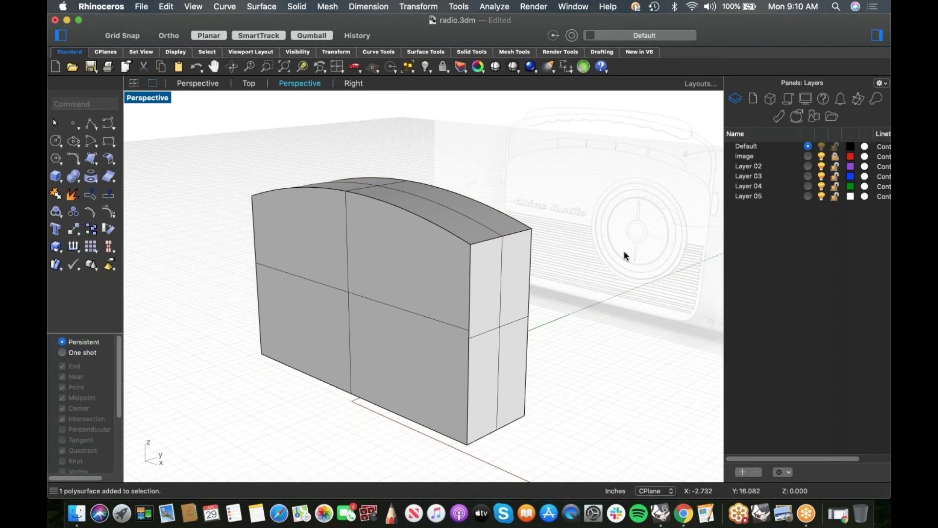
Step: Clear the body selection and switch to the Right view of the radio body
{"action": "left_click", "coordinate": [496, 331]}
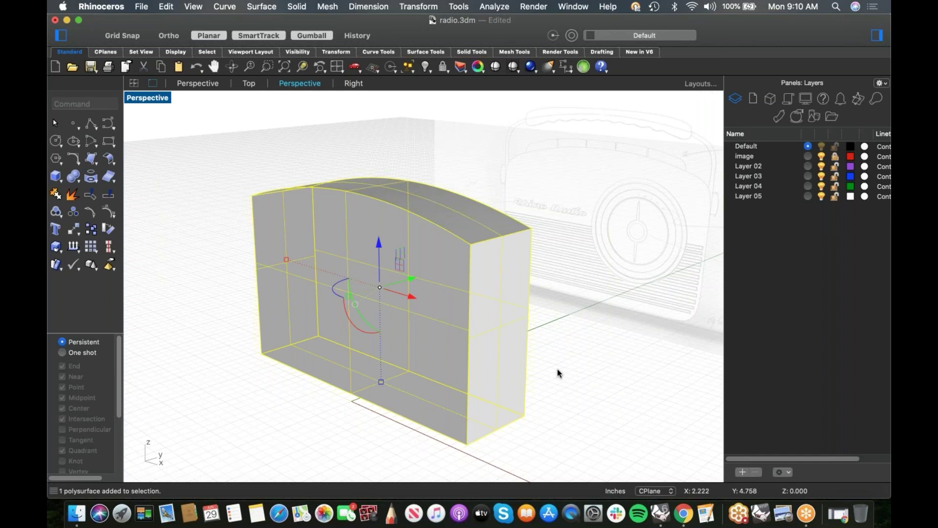
{"action": "key", "text": "Escape"}
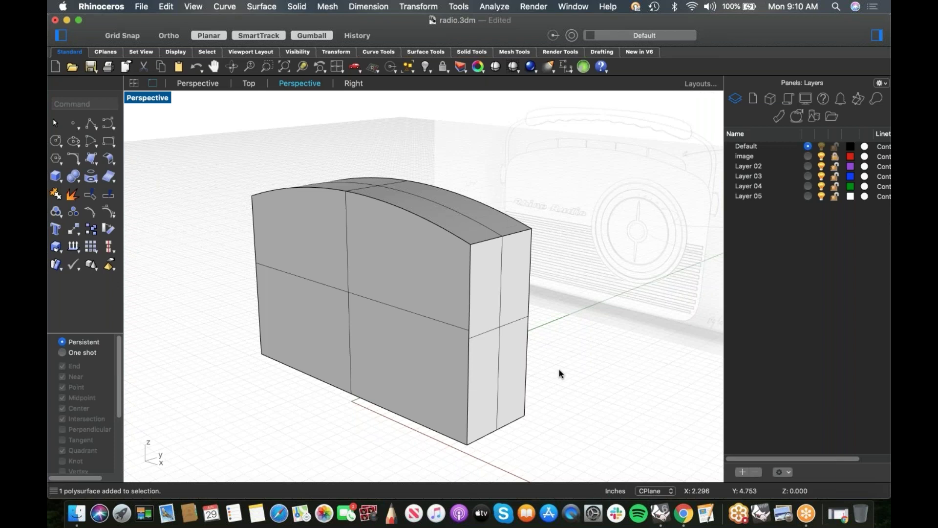
{"action": "right_click_drag", "start_coordinate": [559, 372], "coordinate": [522, 358]}
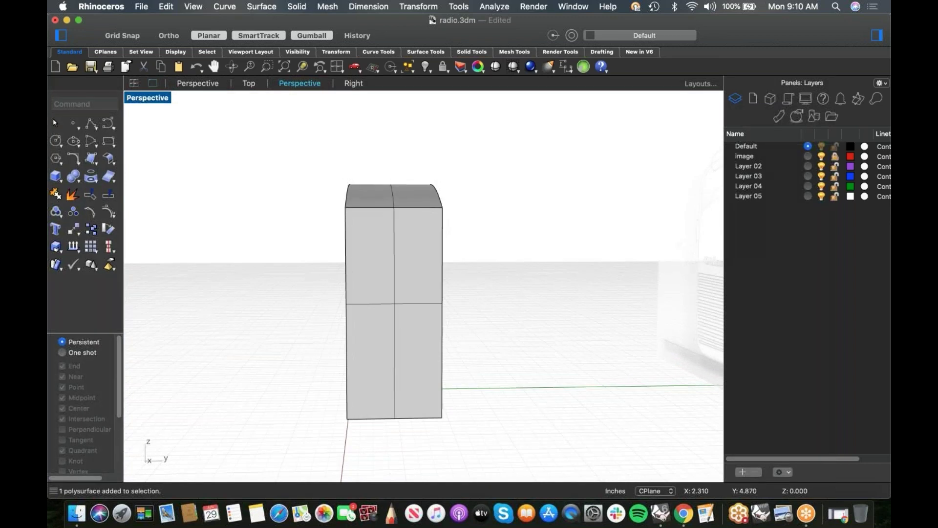
{"action": "key", "text": "super+2"}
{"action": "key", "text": "super+3"}
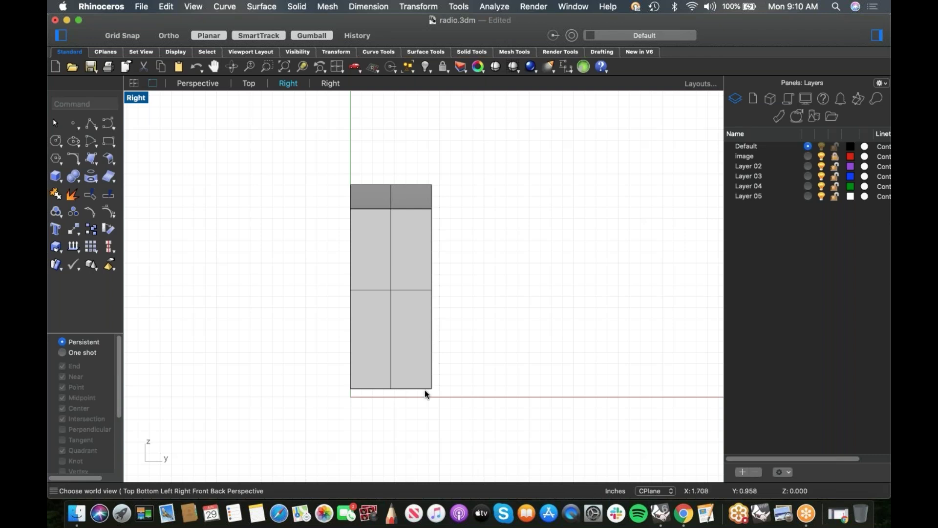
Step: Try to slant the back of the body by moving its lower rear corner outward, undoing each attempt
{"action": "left_click_drag", "start_coordinate": [413, 410], "coordinate": [490, 389]}
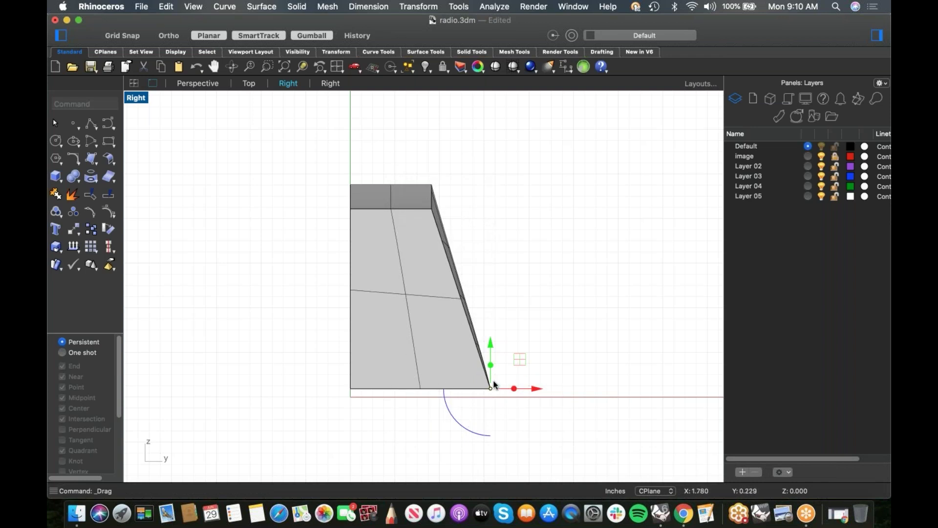
{"action": "key", "text": "super+z"}
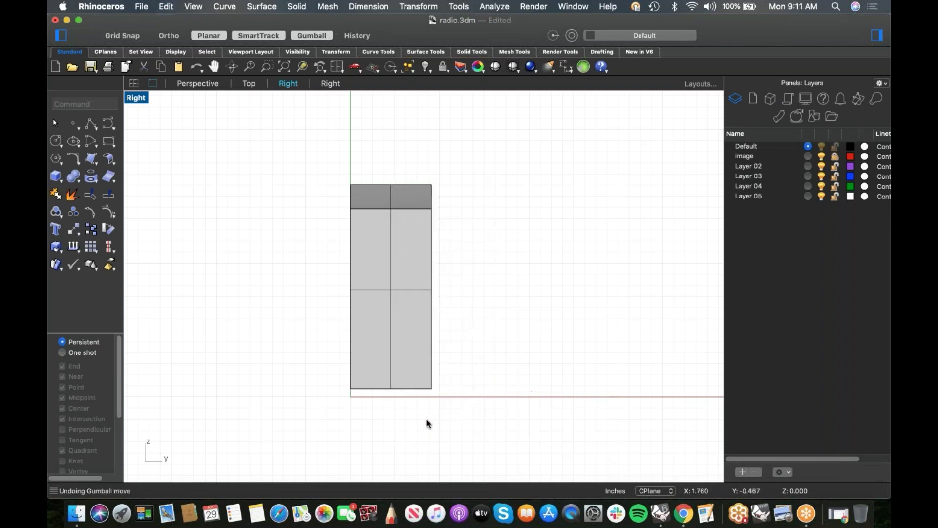
{"action": "left_click_drag", "start_coordinate": [408, 413], "coordinate": [471, 354], "text": "shift+super"}
{"action": "left_click_drag", "start_coordinate": [481, 389], "coordinate": [460, 389]}
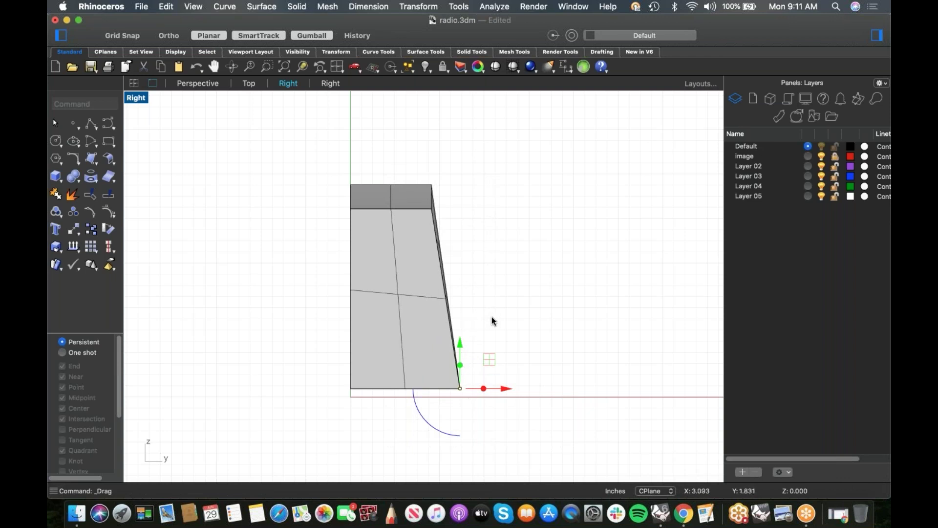
{"action": "key", "text": "super+z"}
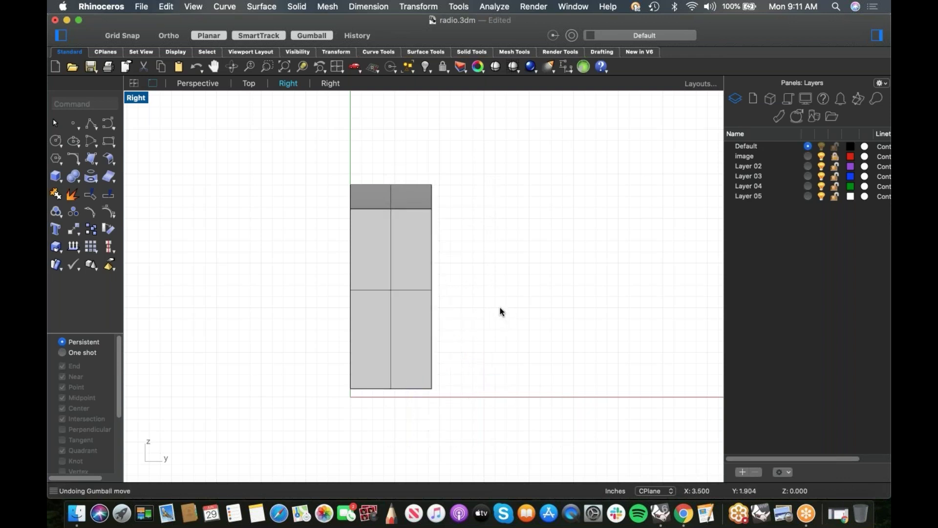
Step: Shear the body's back face about its top edge so that it slants outward toward the bottom
{"action": "left_click_drag", "start_coordinate": [425, 170], "coordinate": [480, 432]}
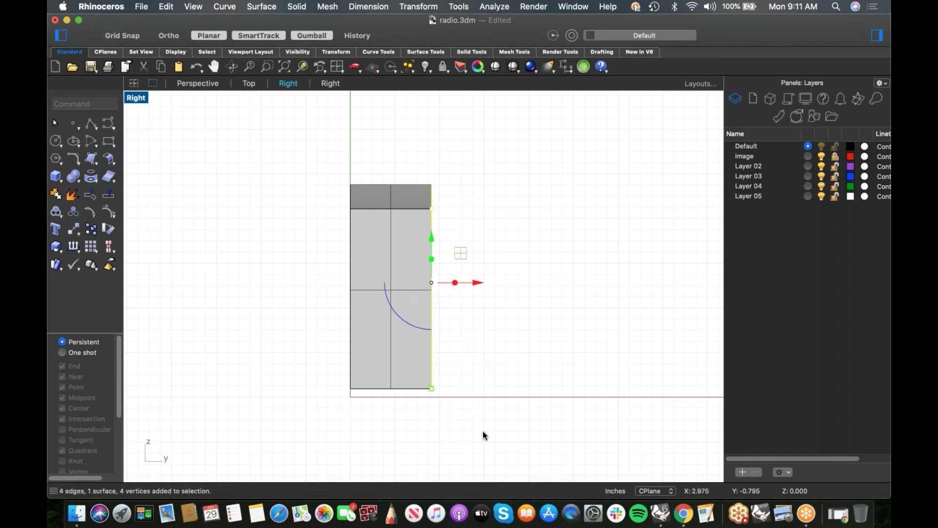
{"action": "type", "text": "Shear"}
{"action": "key", "text": "Return"}
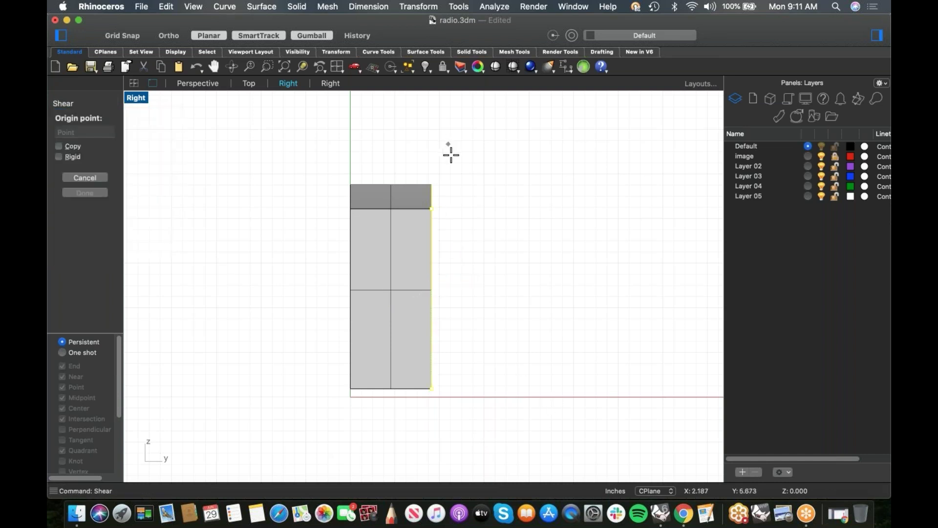
{"action": "left_click", "coordinate": [432, 184]}
{"action": "left_click", "coordinate": [450, 394]}
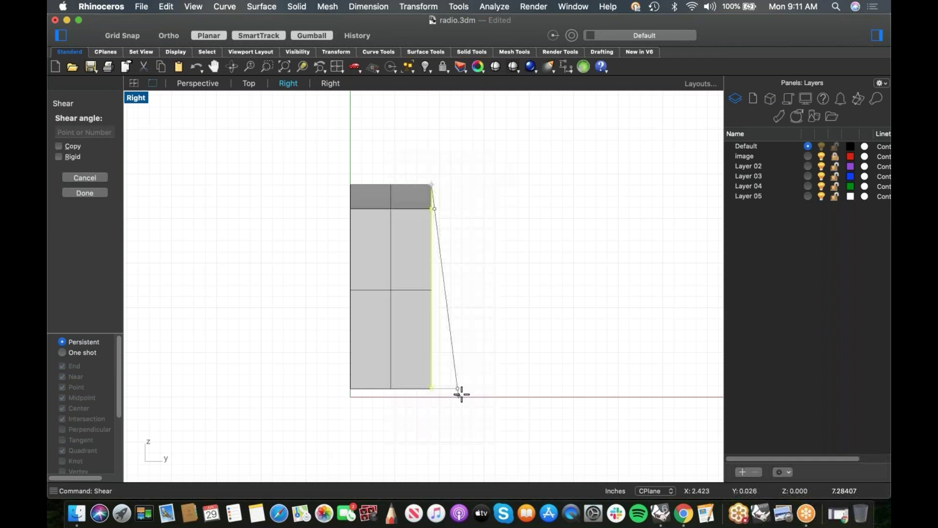
{"action": "left_click", "coordinate": [487, 397]}
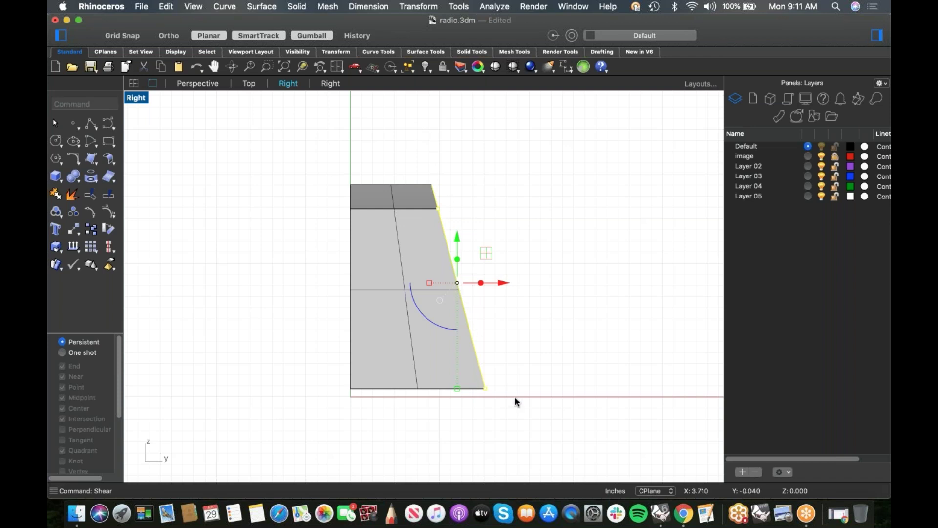
{"action": "left_click", "coordinate": [531, 360]}
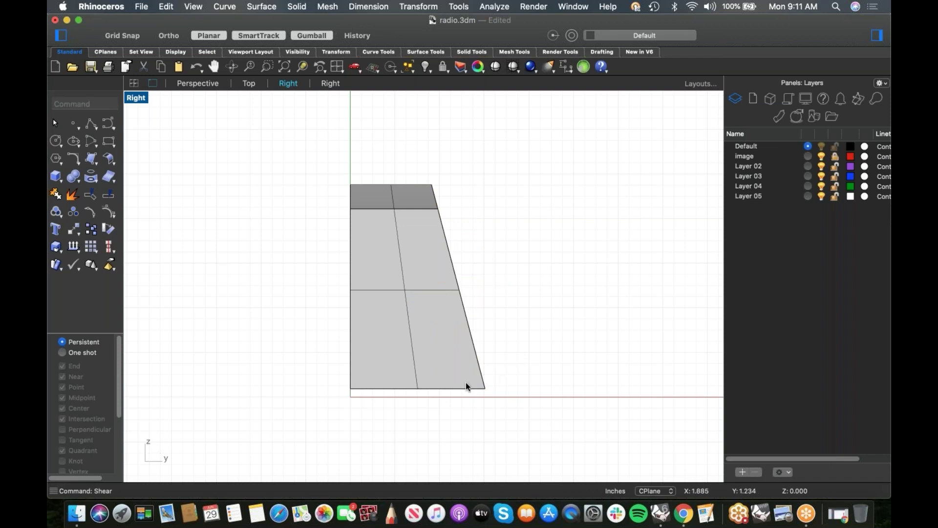
Step: Examine the slanted radio body in the Perspective and Front views against the reference sketch
{"action": "key", "text": "super+4"}
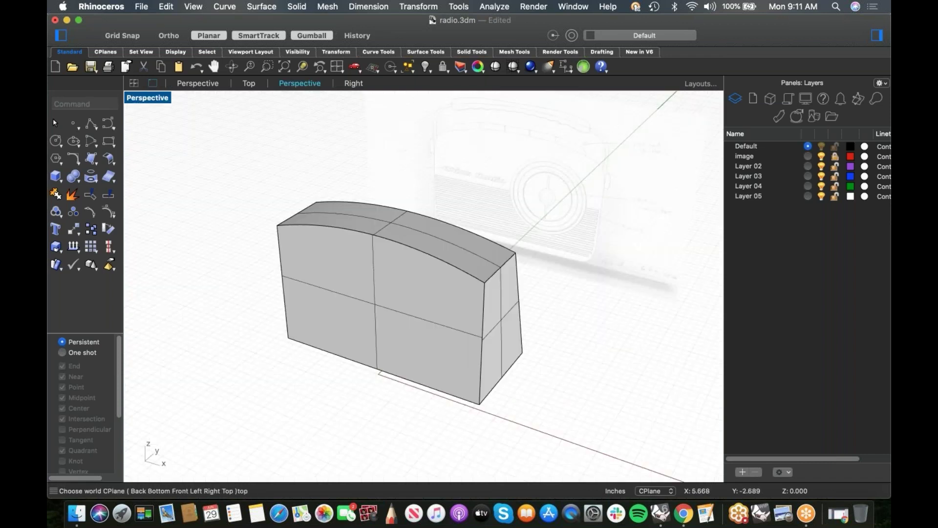
{"action": "right_click_drag", "start_coordinate": [455, 342], "coordinate": [429, 322]}
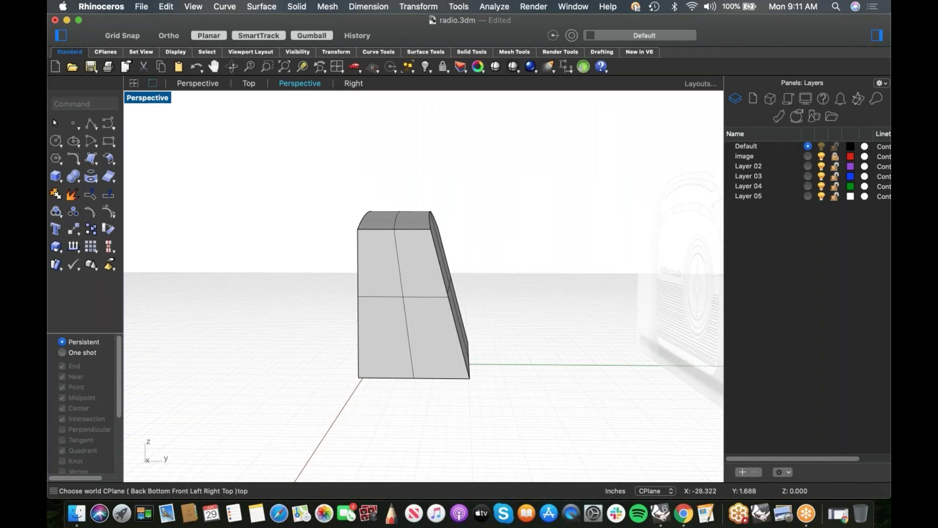
{"action": "right_click_drag", "start_coordinate": [488, 309], "coordinate": [550, 314]}
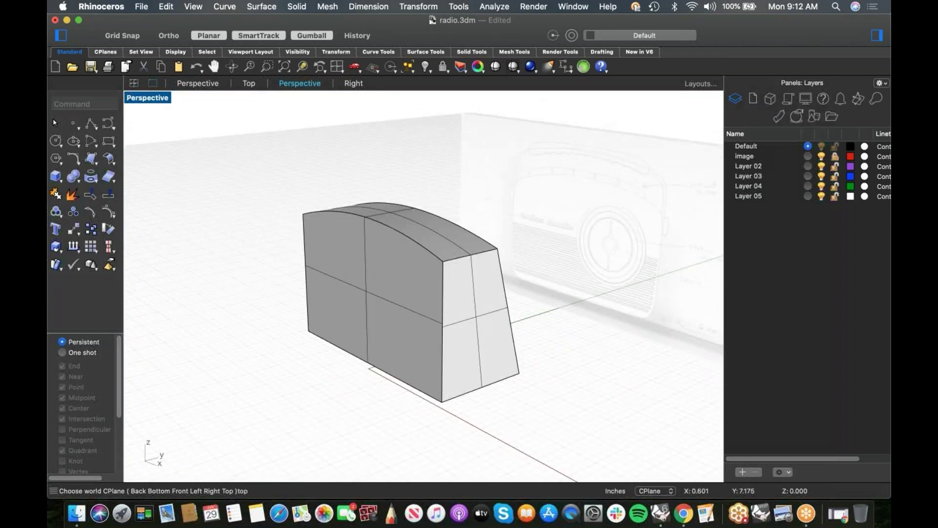
{"action": "key", "text": "ctrl+F2"}
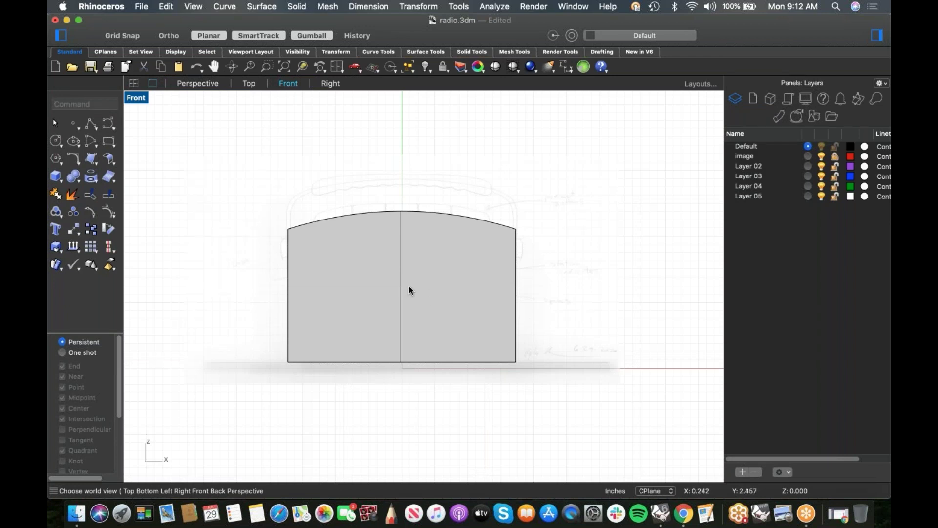
{"action": "scroll", "coordinate": [446, 292], "scroll_direction": "right", "scroll_amount": 5}
{"action": "type", "text": "d"}
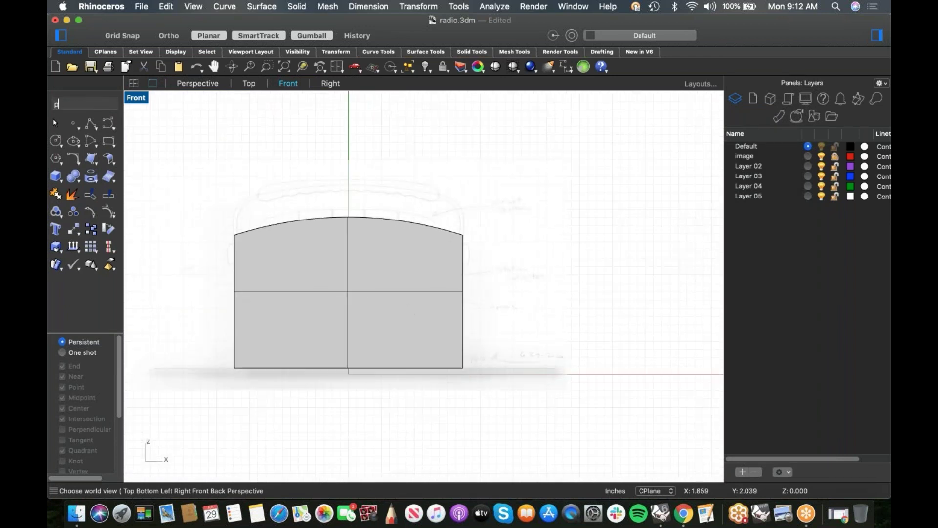
{"action": "key", "text": "Return"}
{"action": "mouse_move", "coordinate": [426, 320]}
{"action": "right_mouse_down"}
{"action": "mouse_move", "coordinate": [381, 308]}
{"action": "mouse_move", "coordinate": [409, 353]}
{"action": "mouse_move", "coordinate": [427, 329]}
{"action": "right_mouse_up"}
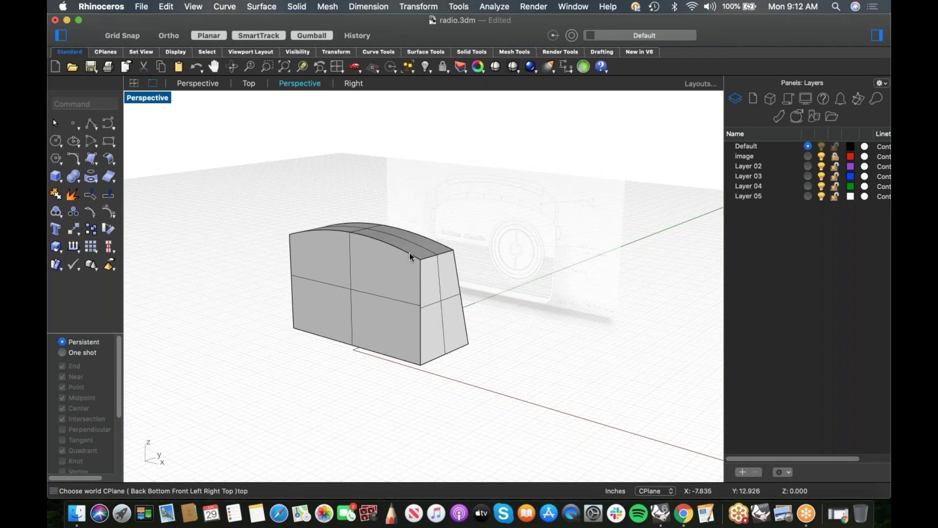
Step: Explode the radio body into separate surfaces and turn on their control points
{"action": "left_click", "coordinate": [395, 301]}
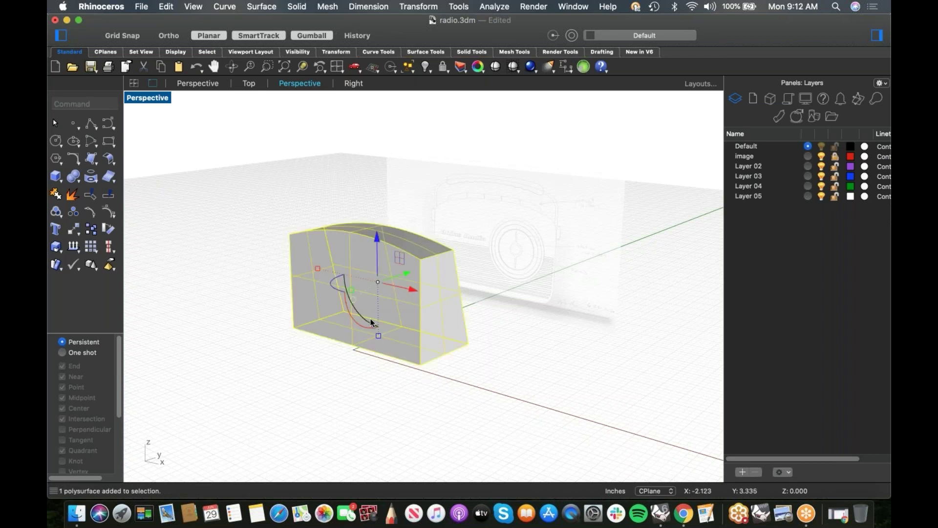
{"action": "right_click", "coordinate": [370, 318]}
{"action": "left_click", "coordinate": [399, 375]}
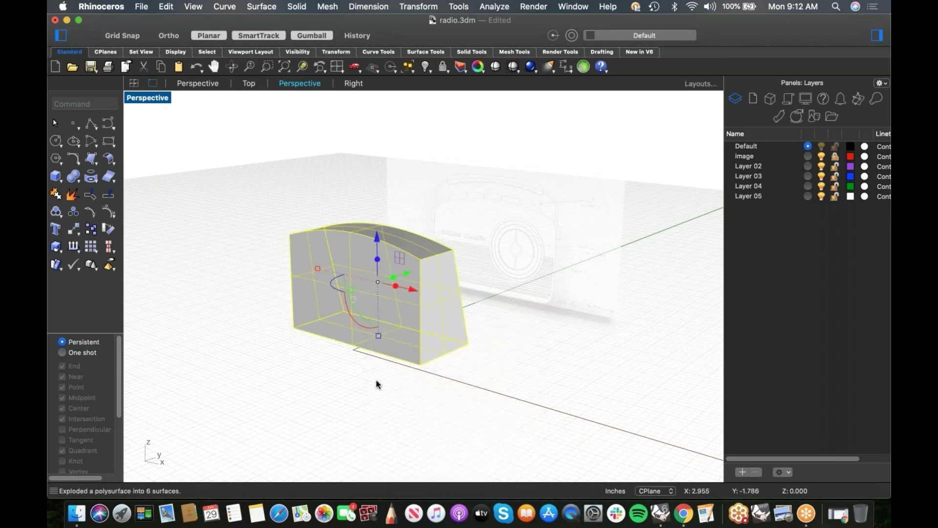
{"action": "right_click", "coordinate": [416, 458]}
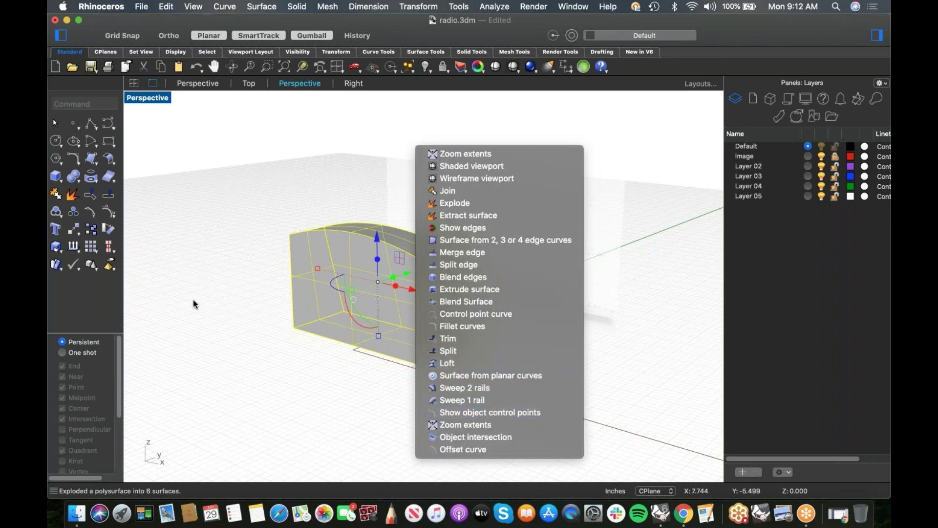
{"action": "left_click", "coordinate": [161, 265]}
{"action": "left_click", "coordinate": [108, 211]}
{"action": "right_click_drag", "start_coordinate": [244, 337], "coordinate": [333, 274]}
Step: Try to change the degree of the whole body with its surfaces and curve selected together
{"action": "left_click_drag", "start_coordinate": [204, 160], "coordinate": [609, 455]}
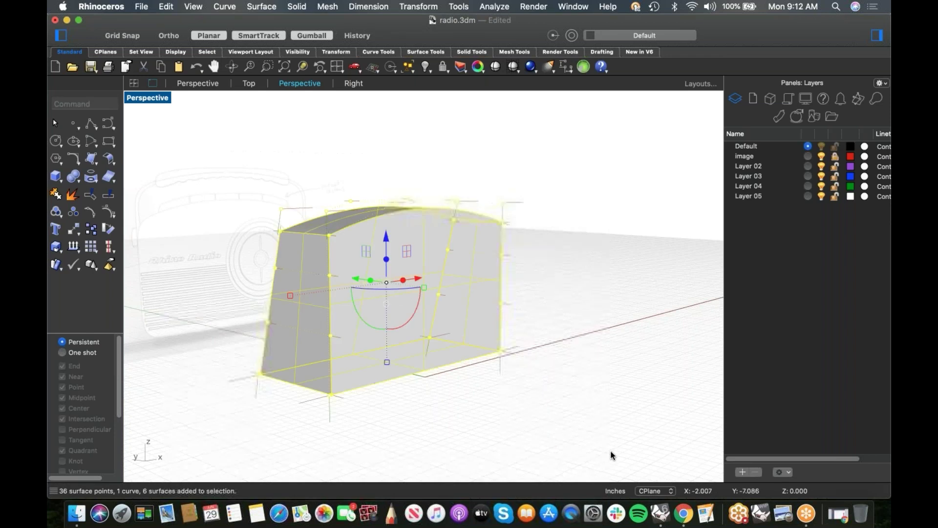
{"action": "type", "text": "cd"}
{"action": "key", "text": "Return"}
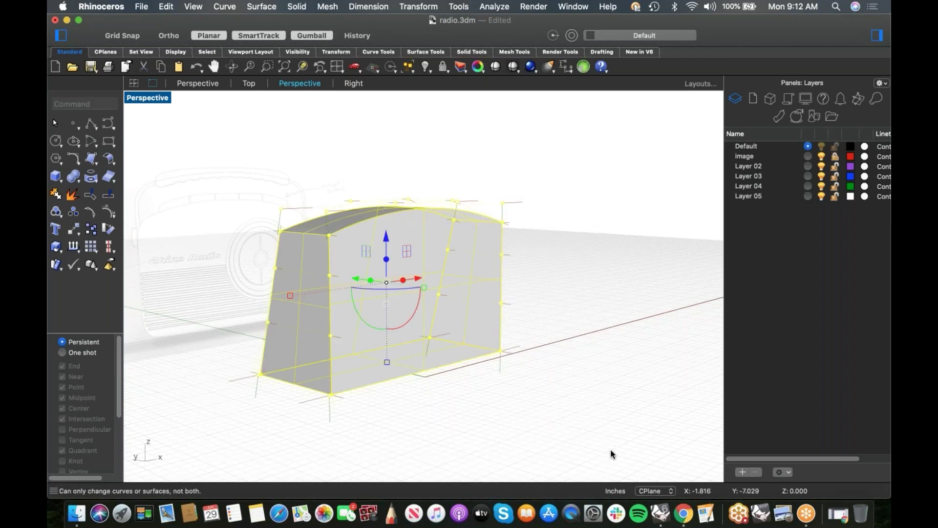
{"action": "type", "text": "changed"}
{"action": "key", "text": "Return"}
{"action": "type", "text": "change"}
{"action": "key", "text": "Return"}
{"action": "right_click_drag", "start_coordinate": [549, 367], "coordinate": [564, 359], "text": "shift"}
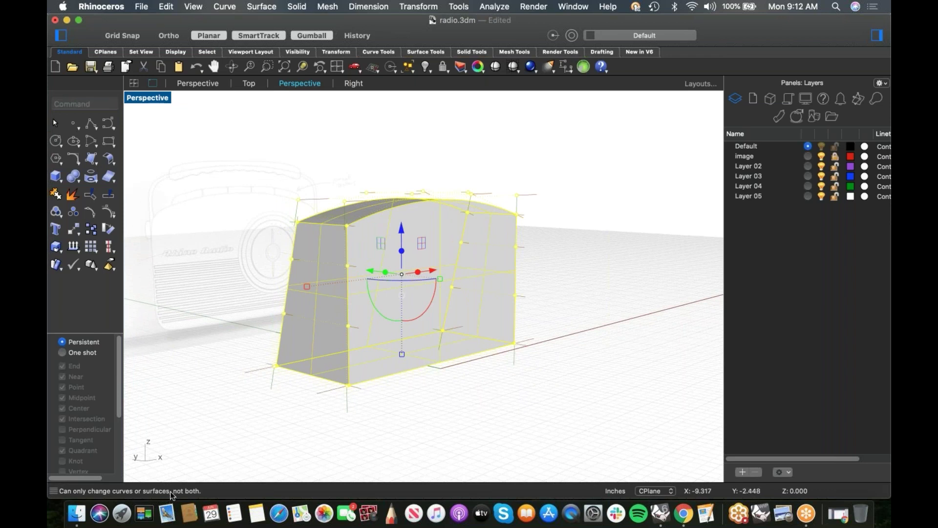
{"action": "left_click", "coordinate": [272, 415]}
Step: Select all curves in the model and hide them
{"action": "type", "text": "selcrv"}
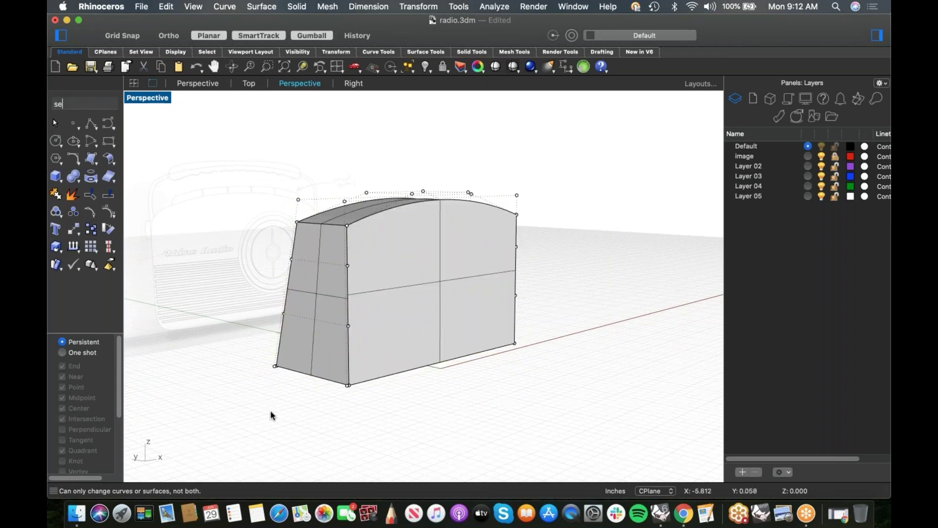
{"action": "key", "text": "Return"}
{"action": "type", "text": "Hide"}
{"action": "key", "text": "Return"}
Step: Select all the body's surfaces and change their degree to 3 in both U and V
{"action": "type", "text": "SelSrf"}
{"action": "key", "text": "Return"}
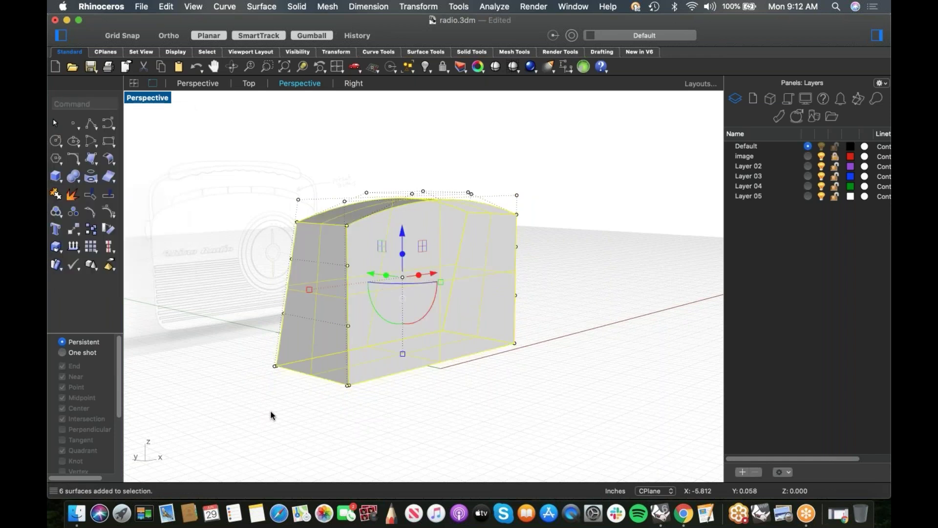
{"action": "type", "text": "changedegree"}
{"action": "key", "text": "Return"}
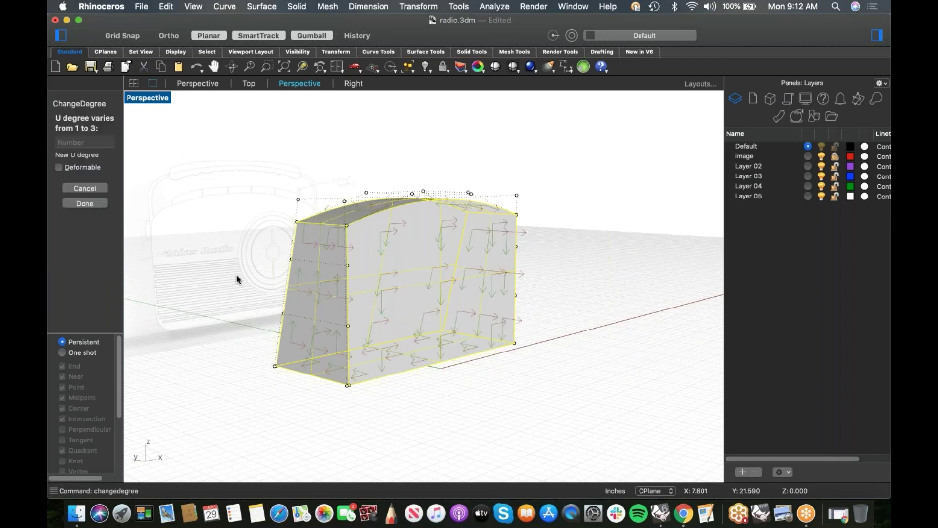
{"action": "key", "text": "Return"}
{"action": "type", "text": "3"}
{"action": "key", "text": "Return"}
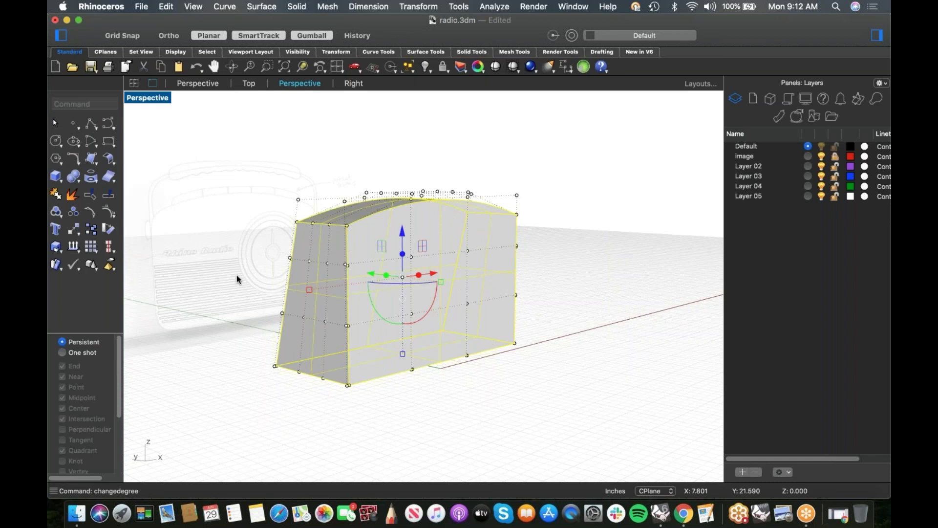
{"action": "left_click", "coordinate": [677, 389]}
Step: Select the two middle rows of control points across the body's surfaces in the Front view
{"action": "right_click_drag", "start_coordinate": [548, 389], "coordinate": [490, 390]}
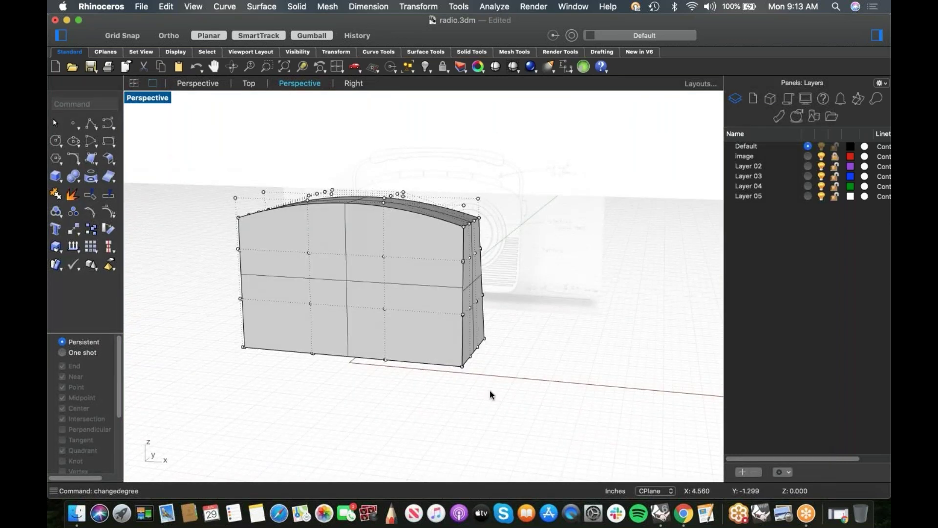
{"action": "key", "text": "super+2"}
{"action": "left_click_drag", "start_coordinate": [248, 235], "coordinate": [527, 306]}
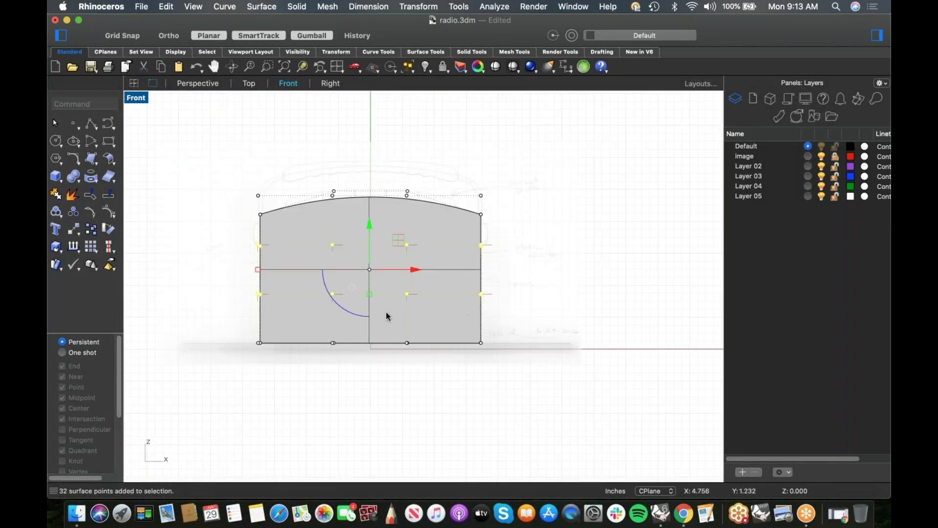
Step: Try scaling the selected middle control points slightly outward along the horizontal axis, and undo the scale
{"action": "scroll", "coordinate": [318, 286], "scroll_direction": "up", "scroll_amount": 2}
{"action": "mouse_move", "coordinate": [242, 267]}
{"action": "left_mouse_down", "text": "shift"}
{"action": "mouse_move", "coordinate": [229, 266]}
{"action": "mouse_move", "coordinate": [237, 272]}
{"action": "left_mouse_up", "text": "shift"}
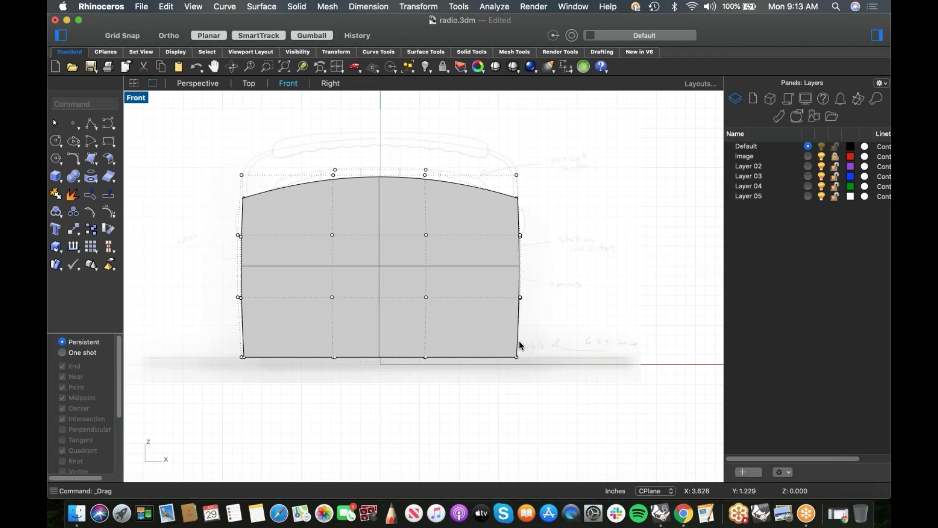
{"action": "key", "text": "super+z"}
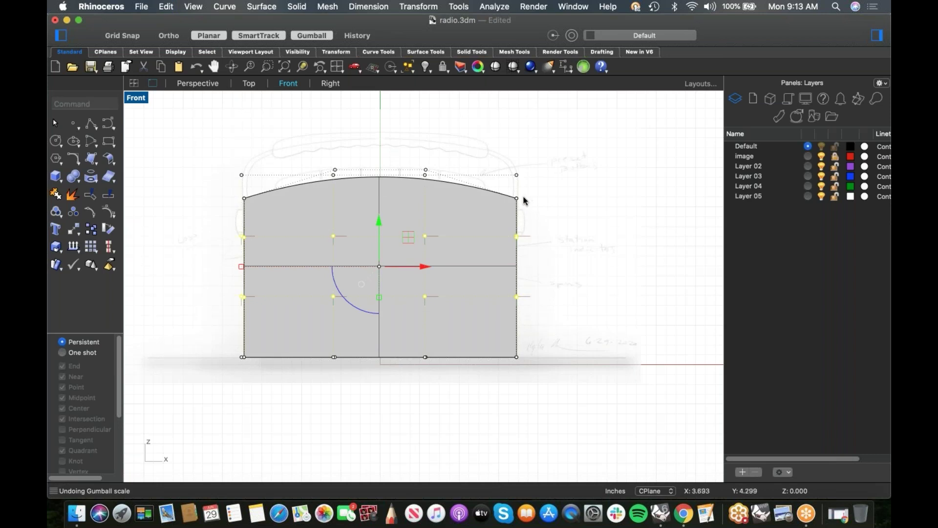
Step: Draw a degree 3 control point curve beside the body and undo it
{"action": "left_click", "coordinate": [105, 125]}
{"action": "left_click", "coordinate": [565, 161]}
{"action": "left_click", "coordinate": [547, 239]}
{"action": "left_click", "coordinate": [610, 390]}
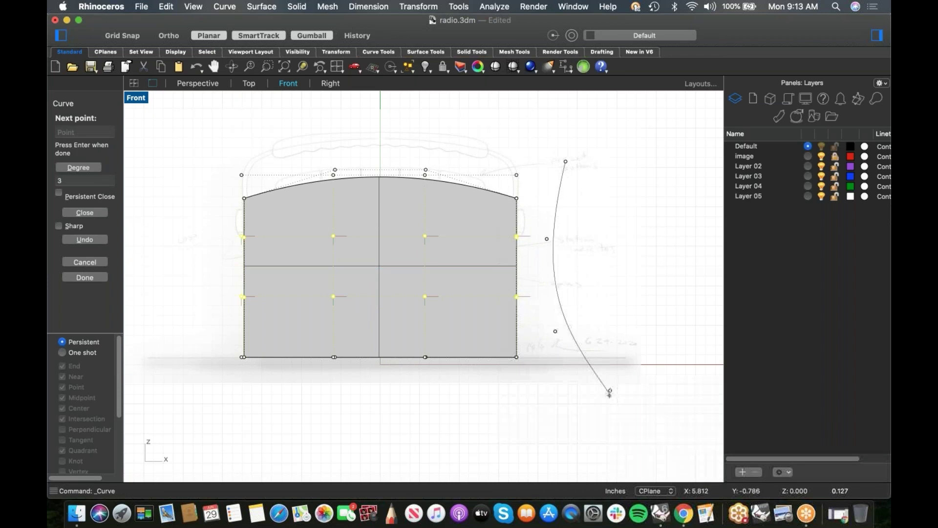
{"action": "key", "text": "Return"}
{"action": "key", "text": "super+z"}
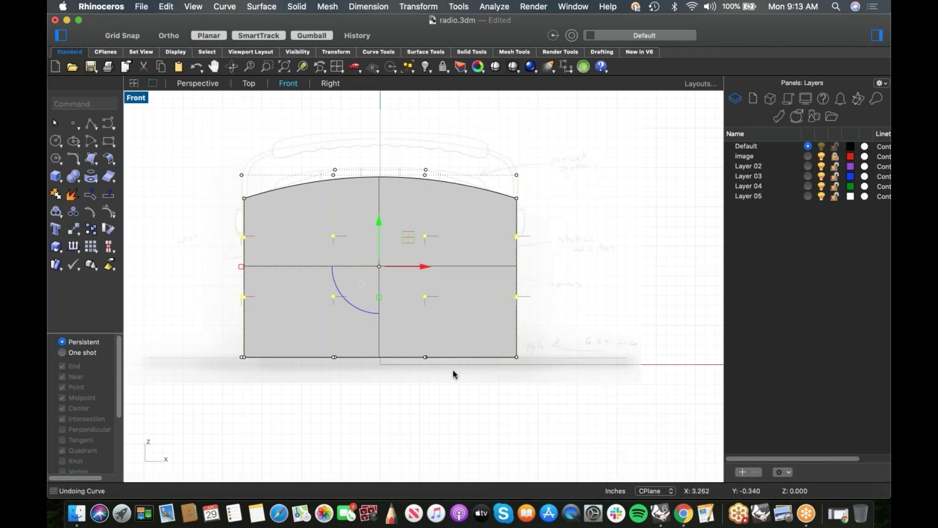
Step: Scale the selected middle control points slightly outward along the horizontal axis in the Front view, and deselect them
{"action": "left_click_drag", "start_coordinate": [240, 268], "coordinate": [237, 264], "text": "shift"}
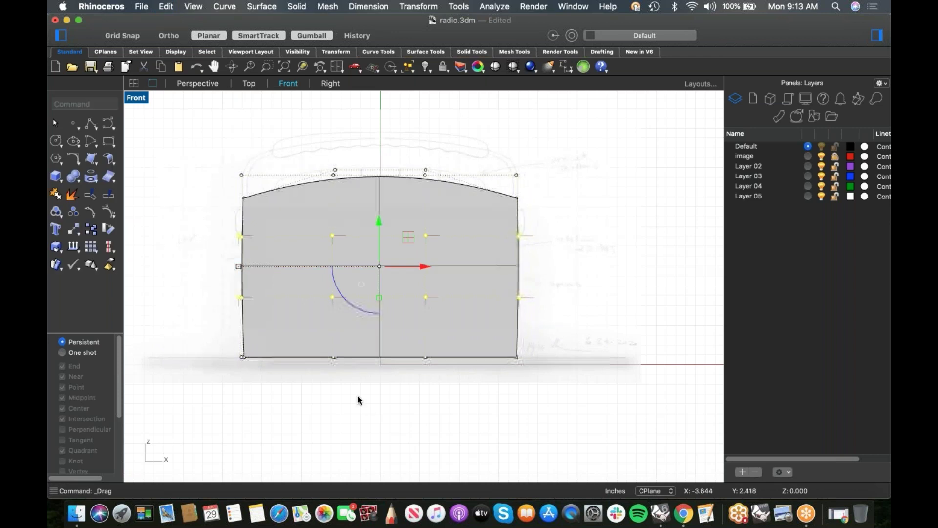
{"action": "left_click", "coordinate": [369, 408]}
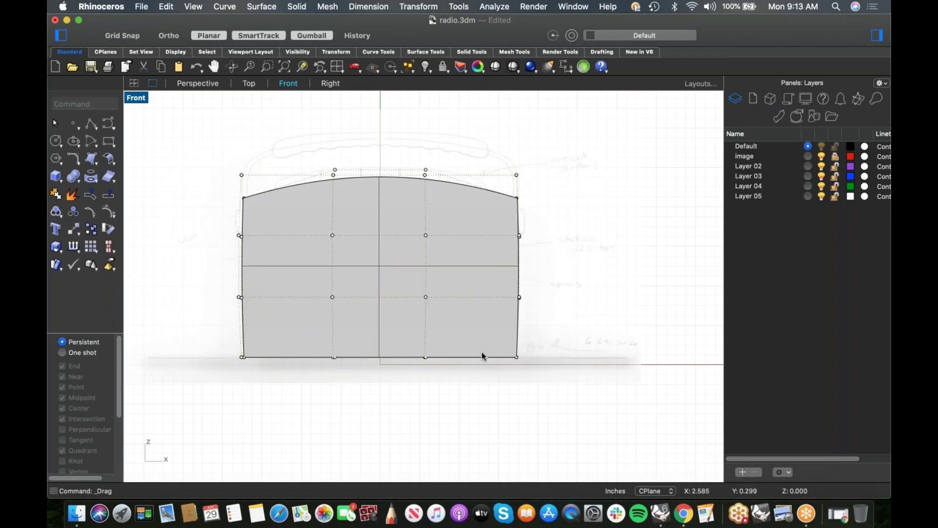
Step: Select all the body's surfaces in the Perspective view and join them into one polysurface
{"action": "right_click_drag", "start_coordinate": [445, 372], "coordinate": [382, 354]}
{"action": "type", "text": "4"}
{"action": "key", "text": "Return"}
{"action": "scroll", "coordinate": [352, 337], "scroll_direction": "up", "scroll_amount": 5}
{"action": "scroll", "coordinate": [437, 297], "scroll_direction": "down", "scroll_amount": 3}
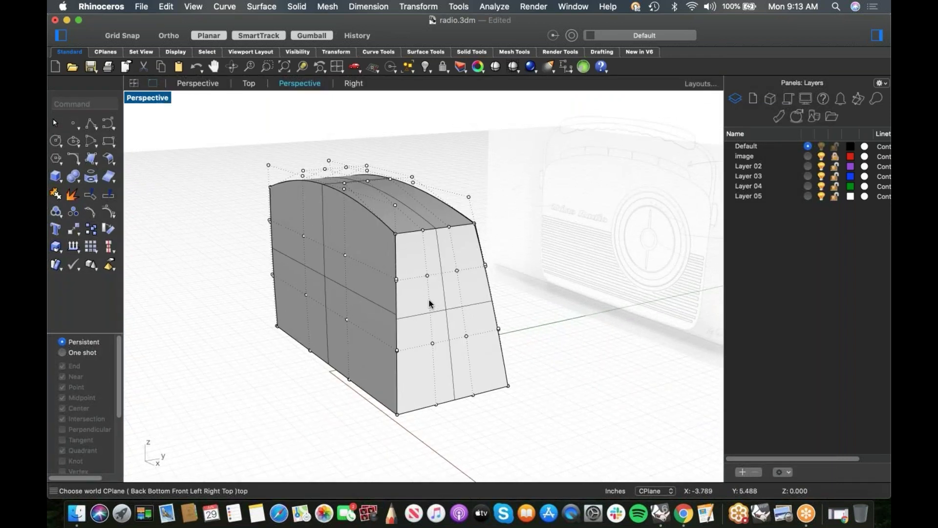
{"action": "right_click_drag", "start_coordinate": [308, 311], "coordinate": [269, 303]}
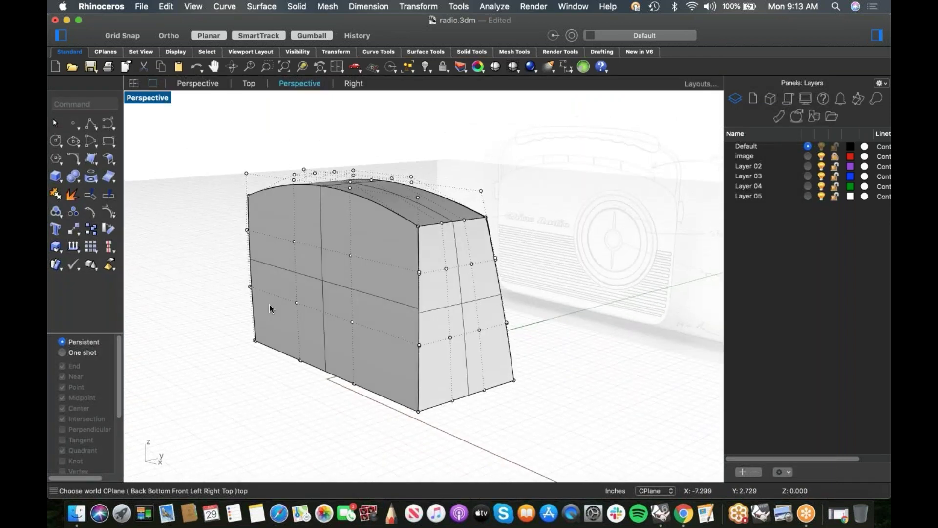
{"action": "left_click_drag", "start_coordinate": [198, 141], "coordinate": [631, 452]}
{"action": "key", "text": "super+j"}
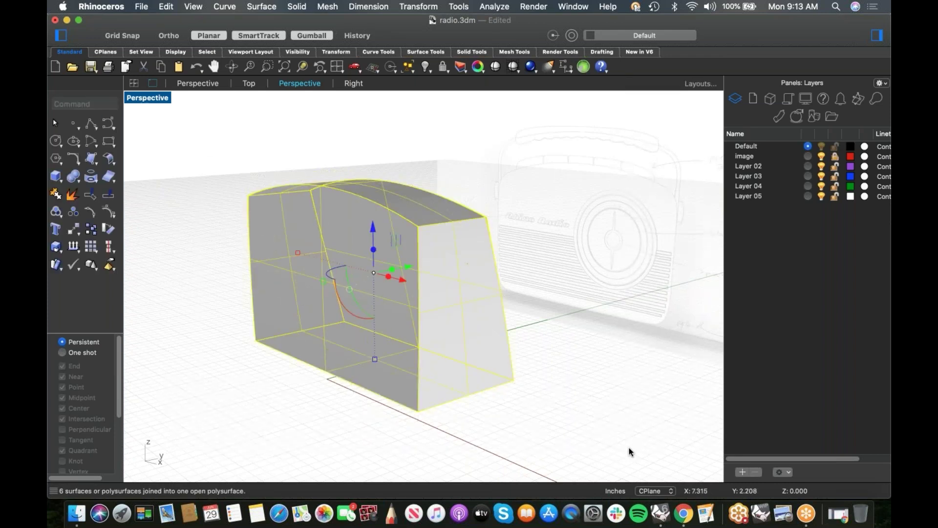
{"action": "left_click", "coordinate": [594, 357]}
{"action": "right_click_drag", "start_coordinate": [576, 362], "coordinate": [442, 330]}
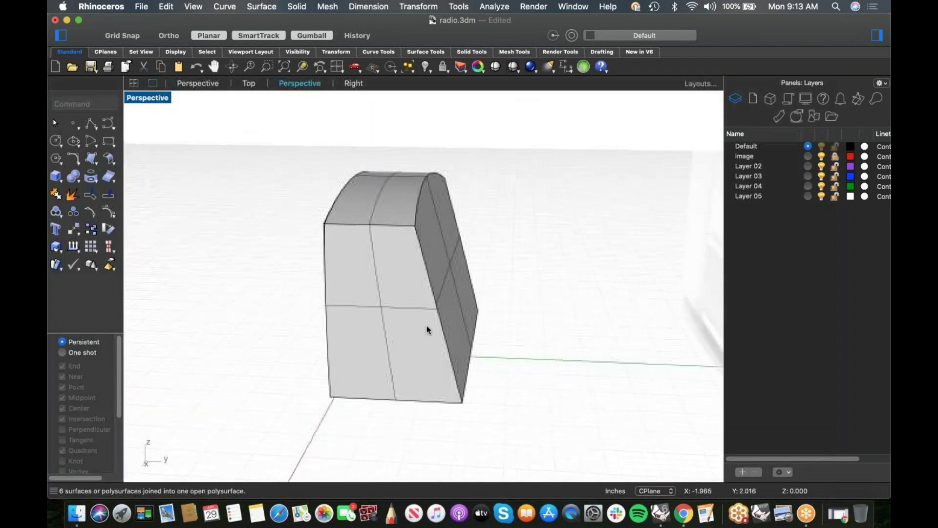
Step: Show the joined body's naked edges with Show Edges, examine where they lie, and close the edge analysis
{"action": "left_click", "coordinate": [442, 330]}
{"action": "left_click", "coordinate": [134, 234]}
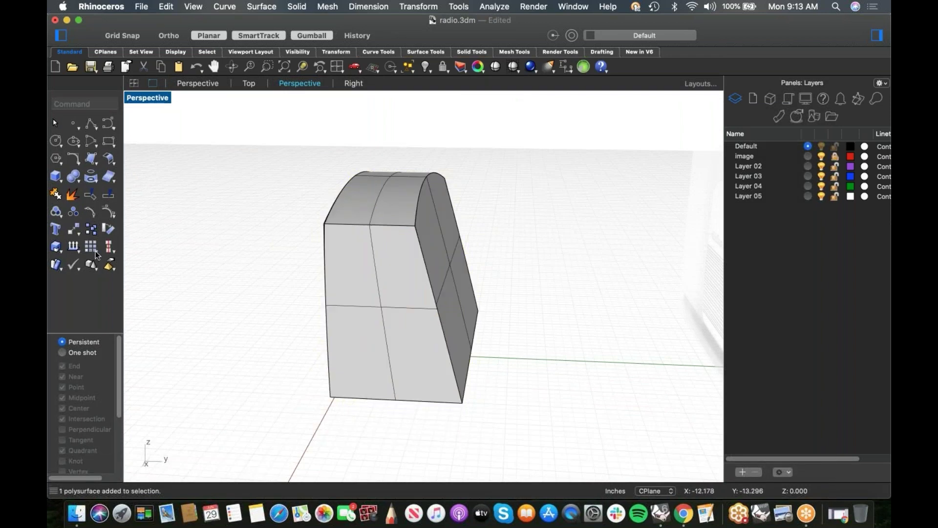
{"action": "left_click", "coordinate": [78, 250]}
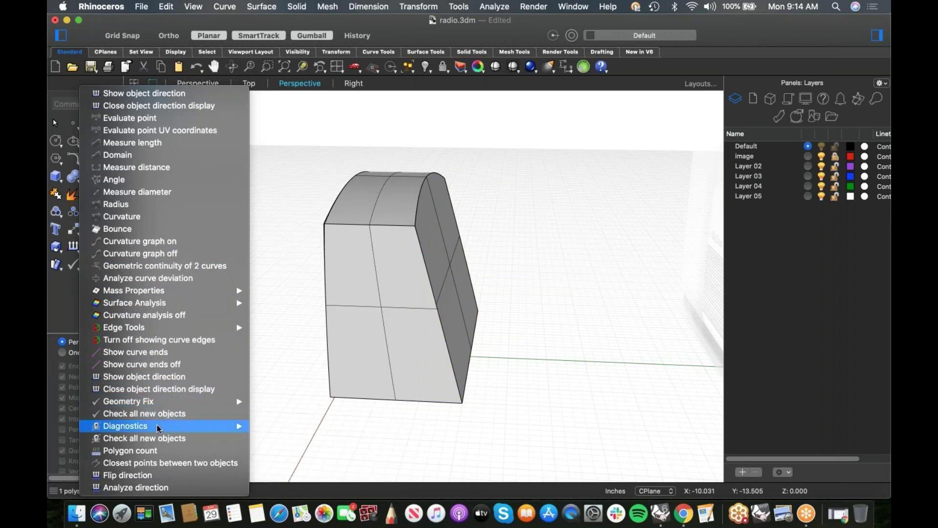
{"action": "mouse_move", "coordinate": [157, 424]}
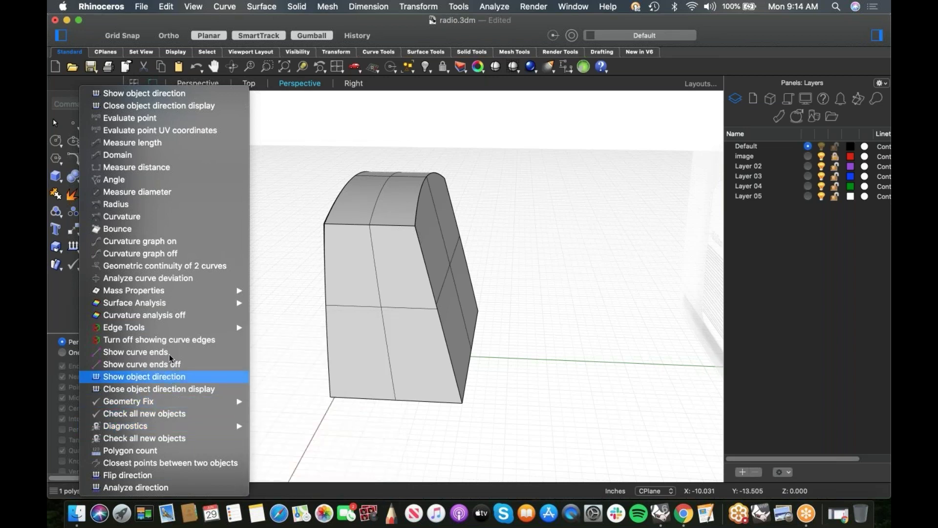
{"action": "mouse_move", "coordinate": [181, 327]}
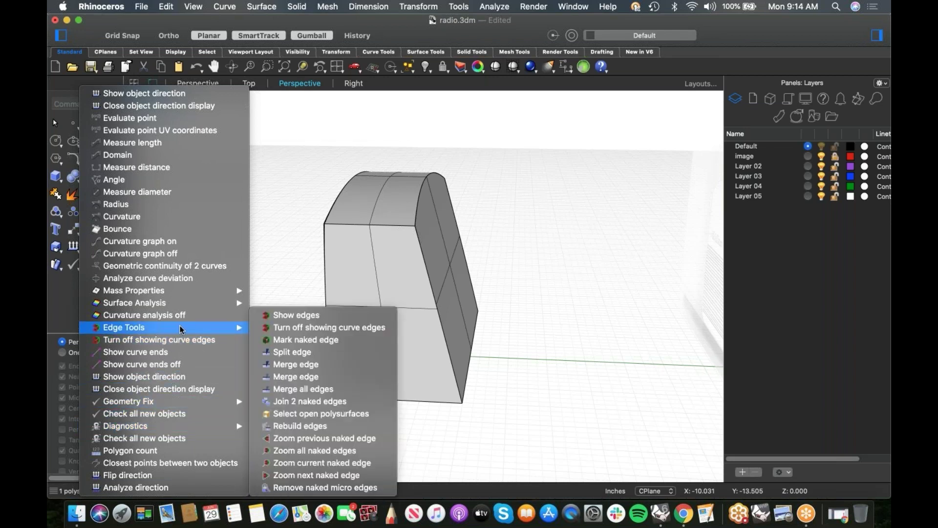
{"action": "left_click", "coordinate": [326, 314]}
{"action": "left_click", "coordinate": [424, 294]}
{"action": "key", "text": "Return"}
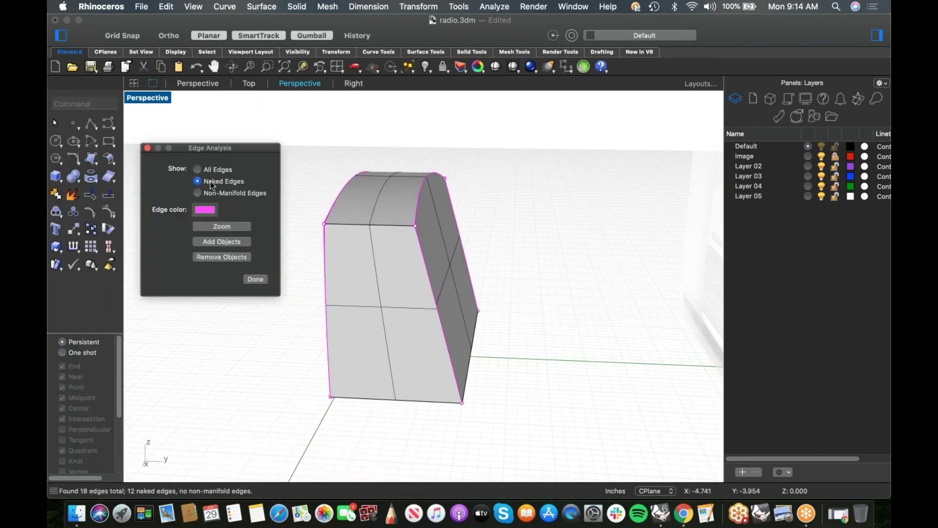
{"action": "right_click_drag", "start_coordinate": [348, 391], "coordinate": [297, 364]}
{"action": "left_click", "coordinate": [255, 279]}
{"action": "right_click_drag", "start_coordinate": [281, 319], "coordinate": [333, 317]}
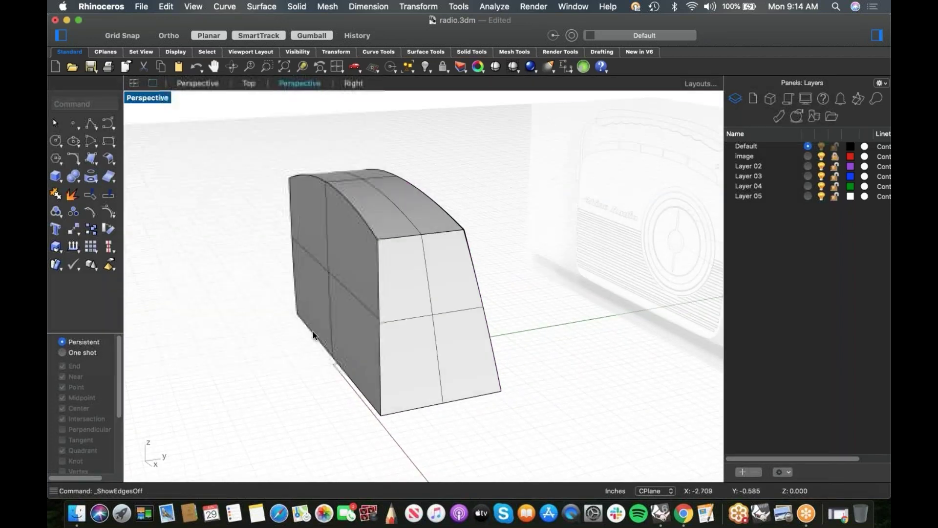
{"action": "left_click", "coordinate": [333, 318]}
{"action": "left_click", "coordinate": [287, 351]}
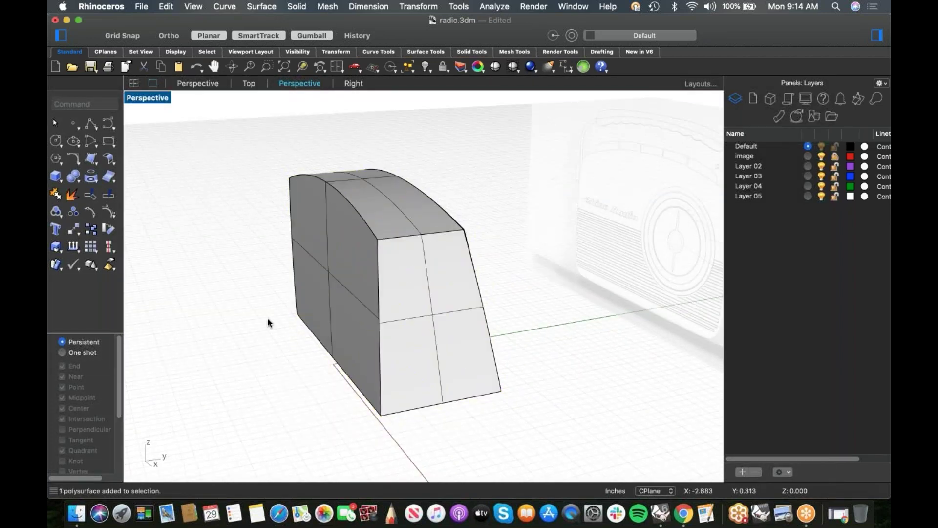
{"action": "left_click", "coordinate": [392, 289]}
{"action": "left_click", "coordinate": [224, 303]}
{"action": "right_click_drag", "start_coordinate": [223, 303], "coordinate": [227, 302]}
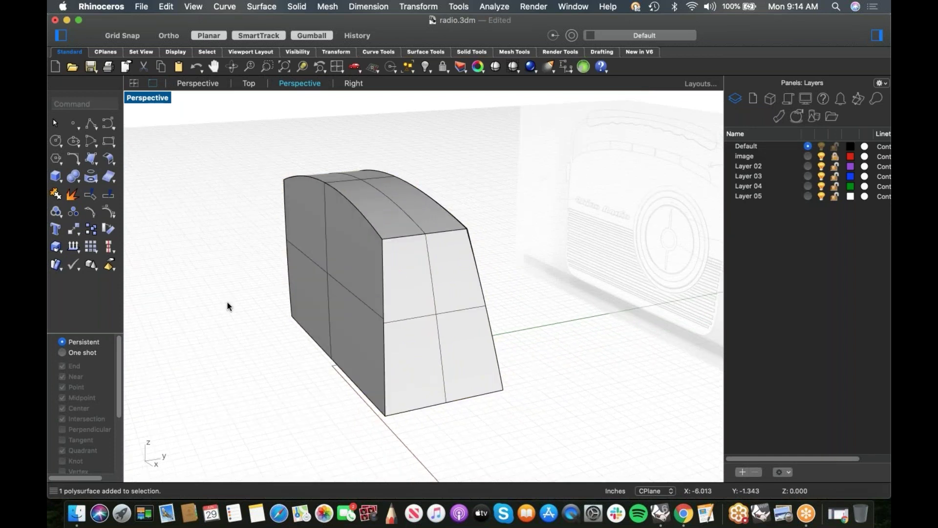
{"action": "middle_click", "coordinate": [227, 301]}
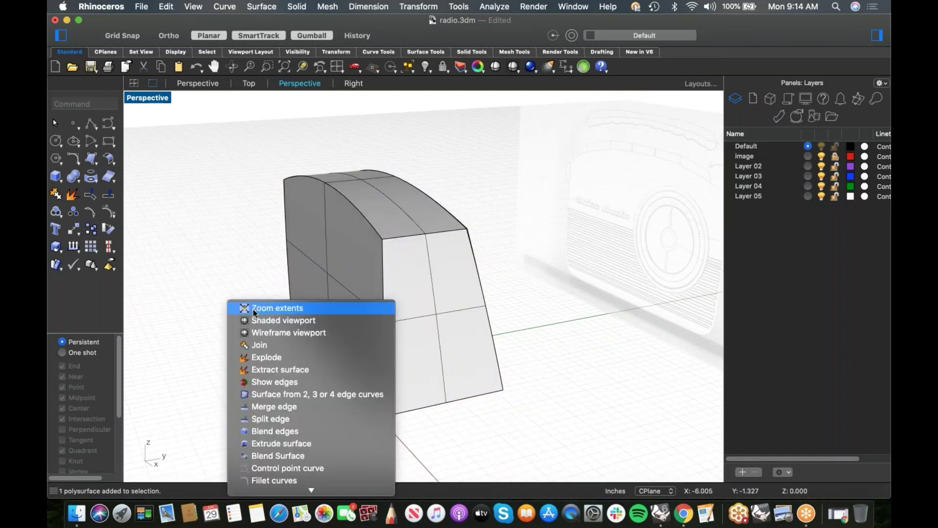
{"action": "left_click", "coordinate": [213, 297]}
{"action": "right_click", "coordinate": [223, 270]}
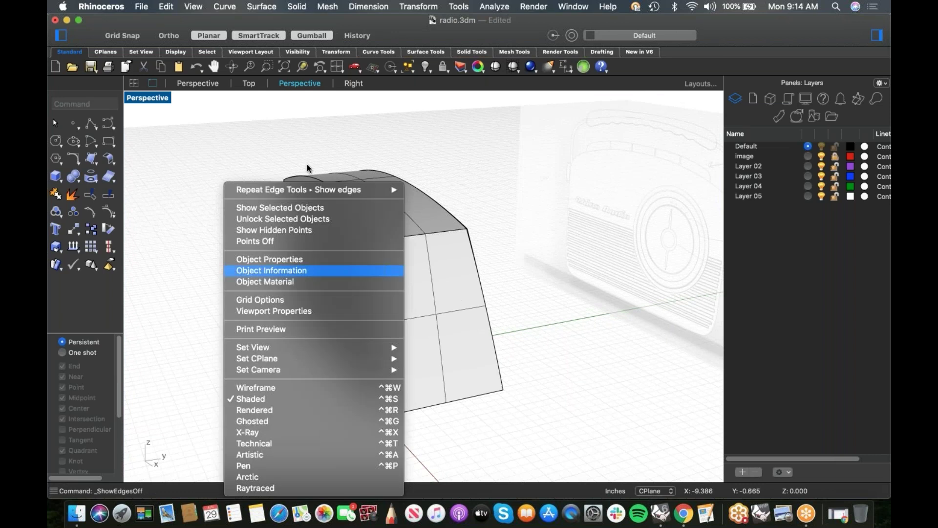
{"action": "left_click", "coordinate": [309, 189]}
{"action": "left_click", "coordinate": [383, 227]}
{"action": "right_click_drag", "start_coordinate": [295, 242], "coordinate": [297, 242]}
{"action": "left_click", "coordinate": [374, 201]}
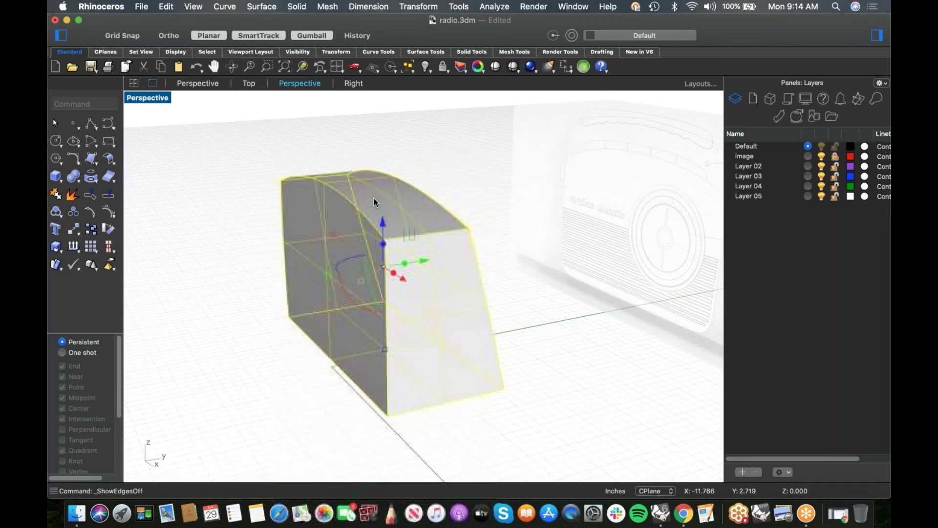
{"action": "right_click", "coordinate": [352, 218]}
{"action": "mouse_move", "coordinate": [489, 201]}
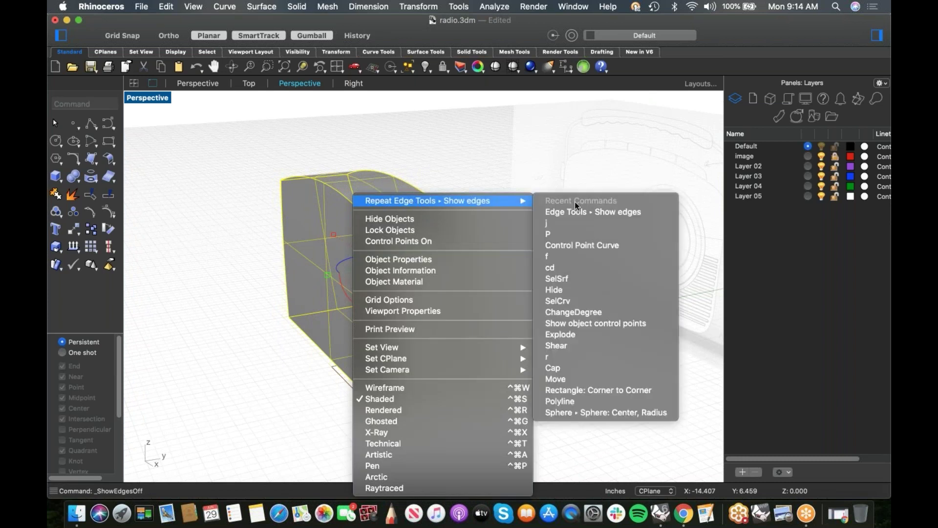
{"action": "left_click", "coordinate": [587, 212]}
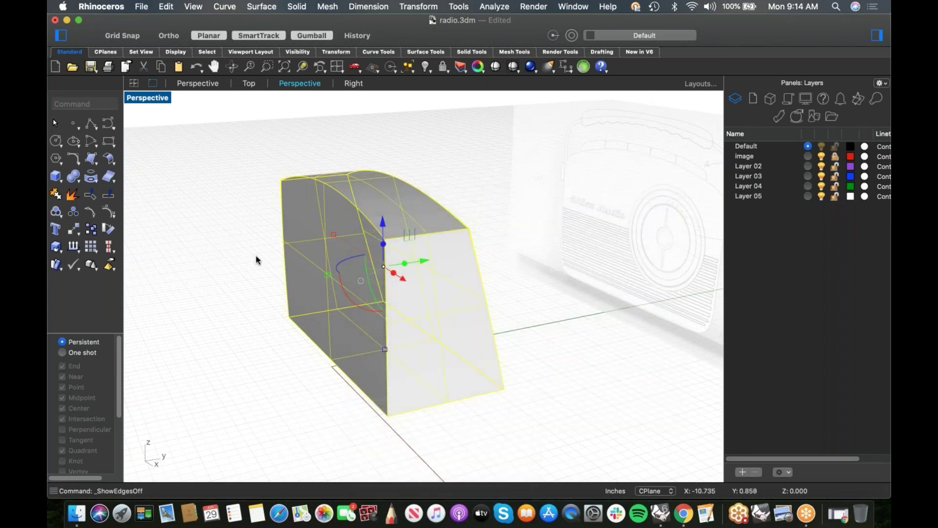
{"action": "right_click", "coordinate": [384, 244]}
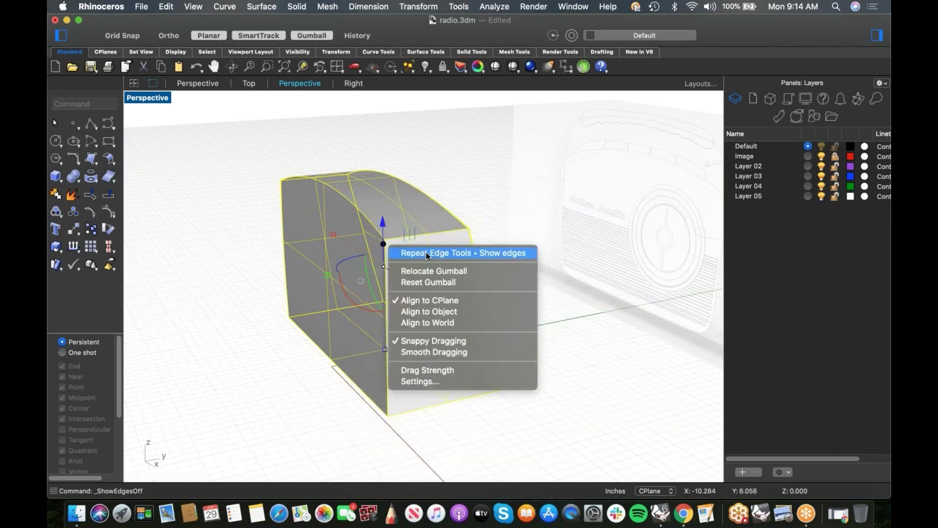
{"action": "left_click", "coordinate": [427, 253]}
{"action": "left_click", "coordinate": [507, 248]}
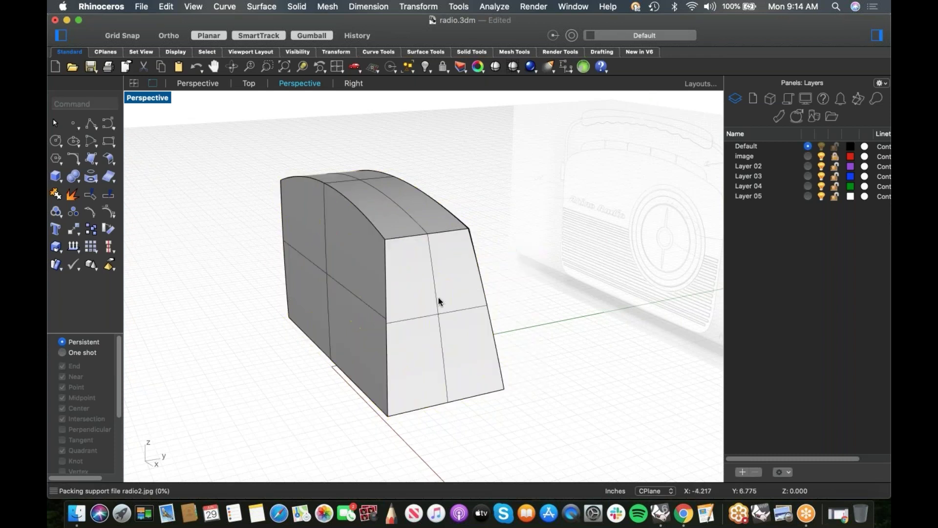
{"action": "right_click_drag", "start_coordinate": [419, 312], "coordinate": [443, 304], "text": "shift"}
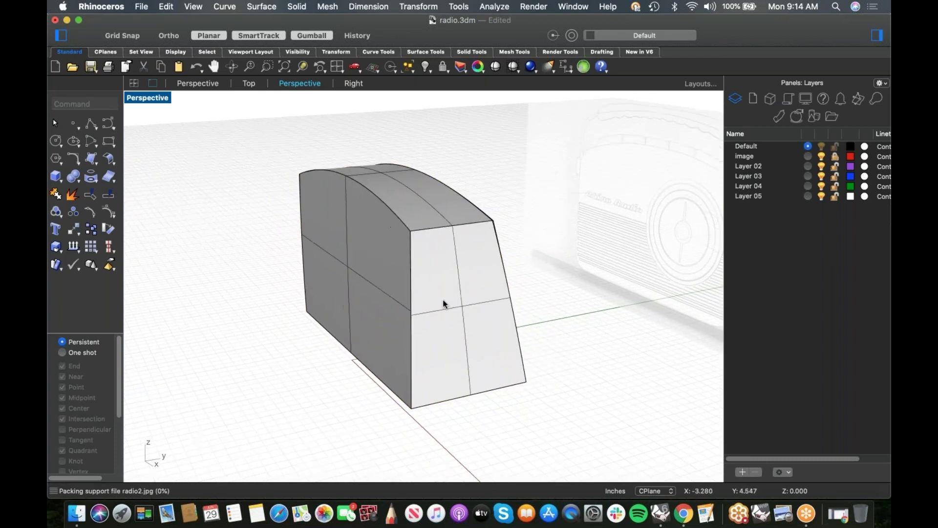
{"action": "left_click", "coordinate": [78, 250]}
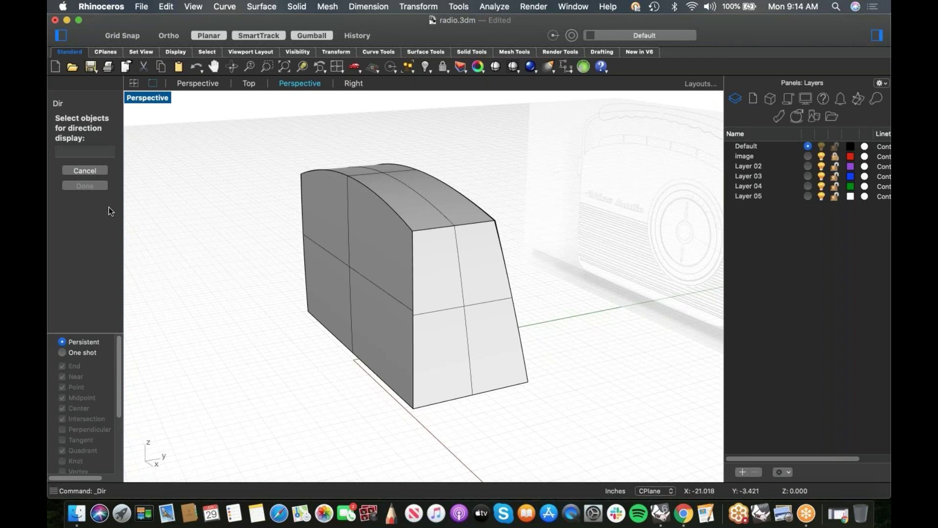
{"action": "key", "text": "Escape"}
{"action": "type", "text": "shower"}
{"action": "key", "text": "Return"}
Step: Run ShowEdges on the radio body to highlight its naked edges and examine them around the model
{"action": "type", "text": "showe"}
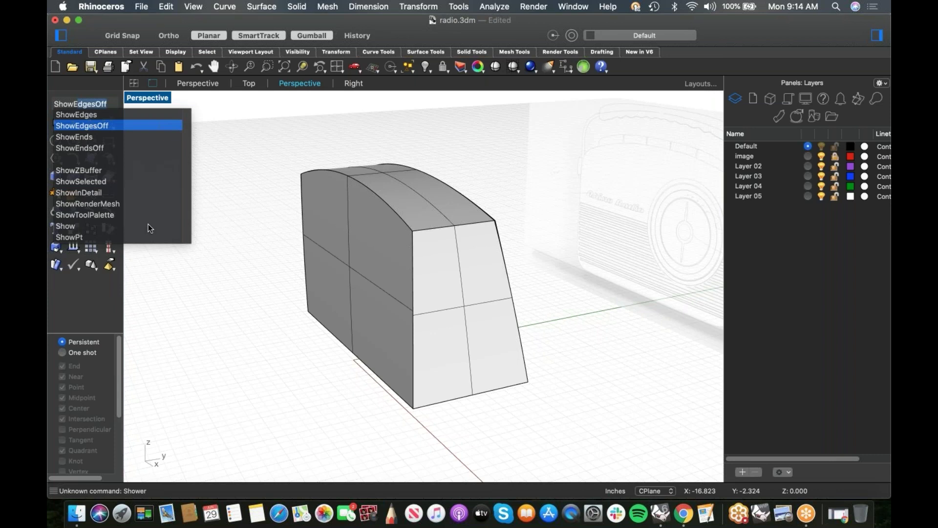
{"action": "left_click", "coordinate": [101, 116]}
{"action": "left_click", "coordinate": [370, 292]}
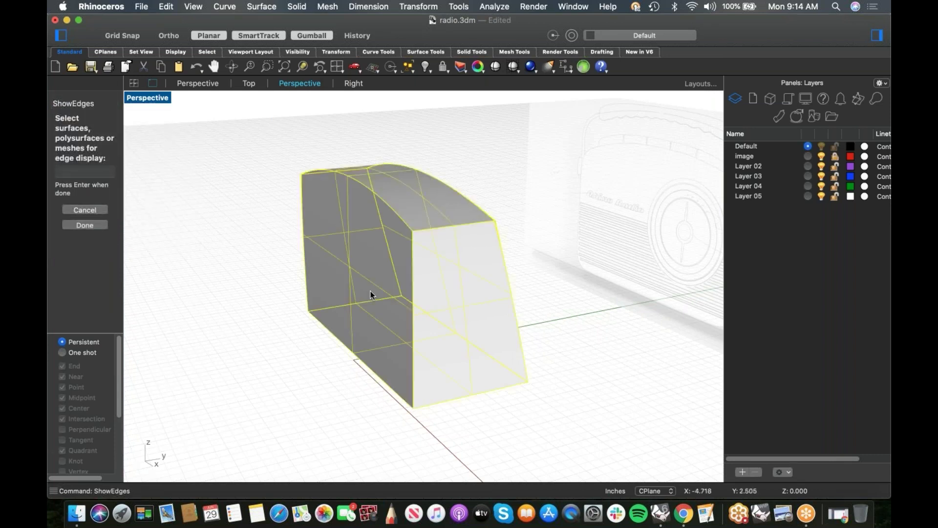
{"action": "left_click", "coordinate": [91, 223]}
{"action": "right_click_drag", "start_coordinate": [307, 357], "coordinate": [384, 366]}
Step: Select the front and back surfaces of the body and delete them
{"action": "left_click", "coordinate": [450, 307]}
{"action": "left_click", "coordinate": [444, 309]}
{"action": "right_click_drag", "start_coordinate": [444, 309], "coordinate": [461, 327]}
{"action": "key", "text": "Delete"}
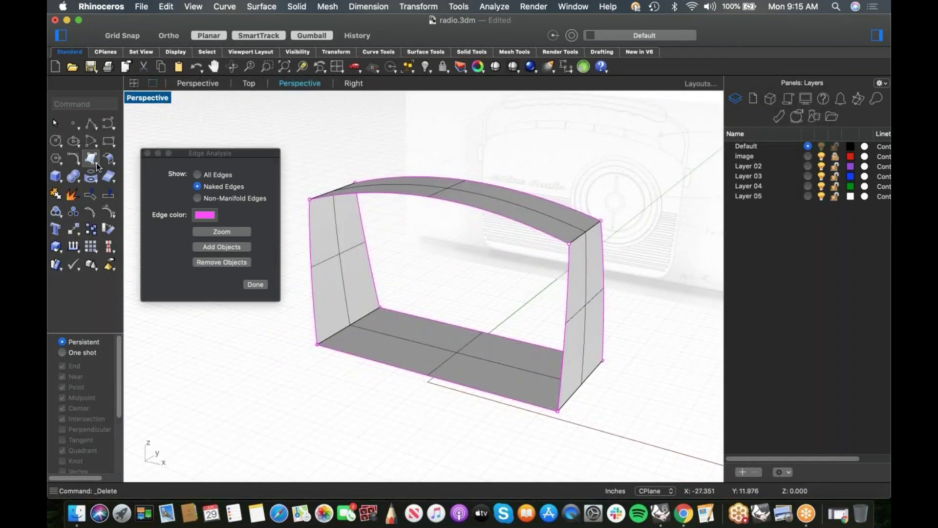
Step: Create a surface from the four edge curves around the body's open front
{"action": "left_click", "coordinate": [96, 163]}
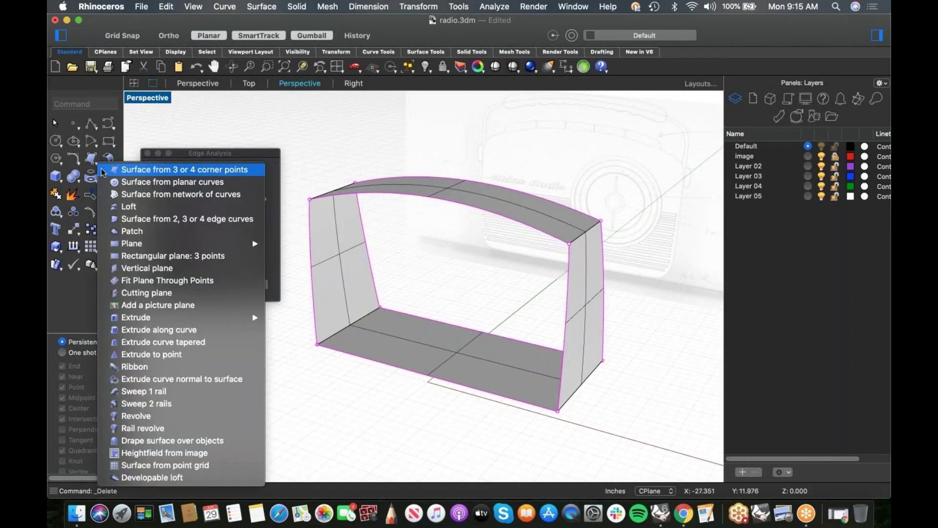
{"action": "left_click", "coordinate": [153, 219]}
{"action": "left_click", "coordinate": [305, 244]}
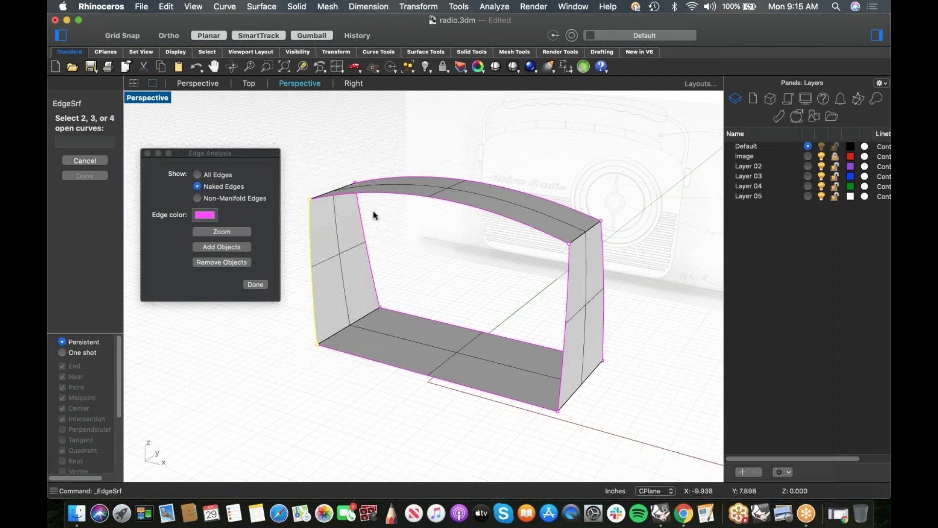
{"action": "left_click", "coordinate": [454, 194]}
{"action": "left_click", "coordinate": [568, 258]}
{"action": "left_click", "coordinate": [477, 388]}
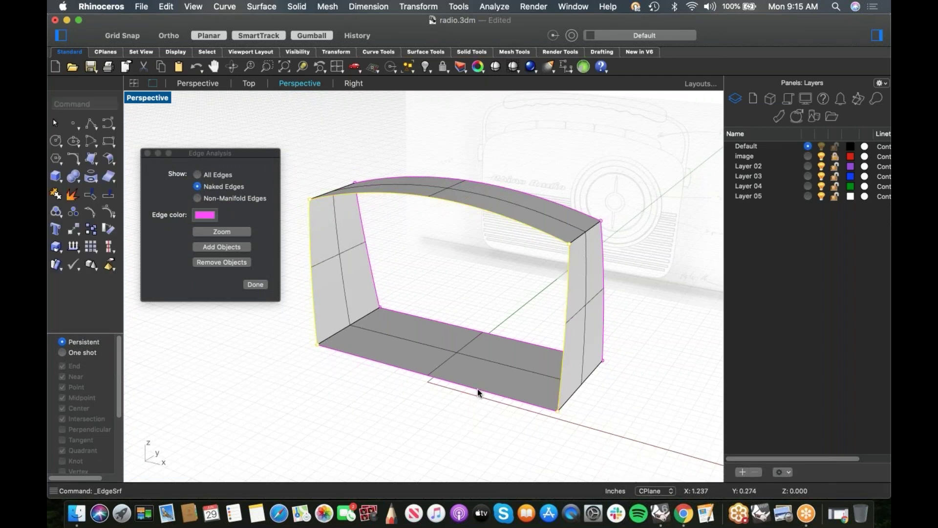
Step: Close the body's open back with another surface from its four edge curves
{"action": "right_click_drag", "start_coordinate": [617, 372], "coordinate": [439, 379]}
{"action": "right_click_drag", "start_coordinate": [430, 276], "coordinate": [407, 268]}
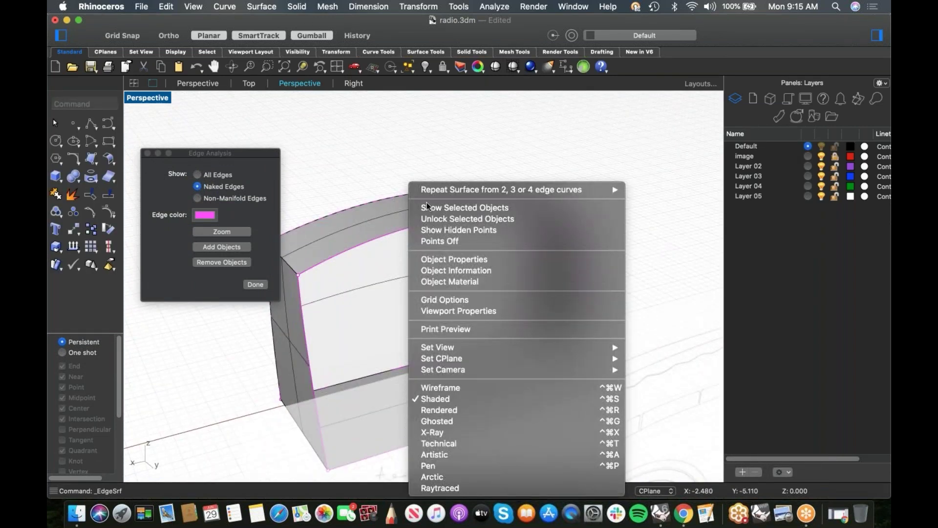
{"action": "left_click", "coordinate": [384, 242]}
{"action": "key", "text": "Return"}
{"action": "left_click", "coordinate": [383, 238]}
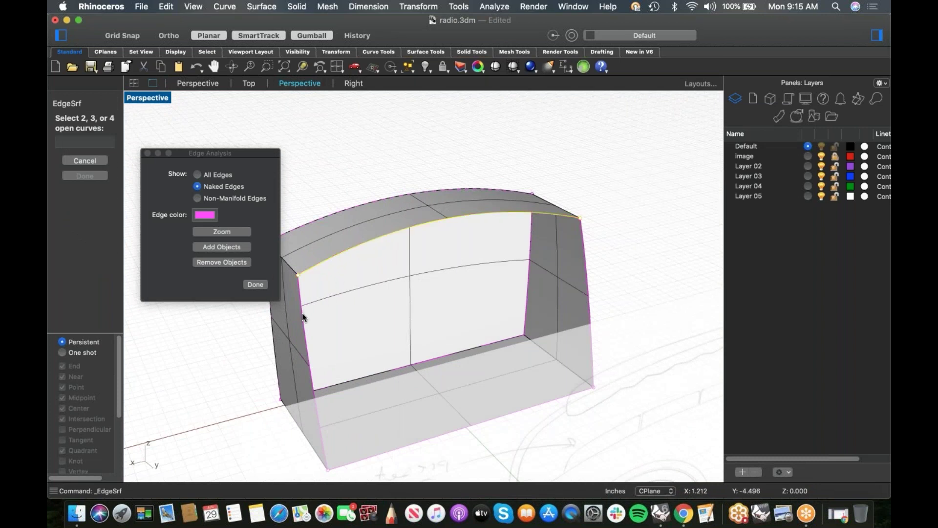
{"action": "left_click", "coordinate": [304, 315]}
{"action": "left_click", "coordinate": [511, 413]}
{"action": "left_click", "coordinate": [594, 353]}
Step: Join the new front and back surfaces with the rest of the body, and close the edge analysis
{"action": "scroll", "coordinate": [541, 236], "scroll_direction": "down", "scroll_amount": 4}
{"action": "right_click_drag", "start_coordinate": [293, 206], "coordinate": [362, 145]}
{"action": "left_click_drag", "start_coordinate": [363, 146], "coordinate": [580, 398]}
{"action": "key", "text": "super+j"}
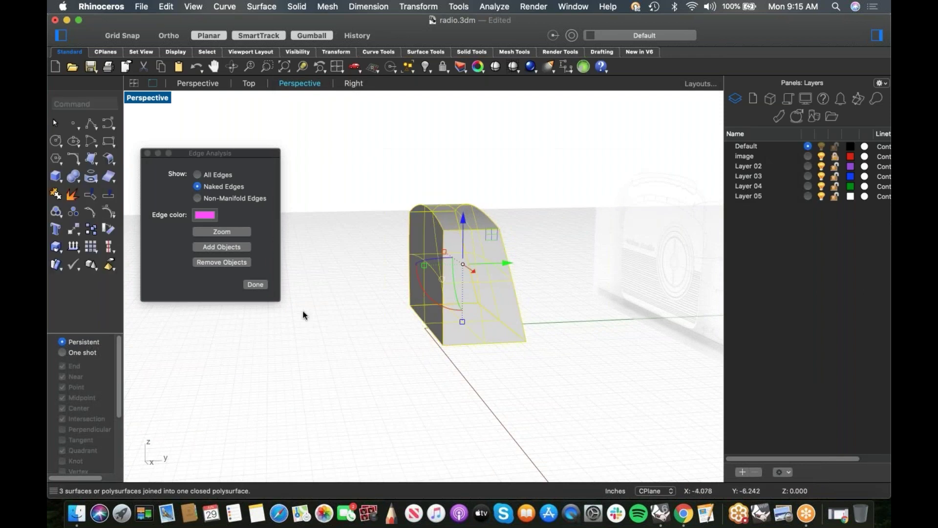
{"action": "right_click_drag", "start_coordinate": [342, 332], "coordinate": [349, 337]}
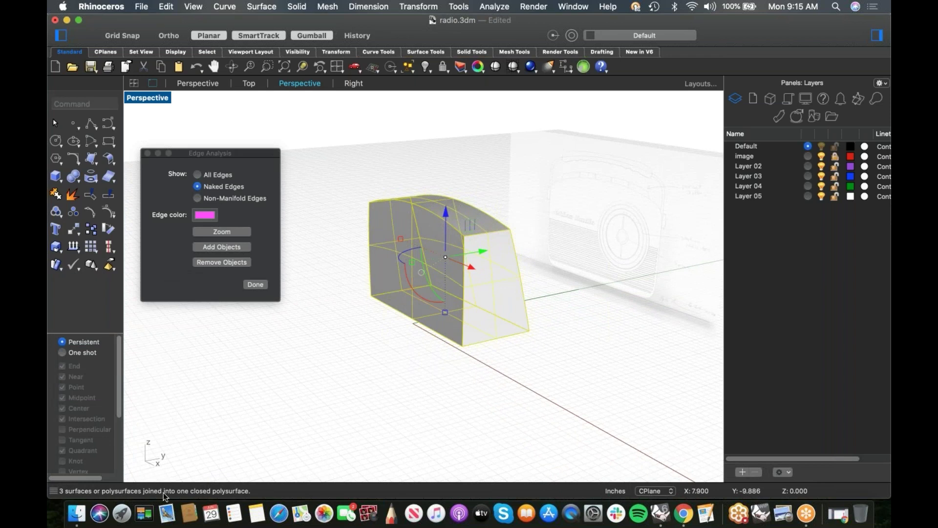
{"action": "left_click", "coordinate": [535, 255]}
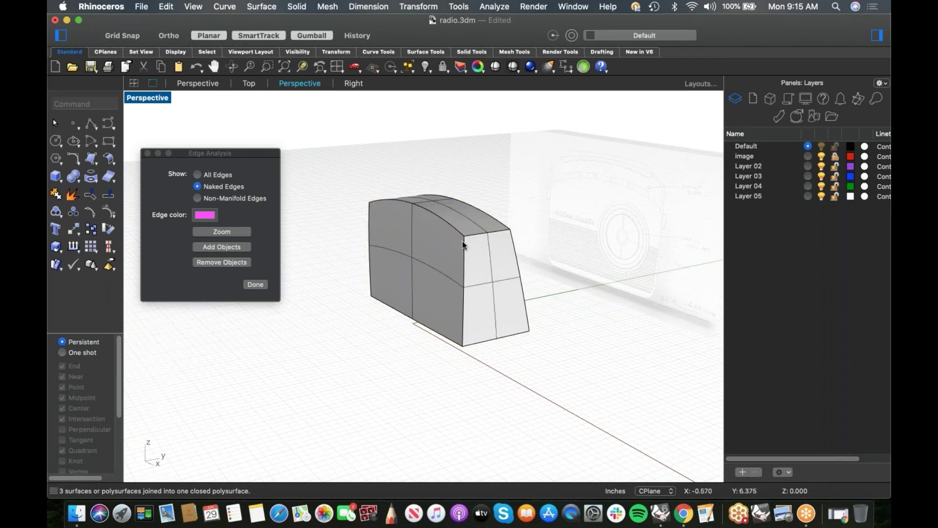
{"action": "left_click", "coordinate": [252, 285]}
{"action": "right_click_drag", "start_coordinate": [325, 350], "coordinate": [282, 393], "text": "shift"}
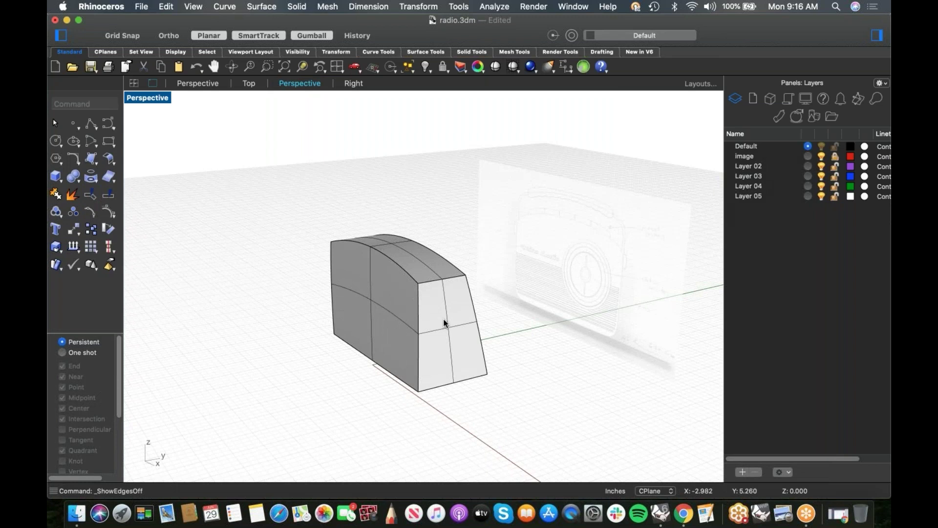
Step: Save the model, and show the body in wireframe from the front to compare its upper corners with the reference sketch
{"action": "key", "text": "super+s"}
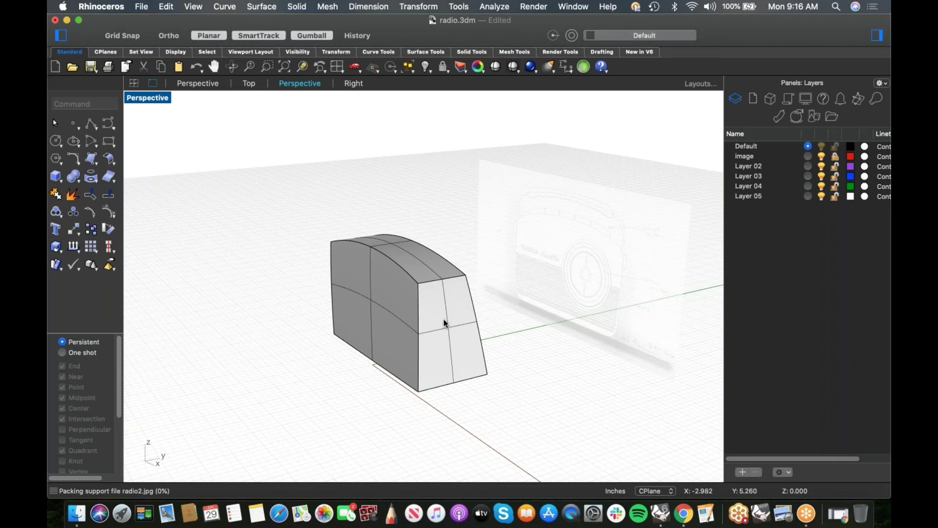
{"action": "right_click_drag", "start_coordinate": [425, 318], "coordinate": [381, 315]}
{"action": "scroll", "coordinate": [430, 310], "scroll_direction": "up", "scroll_amount": 4}
{"action": "scroll", "coordinate": [382, 315], "scroll_direction": "down", "scroll_amount": 2}
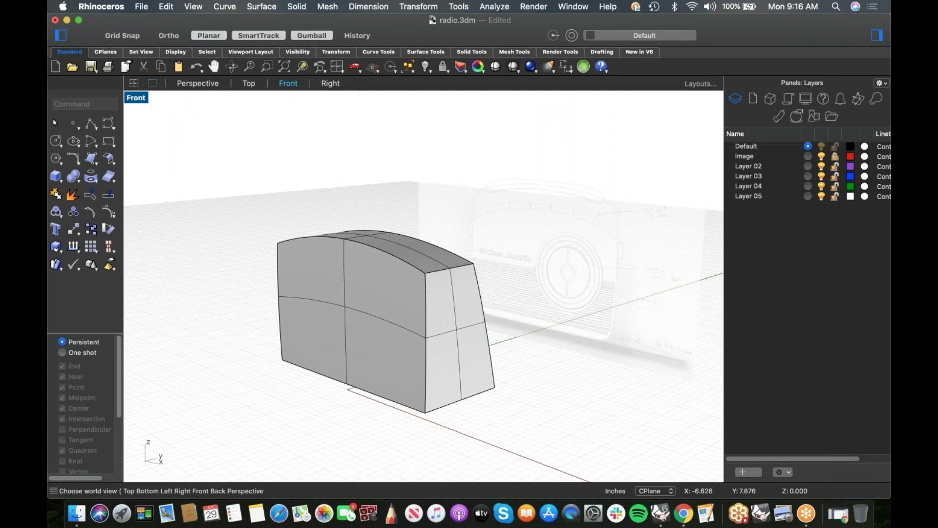
{"action": "key", "text": "ctrl+F2"}
{"action": "right_click_drag", "start_coordinate": [363, 345], "coordinate": [408, 311]}
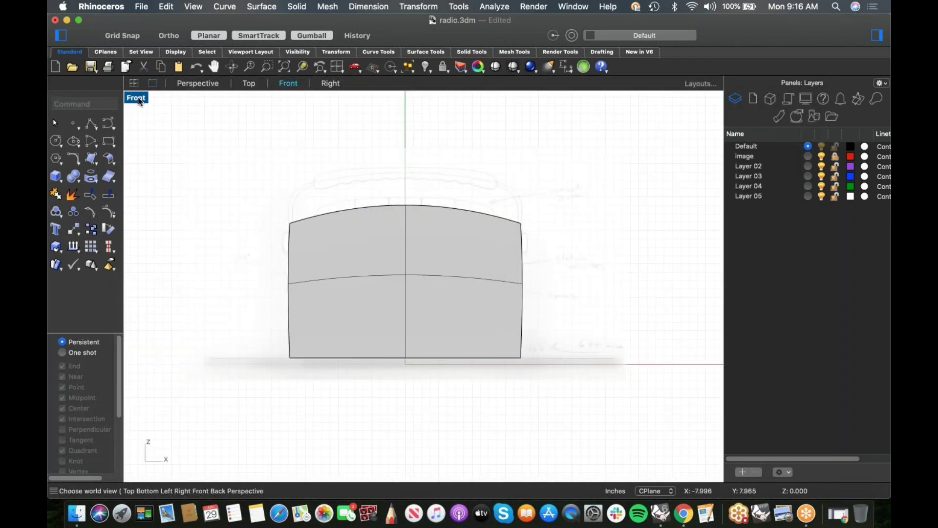
{"action": "left_click", "coordinate": [139, 101]}
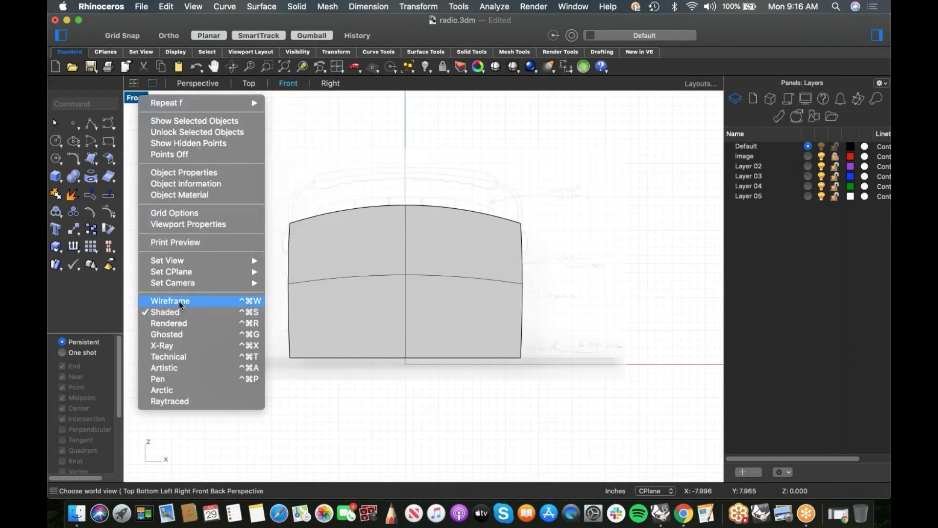
{"action": "left_click", "coordinate": [179, 301]}
{"action": "scroll", "coordinate": [506, 248], "scroll_direction": "up", "scroll_amount": 5}
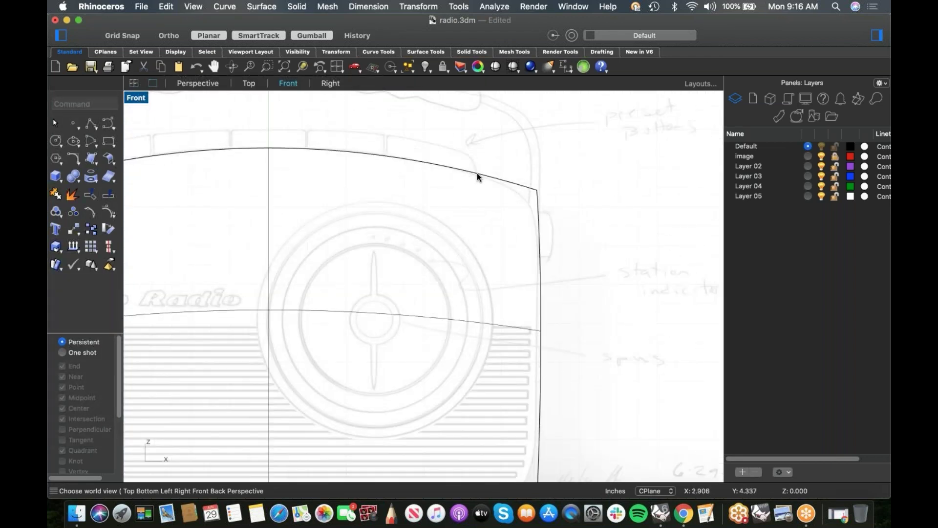
{"action": "scroll", "coordinate": [534, 213], "scroll_direction": "down", "scroll_amount": 4}
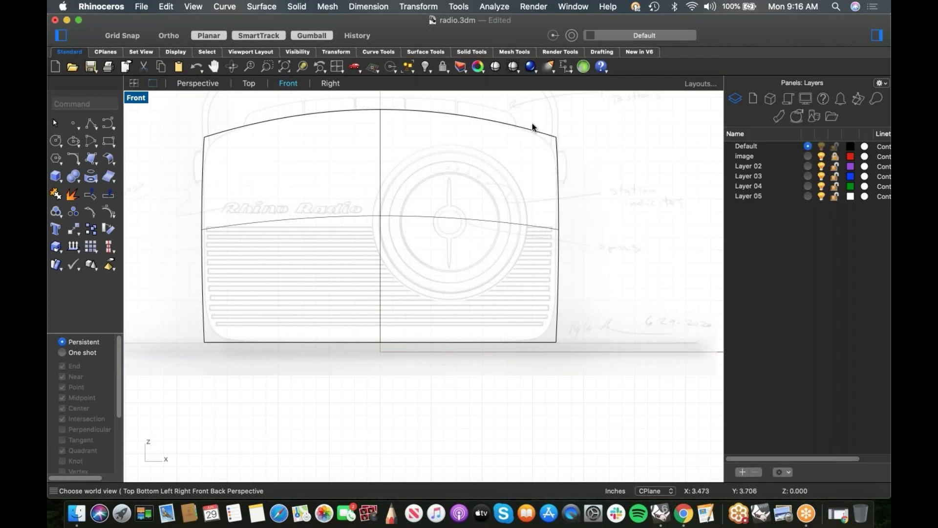
Step: Start an edge blend with radius 1 on the two upper side edges of the body in the perspective view
{"action": "right_click_drag", "start_coordinate": [457, 159], "coordinate": [453, 185]}
{"action": "type", "text": "4"}
{"action": "key", "text": "Return"}
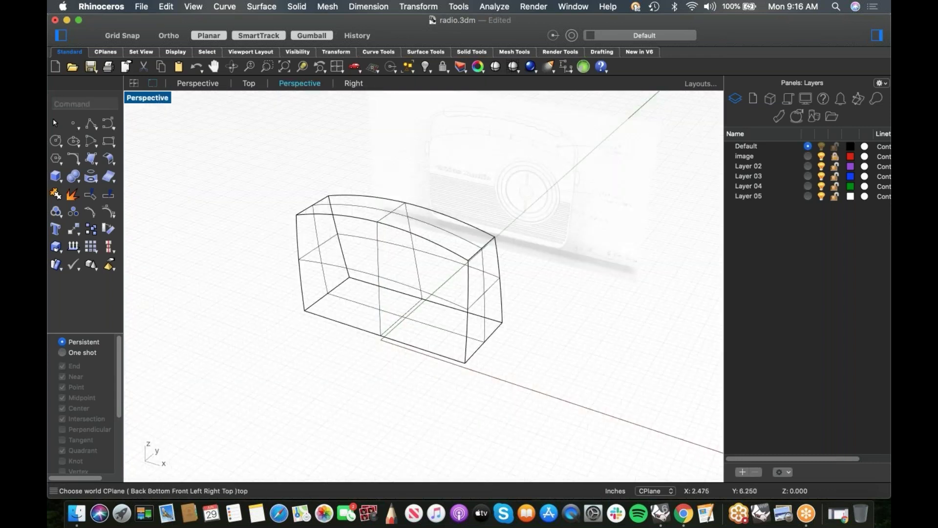
{"action": "left_click", "coordinate": [79, 180]}
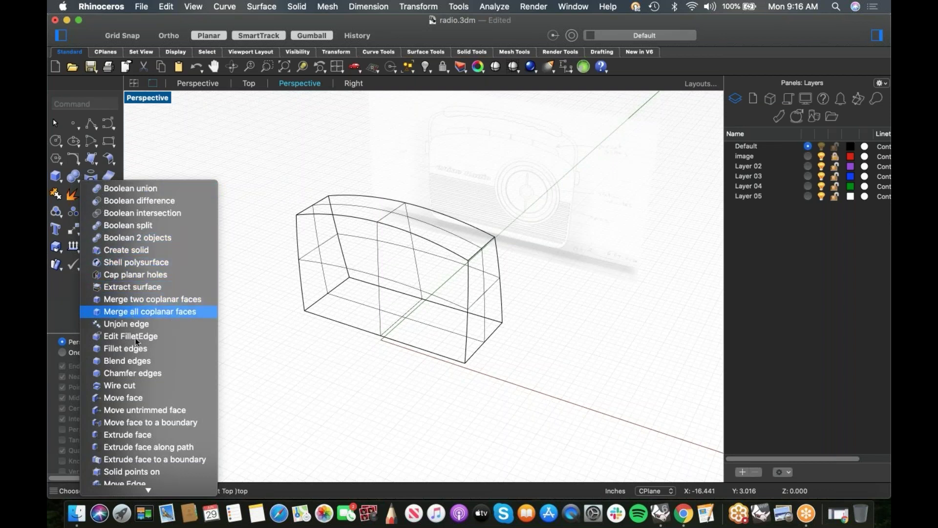
{"action": "left_click", "coordinate": [133, 360]}
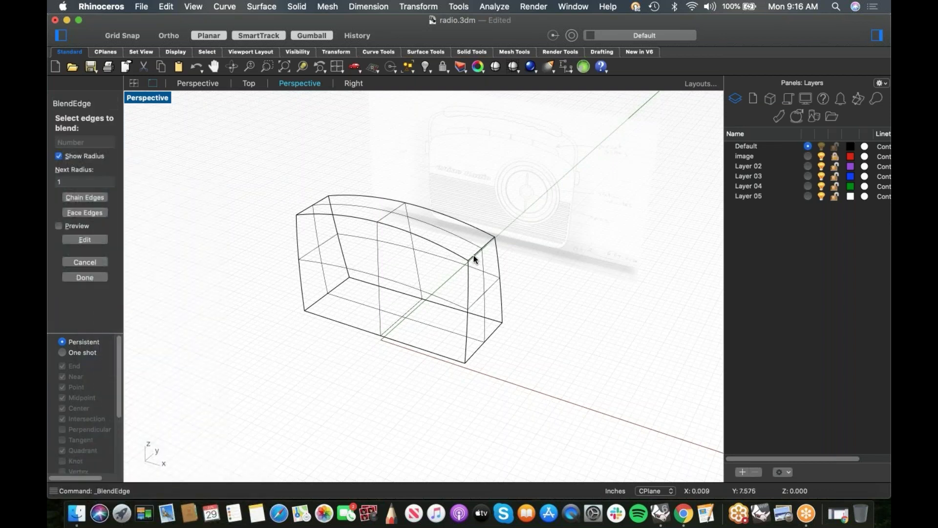
{"action": "left_click", "coordinate": [473, 255]}
{"action": "scroll", "coordinate": [496, 247], "scroll_direction": "up", "scroll_amount": 5}
{"action": "key", "text": "Return"}
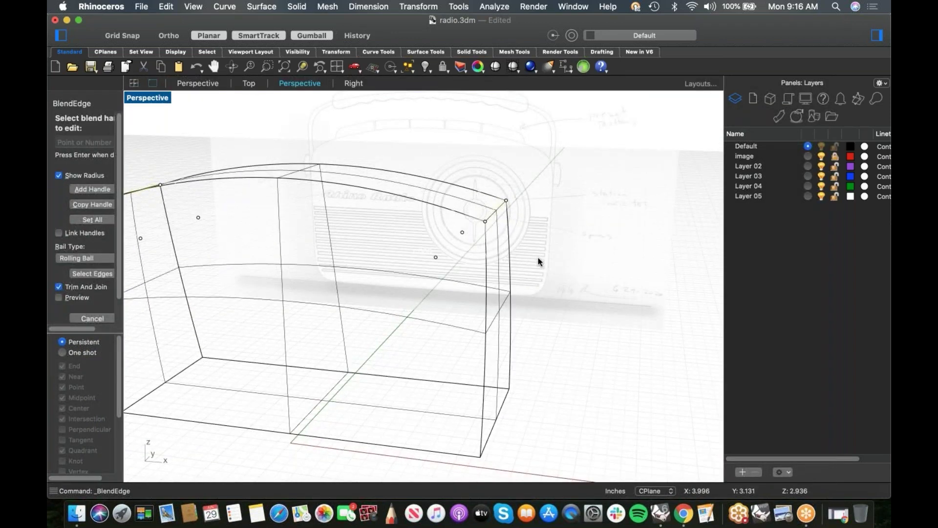
Step: In the front view, try a slightly larger blend radius on one upper corner handle to match the sketched corner
{"action": "right_click_drag", "start_coordinate": [538, 256], "coordinate": [560, 251], "text": "shift"}
{"action": "type", "text": "front"}
{"action": "key", "text": "Return"}
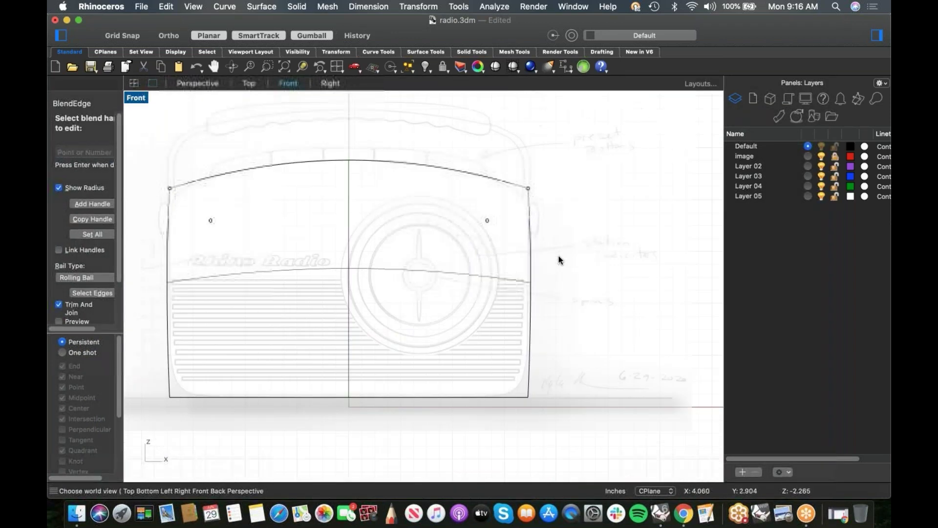
{"action": "scroll", "coordinate": [505, 187], "scroll_direction": "up", "scroll_amount": 5}
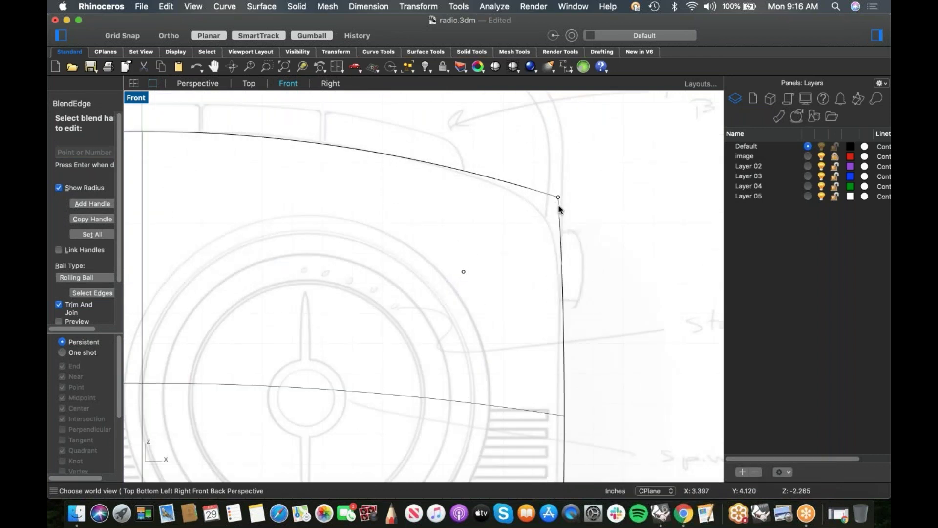
{"action": "left_click", "coordinate": [462, 273]}
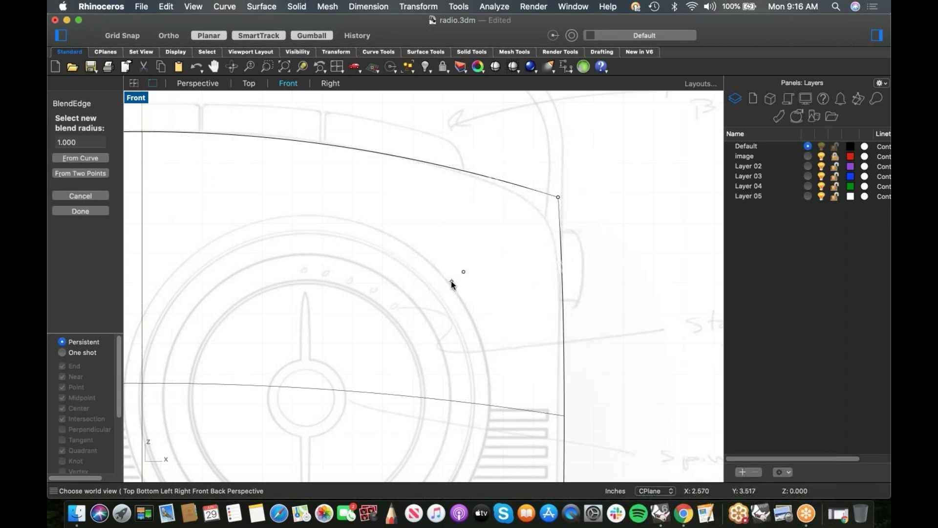
{"action": "left_click", "coordinate": [452, 281]}
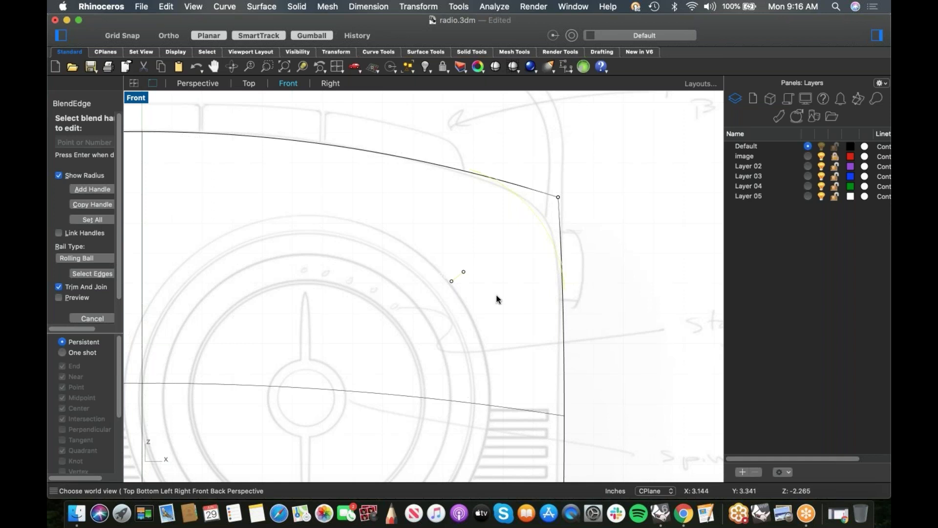
{"action": "scroll", "coordinate": [455, 286], "scroll_direction": "up", "scroll_amount": 5}
{"action": "scroll", "coordinate": [439, 275], "scroll_direction": "down", "scroll_amount": 4}
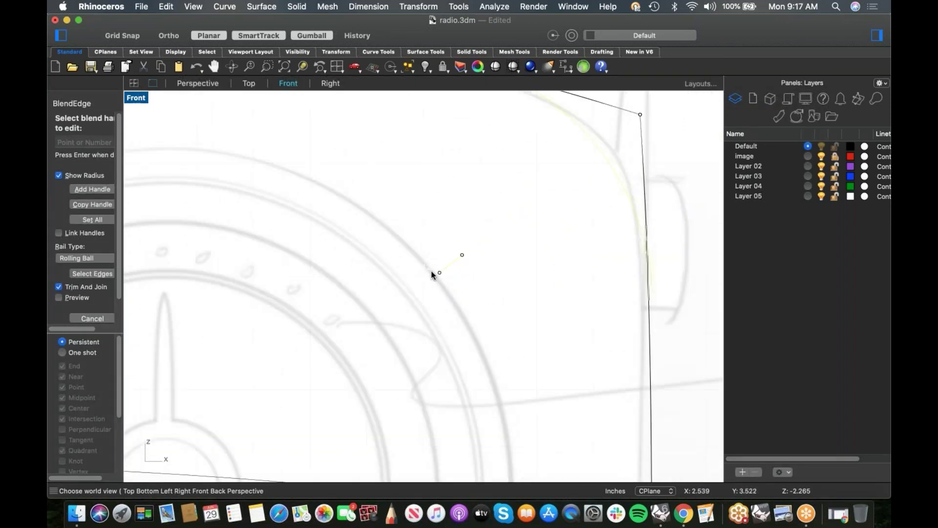
{"action": "scroll", "coordinate": [432, 272], "scroll_direction": "down", "scroll_amount": 2}
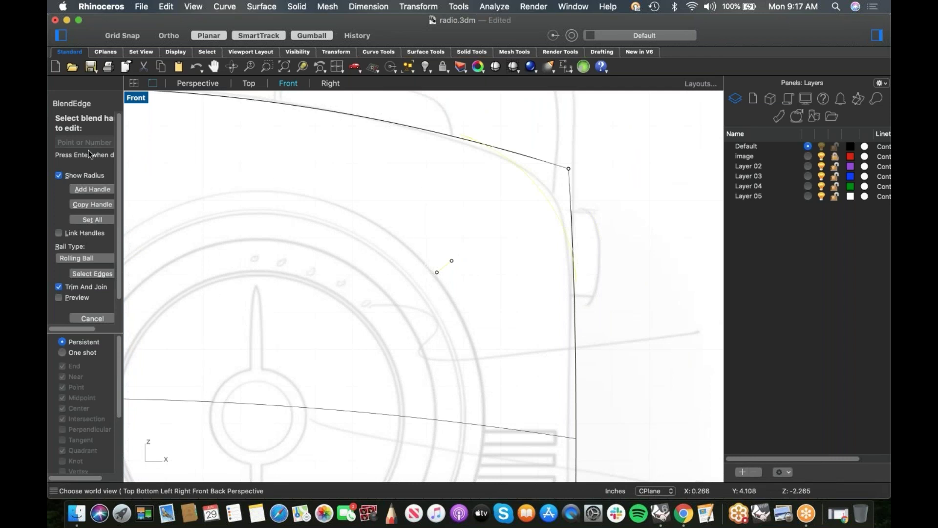
Step: Set all blend handles to a radius of 1.125 and complete the blend on the upper corners
{"action": "left_click", "coordinate": [102, 220]}
{"action": "left_click_drag", "start_coordinate": [88, 141], "coordinate": [51, 141]}
{"action": "type", "text": "1.125"}
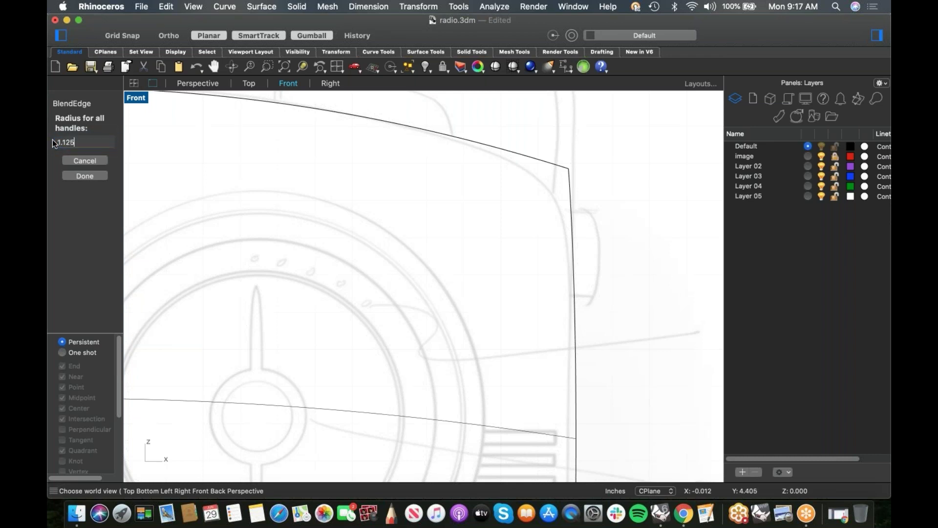
{"action": "key", "text": "Return"}
{"action": "right_click", "coordinate": [52, 140]}
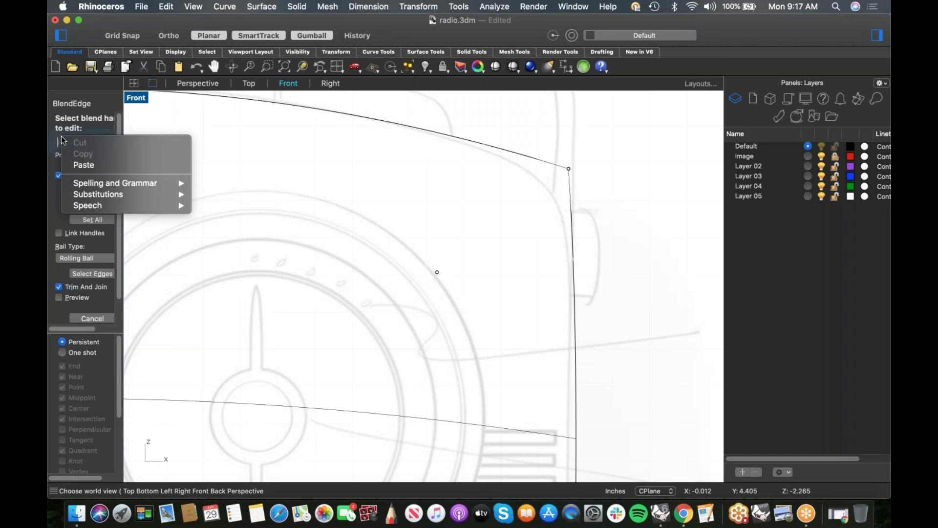
{"action": "left_click", "coordinate": [155, 198]}
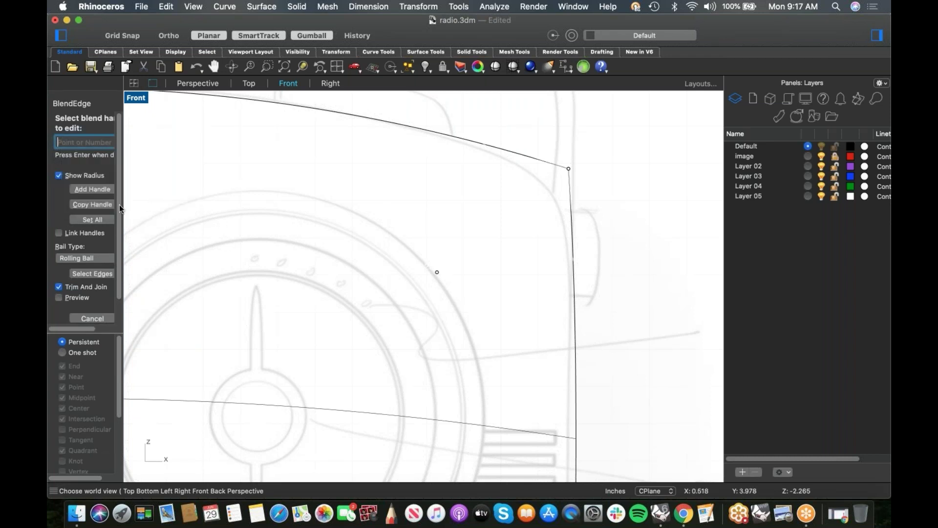
{"action": "scroll", "coordinate": [100, 296], "scroll_direction": "down", "scroll_amount": 3}
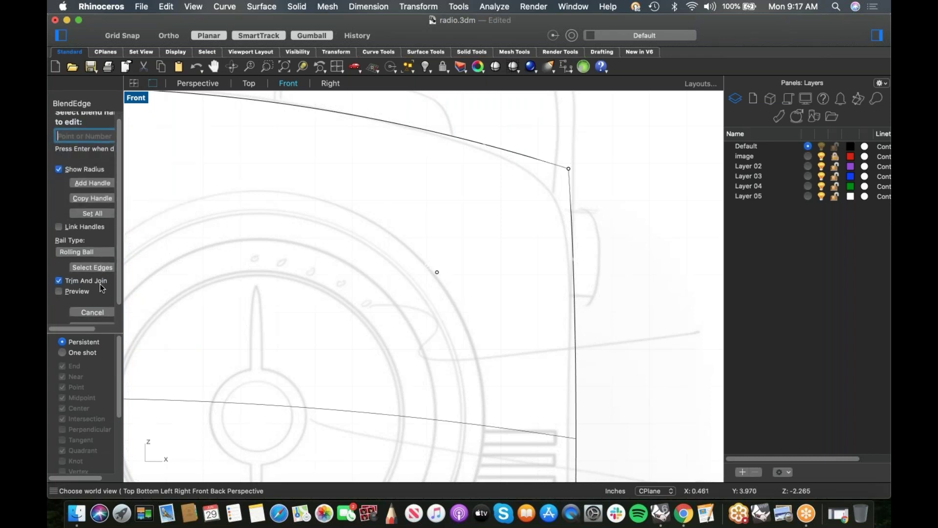
{"action": "left_click", "coordinate": [93, 307]}
{"action": "scroll", "coordinate": [490, 232], "scroll_direction": "down", "scroll_amount": 5}
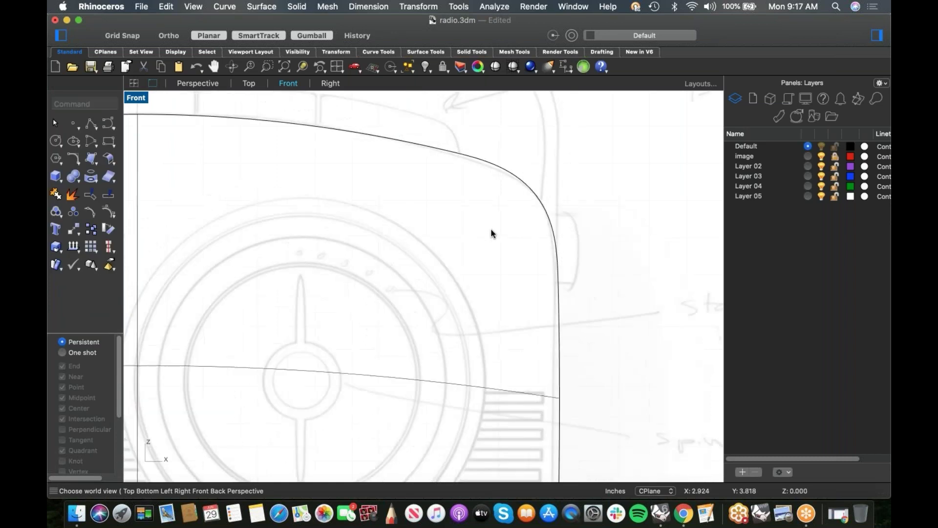
Step: Blend the body's two bottom side edges with a radius of 1.125
{"action": "right_click_drag", "start_coordinate": [582, 258], "coordinate": [499, 218]}
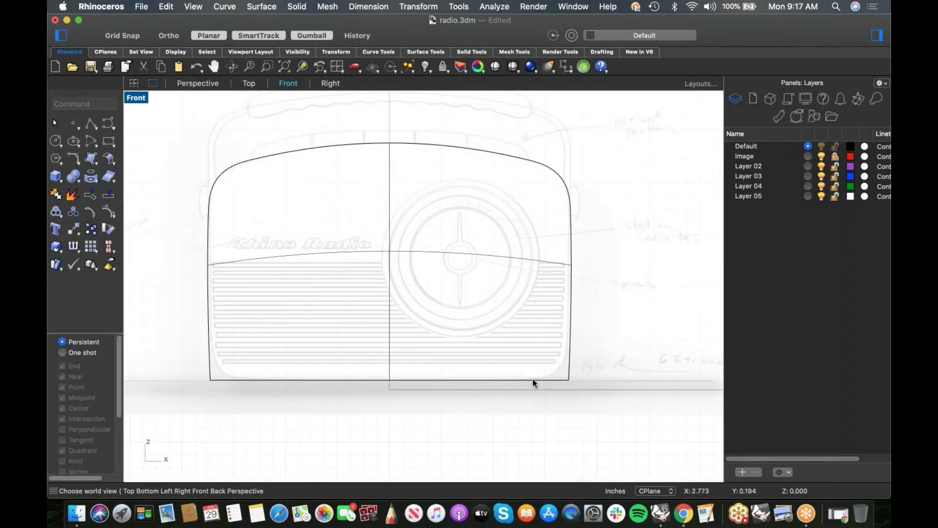
{"action": "right_click_drag", "start_coordinate": [517, 368], "coordinate": [475, 351]}
{"action": "type", "text": "4"}
{"action": "key", "text": "Return"}
{"action": "right_click_drag", "start_coordinate": [550, 353], "coordinate": [418, 330]}
{"action": "scroll", "coordinate": [418, 331], "scroll_direction": "up", "scroll_amount": 4}
{"action": "right_click_drag", "start_coordinate": [427, 377], "coordinate": [510, 360]}
{"action": "scroll", "coordinate": [458, 368], "scroll_direction": "down", "scroll_amount": 5}
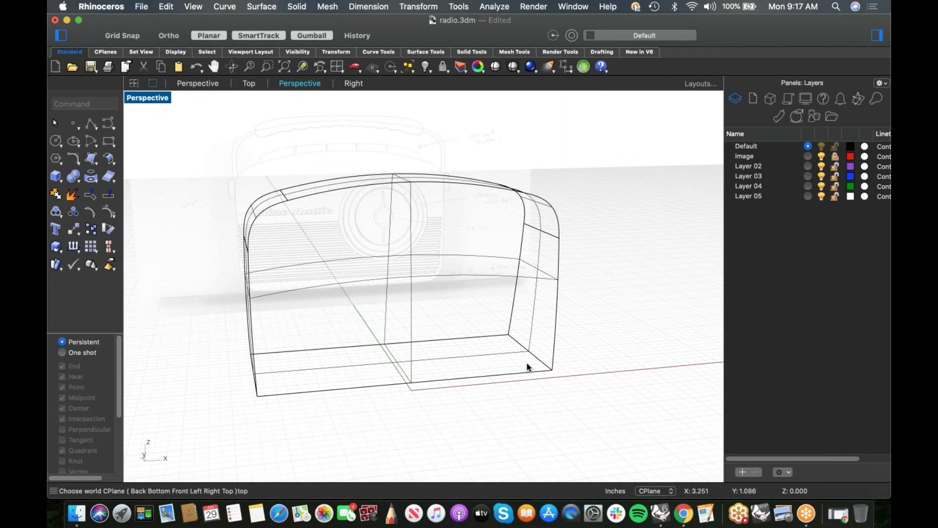
{"action": "right_click", "coordinate": [526, 362]}
{"action": "mouse_move", "coordinate": [567, 192]}
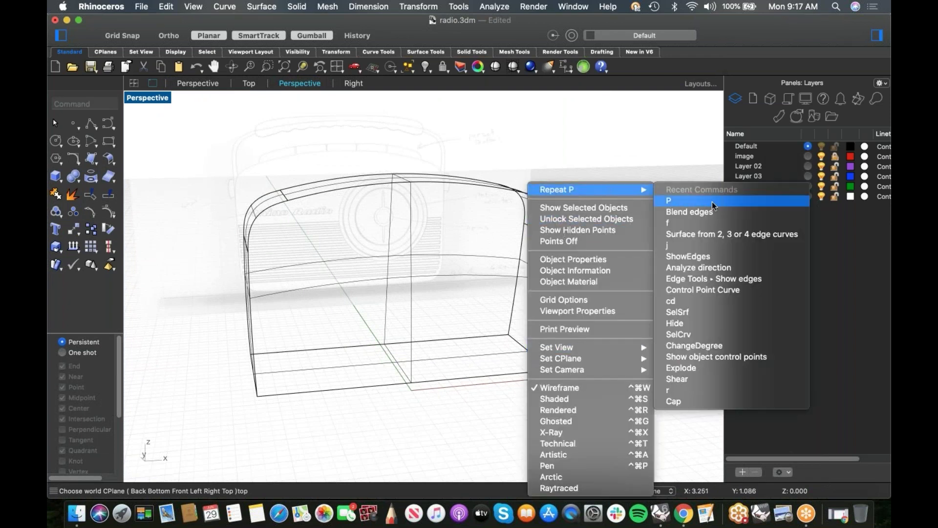
{"action": "left_click", "coordinate": [683, 210]}
{"action": "left_click", "coordinate": [531, 363]}
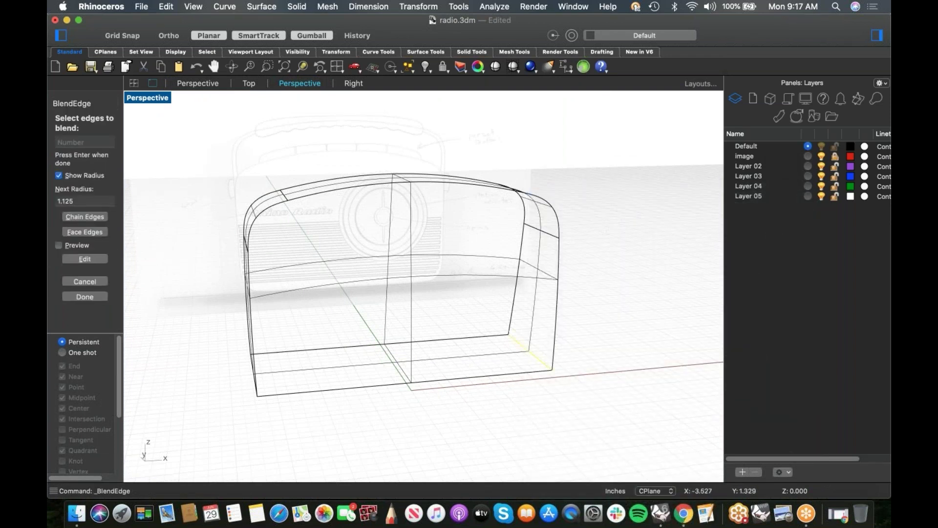
{"action": "right_click_drag", "start_coordinate": [218, 394], "coordinate": [266, 387]}
{"action": "left_click", "coordinate": [285, 392]}
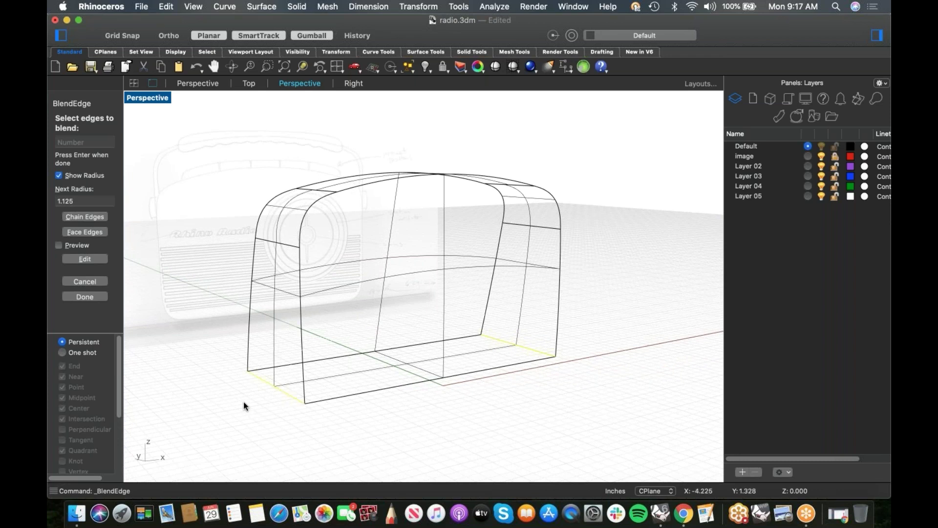
{"action": "key", "text": "Return"}
{"action": "key", "text": "Return"}
Step: Compare the lower corners with the sketch from the front and undo their edge blend
{"action": "right_click_drag", "start_coordinate": [243, 401], "coordinate": [359, 403]}
{"action": "key", "text": "ctrl+super+f"}
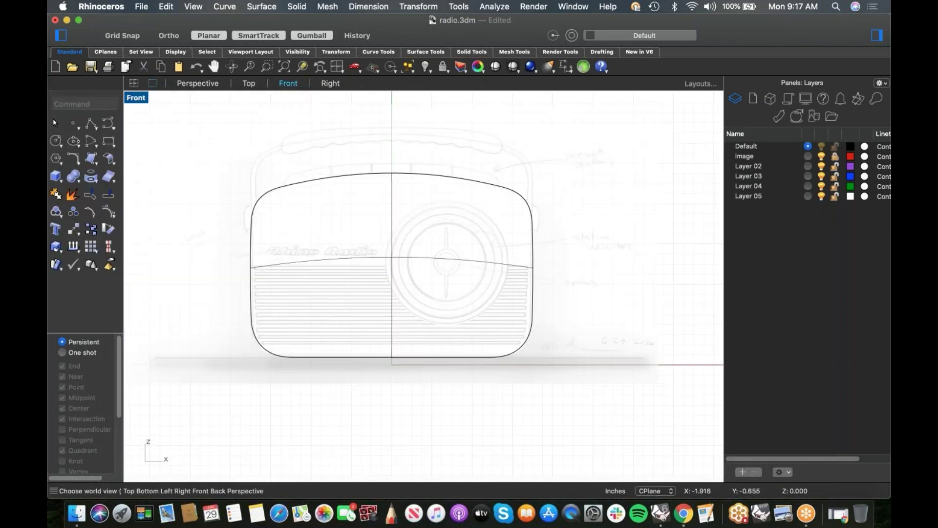
{"action": "scroll", "coordinate": [528, 342], "scroll_direction": "up", "scroll_amount": 6}
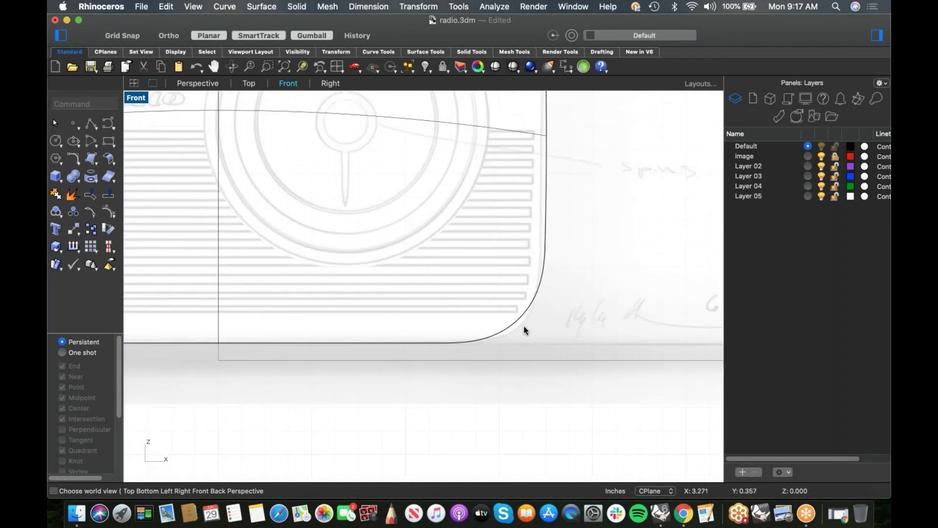
{"action": "key", "text": "super+z"}
Step: Blend the two bottom side edges of the body with a radius of 0.95
{"action": "scroll", "coordinate": [489, 342], "scroll_direction": "down", "scroll_amount": 5}
{"action": "right_click", "coordinate": [494, 385]}
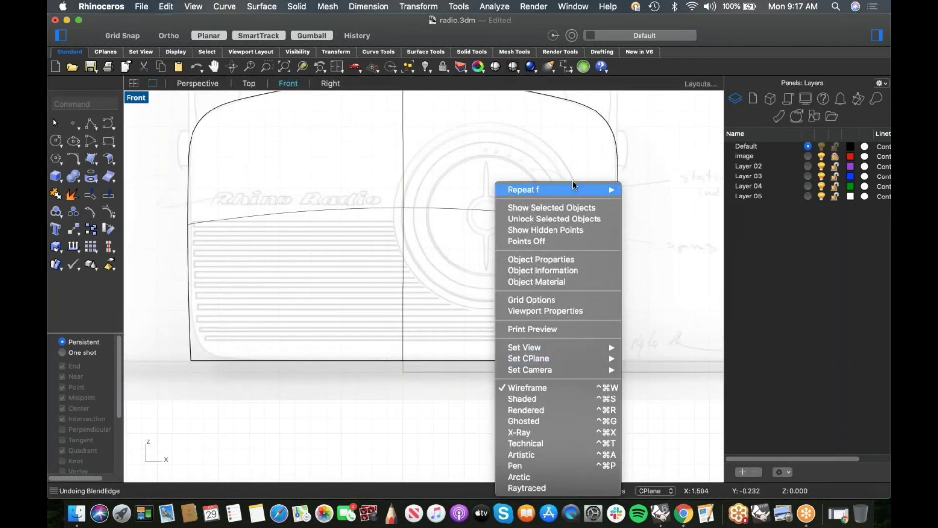
{"action": "mouse_move", "coordinate": [575, 189]}
{"action": "left_click", "coordinate": [694, 214]}
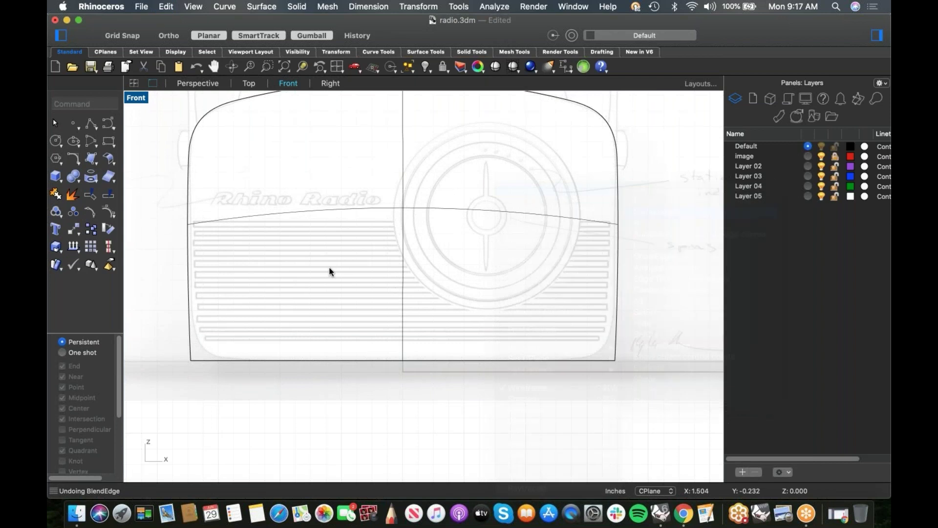
{"action": "left_click_drag", "start_coordinate": [80, 187], "coordinate": [49, 187]}
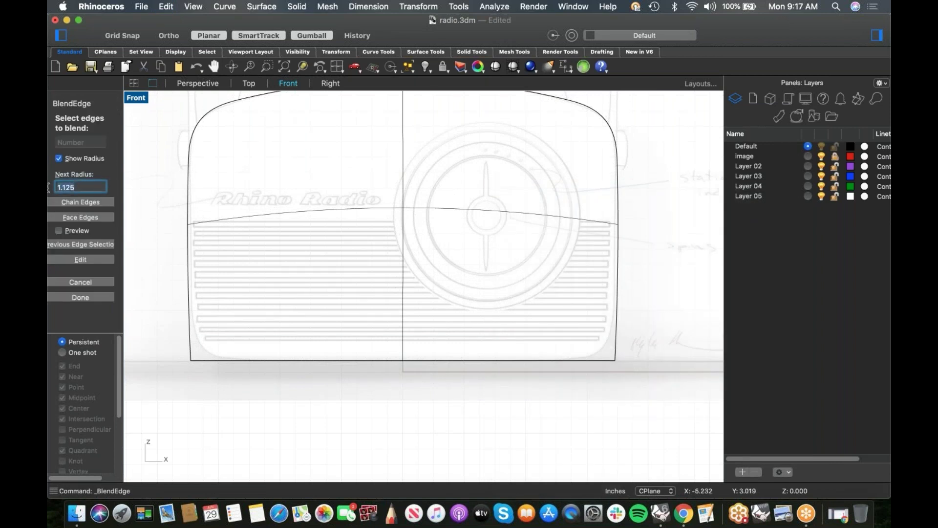
{"action": "key", "text": "BackSpace"}
{"action": "type", "text": ".95"}
{"action": "key", "text": "Return"}
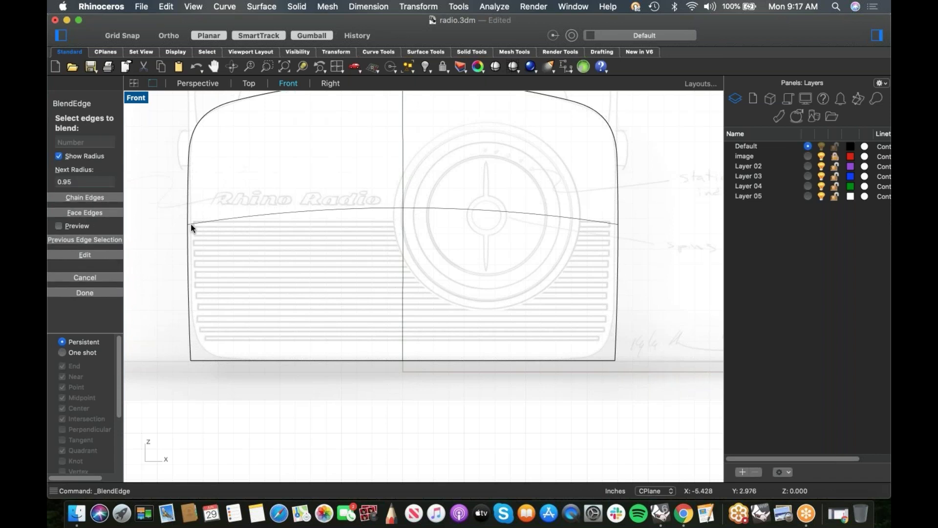
{"action": "left_click_drag", "start_coordinate": [584, 331], "coordinate": [724, 430]}
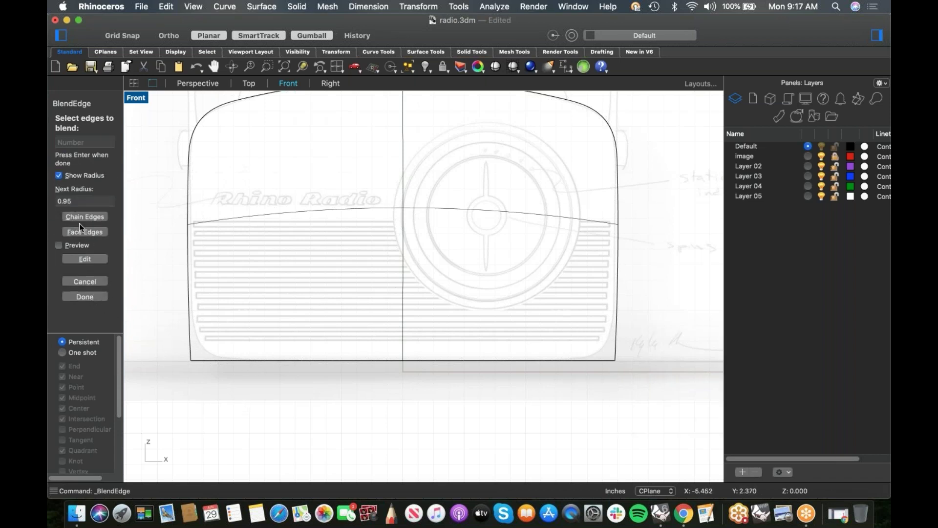
{"action": "left_click", "coordinate": [90, 297]}
{"action": "key", "text": "Return"}
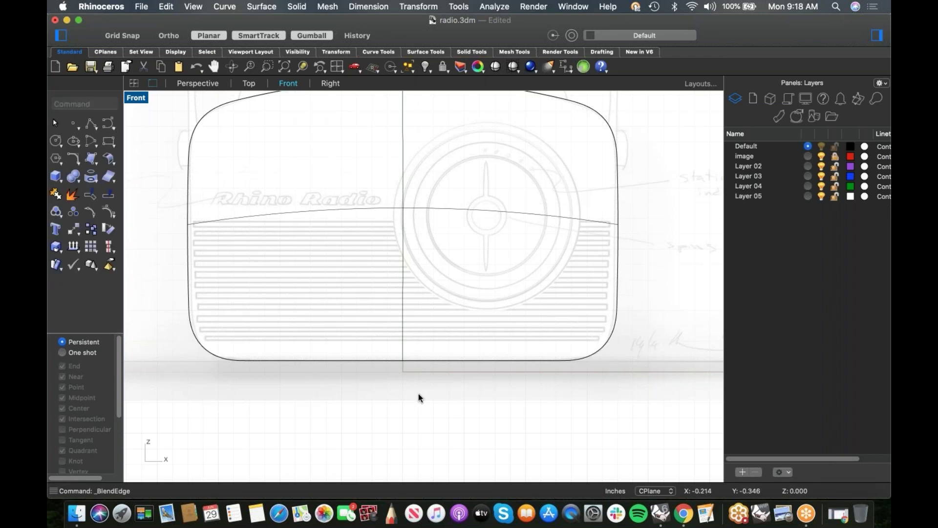
{"action": "scroll", "coordinate": [430, 385], "scroll_direction": "down", "scroll_amount": 6}
{"action": "right_click_drag", "start_coordinate": [429, 385], "coordinate": [483, 385]}
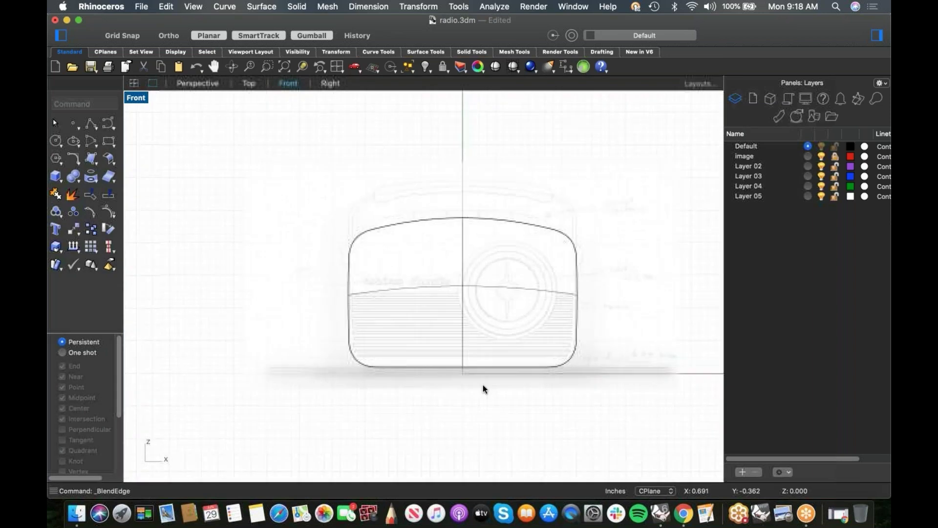
Step: Compare the lower corners with the sketch from the front and undo their 0.95 edge blend
{"action": "scroll", "coordinate": [616, 375], "scroll_direction": "up", "scroll_amount": 4}
{"action": "scroll", "coordinate": [600, 370], "scroll_direction": "up", "scroll_amount": 3}
{"action": "key", "text": "super+z"}
{"action": "scroll", "coordinate": [424, 365], "scroll_direction": "down", "scroll_amount": 3}
Step: Blend the two bottom side edges again with a radius of 0.75, reusing the previous edge selection
{"action": "right_click", "coordinate": [349, 381]}
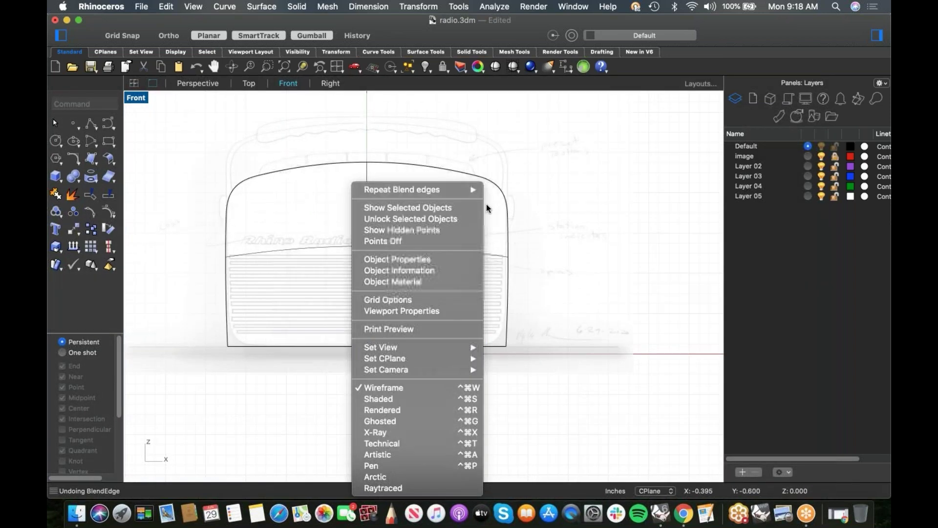
{"action": "mouse_move", "coordinate": [446, 189]}
{"action": "left_click", "coordinate": [507, 201]}
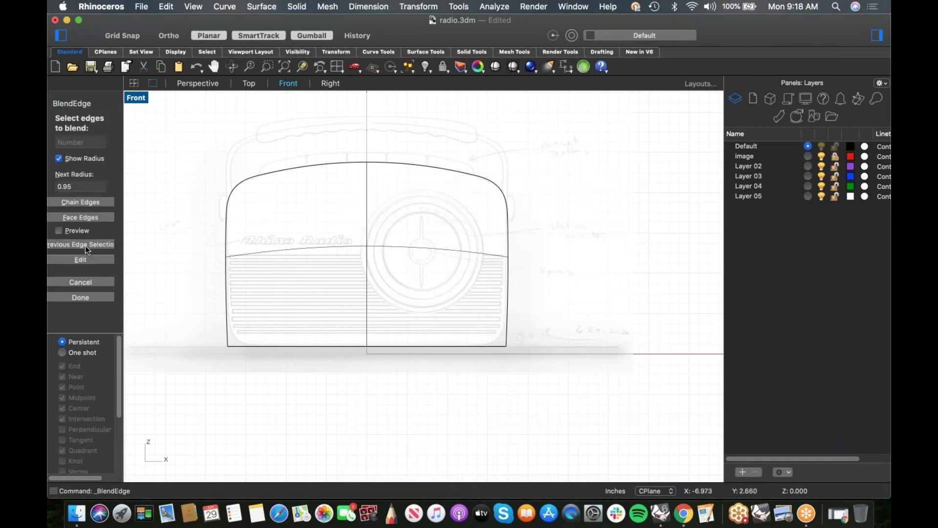
{"action": "left_click", "coordinate": [85, 245]}
{"action": "left_click", "coordinate": [57, 205]}
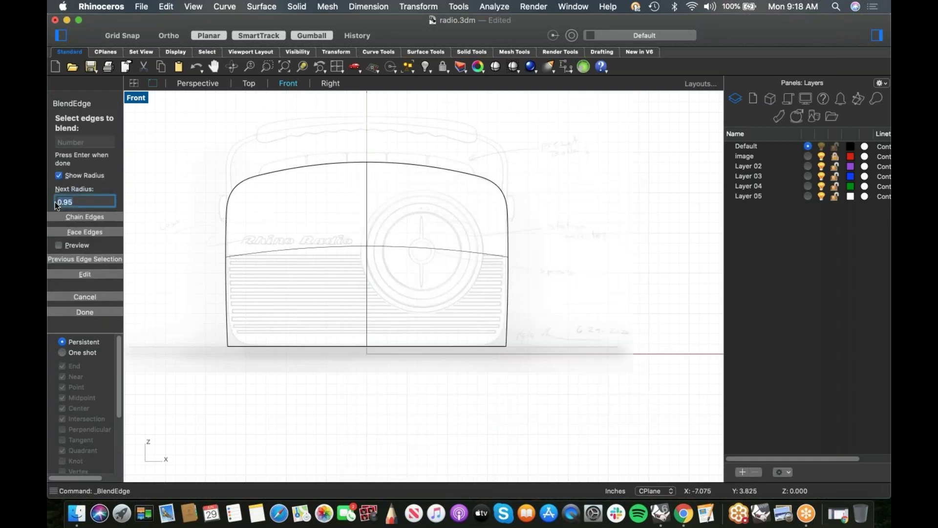
{"action": "type", "text": ".75"}
{"action": "key", "text": "Return"}
{"action": "key", "text": "Return"}
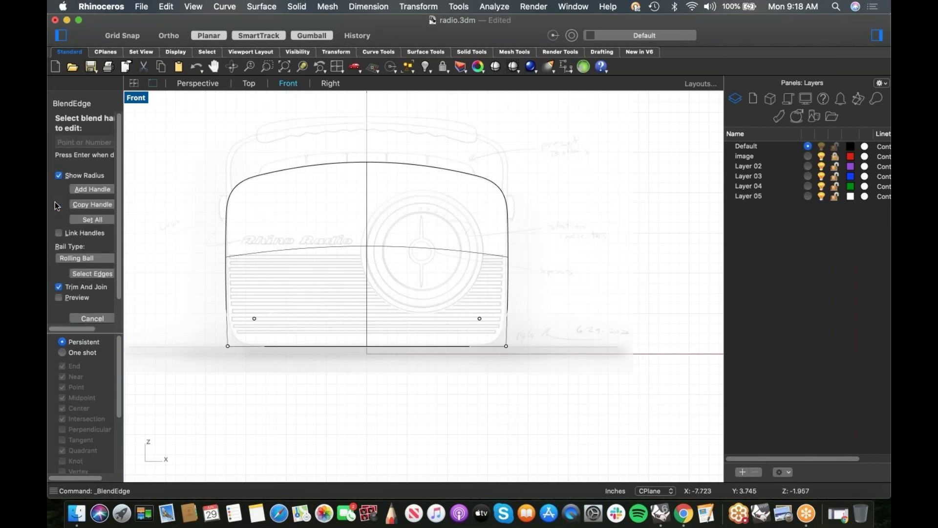
{"action": "key", "text": "Return"}
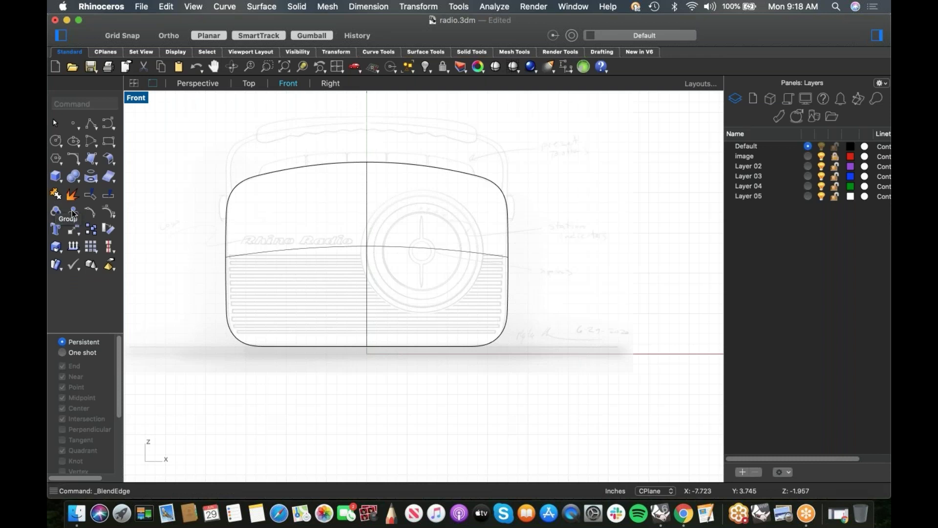
Step: Show the radio body in the Perspective view with Shaded display
{"action": "mouse_move", "coordinate": [433, 318]}
{"action": "right_mouse_down"}
{"action": "mouse_move", "coordinate": [447, 339]}
{"action": "mouse_move", "coordinate": [432, 327]}
{"action": "right_mouse_up"}
{"action": "key", "text": "ctrl+F4"}
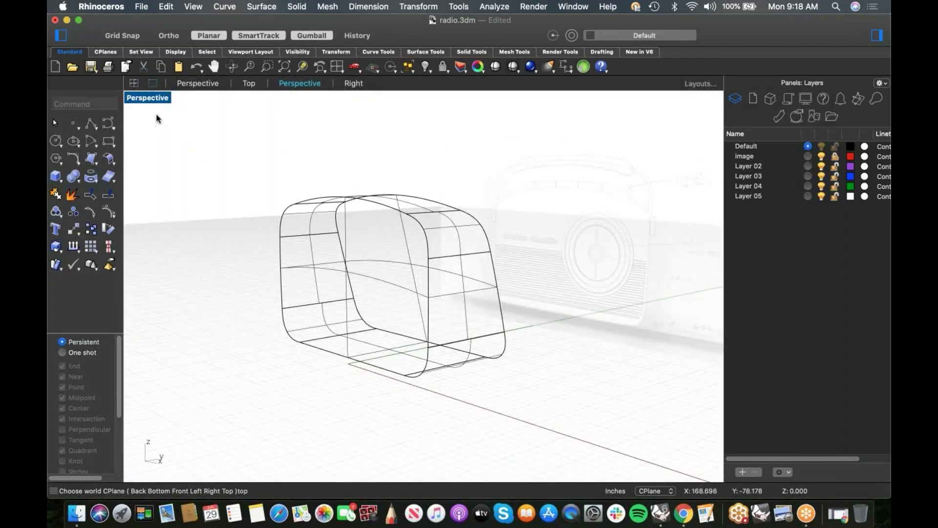
{"action": "left_click", "coordinate": [151, 99]}
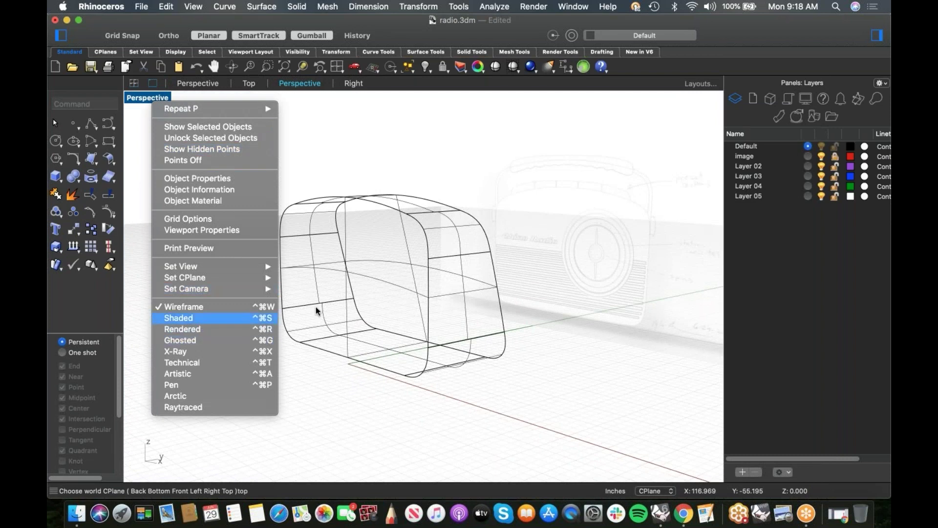
{"action": "left_click", "coordinate": [262, 318]}
{"action": "mouse_move", "coordinate": [283, 318]}
{"action": "right_mouse_down"}
{"action": "mouse_move", "coordinate": [314, 318]}
{"action": "mouse_move", "coordinate": [320, 304]}
{"action": "mouse_move", "coordinate": [323, 318]}
{"action": "right_mouse_up"}
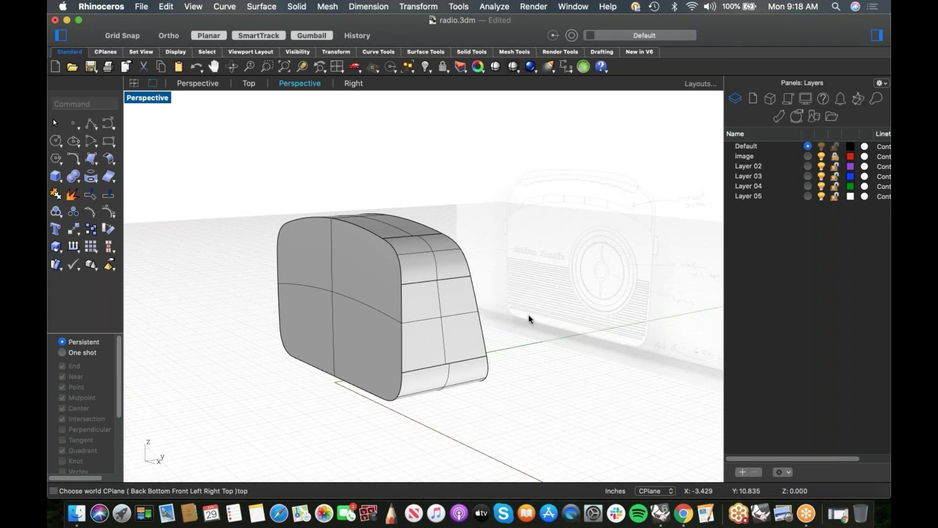
Step: Examine the body's rounded corners beside the sketch and save the file
{"action": "right_click_drag", "start_coordinate": [595, 307], "coordinate": [514, 316], "text": "shift"}
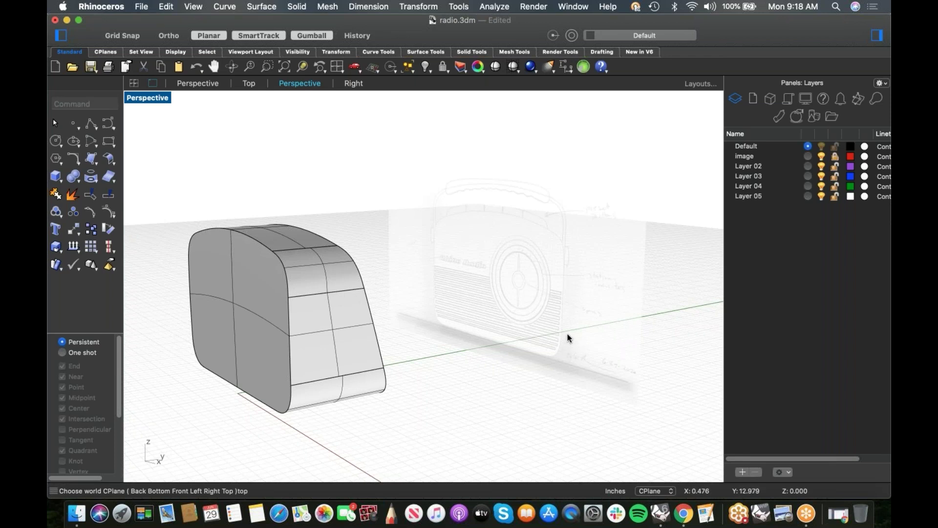
{"action": "scroll", "coordinate": [560, 328], "scroll_direction": "up", "scroll_amount": 6}
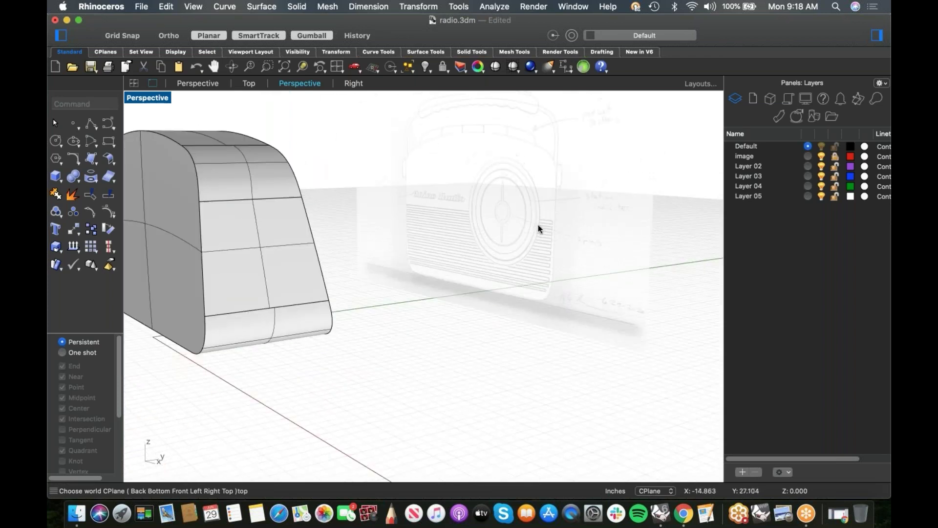
{"action": "right_click_drag", "start_coordinate": [468, 254], "coordinate": [459, 288], "text": "shift"}
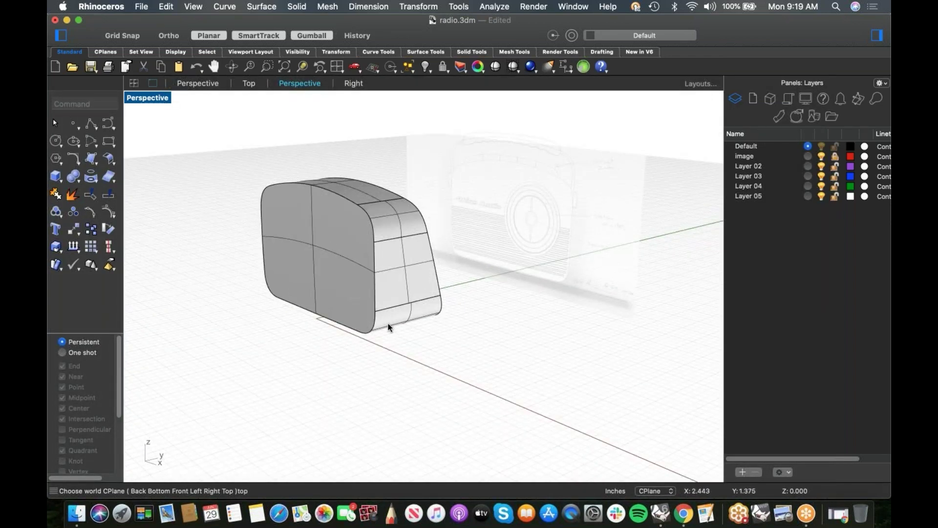
{"action": "left_click", "coordinate": [373, 332], "text": "shift+super"}
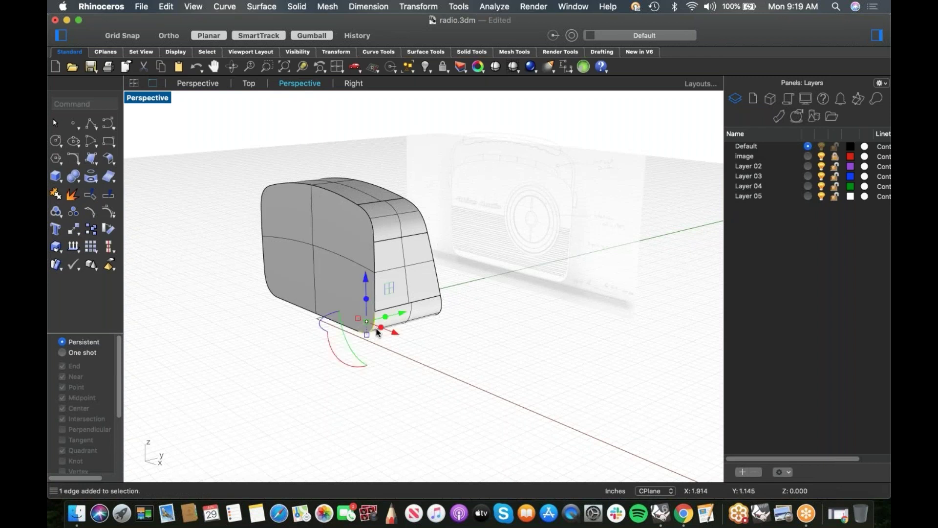
{"action": "left_click", "coordinate": [465, 350]}
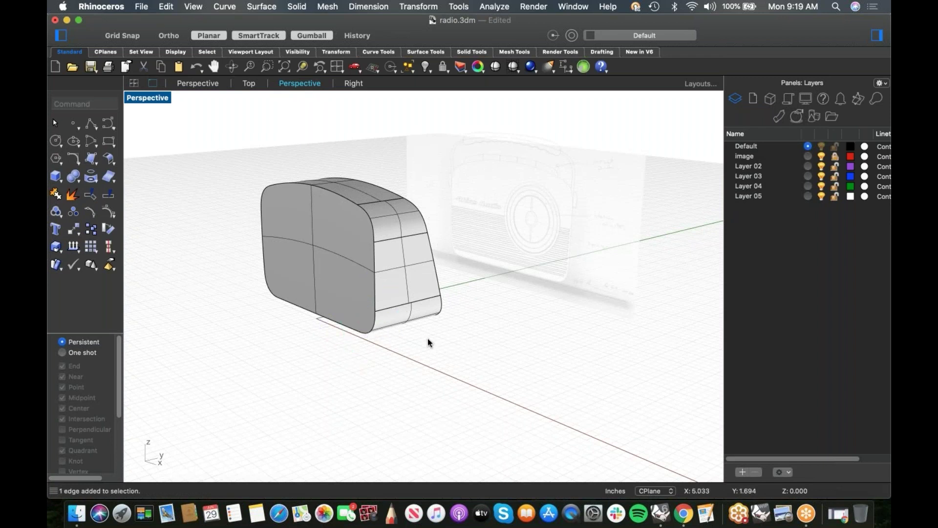
{"action": "right_click_drag", "start_coordinate": [407, 339], "coordinate": [430, 345]}
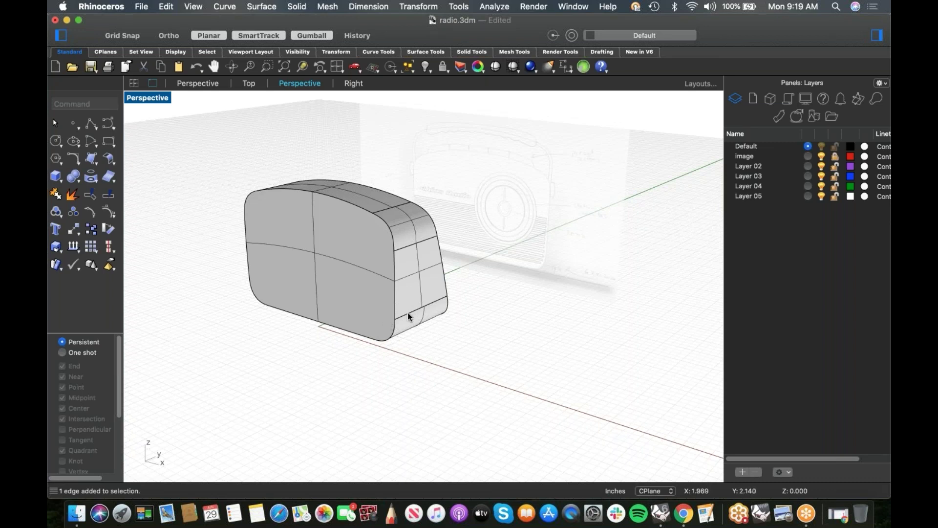
{"action": "key", "text": "super+s"}
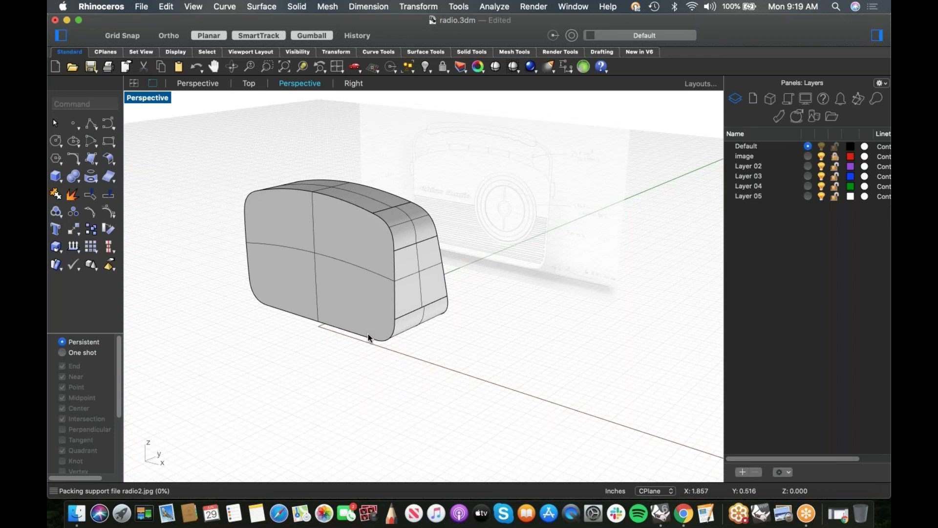
Step: Blend the chained edges around the body's front face with a radius of 0.7
{"action": "right_click_drag", "start_coordinate": [370, 329], "coordinate": [433, 315]}
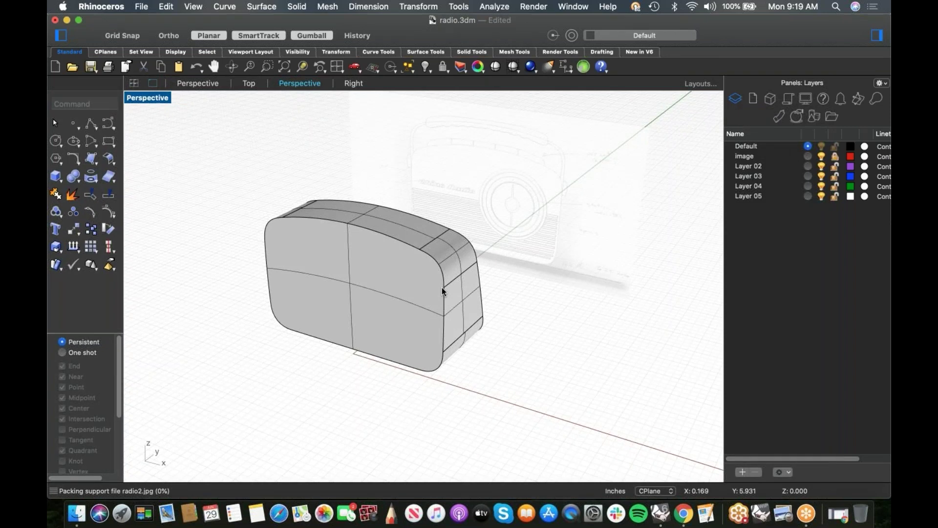
{"action": "right_click_drag", "start_coordinate": [432, 308], "coordinate": [513, 207]}
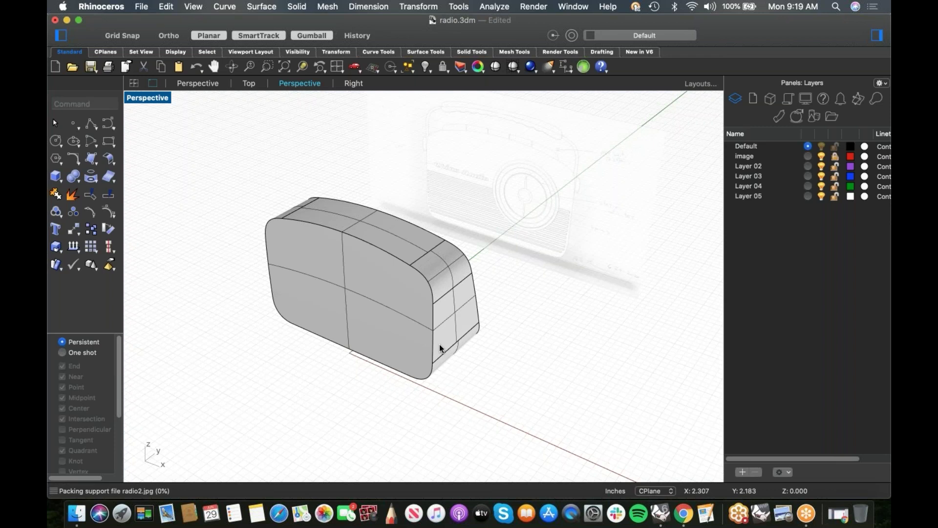
{"action": "right_click_drag", "start_coordinate": [439, 344], "coordinate": [245, 257]}
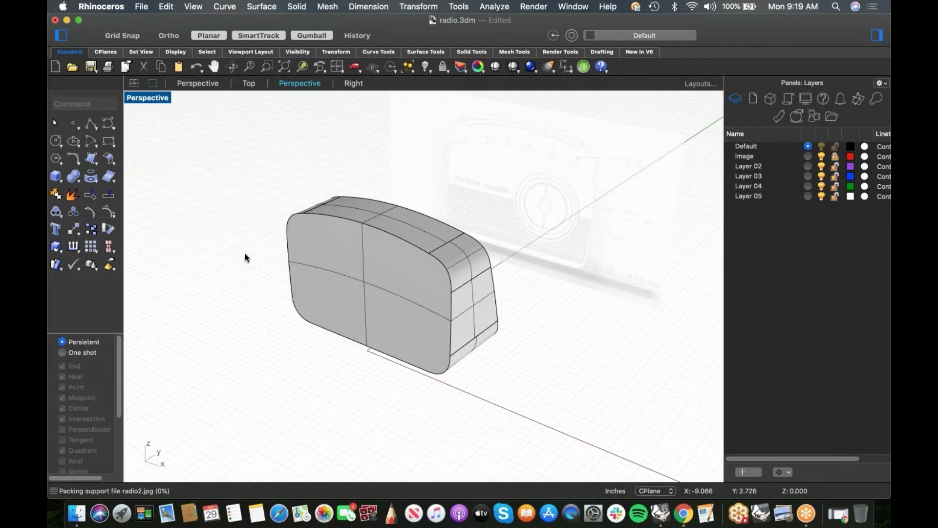
{"action": "right_click", "coordinate": [246, 256]}
{"action": "mouse_move", "coordinate": [290, 186]}
{"action": "left_click", "coordinate": [407, 212]}
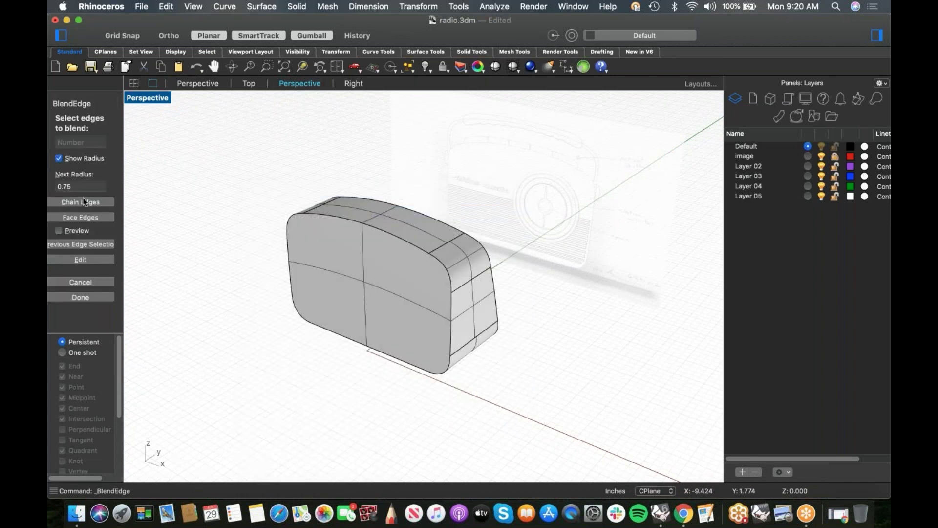
{"action": "left_click", "coordinate": [76, 187]}
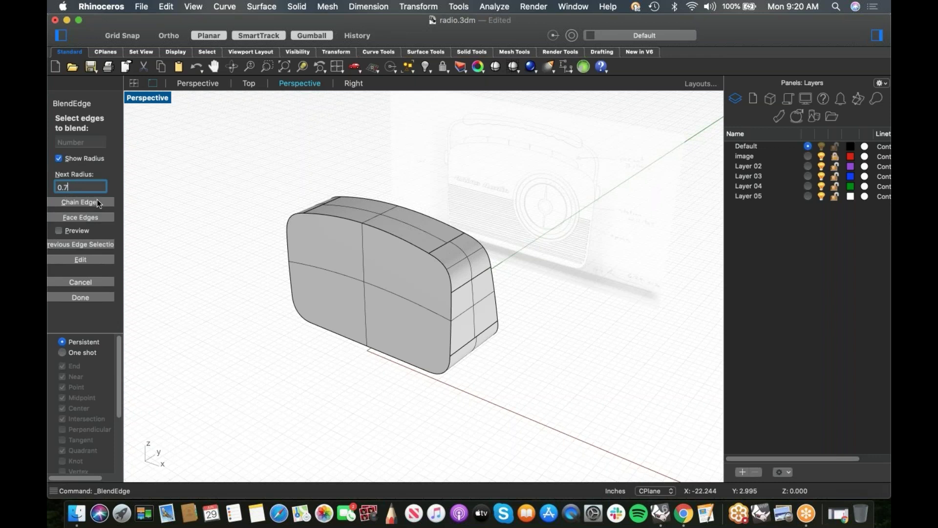
{"action": "key", "text": "Return"}
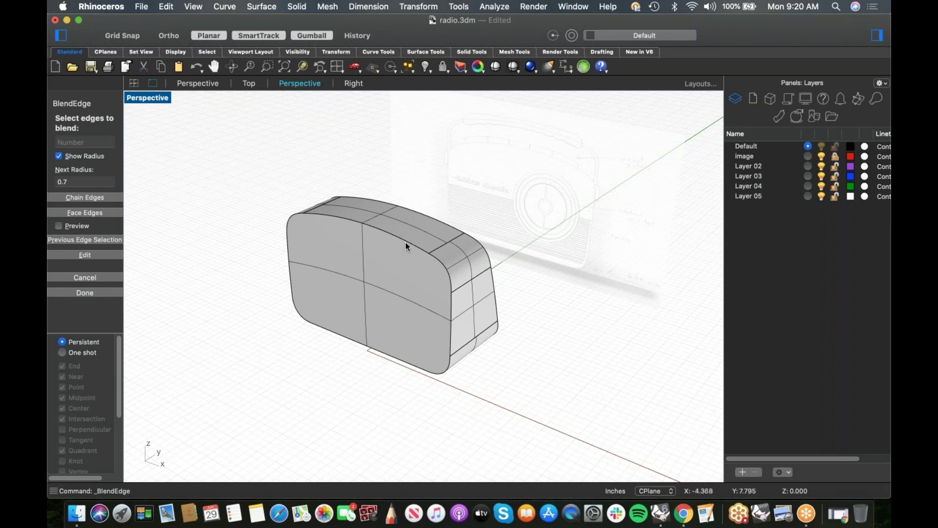
{"action": "left_click", "coordinate": [63, 198]}
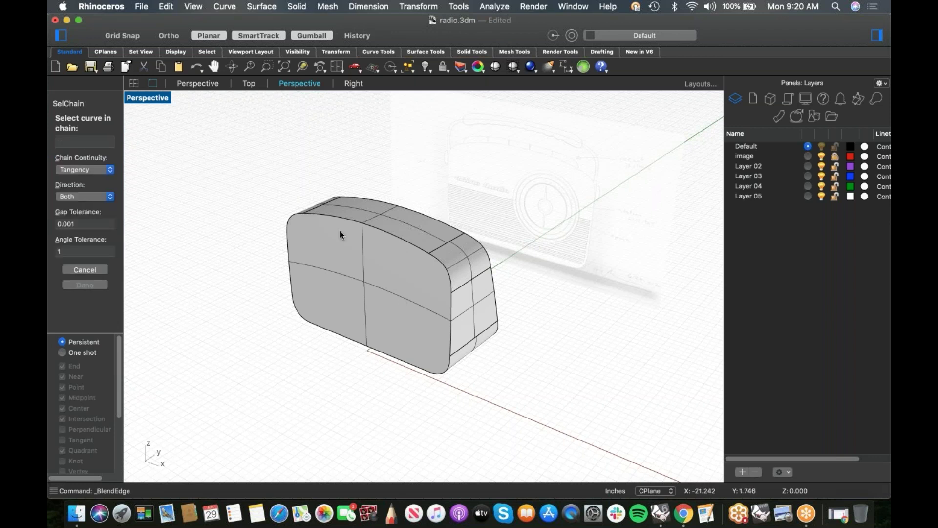
{"action": "left_click", "coordinate": [391, 234]}
{"action": "key", "text": "Return"}
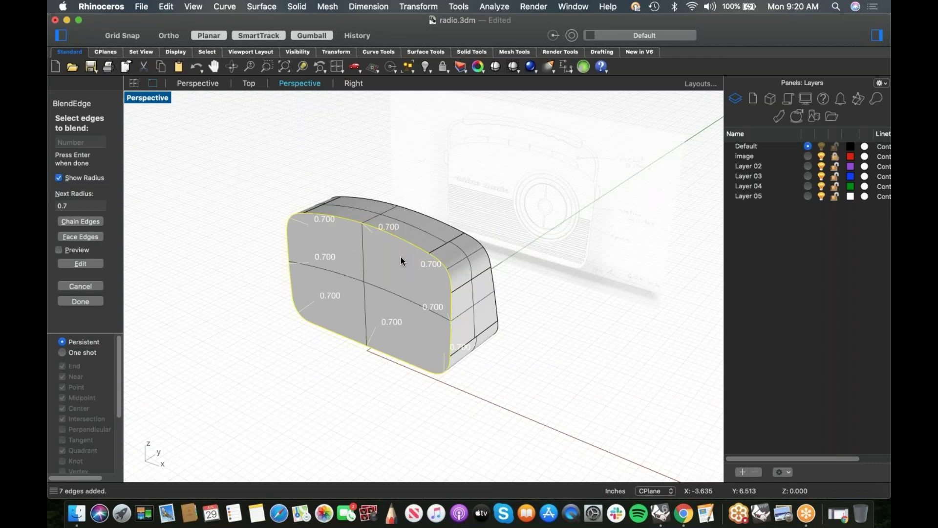
{"action": "key", "text": "Return"}
{"action": "key", "text": "Return"}
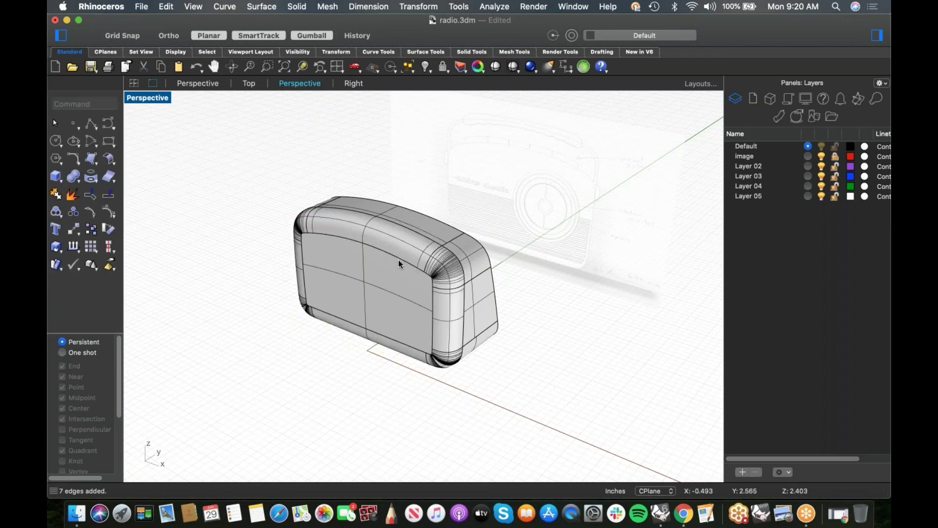
Step: Examine the blend surfaces at the front face's lower corner up close and undo the 0.7 edge blend
{"action": "right_click_drag", "start_coordinate": [423, 281], "coordinate": [459, 268]}
{"action": "scroll", "coordinate": [484, 344], "scroll_direction": "up", "scroll_amount": 15}
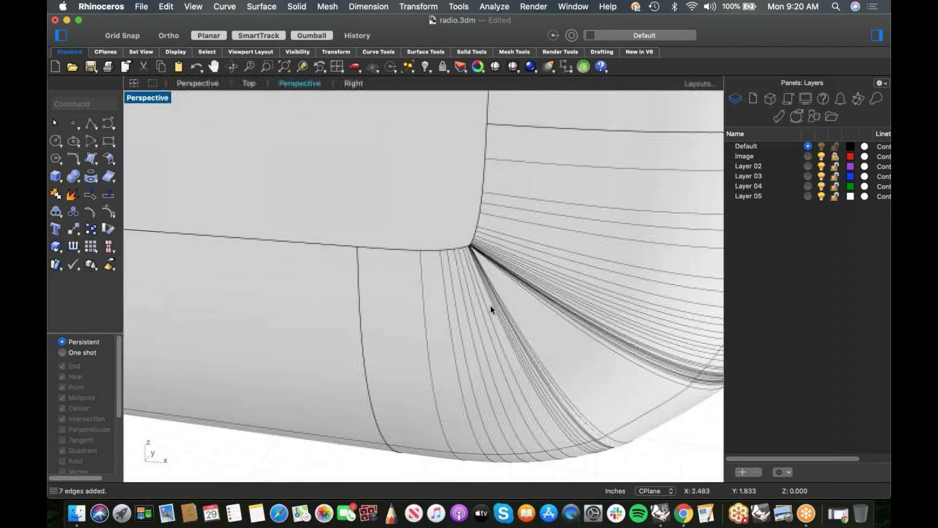
{"action": "scroll", "coordinate": [474, 253], "scroll_direction": "up", "scroll_amount": 15}
{"action": "scroll", "coordinate": [453, 228], "scroll_direction": "down", "scroll_amount": 8}
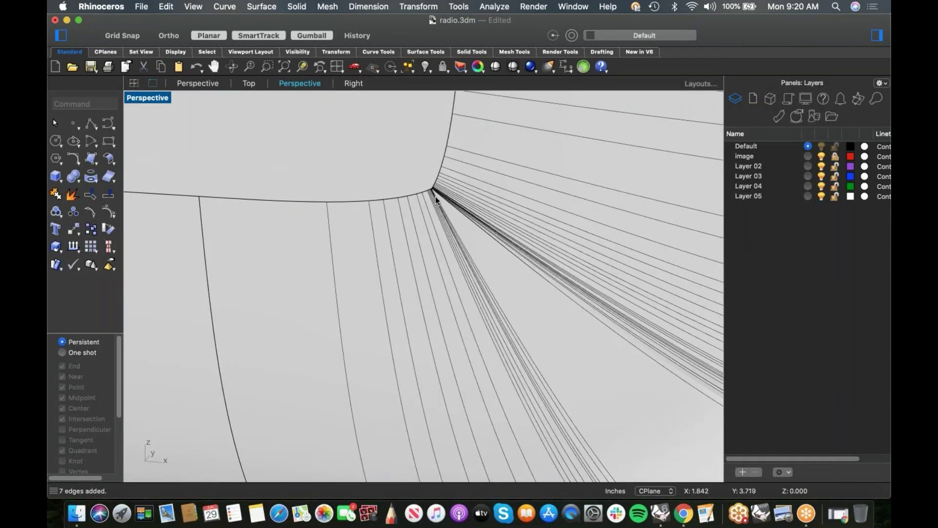
{"action": "scroll", "coordinate": [435, 191], "scroll_direction": "down", "scroll_amount": 2}
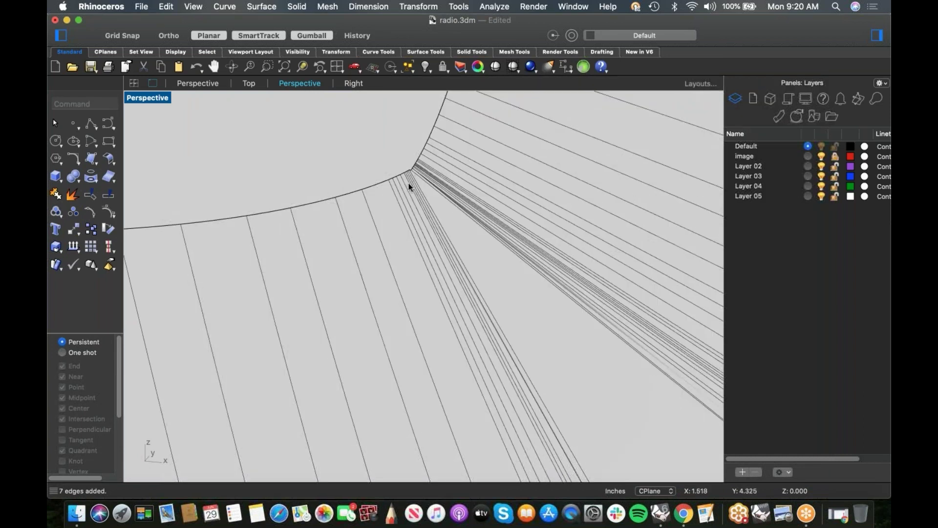
{"action": "key", "text": "super+z"}
Step: Start a new edge blend with a radius of 0.5 on the chained edges around the front face
{"action": "scroll", "coordinate": [433, 247], "scroll_direction": "down", "scroll_amount": 15}
{"action": "right_click_drag", "start_coordinate": [428, 253], "coordinate": [354, 306]}
{"action": "right_click", "coordinate": [354, 307]}
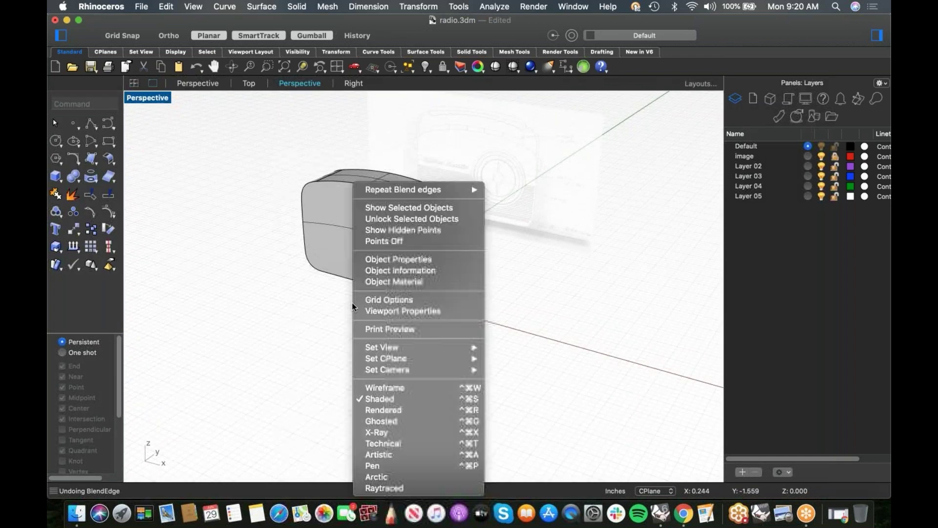
{"action": "mouse_move", "coordinate": [428, 190]}
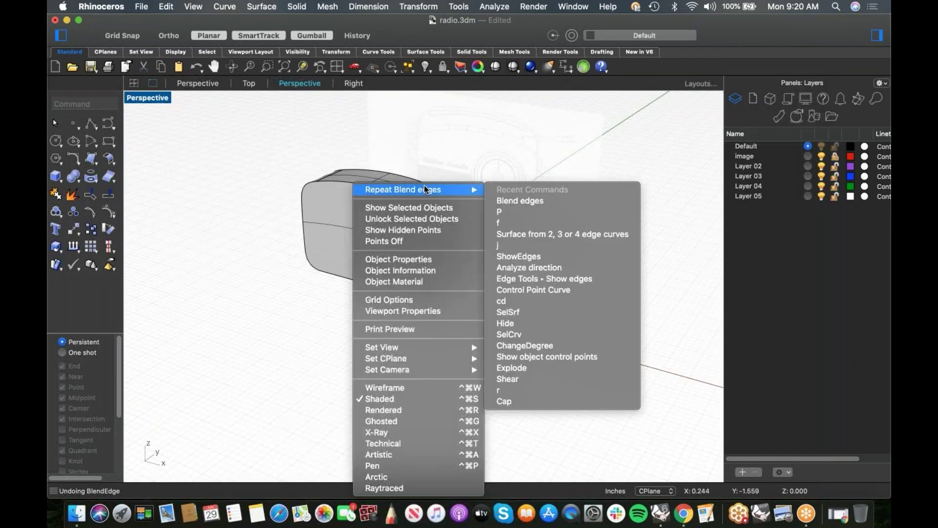
{"action": "left_click", "coordinate": [530, 202]}
{"action": "left_click", "coordinate": [80, 186]}
{"action": "left_click_drag", "start_coordinate": [80, 186], "coordinate": [50, 188]}
{"action": "key", "text": "BackSpace"}
{"action": "type", "text": "0.5"}
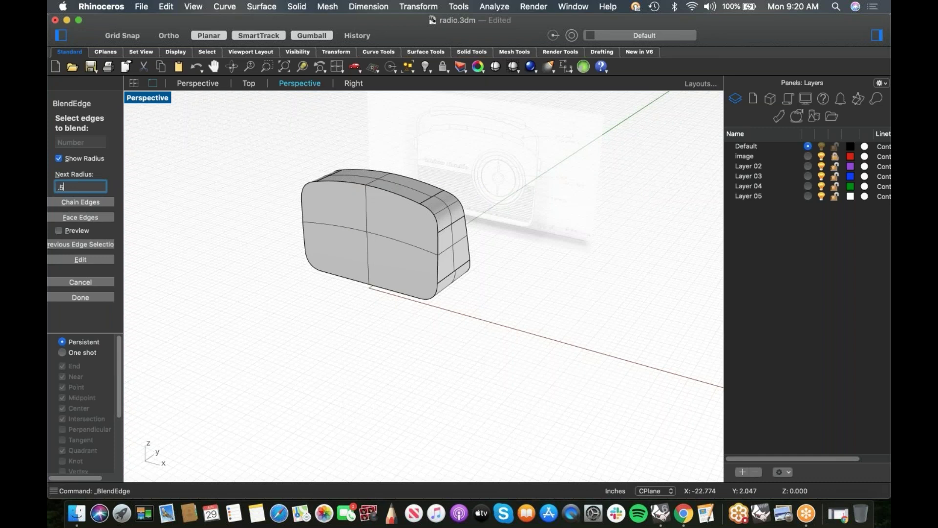
{"action": "key", "text": "Return"}
{"action": "left_click", "coordinate": [110, 198]}
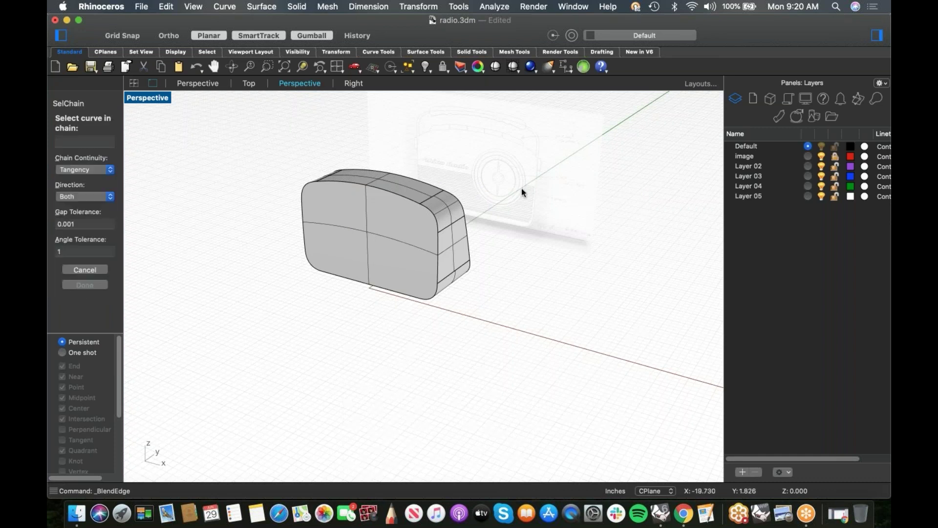
{"action": "left_click", "coordinate": [409, 198]}
{"action": "key", "text": "Return"}
{"action": "key", "text": "Return"}
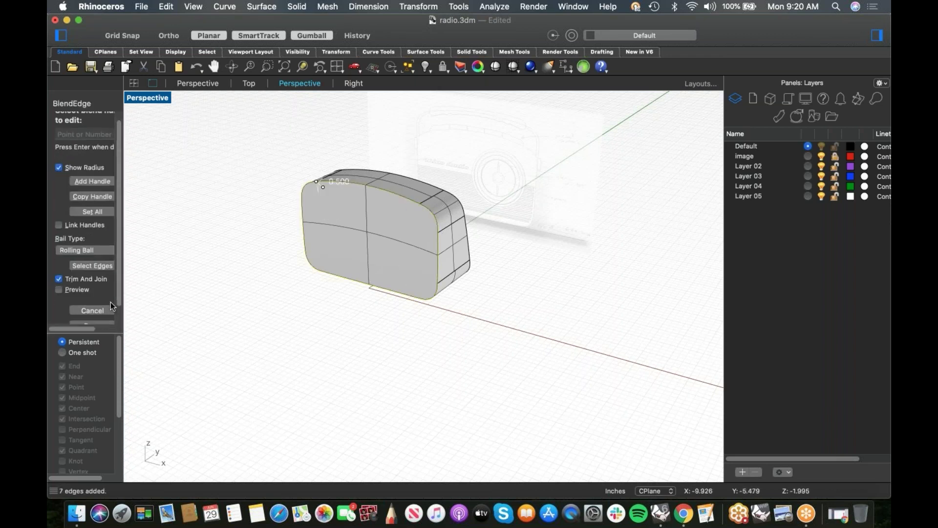
Step: Preview the front edge blend, check its lower corner, and complete the blend
{"action": "left_click", "coordinate": [77, 274]}
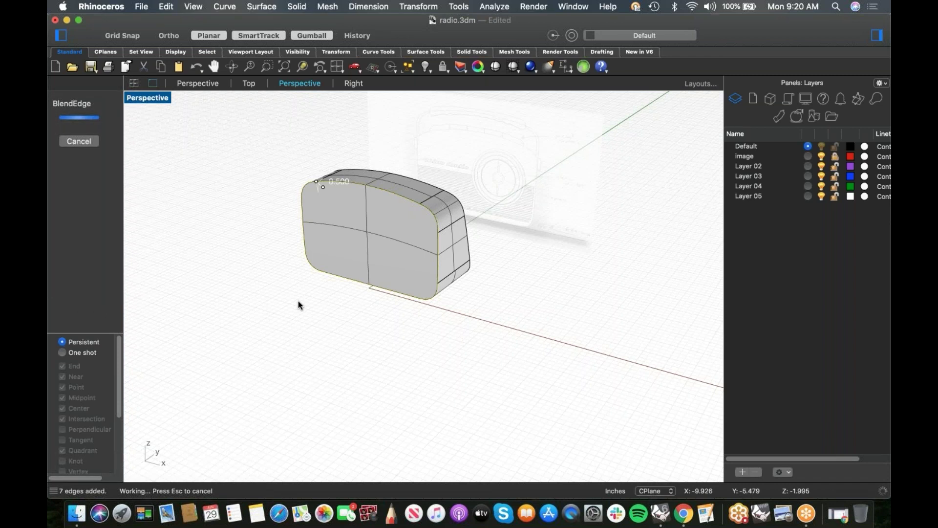
{"action": "scroll", "coordinate": [421, 283], "scroll_direction": "up", "scroll_amount": 10}
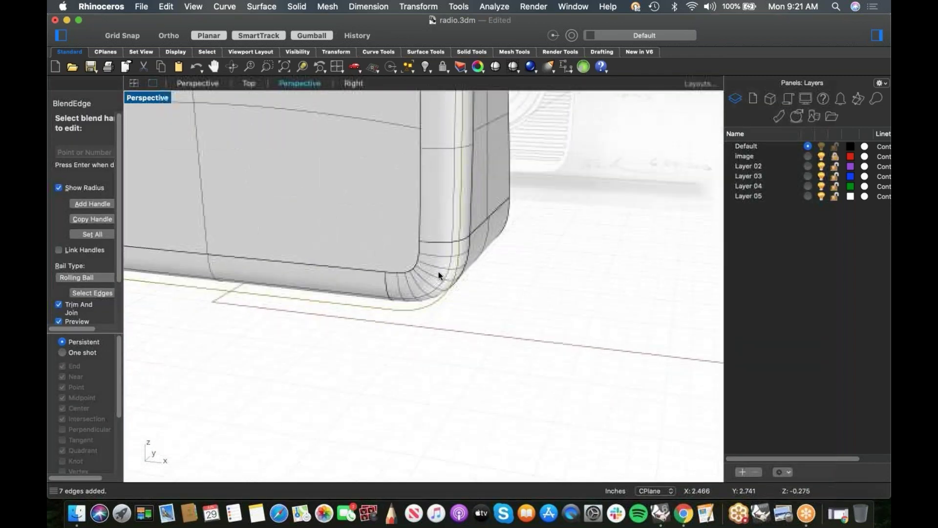
{"action": "scroll", "coordinate": [429, 265], "scroll_direction": "down", "scroll_amount": 8}
{"action": "right_click_drag", "start_coordinate": [429, 265], "coordinate": [387, 274]}
{"action": "key", "text": "Return"}
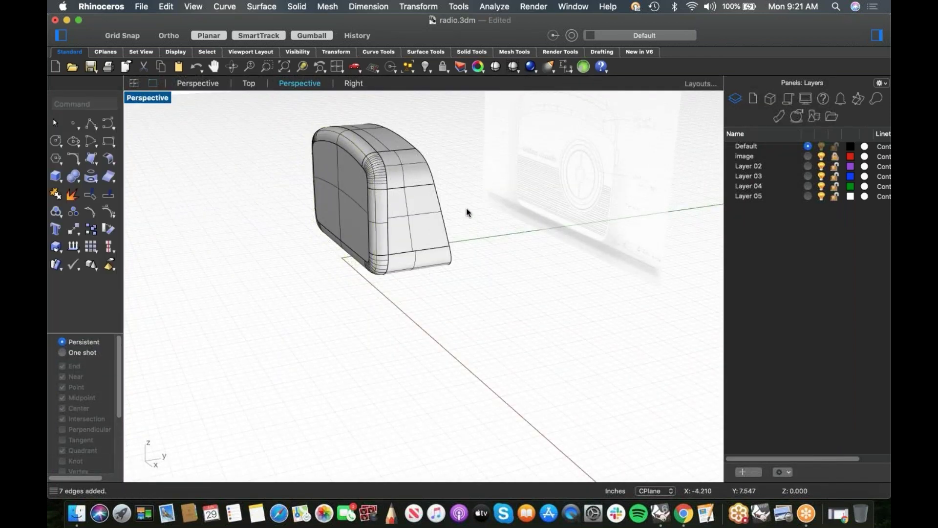
Step: Blend the chained edges around the body's back face with a radius of 0.5
{"action": "right_click", "coordinate": [467, 184]}
{"action": "left_click", "coordinate": [509, 192]}
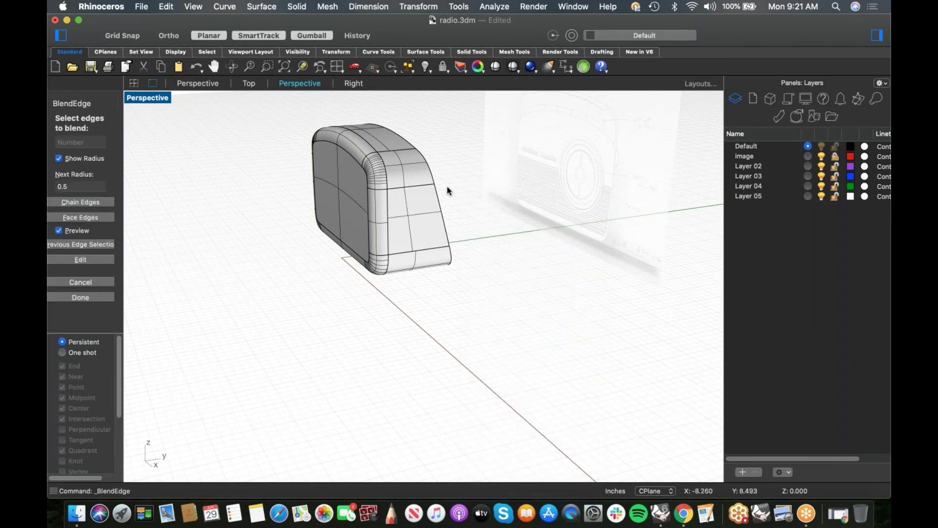
{"action": "left_click", "coordinate": [91, 202]}
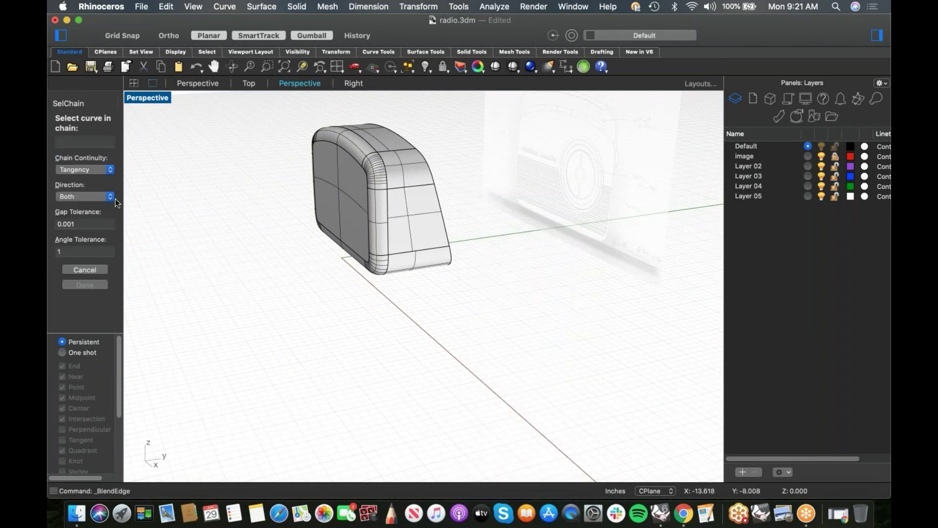
{"action": "left_click", "coordinate": [424, 158]}
{"action": "key", "text": "Return"}
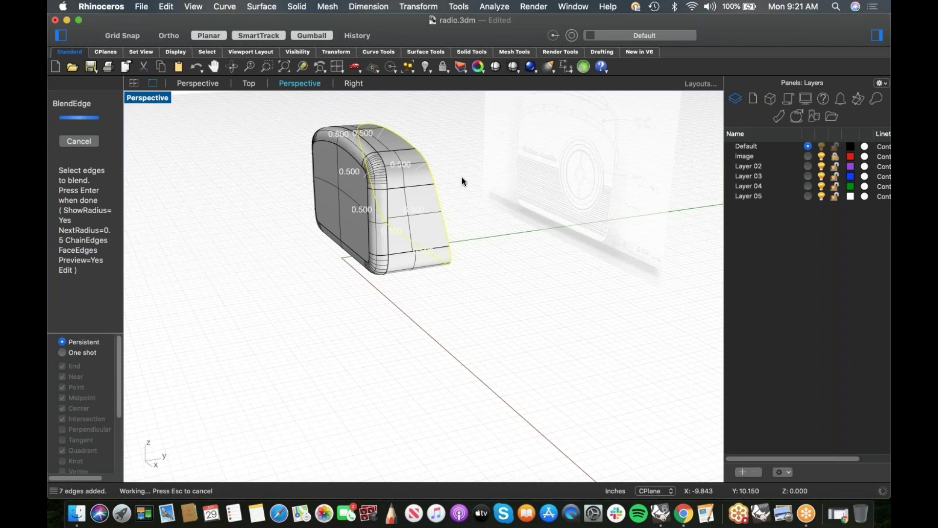
{"action": "right_click_drag", "start_coordinate": [480, 199], "coordinate": [440, 238]}
{"action": "scroll", "coordinate": [439, 235], "scroll_direction": "up", "scroll_amount": 5}
{"action": "right_click_drag", "start_coordinate": [319, 237], "coordinate": [478, 394]}
{"action": "key", "text": "Return"}
Step: Examine the fully blended body from the top and from several perspective angles
{"action": "type", "text": "t"}
{"action": "key", "text": "Return"}
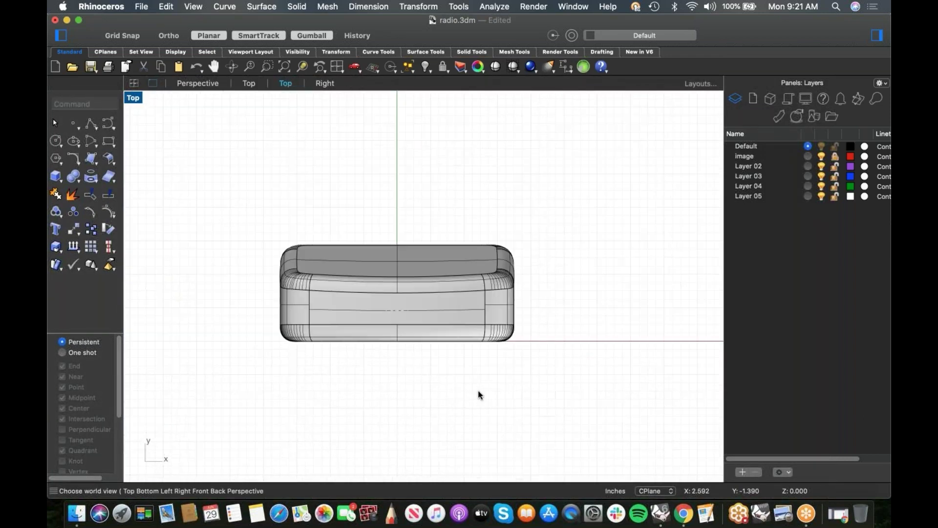
{"action": "scroll", "coordinate": [423, 360], "scroll_direction": "up", "scroll_amount": 8}
{"action": "scroll", "coordinate": [399, 341], "scroll_direction": "down", "scroll_amount": 5}
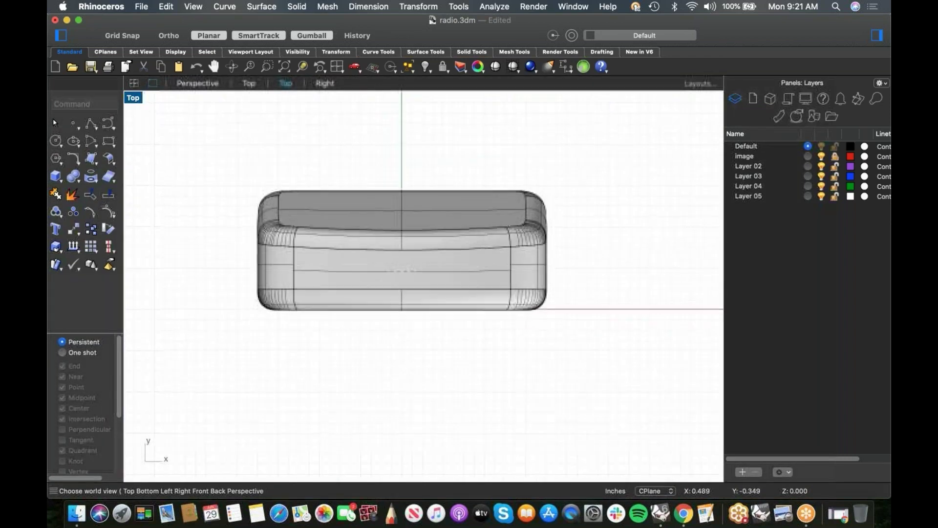
{"action": "type", "text": "p"}
{"action": "key", "text": "Return"}
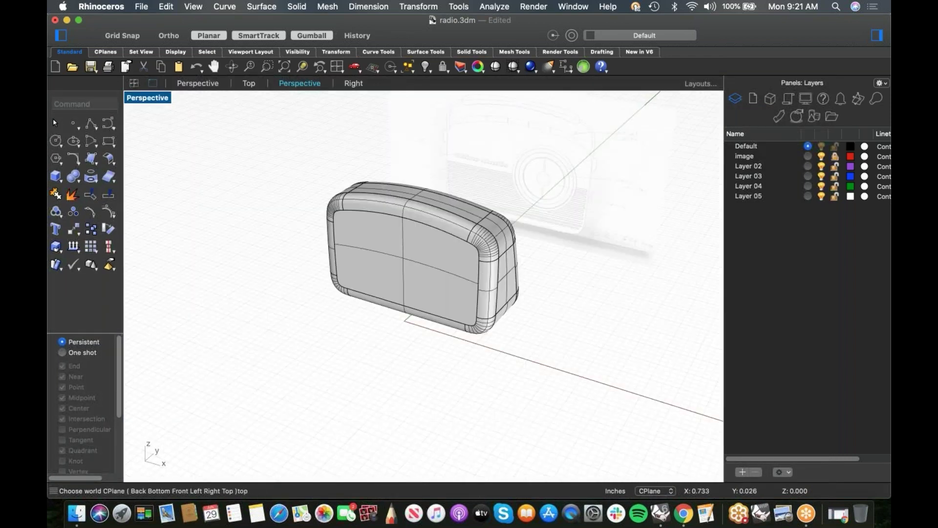
{"action": "right_click_drag", "start_coordinate": [409, 324], "coordinate": [354, 244]}
{"action": "scroll", "coordinate": [320, 228], "scroll_direction": "up", "scroll_amount": 4}
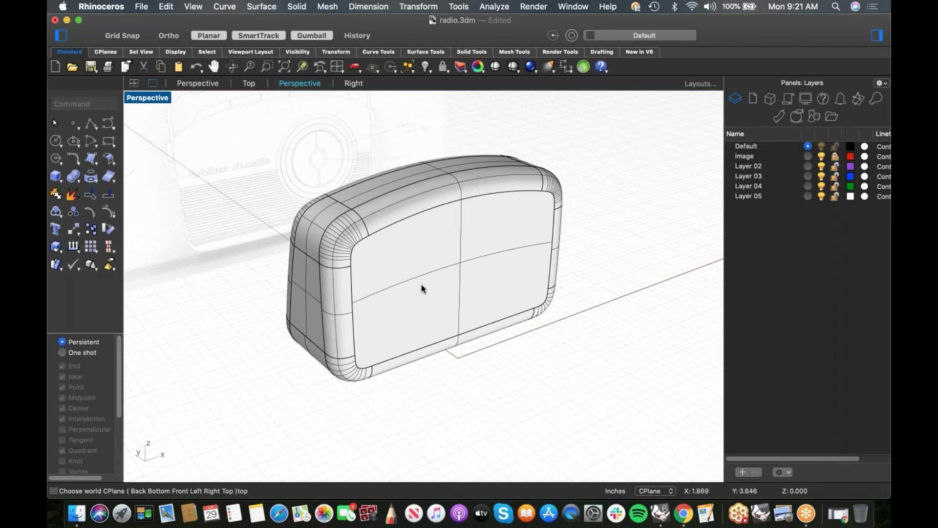
{"action": "right_click_drag", "start_coordinate": [409, 305], "coordinate": [419, 288]}
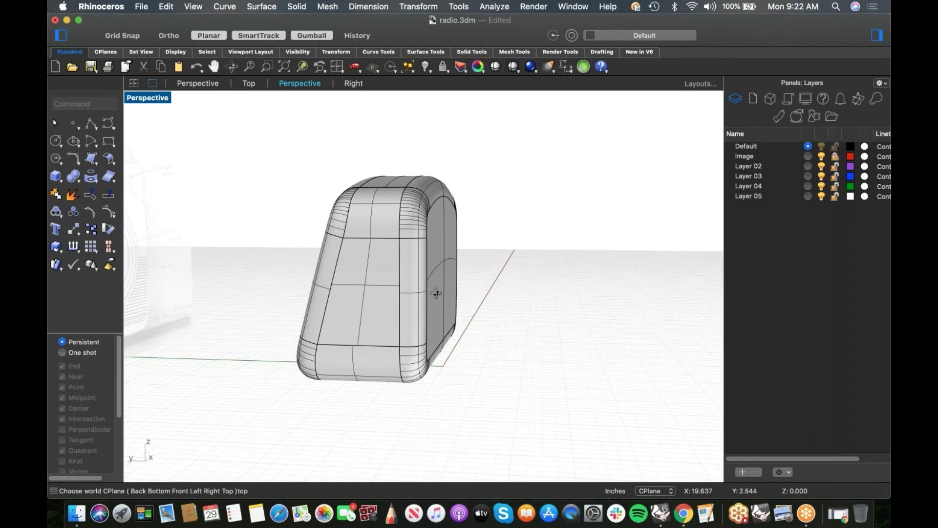
{"action": "right_click_drag", "start_coordinate": [422, 285], "coordinate": [430, 301]}
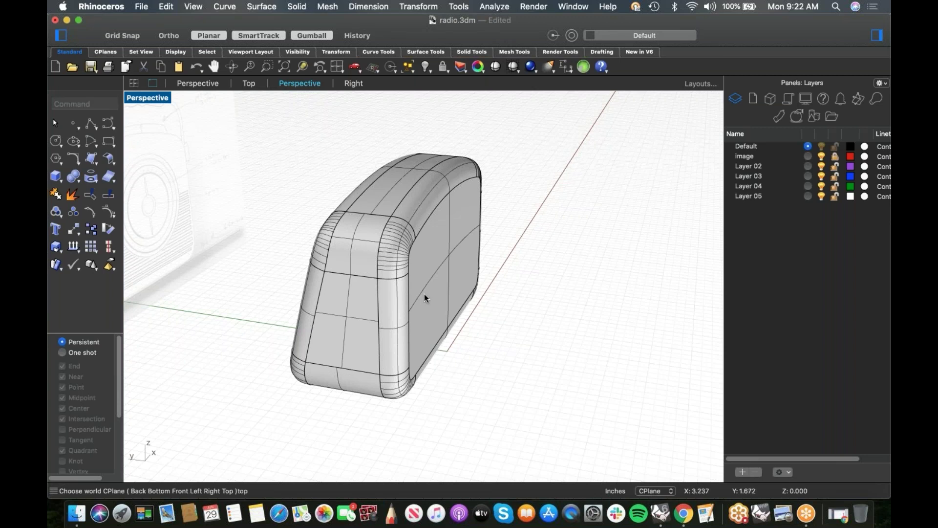
Step: Inspect the body's individual surfaces by selecting the upper side face, the front face and the front's upper blend in turn
{"action": "left_click", "coordinate": [361, 251]}
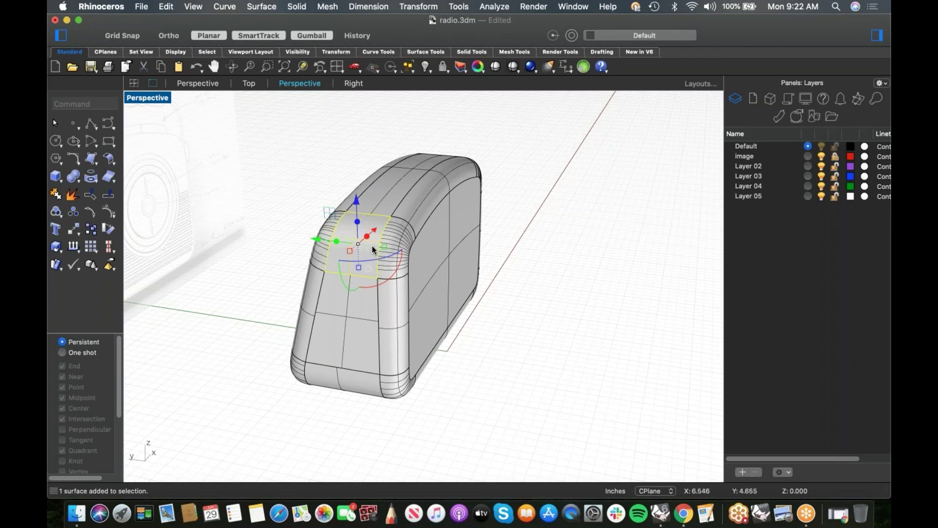
{"action": "right_click_drag", "start_coordinate": [515, 291], "coordinate": [505, 286]}
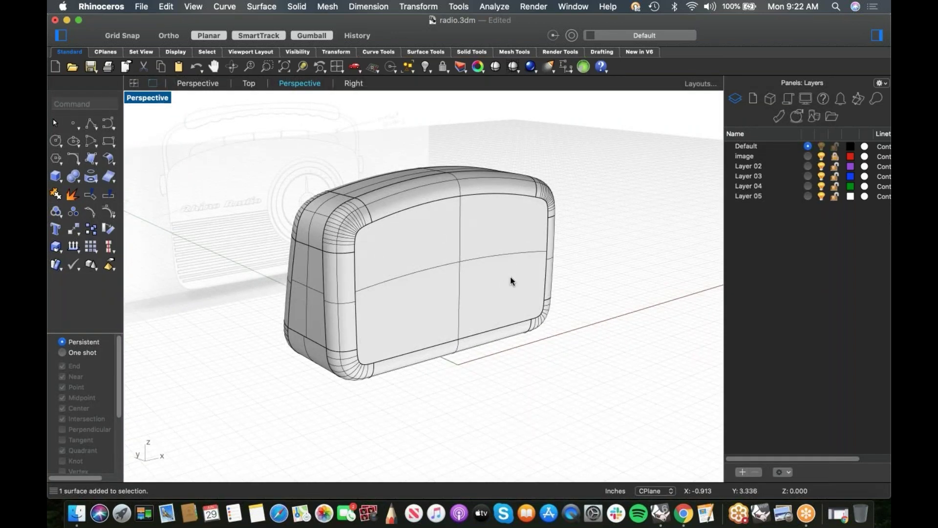
{"action": "right_click_drag", "start_coordinate": [394, 293], "coordinate": [398, 307]}
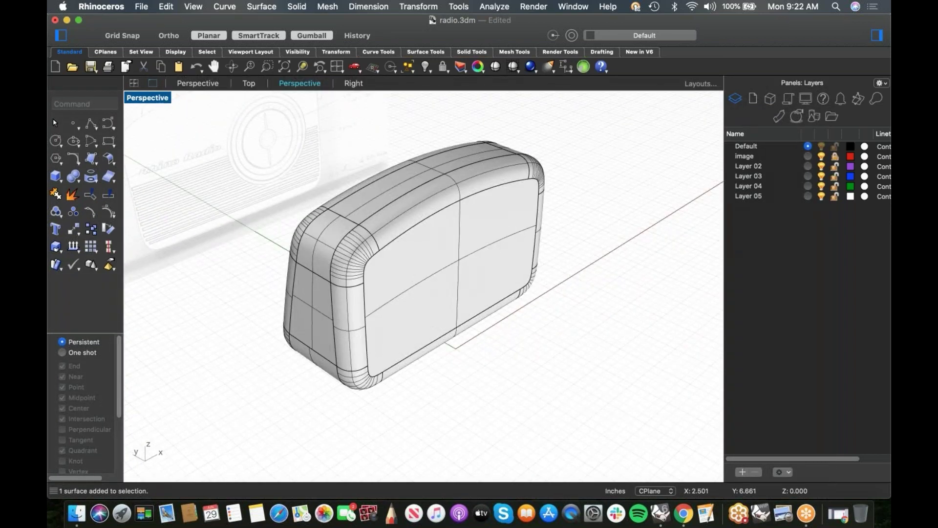
{"action": "left_click", "coordinate": [428, 292], "text": "shift+super"}
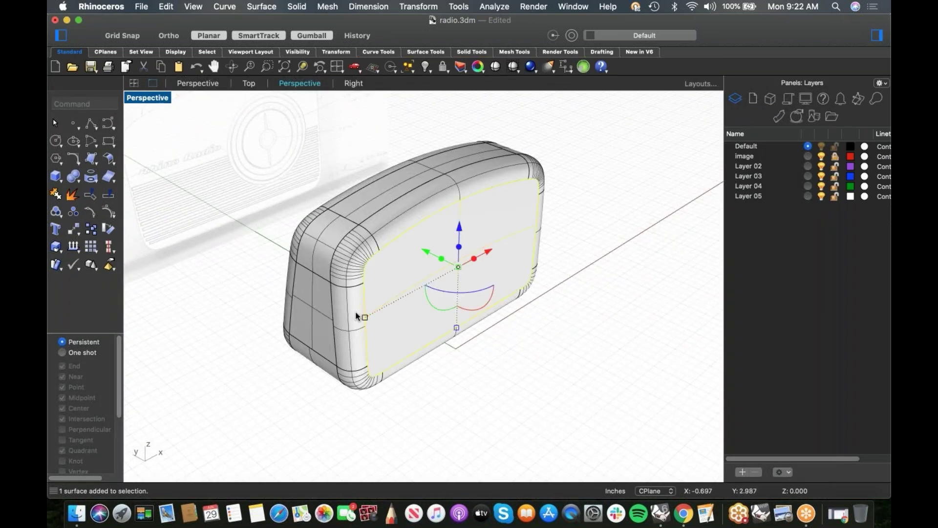
{"action": "left_click", "coordinate": [555, 244]}
{"action": "right_click_drag", "start_coordinate": [571, 257], "coordinate": [562, 274]}
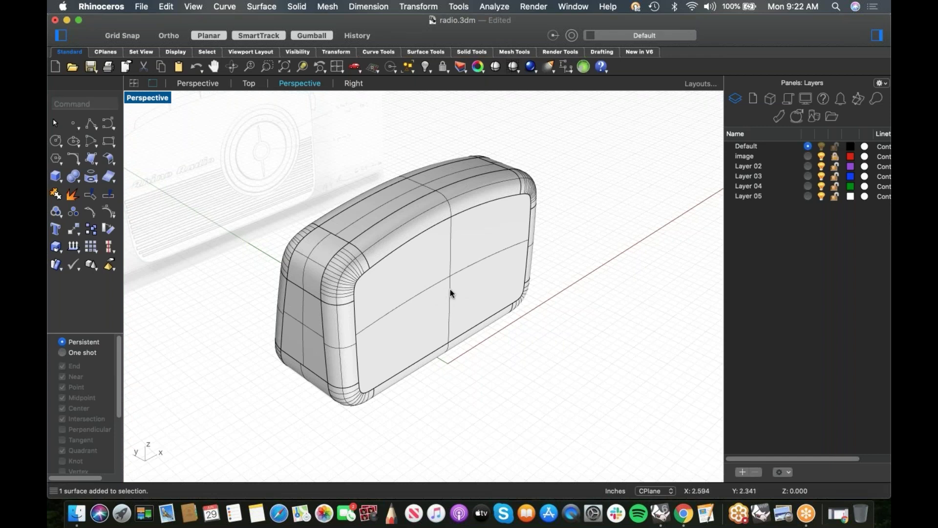
{"action": "right_click_drag", "start_coordinate": [450, 289], "coordinate": [432, 289]}
{"action": "scroll", "coordinate": [423, 295], "scroll_direction": "up", "scroll_amount": 2}
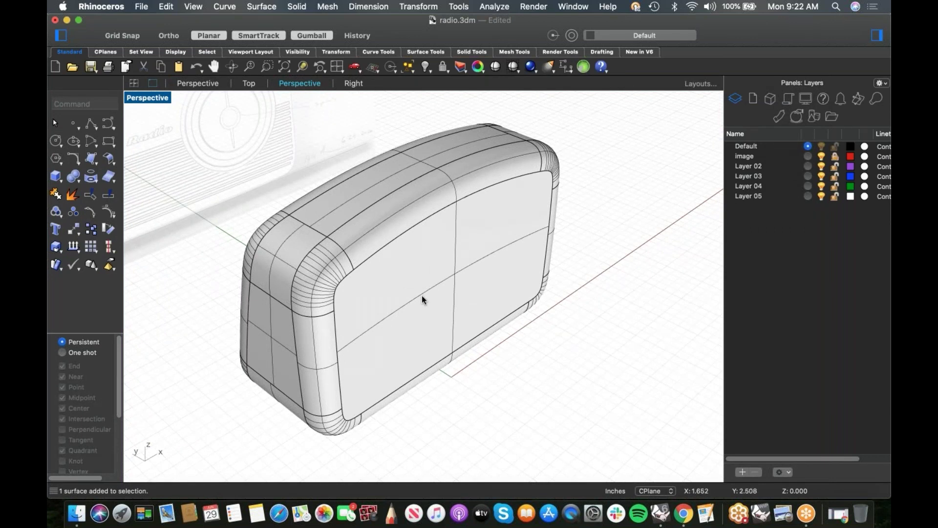
{"action": "left_click", "coordinate": [376, 233]}
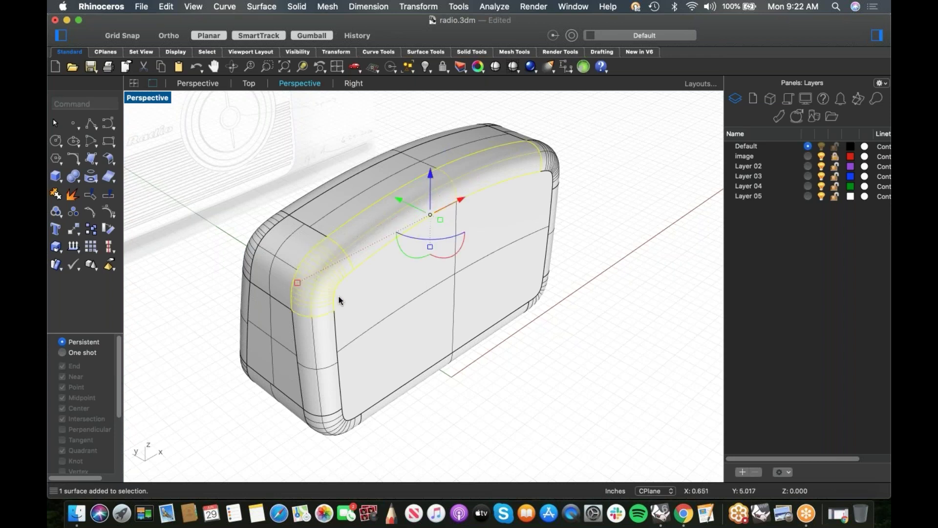
{"action": "key", "text": "Escape"}
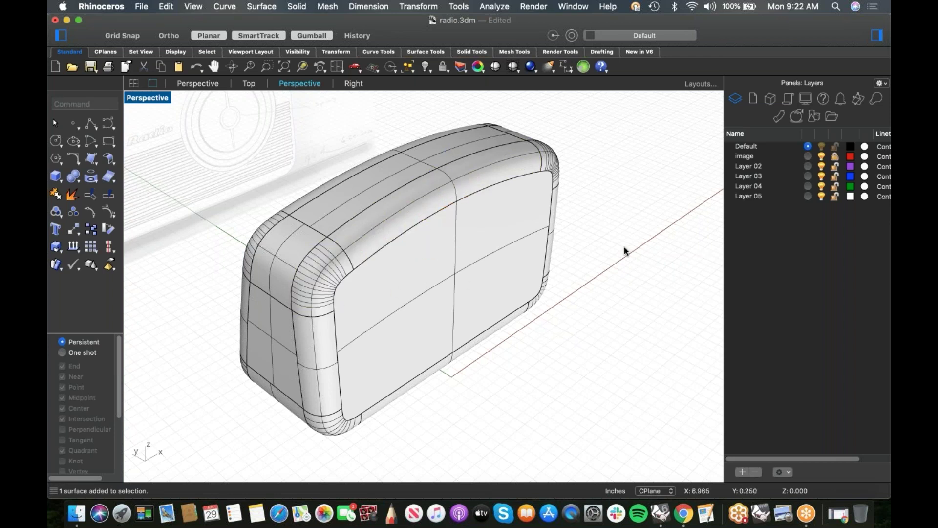
{"action": "right_click_drag", "start_coordinate": [623, 247], "coordinate": [558, 298]}
Step: In the front view, trace the left half of the sketched preset buttons' outline with a degree 3 curve from the centre line down to the body
{"action": "key", "text": "ctrl+F2"}
{"action": "right_click_drag", "start_coordinate": [441, 296], "coordinate": [436, 280]}
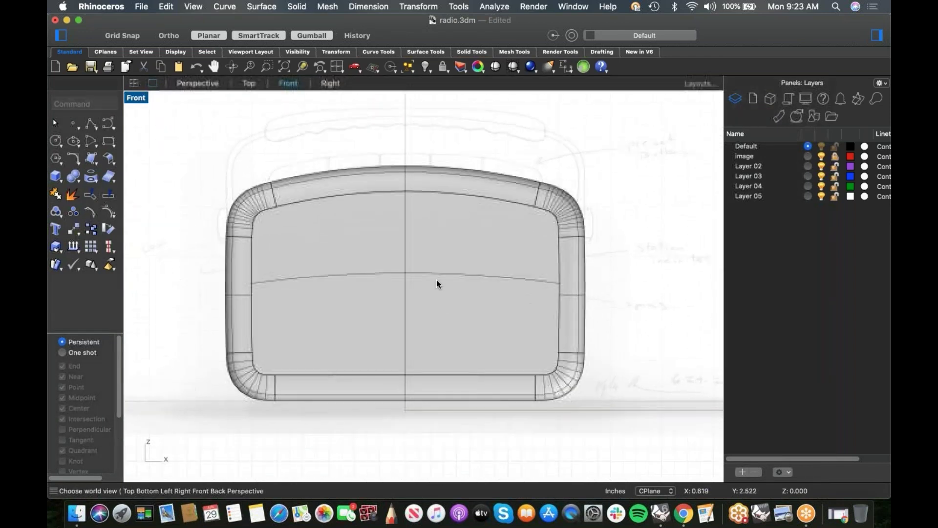
{"action": "middle_click", "coordinate": [436, 279]}
{"action": "left_click", "coordinate": [580, 216]}
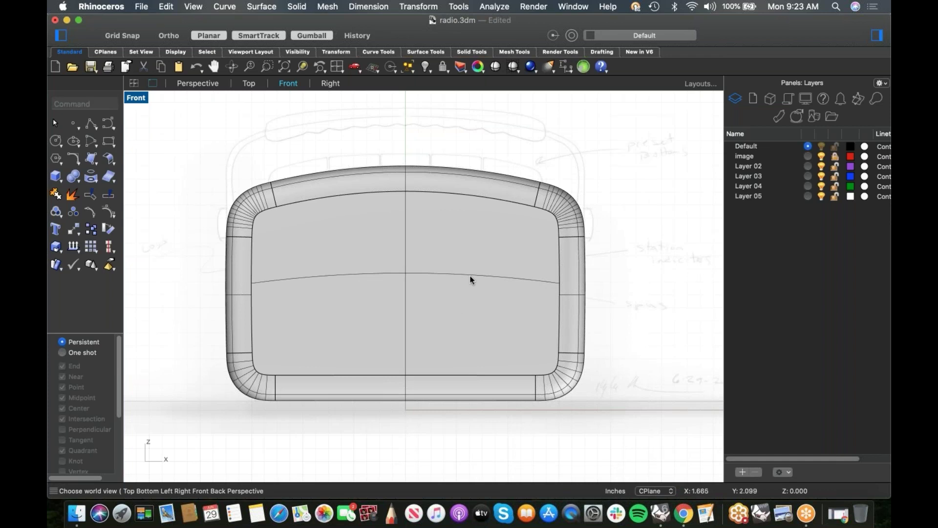
{"action": "scroll", "coordinate": [398, 189], "scroll_direction": "up", "scroll_amount": 3}
{"action": "right_click_drag", "start_coordinate": [409, 191], "coordinate": [413, 216]}
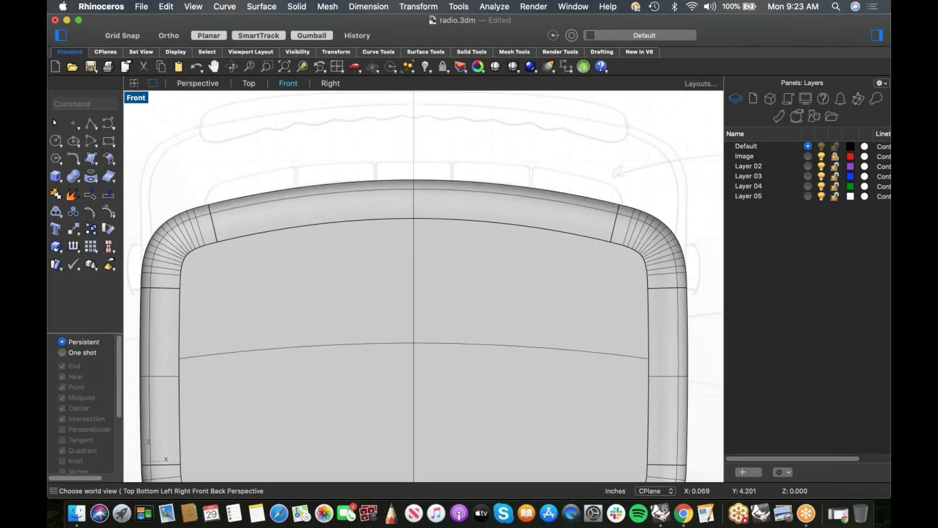
{"action": "scroll", "coordinate": [415, 217], "scroll_direction": "down", "scroll_amount": 2}
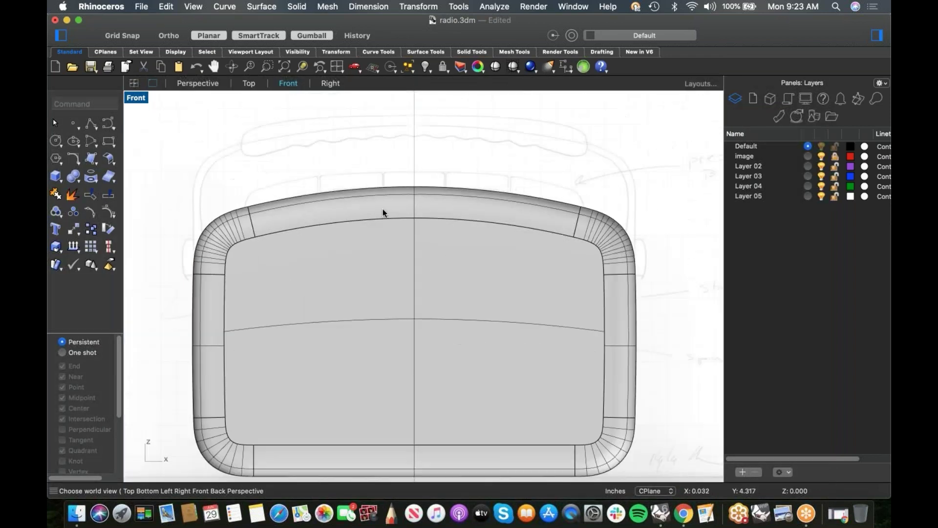
{"action": "left_click", "coordinate": [108, 125]}
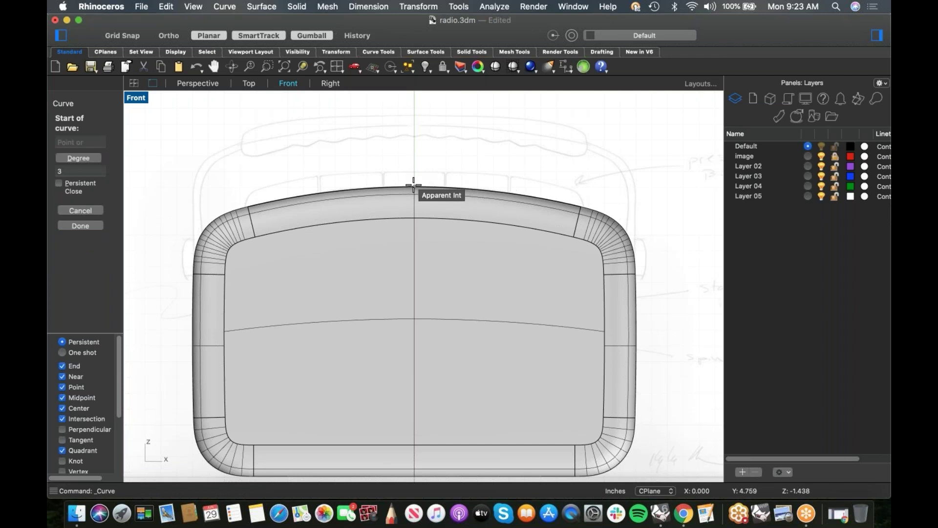
{"action": "left_click", "coordinate": [415, 186]}
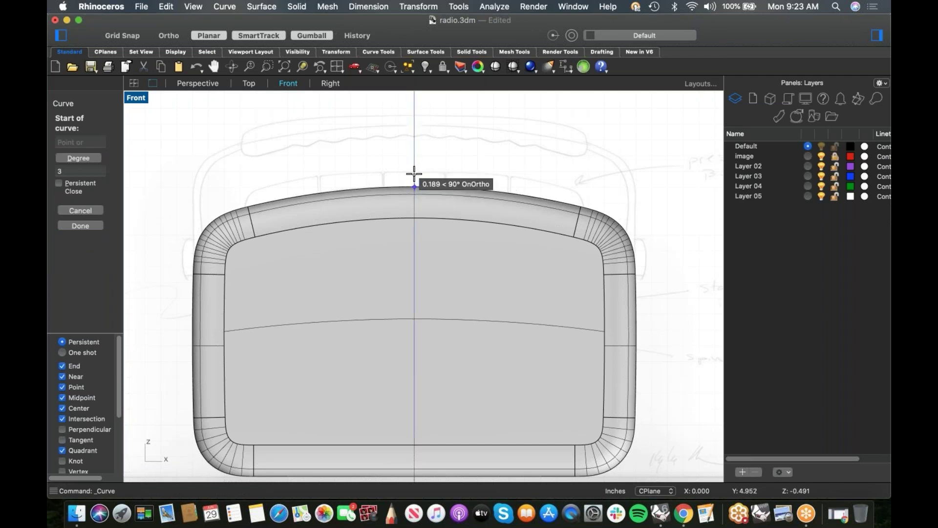
{"action": "left_click", "coordinate": [412, 173]}
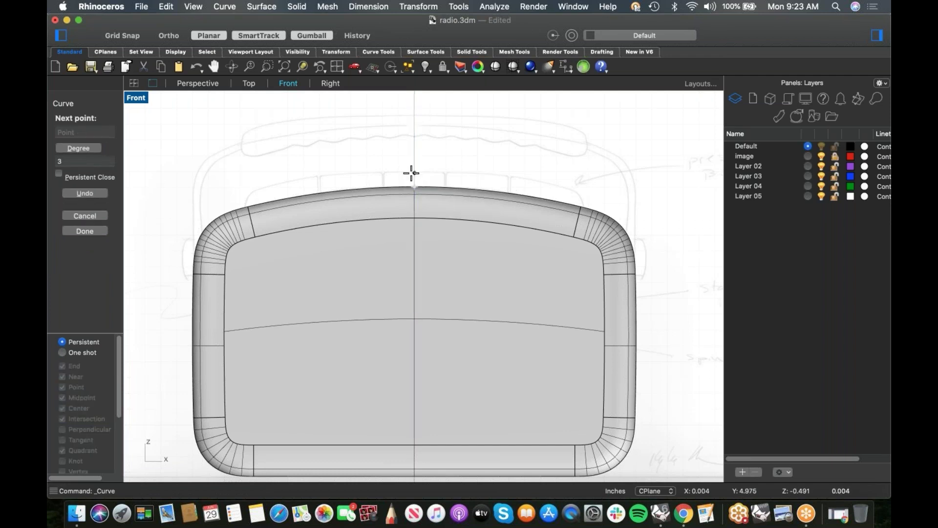
{"action": "left_click", "coordinate": [322, 173]}
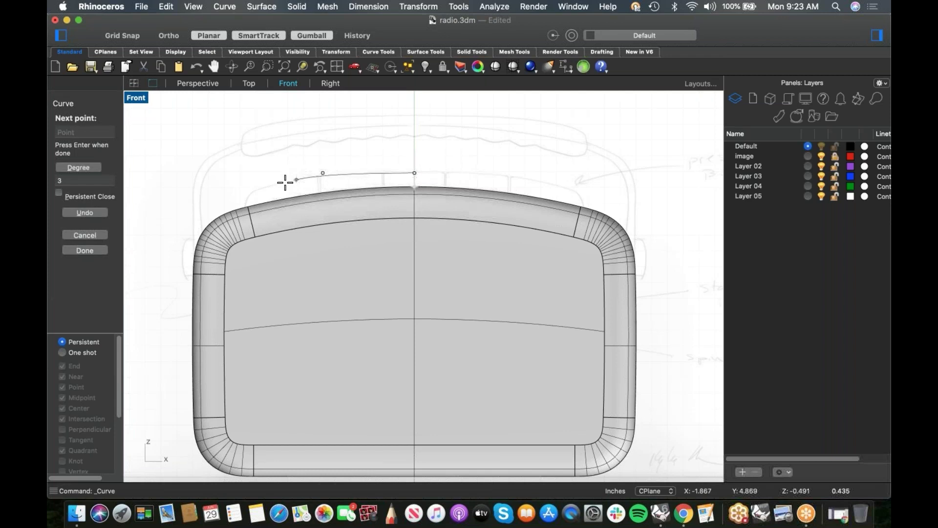
{"action": "left_click", "coordinate": [252, 191]}
{"action": "scroll", "coordinate": [252, 191], "scroll_direction": "up", "scroll_amount": 5}
{"action": "left_click", "coordinate": [236, 194]}
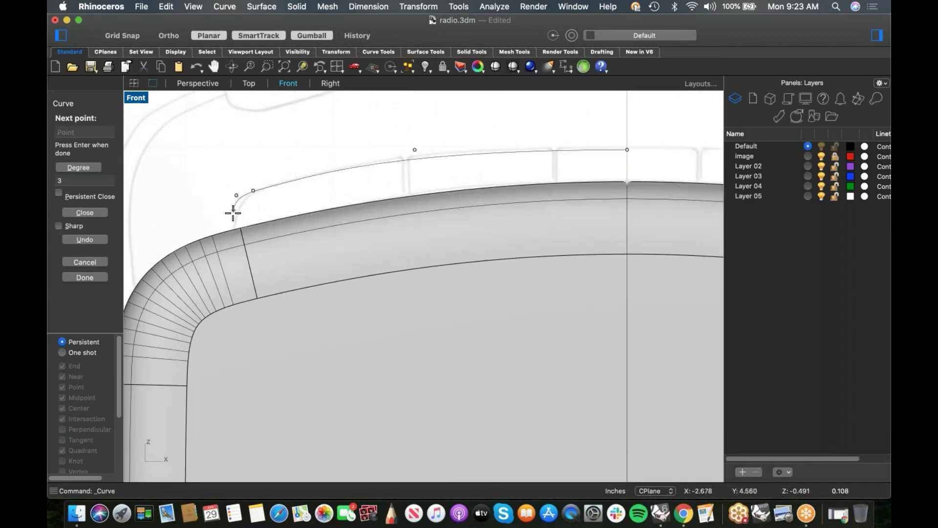
{"action": "left_click", "coordinate": [231, 241]}
{"action": "key", "text": "Return"}
{"action": "scroll", "coordinate": [358, 192], "scroll_direction": "down", "scroll_amount": 5}
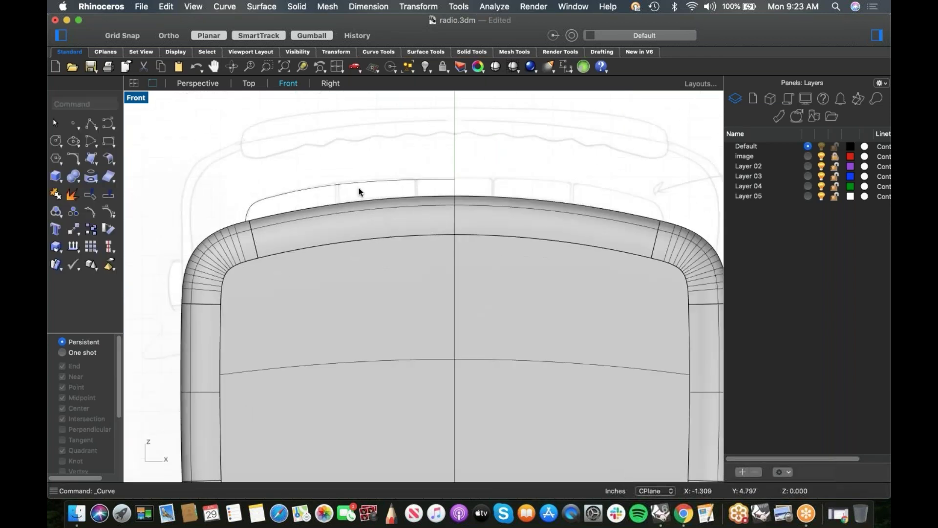
{"action": "left_click", "coordinate": [382, 186]}
{"action": "left_click", "coordinate": [351, 160]}
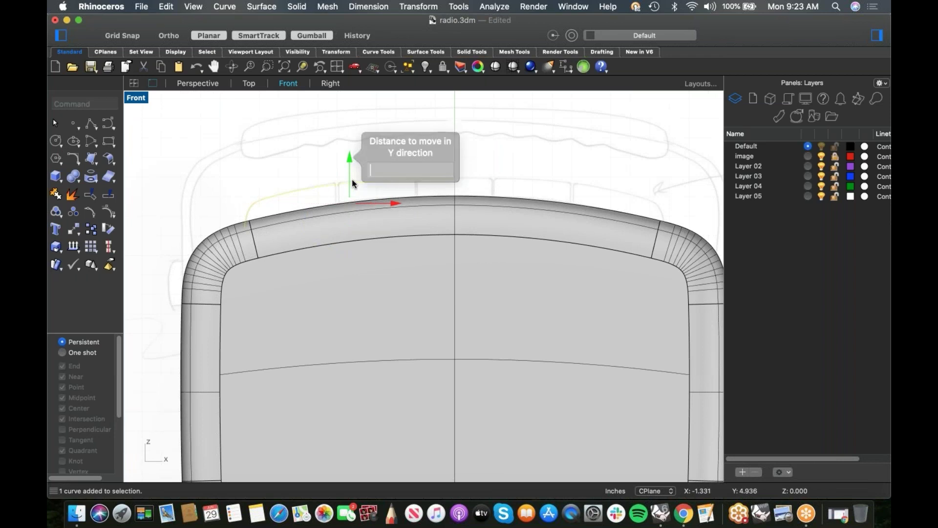
{"action": "scroll", "coordinate": [351, 182], "scroll_direction": "up", "scroll_amount": 2}
{"action": "left_click", "coordinate": [238, 158]}
{"action": "scroll", "coordinate": [402, 201], "scroll_direction": "up", "scroll_amount": 3}
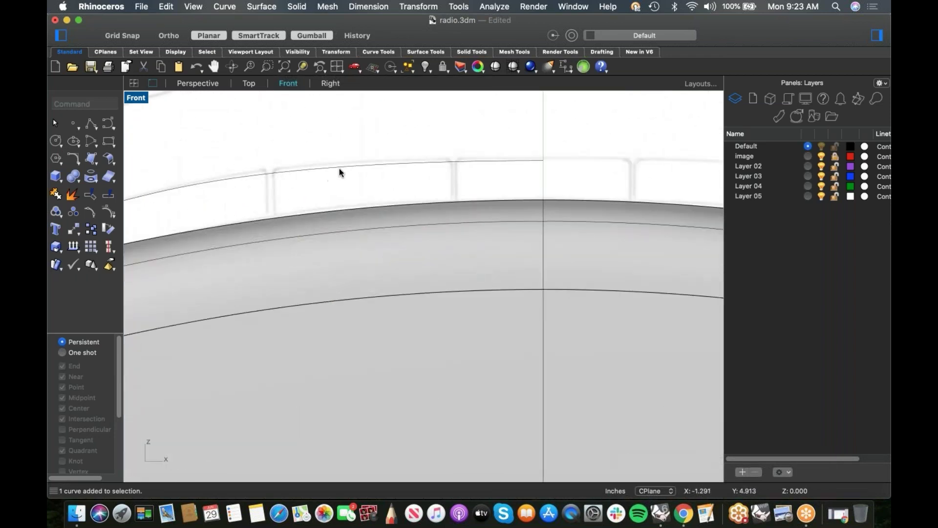
{"action": "scroll", "coordinate": [515, 170], "scroll_direction": "down", "scroll_amount": 3}
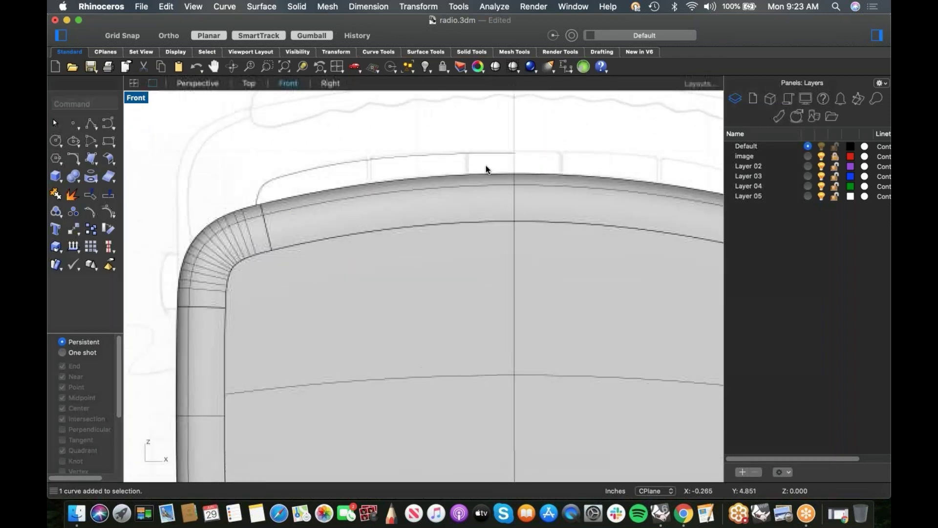
Step: Mirror a copy of the half outline curve across the vertical centre line through its upper end point
{"action": "left_click", "coordinate": [493, 155]}
{"action": "type", "text": "Mirror"}
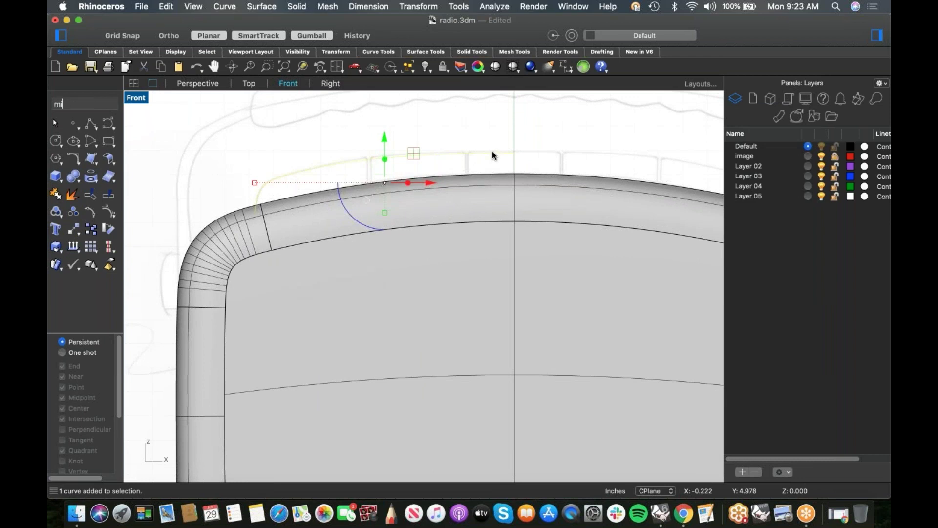
{"action": "key", "text": "Return"}
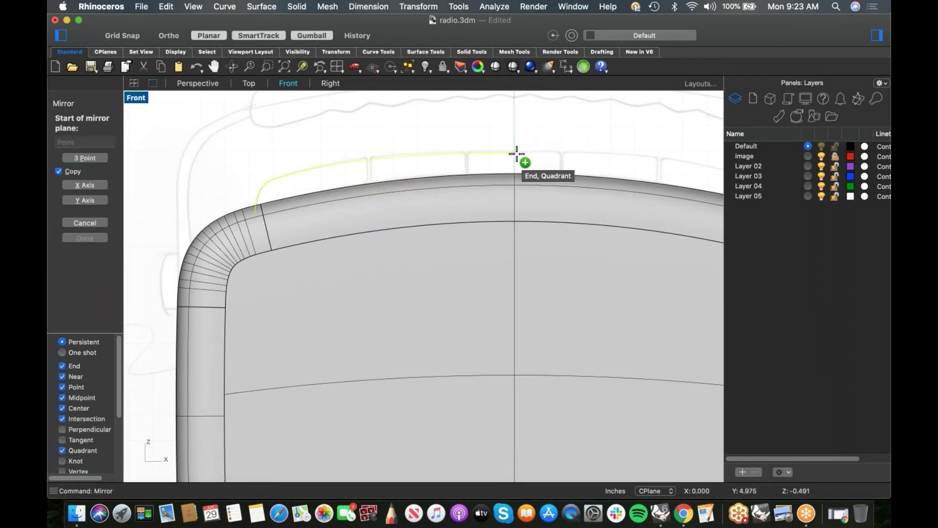
{"action": "left_click", "coordinate": [516, 152]}
{"action": "left_click", "coordinate": [512, 141], "text": "shift"}
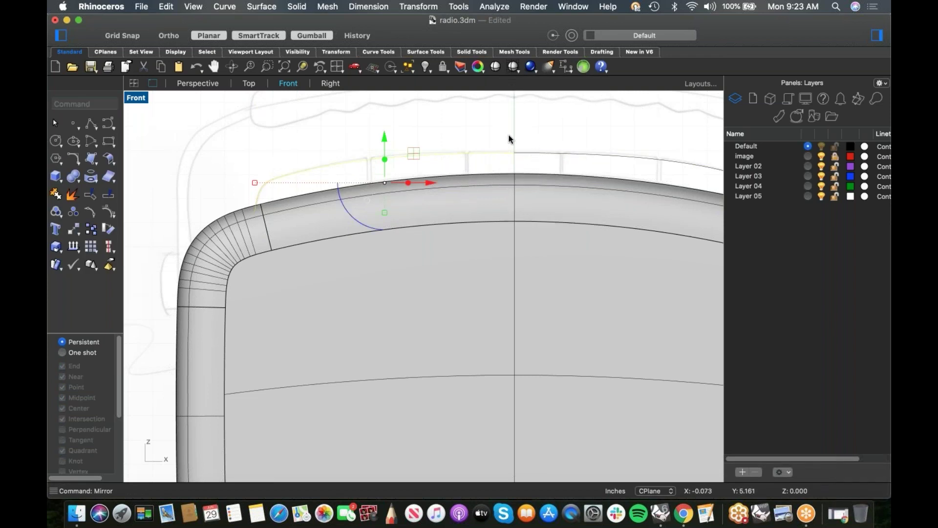
Step: Join the two mirrored halves of the button outline into one curve and return to the perspective view
{"action": "left_click", "coordinate": [528, 140]}
{"action": "left_click", "coordinate": [530, 152]}
{"action": "left_click", "coordinate": [506, 151], "text": "shift"}
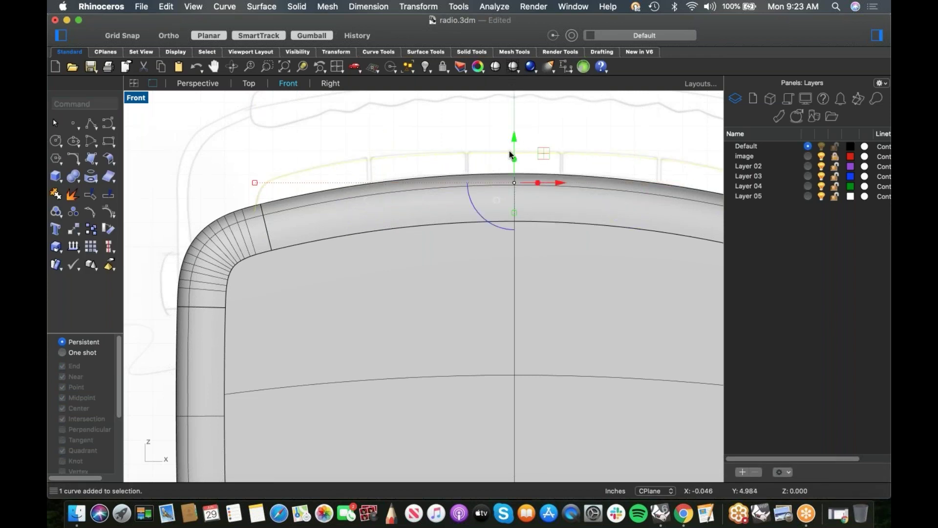
{"action": "key", "text": "super+j"}
{"action": "key", "text": "ctrl+super+p"}
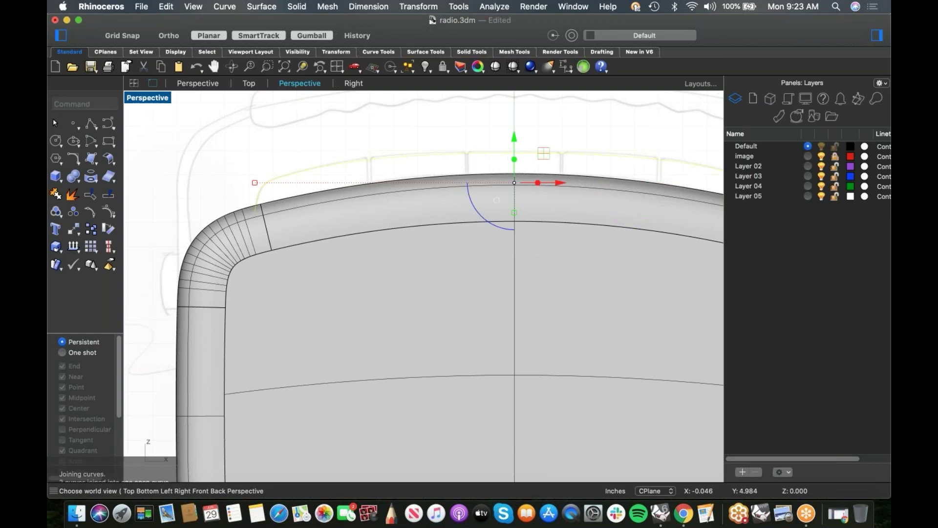
Step: Extrude the joined button outline curve backward across the top of the radio body into an arched strip surface
{"action": "scroll", "coordinate": [496, 254], "scroll_direction": "up", "scroll_amount": 6}
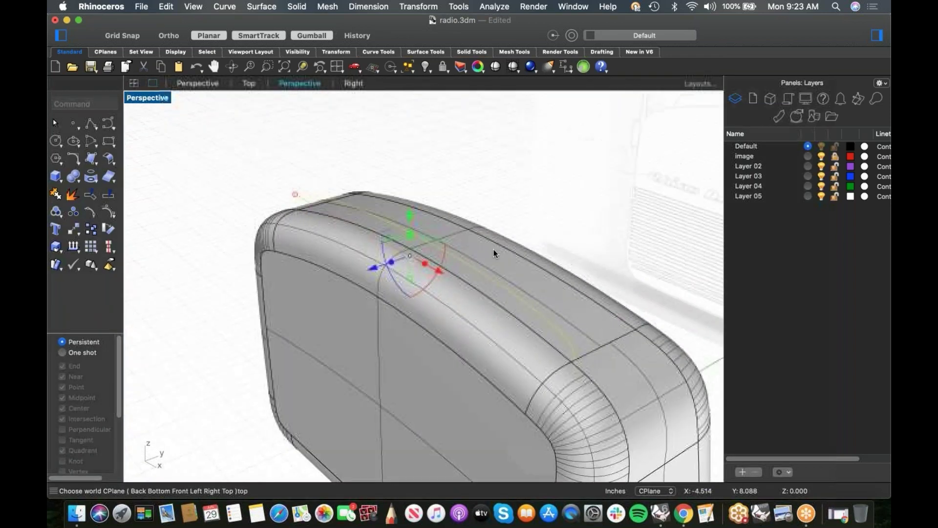
{"action": "right_click_drag", "start_coordinate": [492, 256], "coordinate": [477, 255]}
{"action": "left_click_drag", "start_coordinate": [386, 253], "coordinate": [435, 246]}
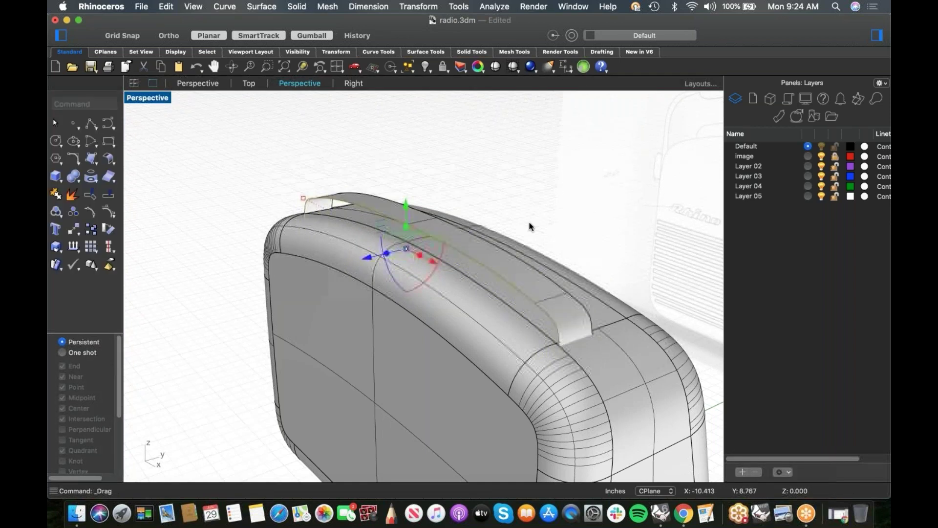
Step: Select the extruded button strip and isolate it from the rest of the radio
{"action": "right_click_drag", "start_coordinate": [562, 250], "coordinate": [441, 289]}
{"action": "left_click", "coordinate": [511, 271]}
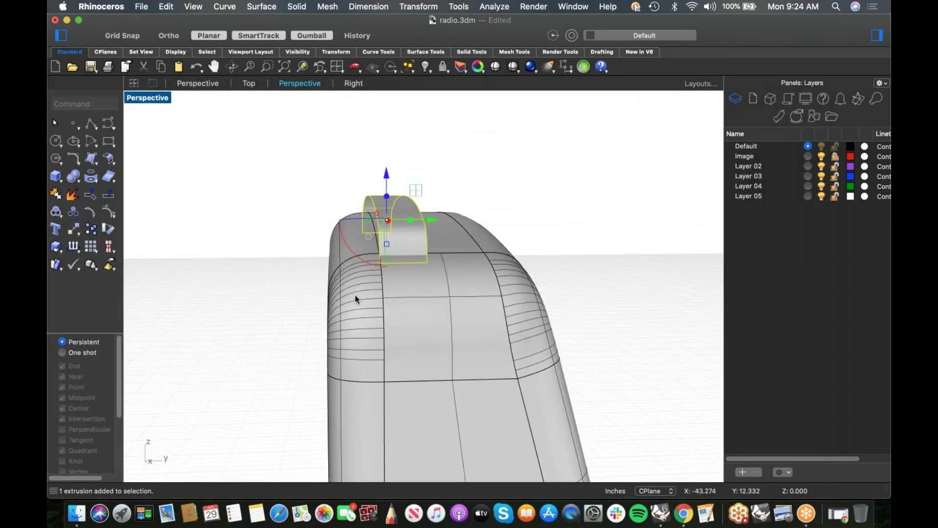
{"action": "right_click_drag", "start_coordinate": [360, 264], "coordinate": [360, 192]}
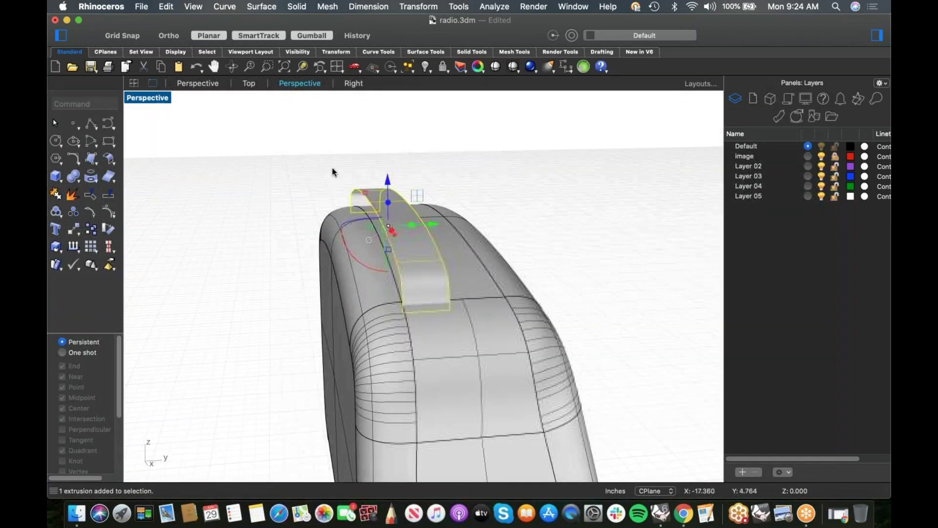
{"action": "right_click_drag", "start_coordinate": [463, 254], "coordinate": [508, 256]}
{"action": "type", "text": "Isolate"}
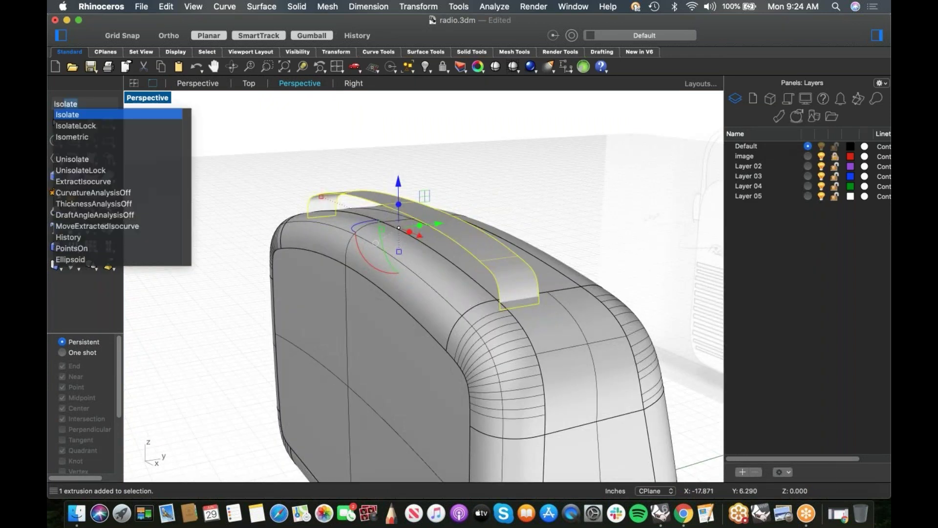
{"action": "key", "text": "Return"}
Step: Loft a flat bottom surface between the strip's two lower end edges with Normal style and no simplification
{"action": "left_click", "coordinate": [427, 309]}
{"action": "right_click_drag", "start_coordinate": [428, 310], "coordinate": [350, 281]}
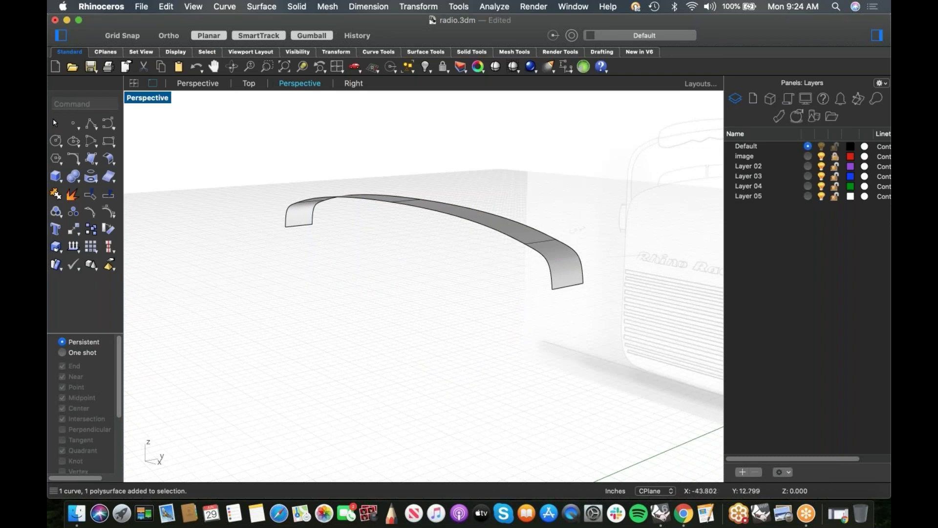
{"action": "left_click", "coordinate": [95, 163]}
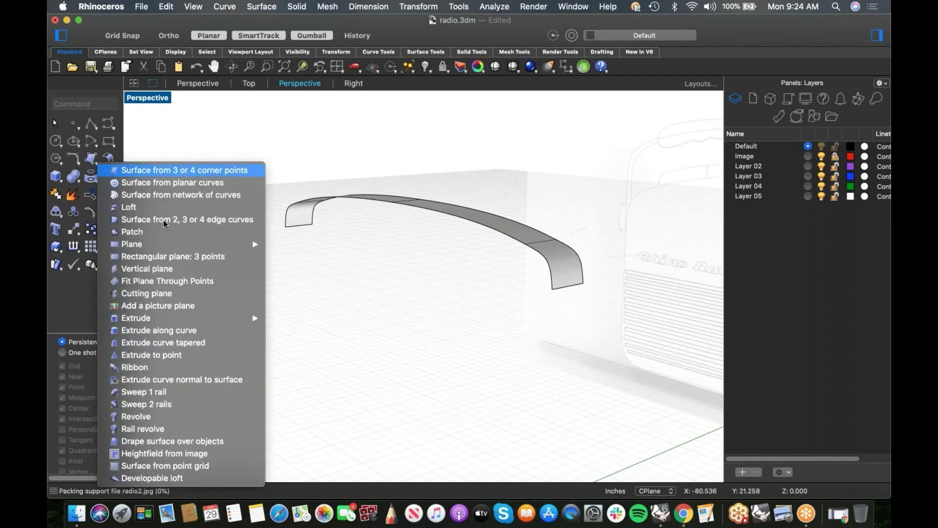
{"action": "left_click", "coordinate": [146, 207]}
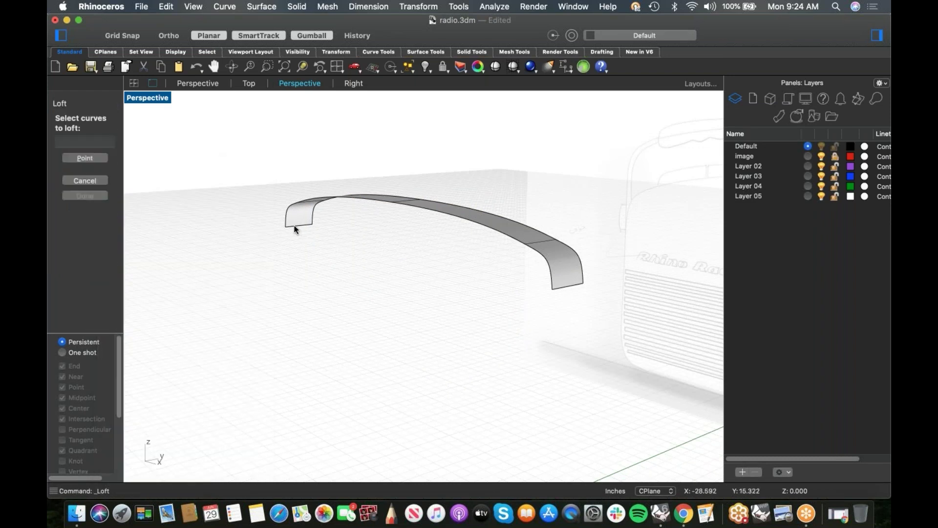
{"action": "left_click", "coordinate": [561, 289]}
{"action": "key", "text": "Return"}
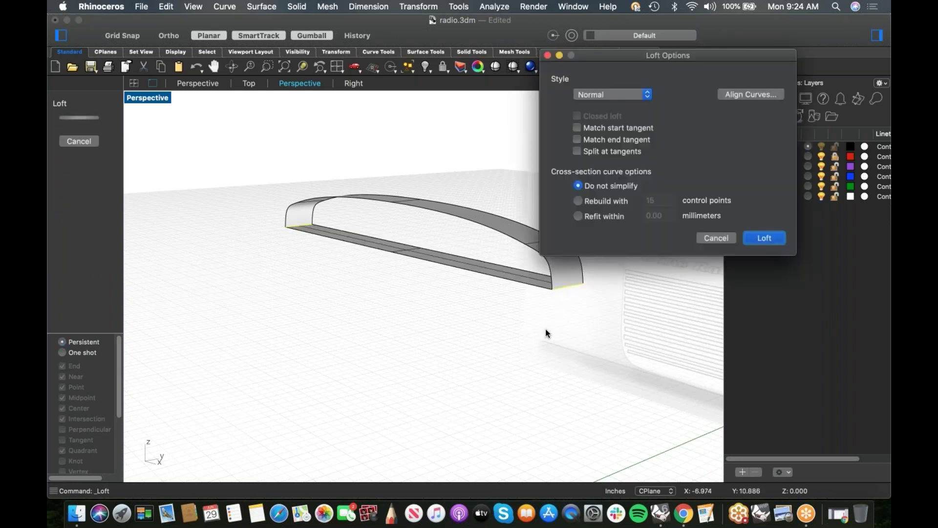
{"action": "left_click", "coordinate": [773, 237]}
Step: Join the arched strip with the lofted bottom and cap the open front and back into a closed solid
{"action": "left_click_drag", "start_coordinate": [587, 327], "coordinate": [539, 279]}
{"action": "key", "text": "super+j"}
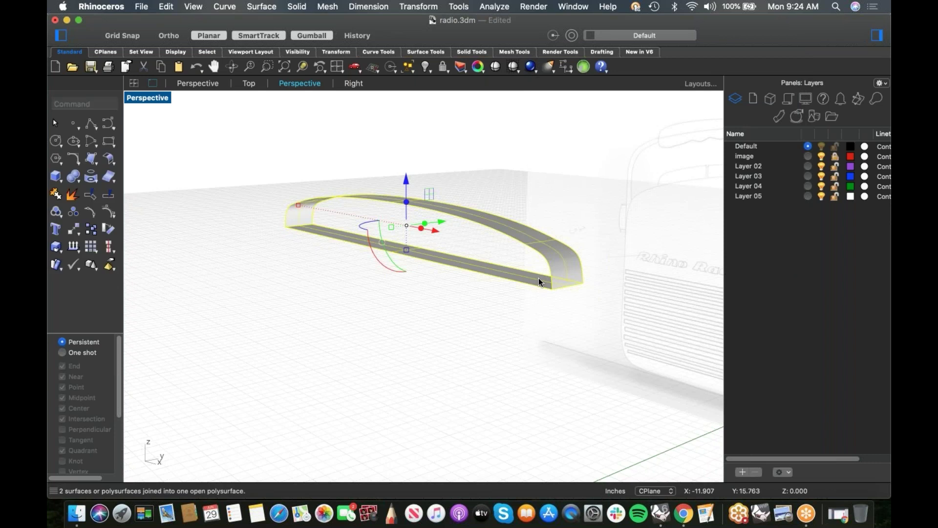
{"action": "type", "text": "cap"}
{"action": "key", "text": "Return"}
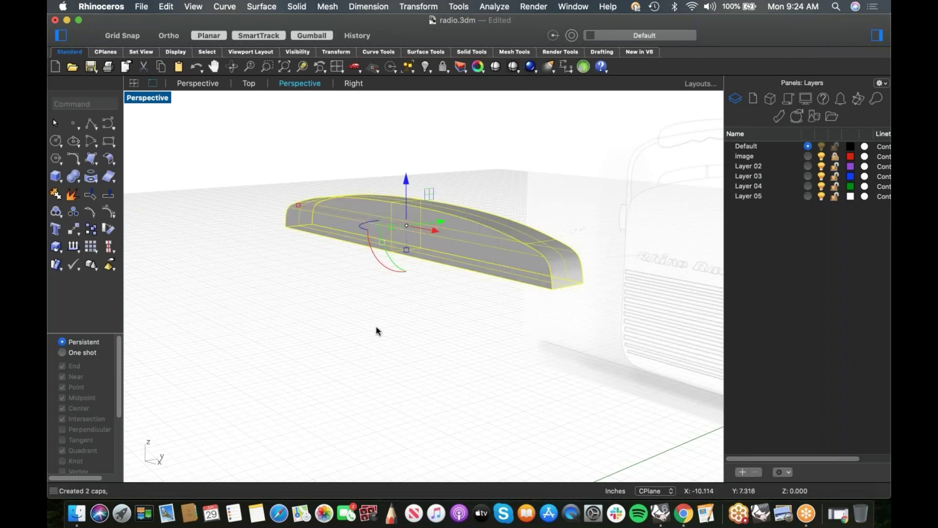
{"action": "key", "text": "Escape"}
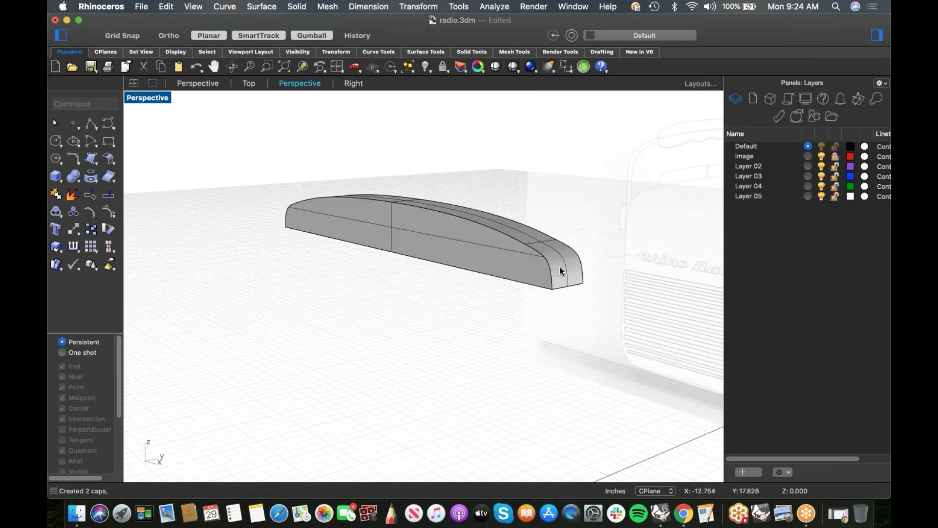
Step: Review the capped button solid from several angles and save the file
{"action": "right_click_drag", "start_coordinate": [559, 265], "coordinate": [445, 256]}
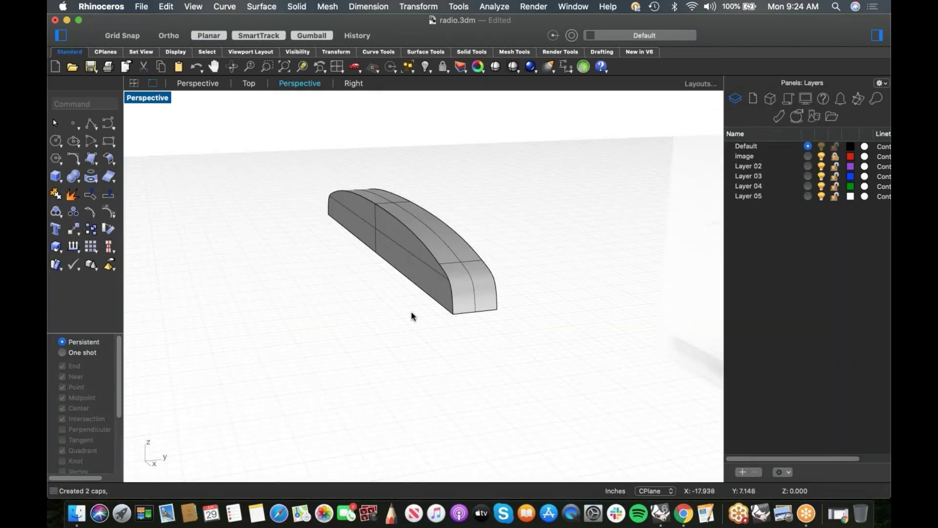
{"action": "right_click_drag", "start_coordinate": [429, 276], "coordinate": [454, 284]}
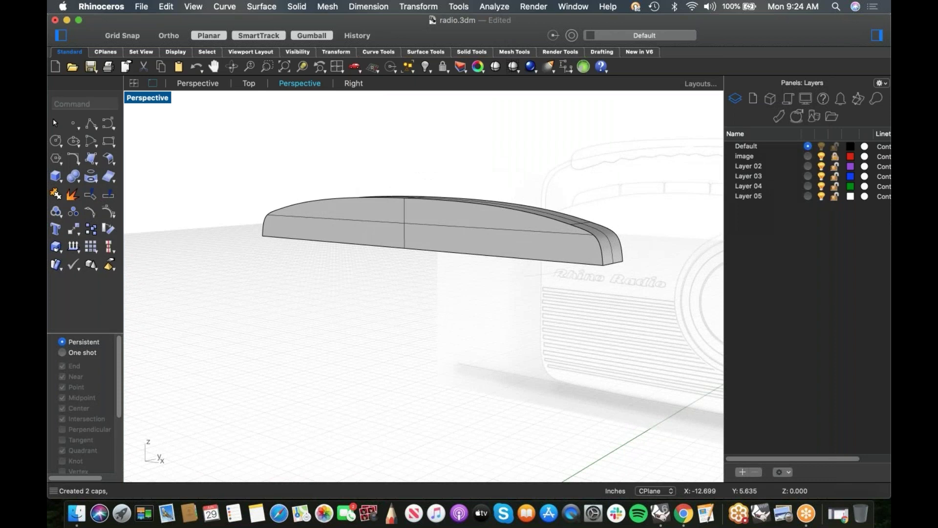
{"action": "right_click_drag", "start_coordinate": [468, 289], "coordinate": [503, 306]}
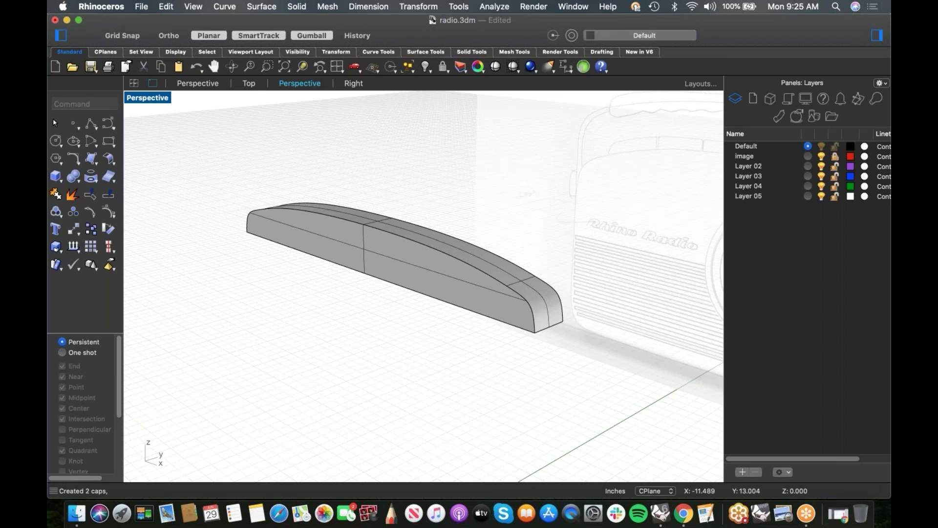
{"action": "key", "text": "super+s"}
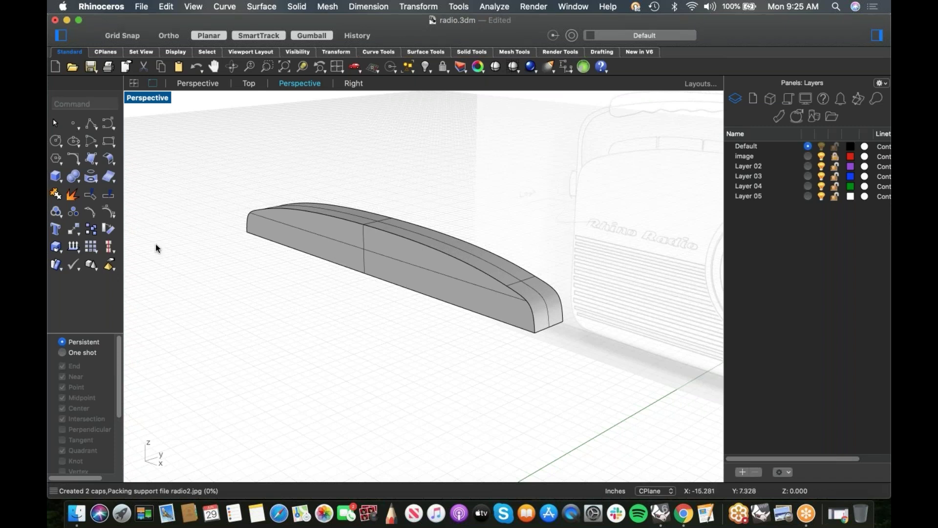
Step: Pick the button solid's front and back arched edges for Blend Edges and preview the blend
{"action": "left_click", "coordinate": [80, 183]}
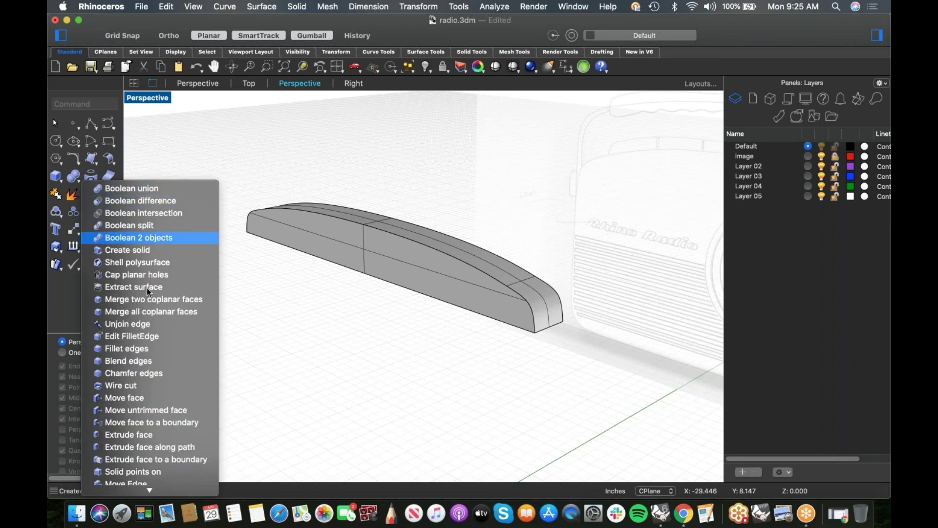
{"action": "left_click", "coordinate": [158, 361]}
{"action": "left_click", "coordinate": [533, 321]}
{"action": "left_click", "coordinate": [558, 307]}
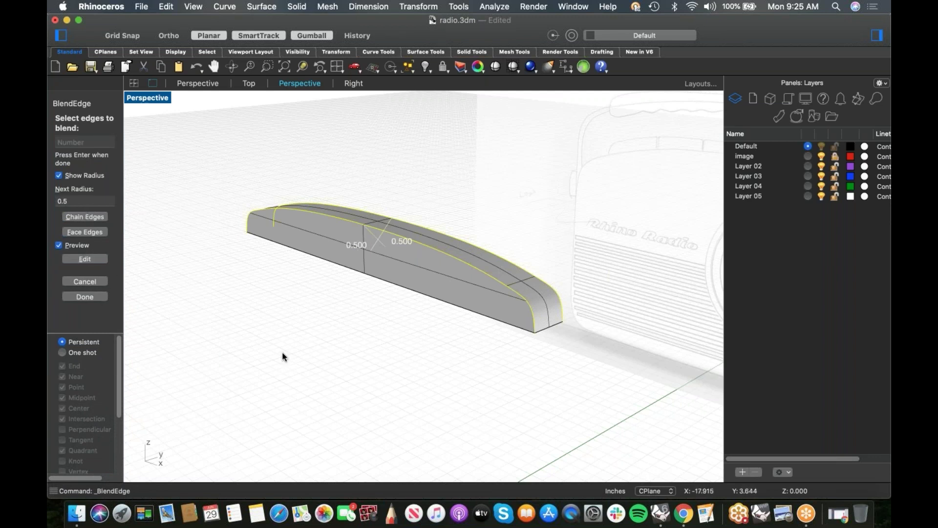
{"action": "key", "text": "Return"}
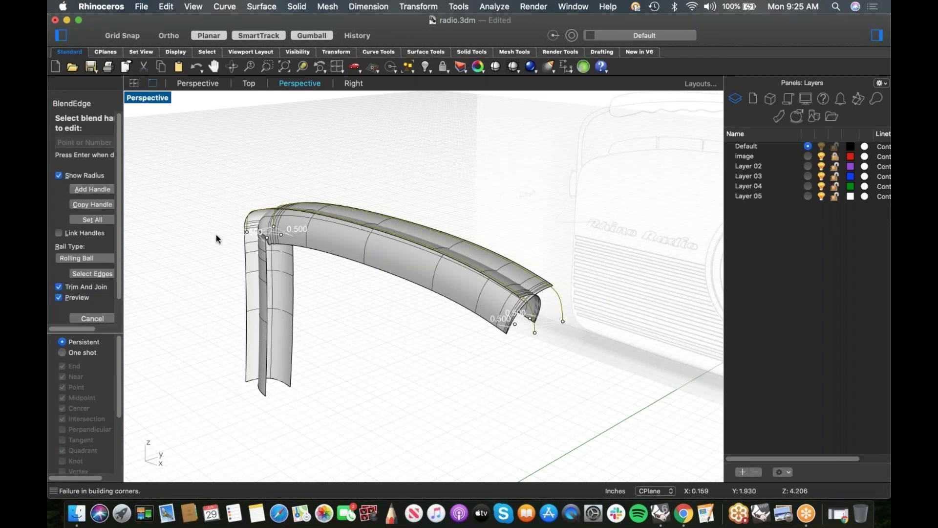
Step: Set the radius of all blend handles to 0.15
{"action": "left_click", "coordinate": [93, 221]}
{"action": "left_click_drag", "start_coordinate": [84, 143], "coordinate": [54, 143]}
{"action": "type", "text": "0.15"}
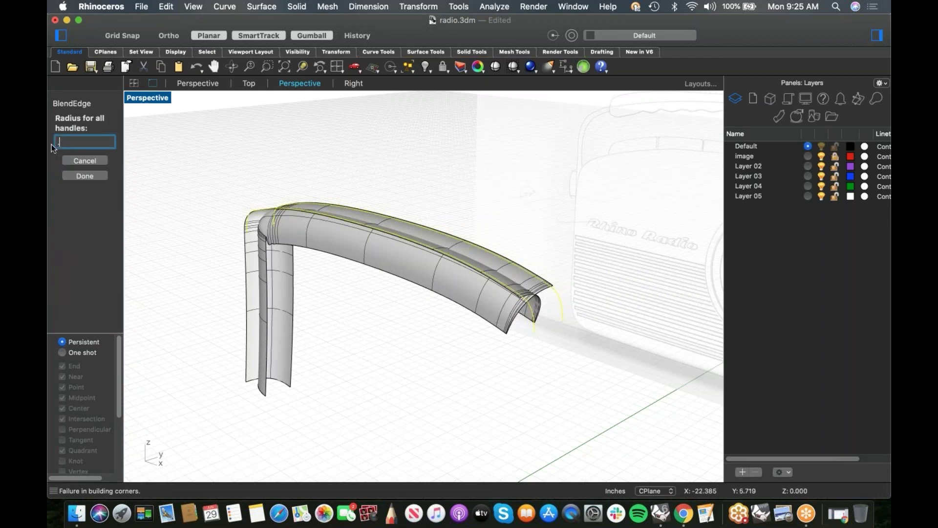
{"action": "key", "text": "Return"}
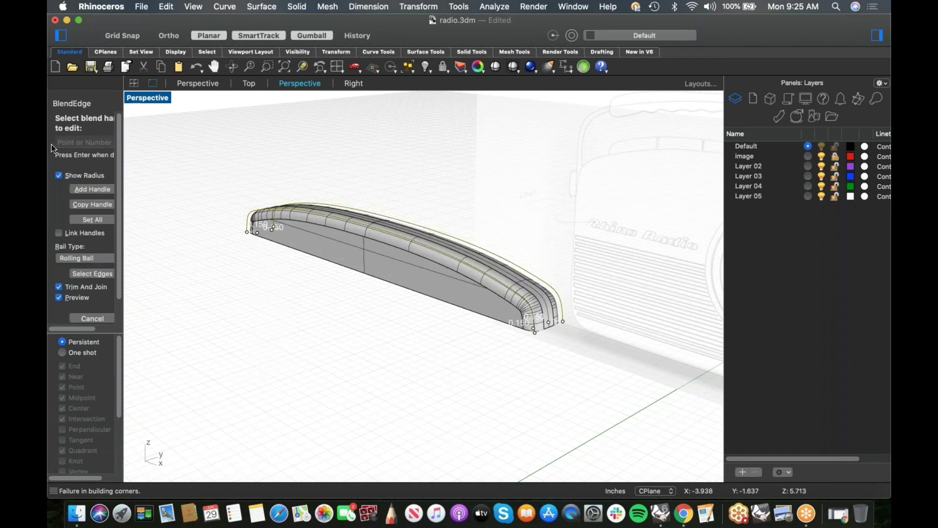
Step: Examine the previewed edge blend closely at the rounded corners on both ends of the button solid
{"action": "scroll", "coordinate": [453, 320], "scroll_direction": "up", "scroll_amount": 5}
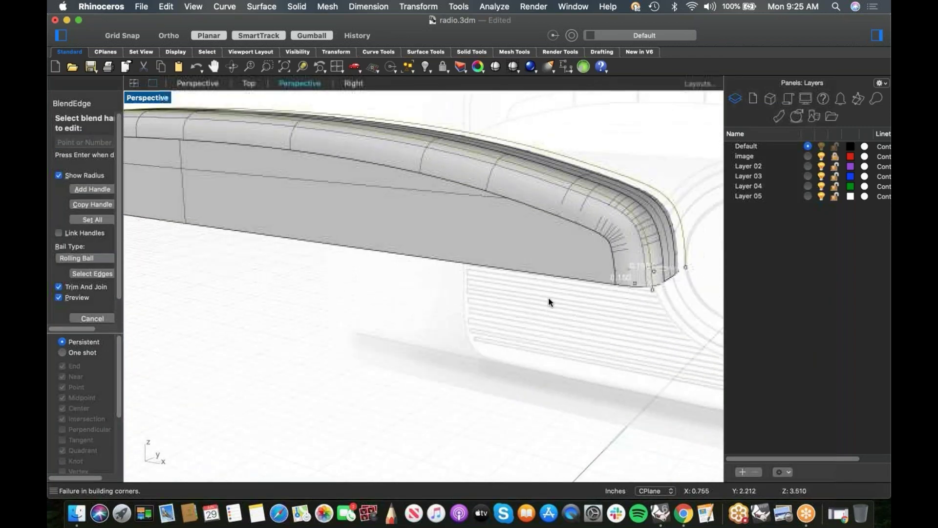
{"action": "scroll", "coordinate": [601, 241], "scroll_direction": "up", "scroll_amount": 2}
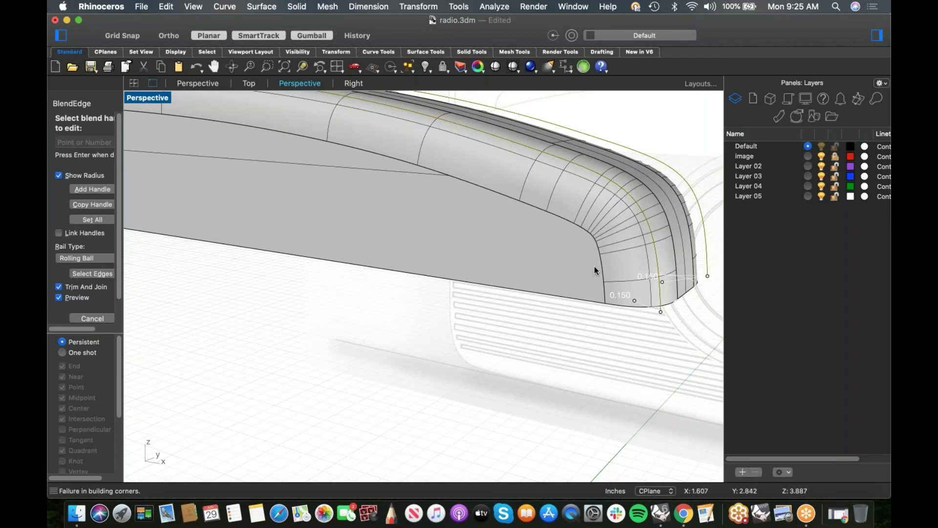
{"action": "scroll", "coordinate": [594, 245], "scroll_direction": "up", "scroll_amount": 4}
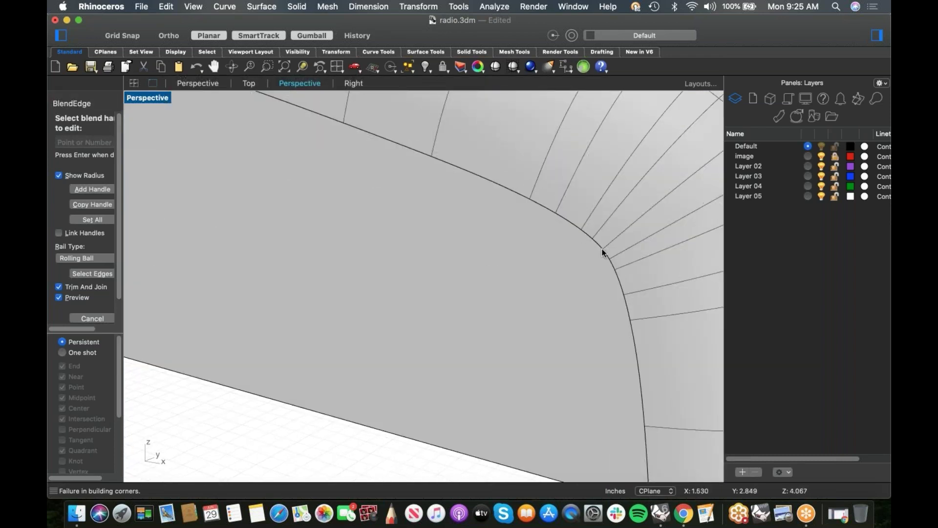
{"action": "scroll", "coordinate": [591, 250], "scroll_direction": "down", "scroll_amount": 6}
{"action": "scroll", "coordinate": [188, 200], "scroll_direction": "up", "scroll_amount": 5}
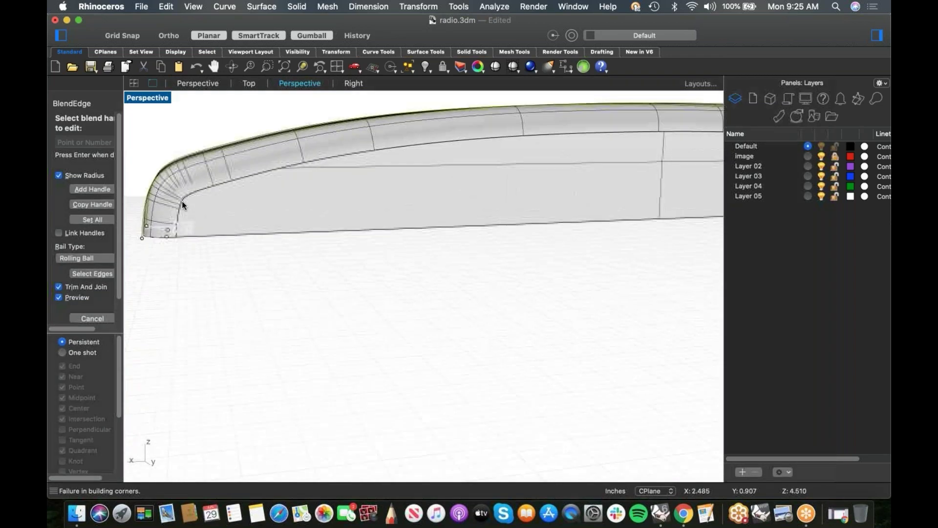
{"action": "scroll", "coordinate": [184, 197], "scroll_direction": "up", "scroll_amount": 5}
{"action": "scroll", "coordinate": [190, 200], "scroll_direction": "down", "scroll_amount": 7}
{"action": "right_click_drag", "start_coordinate": [226, 213], "coordinate": [492, 329]}
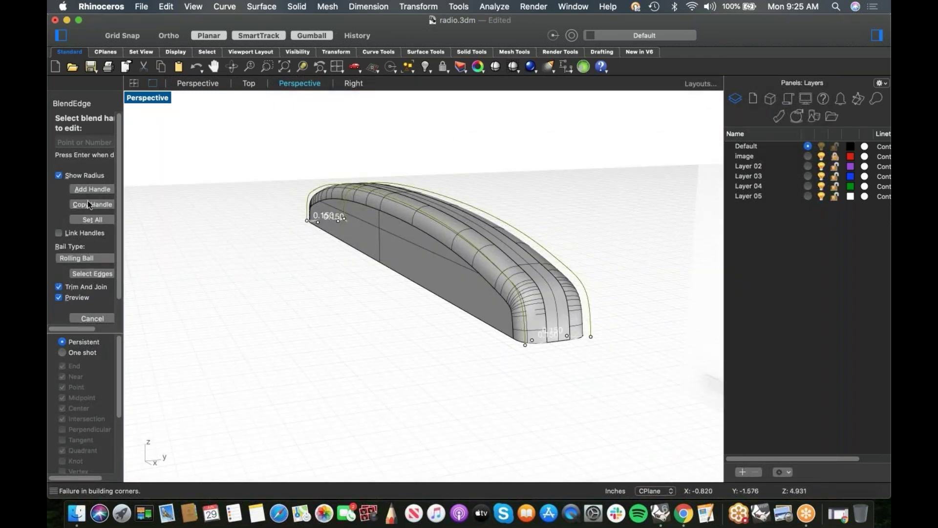
Step: Set the radius of all blend handles to 0.08 and apply the edge blend to the button solid
{"action": "left_click", "coordinate": [88, 219]}
{"action": "left_click_drag", "start_coordinate": [94, 142], "coordinate": [51, 142]}
{"action": "type", "text": "."}
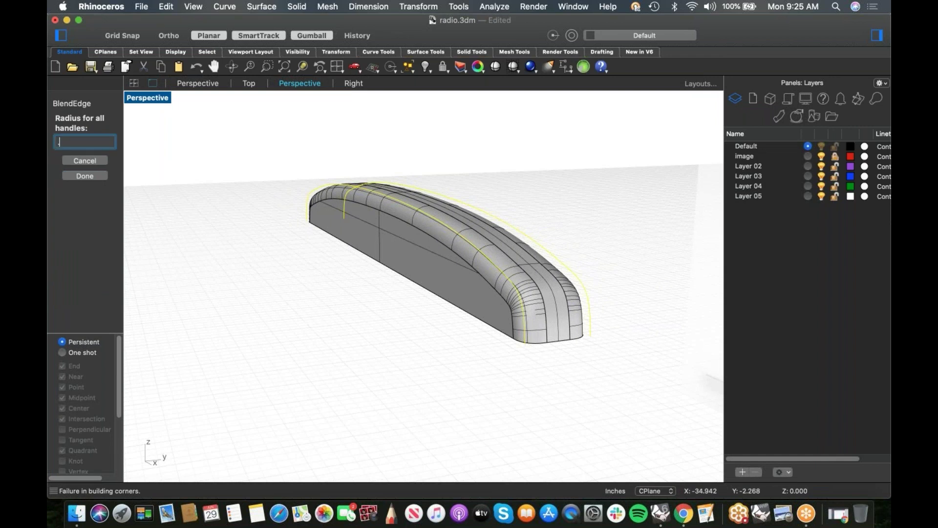
{"action": "type", "text": "08"}
{"action": "key", "text": "Return"}
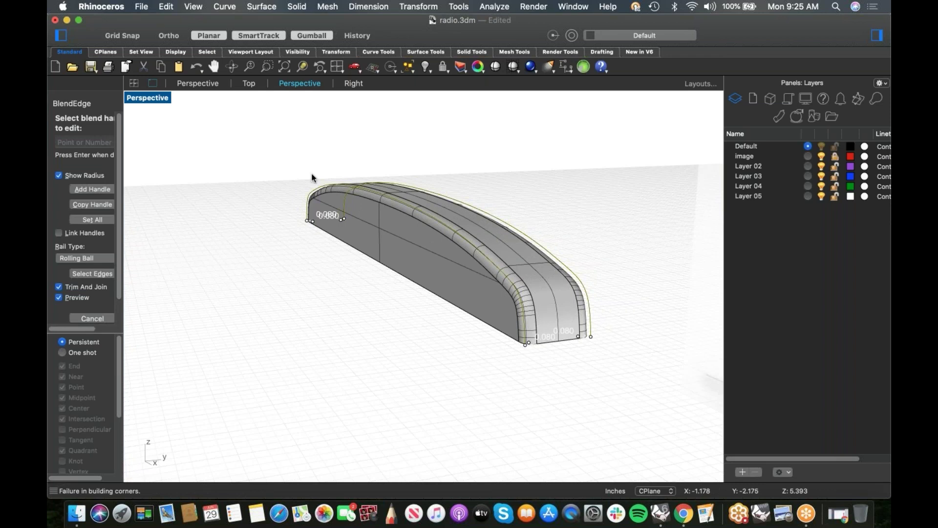
{"action": "mouse_move", "coordinate": [307, 277]}
{"action": "right_mouse_down"}
{"action": "mouse_move", "coordinate": [310, 297]}
{"action": "mouse_move", "coordinate": [322, 283]}
{"action": "right_mouse_up"}
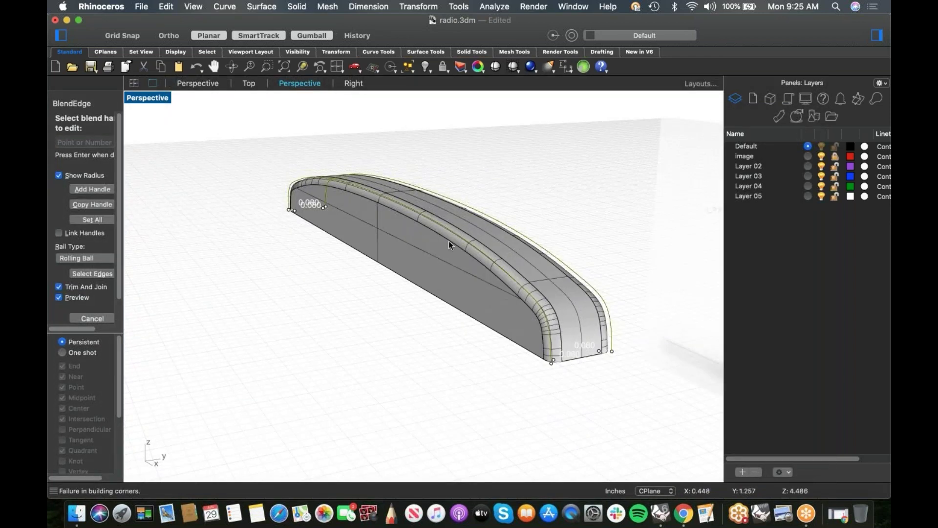
{"action": "scroll", "coordinate": [110, 301], "scroll_direction": "down", "scroll_amount": 3}
{"action": "left_click", "coordinate": [102, 305]}
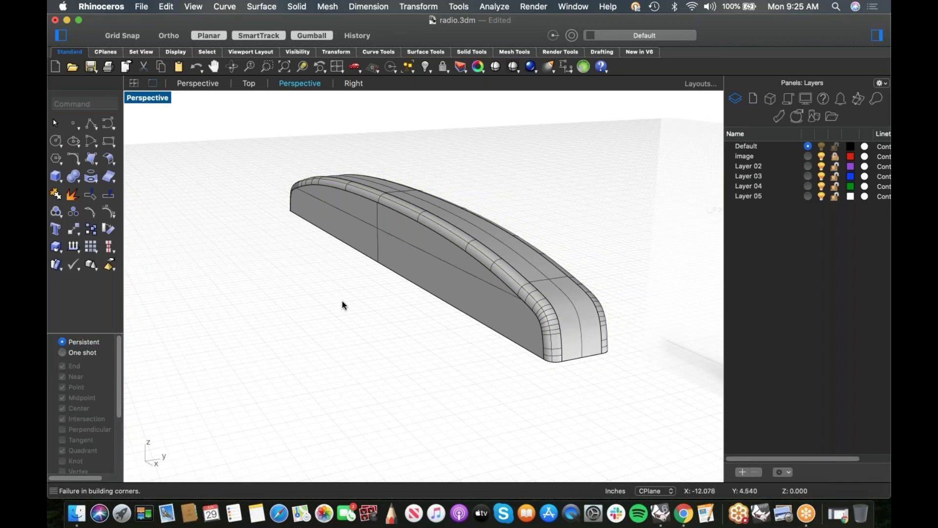
Step: Show the hidden radio parts again and look at the blended button solid on top of the body
{"action": "type", "text": "show"}
{"action": "key", "text": "Return"}
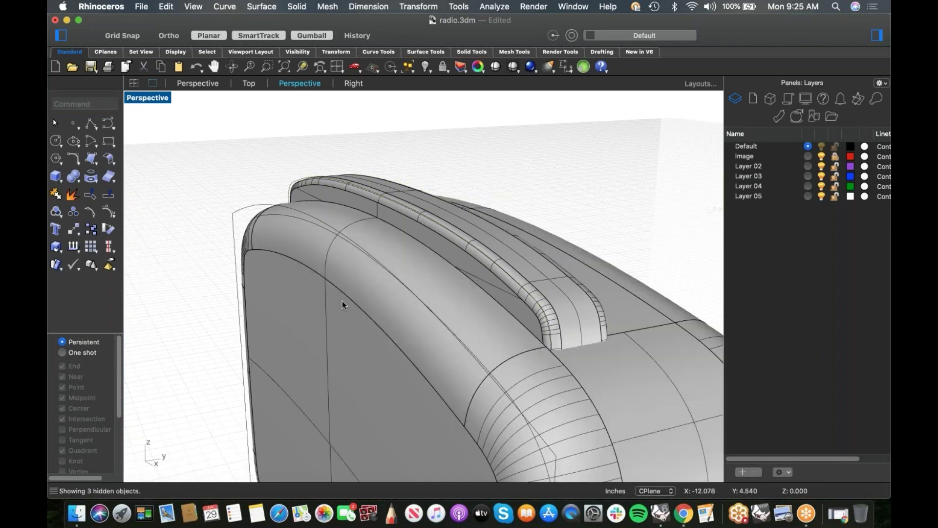
{"action": "scroll", "coordinate": [355, 292], "scroll_direction": "down", "scroll_amount": 5}
{"action": "right_click_drag", "start_coordinate": [356, 294], "coordinate": [424, 311]}
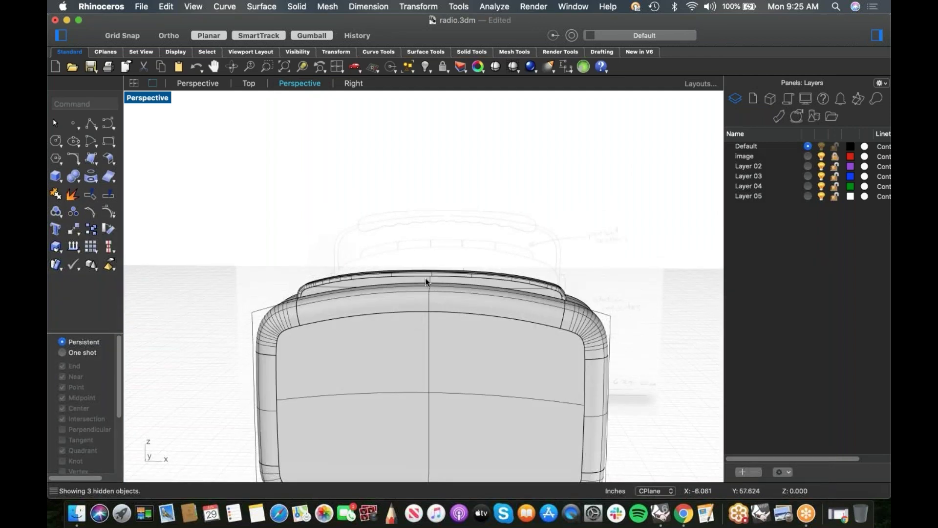
Step: Isolate the blended button solid in the front view
{"action": "key", "text": "ctrl+F2"}
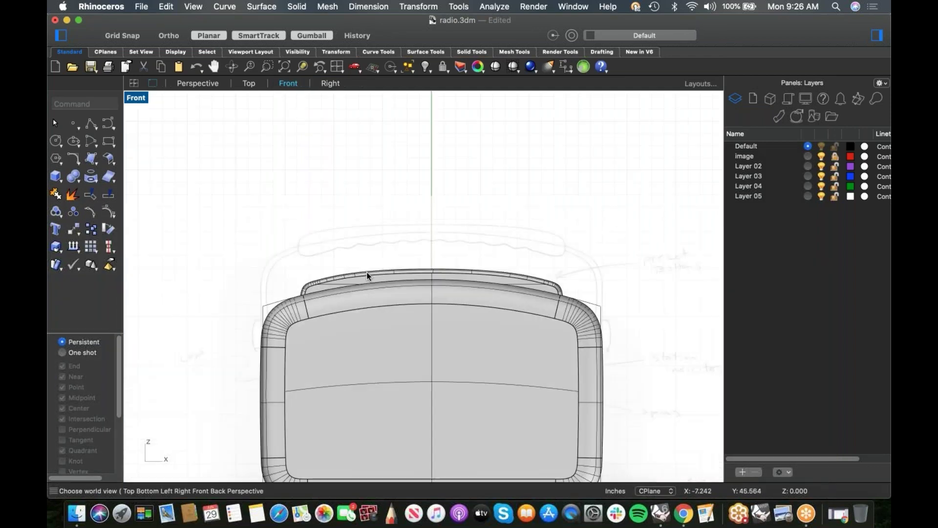
{"action": "scroll", "coordinate": [398, 274], "scroll_direction": "up", "scroll_amount": 7}
{"action": "left_click", "coordinate": [402, 277]}
{"action": "type", "text": "i"}
{"action": "key", "text": "Return"}
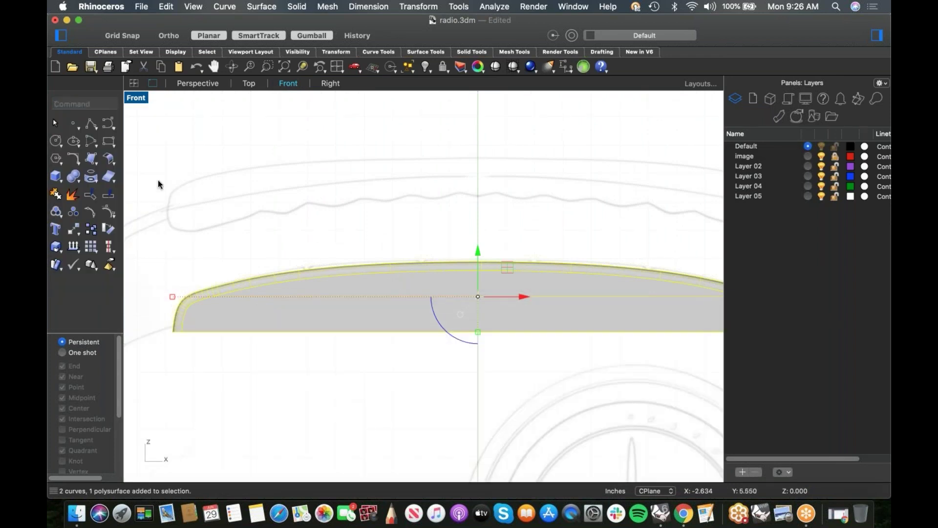
Step: Display the front viewport in wireframe and compare the button solid with the sketch's button divisions
{"action": "left_click", "coordinate": [137, 99]}
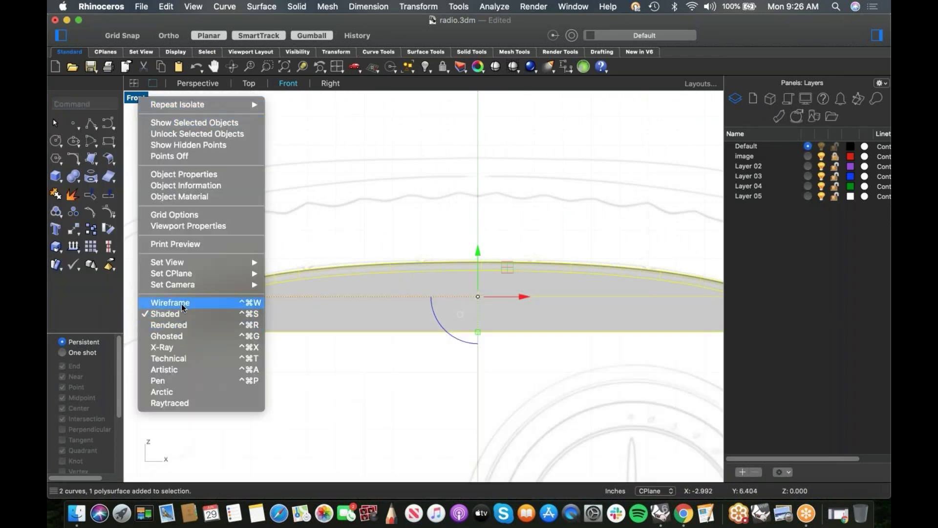
{"action": "left_click", "coordinate": [182, 303]}
{"action": "key", "text": "Escape"}
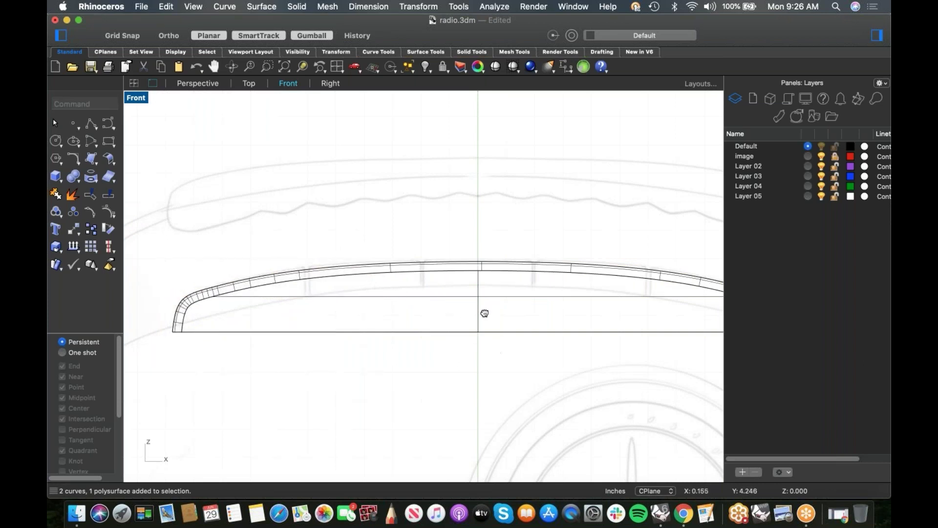
{"action": "right_click_drag", "start_coordinate": [493, 351], "coordinate": [485, 310]}
{"action": "scroll", "coordinate": [397, 320], "scroll_direction": "down", "scroll_amount": 2}
{"action": "right_click_drag", "start_coordinate": [397, 319], "coordinate": [380, 284]}
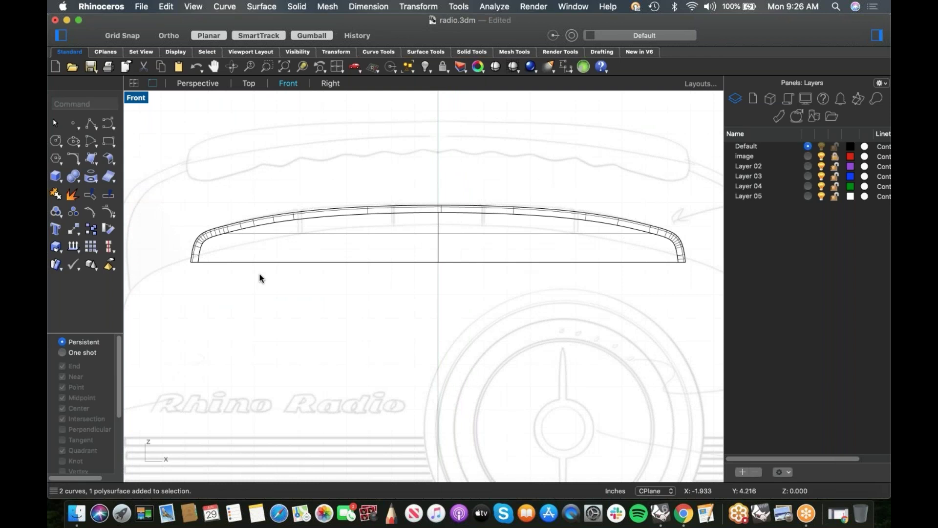
Step: Duplicate the long bottom front edge of the button solid as a separate curve
{"action": "key", "text": "super+4"}
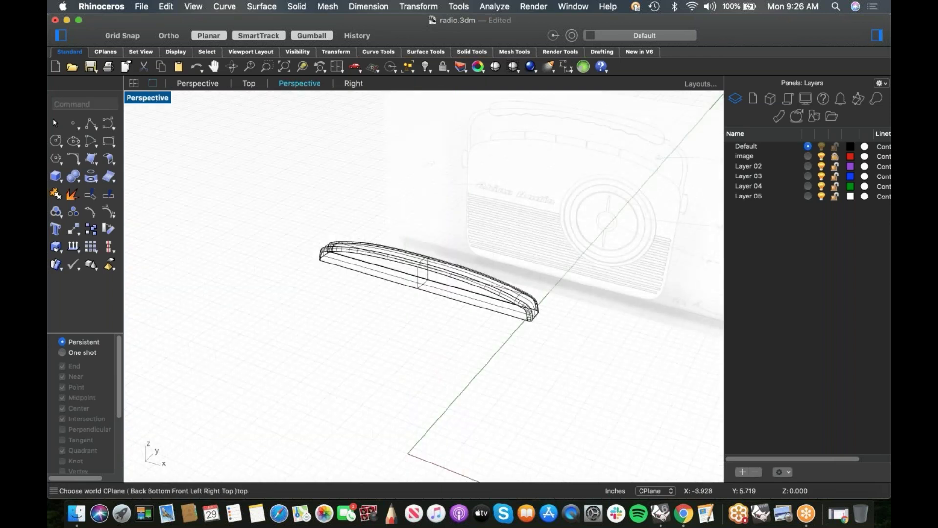
{"action": "scroll", "coordinate": [395, 293], "scroll_direction": "up", "scroll_amount": 3}
{"action": "scroll", "coordinate": [396, 290], "scroll_direction": "up", "scroll_amount": 2}
{"action": "middle_click", "coordinate": [154, 250]}
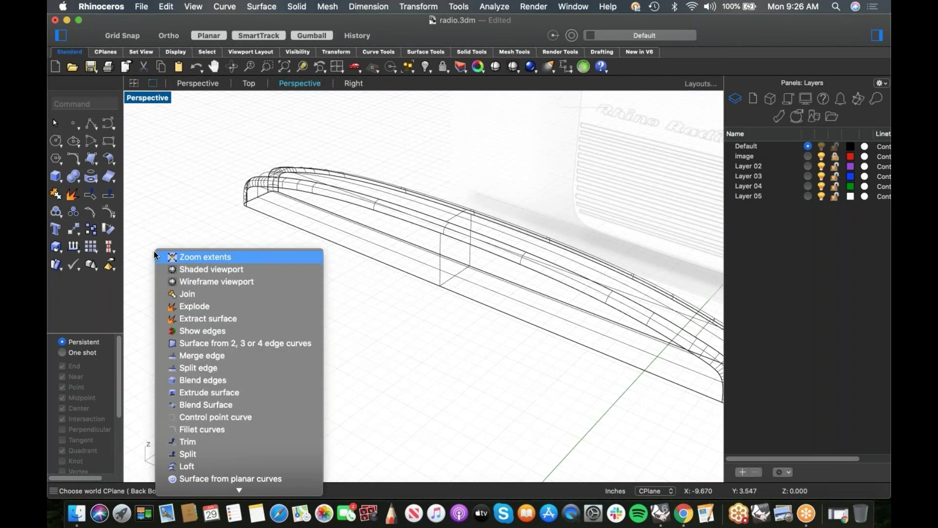
{"action": "left_click", "coordinate": [184, 238]}
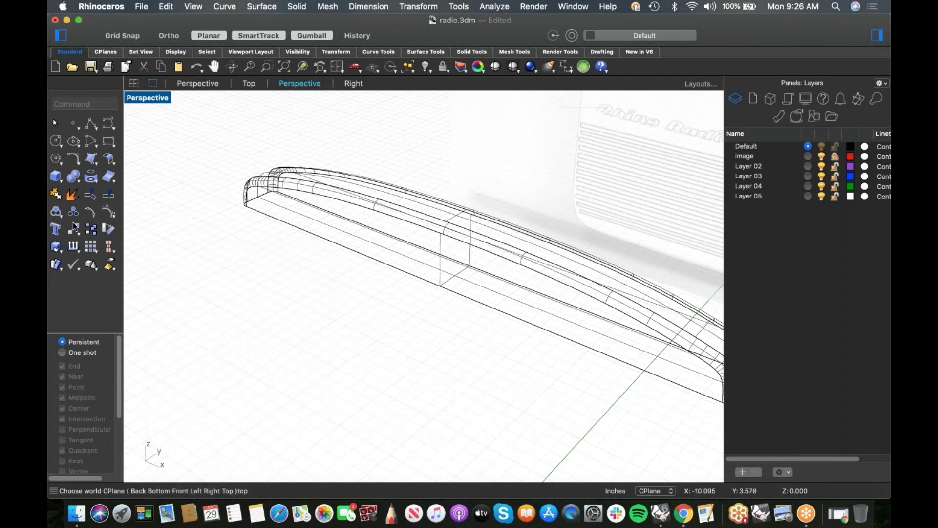
{"action": "left_click", "coordinate": [96, 182]}
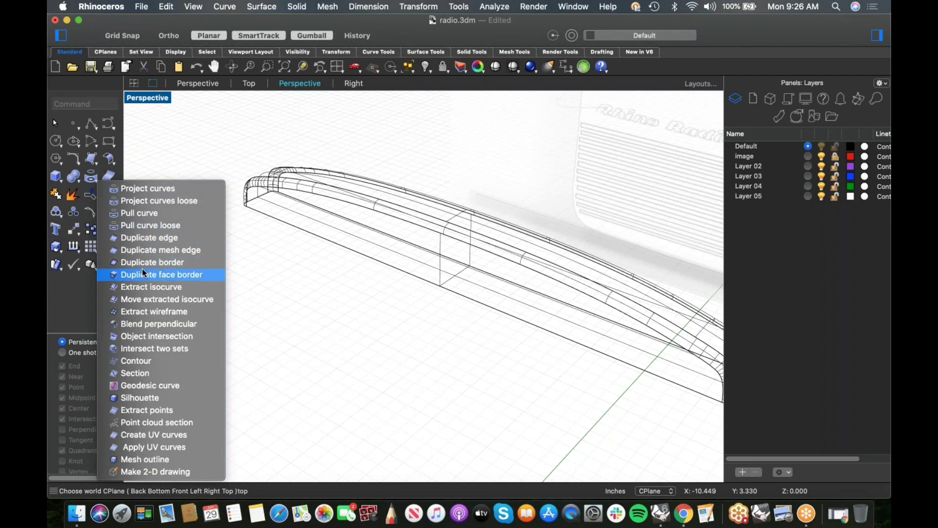
{"action": "left_click", "coordinate": [148, 240]}
{"action": "left_click", "coordinate": [320, 235]}
{"action": "key", "text": "Return"}
Step: Try dividing the duplicated bottom edge into 4 segments and compare the points with the sketch from the front
{"action": "type", "text": "Dive"}
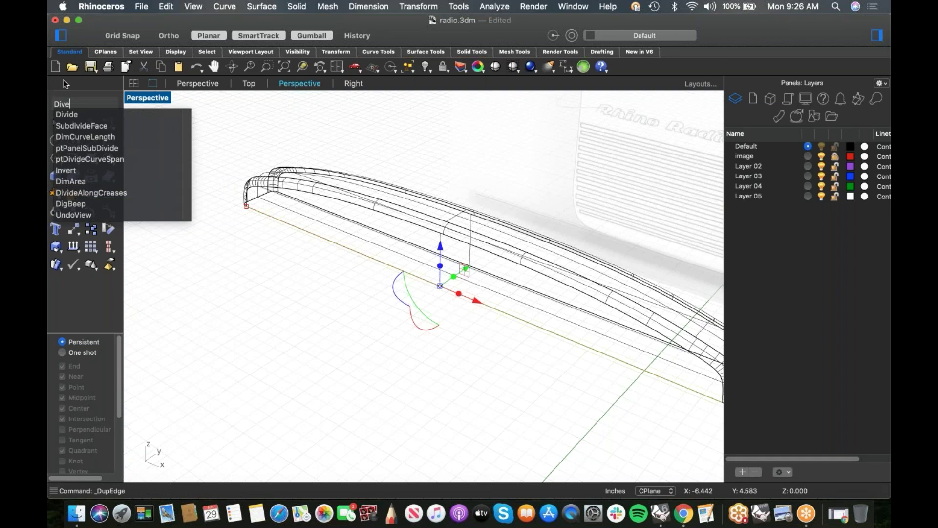
{"action": "left_click", "coordinate": [67, 113]}
{"action": "left_click", "coordinate": [64, 144]}
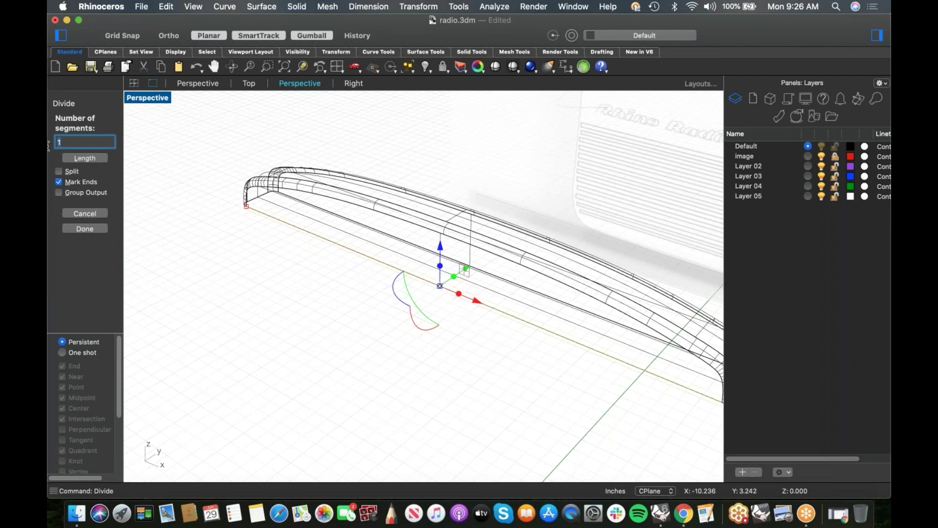
{"action": "key", "text": "Return"}
{"action": "left_click", "coordinate": [348, 327]}
{"action": "scroll", "coordinate": [351, 326], "scroll_direction": "down", "scroll_amount": 4}
{"action": "right_click_drag", "start_coordinate": [351, 326], "coordinate": [454, 337]}
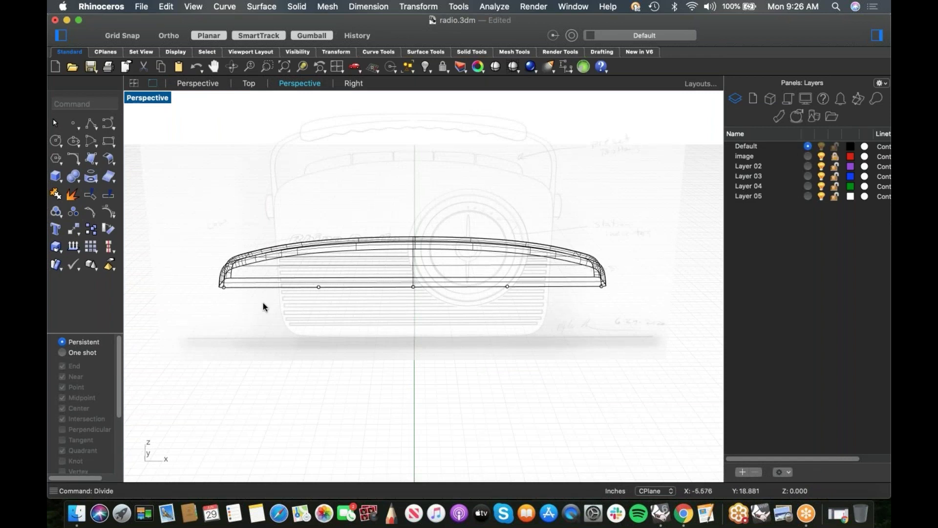
{"action": "right_click_drag", "start_coordinate": [329, 333], "coordinate": [322, 367]}
{"action": "key", "text": "ctrl+F2"}
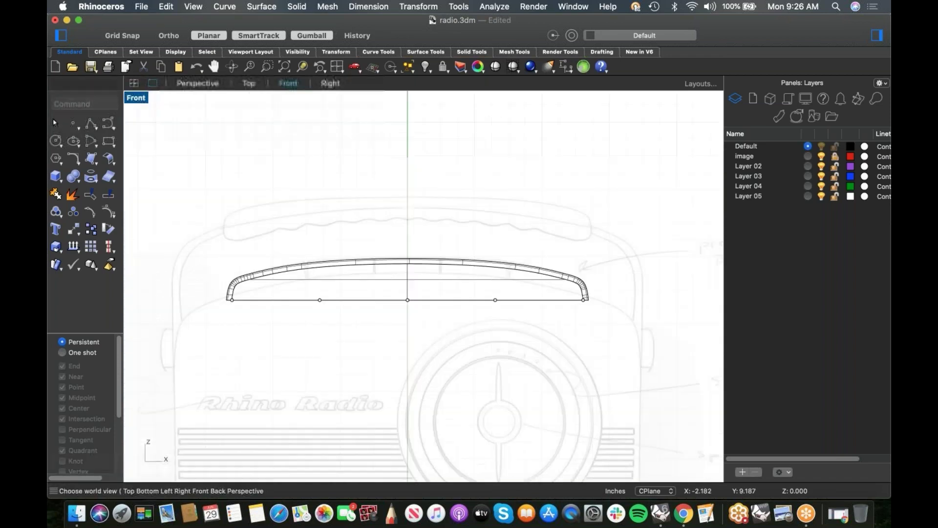
{"action": "scroll", "coordinate": [392, 337], "scroll_direction": "down", "scroll_amount": 1}
{"action": "scroll", "coordinate": [413, 320], "scroll_direction": "up", "scroll_amount": 3}
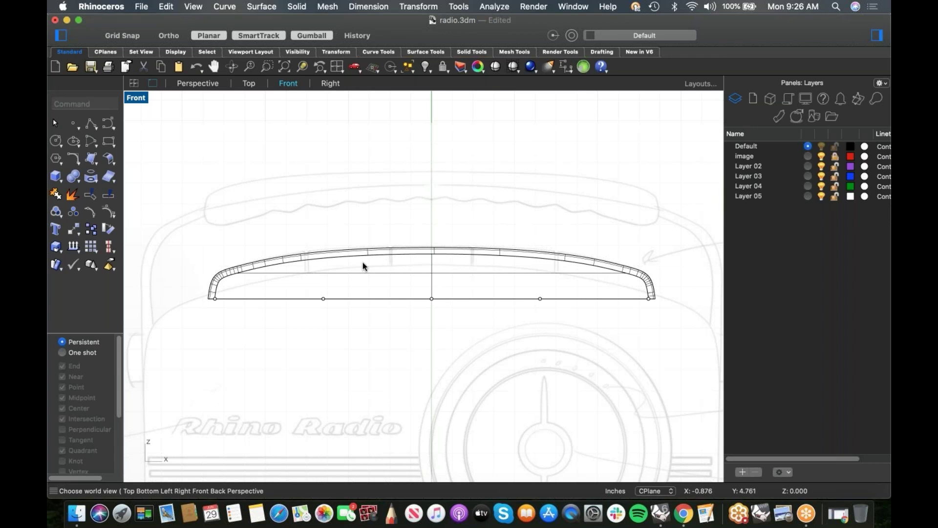
{"action": "key", "text": "super+z"}
Step: Divide the duplicated bottom edge curve into 5 segments with the ends marked
{"action": "key", "text": "ctrl+F4"}
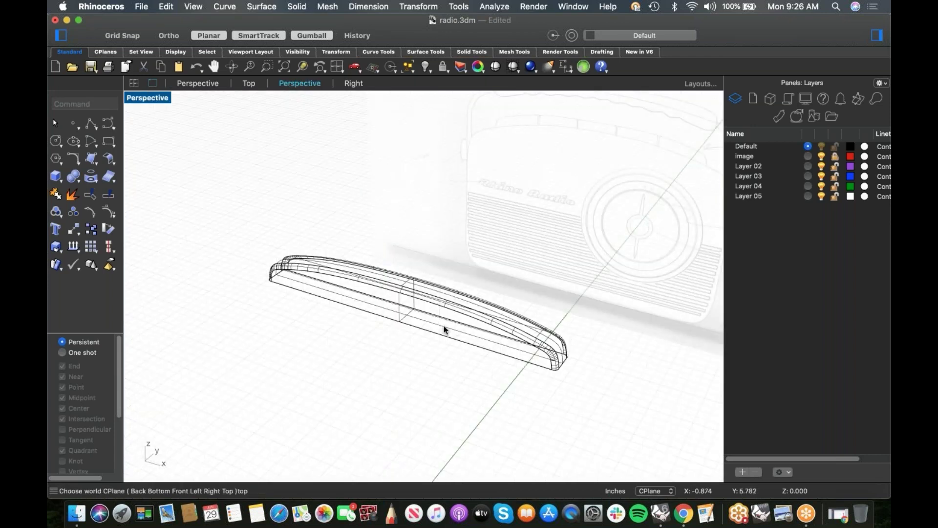
{"action": "scroll", "coordinate": [415, 331], "scroll_direction": "up", "scroll_amount": 2}
{"action": "left_click", "coordinate": [415, 336]}
{"action": "left_click", "coordinate": [439, 353]}
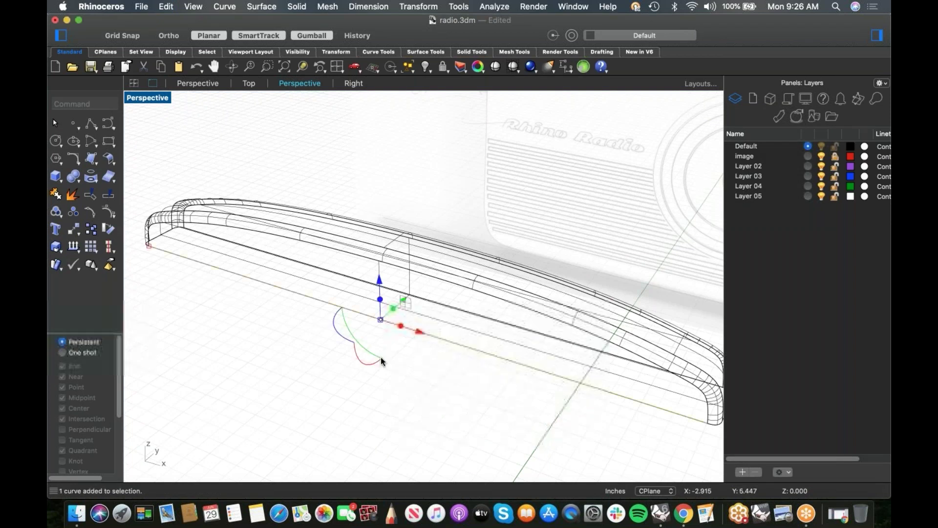
{"action": "type", "text": "divi"}
{"action": "key", "text": "Return"}
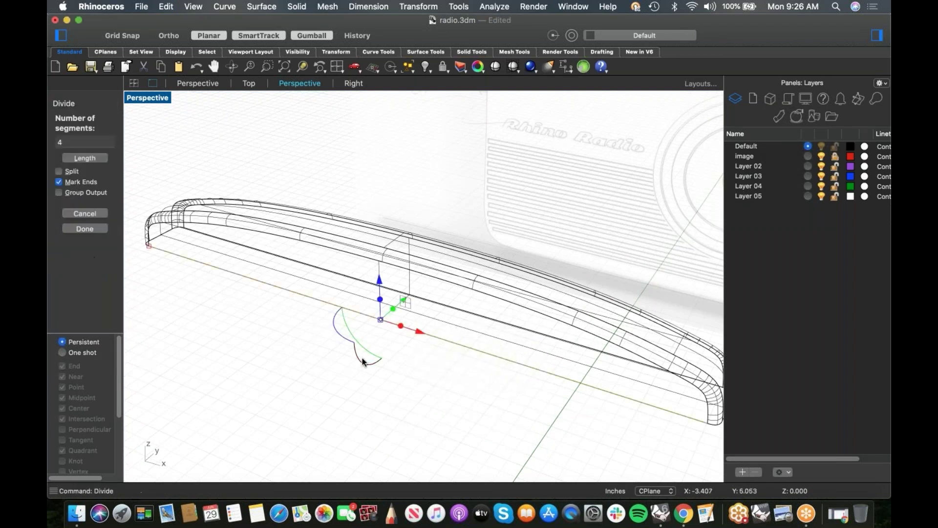
{"action": "left_click_drag", "start_coordinate": [74, 142], "coordinate": [48, 142]}
{"action": "type", "text": "5"}
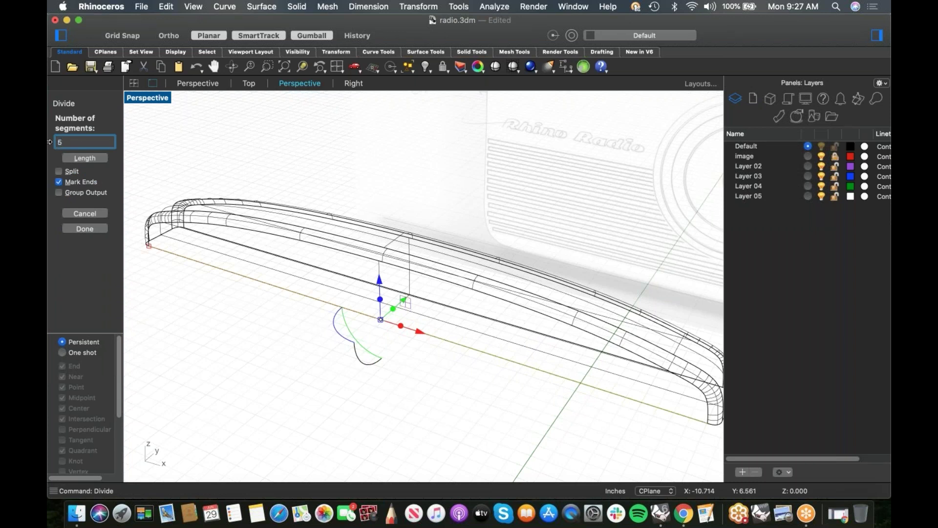
{"action": "left_click", "coordinate": [106, 229]}
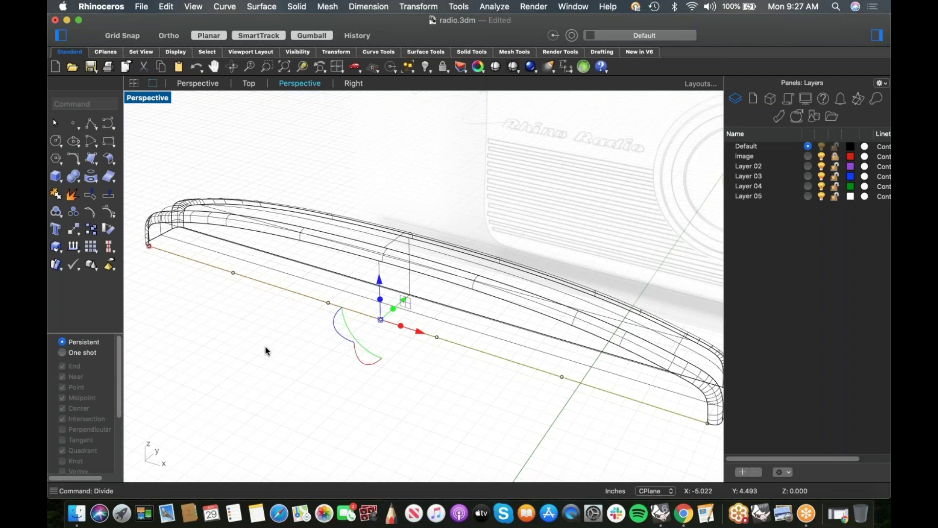
Step: In the front view, draw a tall rectangle about 0.036 inches wide centred on the first inner division point, extending above and below the solid
{"action": "key", "text": "ctrl+F2"}
{"action": "scroll", "coordinate": [327, 350], "scroll_direction": "down", "scroll_amount": 2}
{"action": "right_click_drag", "start_coordinate": [327, 350], "coordinate": [309, 353]}
{"action": "key", "text": "Escape"}
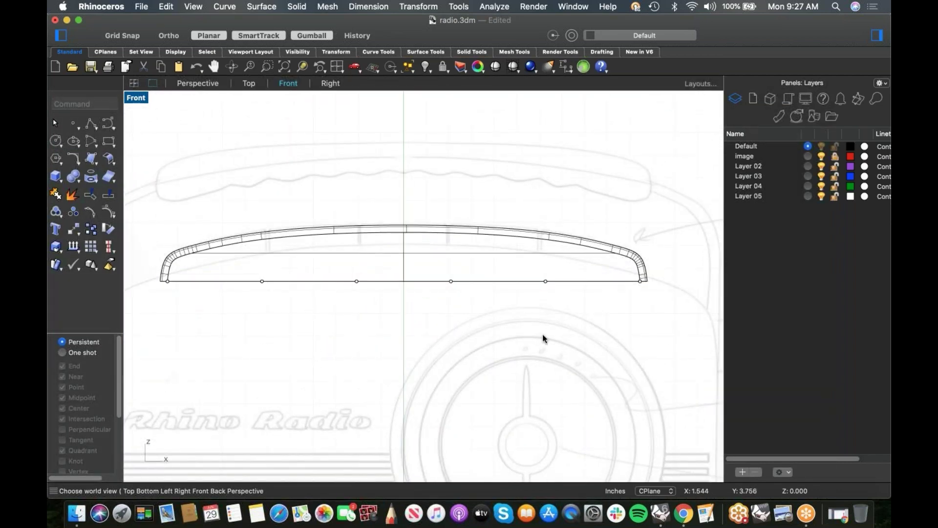
{"action": "left_click", "coordinate": [109, 143]}
{"action": "left_click", "coordinate": [85, 189]}
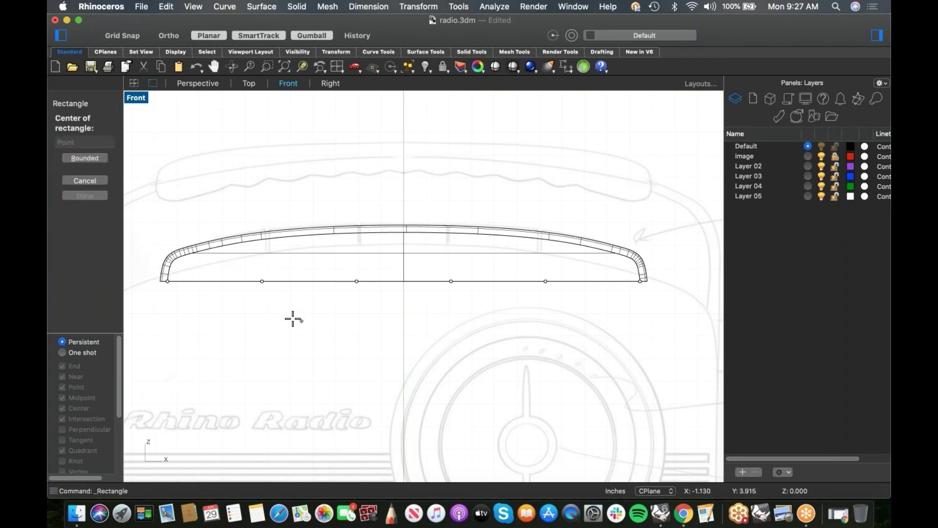
{"action": "left_click", "coordinate": [262, 282]}
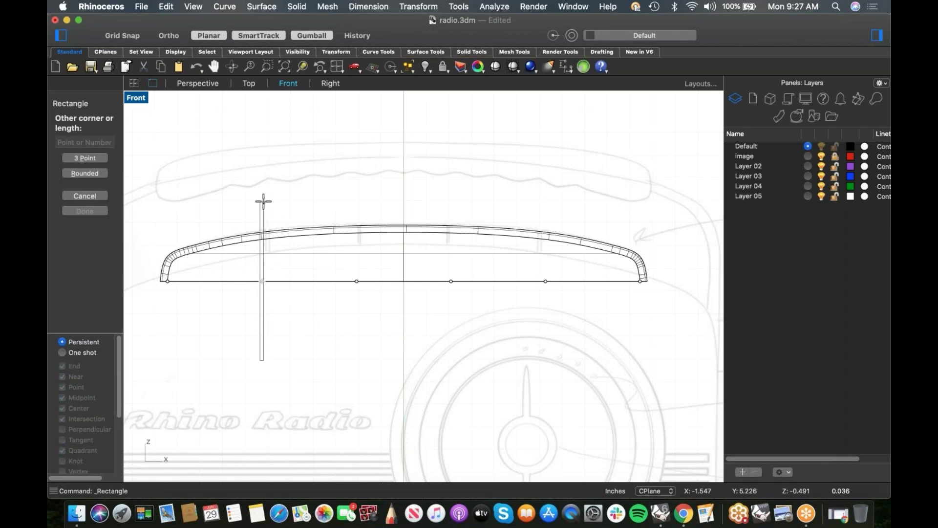
{"action": "left_click", "coordinate": [263, 202]}
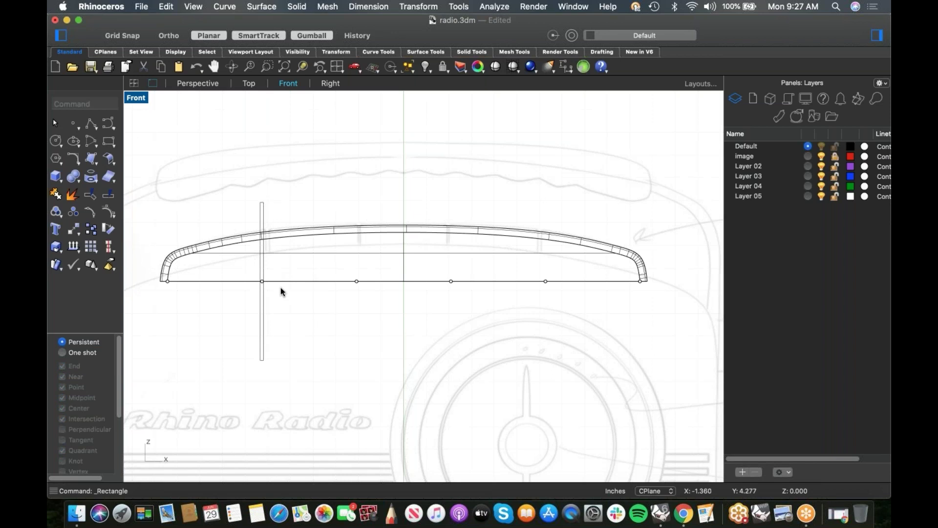
Step: Copy the thin rectangle from its division point to the other three inner division points
{"action": "left_click", "coordinate": [262, 340]}
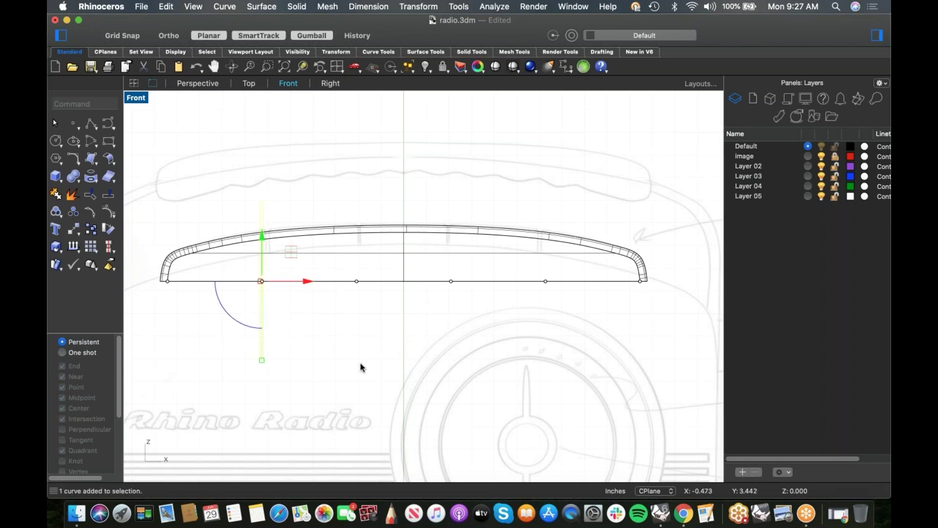
{"action": "key", "text": "Return"}
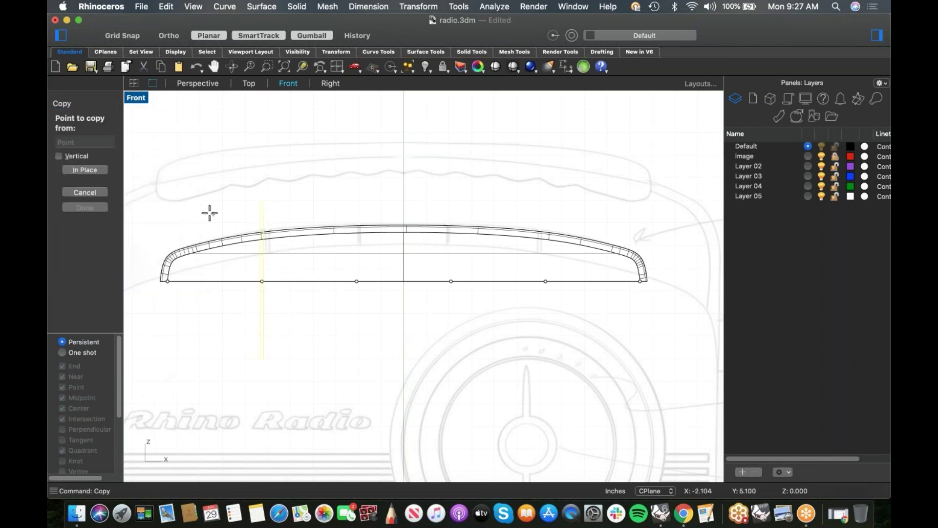
{"action": "scroll", "coordinate": [263, 298], "scroll_direction": "up", "scroll_amount": 5}
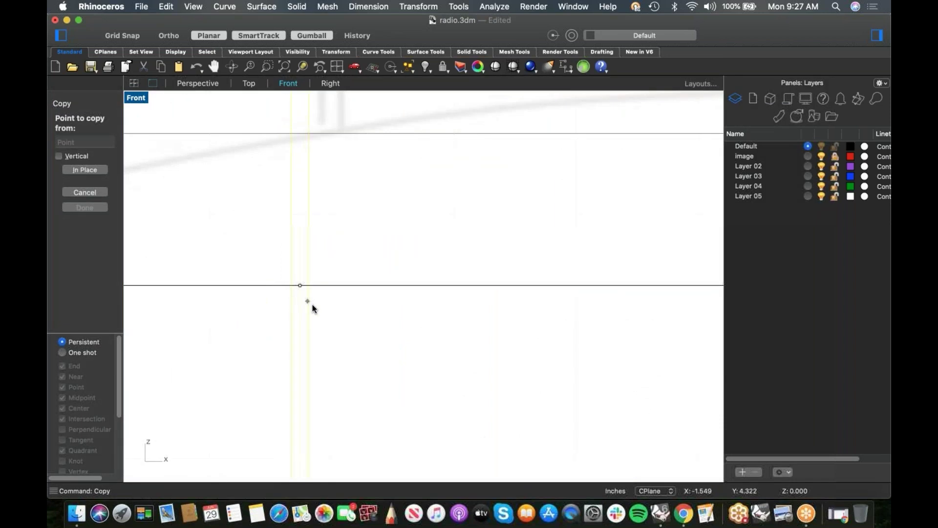
{"action": "left_click", "coordinate": [300, 285]}
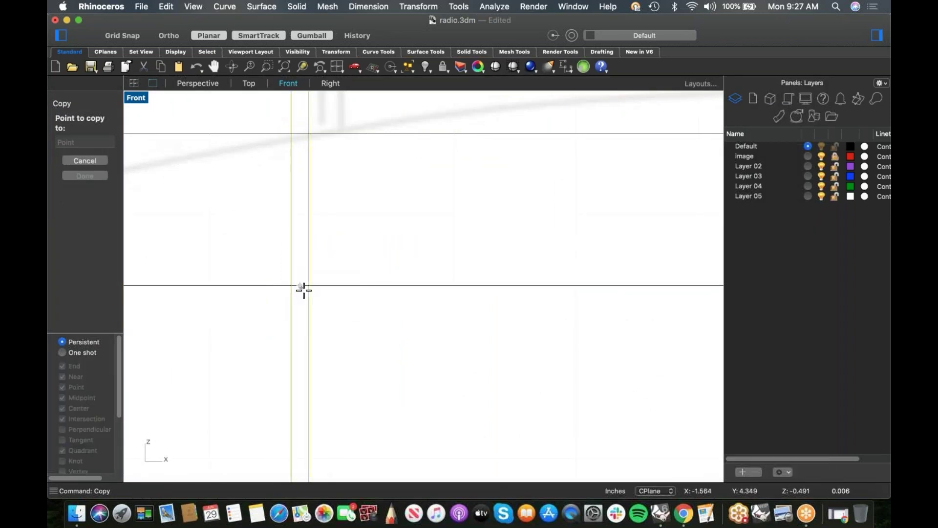
{"action": "scroll", "coordinate": [302, 289], "scroll_direction": "down", "scroll_amount": 3}
{"action": "scroll", "coordinate": [465, 298], "scroll_direction": "up", "scroll_amount": 3}
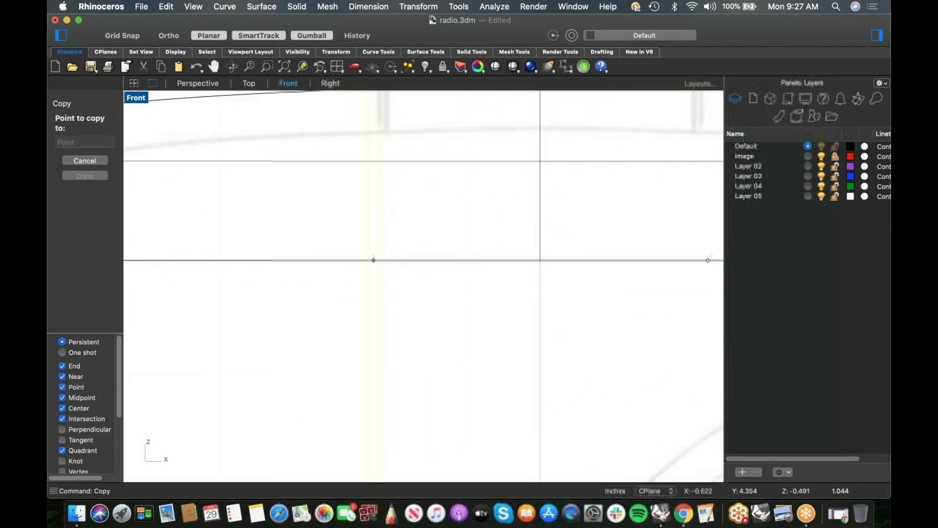
{"action": "left_click", "coordinate": [373, 260]}
{"action": "scroll", "coordinate": [630, 293], "scroll_direction": "down", "scroll_amount": 3}
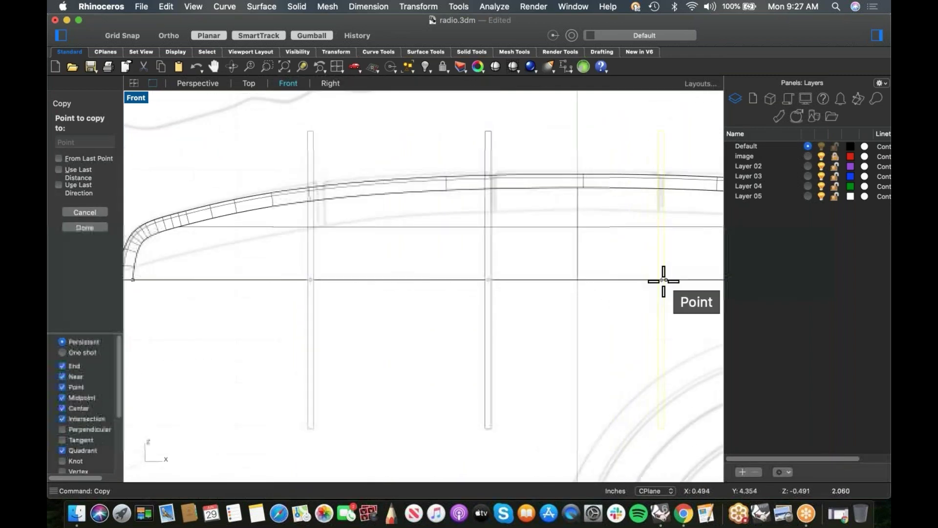
{"action": "left_click", "coordinate": [666, 280]}
{"action": "right_click_drag", "start_coordinate": [634, 299], "coordinate": [228, 284], "text": "shift"}
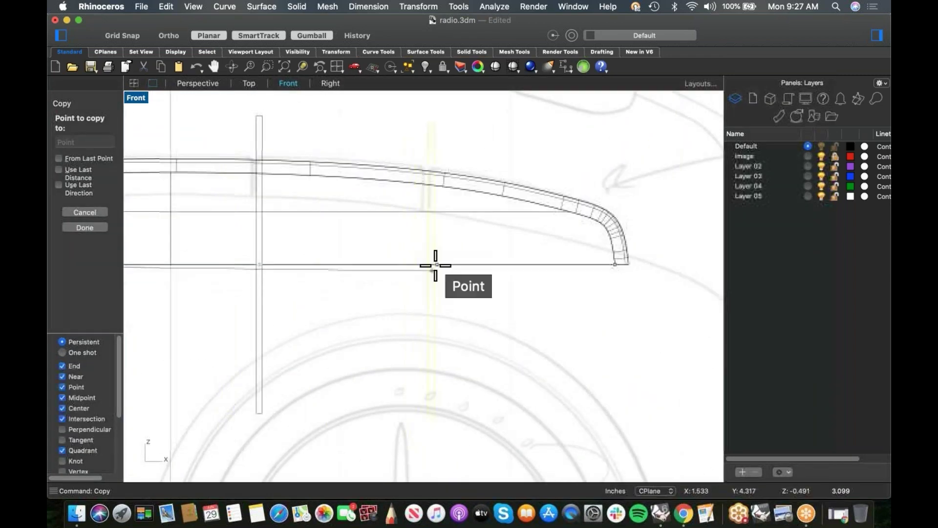
{"action": "left_click", "coordinate": [437, 264]}
{"action": "key", "text": "Return"}
{"action": "scroll", "coordinate": [478, 299], "scroll_direction": "down", "scroll_amount": 6}
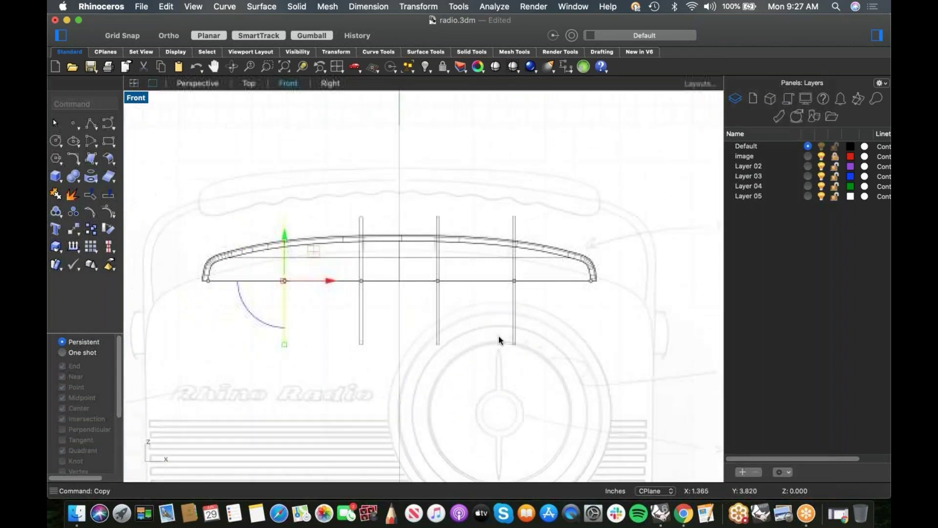
Step: Extrude all four thin rectangles along the depth direction through the whole button solid
{"action": "type", "text": "p"}
{"action": "key", "text": "Return"}
{"action": "right_click_drag", "start_coordinate": [492, 360], "coordinate": [563, 362]}
{"action": "left_click", "coordinate": [472, 362]}
{"action": "left_click_drag", "start_coordinate": [427, 354], "coordinate": [272, 313], "text": "shift"}
{"action": "right_click", "coordinate": [309, 331]}
{"action": "left_click", "coordinate": [296, 324]}
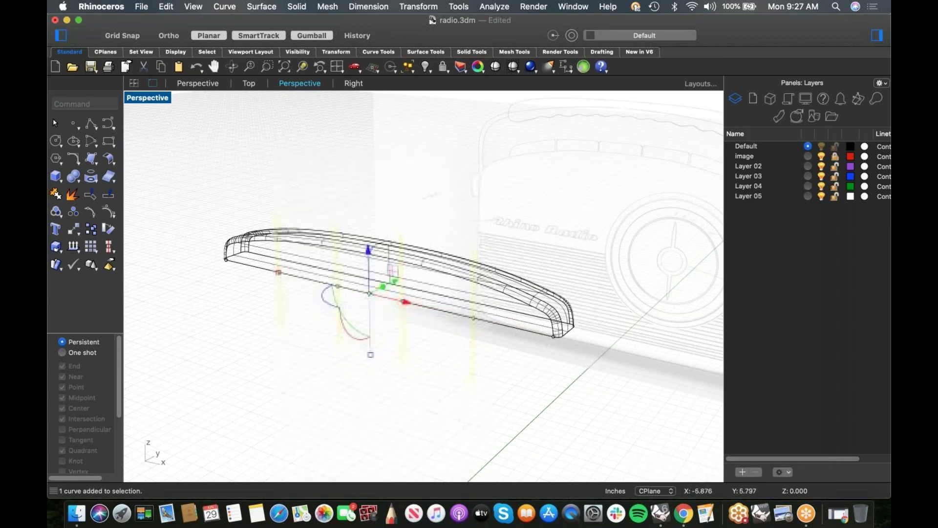
{"action": "right_click_drag", "start_coordinate": [307, 353], "coordinate": [286, 358]}
{"action": "left_click_drag", "start_coordinate": [382, 285], "coordinate": [469, 262]}
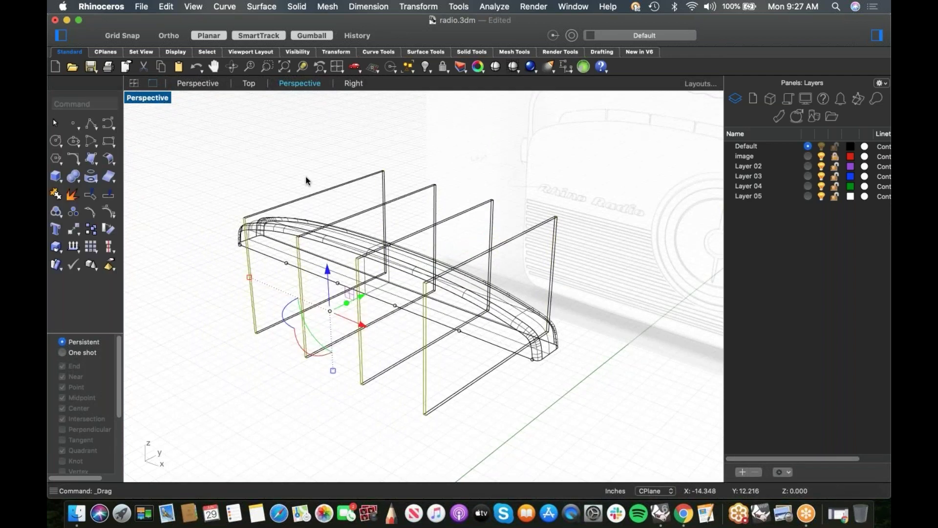
Step: Shade the perspective viewport and cap the open ends of the four extruded rectangles
{"action": "right_click", "coordinate": [302, 175]}
{"action": "left_click", "coordinate": [327, 189]}
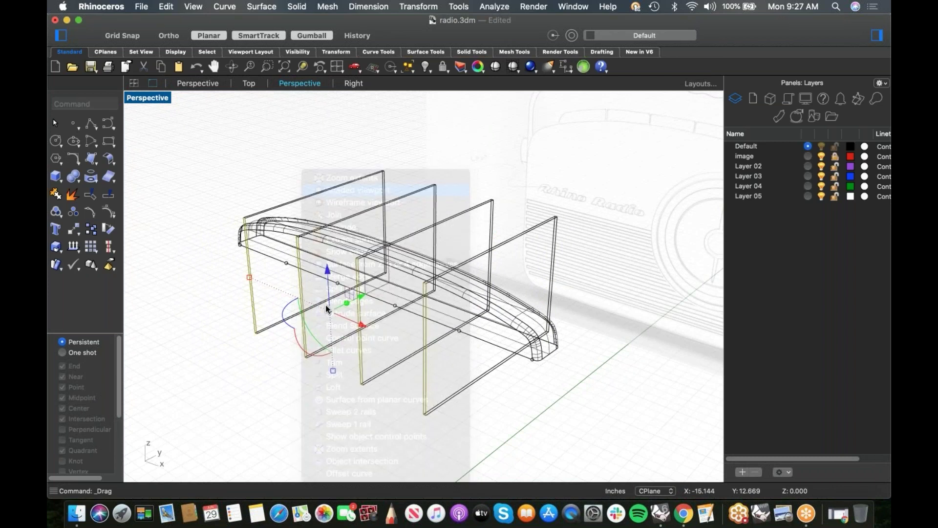
{"action": "right_click_drag", "start_coordinate": [292, 312], "coordinate": [393, 317]}
{"action": "left_click_drag", "start_coordinate": [589, 332], "coordinate": [266, 388]}
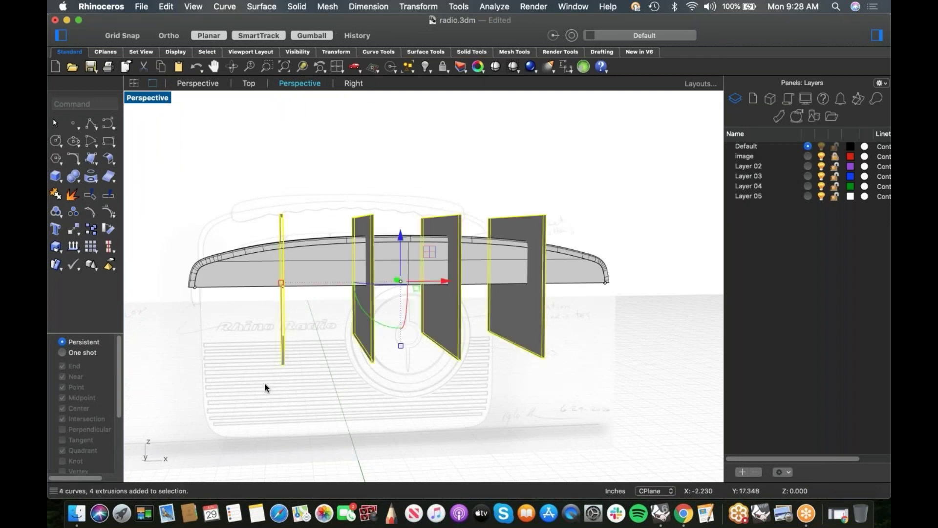
{"action": "type", "text": "ap"}
{"action": "key", "text": "Return"}
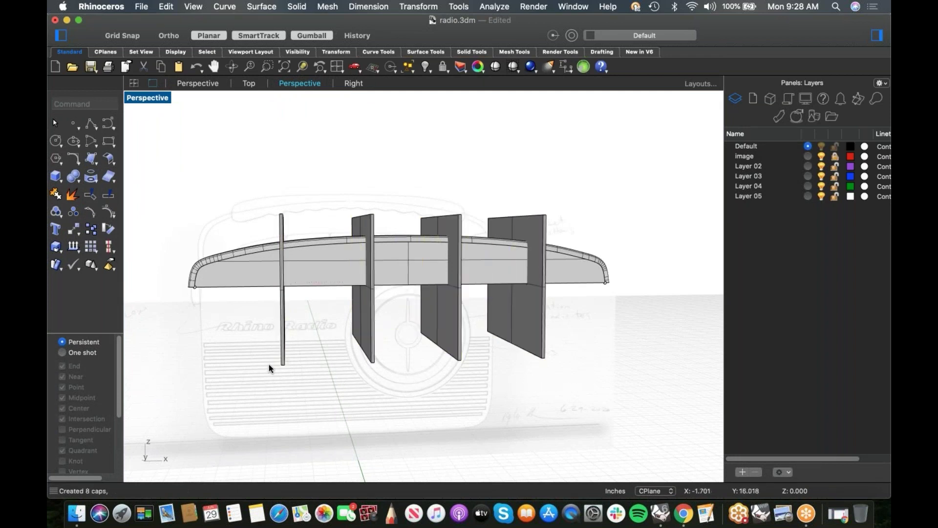
Step: Subtract the four thin slabs from the preset button solid with Boolean difference
{"action": "left_click", "coordinate": [78, 181]}
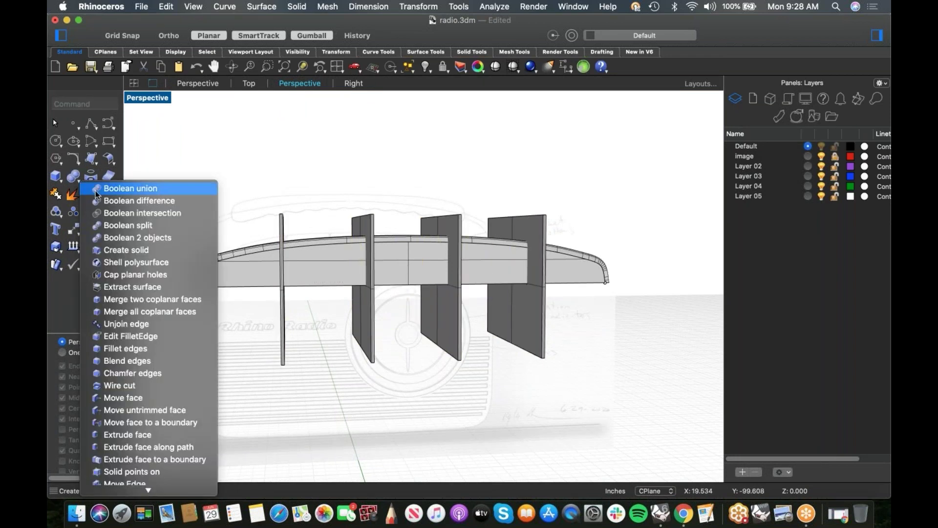
{"action": "left_click", "coordinate": [113, 200]}
{"action": "left_click", "coordinate": [230, 268]}
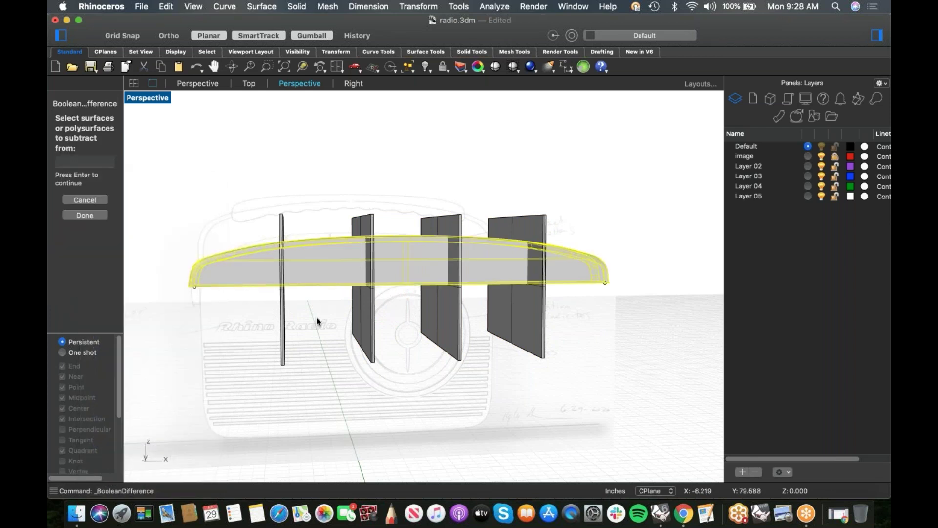
{"action": "left_click_drag", "start_coordinate": [580, 349], "coordinate": [126, 401]}
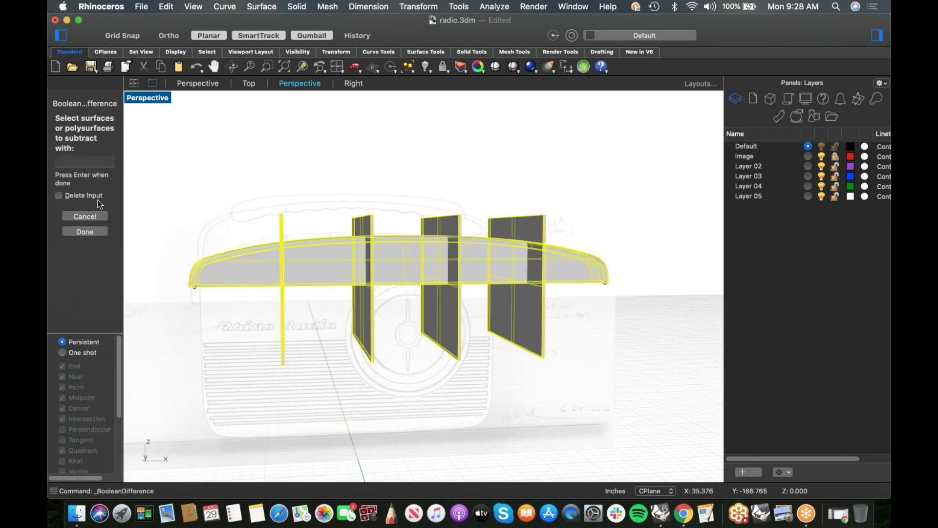
{"action": "key", "text": "Return"}
Step: Start an edge blend on the divided button solid with a next radius of 0.06
{"action": "right_click_drag", "start_coordinate": [499, 376], "coordinate": [487, 347]}
{"action": "scroll", "coordinate": [432, 304], "scroll_direction": "up", "scroll_amount": 4}
{"action": "right_click_drag", "start_coordinate": [433, 306], "coordinate": [254, 281]}
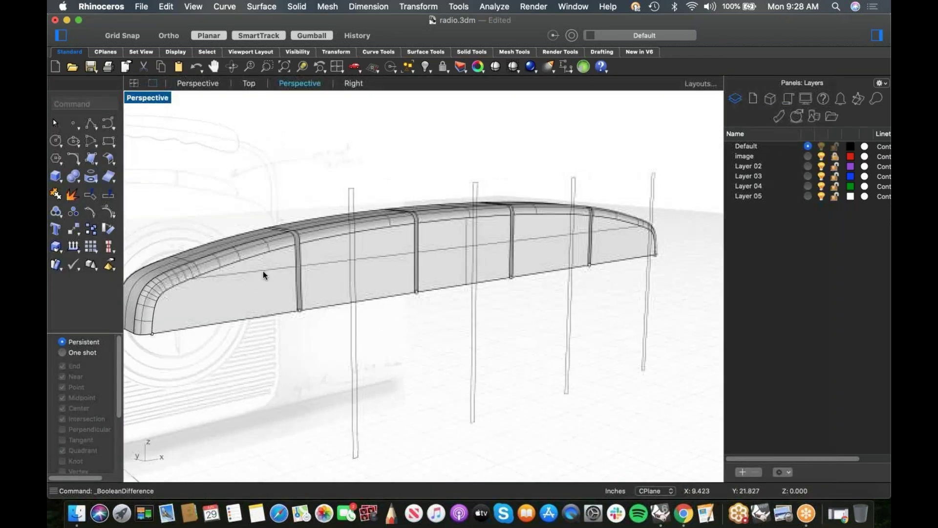
{"action": "scroll", "coordinate": [264, 271], "scroll_direction": "up", "scroll_amount": 5}
{"action": "right_click_drag", "start_coordinate": [319, 285], "coordinate": [344, 309], "text": "shift"}
{"action": "left_click", "coordinate": [78, 181]}
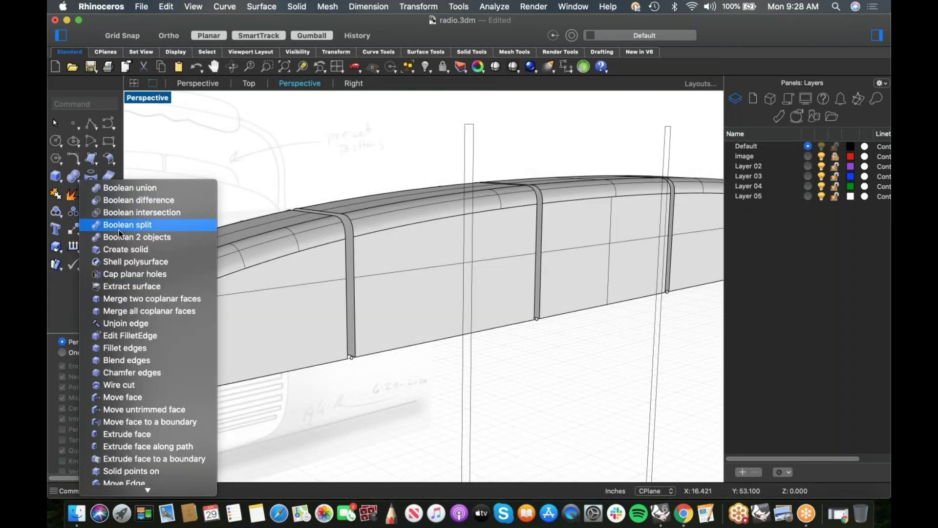
{"action": "left_click", "coordinate": [137, 361]}
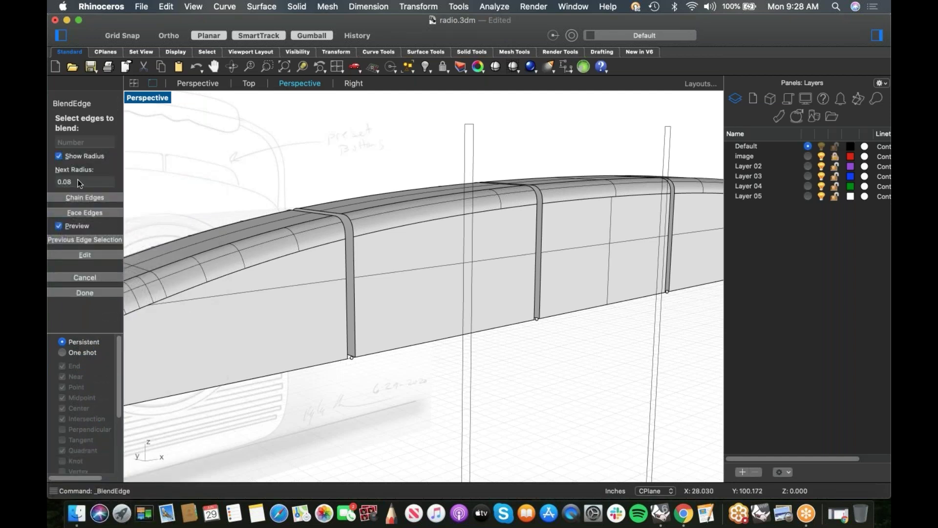
{"action": "left_click", "coordinate": [79, 181]}
{"action": "type", "text": ".06"}
{"action": "key", "text": "Return"}
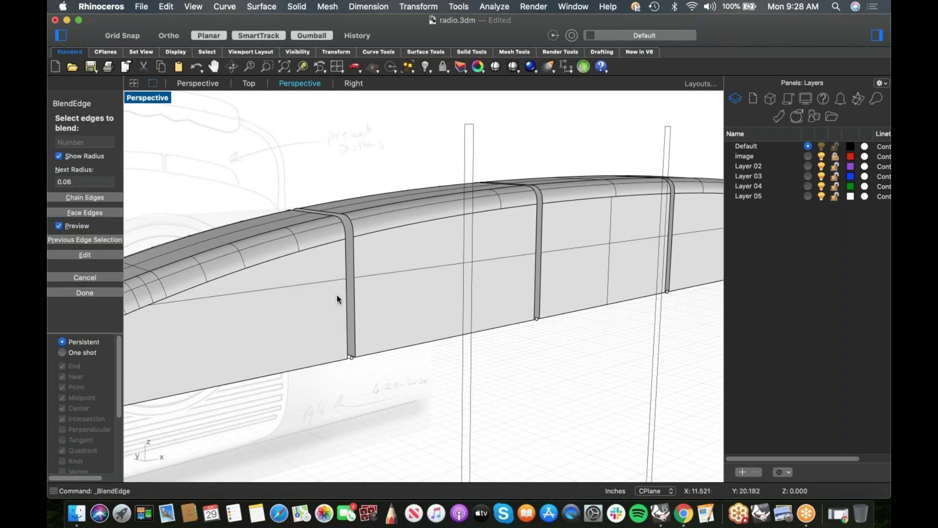
Step: Select the edges along all four button gaps for the blend, leave out the bottom edges, and accept the selection
{"action": "scroll", "coordinate": [342, 292], "scroll_direction": "down", "scroll_amount": 5}
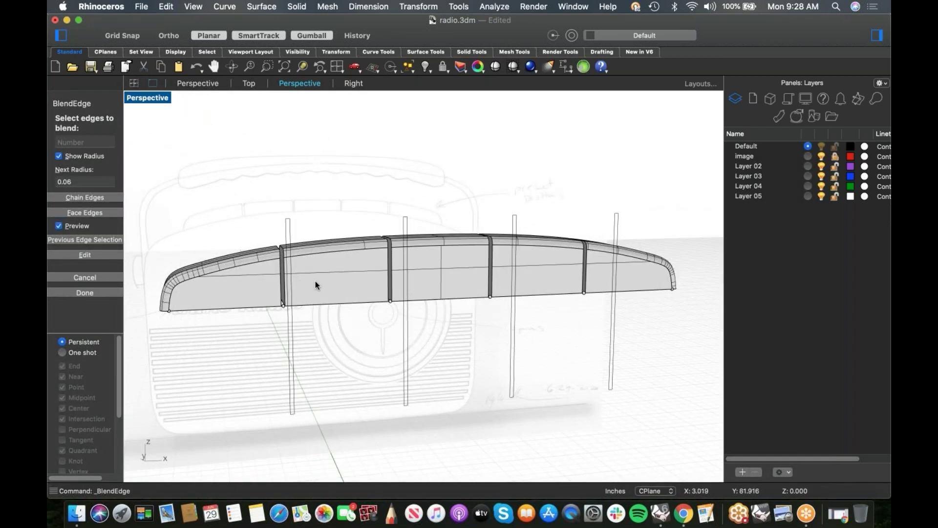
{"action": "left_click", "coordinate": [281, 264]}
{"action": "left_click", "coordinate": [390, 266]}
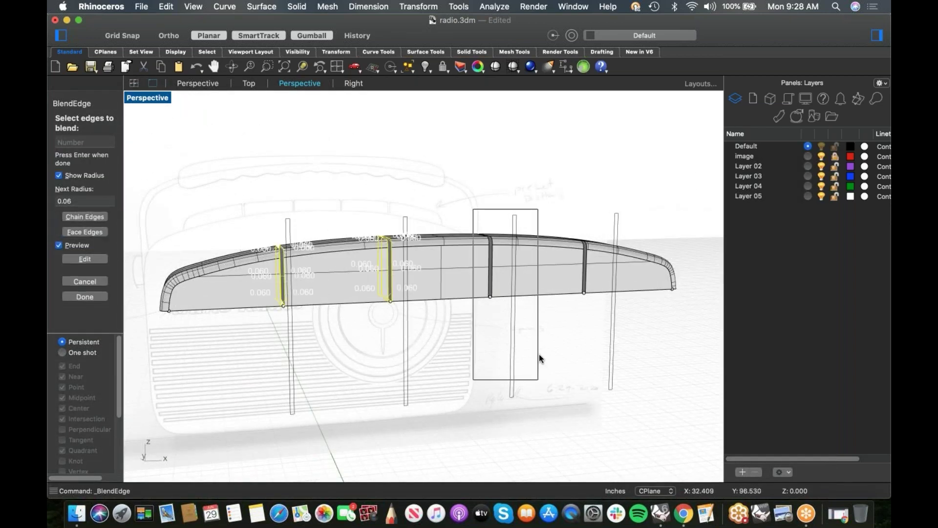
{"action": "left_click", "coordinate": [490, 266]}
{"action": "left_click", "coordinate": [584, 269]}
{"action": "scroll", "coordinate": [586, 293], "scroll_direction": "up", "scroll_amount": 10}
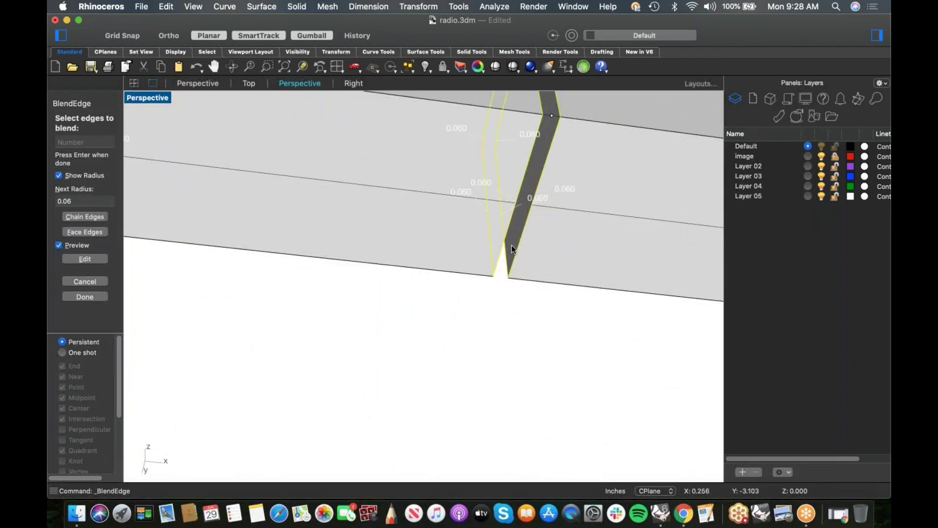
{"action": "left_click", "coordinate": [518, 247], "text": "super"}
{"action": "scroll", "coordinate": [409, 272], "scroll_direction": "down", "scroll_amount": 10}
{"action": "left_click", "coordinate": [389, 252], "text": "super"}
{"action": "left_click", "coordinate": [379, 256], "text": "super"}
{"action": "right_click_drag", "start_coordinate": [201, 294], "coordinate": [223, 299], "text": "shift"}
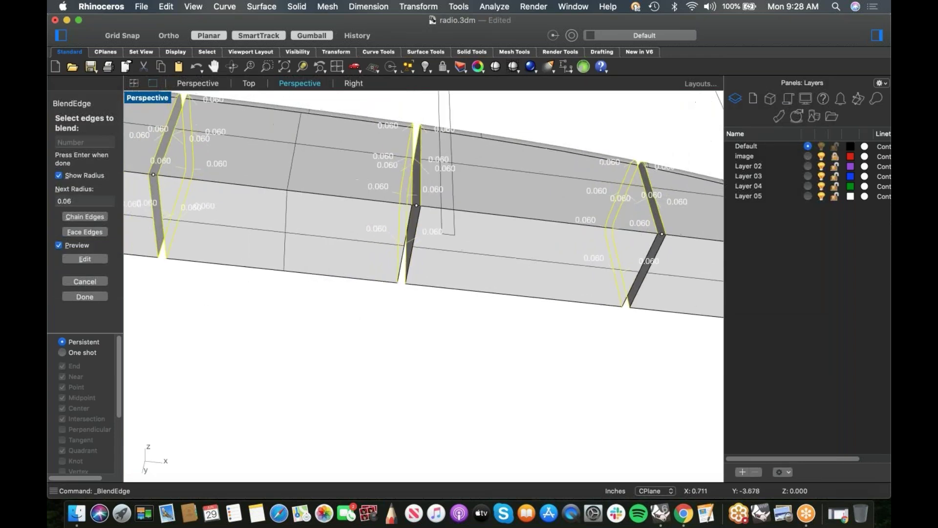
{"action": "scroll", "coordinate": [307, 268], "scroll_direction": "right", "scroll_amount": 5}
{"action": "right_click_drag", "start_coordinate": [307, 250], "coordinate": [337, 288]}
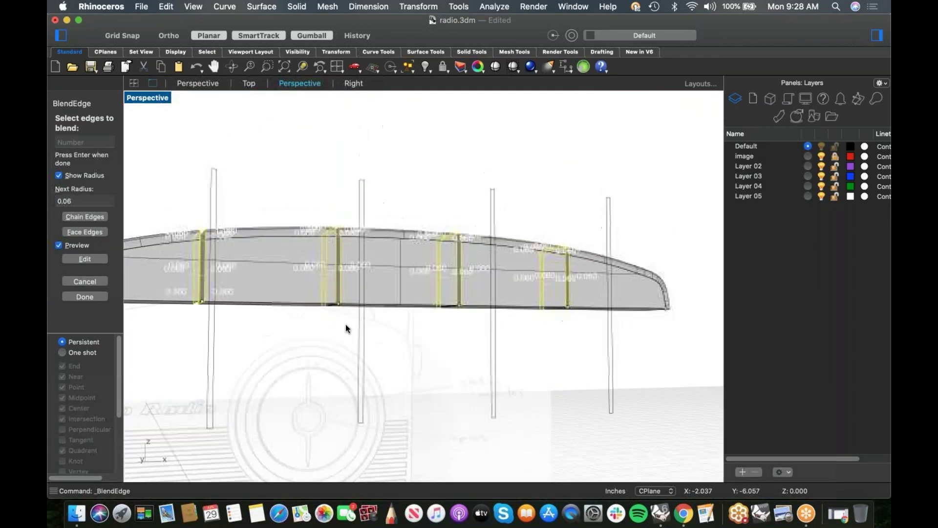
{"action": "right_click_drag", "start_coordinate": [345, 328], "coordinate": [394, 213]}
{"action": "scroll", "coordinate": [395, 213], "scroll_direction": "up", "scroll_amount": 5}
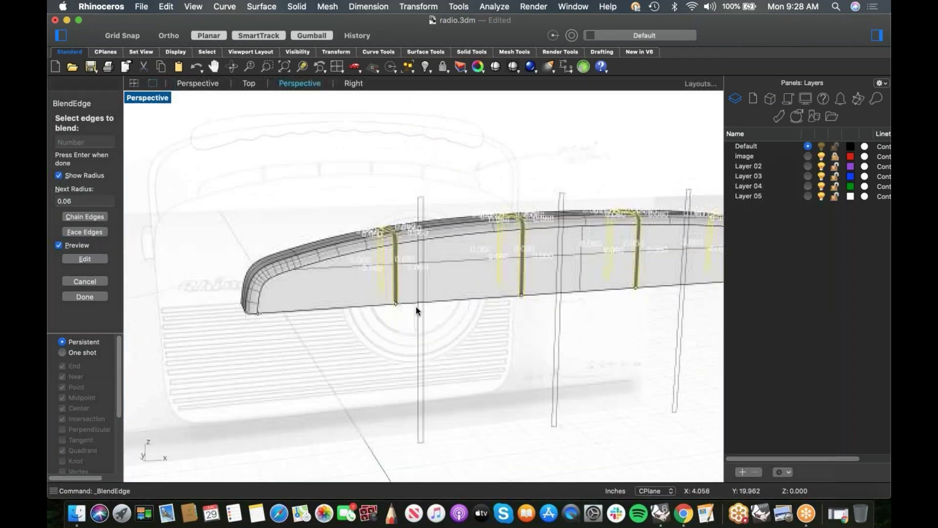
{"action": "right_click_drag", "start_coordinate": [416, 306], "coordinate": [384, 307]}
{"action": "key", "text": "Return"}
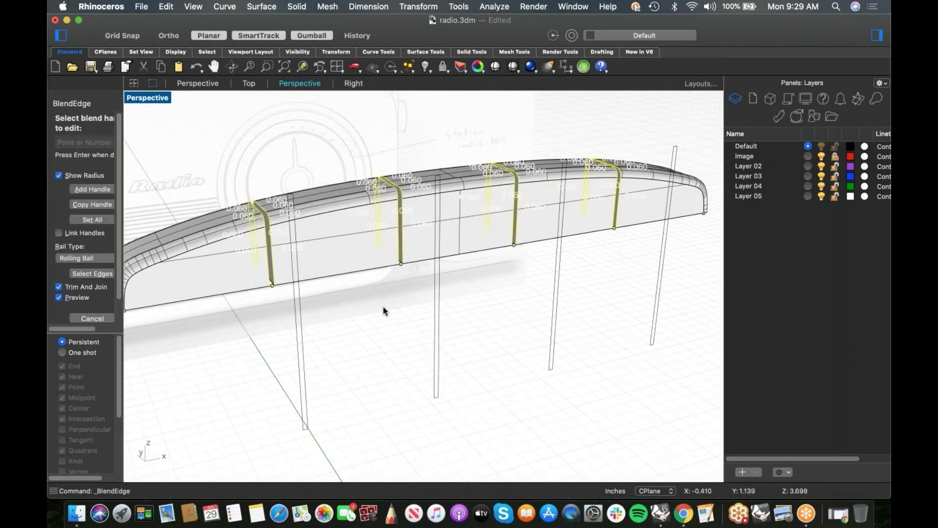
Step: Set all blend handles to a radius of 0.02 and apply the blend to the button gap edges
{"action": "right_click_drag", "start_coordinate": [383, 306], "coordinate": [493, 293]}
{"action": "scroll", "coordinate": [506, 197], "scroll_direction": "up", "scroll_amount": 7}
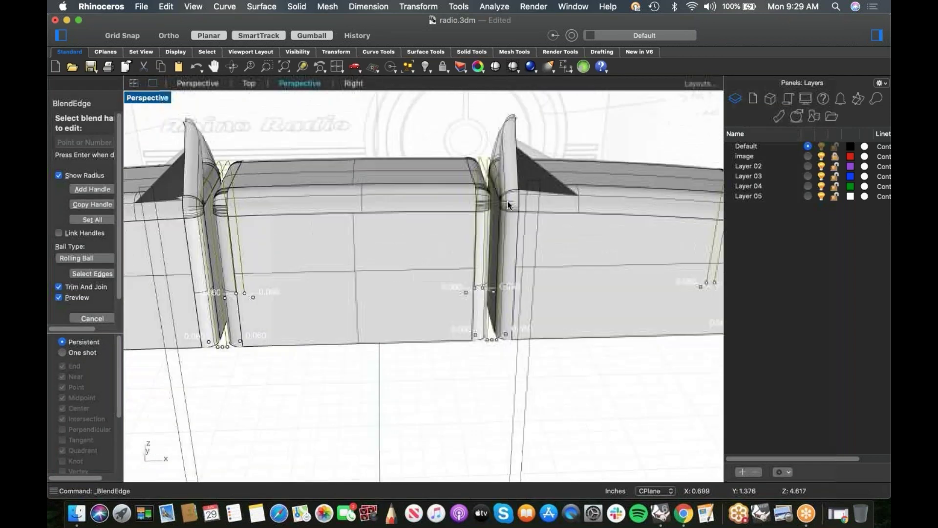
{"action": "scroll", "coordinate": [507, 198], "scroll_direction": "down", "scroll_amount": 5}
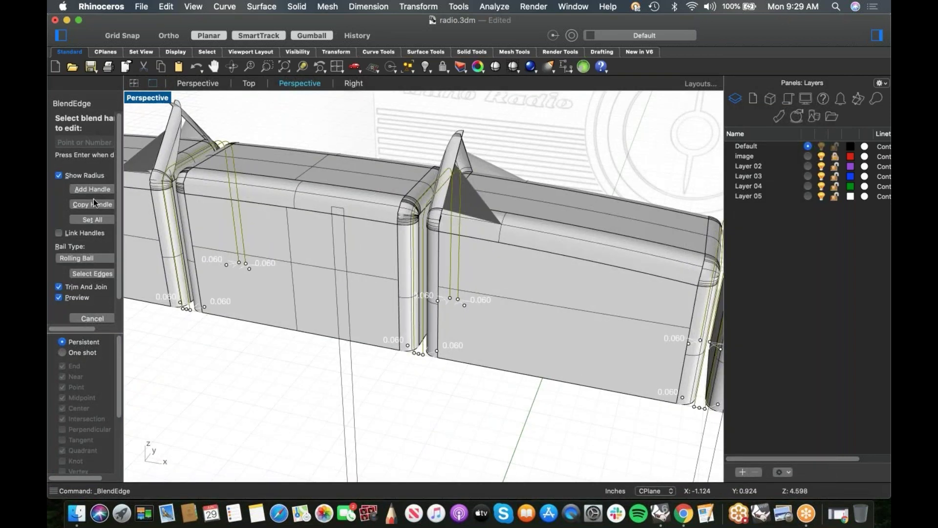
{"action": "left_click", "coordinate": [92, 220]}
{"action": "left_click_drag", "start_coordinate": [87, 141], "coordinate": [58, 142]}
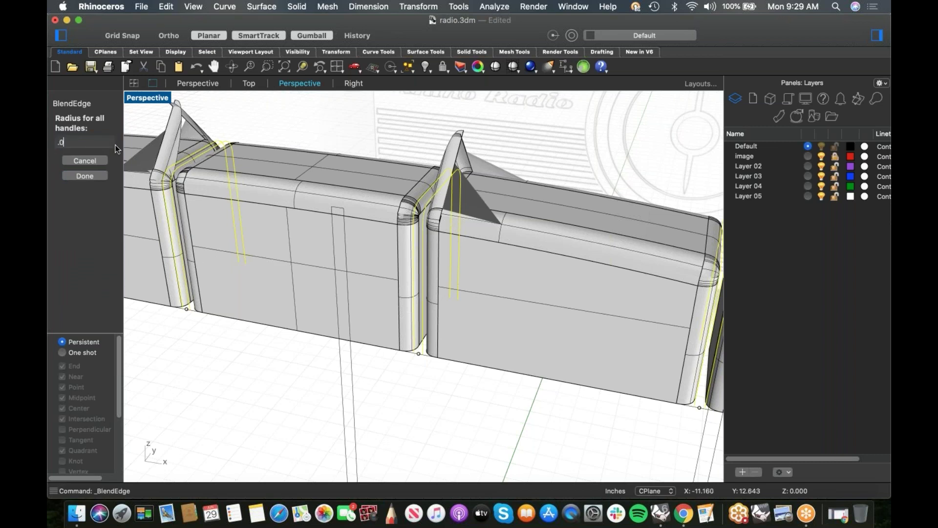
{"action": "key", "text": "Return"}
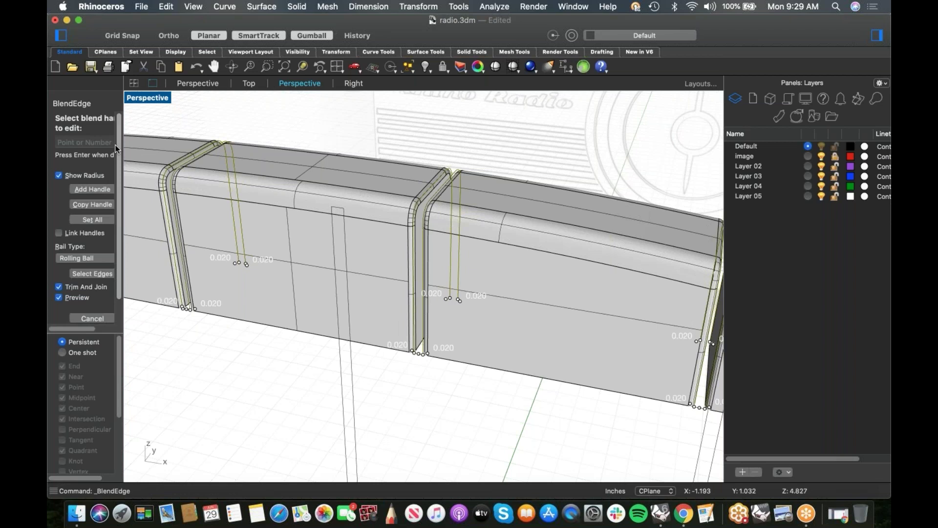
{"action": "scroll", "coordinate": [343, 254], "scroll_direction": "down", "scroll_amount": 3}
{"action": "right_click_drag", "start_coordinate": [303, 245], "coordinate": [430, 331]}
{"action": "key", "text": "Return"}
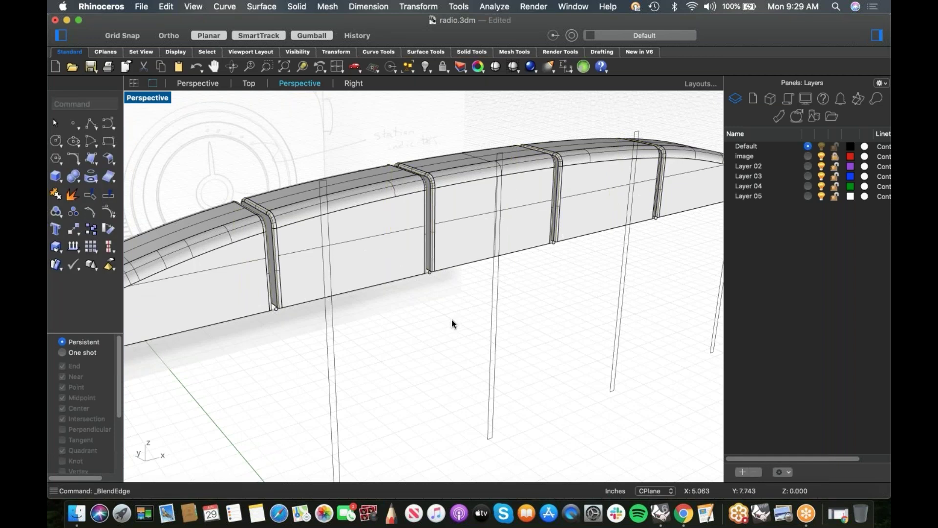
Step: Show the hidden radio body parts again together with the buttons
{"action": "scroll", "coordinate": [452, 319], "scroll_direction": "down", "scroll_amount": 6}
{"action": "right_click_drag", "start_coordinate": [484, 320], "coordinate": [440, 308]}
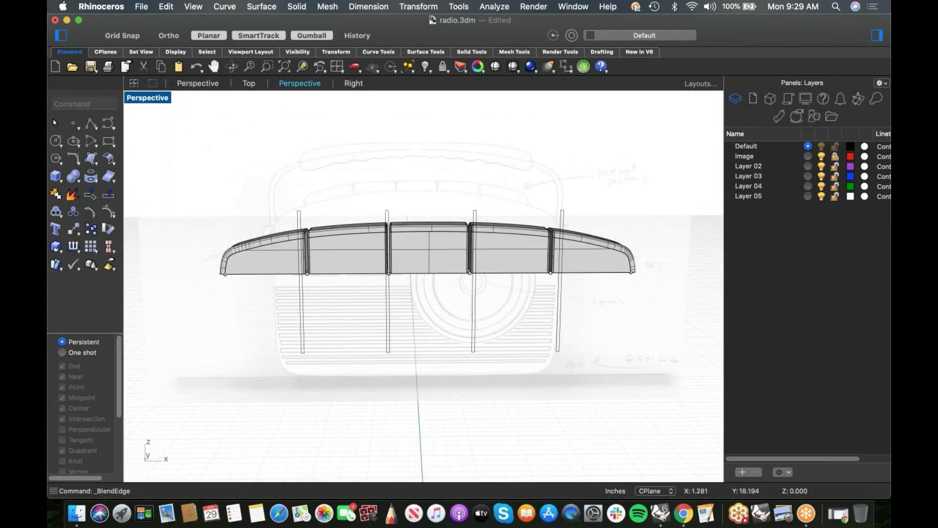
{"action": "key", "text": "super+alt+h"}
{"action": "right_click_drag", "start_coordinate": [280, 218], "coordinate": [464, 157]}
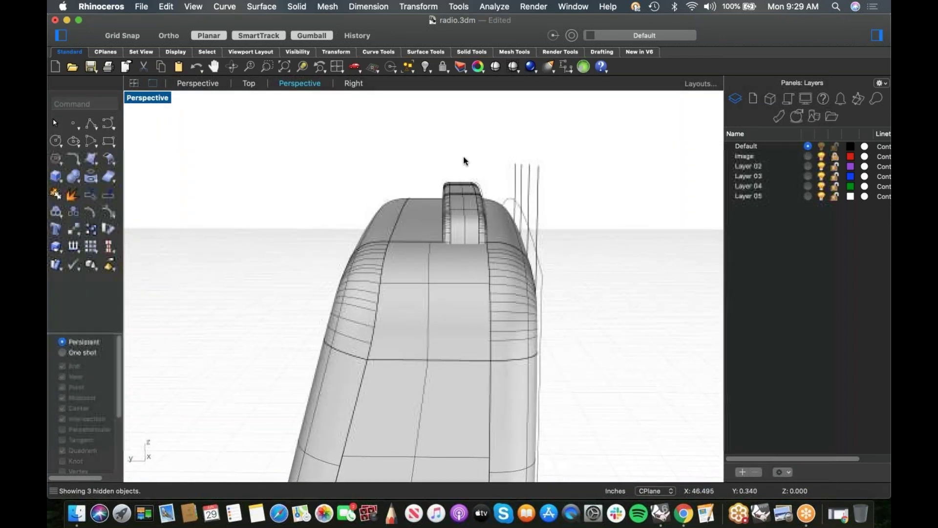
Step: Select the preset buttons and move them along the depth direction towards the front of the radio body
{"action": "left_click", "coordinate": [461, 201]}
{"action": "left_click", "coordinate": [374, 218], "text": "super"}
{"action": "right_click_drag", "start_coordinate": [389, 200], "coordinate": [443, 219]}
{"action": "scroll", "coordinate": [453, 226], "scroll_direction": "up", "scroll_amount": 5}
{"action": "left_click_drag", "start_coordinate": [475, 223], "coordinate": [471, 226]}
{"action": "left_click_drag", "start_coordinate": [402, 222], "coordinate": [434, 222]}
{"action": "left_click", "coordinate": [555, 165]}
Step: In the top view, draw a rounded rectangle about 5.4 by 0.44 inches around the button row, with corners rounded slightly
{"action": "scroll", "coordinate": [554, 164], "scroll_direction": "down", "scroll_amount": 4}
{"action": "right_click_drag", "start_coordinate": [503, 180], "coordinate": [436, 275]}
{"action": "scroll", "coordinate": [436, 275], "scroll_direction": "up", "scroll_amount": 3}
{"action": "type", "text": "top"}
{"action": "key", "text": "Return"}
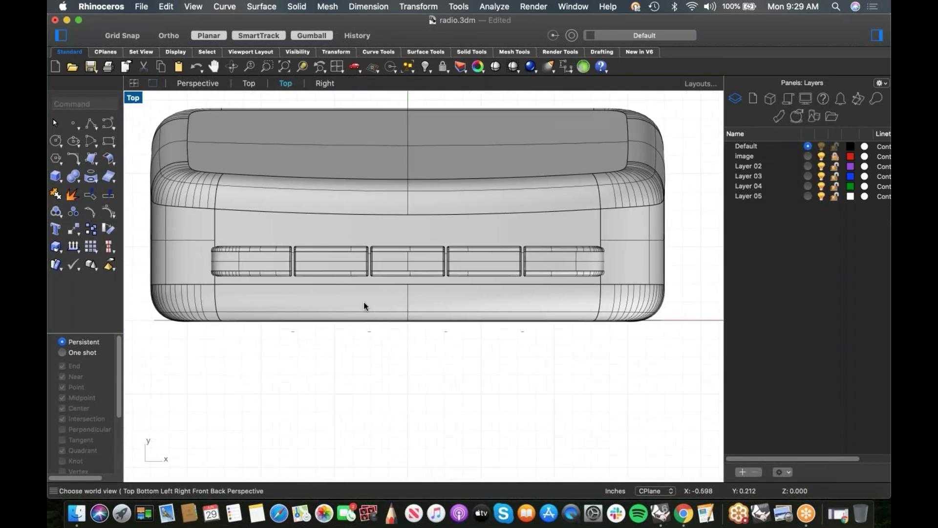
{"action": "left_click", "coordinate": [111, 142]}
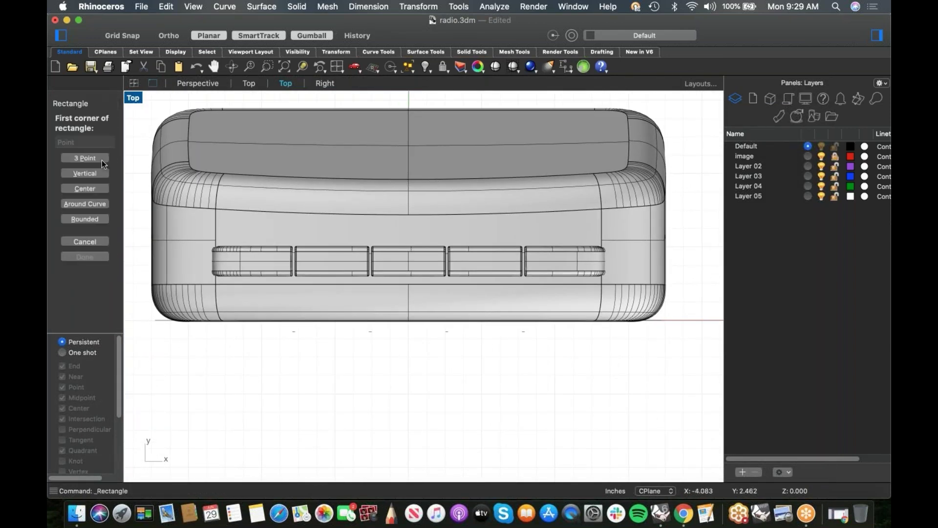
{"action": "left_click", "coordinate": [95, 220]}
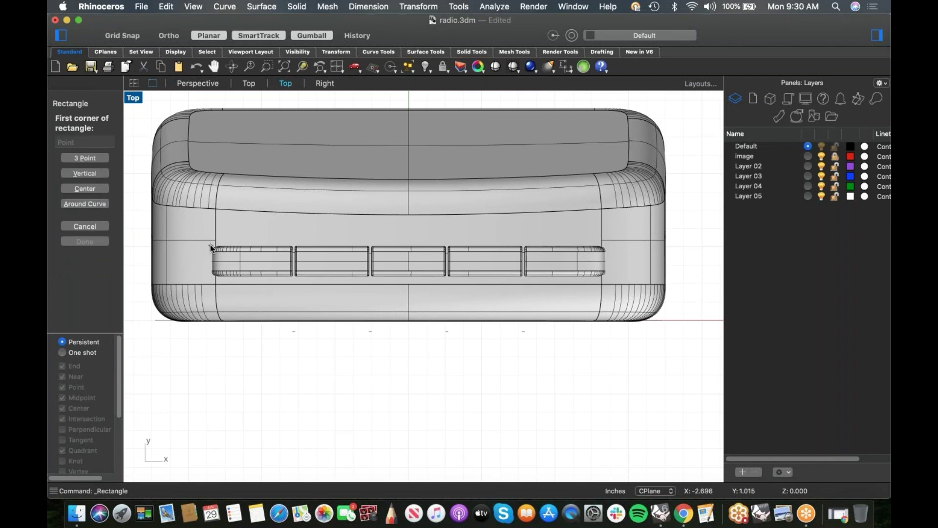
{"action": "left_click", "coordinate": [211, 244]}
{"action": "scroll", "coordinate": [605, 278], "scroll_direction": "up", "scroll_amount": 5}
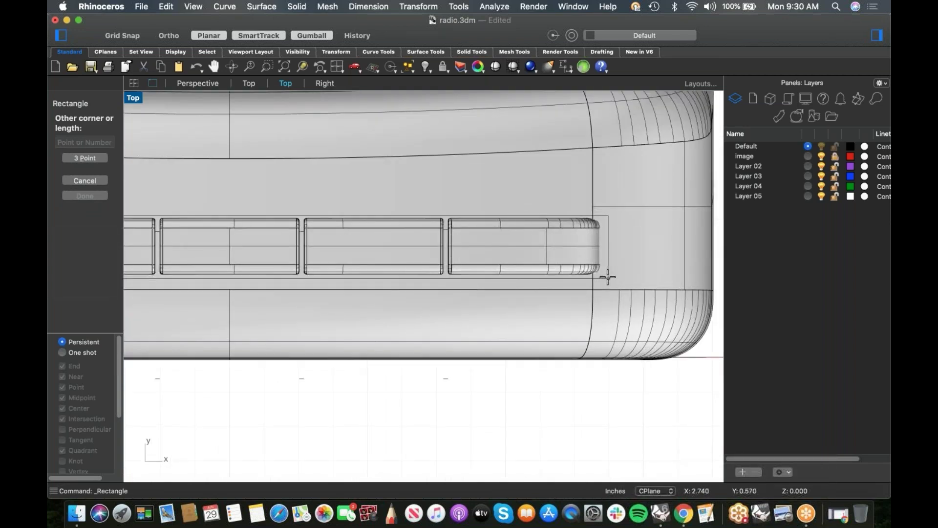
{"action": "left_click", "coordinate": [608, 277]}
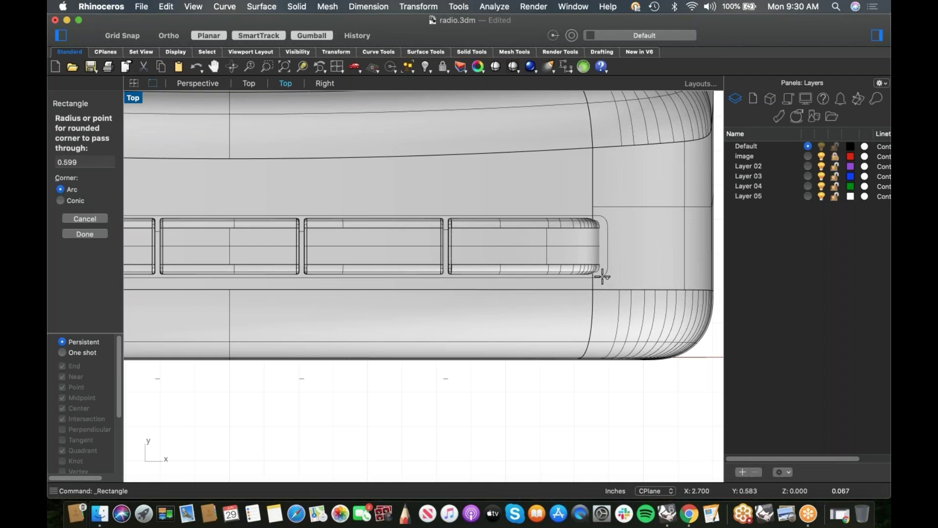
{"action": "left_click", "coordinate": [603, 276]}
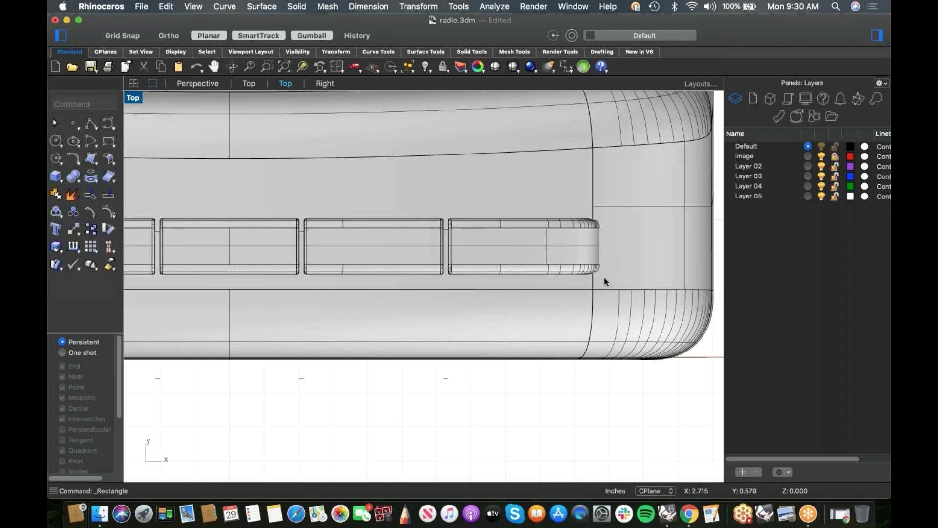
Step: Display the top viewport in wireframe
{"action": "scroll", "coordinate": [559, 302], "scroll_direction": "down", "scroll_amount": 7}
{"action": "right_click_drag", "start_coordinate": [560, 308], "coordinate": [584, 276]}
{"action": "middle_click", "coordinate": [439, 309]}
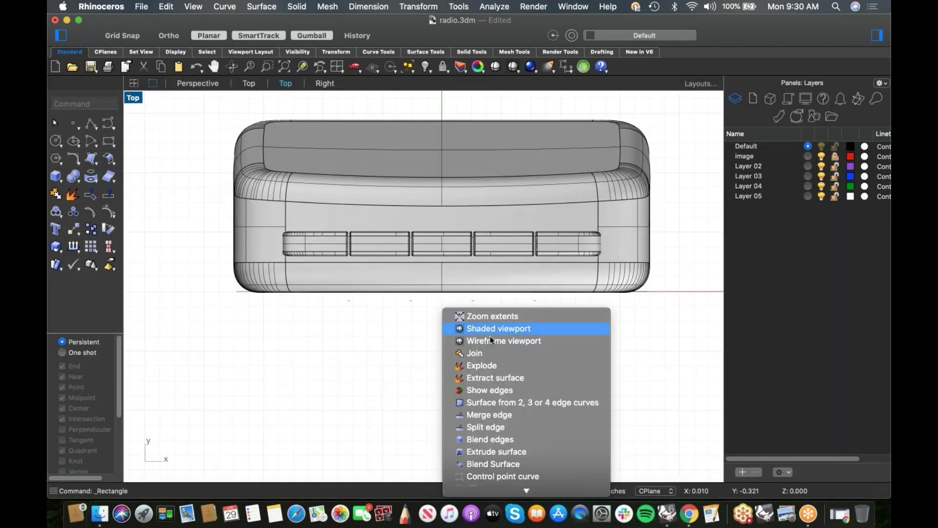
{"action": "left_click", "coordinate": [503, 340]}
Step: Move the rounded rectangle so that it sits centred around the row of five buttons
{"action": "scroll", "coordinate": [587, 268], "scroll_direction": "up", "scroll_amount": 3}
{"action": "left_click", "coordinate": [625, 238]}
{"action": "scroll", "coordinate": [553, 266], "scroll_direction": "down", "scroll_amount": 4}
{"action": "scroll", "coordinate": [360, 248], "scroll_direction": "up", "scroll_amount": 4}
{"action": "scroll", "coordinate": [421, 171], "scroll_direction": "up", "scroll_amount": 2}
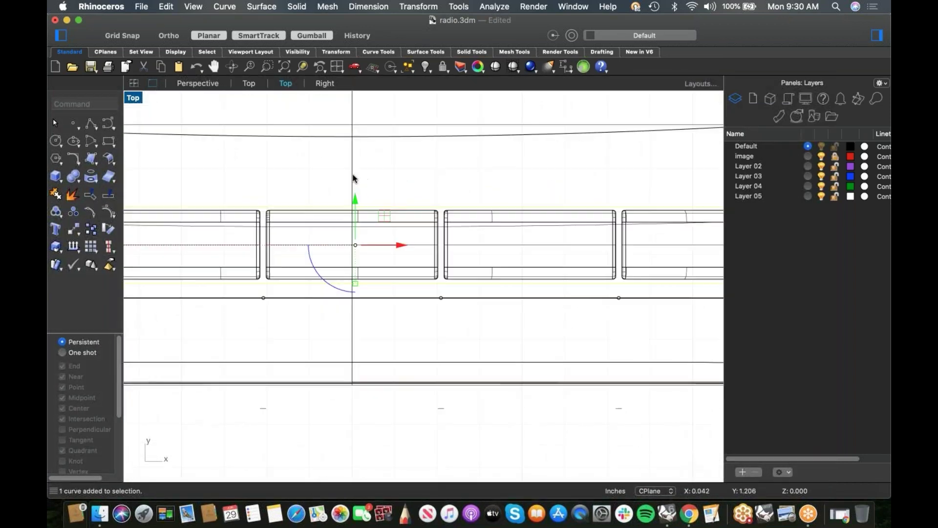
{"action": "left_click_drag", "start_coordinate": [354, 198], "coordinate": [358, 272]}
{"action": "key", "text": "super+z"}
{"action": "left_click_drag", "start_coordinate": [400, 246], "coordinate": [355, 383]}
{"action": "left_click", "coordinate": [400, 322]}
{"action": "scroll", "coordinate": [381, 283], "scroll_direction": "down", "scroll_amount": 6}
{"action": "right_click_drag", "start_coordinate": [369, 288], "coordinate": [413, 276]}
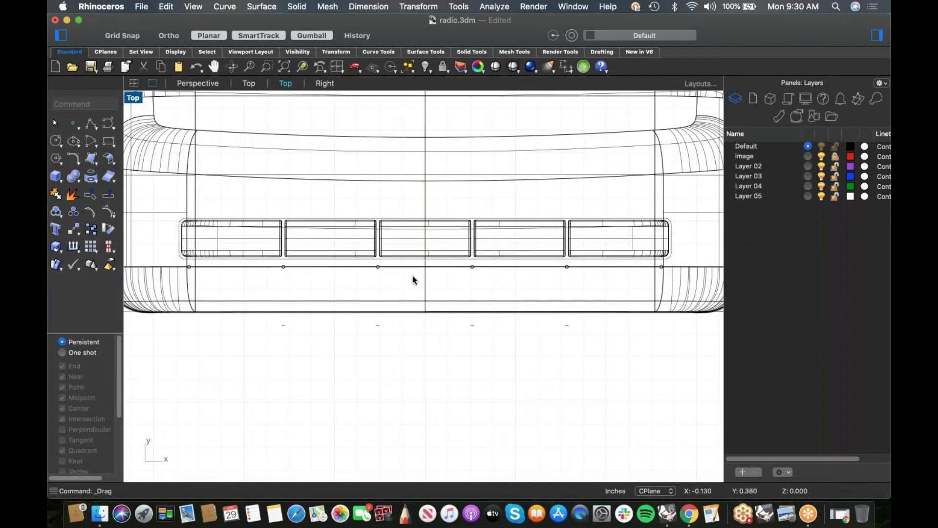
Step: In the perspective view, raise the rounded rectangle vertically from the ground plane to above the buttons
{"action": "key", "text": "ctrl+F4"}
{"action": "right_click_drag", "start_coordinate": [432, 272], "coordinate": [415, 274]}
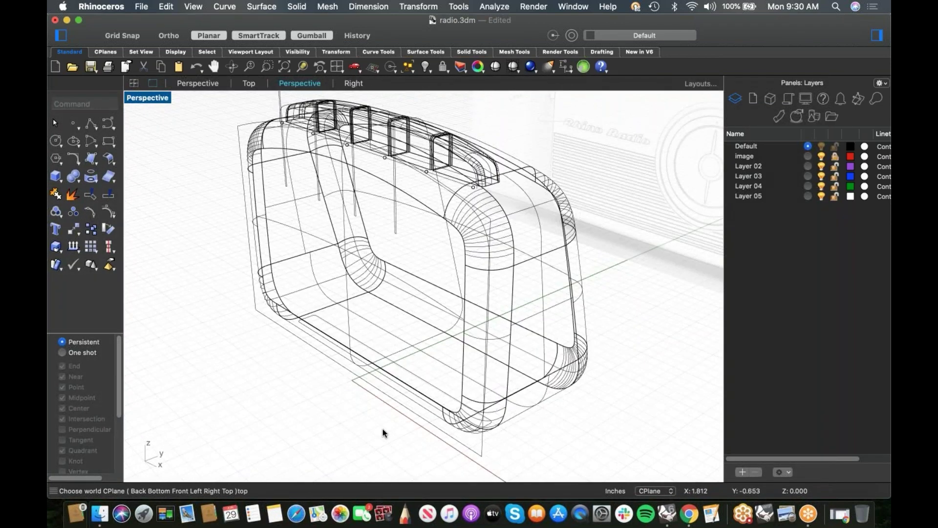
{"action": "scroll", "coordinate": [488, 420], "scroll_direction": "up", "scroll_amount": 5}
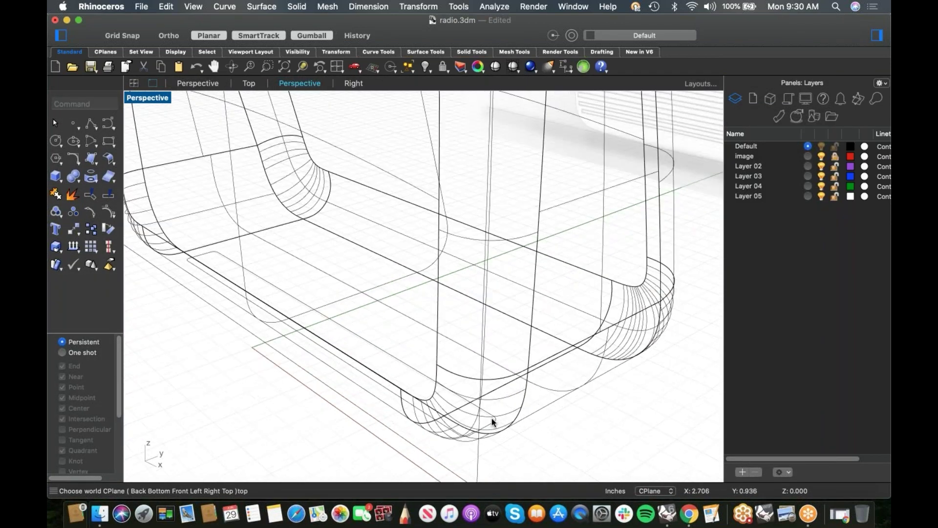
{"action": "left_click", "coordinate": [491, 424]}
{"action": "scroll", "coordinate": [448, 394], "scroll_direction": "down", "scroll_amount": 5}
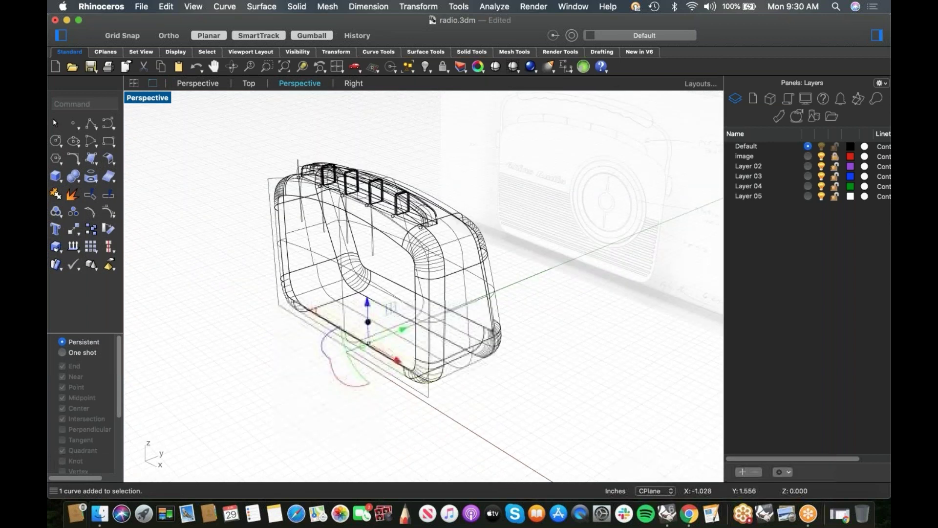
{"action": "left_click_drag", "start_coordinate": [389, 357], "coordinate": [383, 206]}
Step: Display the perspective viewport shaded
{"action": "scroll", "coordinate": [284, 225], "scroll_direction": "up", "scroll_amount": 3}
{"action": "left_click", "coordinate": [148, 96]}
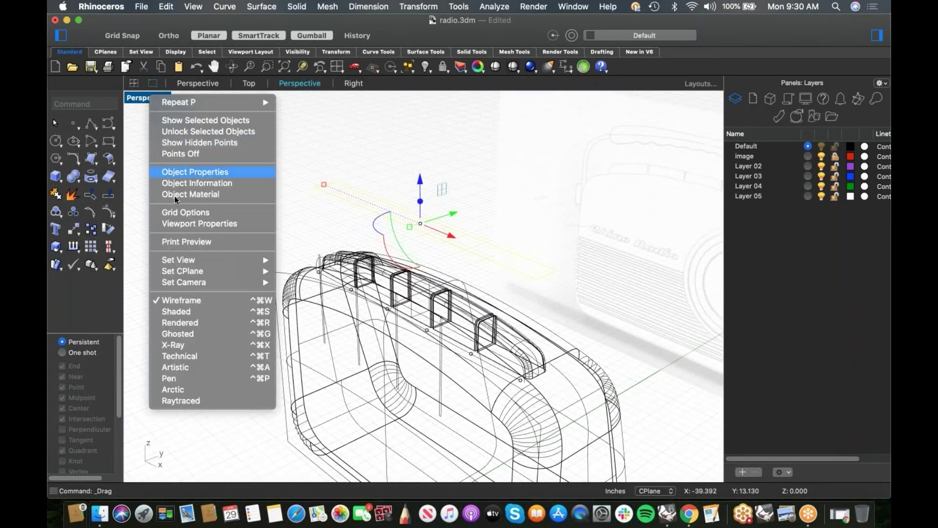
{"action": "left_click", "coordinate": [188, 309]}
{"action": "scroll", "coordinate": [432, 280], "scroll_direction": "up", "scroll_amount": 3}
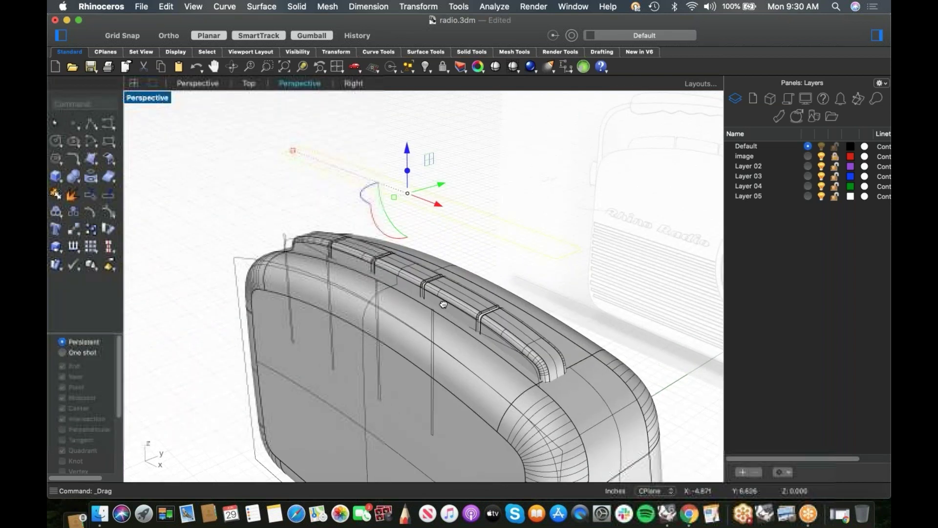
Step: Delete all curves in the model except the rounded rectangle above the buttons
{"action": "left_click", "coordinate": [535, 243]}
{"action": "type", "text": "SelCrv"}
{"action": "key", "text": "Return"}
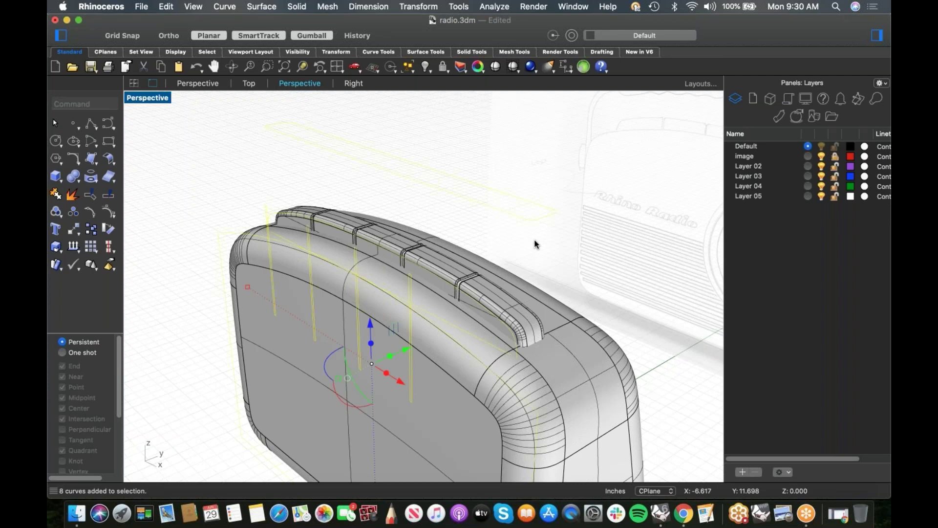
{"action": "left_click_drag", "start_coordinate": [583, 163], "coordinate": [535, 232]}
{"action": "key", "text": "Delete"}
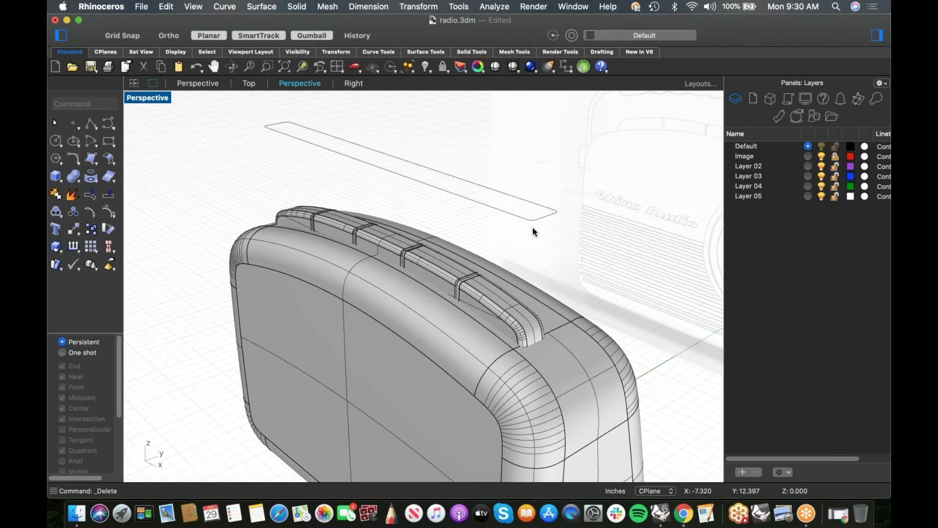
Step: Extrude the rounded rectangle straight down into the radio body and cap it into a closed solid
{"action": "left_click", "coordinate": [526, 220]}
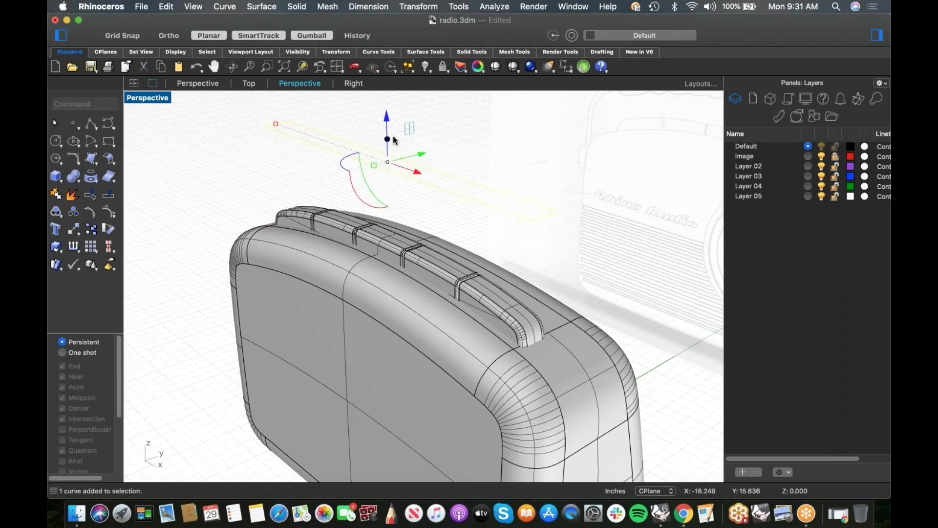
{"action": "left_click_drag", "start_coordinate": [389, 140], "coordinate": [380, 319]}
{"action": "left_click", "coordinate": [596, 238]}
{"action": "left_click", "coordinate": [515, 256]}
{"action": "type", "text": "Cap"}
{"action": "key", "text": "Return"}
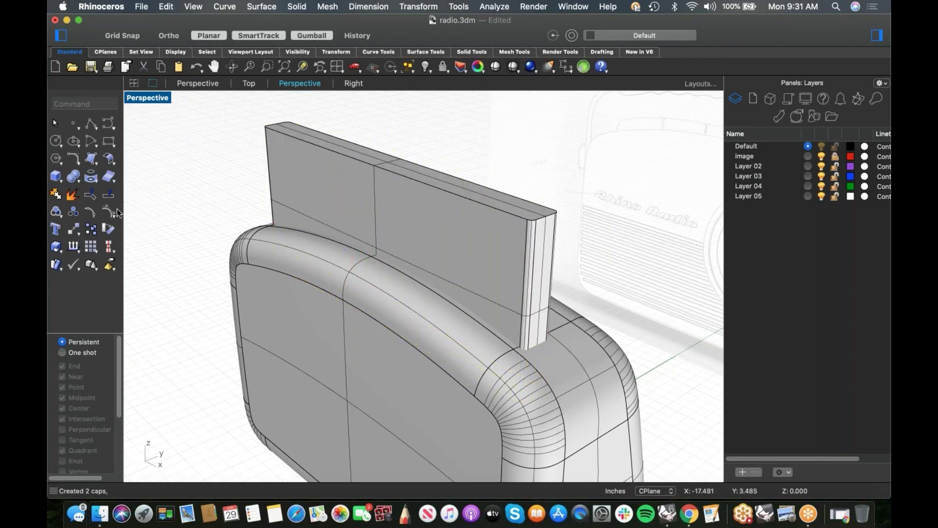
Step: Subtract the radio body from the extruded block with Boolean Difference, keeping the body by turning off Delete Input
{"action": "left_click", "coordinate": [78, 183]}
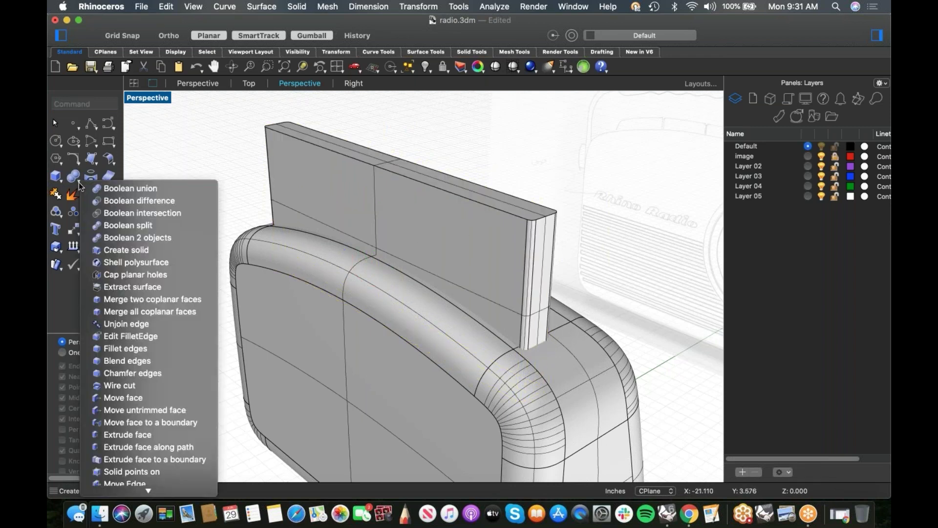
{"action": "left_click", "coordinate": [103, 200]}
{"action": "left_click", "coordinate": [342, 187]}
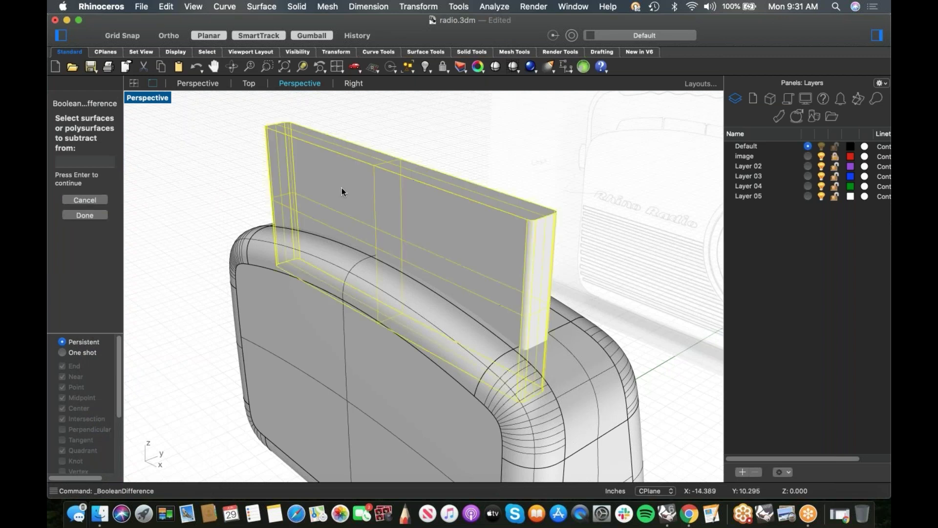
{"action": "key", "text": "Return"}
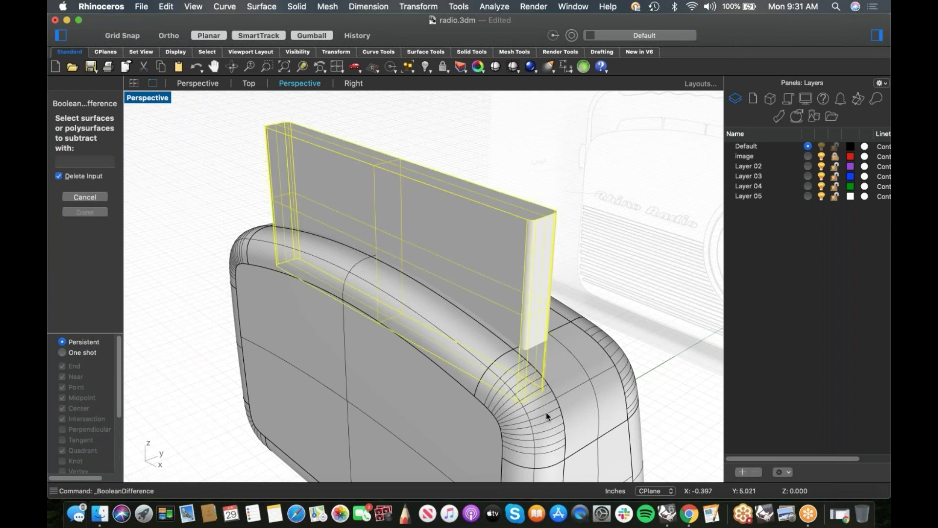
{"action": "left_click", "coordinate": [546, 412]}
{"action": "left_click", "coordinate": [64, 195]}
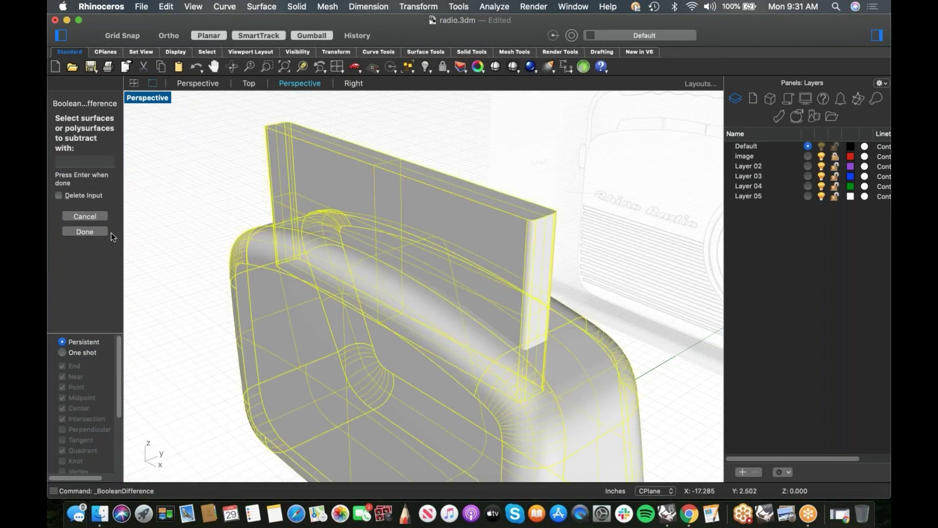
{"action": "key", "text": "Return"}
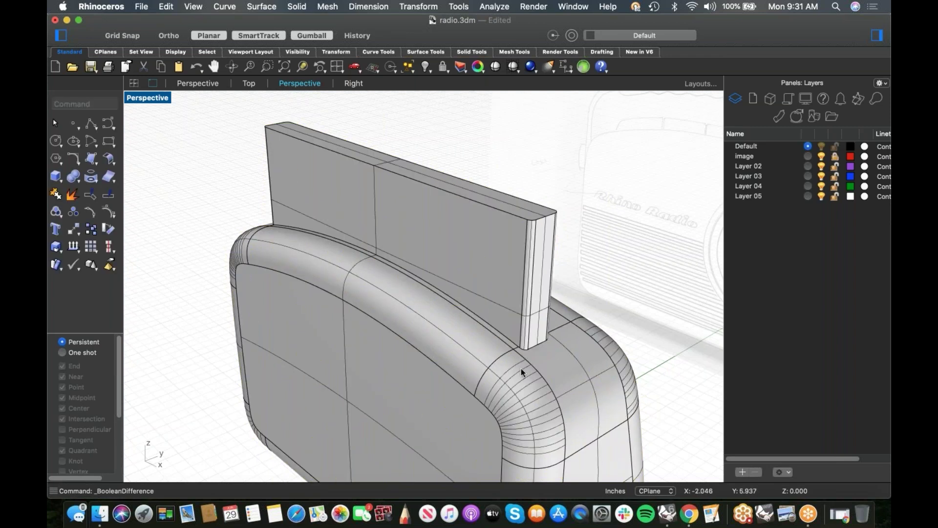
Step: Lower the trimmed block slightly along Z so that its curved underside sinks into the body's top surface
{"action": "left_click", "coordinate": [533, 319]}
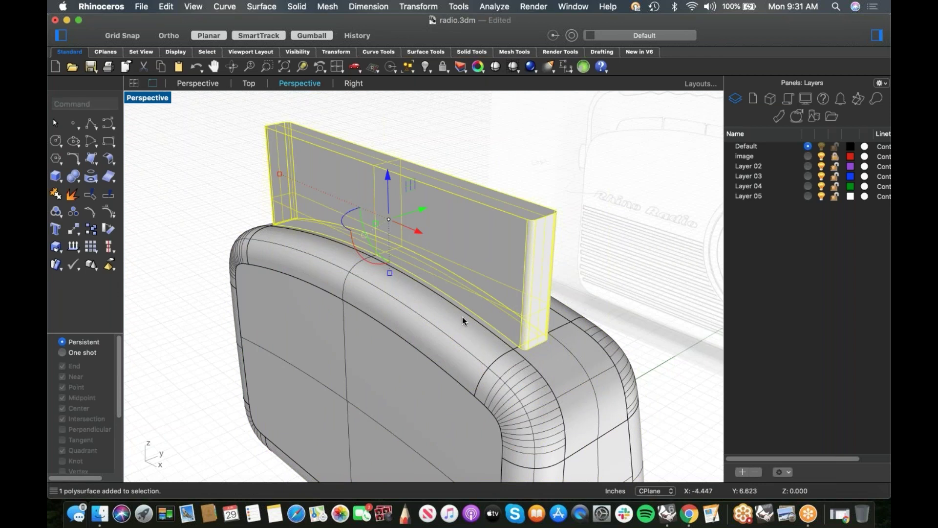
{"action": "left_click", "coordinate": [388, 176]}
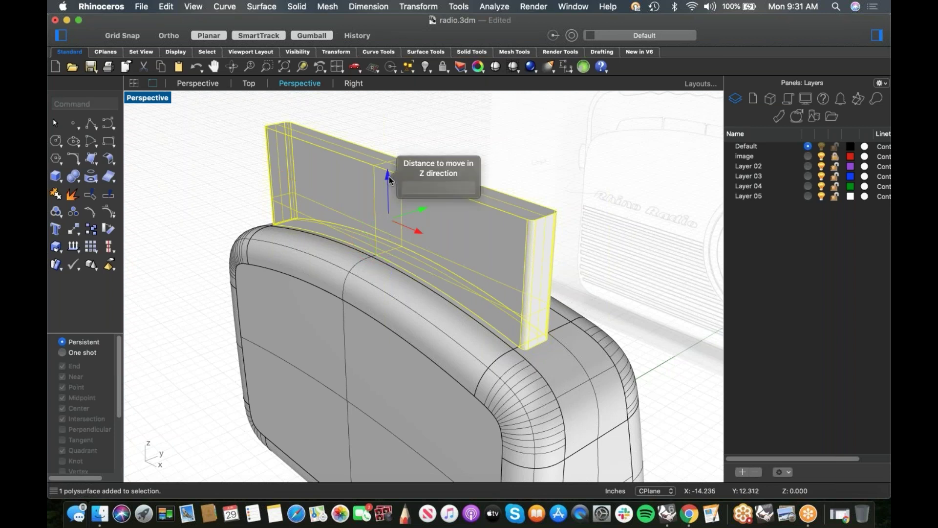
{"action": "left_click", "coordinate": [405, 143]}
{"action": "left_click", "coordinate": [386, 174]}
{"action": "left_click_drag", "start_coordinate": [387, 175], "coordinate": [388, 221]}
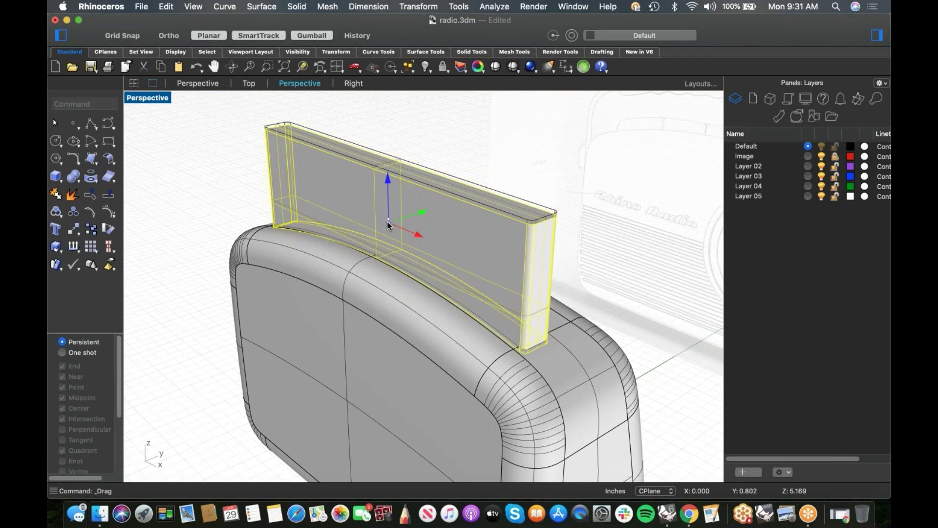
{"action": "left_click", "coordinate": [469, 146]}
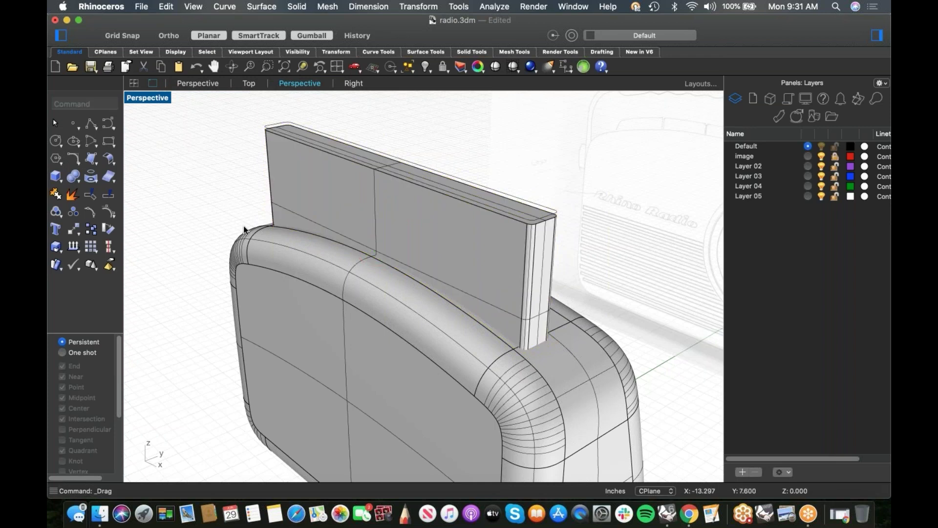
Step: Subtract the lowered block from the radio body with Boolean Difference to cut a shallow recess around the buttons
{"action": "left_click", "coordinate": [78, 182]}
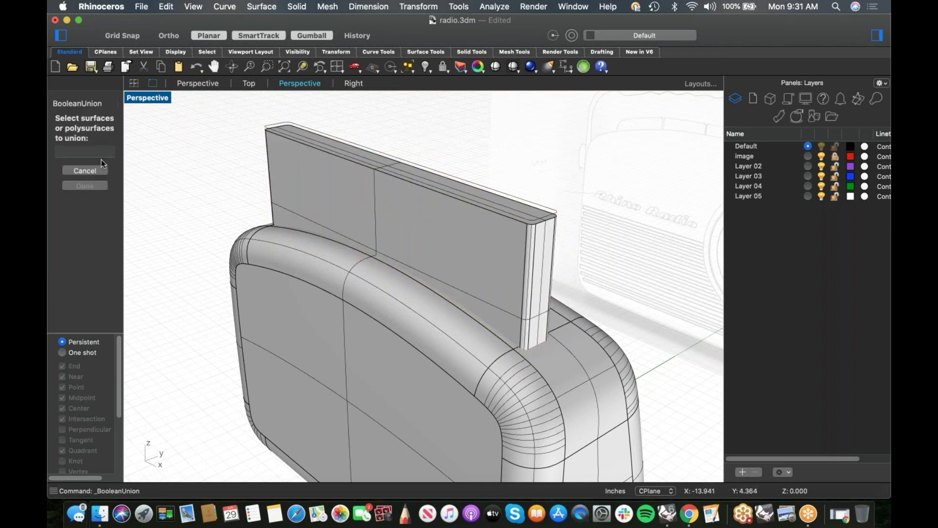
{"action": "key", "text": "Escape"}
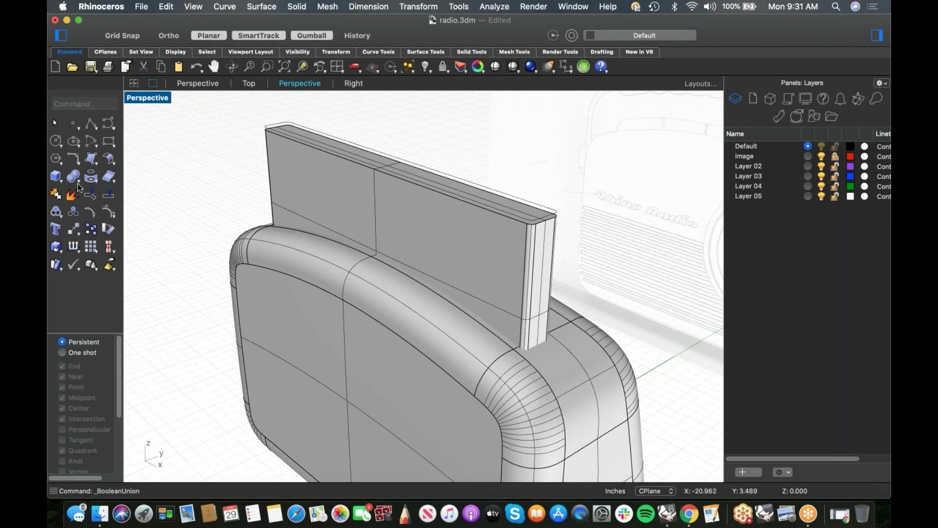
{"action": "left_click", "coordinate": [78, 183]}
{"action": "left_click", "coordinate": [112, 201]}
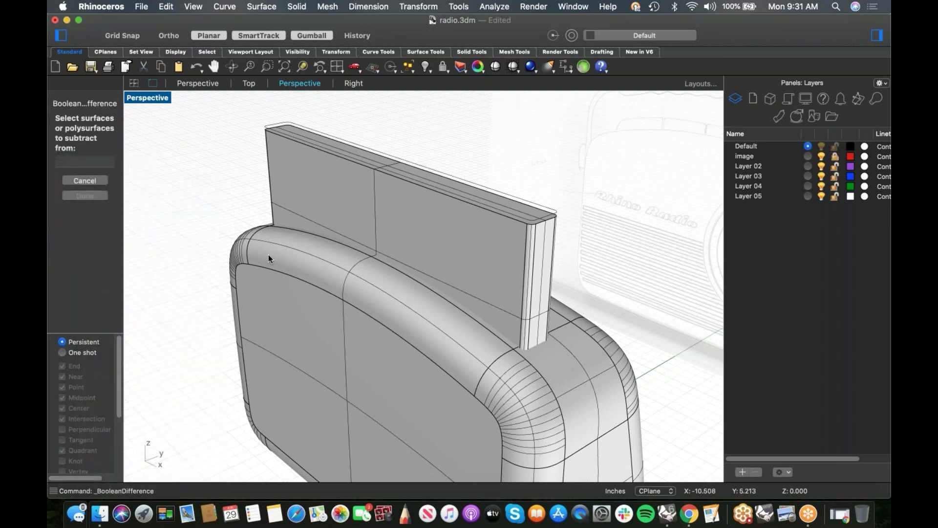
{"action": "left_click", "coordinate": [251, 248]}
{"action": "key", "text": "Return"}
{"action": "left_click", "coordinate": [297, 177]}
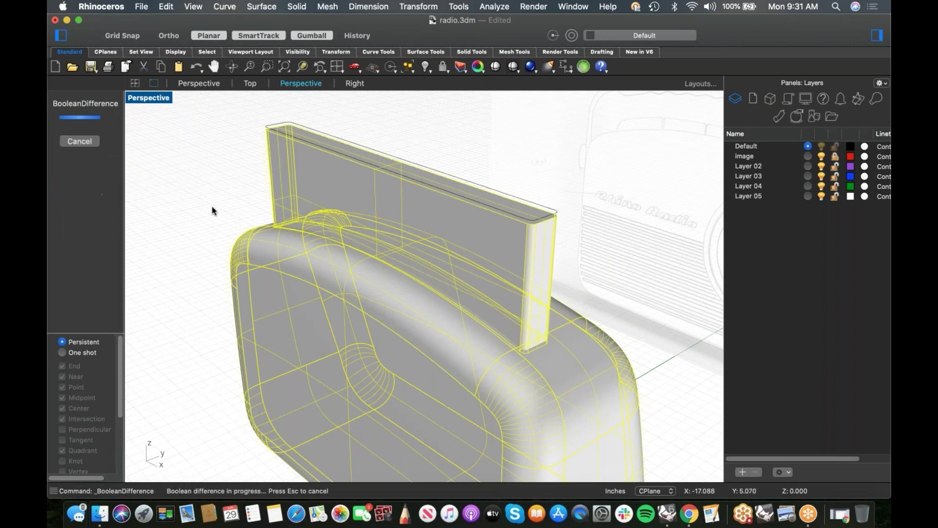
{"action": "key", "text": "Return"}
Step: Blend the full chain of upper rim edges around the button recess with a small radius
{"action": "right_click_drag", "start_coordinate": [303, 219], "coordinate": [306, 242]}
{"action": "scroll", "coordinate": [559, 402], "scroll_direction": "up", "scroll_amount": 10}
{"action": "right_click_drag", "start_coordinate": [460, 298], "coordinate": [273, 326]}
{"action": "right_click_drag", "start_coordinate": [384, 337], "coordinate": [319, 308]}
{"action": "scroll", "coordinate": [318, 308], "scroll_direction": "up", "scroll_amount": 5}
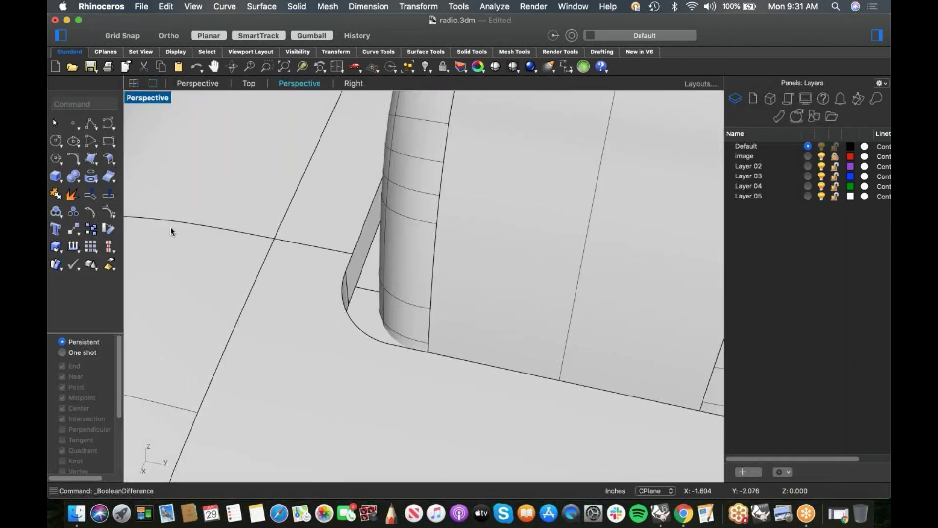
{"action": "left_click", "coordinate": [78, 180]}
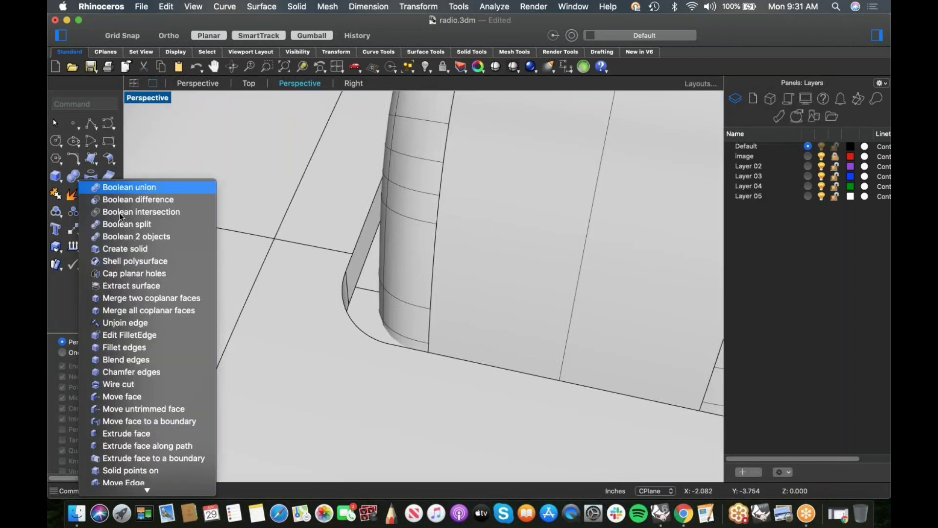
{"action": "left_click", "coordinate": [132, 362]}
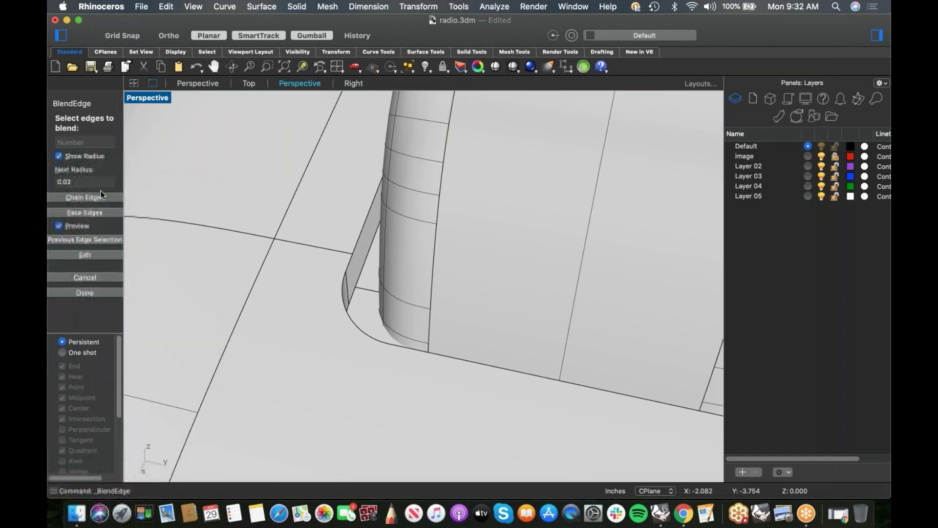
{"action": "left_click", "coordinate": [75, 183]}
{"action": "key", "text": "Return"}
{"action": "left_click", "coordinate": [87, 197]}
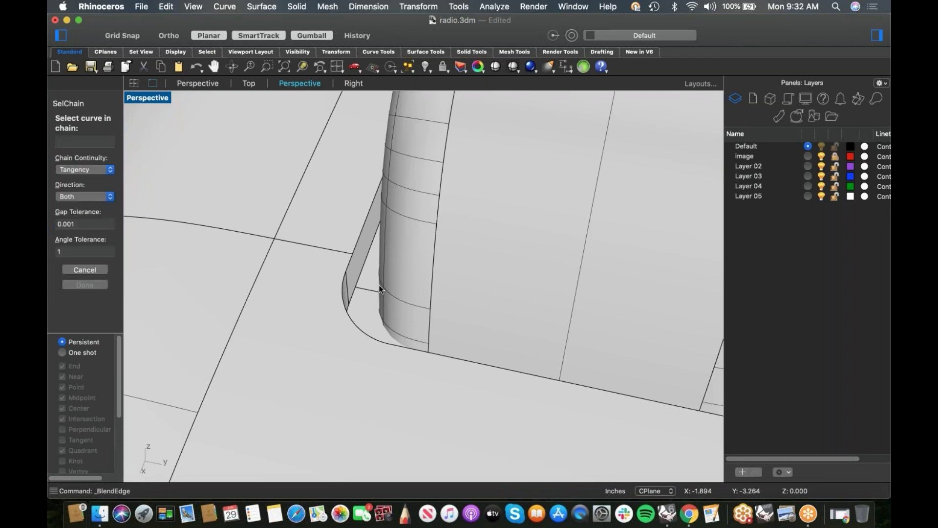
{"action": "left_click", "coordinate": [354, 251]}
{"action": "key", "text": "Return"}
{"action": "key", "text": "Return"}
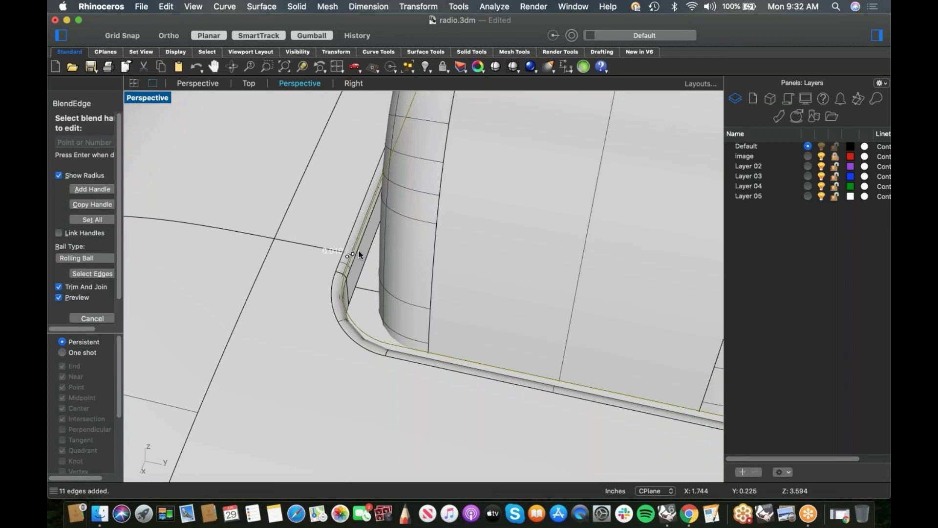
{"action": "key", "text": "Return"}
Step: Save the radio model
{"action": "scroll", "coordinate": [359, 250], "scroll_direction": "down", "scroll_amount": 10}
{"action": "right_click_drag", "start_coordinate": [354, 276], "coordinate": [439, 276]}
{"action": "scroll", "coordinate": [407, 262], "scroll_direction": "down", "scroll_amount": 3}
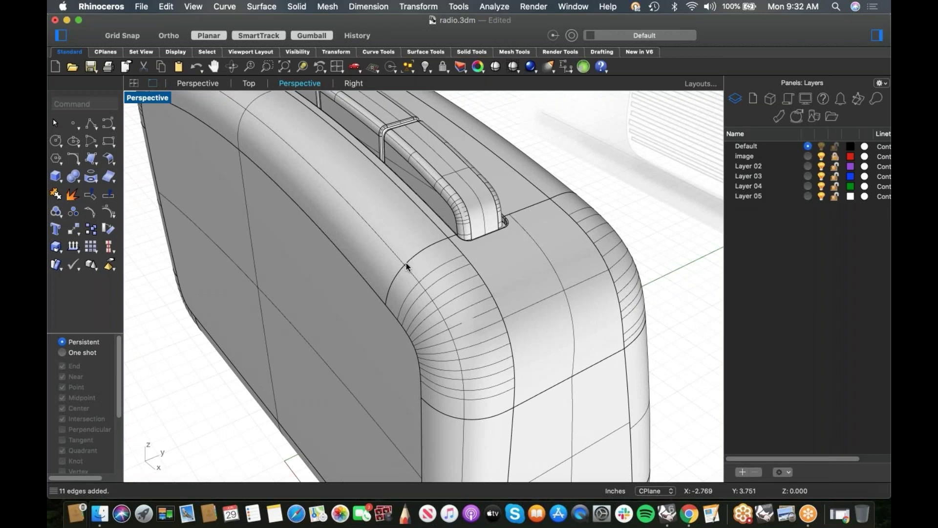
{"action": "key", "text": "super+s"}
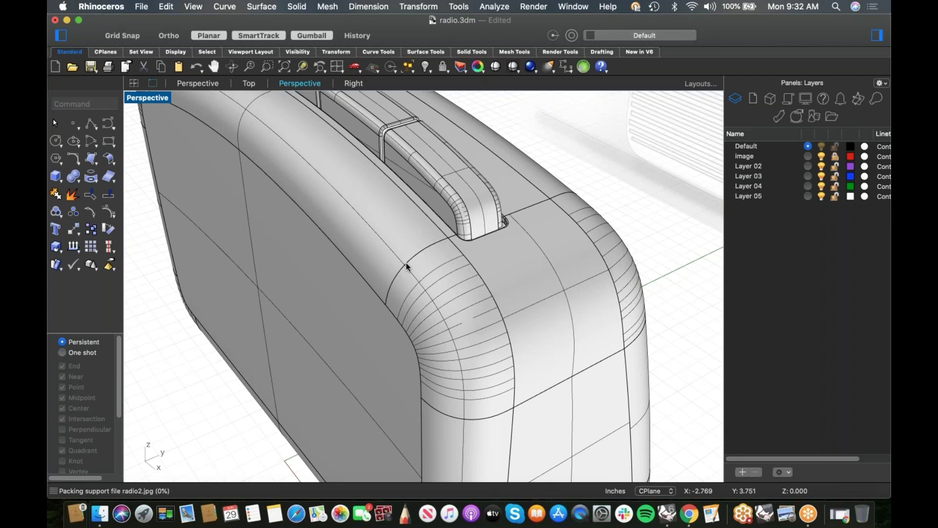
Step: Show the radio in the front view, framed on the body and the sketched handle
{"action": "scroll", "coordinate": [485, 286], "scroll_direction": "down", "scroll_amount": 10}
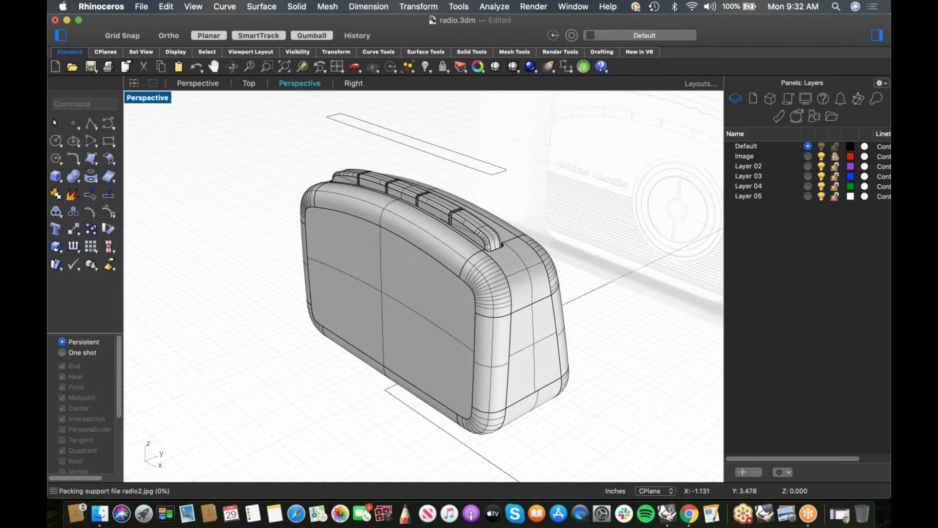
{"action": "right_click_drag", "start_coordinate": [487, 299], "coordinate": [465, 308]}
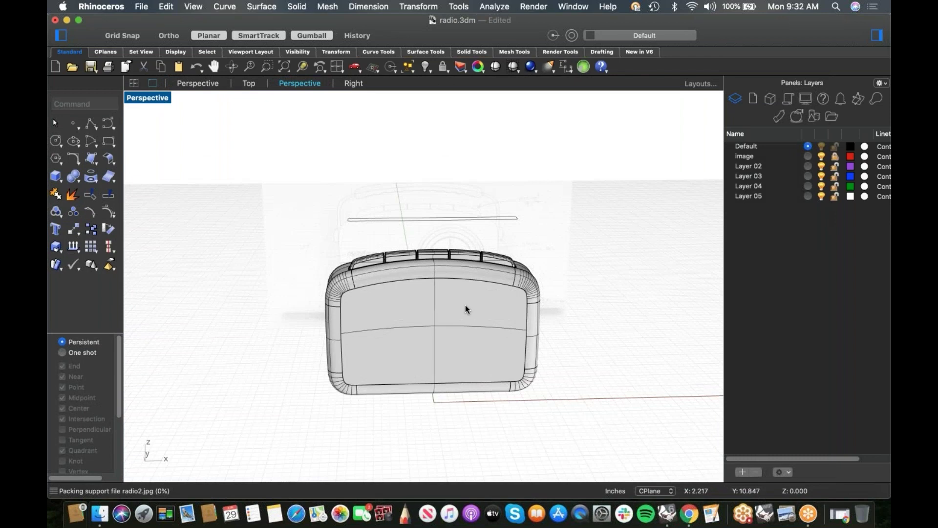
{"action": "key", "text": "ctrl+F2"}
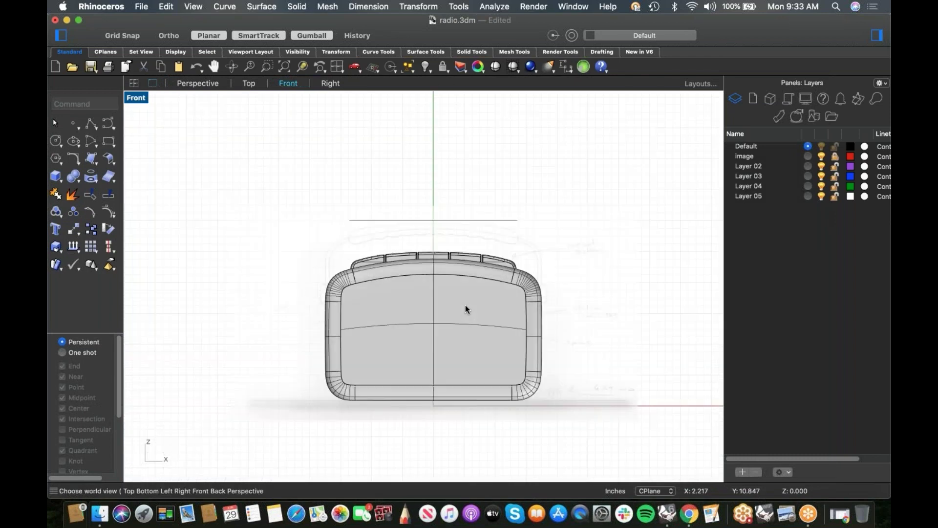
{"action": "scroll", "coordinate": [447, 275], "scroll_direction": "up", "scroll_amount": 3}
{"action": "right_click_drag", "start_coordinate": [446, 274], "coordinate": [411, 249]}
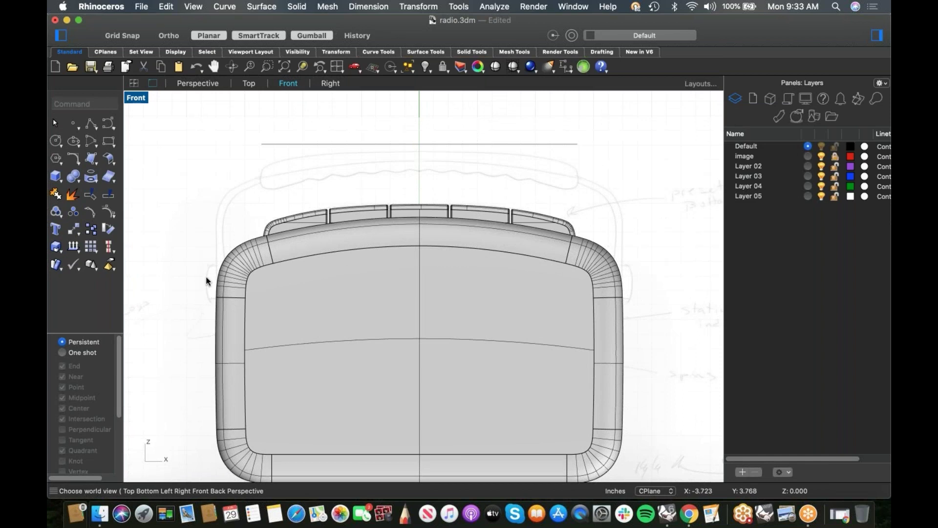
Step: Create a horizontal solid cylinder about 0.3 in long at the sketched handle pivot on the body's left side, with no direction constraint
{"action": "left_click", "coordinate": [61, 181]}
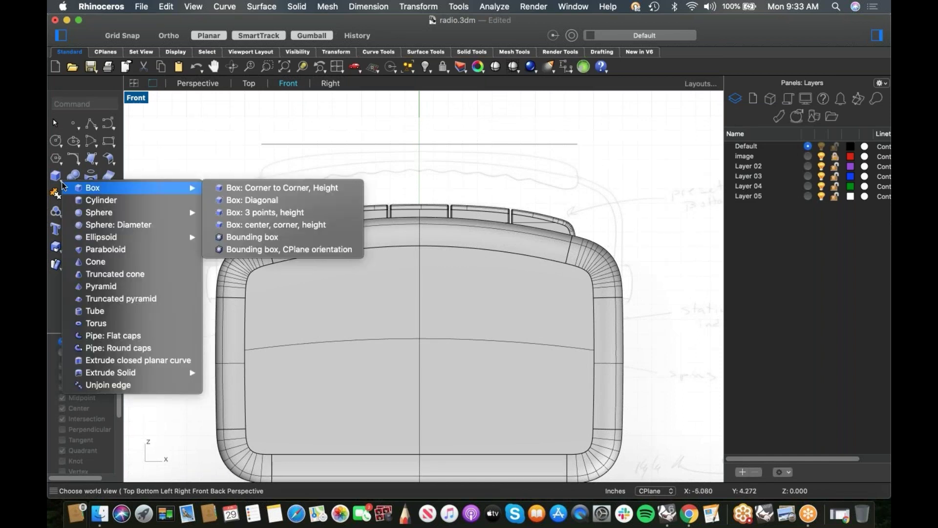
{"action": "left_click", "coordinate": [86, 204]}
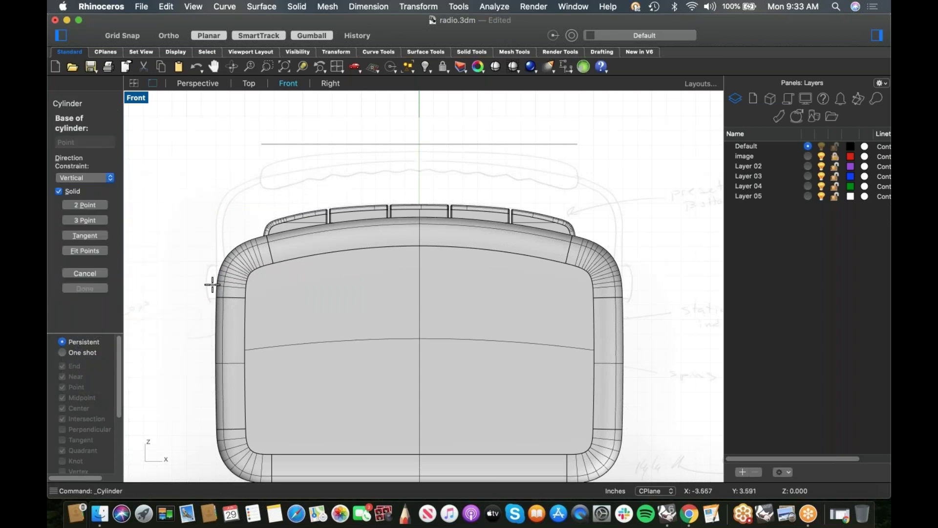
{"action": "left_click", "coordinate": [95, 178]}
{"action": "left_click", "coordinate": [89, 169]}
{"action": "left_click", "coordinate": [214, 283]}
{"action": "key", "text": "F8"}
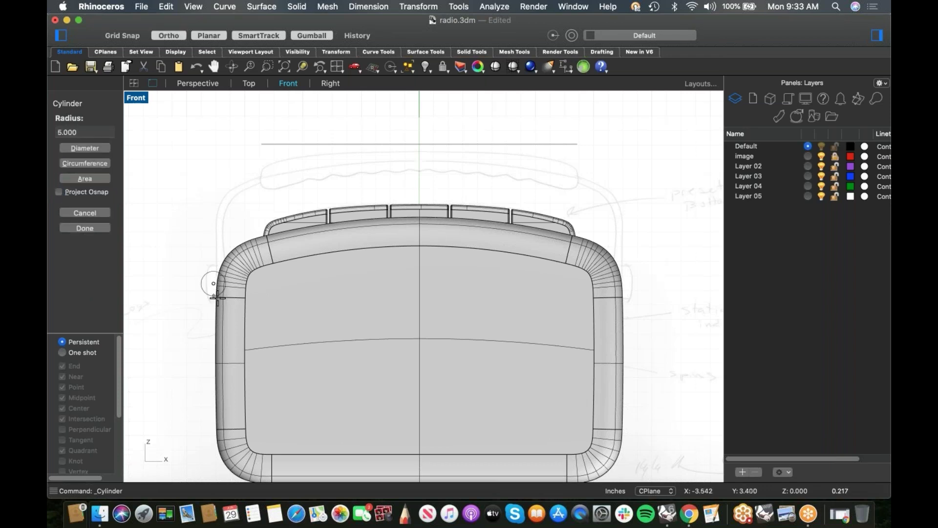
{"action": "left_click", "coordinate": [214, 299], "text": "shift"}
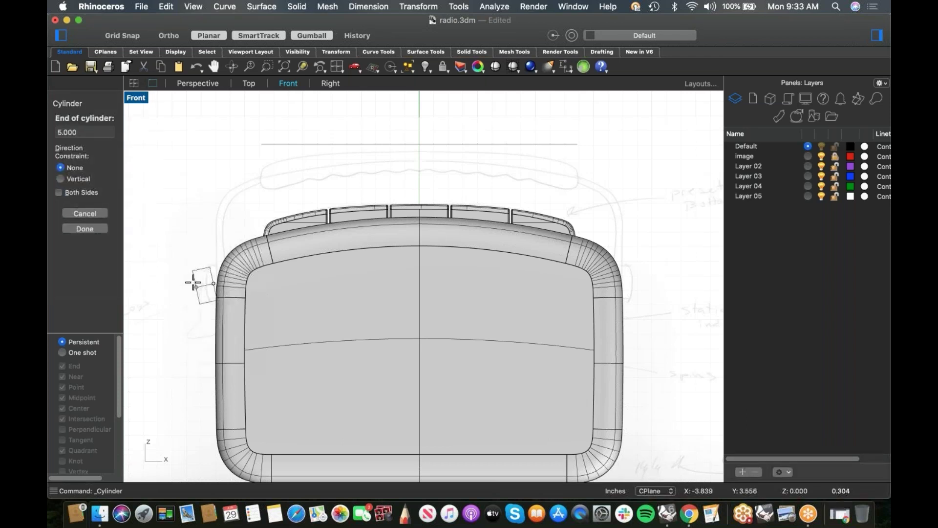
{"action": "key", "text": "F8"}
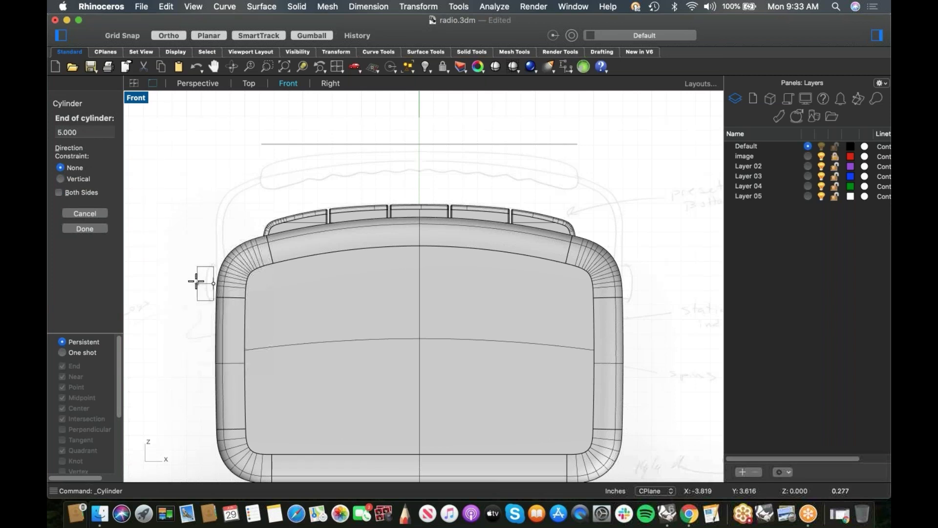
{"action": "left_click", "coordinate": [195, 281]}
Step: Shift the pivot cylinder so it overlaps the body's left side, and in the top view align it in depth with the button row
{"action": "left_click", "coordinate": [203, 293]}
{"action": "mouse_move", "coordinate": [210, 289]}
{"action": "left_mouse_down"}
{"action": "mouse_move", "coordinate": [236, 280]}
{"action": "mouse_move", "coordinate": [220, 280]}
{"action": "mouse_move", "coordinate": [226, 286]}
{"action": "mouse_move", "coordinate": [213, 293]}
{"action": "left_mouse_up"}
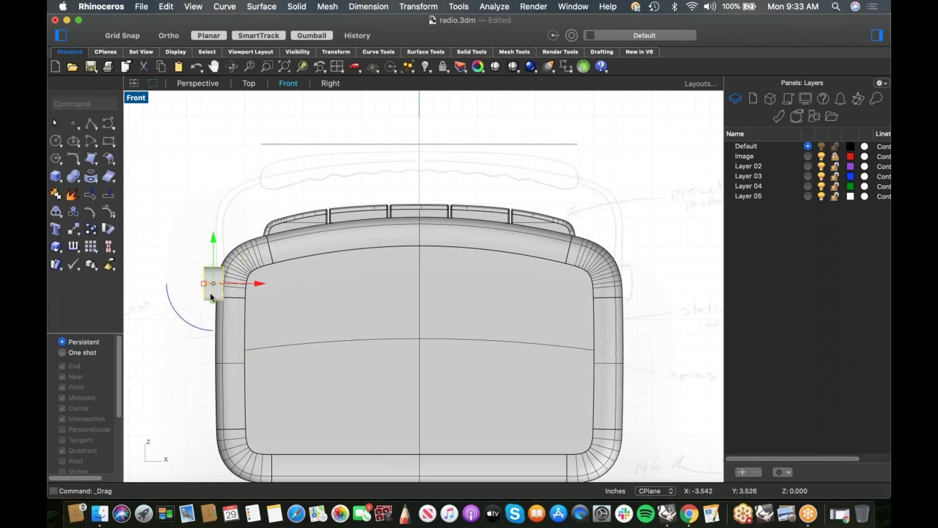
{"action": "type", "text": "top"}
{"action": "key", "text": "Return"}
{"action": "left_click_drag", "start_coordinate": [211, 353], "coordinate": [263, 264]}
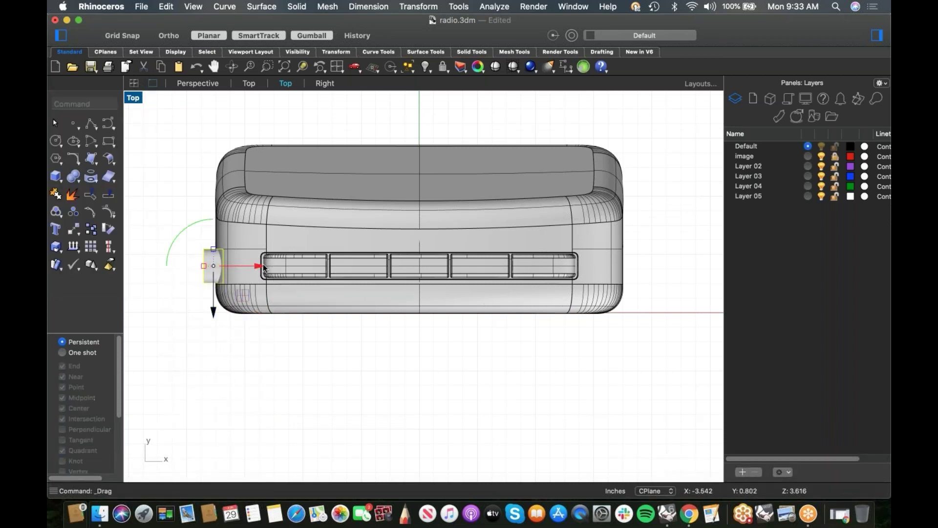
Step: Blend the outer end edge of the left pivot cylinder with a 0.08 in radius, working in the front view
{"action": "left_click", "coordinate": [280, 359]}
{"action": "left_click", "coordinate": [214, 265]}
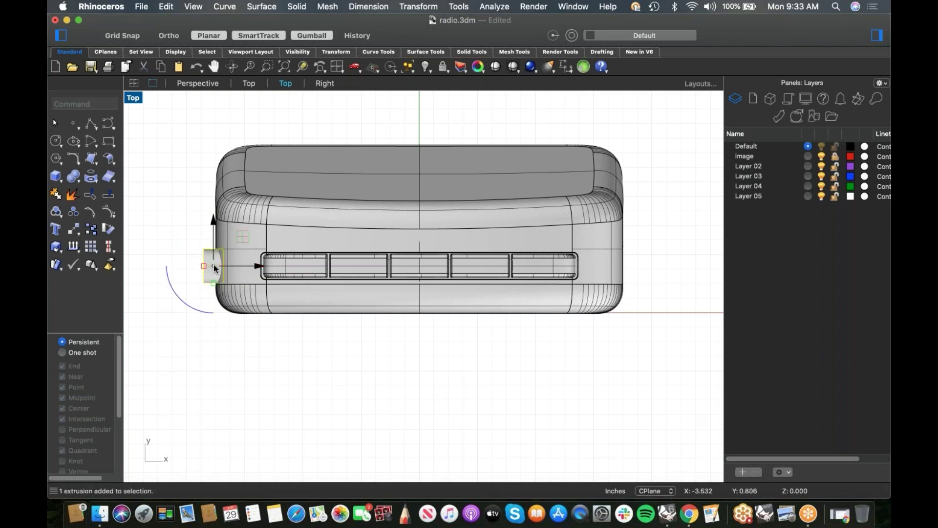
{"action": "key", "text": "ctrl+F2"}
{"action": "left_click", "coordinate": [195, 171]}
{"action": "scroll", "coordinate": [195, 294], "scroll_direction": "up", "scroll_amount": 10}
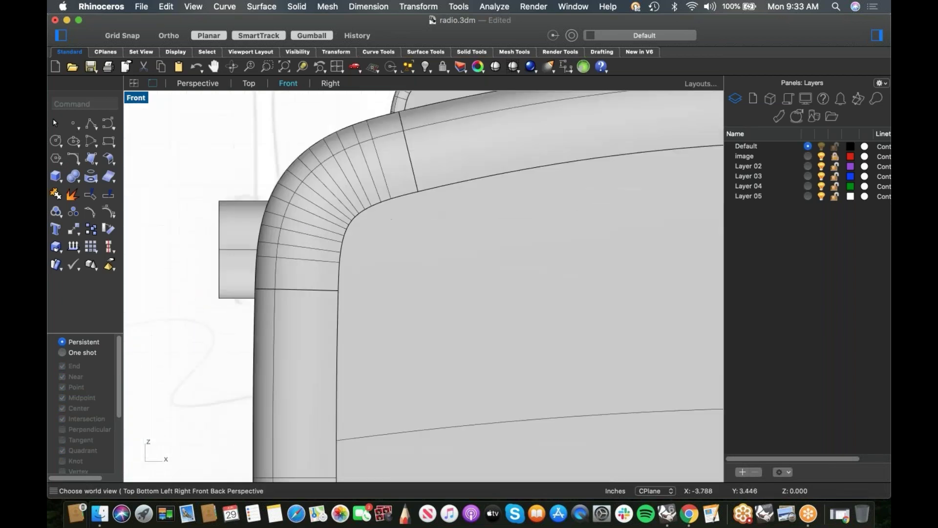
{"action": "right_click_drag", "start_coordinate": [206, 277], "coordinate": [263, 284]}
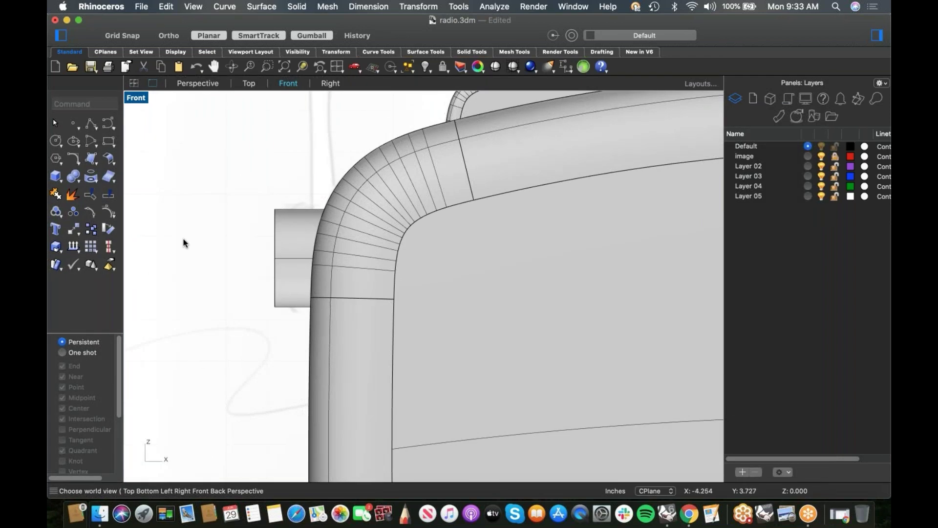
{"action": "right_click_drag", "start_coordinate": [190, 232], "coordinate": [406, 236]}
{"action": "left_click_drag", "start_coordinate": [259, 190], "coordinate": [294, 331]}
{"action": "key", "text": "Return"}
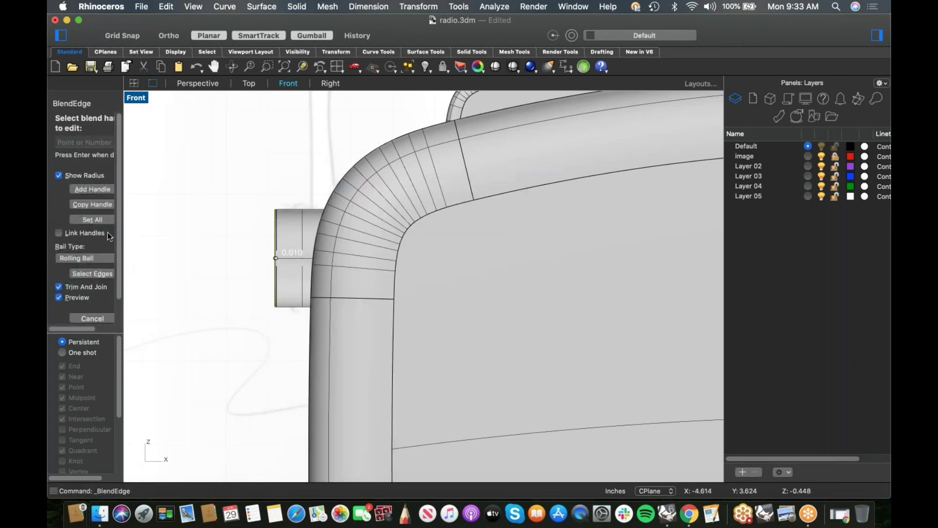
{"action": "left_click", "coordinate": [92, 220]}
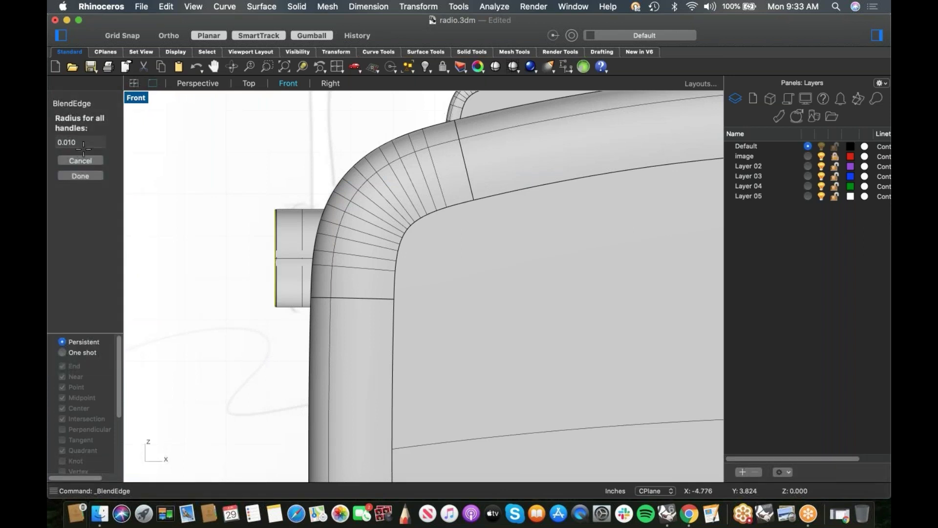
{"action": "left_click_drag", "start_coordinate": [84, 142], "coordinate": [60, 142]}
{"action": "type", "text": "0.08"}
{"action": "key", "text": "Return"}
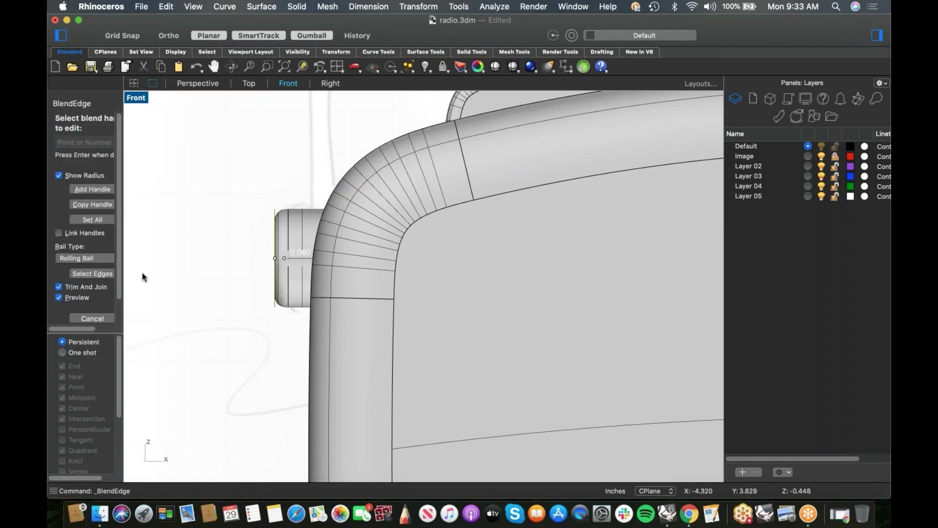
{"action": "key", "text": "Return"}
Step: Mirror a copy of the rounded pivot cylinder to the body's right side, across a vertical plane through the origin
{"action": "left_click", "coordinate": [310, 268]}
{"action": "mouse_move", "coordinate": [302, 257]}
{"action": "left_mouse_down"}
{"action": "mouse_move", "coordinate": [321, 256]}
{"action": "mouse_move", "coordinate": [303, 260]}
{"action": "left_mouse_up"}
{"action": "scroll", "coordinate": [196, 297], "scroll_direction": "down", "scroll_amount": 2}
{"action": "scroll", "coordinate": [196, 297], "scroll_direction": "down", "scroll_amount": 3}
{"action": "type", "text": "mi"}
{"action": "key", "text": "Return"}
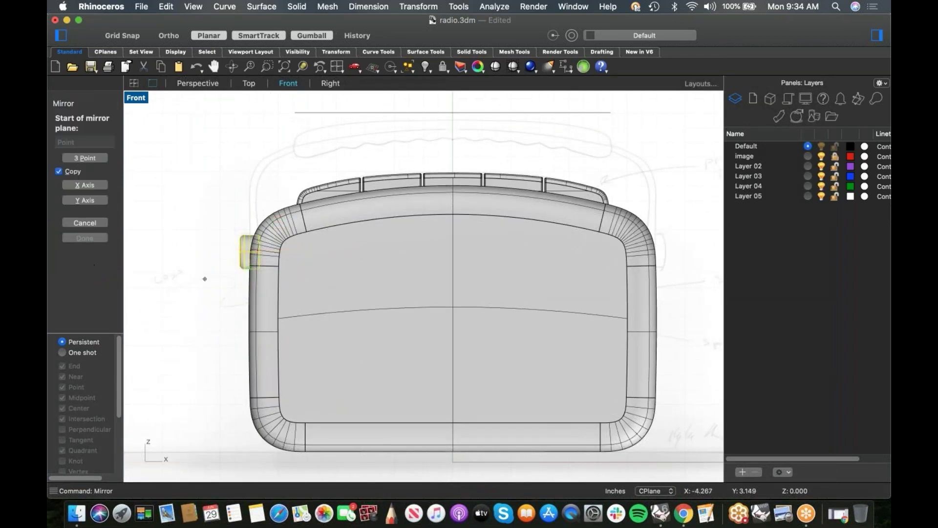
{"action": "type", "text": "0"}
{"action": "key", "text": "Return"}
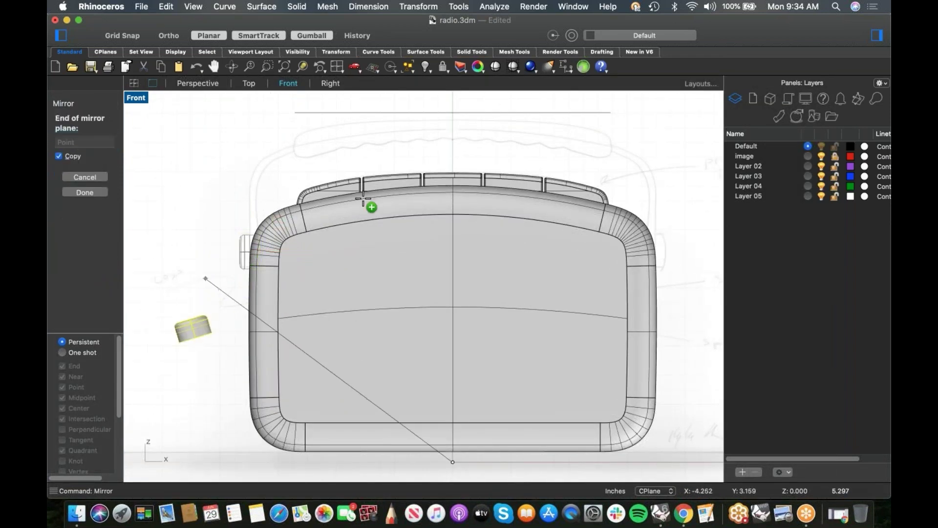
{"action": "left_click", "coordinate": [461, 197], "text": "shift"}
{"action": "left_click", "coordinate": [505, 157]}
{"action": "mouse_move", "coordinate": [468, 167]}
{"action": "right_mouse_down"}
{"action": "mouse_move", "coordinate": [446, 179]}
{"action": "mouse_move", "coordinate": [460, 181]}
{"action": "right_mouse_up"}
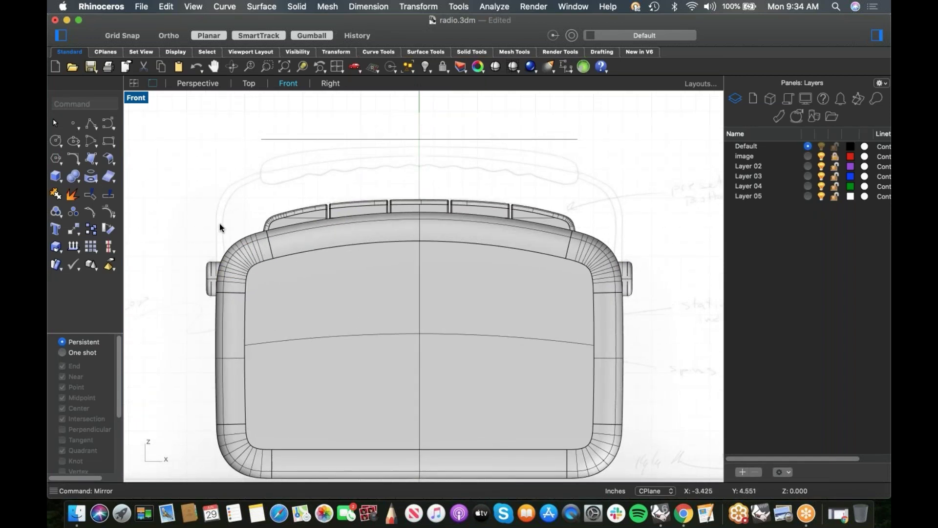
Step: Inspect the pivot cylinders from both ends of the radio body in perspective
{"action": "key", "text": "super+4"}
{"action": "right_click_drag", "start_coordinate": [426, 334], "coordinate": [409, 318]}
{"action": "scroll", "coordinate": [431, 291], "scroll_direction": "up", "scroll_amount": 4}
{"action": "right_click_drag", "start_coordinate": [451, 285], "coordinate": [457, 316]}
{"action": "scroll", "coordinate": [463, 296], "scroll_direction": "up", "scroll_amount": 5}
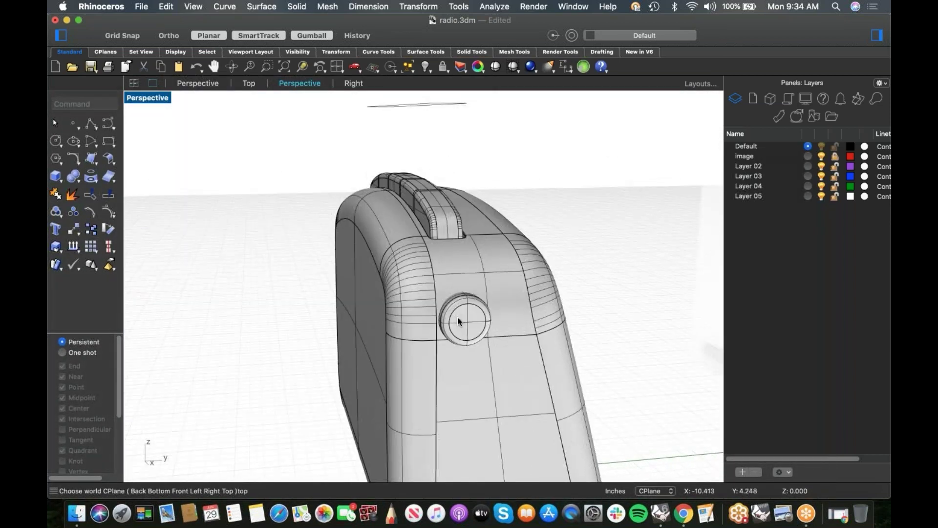
{"action": "key", "text": "super+2"}
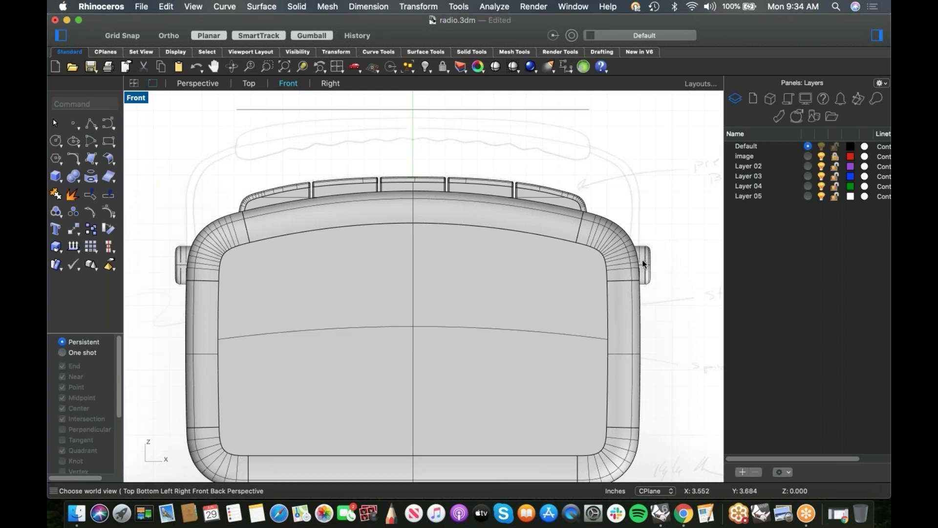
{"action": "key", "text": "super+4"}
{"action": "right_click_drag", "start_coordinate": [612, 309], "coordinate": [473, 320]}
{"action": "scroll", "coordinate": [473, 320], "scroll_direction": "up", "scroll_amount": 4}
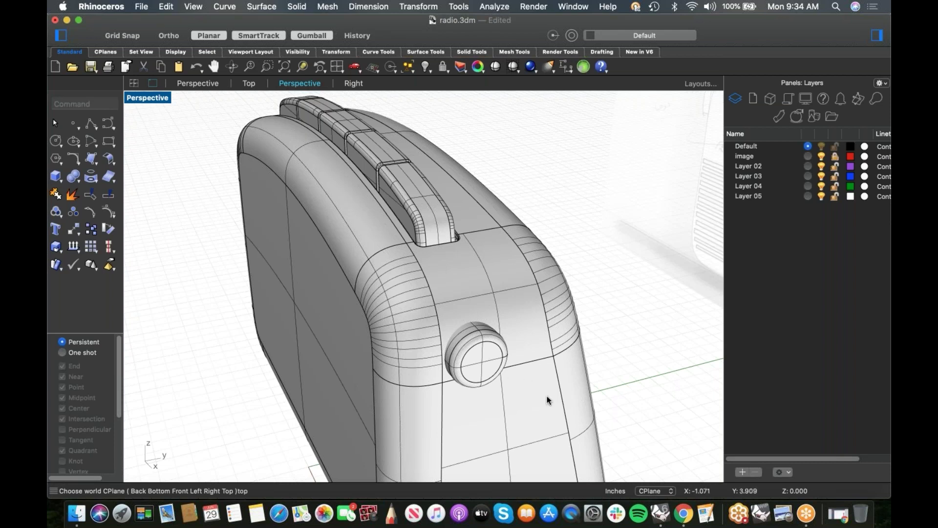
{"action": "scroll", "coordinate": [609, 366], "scroll_direction": "down", "scroll_amount": 3}
Step: Examine in the front view how both pivots and the body's upper corners line up with the sketched handle
{"action": "type", "text": "f"}
{"action": "key", "text": "Return"}
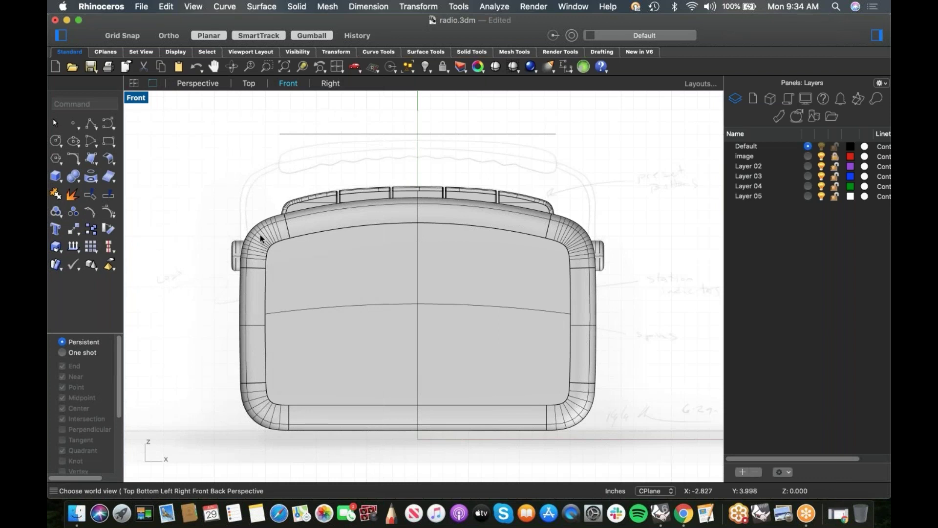
{"action": "scroll", "coordinate": [248, 241], "scroll_direction": "up", "scroll_amount": 5}
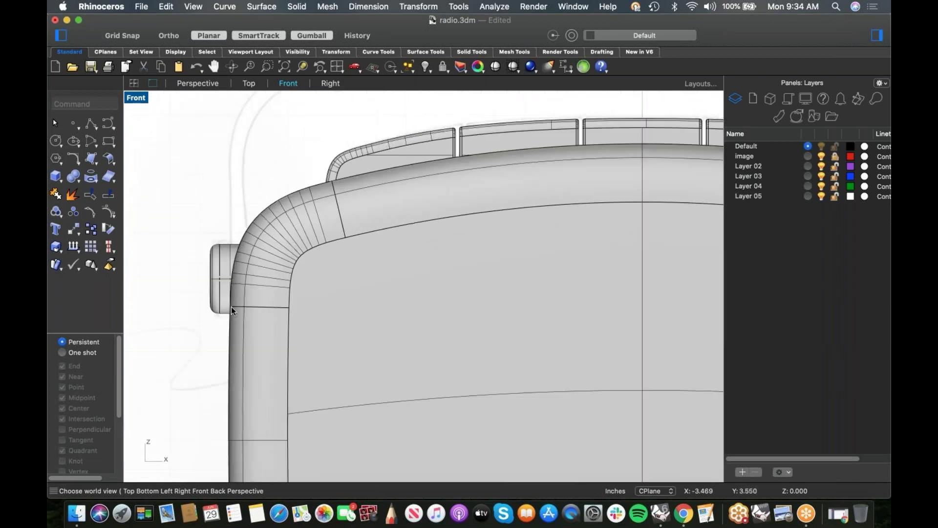
{"action": "scroll", "coordinate": [231, 254], "scroll_direction": "down", "scroll_amount": 5}
{"action": "scroll", "coordinate": [269, 257], "scroll_direction": "down", "scroll_amount": 3}
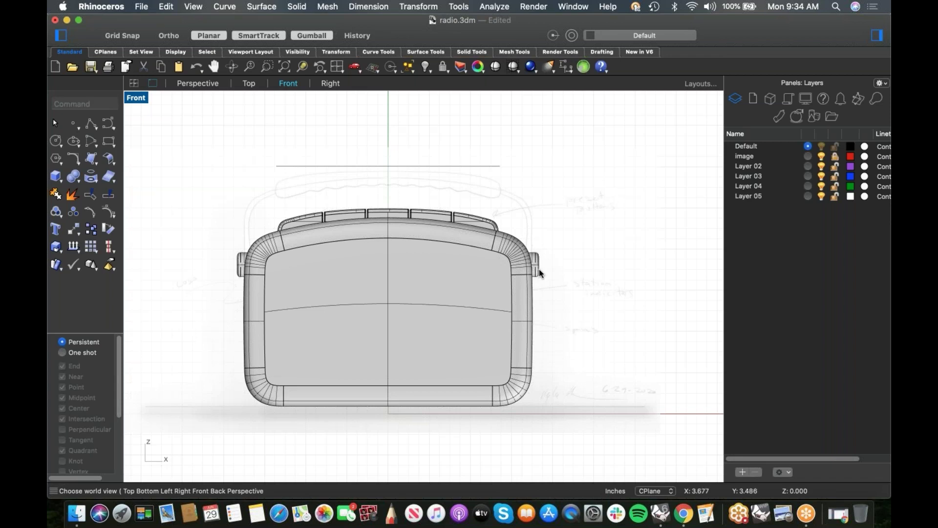
{"action": "scroll", "coordinate": [233, 267], "scroll_direction": "up", "scroll_amount": 6}
{"action": "scroll", "coordinate": [241, 261], "scroll_direction": "down", "scroll_amount": 2}
{"action": "right_click_drag", "start_coordinate": [271, 200], "coordinate": [265, 225]}
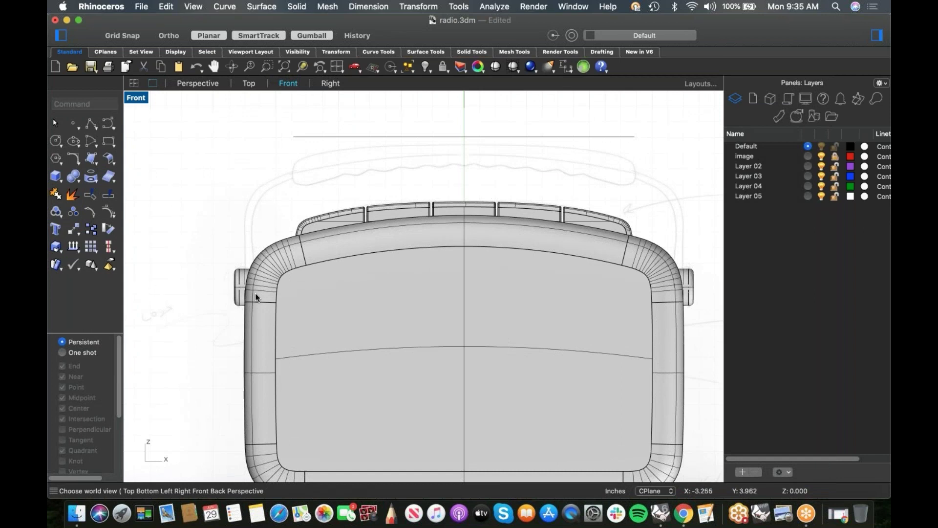
Step: Draw a degree-3 control point curve from the body's left corner seam up around the sketched handle corner, ending horizontally at the centre line
{"action": "left_click", "coordinate": [109, 124]}
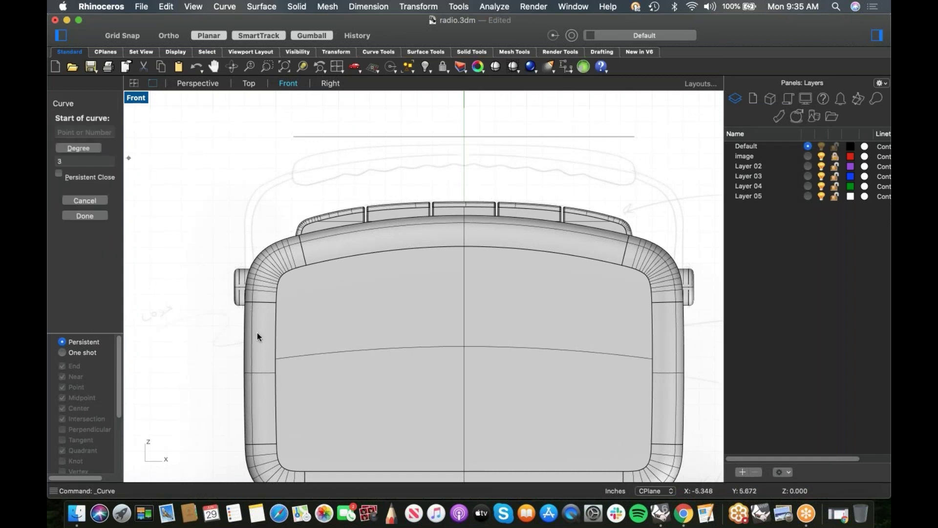
{"action": "scroll", "coordinate": [245, 312], "scroll_direction": "up", "scroll_amount": 5}
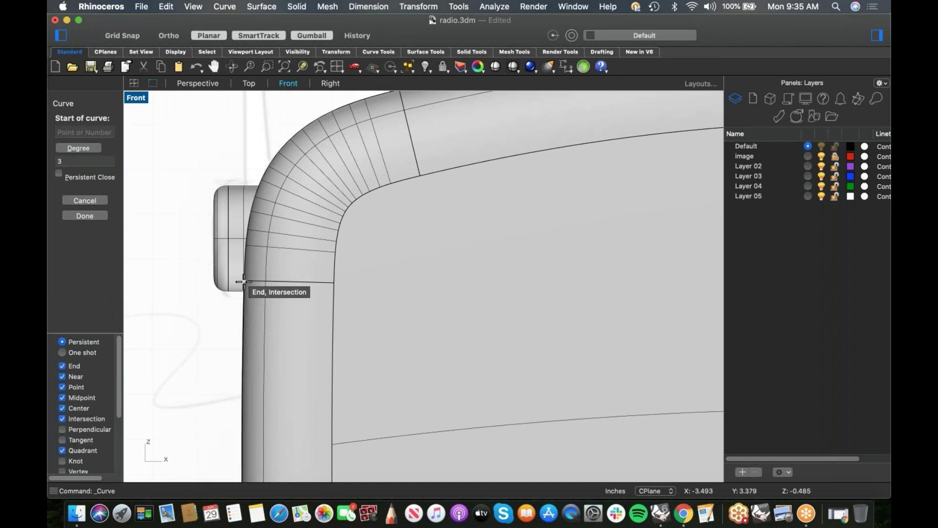
{"action": "left_click", "coordinate": [244, 281]}
{"action": "scroll", "coordinate": [244, 281], "scroll_direction": "down", "scroll_amount": 3}
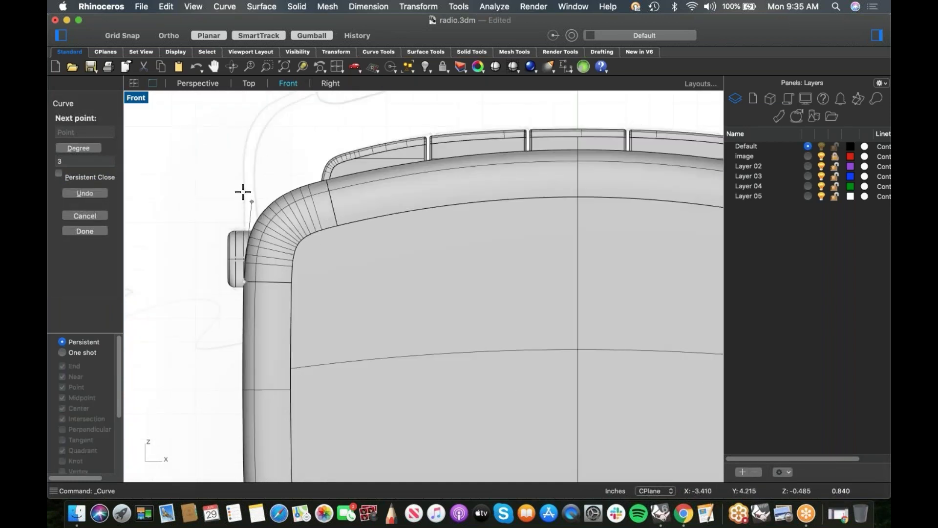
{"action": "left_click", "coordinate": [249, 186], "text": "shift"}
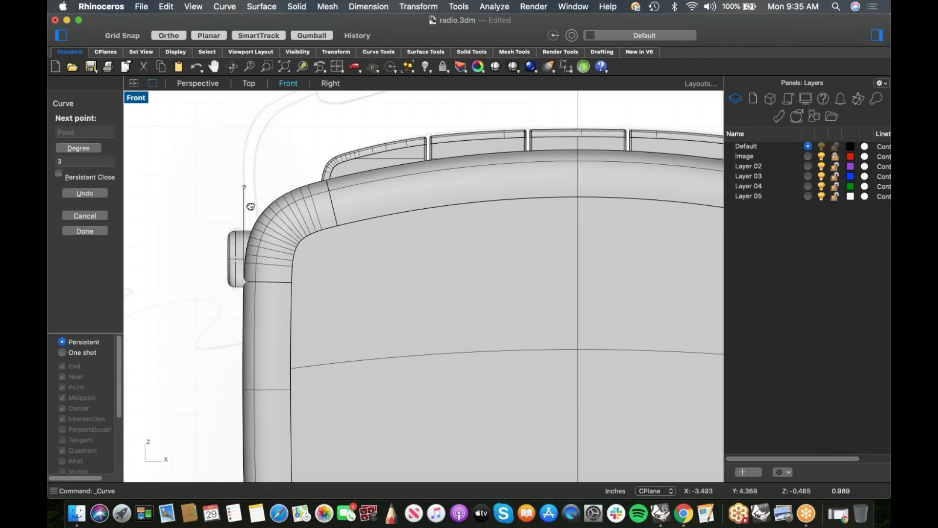
{"action": "right_click_drag", "start_coordinate": [249, 205], "coordinate": [233, 290], "text": "shift"}
{"action": "left_click", "coordinate": [241, 239]}
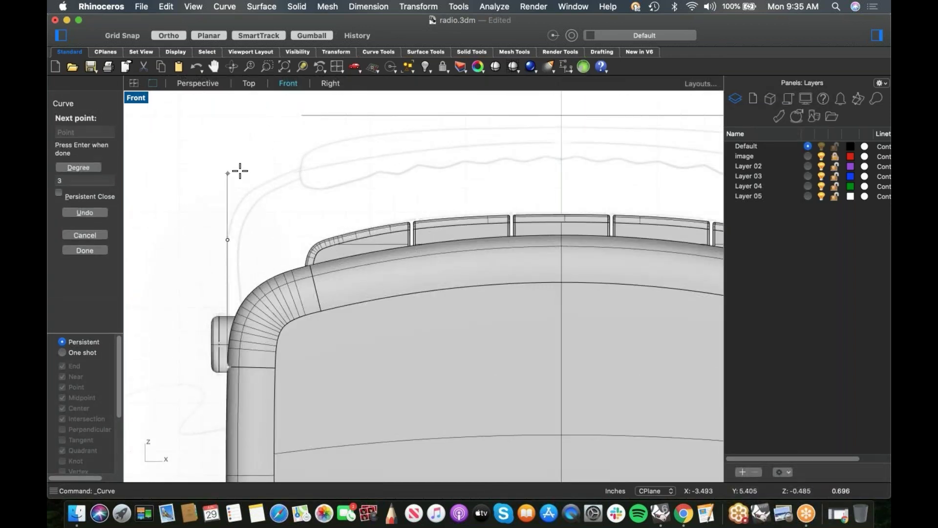
{"action": "left_click", "coordinate": [240, 171]}
{"action": "key", "text": "F8"}
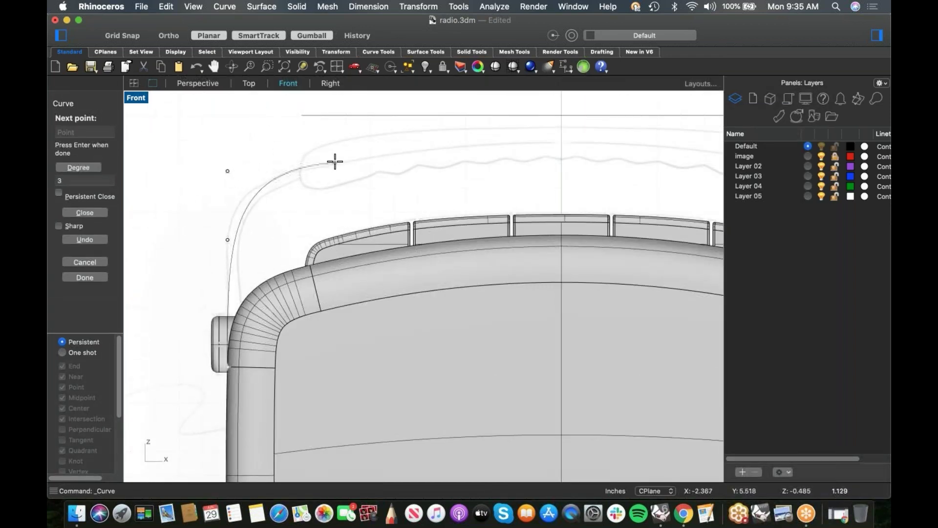
{"action": "left_click", "coordinate": [337, 156]}
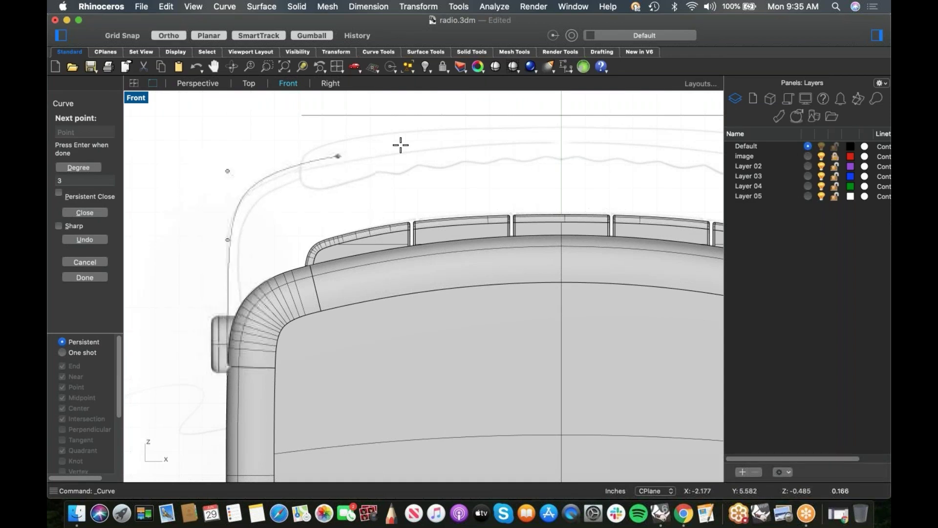
{"action": "left_click", "coordinate": [458, 145]}
{"action": "key", "text": "F8"}
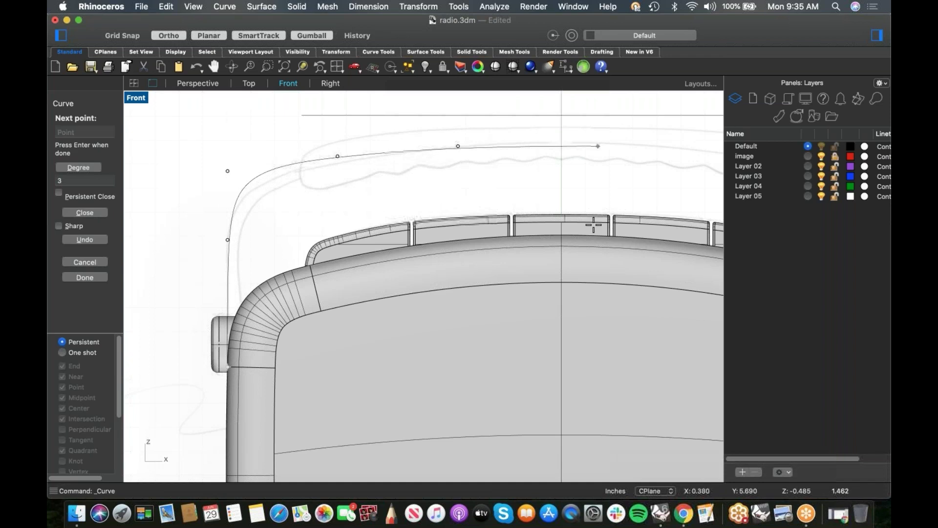
{"action": "mouse_move", "coordinate": [563, 215]}
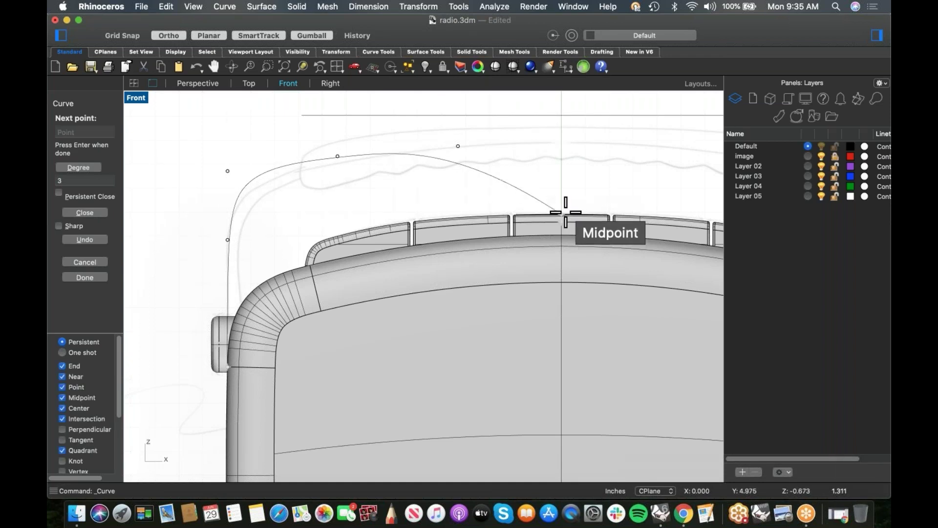
{"action": "left_click", "coordinate": [562, 146]}
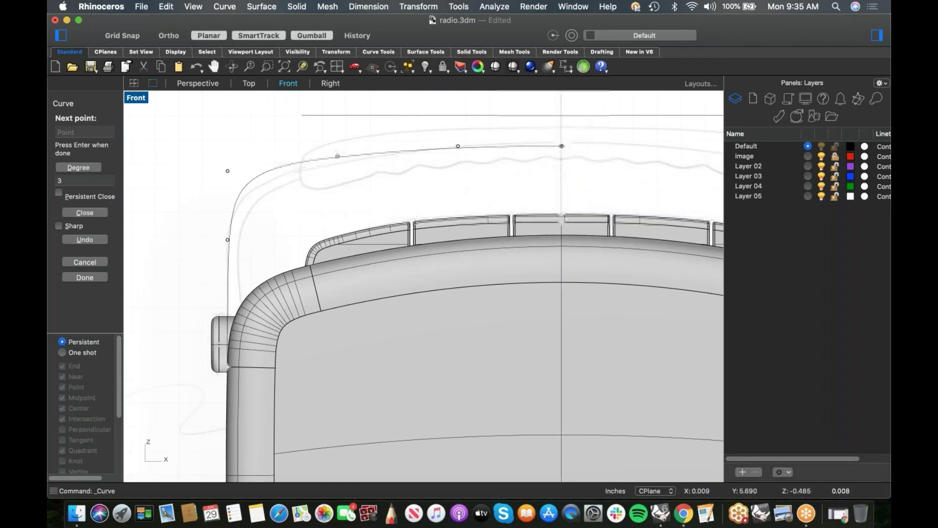
{"action": "key", "text": "Return"}
{"action": "key", "text": "F8"}
Step: Draw a separate degree-3 curve in the empty area left of the radio, rising vertically and rounding over with many closely spaced control points
{"action": "scroll", "coordinate": [333, 267], "scroll_direction": "down", "scroll_amount": 5}
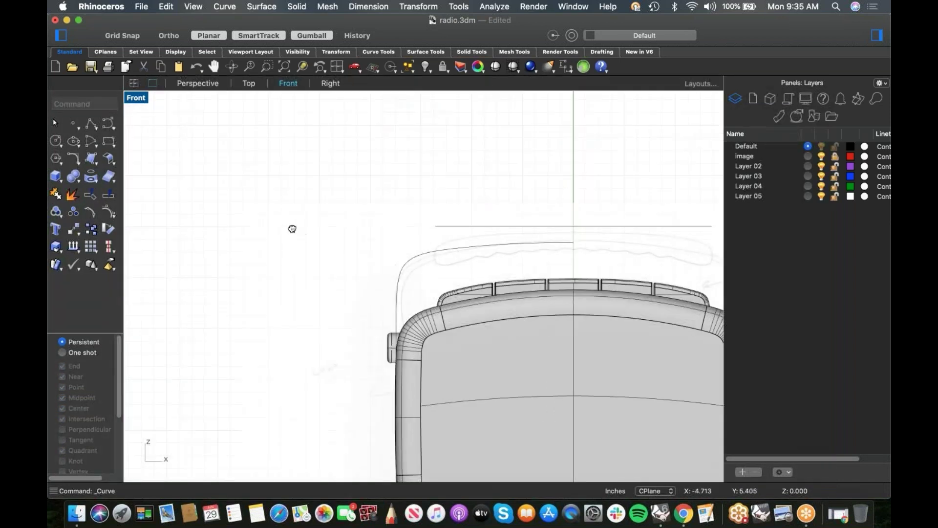
{"action": "scroll", "coordinate": [301, 236], "scroll_direction": "down", "scroll_amount": 3}
{"action": "left_click", "coordinate": [92, 123]}
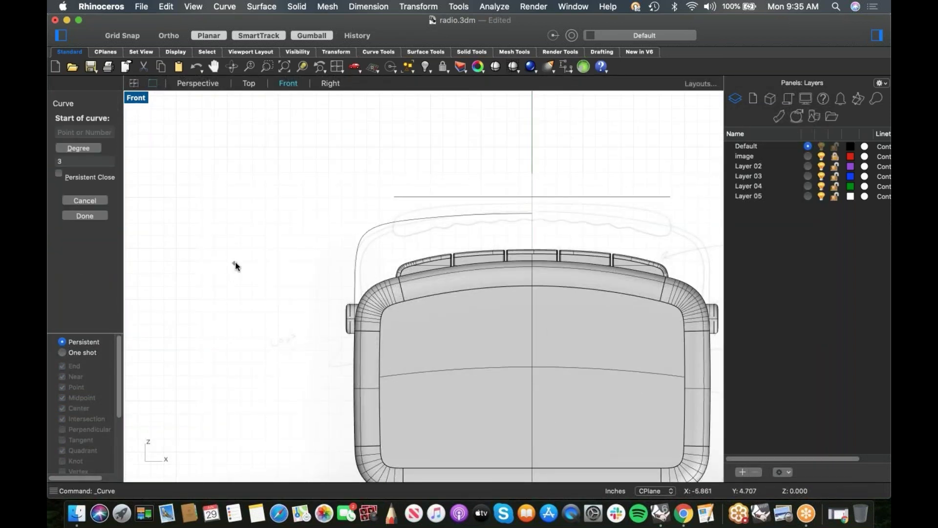
{"action": "left_click", "coordinate": [236, 262]}
{"action": "key", "text": "F8"}
{"action": "scroll", "coordinate": [241, 204], "scroll_direction": "up", "scroll_amount": 2}
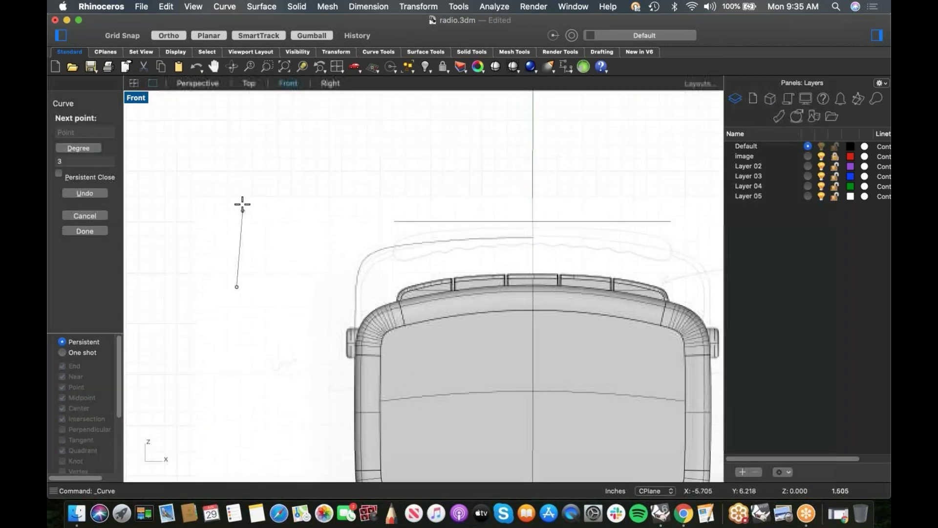
{"action": "left_click", "coordinate": [237, 188]}
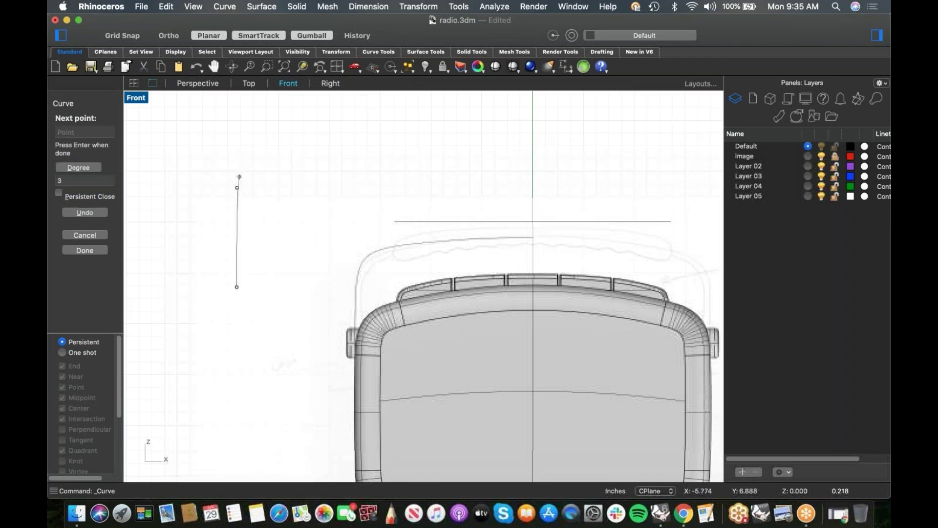
{"action": "key", "text": "F8"}
{"action": "left_click", "coordinate": [239, 173]}
{"action": "left_click", "coordinate": [245, 160]}
{"action": "left_click", "coordinate": [250, 158]}
{"action": "left_click", "coordinate": [256, 154]}
{"action": "left_click", "coordinate": [264, 151]}
{"action": "left_click", "coordinate": [267, 150]}
{"action": "left_click", "coordinate": [278, 147]}
{"action": "left_click", "coordinate": [289, 147]}
{"action": "left_click", "coordinate": [298, 147]}
{"action": "left_click", "coordinate": [328, 150]}
{"action": "key", "text": "Return"}
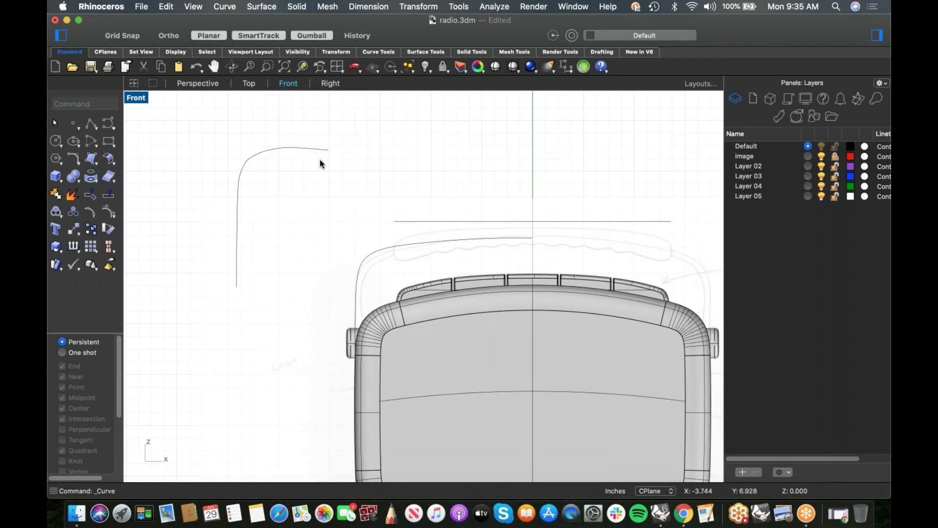
Step: Show the control points of the densely pointed curve in the empty area left of the radio
{"action": "left_click", "coordinate": [308, 151]}
{"action": "middle_click", "coordinate": [315, 169]}
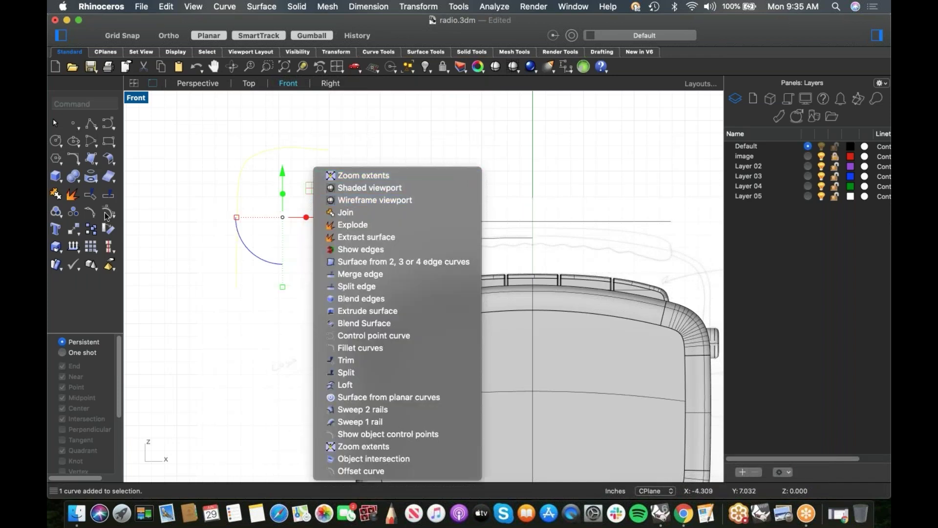
{"action": "left_click", "coordinate": [265, 234]}
{"action": "left_click", "coordinate": [108, 212]}
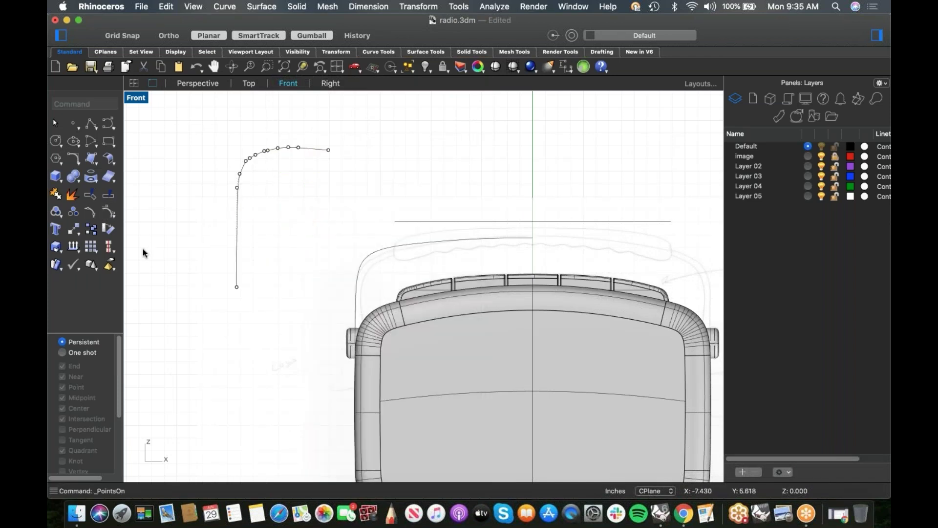
Step: Display the curvature graph on the densely pointed curve with black curve hair and examine its spikes around the bend
{"action": "left_click", "coordinate": [236, 218]}
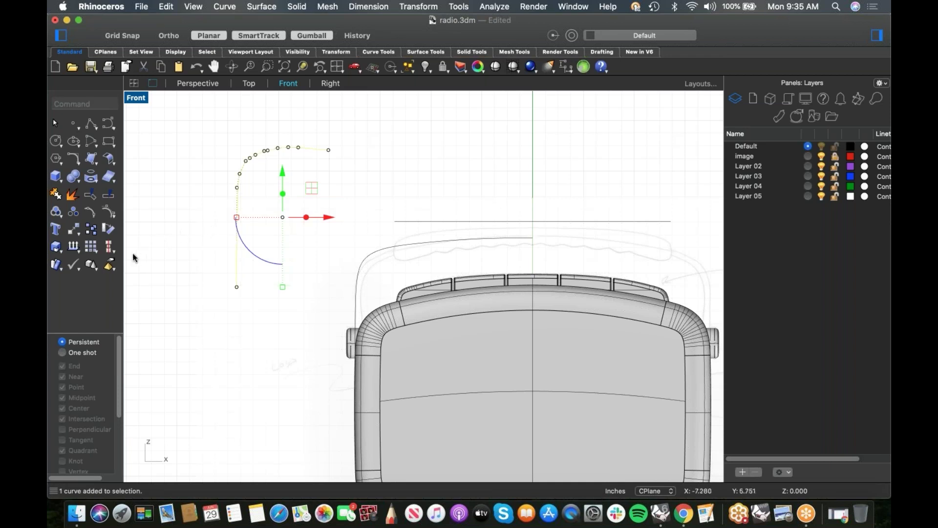
{"action": "left_click", "coordinate": [77, 254]}
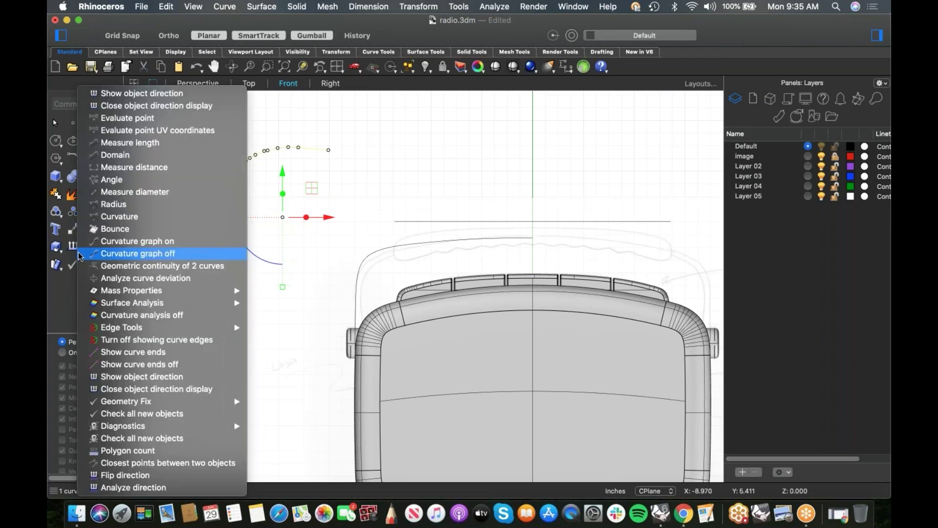
{"action": "left_click", "coordinate": [141, 241]}
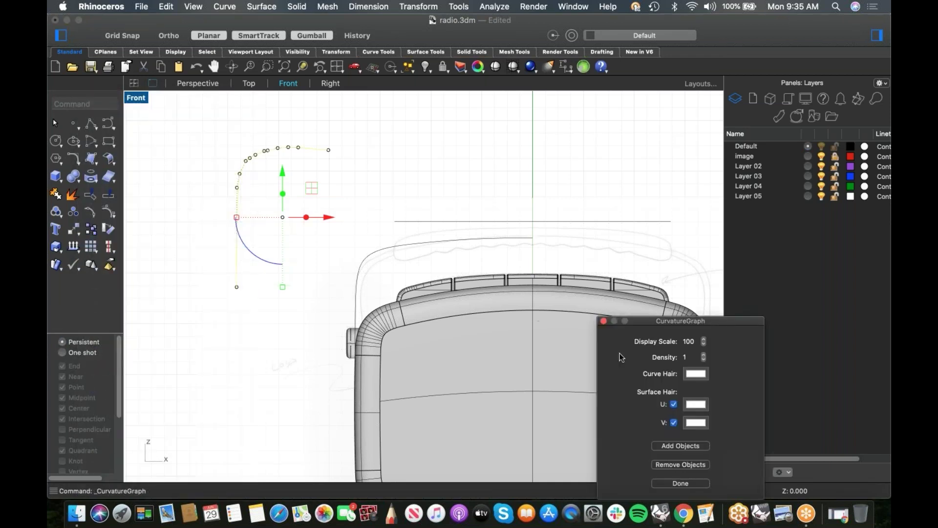
{"action": "left_click", "coordinate": [697, 375]}
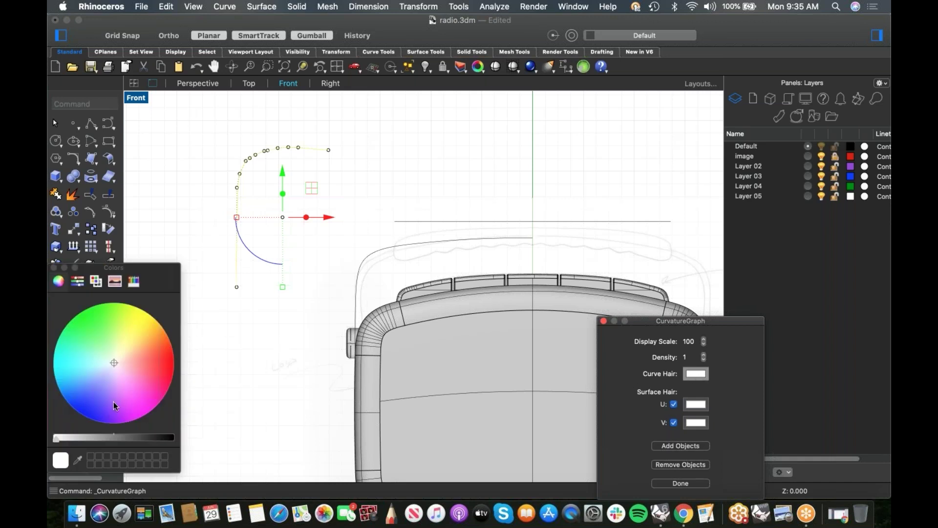
{"action": "left_click_drag", "start_coordinate": [156, 437], "coordinate": [258, 458]}
{"action": "right_click_drag", "start_coordinate": [235, 352], "coordinate": [292, 400]}
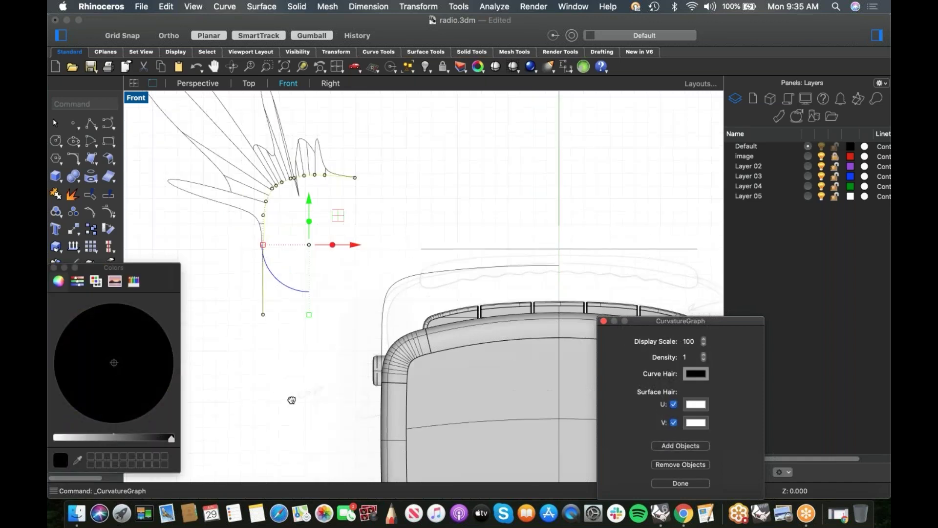
{"action": "left_click", "coordinate": [449, 160]}
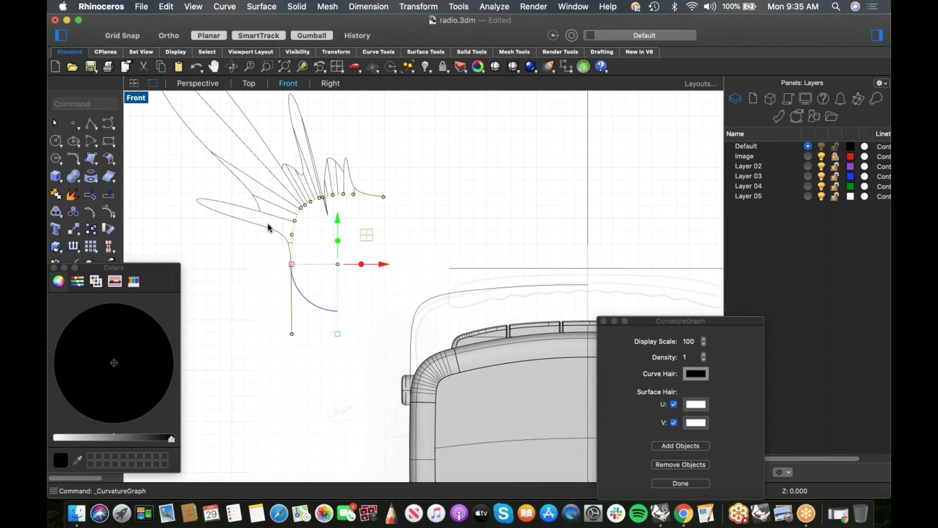
{"action": "right_click_drag", "start_coordinate": [284, 243], "coordinate": [286, 256]}
{"action": "scroll", "coordinate": [286, 256], "scroll_direction": "up", "scroll_amount": 4}
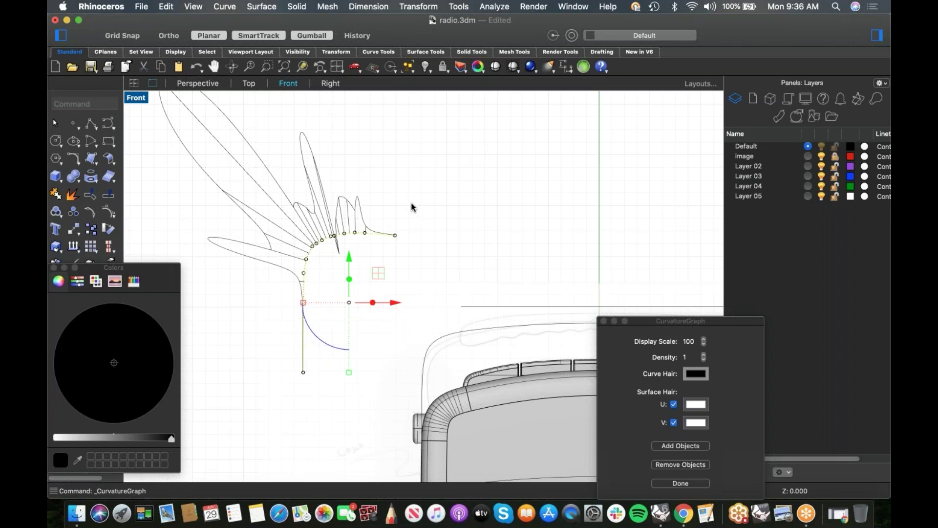
Step: Save the radio file and close the colour picker
{"action": "key", "text": "super+s"}
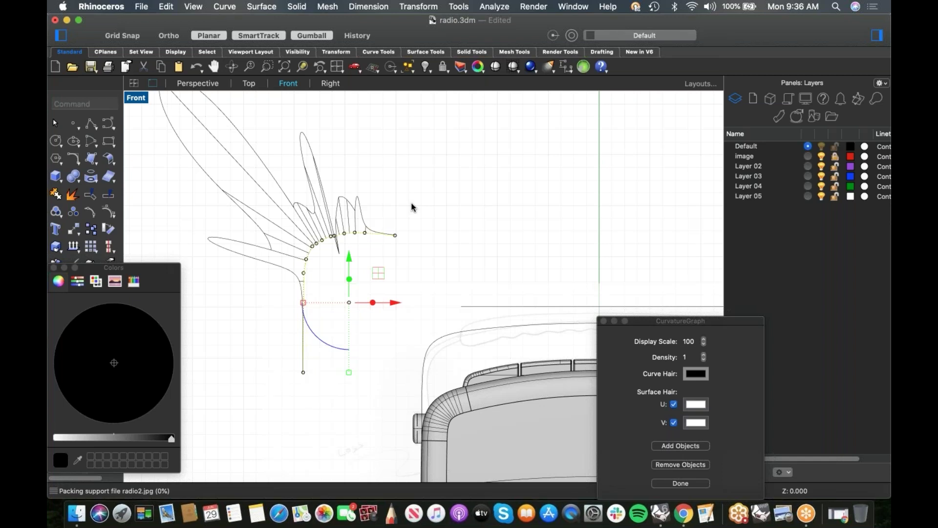
{"action": "left_click", "coordinate": [413, 204]}
{"action": "left_click", "coordinate": [54, 267]}
Step: Draw a degree-3 curve with few control points above the handle curve, rising vertically to a corner point and running horizontally to the centre line
{"action": "right_click_drag", "start_coordinate": [377, 350], "coordinate": [362, 337]}
{"action": "left_click", "coordinate": [108, 123]}
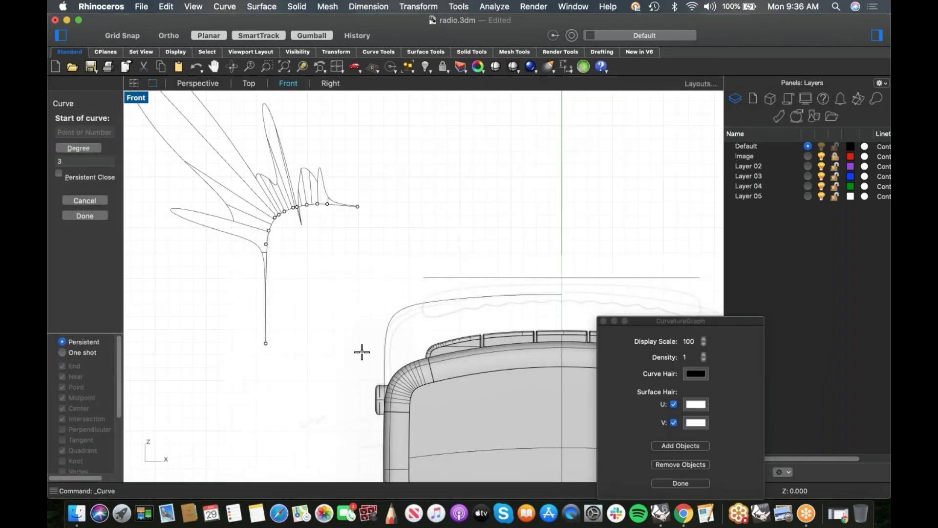
{"action": "left_click", "coordinate": [362, 352]}
{"action": "left_click", "coordinate": [361, 282], "text": "shift"}
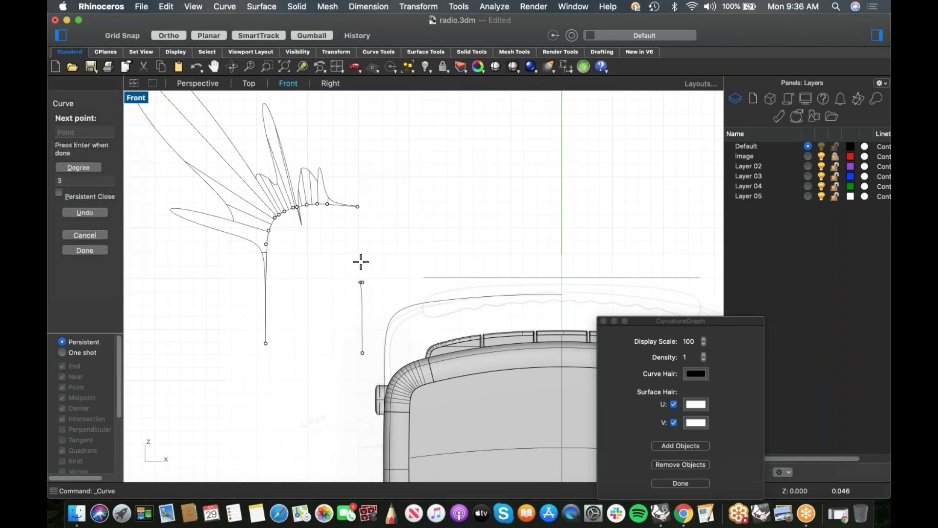
{"action": "left_click", "coordinate": [366, 230], "text": "shift"}
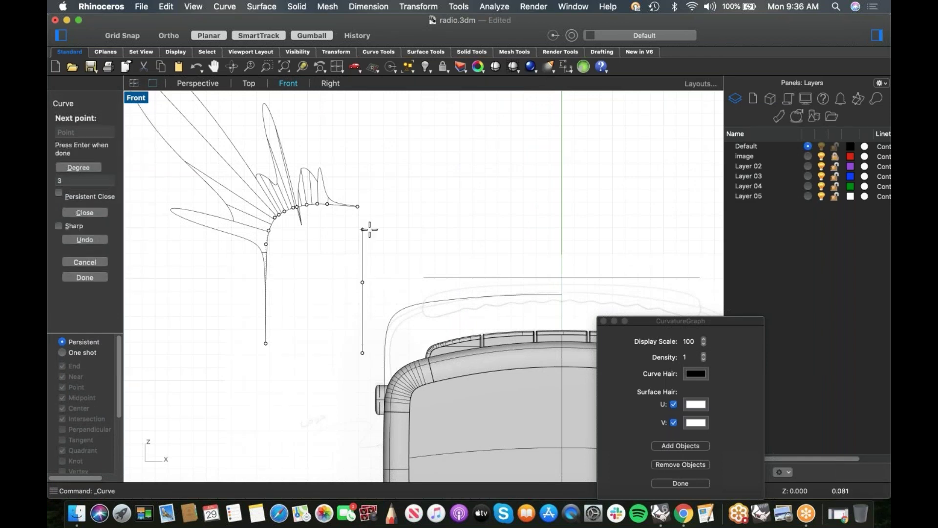
{"action": "left_click", "coordinate": [561, 233], "text": "shift"}
{"action": "key", "text": "Return"}
Step: Add the new sparse curve to the curvature graph and compare its flow with that of the densely pointed curve
{"action": "left_click", "coordinate": [418, 230]}
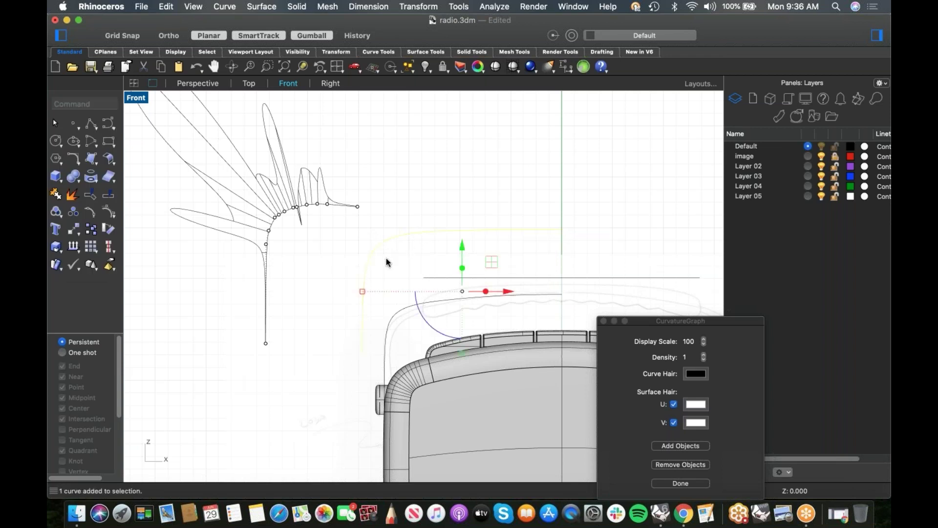
{"action": "left_click", "coordinate": [688, 445]}
{"action": "left_click", "coordinate": [326, 322]}
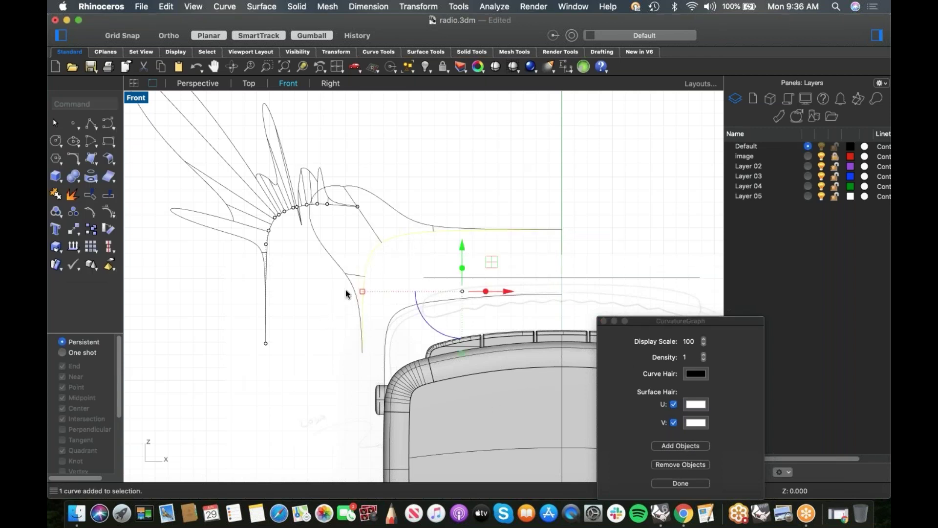
{"action": "left_click", "coordinate": [399, 251]}
Step: Delete the densely pointed curve and turn off the curvature graph
{"action": "left_click", "coordinate": [266, 257]}
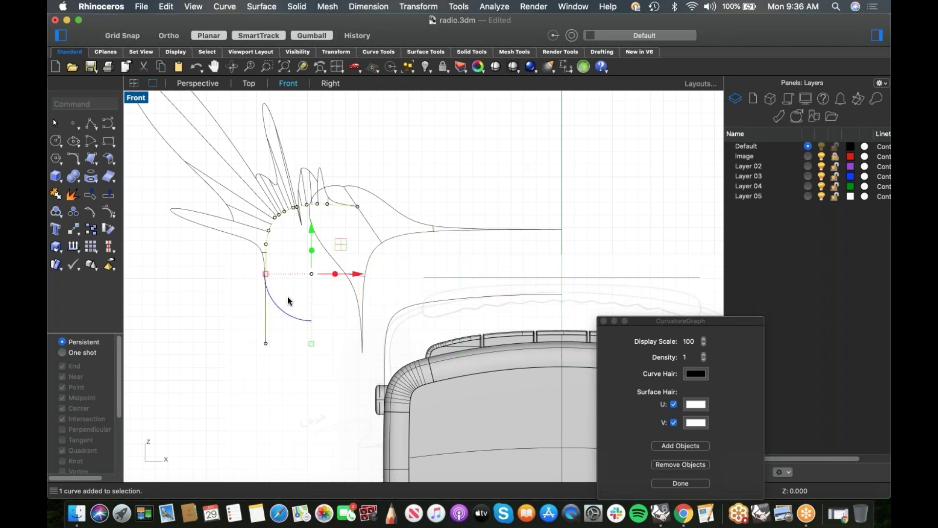
{"action": "key", "text": "Delete"}
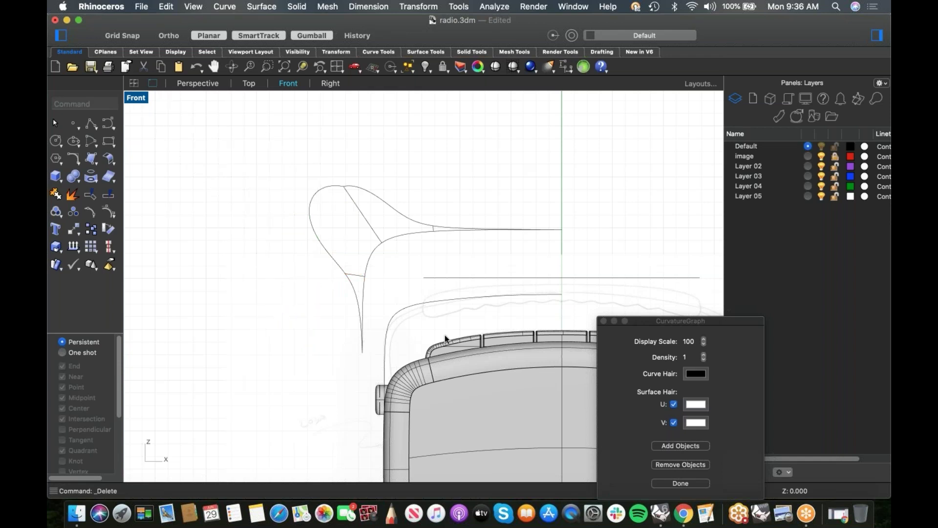
{"action": "left_click", "coordinate": [681, 483]}
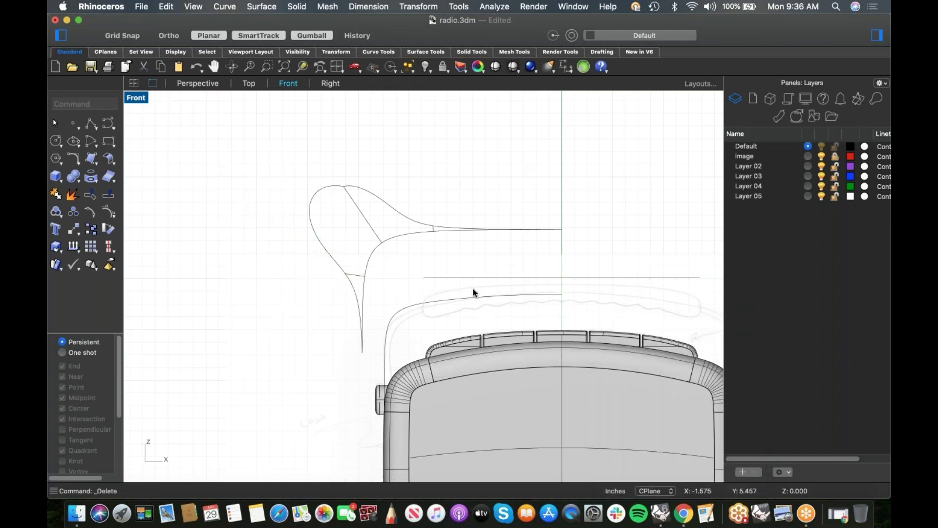
Step: Show the control points of the remaining sparse curve above the handle curve
{"action": "right_click_drag", "start_coordinate": [420, 249], "coordinate": [378, 219]}
{"action": "left_click", "coordinate": [285, 209]}
{"action": "middle_click", "coordinate": [377, 218]}
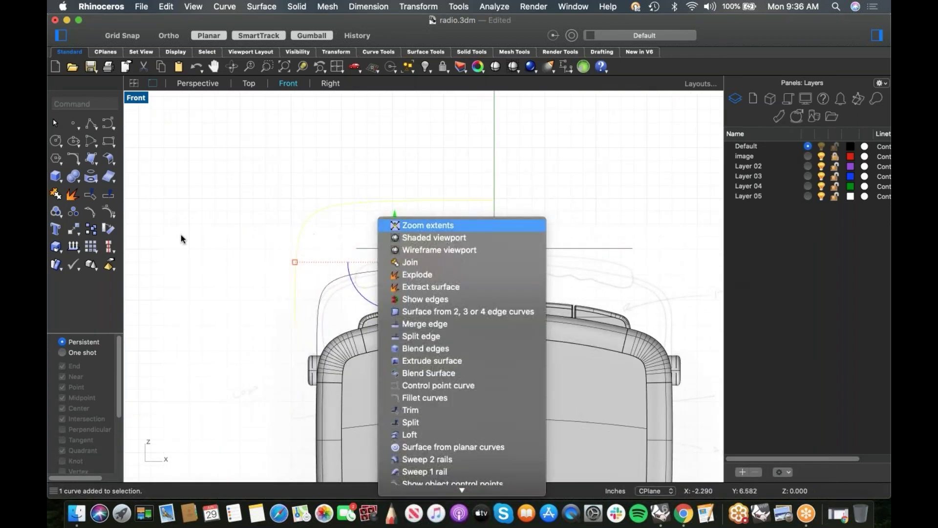
{"action": "left_click", "coordinate": [108, 212]}
{"action": "left_click", "coordinate": [109, 211]}
Step: Slide the control points on both sides of the sparse curve's corner along its straight legs, testing tighter and broader roundings
{"action": "left_click_drag", "start_coordinate": [361, 183], "coordinate": [411, 243]}
{"action": "left_click_drag", "start_coordinate": [372, 201], "coordinate": [306, 200]}
{"action": "left_click_drag", "start_coordinate": [264, 233], "coordinate": [336, 277]}
{"action": "left_click_drag", "start_coordinate": [301, 233], "coordinate": [451, 203]}
{"action": "key", "text": "Escape"}
{"action": "left_click", "coordinate": [305, 200]}
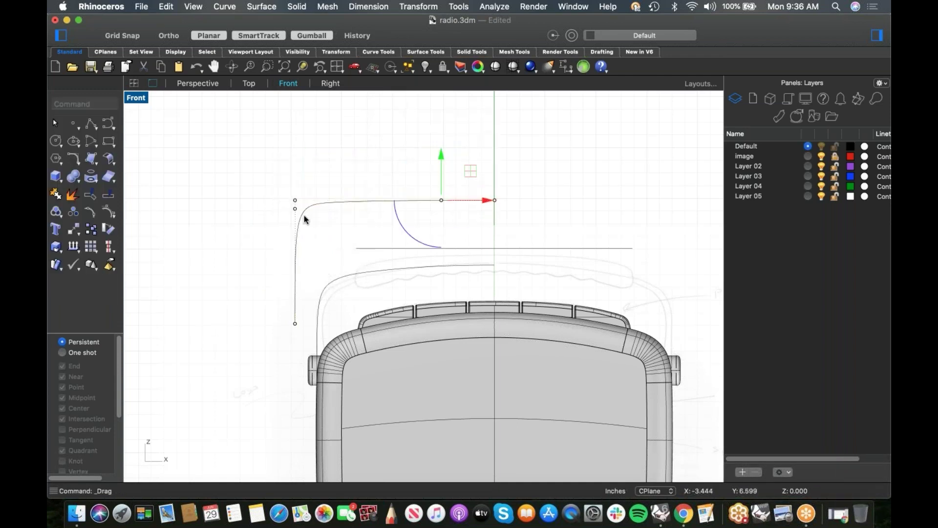
{"action": "left_click", "coordinate": [295, 210]}
{"action": "left_click_drag", "start_coordinate": [295, 170], "coordinate": [290, 281]}
{"action": "left_click", "coordinate": [270, 306]}
Step: Draw another degree-3 curve with Ortho on in the empty area left of the radio, rising vertically through three control points to its corner
{"action": "scroll", "coordinate": [324, 294], "scroll_direction": "down", "scroll_amount": 4}
{"action": "right_click_drag", "start_coordinate": [324, 295], "coordinate": [427, 291]}
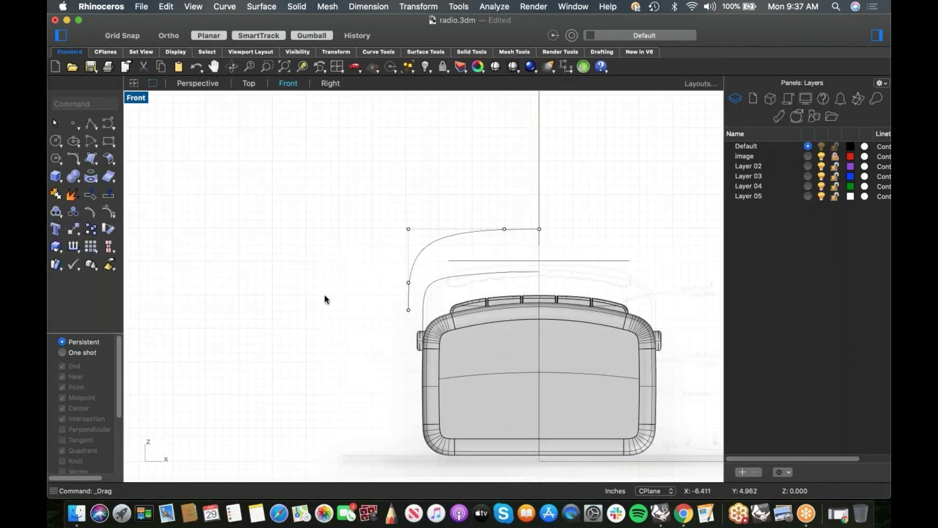
{"action": "left_click", "coordinate": [108, 124]}
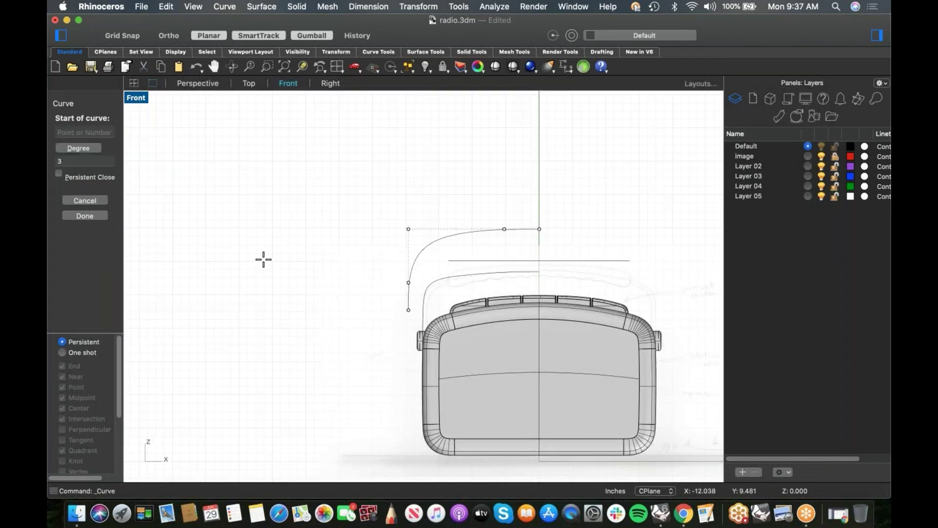
{"action": "key", "text": "F8"}
{"action": "left_click", "coordinate": [250, 351]}
{"action": "left_click", "coordinate": [250, 303]}
{"action": "left_click", "coordinate": [250, 270]}
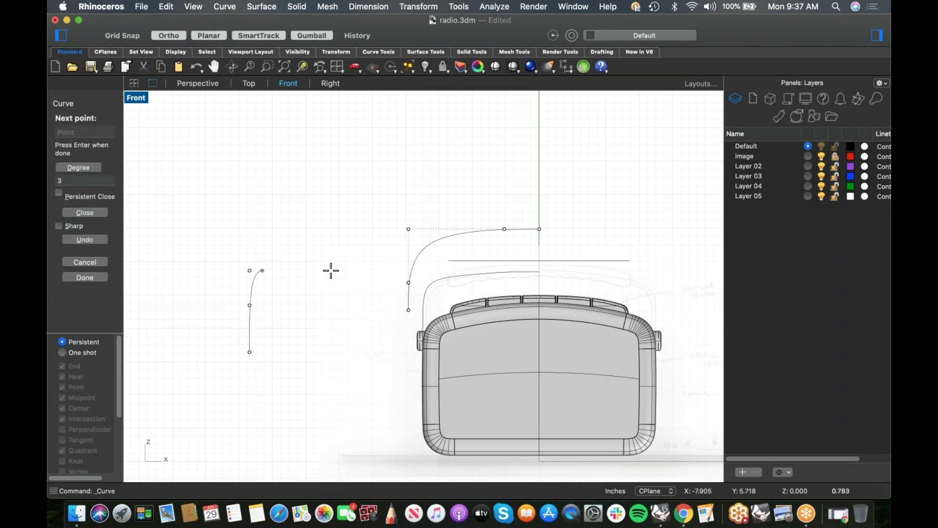
Step: Continue the degree 3 practice curve beside the radio with winding control points upward and finish it as an open curve
{"action": "left_click", "coordinate": [340, 271]}
{"action": "left_click", "coordinate": [391, 270]}
{"action": "left_click", "coordinate": [391, 207]}
{"action": "left_click", "coordinate": [391, 170]}
{"action": "left_click", "coordinate": [337, 170]}
{"action": "left_click", "coordinate": [252, 171]}
{"action": "left_click", "coordinate": [252, 139]}
{"action": "right_click_drag", "start_coordinate": [255, 188], "coordinate": [251, 283]}
{"action": "left_click", "coordinate": [326, 232]}
{"action": "left_click", "coordinate": [326, 178]}
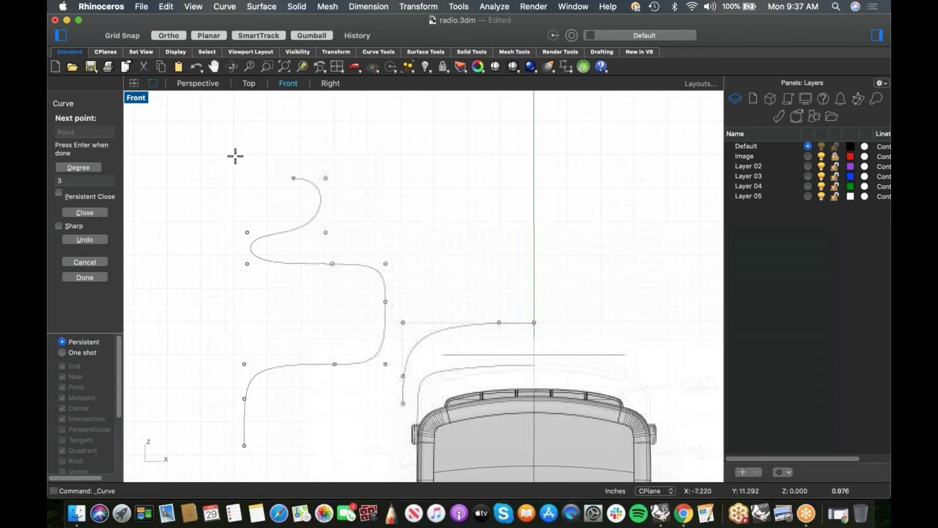
{"action": "left_click", "coordinate": [249, 157]}
{"action": "key", "text": "F8"}
{"action": "left_click", "coordinate": [252, 128]}
{"action": "key", "text": "Return"}
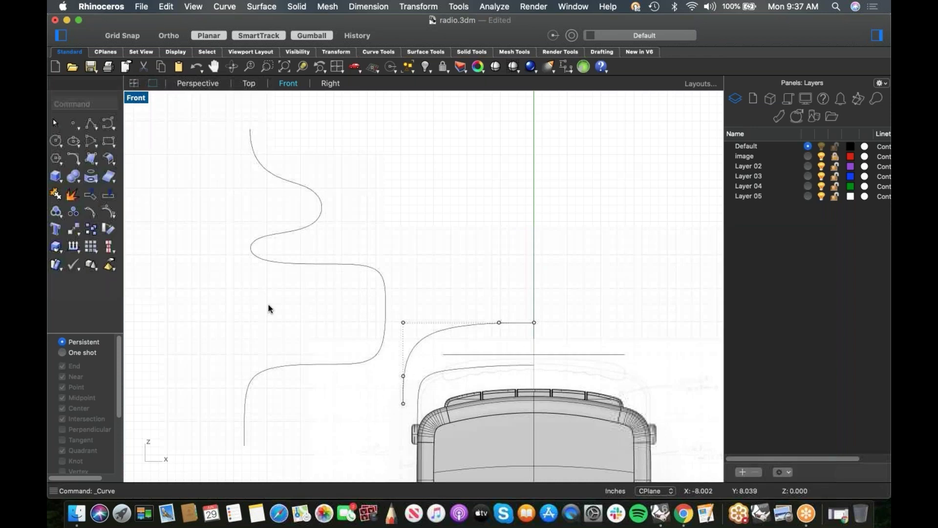
Step: Display the control points of the winding practice curve
{"action": "right_click_drag", "start_coordinate": [289, 322], "coordinate": [300, 276]}
{"action": "left_click_drag", "start_coordinate": [310, 287], "coordinate": [299, 350]}
{"action": "middle_click", "coordinate": [311, 359]}
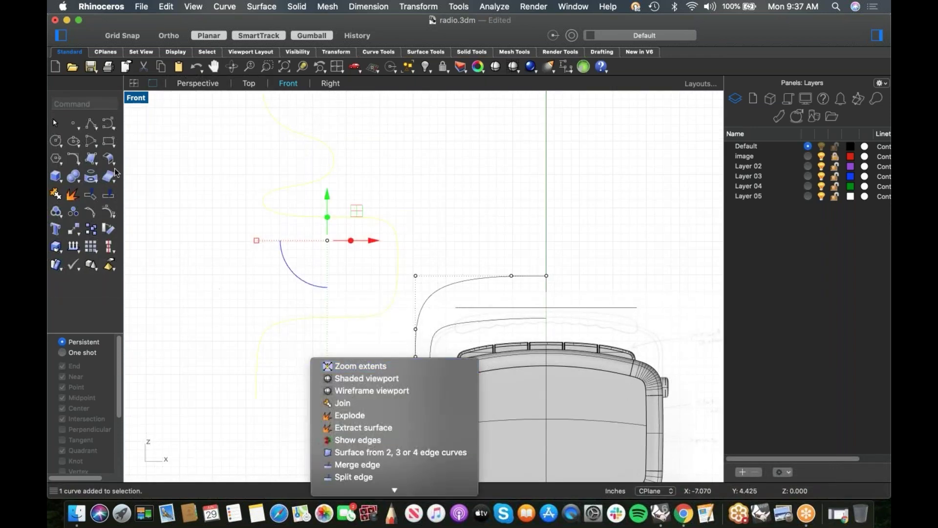
{"action": "left_click", "coordinate": [276, 389]}
{"action": "key", "text": "F10"}
{"action": "left_click_drag", "start_coordinate": [279, 409], "coordinate": [279, 409]}
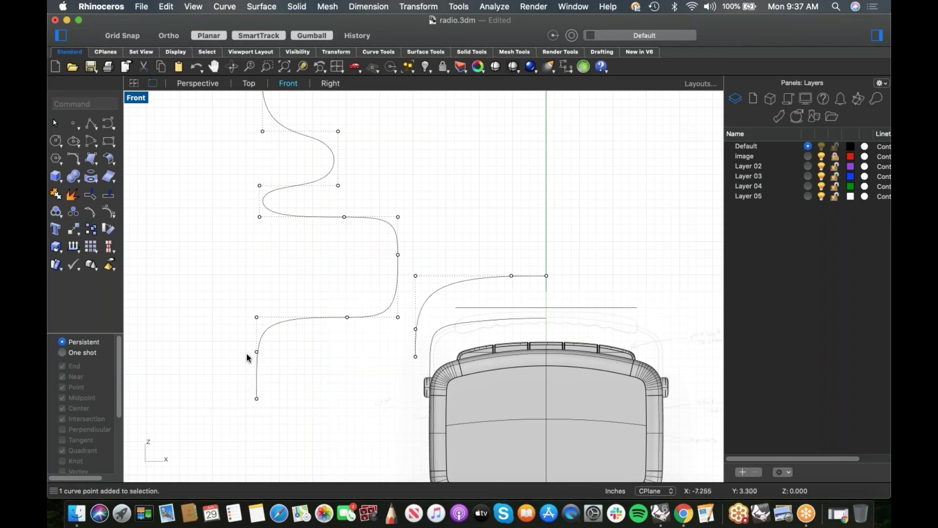
Step: Slide the control points flanking the practice curve's lower bends toward the lower right corner point to tighten that bend
{"action": "left_click_drag", "start_coordinate": [338, 301], "coordinate": [280, 318]}
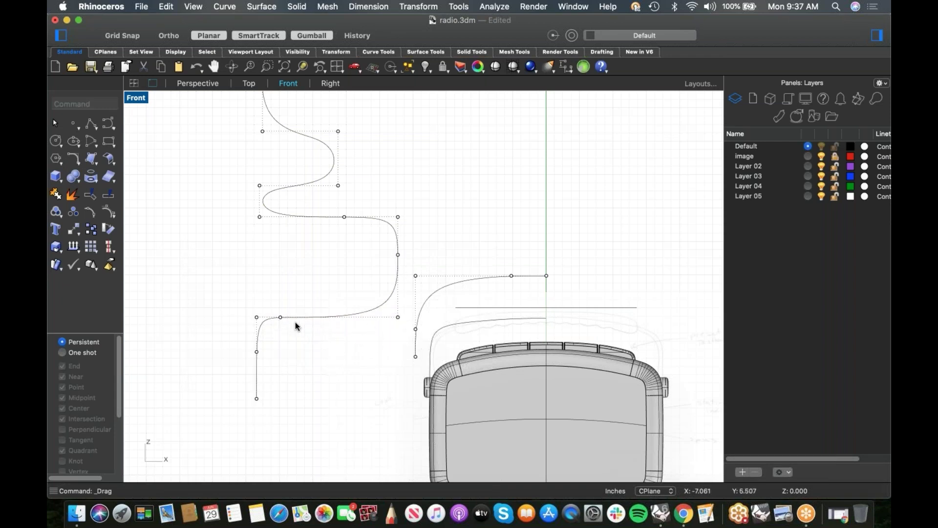
{"action": "left_click", "coordinate": [280, 318]}
{"action": "left_click_drag", "start_coordinate": [313, 318], "coordinate": [404, 297]}
{"action": "left_click", "coordinate": [398, 255]}
{"action": "left_click", "coordinate": [338, 294]}
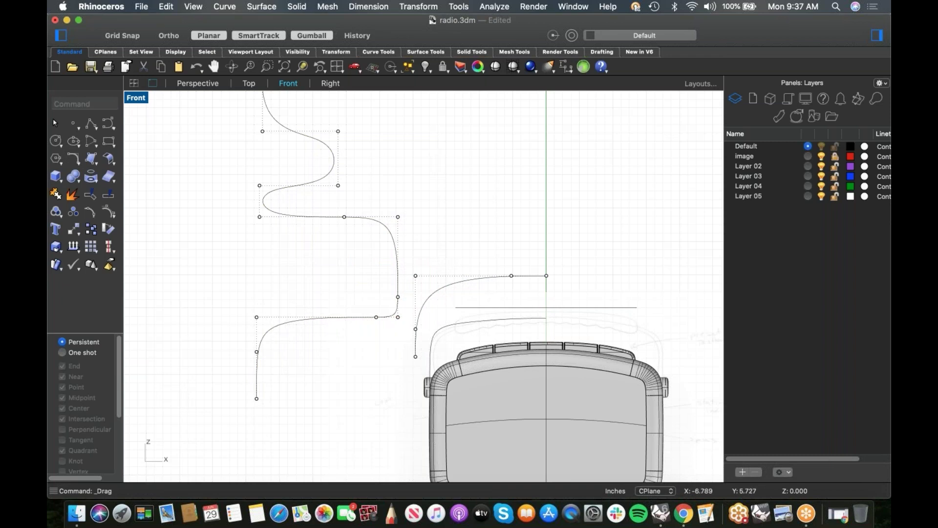
Step: Delete the middle control point on the practice curve's lower horizontal stretch
{"action": "left_click_drag", "start_coordinate": [247, 309], "coordinate": [287, 369]}
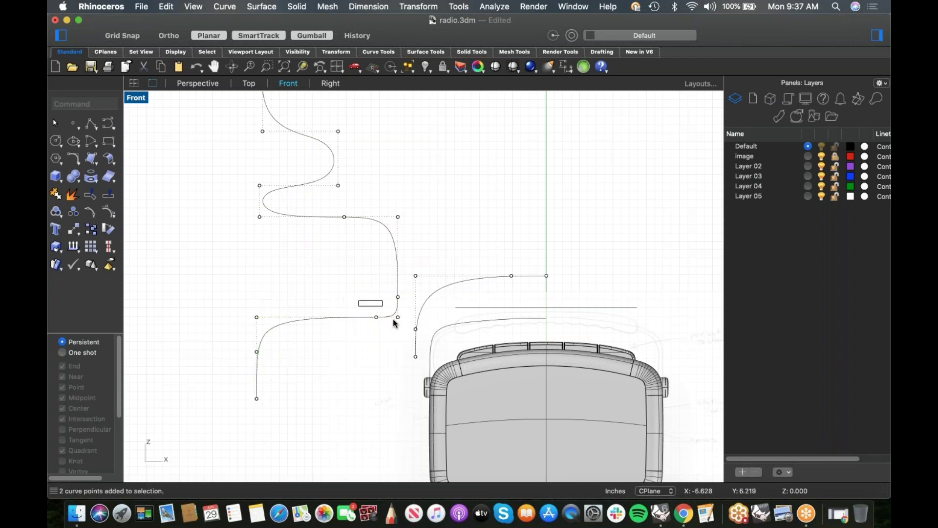
{"action": "left_click_drag", "start_coordinate": [407, 330], "coordinate": [407, 331]}
{"action": "left_click", "coordinate": [283, 292]}
{"action": "left_click", "coordinate": [376, 317]}
{"action": "key", "text": "Delete"}
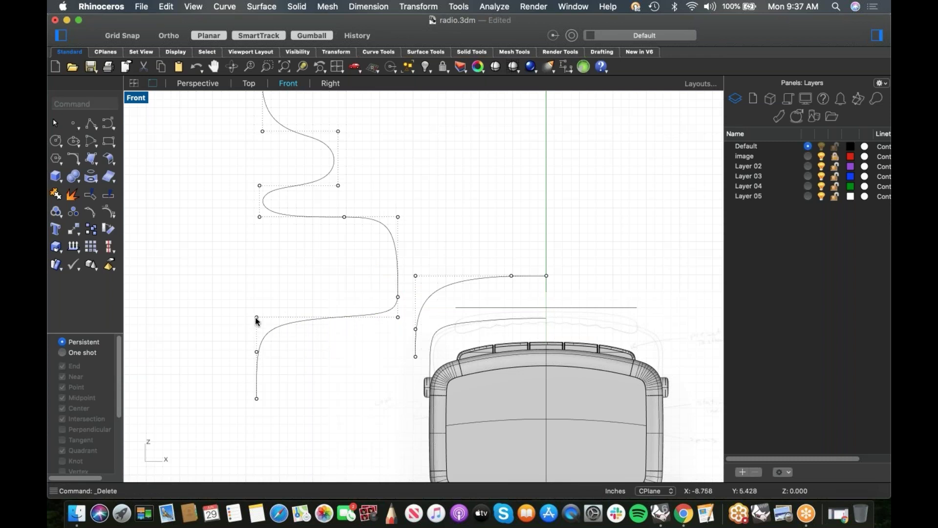
Step: Compare the single control point at the practice curve's lower left bend with the pair at its lower right bend
{"action": "left_click_drag", "start_coordinate": [235, 299], "coordinate": [287, 357]}
{"action": "left_click_drag", "start_coordinate": [358, 304], "coordinate": [420, 345], "text": "shift"}
{"action": "left_click", "coordinate": [320, 275]}
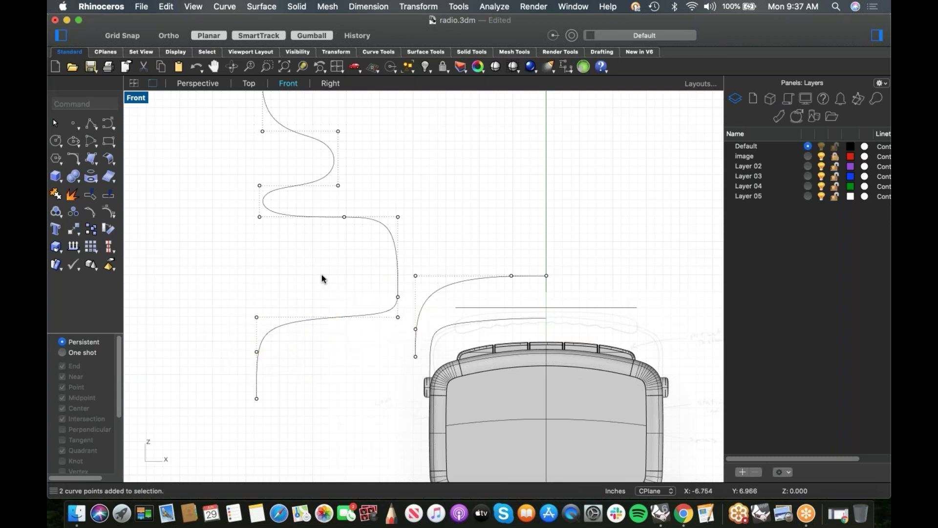
{"action": "left_click_drag", "start_coordinate": [283, 345], "coordinate": [246, 299]}
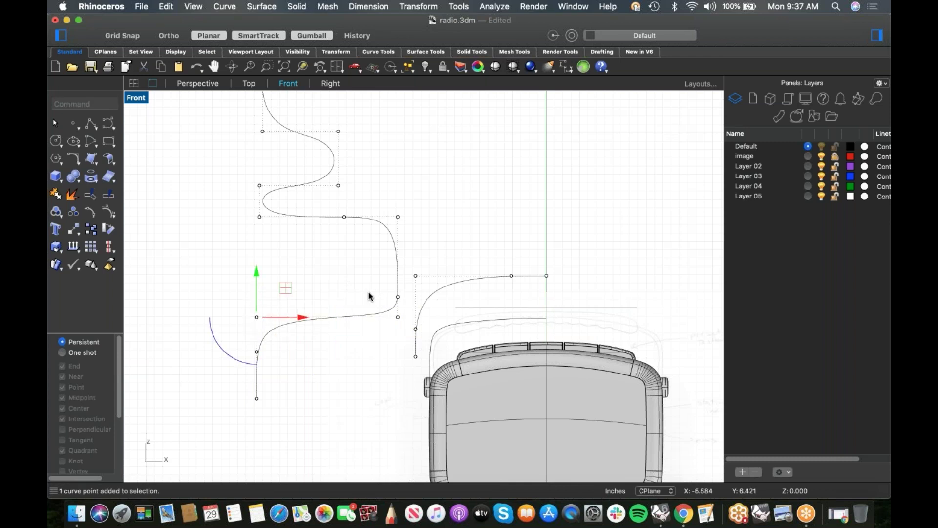
{"action": "left_click_drag", "start_coordinate": [398, 329], "coordinate": [408, 326], "text": "shift"}
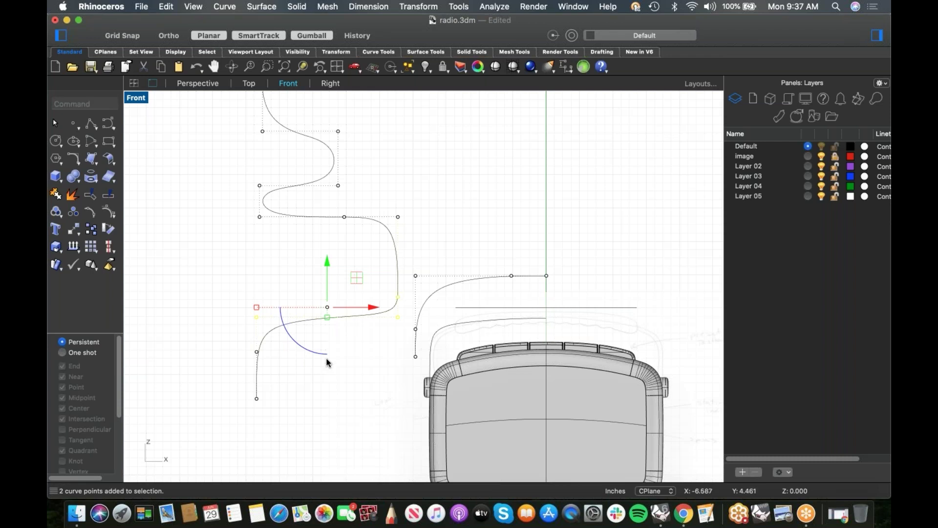
Step: Delete the winding practice curve and the spare quarter curve above the handle
{"action": "scroll", "coordinate": [325, 352], "scroll_direction": "down", "scroll_amount": 2}
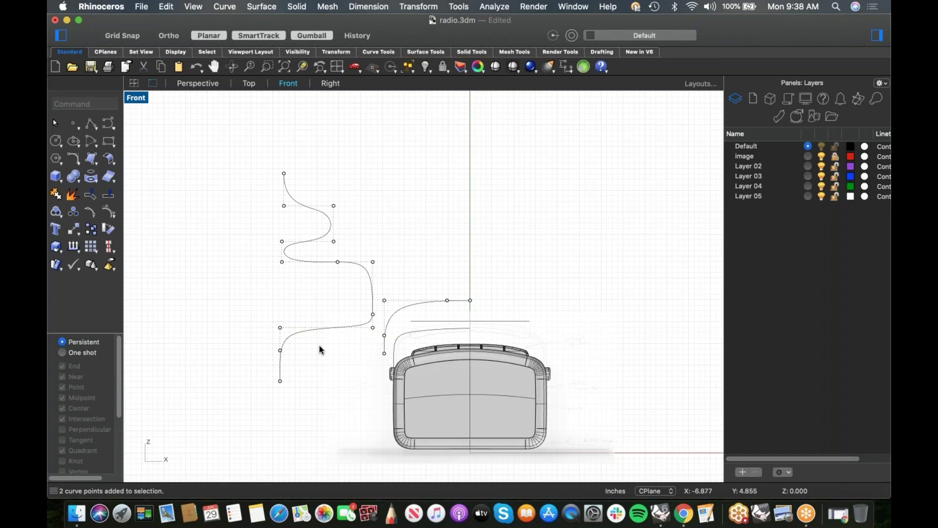
{"action": "left_click", "coordinate": [325, 328]}
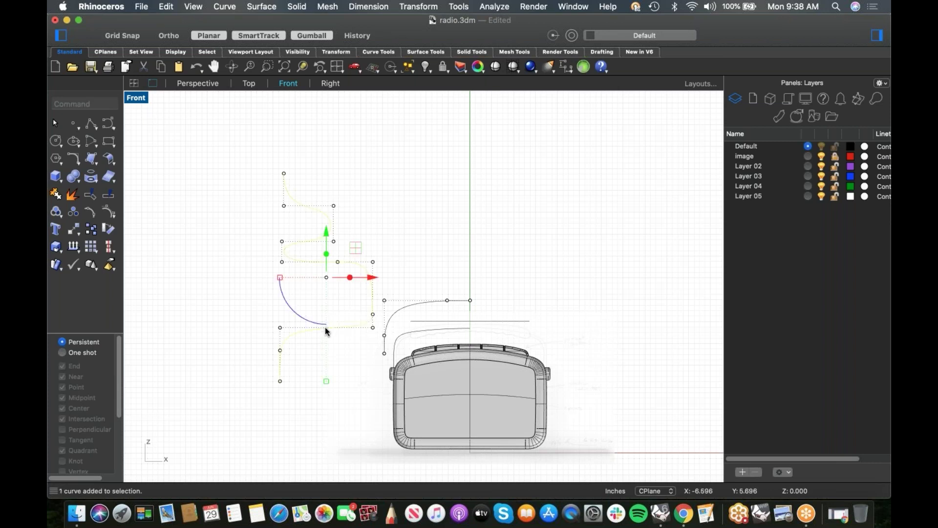
{"action": "left_click", "coordinate": [343, 331]}
{"action": "key", "text": "Delete"}
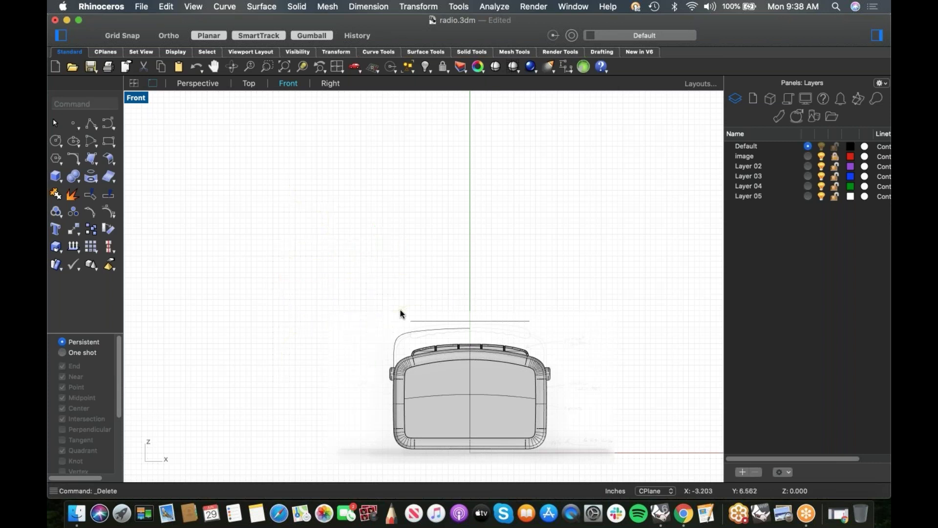
Step: Display the control points of the half handle curve above the radio
{"action": "scroll", "coordinate": [435, 360], "scroll_direction": "up", "scroll_amount": 4}
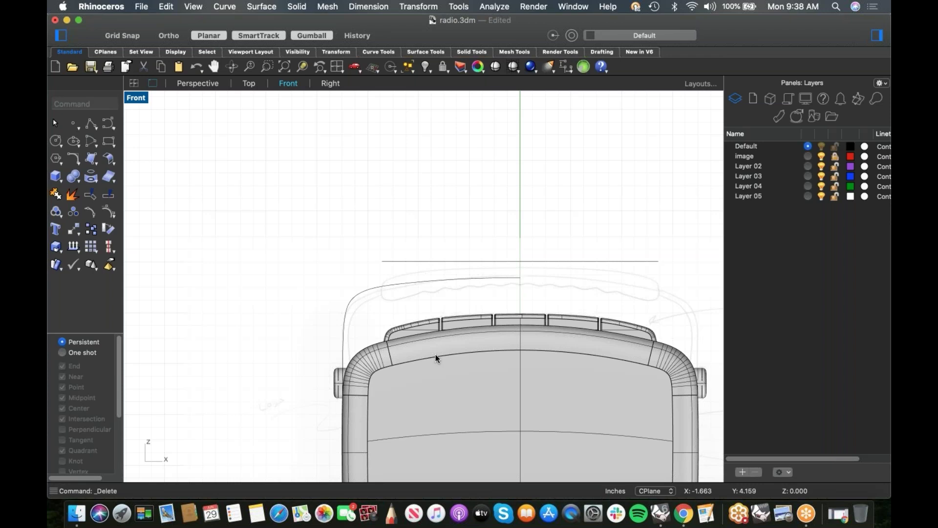
{"action": "scroll", "coordinate": [310, 296], "scroll_direction": "up", "scroll_amount": 3}
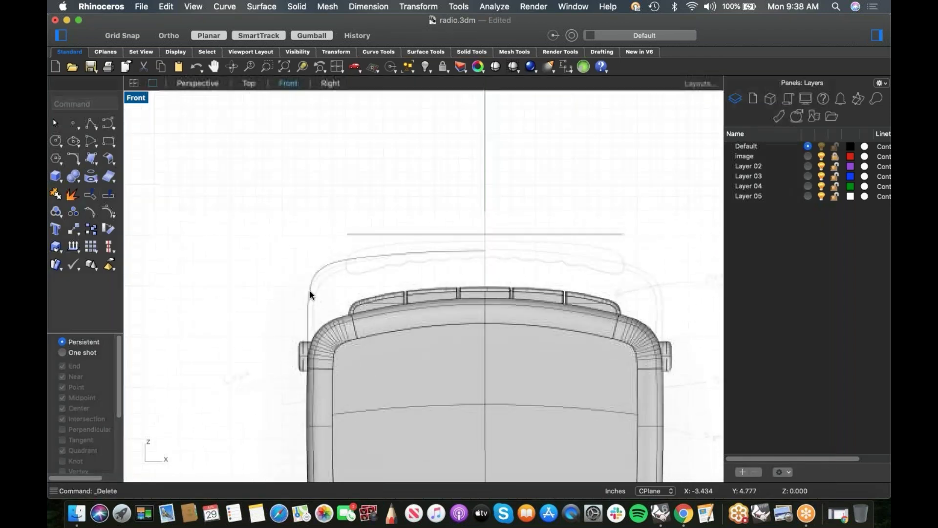
{"action": "right_click_drag", "start_coordinate": [321, 304], "coordinate": [277, 274]}
{"action": "left_click", "coordinate": [266, 267]}
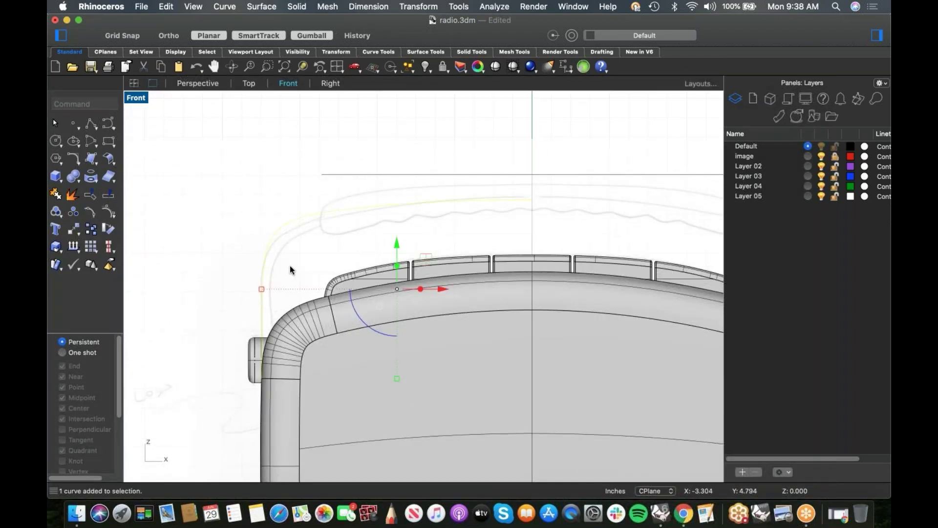
{"action": "middle_click", "coordinate": [290, 266]}
{"action": "left_click", "coordinate": [108, 212]}
{"action": "left_click", "coordinate": [108, 212]}
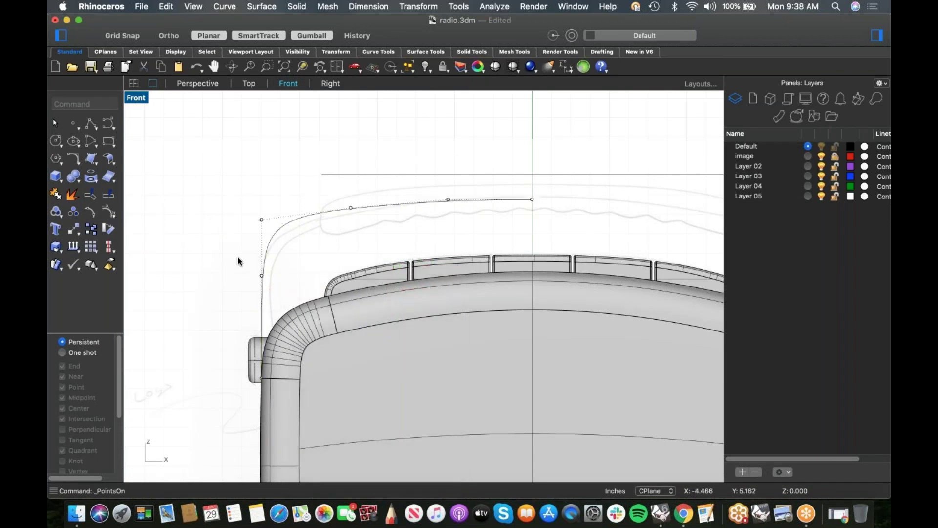
Step: Lower the half handle curve's corner control point and the point beneath it to soften the bend
{"action": "left_click_drag", "start_coordinate": [243, 249], "coordinate": [295, 306]}
{"action": "left_click_drag", "start_coordinate": [262, 276], "coordinate": [261, 301]}
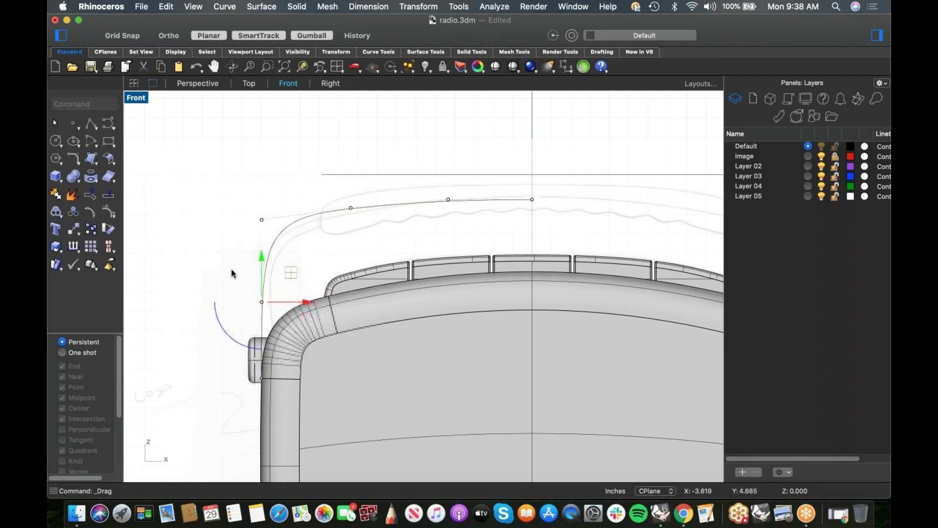
{"action": "left_click", "coordinate": [261, 219]}
{"action": "left_click_drag", "start_coordinate": [262, 220], "coordinate": [261, 230]}
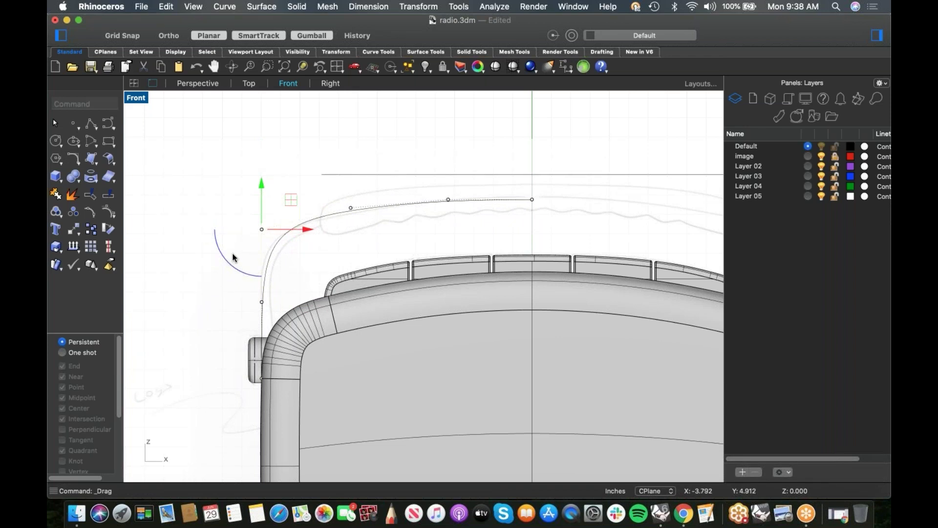
{"action": "left_click", "coordinate": [227, 224]}
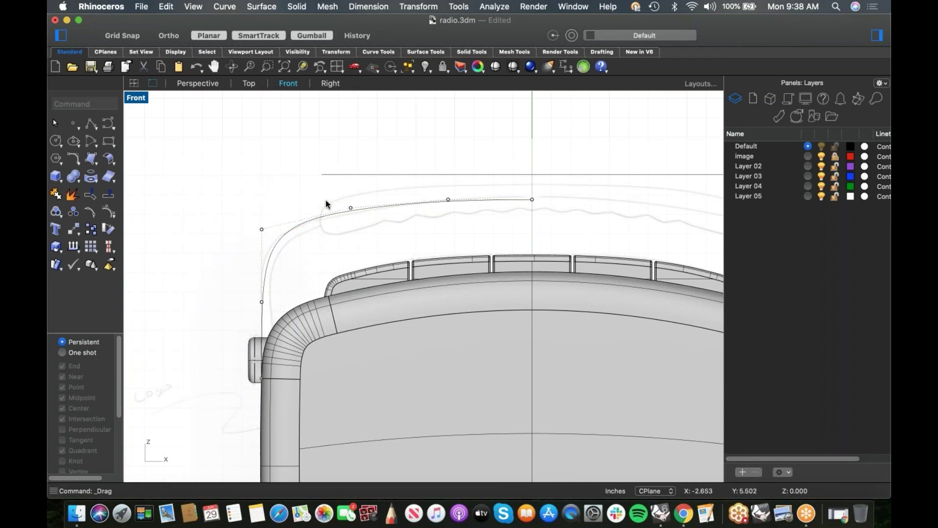
{"action": "left_click_drag", "start_coordinate": [356, 218], "coordinate": [356, 217]}
{"action": "key", "text": "Escape"}
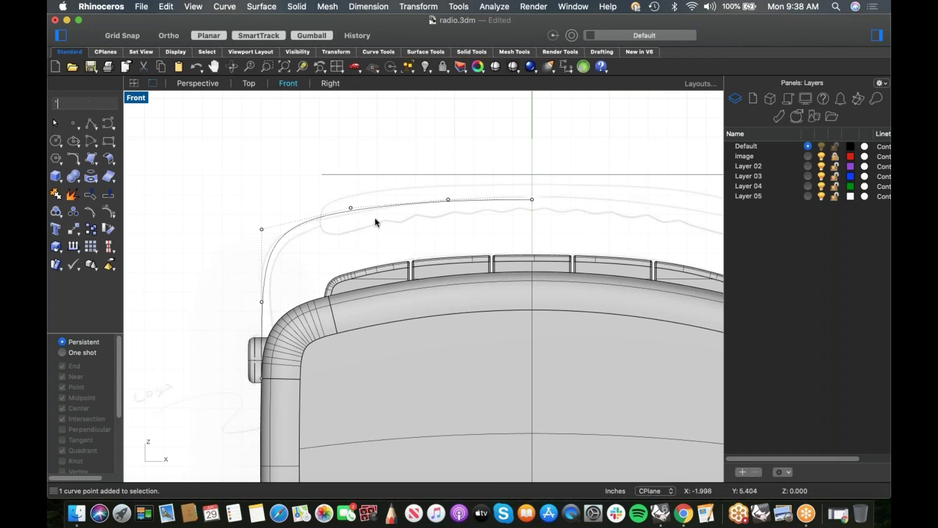
Step: Mirror the half handle curve across the radio's vertical centre line and join both halves into one curve
{"action": "left_click", "coordinate": [381, 206]}
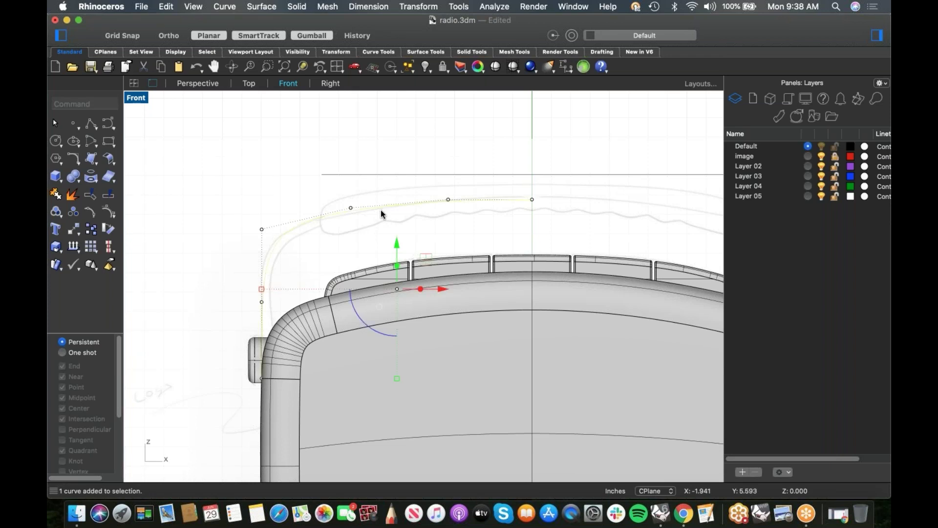
{"action": "type", "text": "Mirror"}
{"action": "key", "text": "Return"}
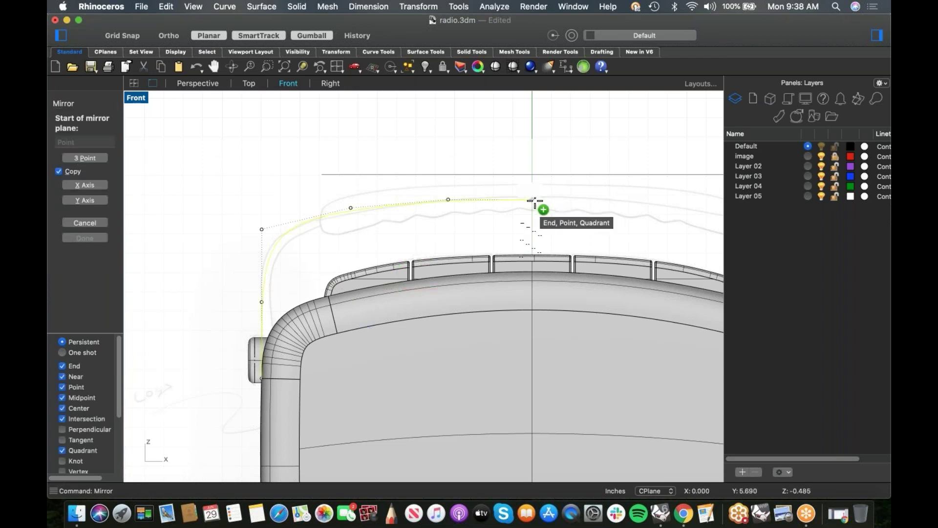
{"action": "left_click", "coordinate": [533, 199]}
{"action": "key", "text": "shift"}
{"action": "left_click", "coordinate": [524, 171], "text": "shift"}
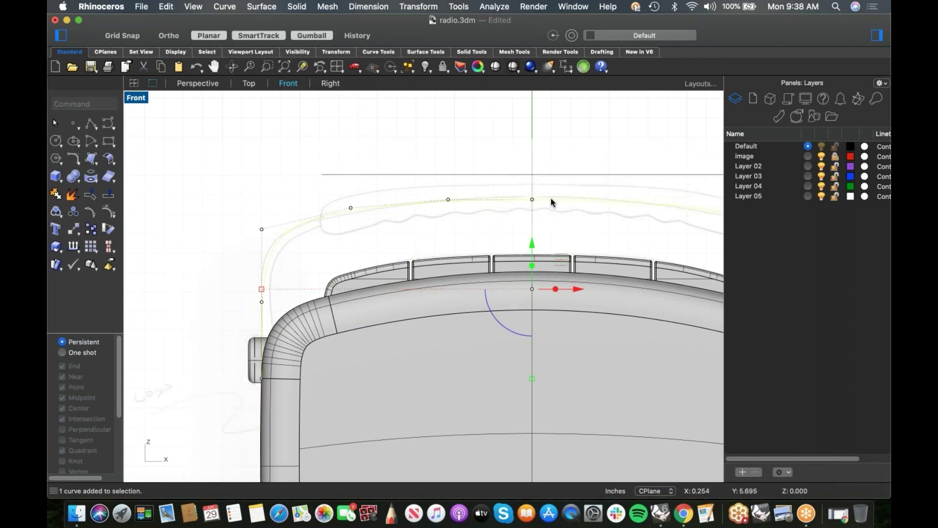
{"action": "key", "text": "super+j"}
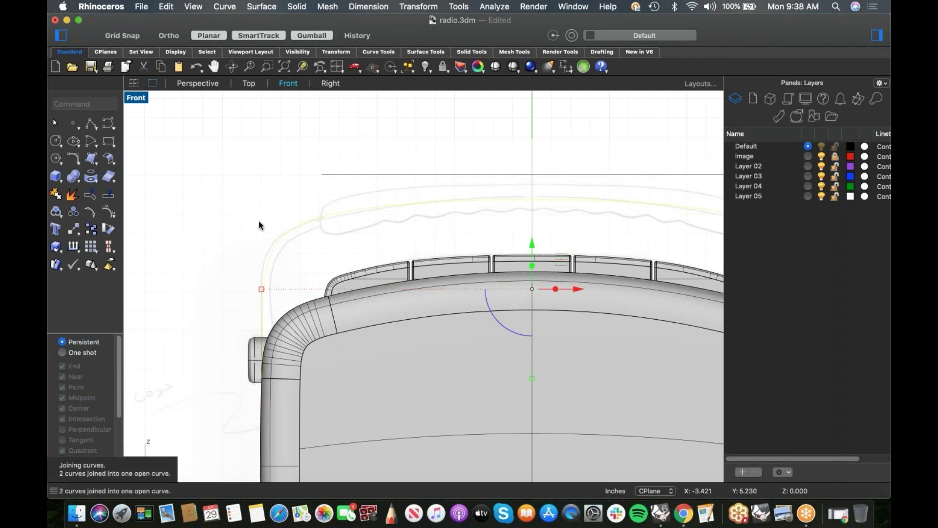
Step: Copy the joined handle curve slightly upward and stretch the copy a little wider
{"action": "left_click", "coordinate": [260, 218]}
{"action": "left_click", "coordinate": [545, 201]}
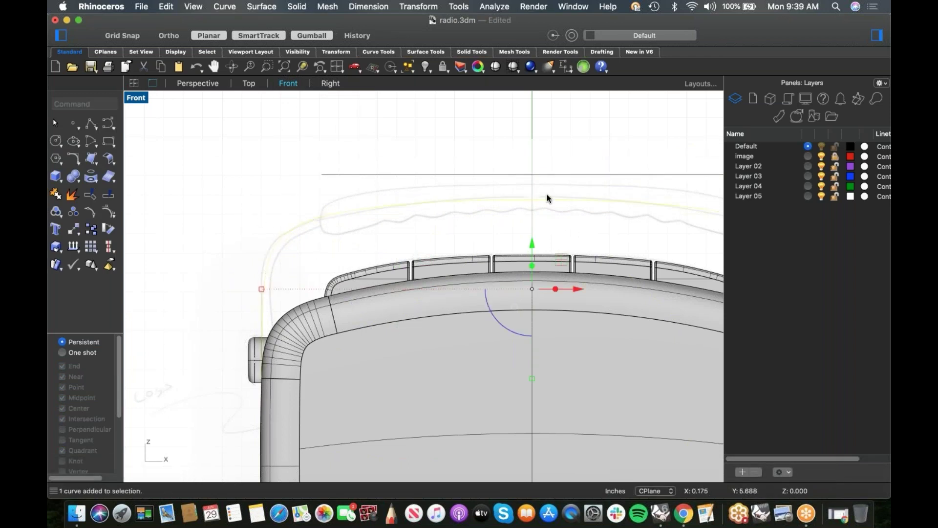
{"action": "left_click_drag", "start_coordinate": [532, 241], "coordinate": [532, 281], "text": "alt"}
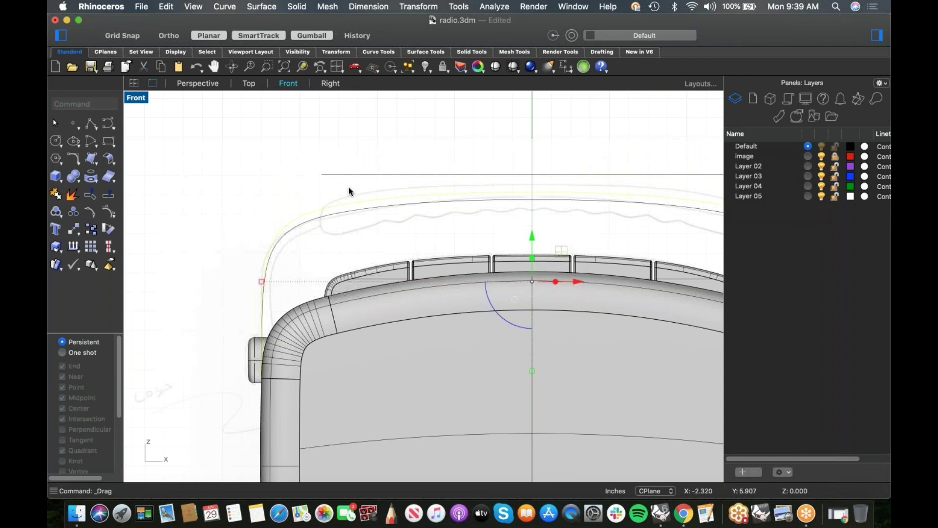
{"action": "left_click_drag", "start_coordinate": [260, 282], "coordinate": [255, 281]}
{"action": "left_click", "coordinate": [183, 233]}
Step: Display the control points of the outer handle curve copy
{"action": "left_click", "coordinate": [333, 209]}
{"action": "middle_click", "coordinate": [367, 221]}
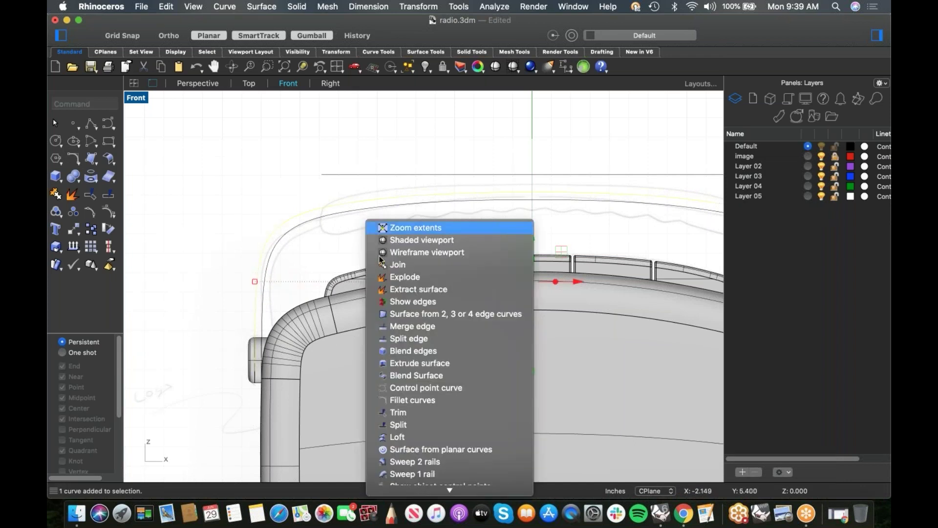
{"action": "left_click", "coordinate": [309, 169]}
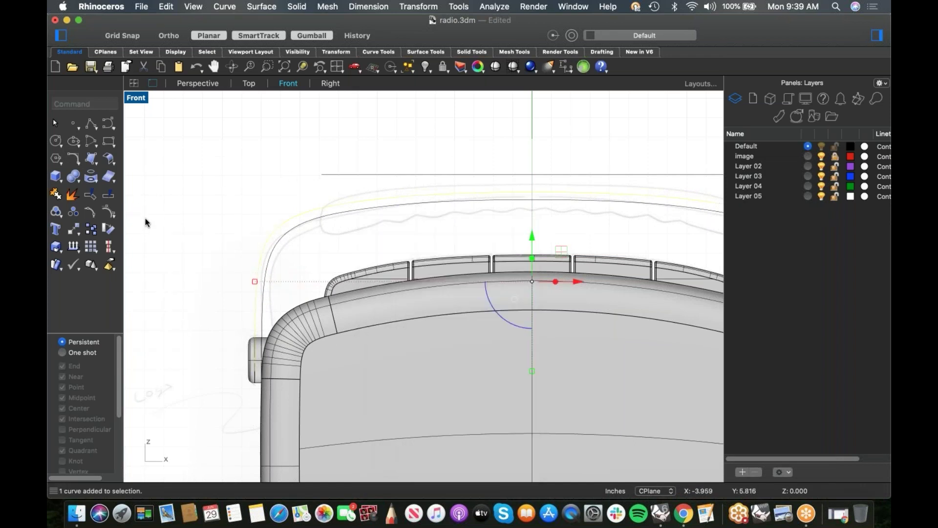
{"action": "left_click", "coordinate": [109, 213]}
Step: Offset the original joined handle curve inward by 0.08 inches with round caps
{"action": "left_click", "coordinate": [423, 201]}
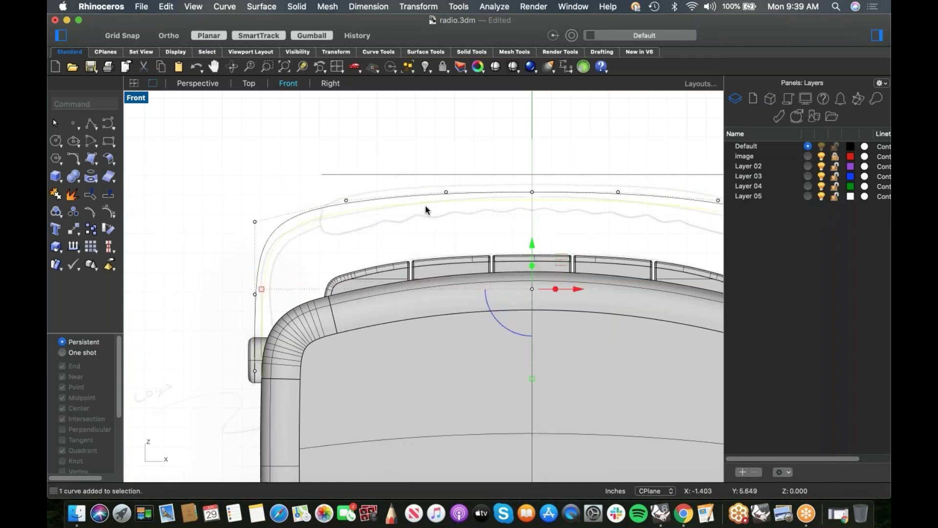
{"action": "left_click", "coordinate": [75, 164]}
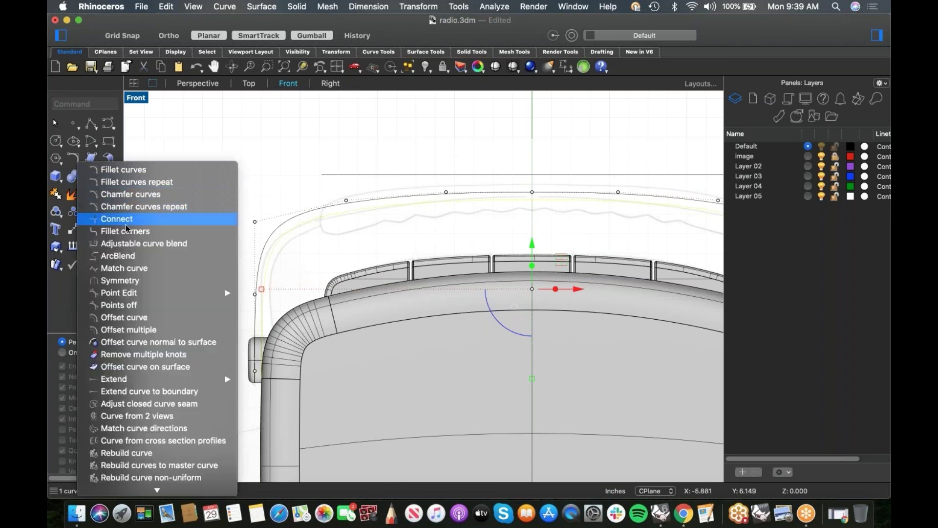
{"action": "left_click", "coordinate": [140, 317]}
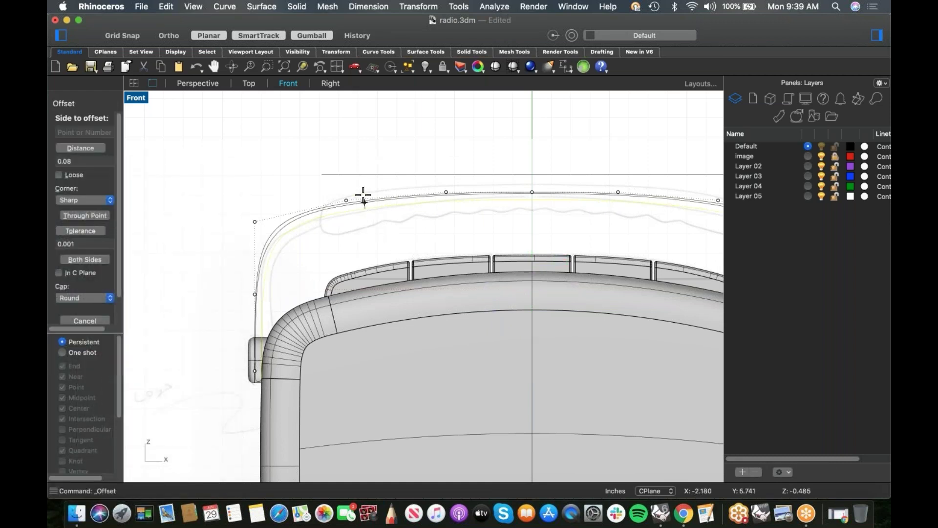
{"action": "left_click", "coordinate": [367, 226]}
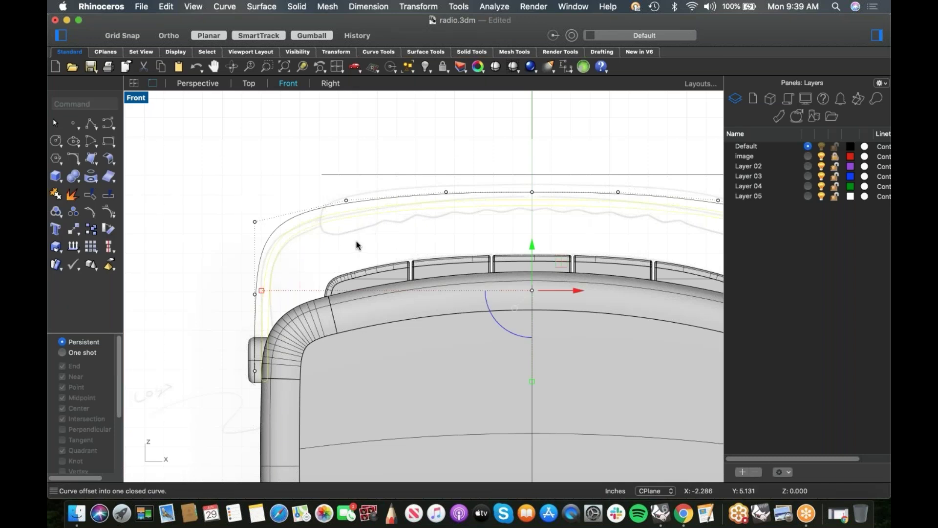
{"action": "key", "text": "super+z"}
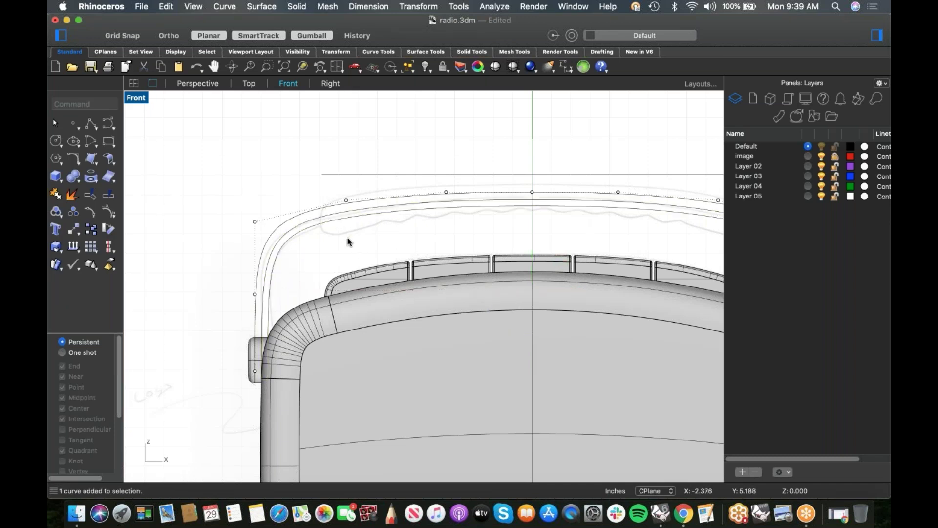
Step: Undo the round-capped offset and offset the original handle curve inward again by 0.08 inches with no cap
{"action": "right_click", "coordinate": [335, 192]}
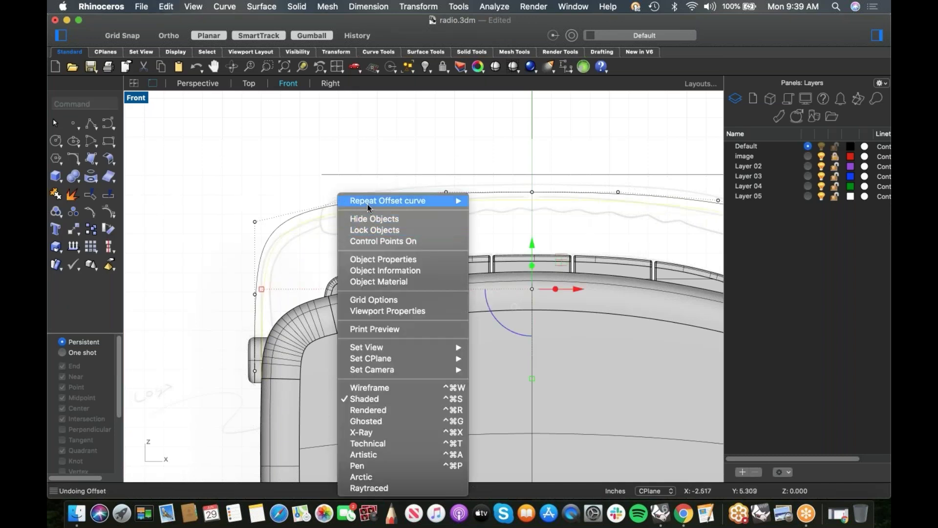
{"action": "left_click", "coordinate": [368, 204]}
{"action": "scroll", "coordinate": [83, 286], "scroll_direction": "down", "scroll_amount": 2}
{"action": "left_click", "coordinate": [81, 279]}
{"action": "left_click", "coordinate": [83, 259]}
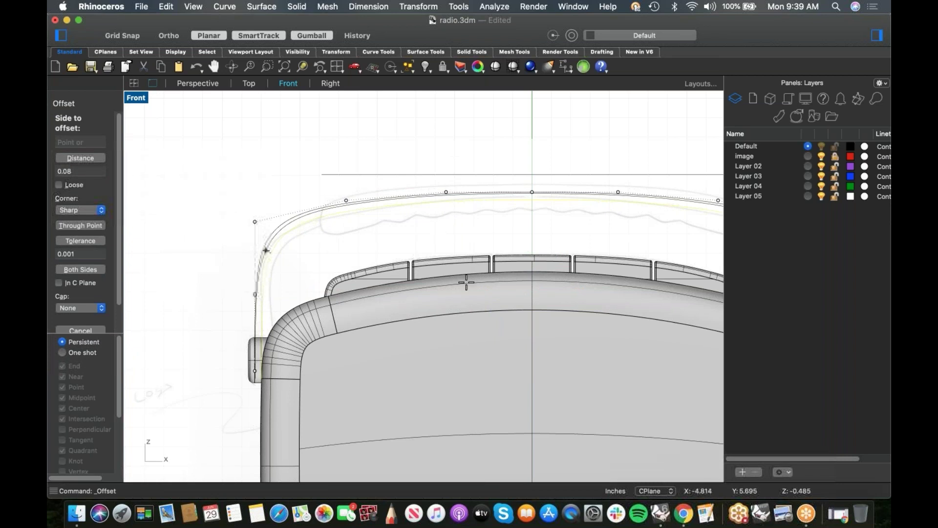
{"action": "left_click", "coordinate": [459, 246]}
{"action": "left_click", "coordinate": [445, 210]}
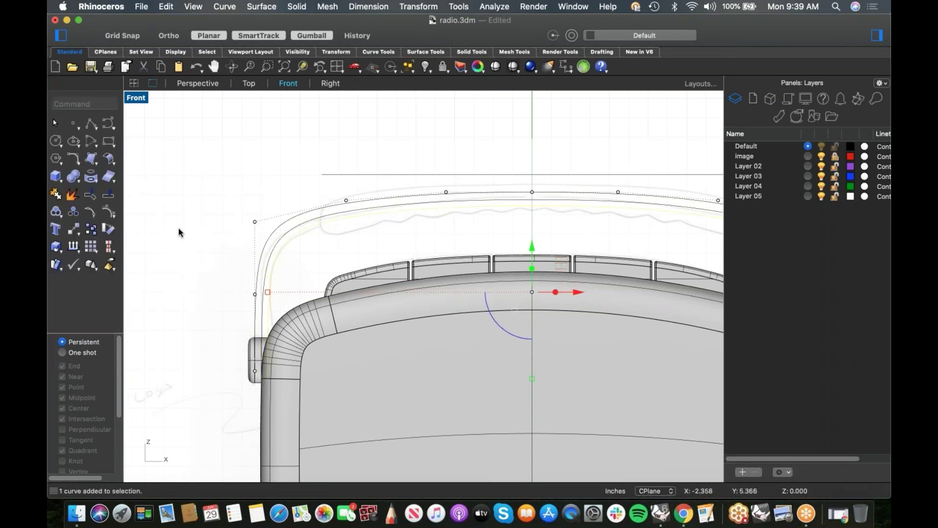
Step: Display the control points of the inward offset curve, and delete that curve after saving the file
{"action": "left_click", "coordinate": [108, 213]}
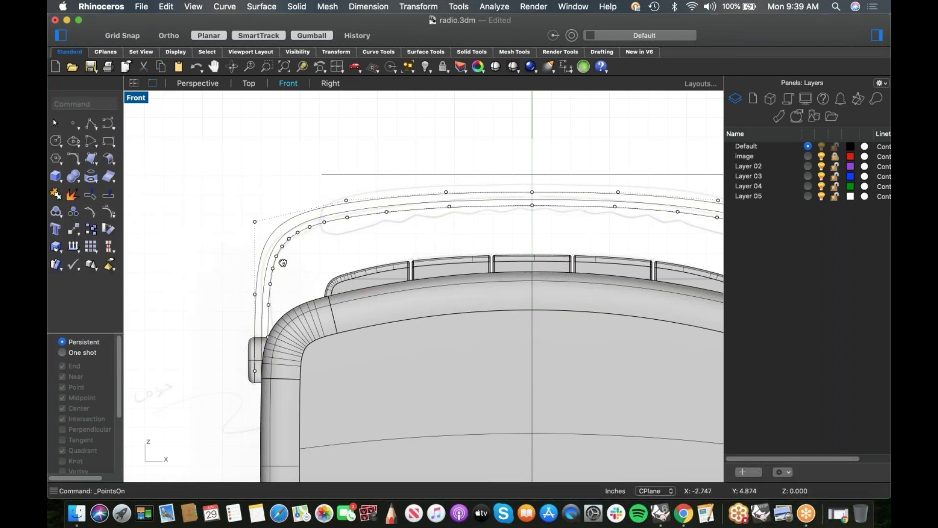
{"action": "right_click_drag", "start_coordinate": [314, 263], "coordinate": [259, 256]}
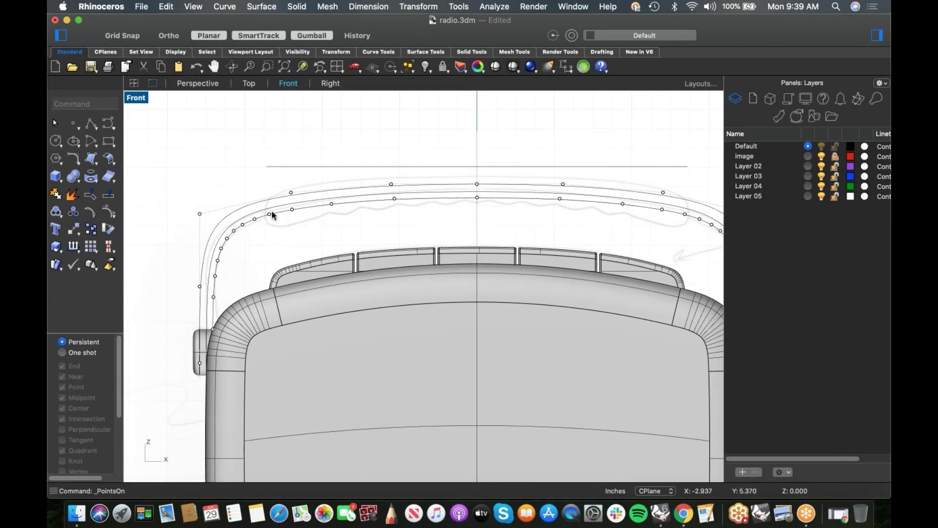
{"action": "left_click", "coordinate": [422, 201]}
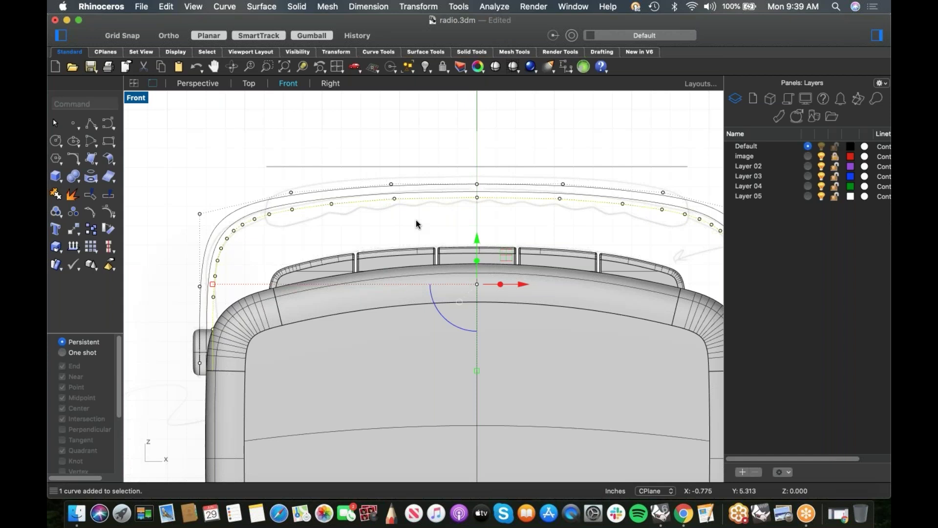
{"action": "key", "text": "super+s"}
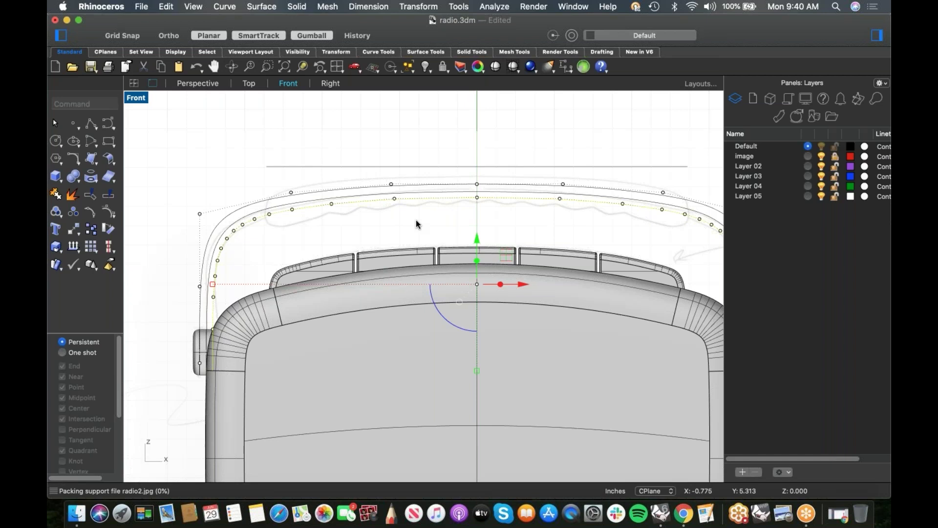
{"action": "key", "text": "Delete"}
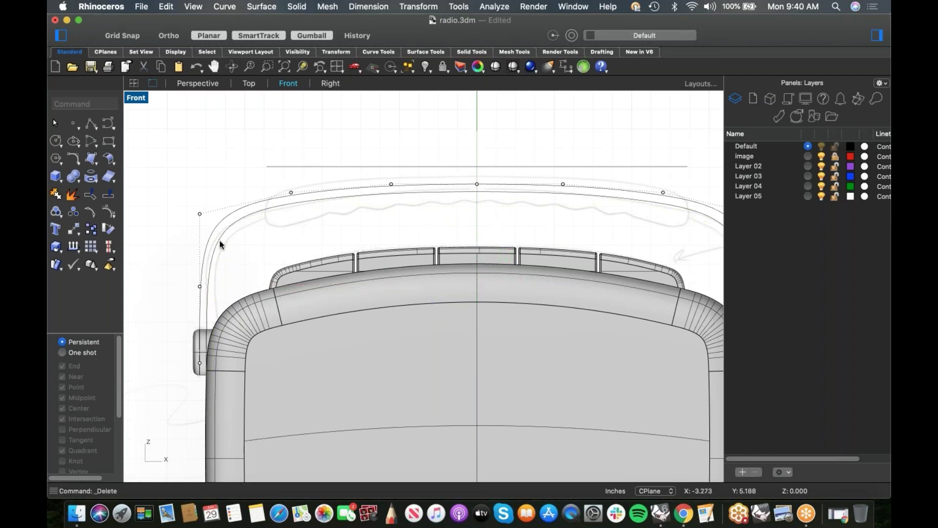
Step: Nudge the outer handle curve's left corner control point and its upper neighbour slightly downward to even the gap to the inner curve
{"action": "scroll", "coordinate": [223, 237], "scroll_direction": "up", "scroll_amount": 3}
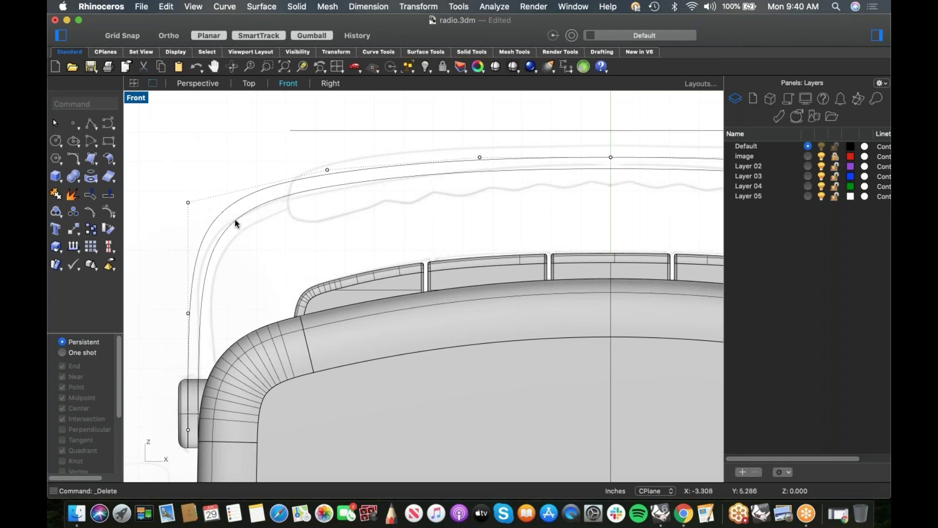
{"action": "left_click", "coordinate": [188, 202]}
{"action": "mouse_move", "coordinate": [188, 202]}
{"action": "left_mouse_down"}
{"action": "mouse_move", "coordinate": [186, 182]}
{"action": "mouse_move", "coordinate": [188, 206]}
{"action": "left_mouse_up"}
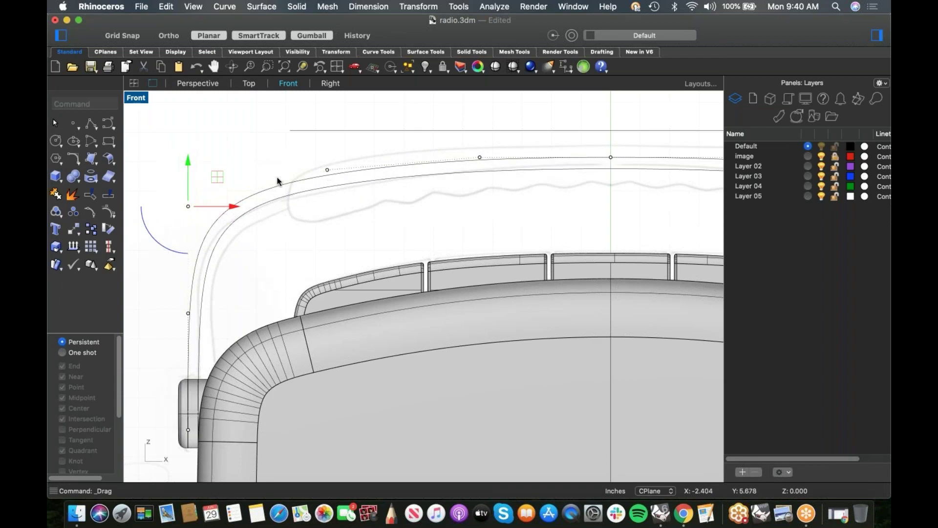
{"action": "mouse_move", "coordinate": [188, 206]}
{"action": "left_mouse_down"}
{"action": "mouse_move", "coordinate": [186, 189]}
{"action": "mouse_move", "coordinate": [189, 209]}
{"action": "left_mouse_up"}
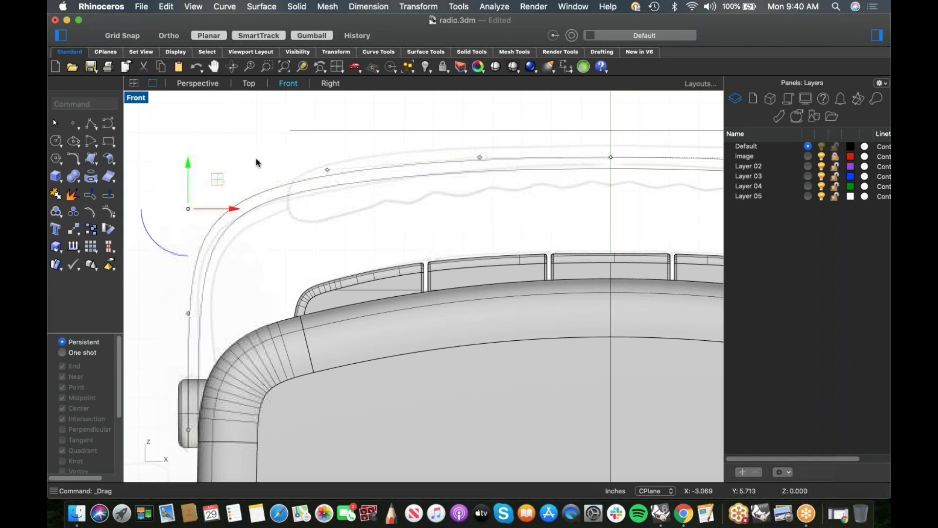
{"action": "left_click", "coordinate": [327, 169]}
{"action": "left_click_drag", "start_coordinate": [327, 170], "coordinate": [325, 171]}
{"action": "left_click", "coordinate": [348, 201]}
{"action": "scroll", "coordinate": [348, 202], "scroll_direction": "down", "scroll_amount": 5}
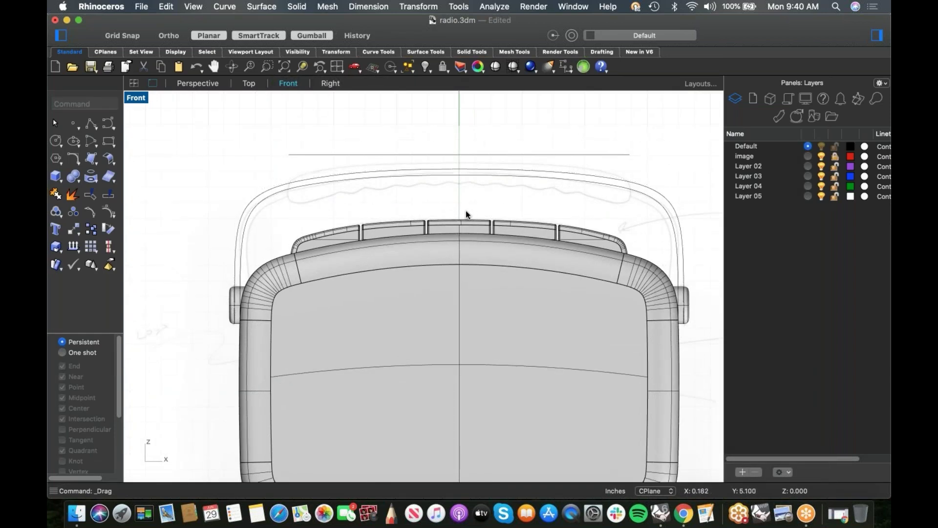
Step: Select the inner and outer handle curves, explode them, and clear the selection
{"action": "left_click", "coordinate": [525, 178]}
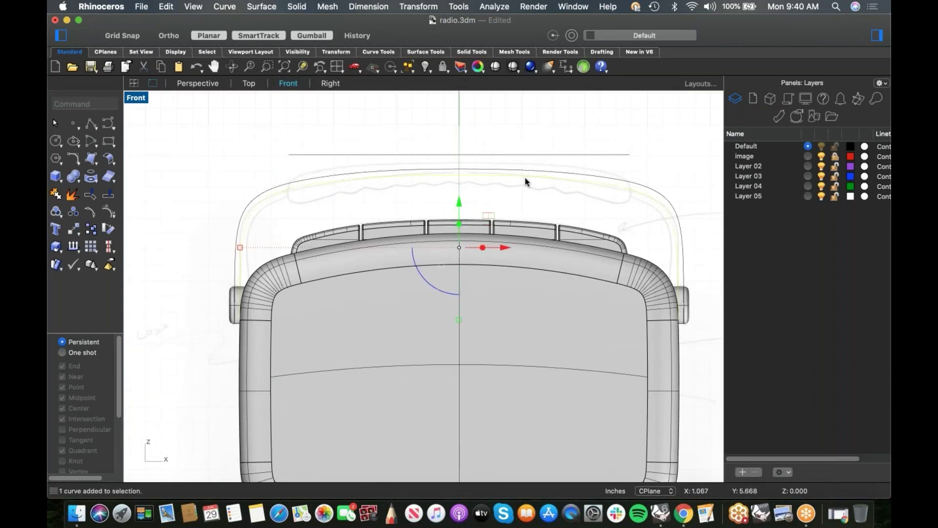
{"action": "middle_click", "coordinate": [498, 160]}
{"action": "left_click", "coordinate": [533, 217]}
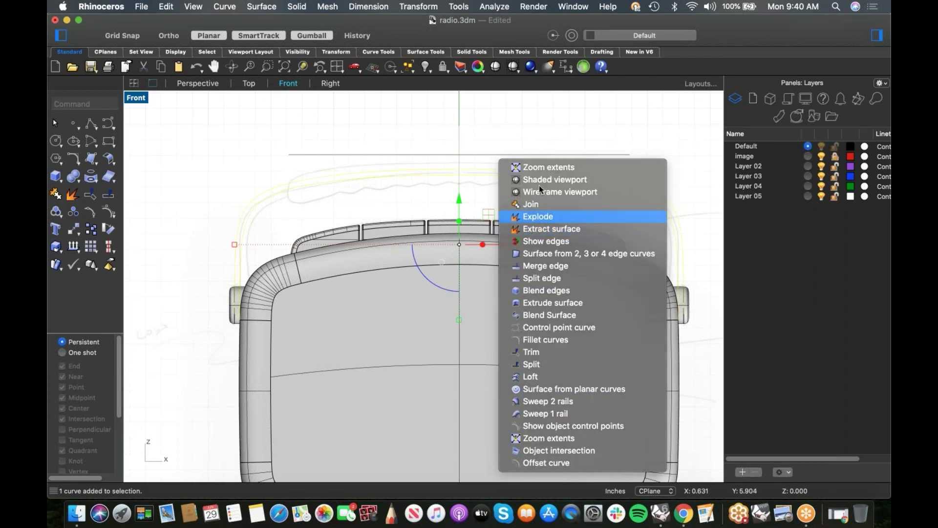
{"action": "left_click", "coordinate": [554, 155]}
{"action": "left_click_drag", "start_coordinate": [586, 144], "coordinate": [553, 227]}
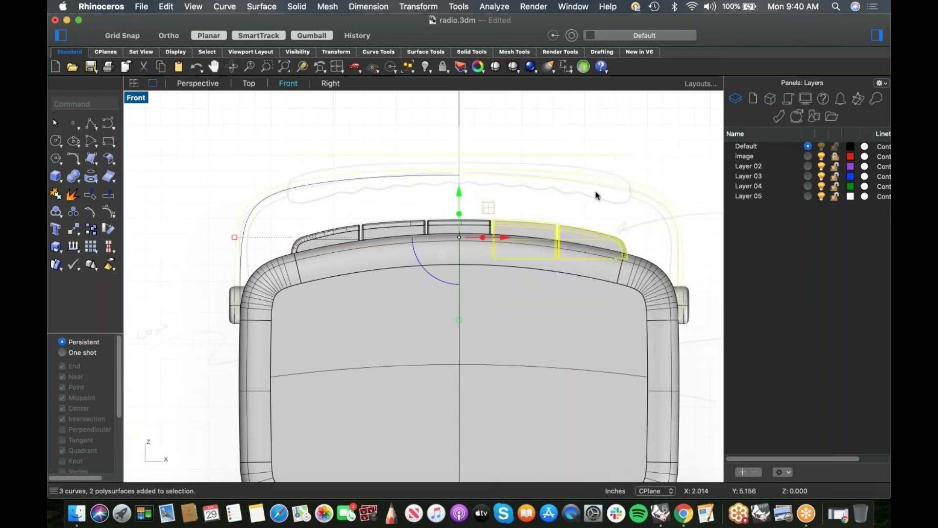
{"action": "key", "text": "Escape"}
Step: Delete the right half of the exploded inner handle curve
{"action": "left_click", "coordinate": [679, 200]}
{"action": "left_click_drag", "start_coordinate": [684, 197], "coordinate": [634, 223]}
{"action": "middle_click", "coordinate": [592, 208]}
{"action": "left_click", "coordinate": [630, 263]}
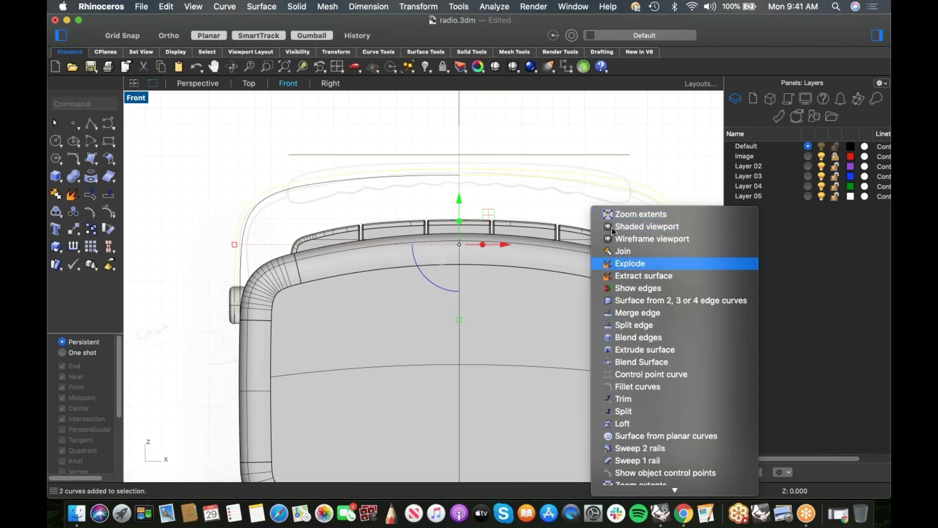
{"action": "key", "text": "Escape"}
{"action": "left_click", "coordinate": [623, 191]}
{"action": "key", "text": "Delete"}
Step: Try to explode the outer handle curve on its own
{"action": "left_click", "coordinate": [616, 180]}
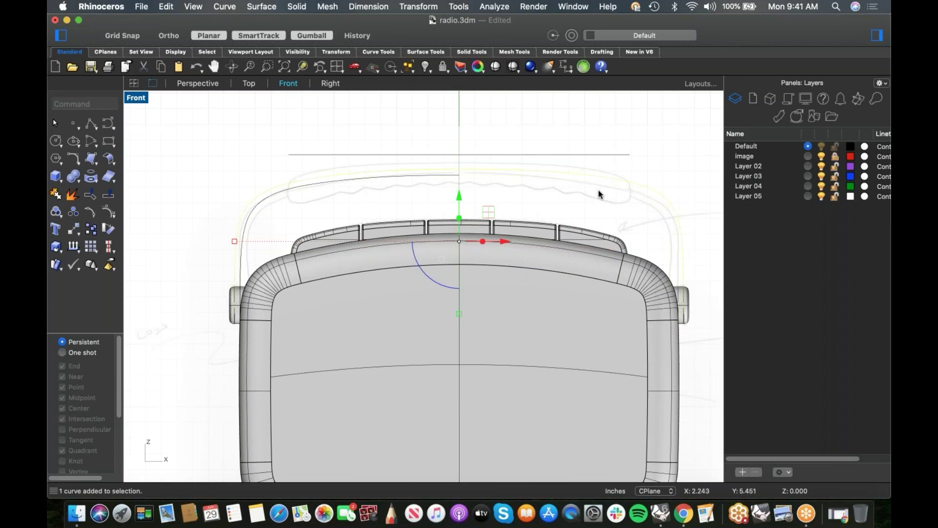
{"action": "middle_click", "coordinate": [600, 191]}
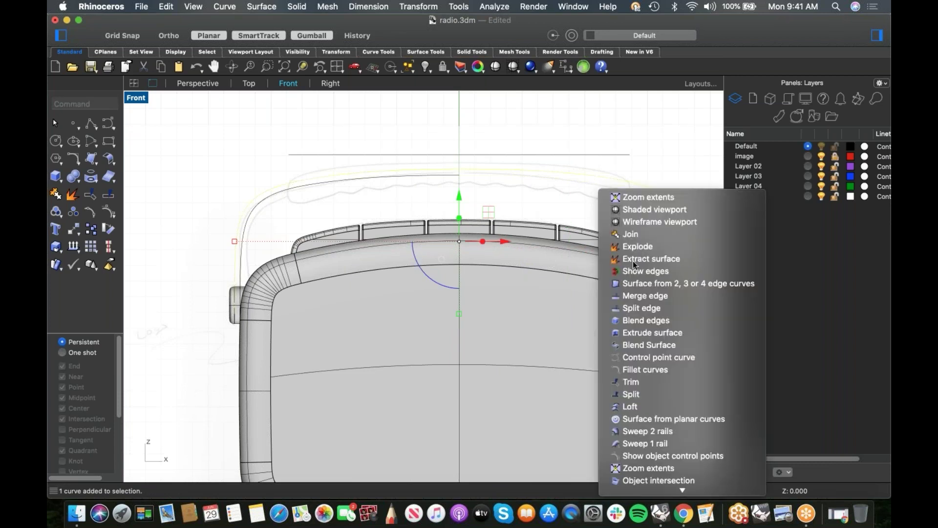
{"action": "left_click", "coordinate": [616, 242]}
{"action": "key", "text": "Escape"}
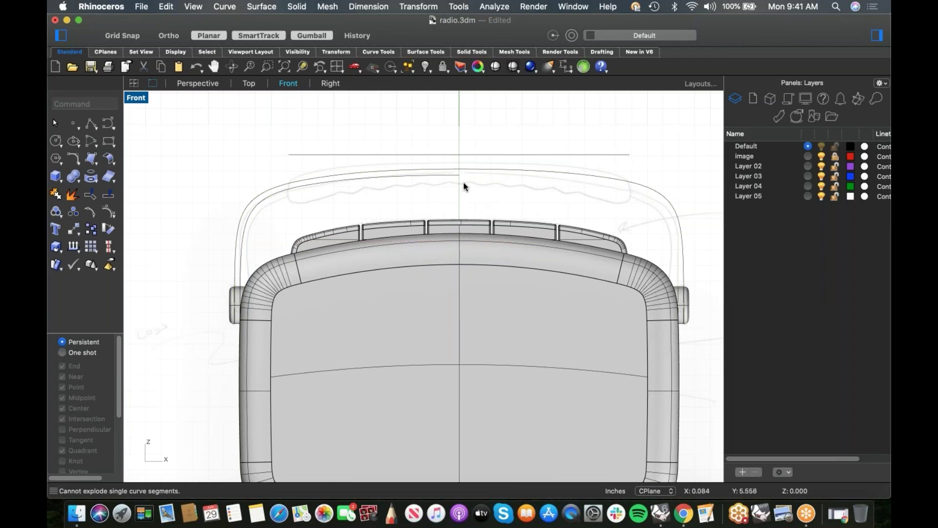
Step: Mirror the left half of the inner handle curve across the radio's vertical centre line, keeping a copy
{"action": "left_click", "coordinate": [408, 177]}
{"action": "key", "text": "m"}
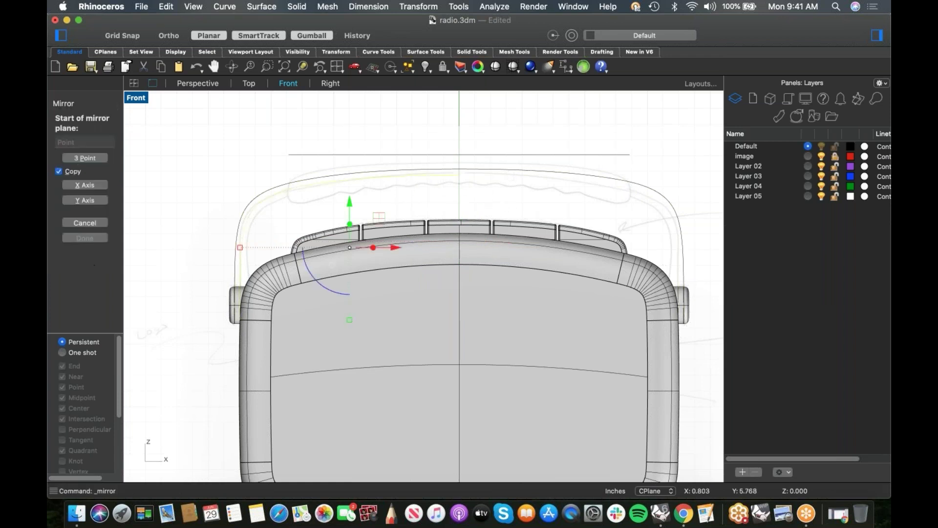
{"action": "left_click", "coordinate": [459, 175]}
{"action": "left_click", "coordinate": [459, 159], "text": "shift"}
{"action": "key", "text": "Escape"}
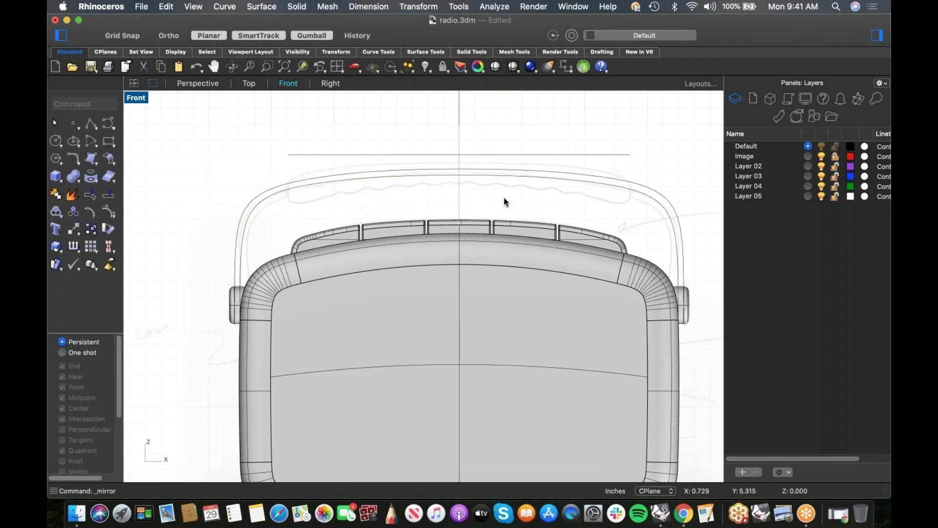
Step: Join the two halves of the inner handle curve and hide the joined curve
{"action": "left_click", "coordinate": [469, 176]}
{"action": "left_click", "coordinate": [445, 177], "text": "shift"}
{"action": "key", "text": "super+j"}
{"action": "type", "text": "Hide"}
{"action": "key", "text": "Return"}
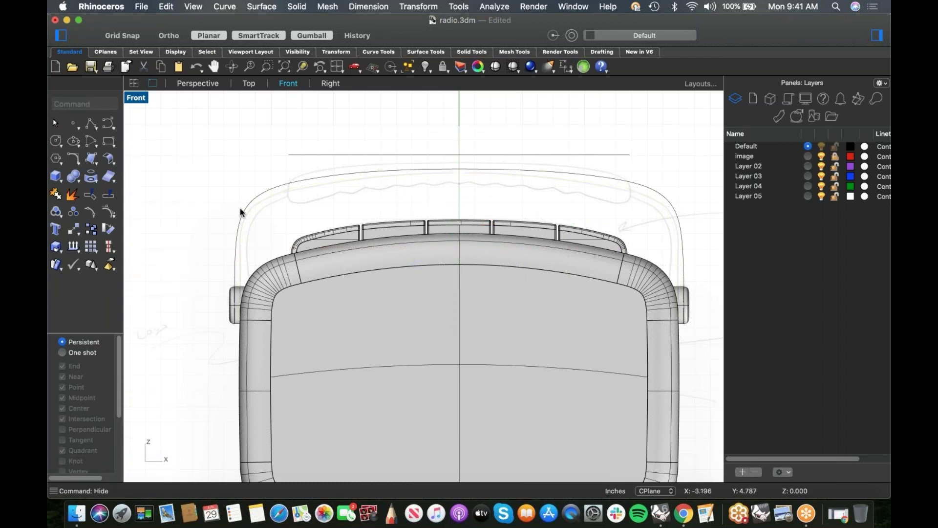
Step: Draw a vertical polyline along the radio's centre line from the origin up past the top of the handle
{"action": "left_click", "coordinate": [94, 127]}
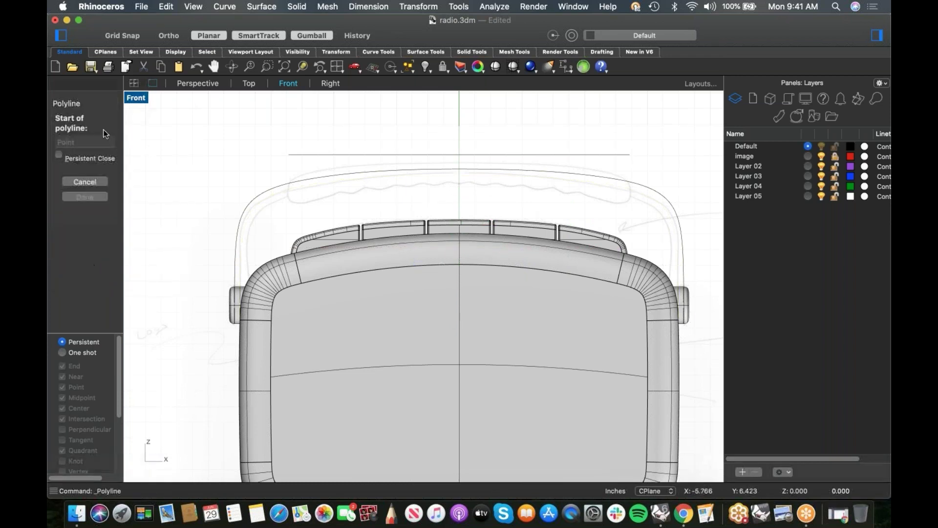
{"action": "left_click", "coordinate": [459, 192]}
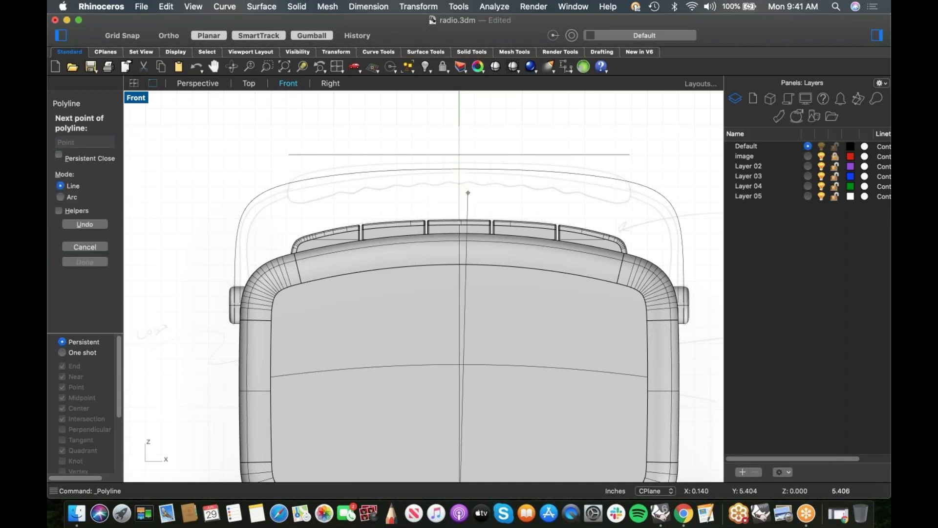
{"action": "left_click", "coordinate": [460, 138]}
{"action": "key", "text": "Return"}
Step: Trim away the right half of the outer handle curve, using the vertical centre line as the cutting object
{"action": "left_click", "coordinate": [459, 162]}
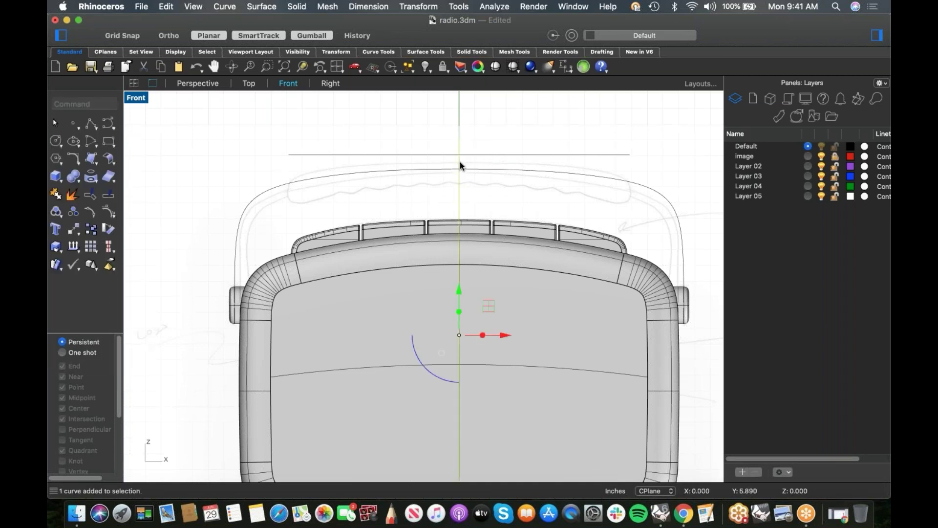
{"action": "type", "text": "trim"}
{"action": "key", "text": "Return"}
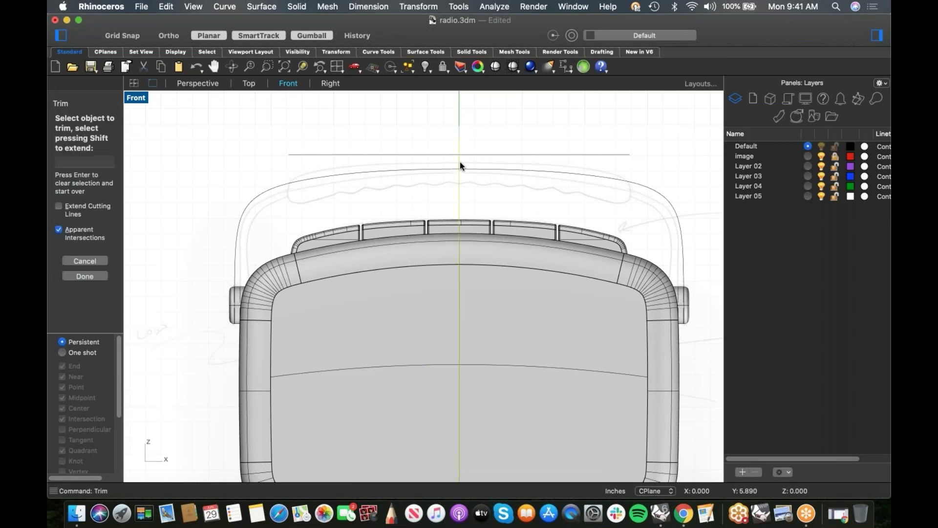
{"action": "left_click", "coordinate": [475, 169]}
{"action": "key", "text": "Return"}
Step: Mirror the remaining half of the outer handle curve across the centre line and join both halves into one curve
{"action": "left_click", "coordinate": [441, 171]}
{"action": "type", "text": "mirror"}
{"action": "key", "text": "Return"}
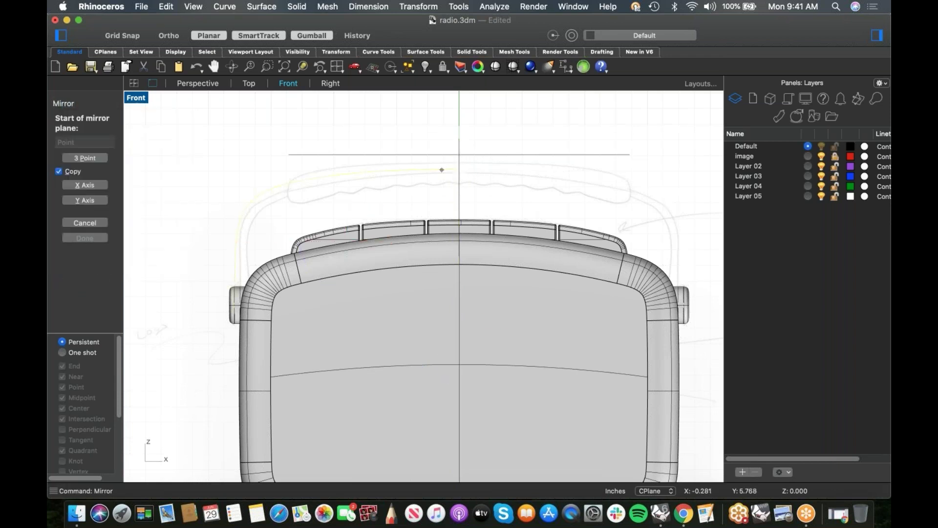
{"action": "left_click", "coordinate": [461, 174]}
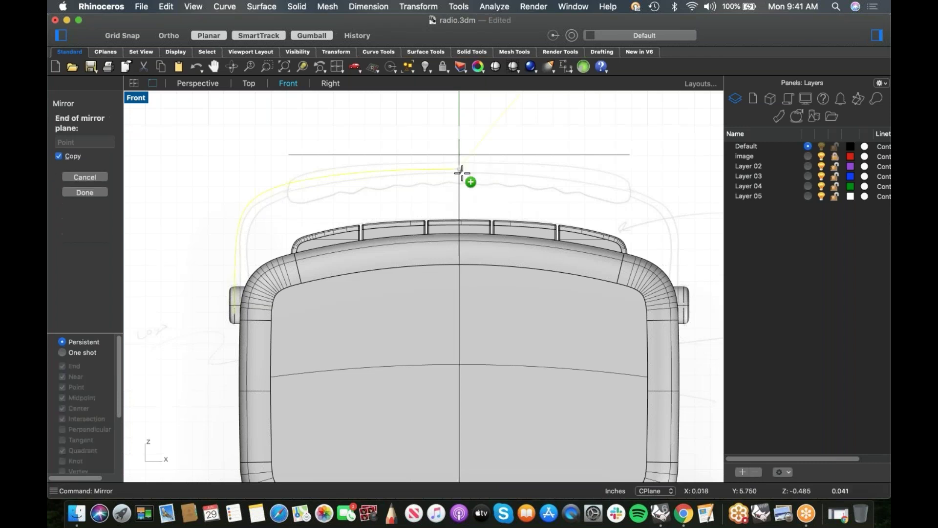
{"action": "left_click", "coordinate": [461, 196], "text": "shift"}
{"action": "left_click", "coordinate": [527, 175], "text": "shift"}
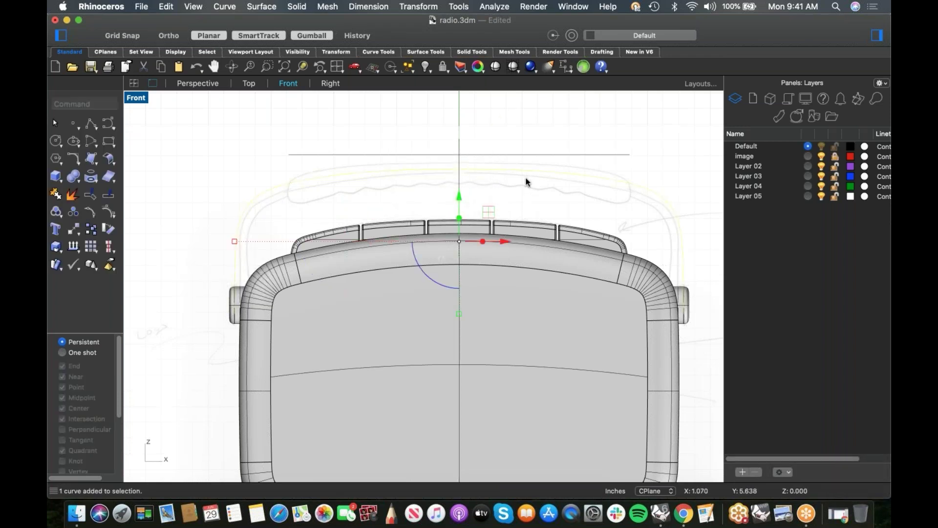
{"action": "type", "text": "join"}
{"action": "key", "text": "Return"}
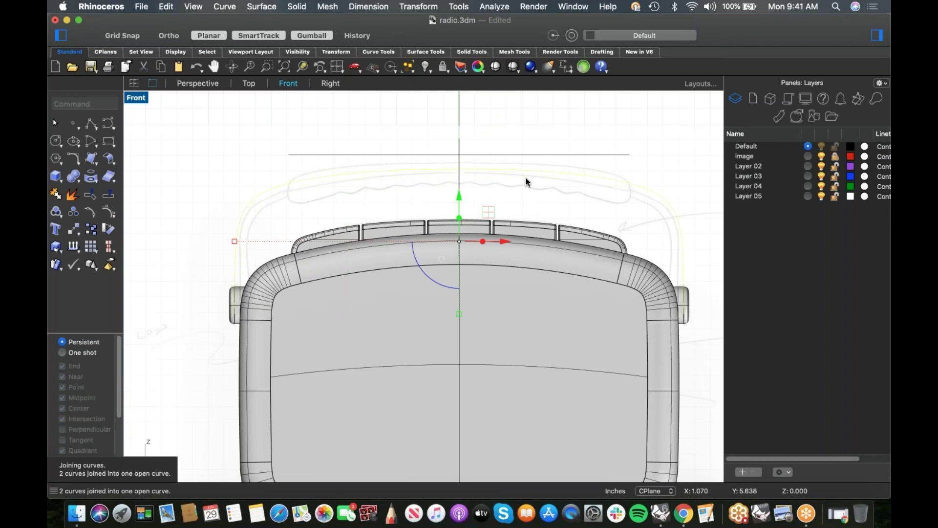
Step: Show the hidden inner handle curve again and isolate the two handle curves from the rest of the radio model
{"action": "left_click", "coordinate": [549, 184], "text": "shift"}
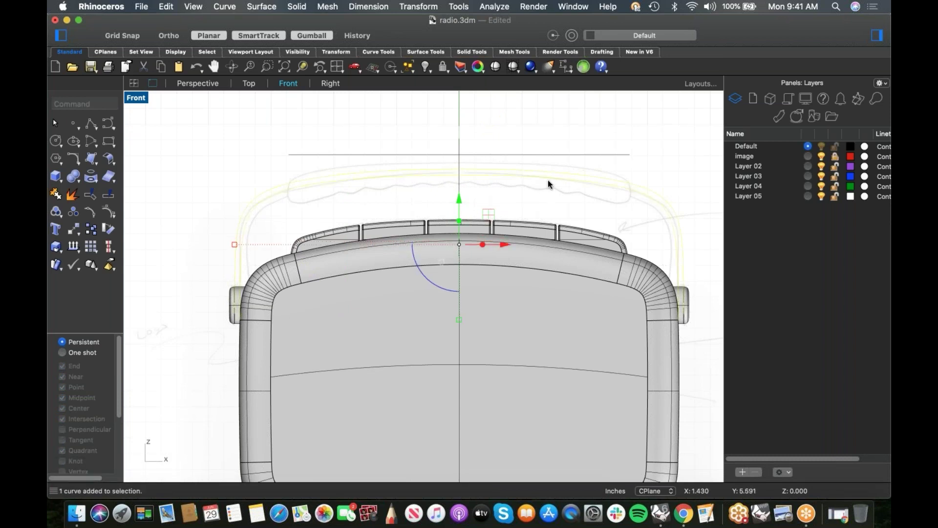
{"action": "type", "text": "s"}
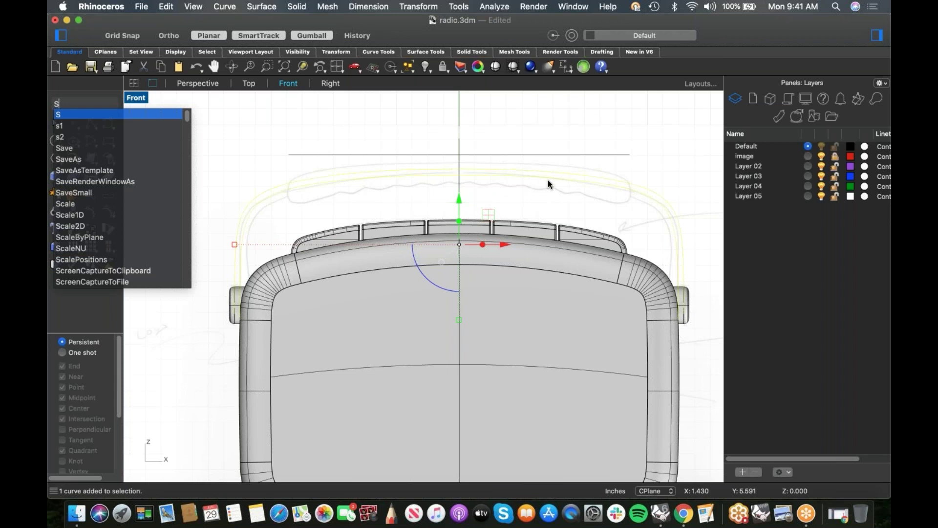
{"action": "key", "text": "BackSpace"}
{"action": "type", "text": "iso"}
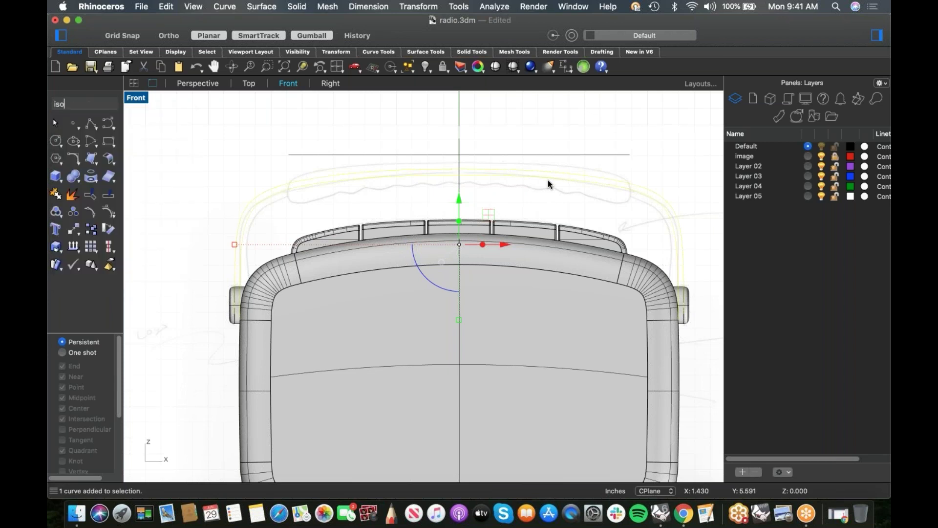
{"action": "key", "text": "Return"}
{"action": "key", "text": "Escape"}
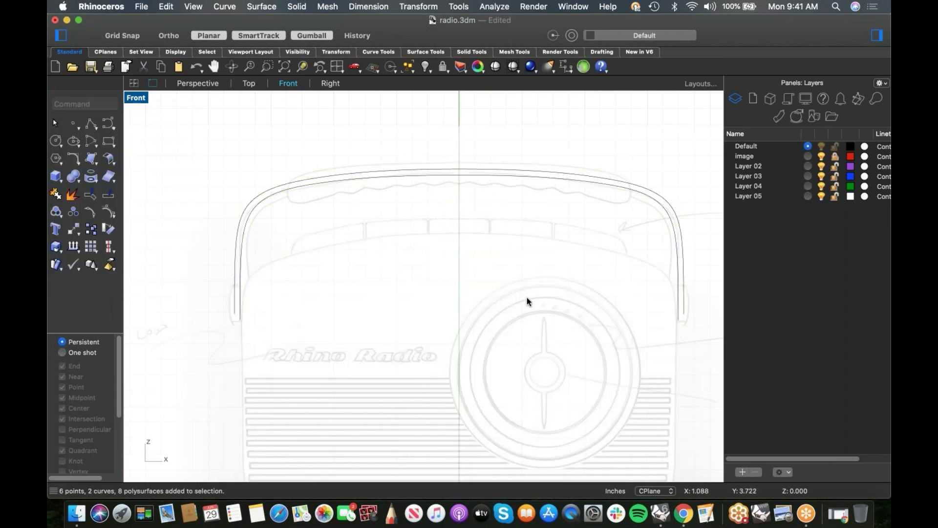
{"action": "scroll", "coordinate": [199, 306], "scroll_direction": "up", "scroll_amount": 10}
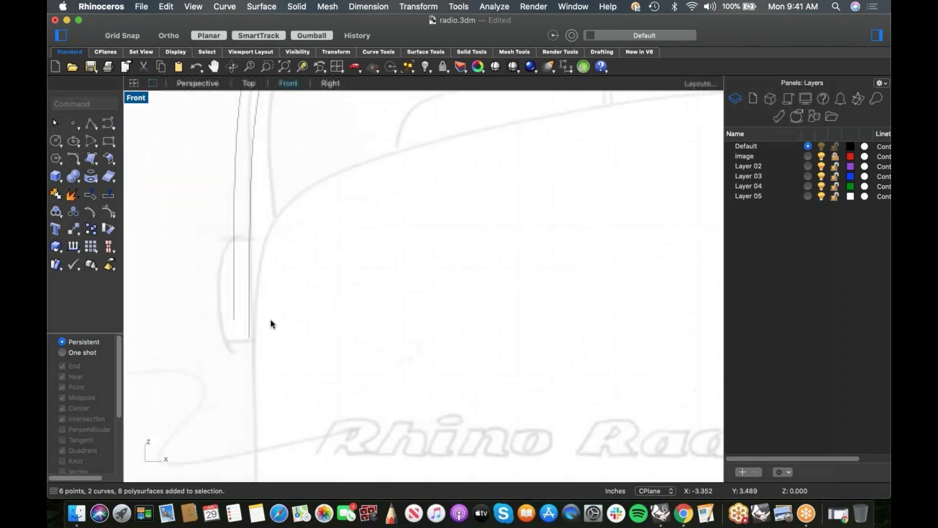
Step: Draw a short horizontal line at the left leg of the handle, from the outer curve's lower end to the inner curve
{"action": "left_click", "coordinate": [91, 124]}
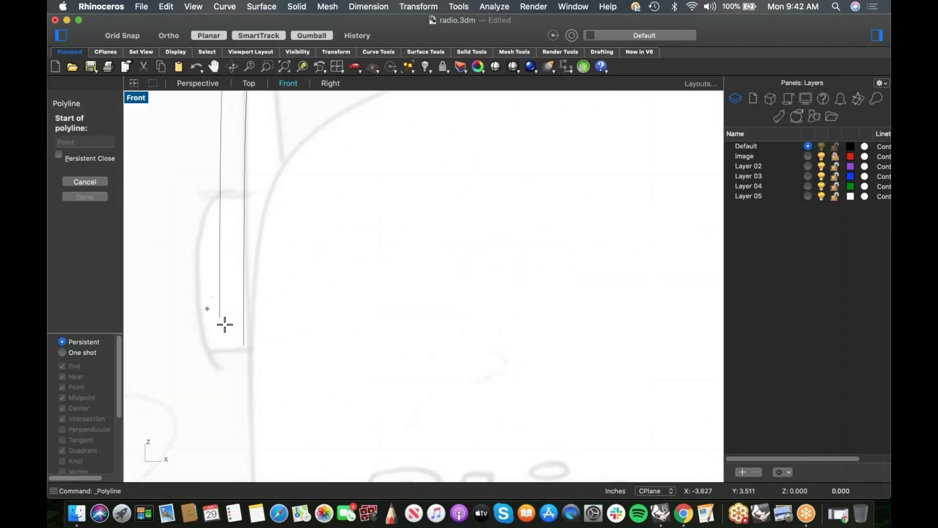
{"action": "left_click", "coordinate": [221, 318]}
{"action": "left_click", "coordinate": [243, 318]}
{"action": "key", "text": "Return"}
Step: Trim off the inner handle curve's excess below the short closing line on the left leg
{"action": "left_click", "coordinate": [240, 318]}
{"action": "type", "text": "Trim"}
{"action": "right_click", "coordinate": [239, 327]}
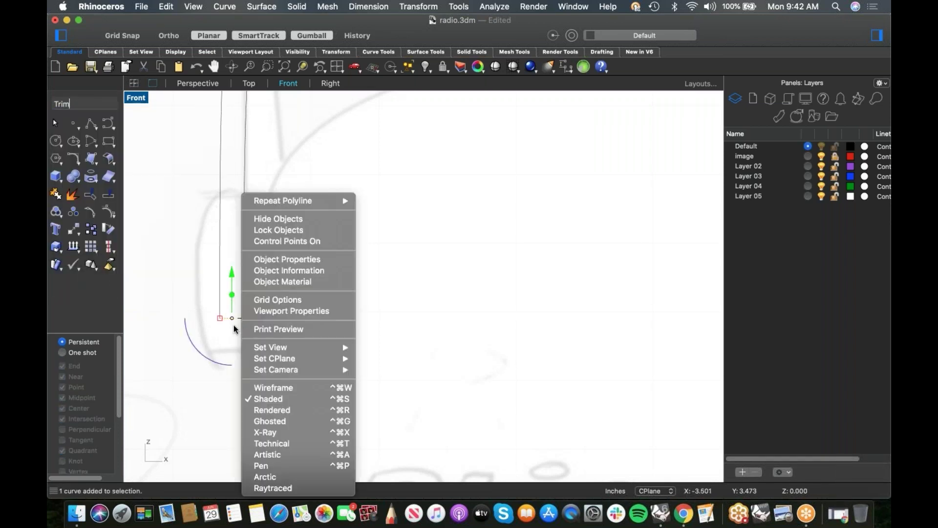
{"action": "key", "text": "Escape"}
{"action": "key", "text": "Return"}
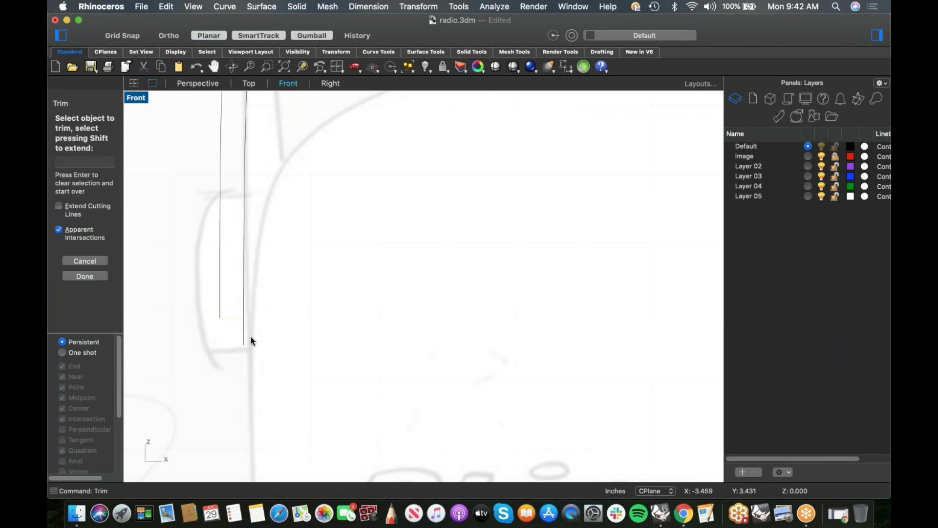
{"action": "left_click", "coordinate": [245, 334]}
{"action": "key", "text": "Return"}
Step: Mirror the short closing line across the vertical centre line to the handle's right leg, keeping the original
{"action": "scroll", "coordinate": [269, 327], "scroll_direction": "down", "scroll_amount": 8}
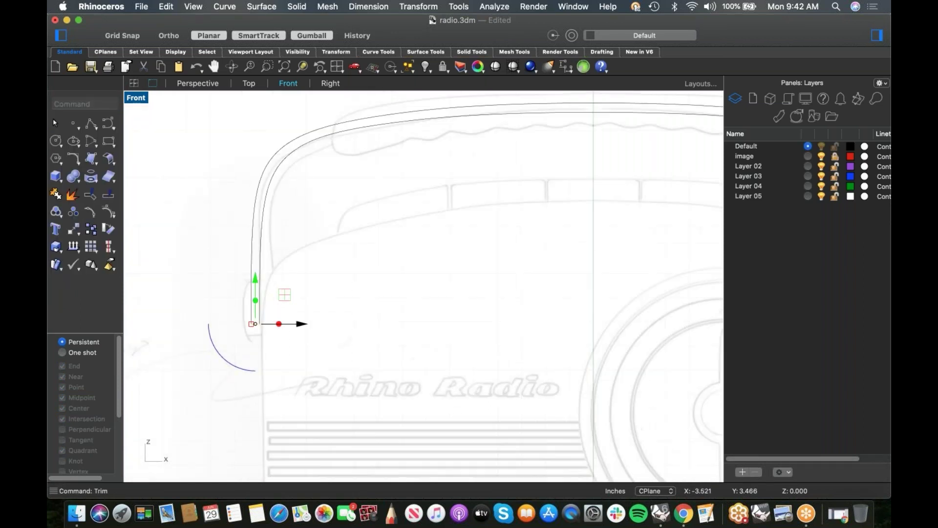
{"action": "left_click_drag", "start_coordinate": [218, 291], "coordinate": [288, 347]}
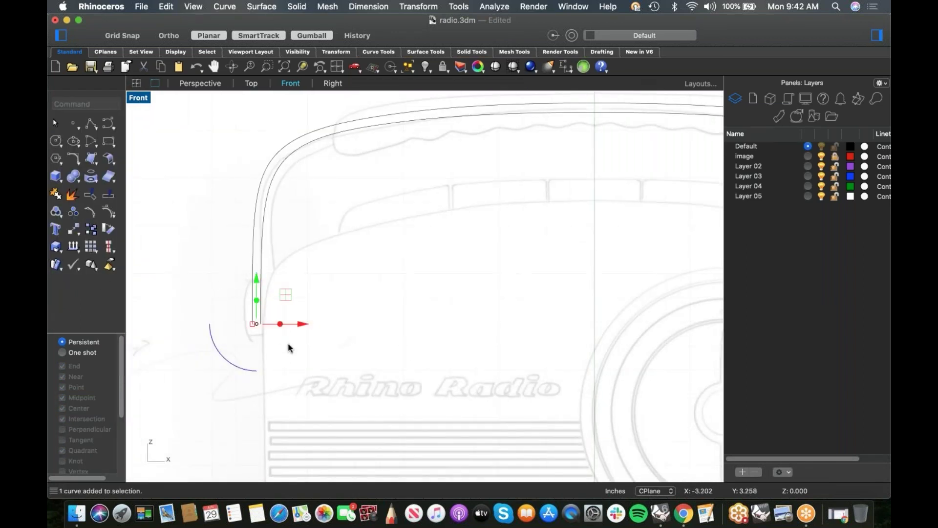
{"action": "type", "text": "mirror"}
{"action": "key", "text": "Return"}
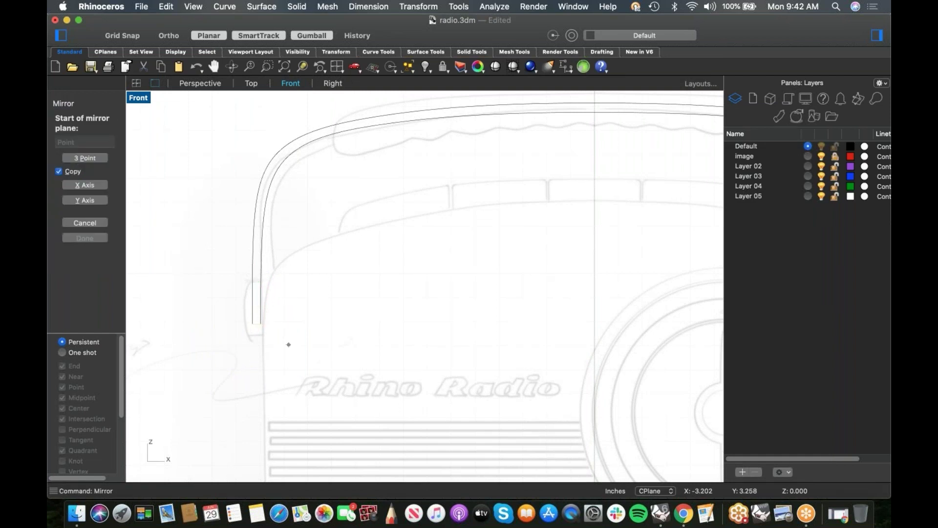
{"action": "left_click", "coordinate": [288, 344]}
{"action": "scroll", "coordinate": [319, 329], "scroll_direction": "down", "scroll_amount": 4}
{"action": "key", "text": "F8"}
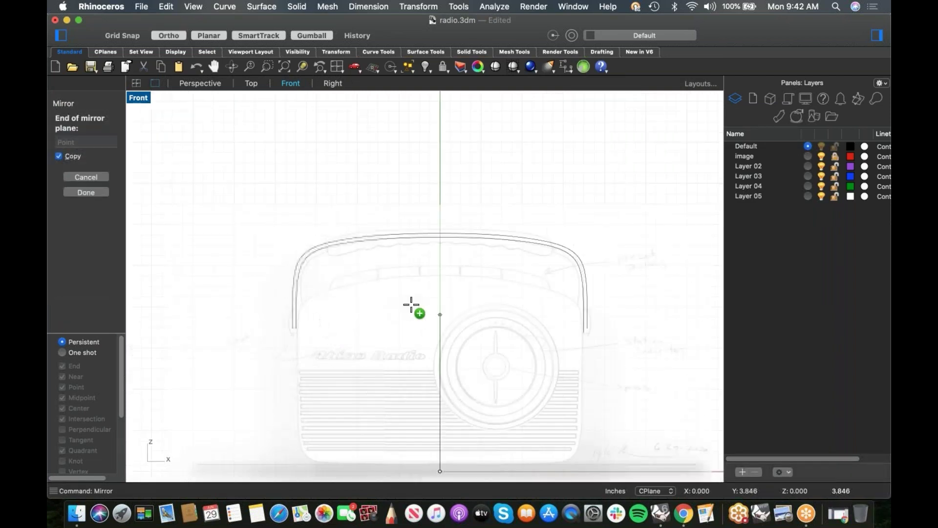
{"action": "left_click", "coordinate": [464, 299]}
{"action": "key", "text": "F8"}
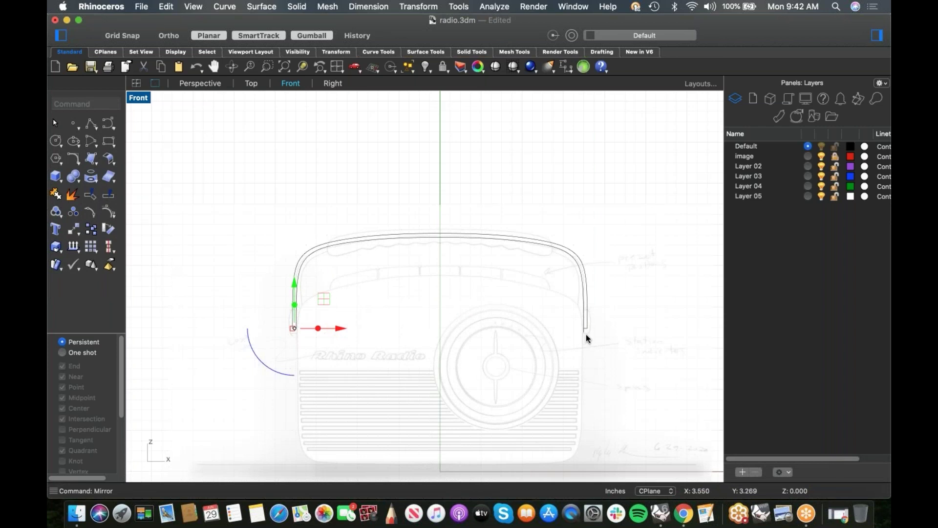
Step: Trim off the inner handle curve's excess below the closing line on the right leg
{"action": "scroll", "coordinate": [586, 336], "scroll_direction": "up", "scroll_amount": 5}
{"action": "left_click", "coordinate": [585, 303]}
{"action": "type", "text": "t"}
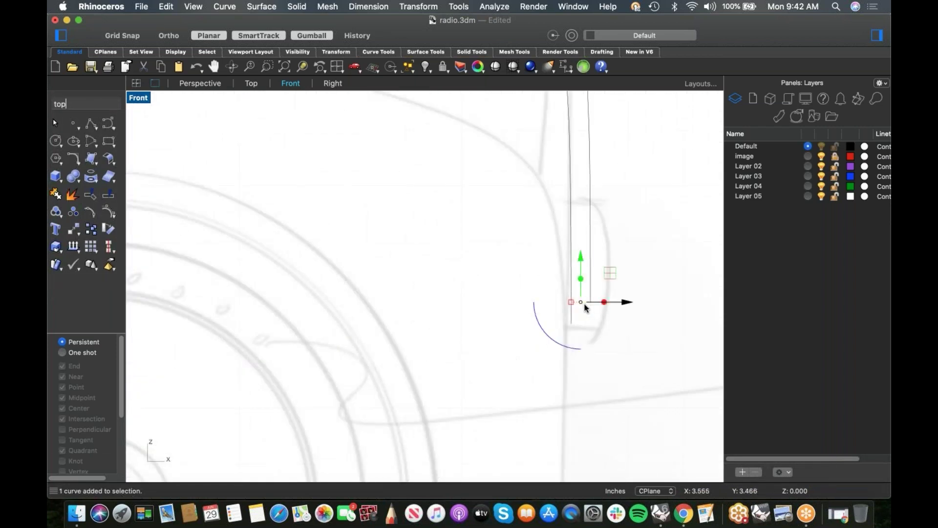
{"action": "type", "text": "op"}
{"action": "key", "text": "BackSpace"}
{"action": "key", "text": "BackSpace"}
{"action": "key", "text": "BackSpace"}
{"action": "type", "text": "trim"}
{"action": "key", "text": "Return"}
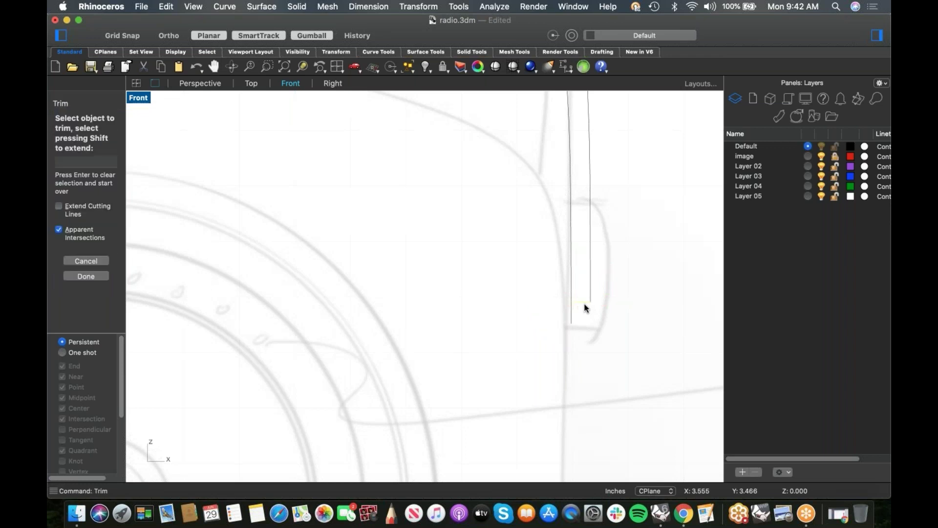
{"action": "left_click", "coordinate": [571, 315]}
{"action": "key", "text": "Return"}
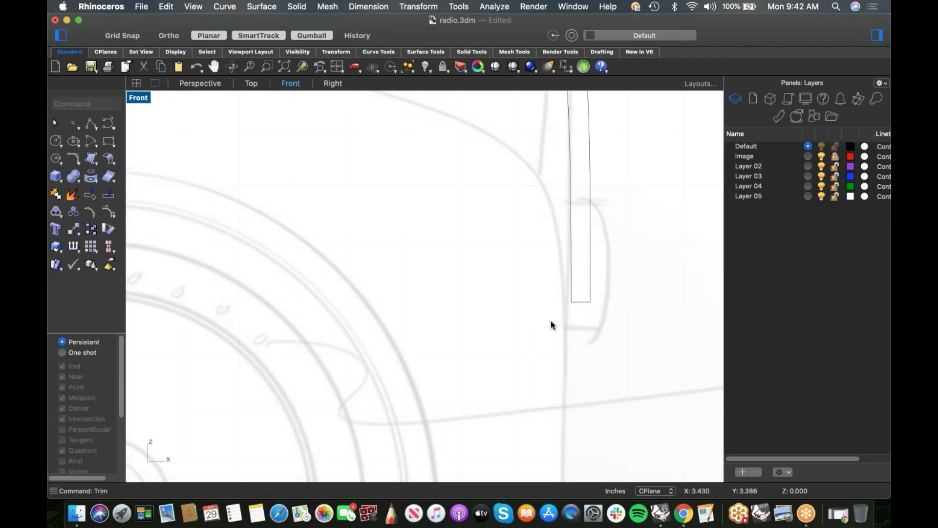
Step: Join the two handle curves and both end lines into one closed outline
{"action": "left_click", "coordinate": [554, 321]}
{"action": "scroll", "coordinate": [548, 322], "scroll_direction": "down", "scroll_amount": 12}
{"action": "left_click_drag", "start_coordinate": [281, 209], "coordinate": [633, 402]}
{"action": "scroll", "coordinate": [521, 354], "scroll_direction": "up", "scroll_amount": 5}
{"action": "type", "text": "join"}
{"action": "key", "text": "Return"}
{"action": "scroll", "coordinate": [471, 285], "scroll_direction": "down", "scroll_amount": 2}
Step: Fill the closed handle outline with a planar surface in the Perspective view and save the file
{"action": "right_click_drag", "start_coordinate": [464, 287], "coordinate": [495, 325]}
{"action": "key", "text": "ctrl+F4"}
{"action": "scroll", "coordinate": [478, 305], "scroll_direction": "up", "scroll_amount": 5}
{"action": "scroll", "coordinate": [559, 309], "scroll_direction": "down", "scroll_amount": 2}
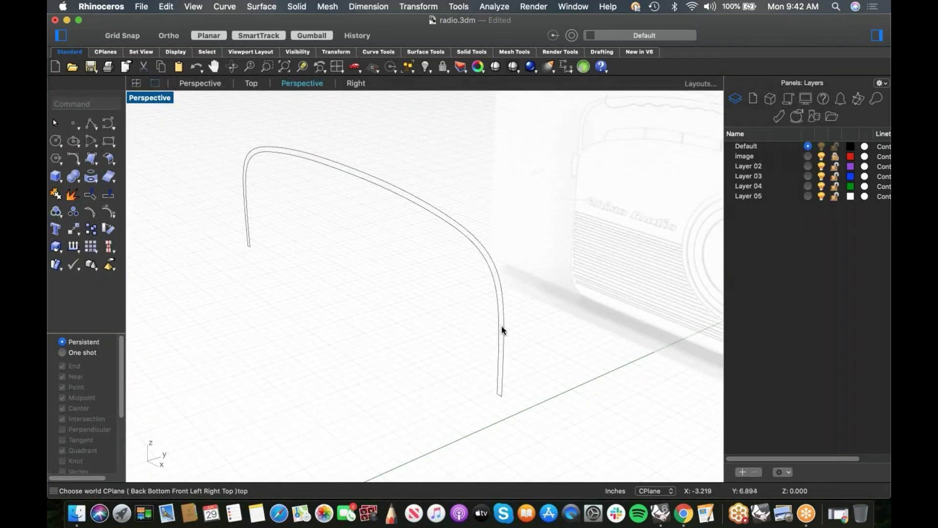
{"action": "left_click", "coordinate": [502, 329]}
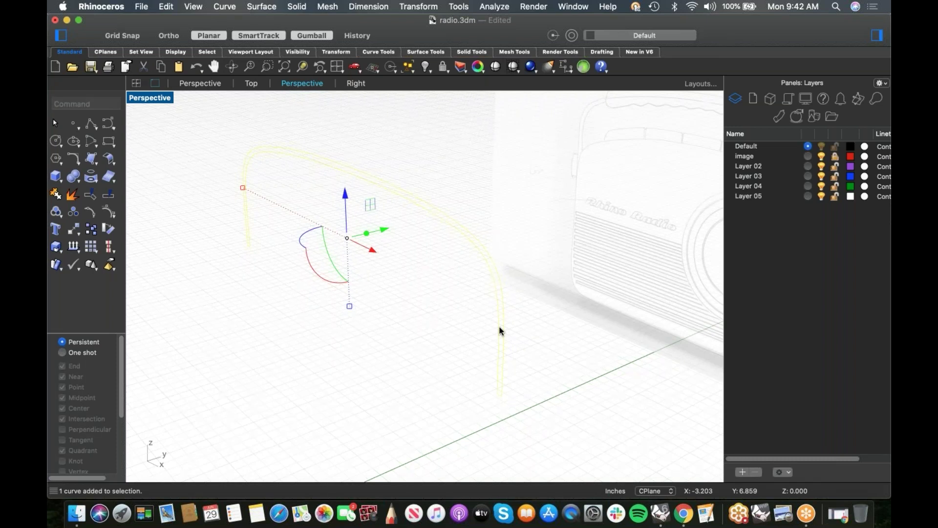
{"action": "left_click", "coordinate": [93, 163]}
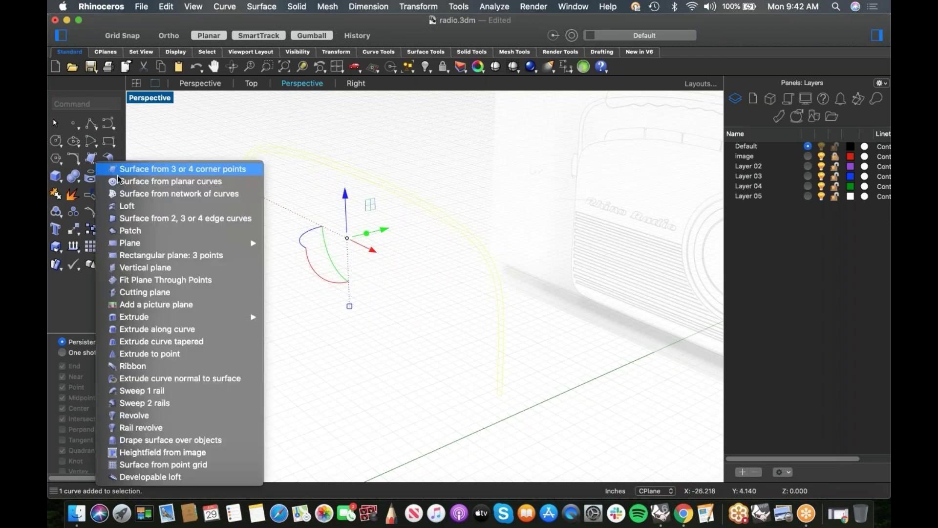
{"action": "left_click", "coordinate": [126, 183]}
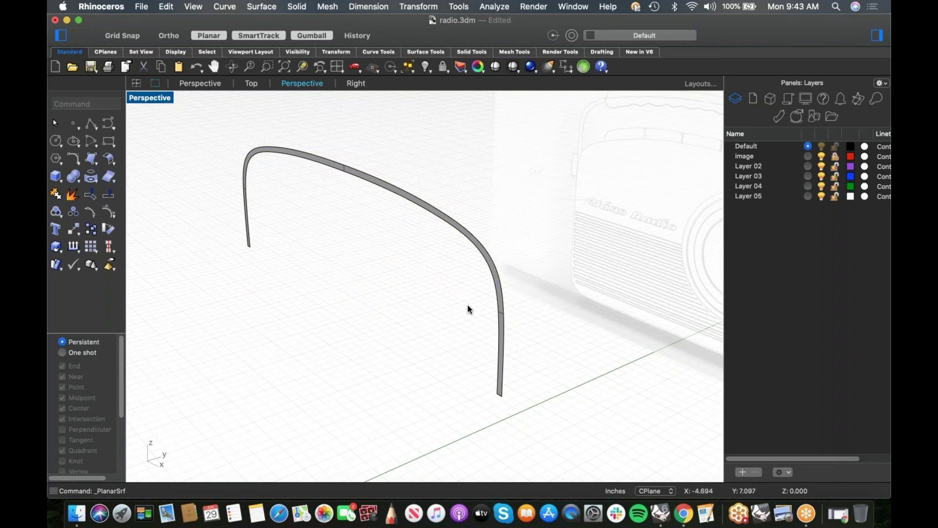
{"action": "key", "text": "super+s"}
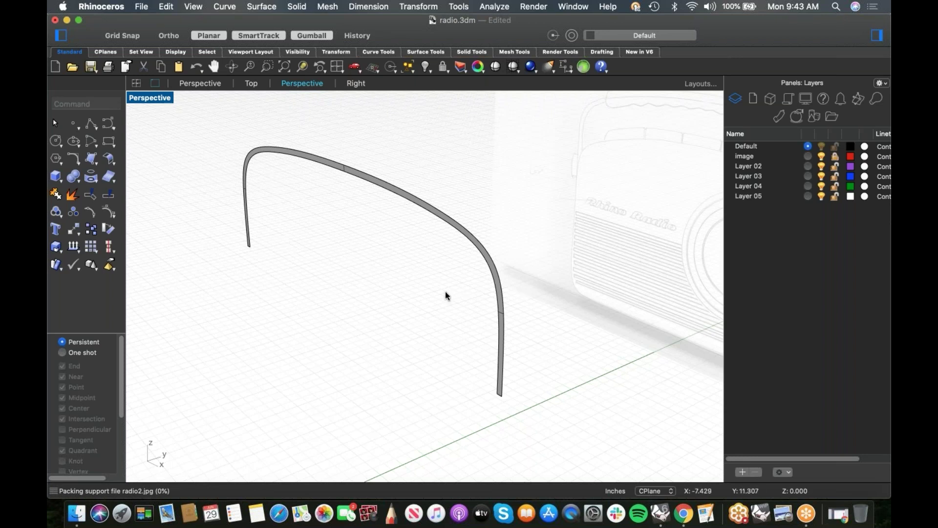
Step: Extrude the handle surface along the radio's depth into a solid band and show all hidden objects again
{"action": "scroll", "coordinate": [487, 316], "scroll_direction": "up", "scroll_amount": 5}
{"action": "left_click", "coordinate": [482, 296]}
{"action": "scroll", "coordinate": [483, 296], "scroll_direction": "down", "scroll_amount": 3}
{"action": "mouse_move", "coordinate": [341, 231]}
{"action": "left_mouse_down"}
{"action": "mouse_move", "coordinate": [394, 224]}
{"action": "mouse_move", "coordinate": [349, 240]}
{"action": "left_mouse_up"}
{"action": "left_click", "coordinate": [386, 348]}
{"action": "key", "text": "super+alt+h"}
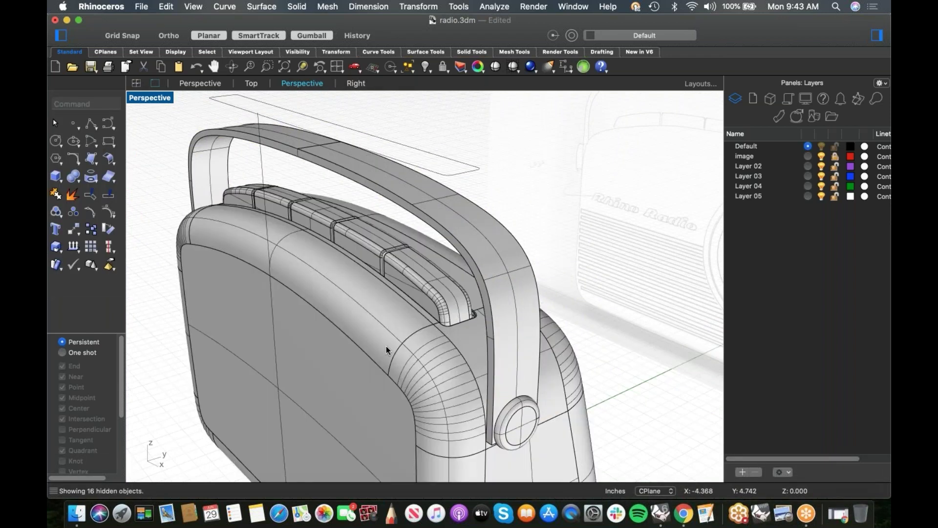
Step: Relocate the handle's gumball to the middle of its bottom edge and move the handle sideways to centre it on the round pivot knob
{"action": "mouse_move", "coordinate": [489, 305]}
{"action": "right_mouse_down"}
{"action": "mouse_move", "coordinate": [485, 288]}
{"action": "mouse_move", "coordinate": [482, 301]}
{"action": "right_mouse_up"}
{"action": "scroll", "coordinate": [403, 286], "scroll_direction": "up", "scroll_amount": 5}
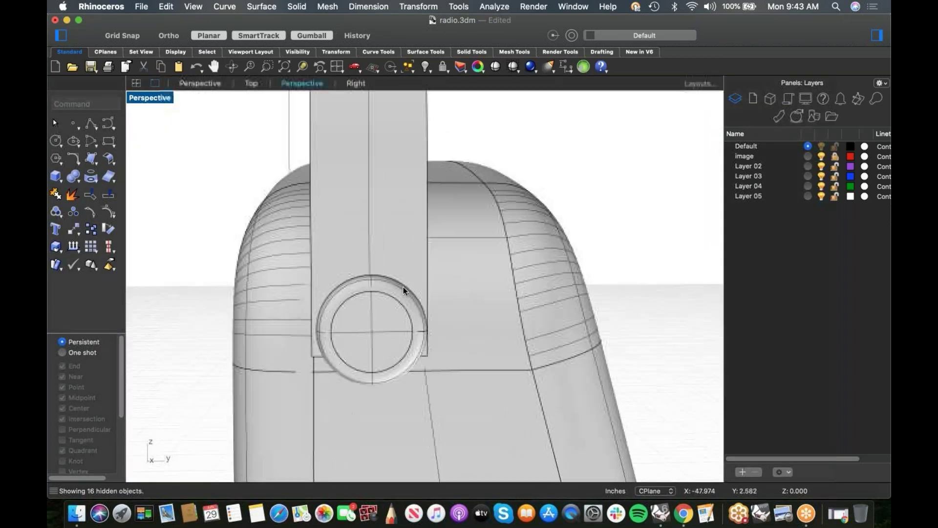
{"action": "left_click", "coordinate": [388, 304]}
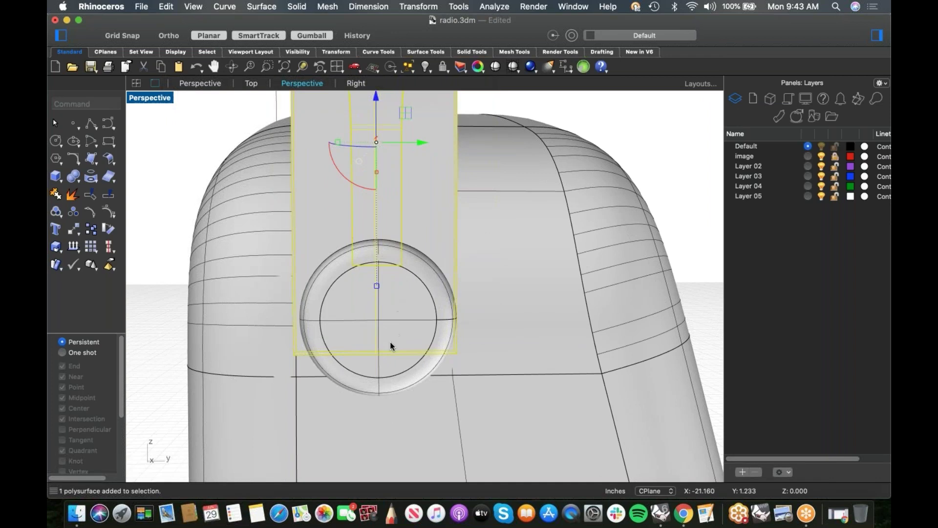
{"action": "left_click", "coordinate": [359, 161]}
{"action": "left_click", "coordinate": [408, 173]}
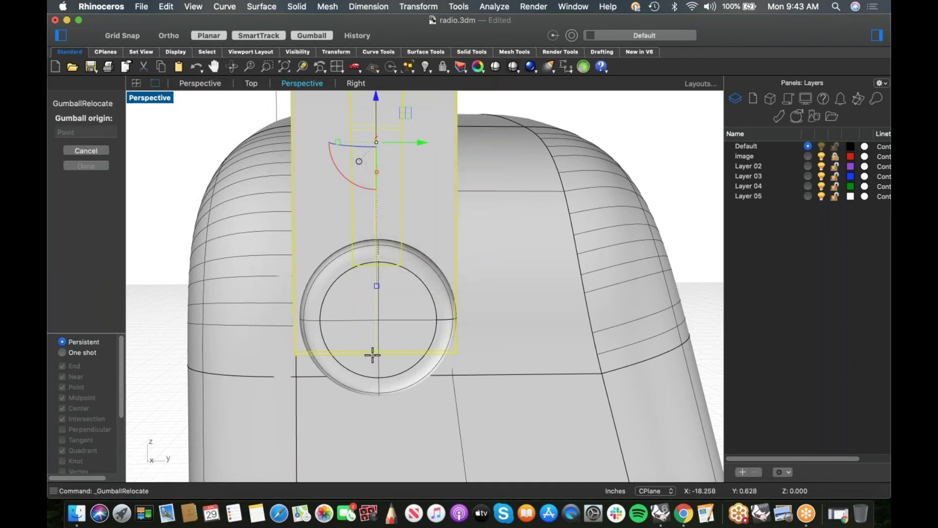
{"action": "left_click", "coordinate": [377, 353]}
{"action": "key", "text": "Return"}
{"action": "left_click_drag", "start_coordinate": [424, 361], "coordinate": [380, 376]}
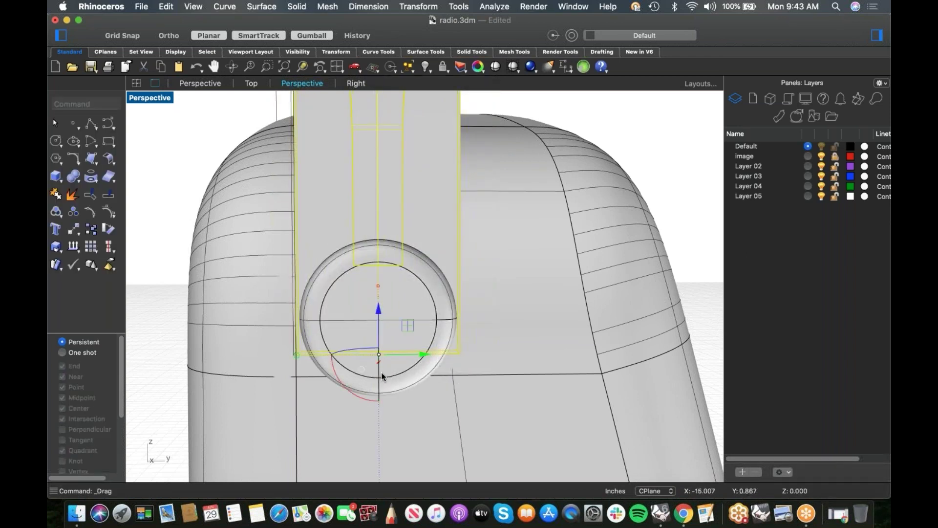
{"action": "key", "text": "Escape"}
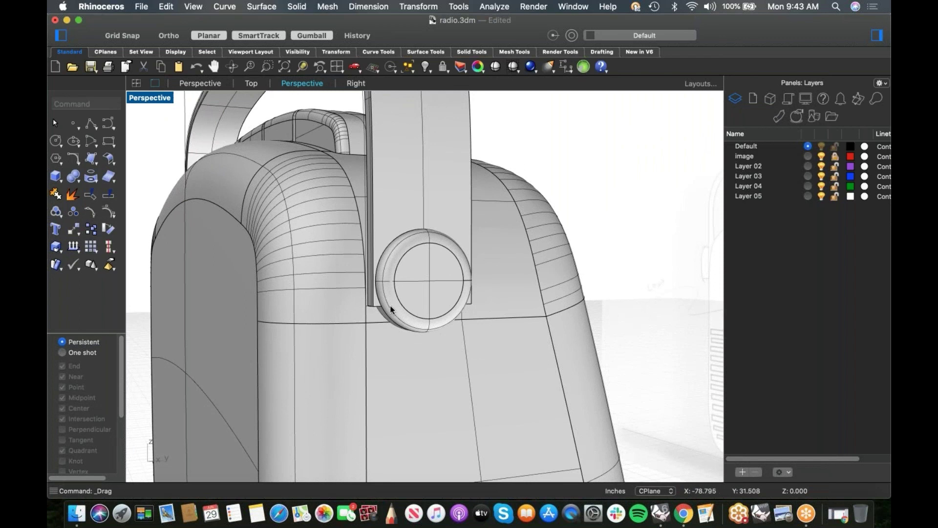
Step: Start Blend Edges with a 0.08 radius and pick the bottom corner edges of one handle leg beside the pivot knob
{"action": "right_click_drag", "start_coordinate": [364, 287], "coordinate": [428, 266]}
{"action": "scroll", "coordinate": [383, 294], "scroll_direction": "down", "scroll_amount": 5}
{"action": "scroll", "coordinate": [437, 262], "scroll_direction": "up", "scroll_amount": 8}
{"action": "right_click_drag", "start_coordinate": [373, 301], "coordinate": [481, 288]}
{"action": "scroll", "coordinate": [351, 298], "scroll_direction": "down", "scroll_amount": 3}
{"action": "scroll", "coordinate": [351, 297], "scroll_direction": "down", "scroll_amount": 2}
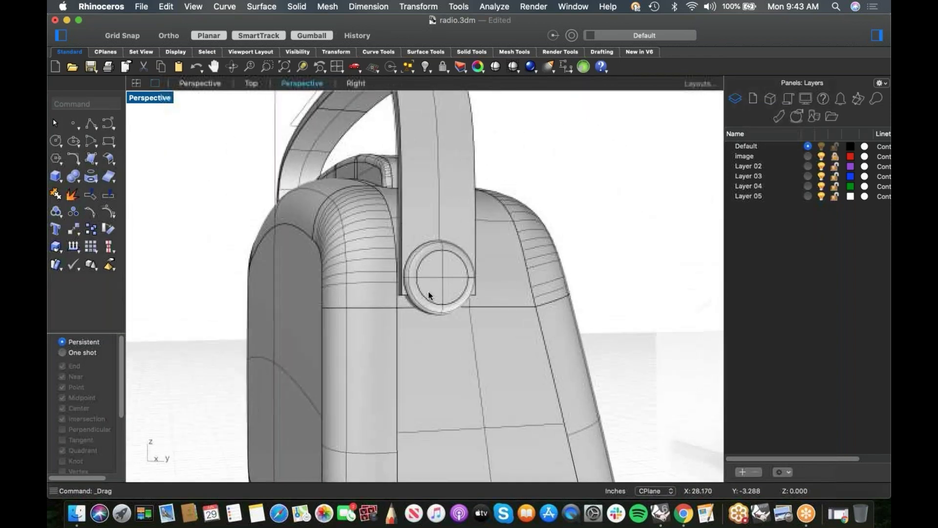
{"action": "scroll", "coordinate": [428, 292], "scroll_direction": "up", "scroll_amount": 8}
{"action": "right_click_drag", "start_coordinate": [162, 98], "coordinate": [78, 165]}
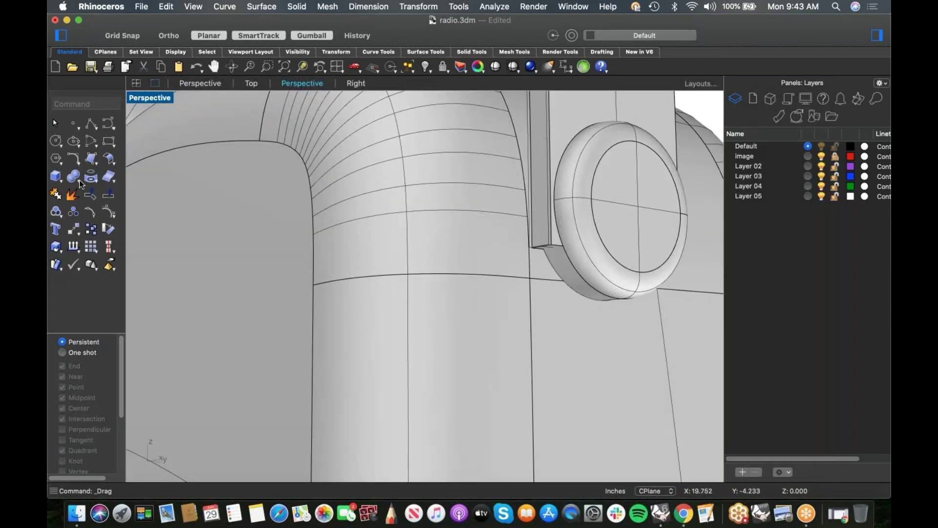
{"action": "left_click", "coordinate": [78, 180]}
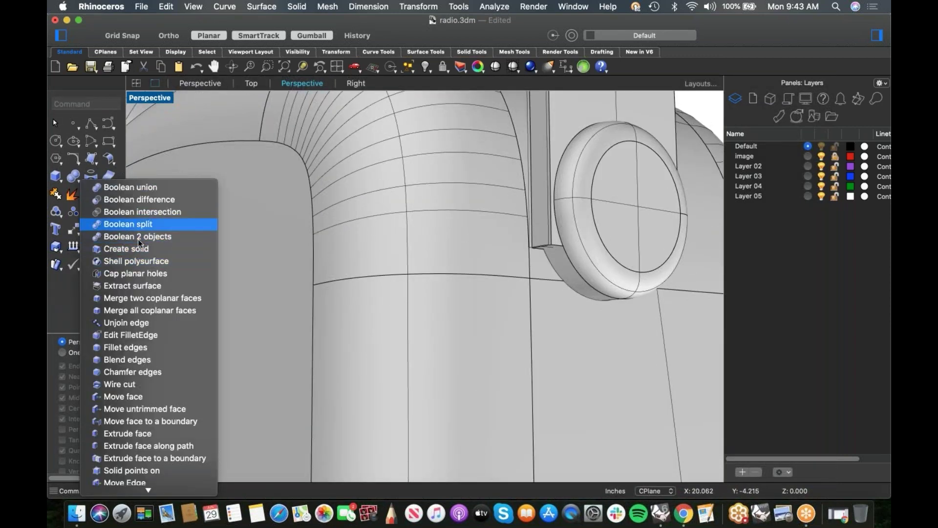
{"action": "left_click", "coordinate": [141, 359]}
{"action": "left_click", "coordinate": [543, 248]}
{"action": "right_click_drag", "start_coordinate": [543, 246], "coordinate": [307, 223]}
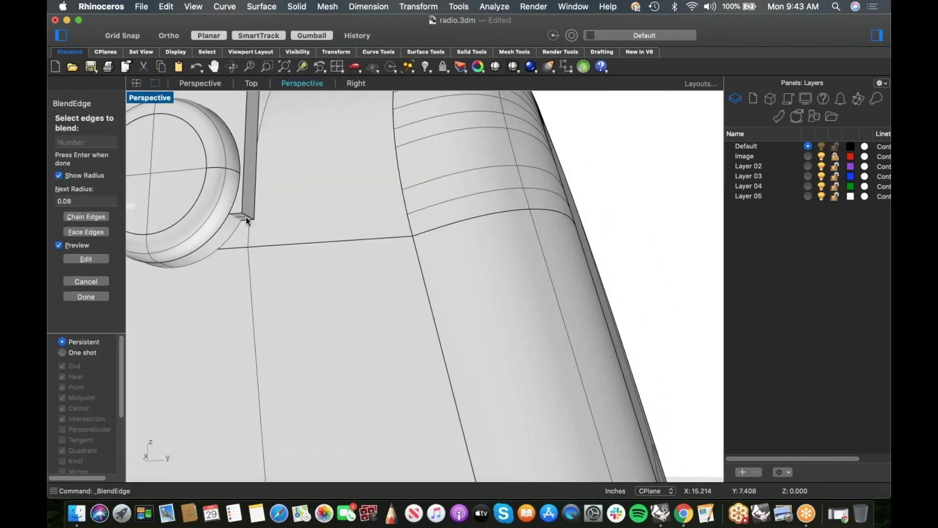
Step: Add the bottom corner edges of the opposite handle leg to the blend at radius 0.08
{"action": "scroll", "coordinate": [255, 218], "scroll_direction": "down", "scroll_amount": 12}
{"action": "right_click_drag", "start_coordinate": [415, 245], "coordinate": [575, 303]}
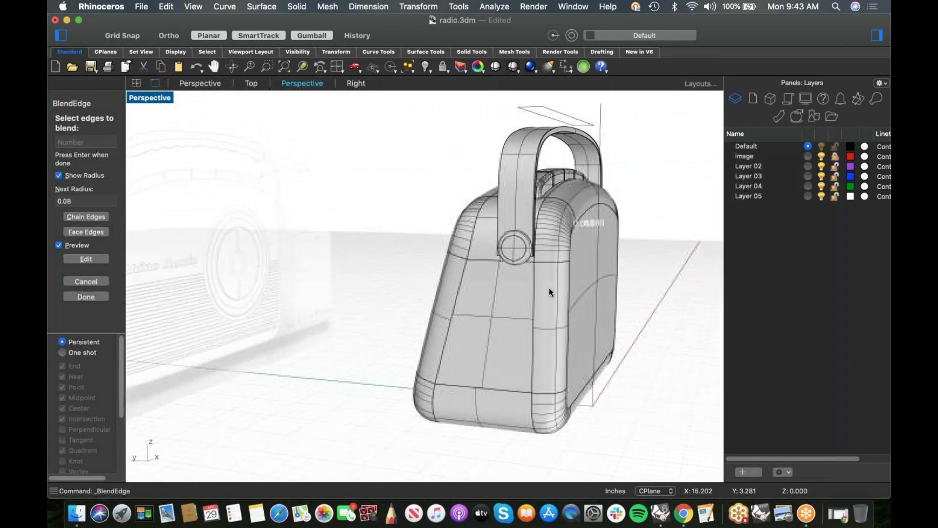
{"action": "scroll", "coordinate": [545, 262], "scroll_direction": "up", "scroll_amount": 5}
{"action": "scroll", "coordinate": [476, 157], "scroll_direction": "up", "scroll_amount": 3}
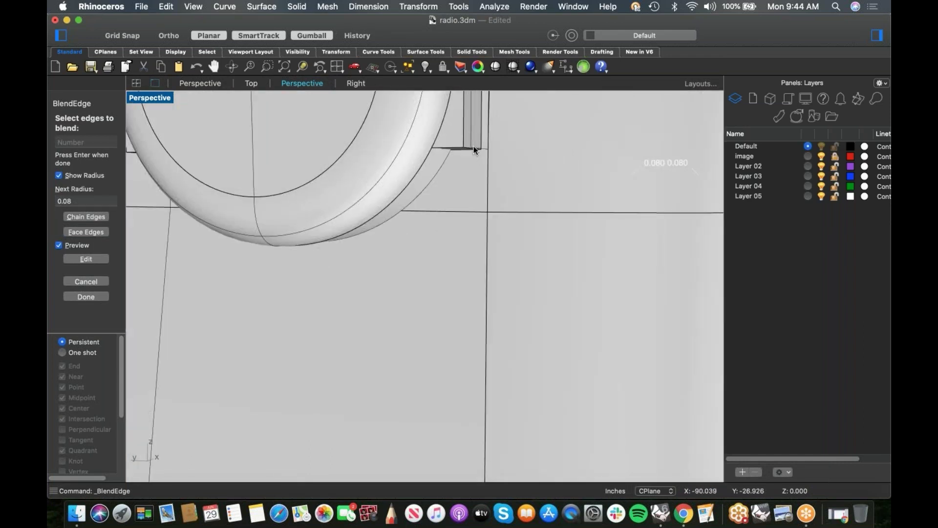
{"action": "scroll", "coordinate": [422, 156], "scroll_direction": "up", "scroll_amount": 6}
{"action": "scroll", "coordinate": [612, 197], "scroll_direction": "down", "scroll_amount": 8}
{"action": "right_click_drag", "start_coordinate": [611, 197], "coordinate": [491, 212]}
{"action": "scroll", "coordinate": [556, 204], "scroll_direction": "up", "scroll_amount": 5}
{"action": "scroll", "coordinate": [568, 224], "scroll_direction": "down", "scroll_amount": 5}
{"action": "scroll", "coordinate": [488, 212], "scroll_direction": "up", "scroll_amount": 5}
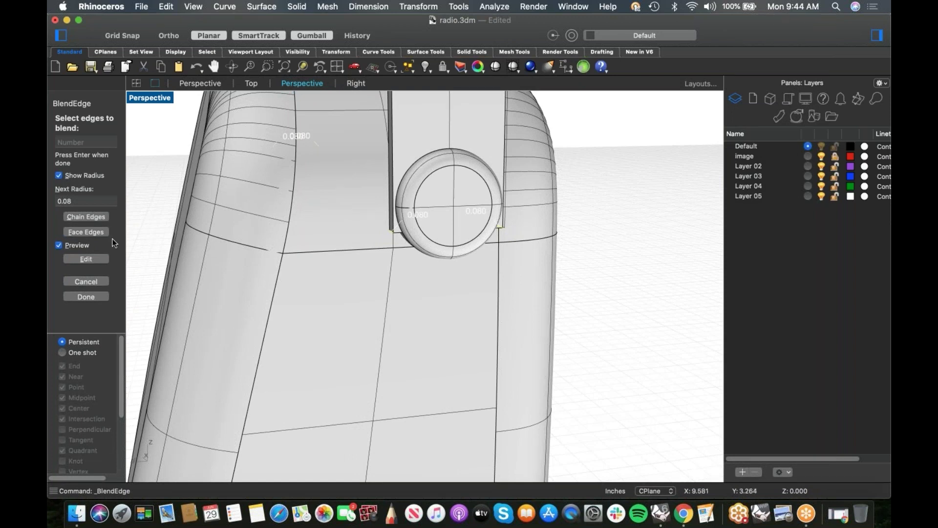
Step: Set the next blend radius to 0.25 and finish selecting the handle's lower corner edges
{"action": "left_click", "coordinate": [80, 201]}
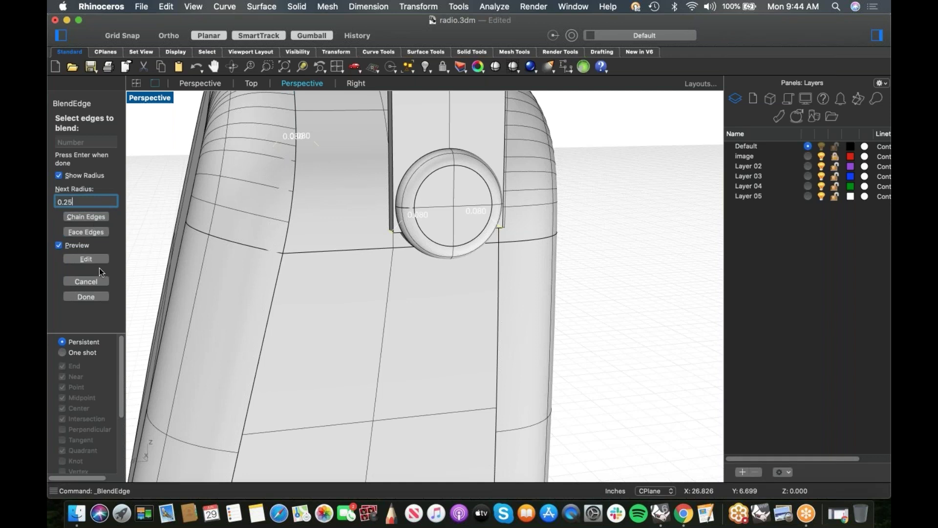
{"action": "key", "text": "Return"}
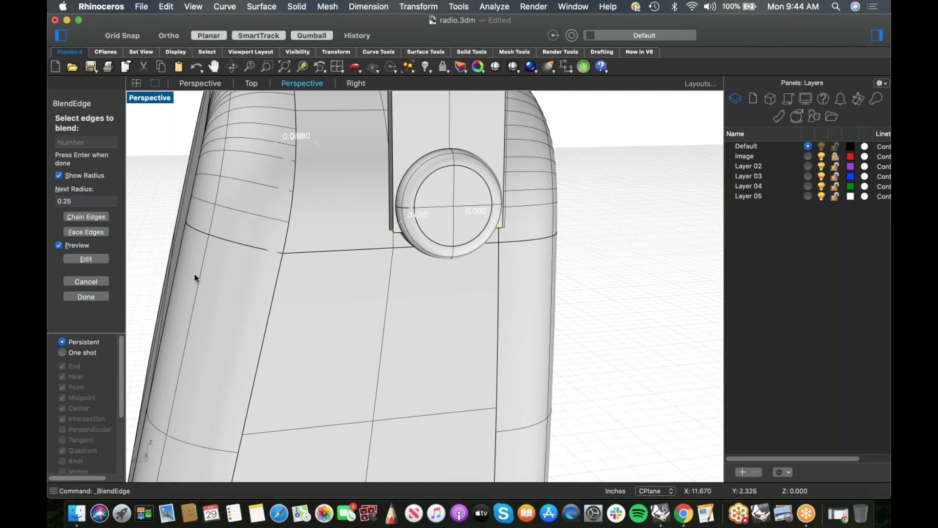
{"action": "right_click_drag", "start_coordinate": [417, 266], "coordinate": [409, 269]}
{"action": "right_click_drag", "start_coordinate": [222, 291], "coordinate": [164, 280]}
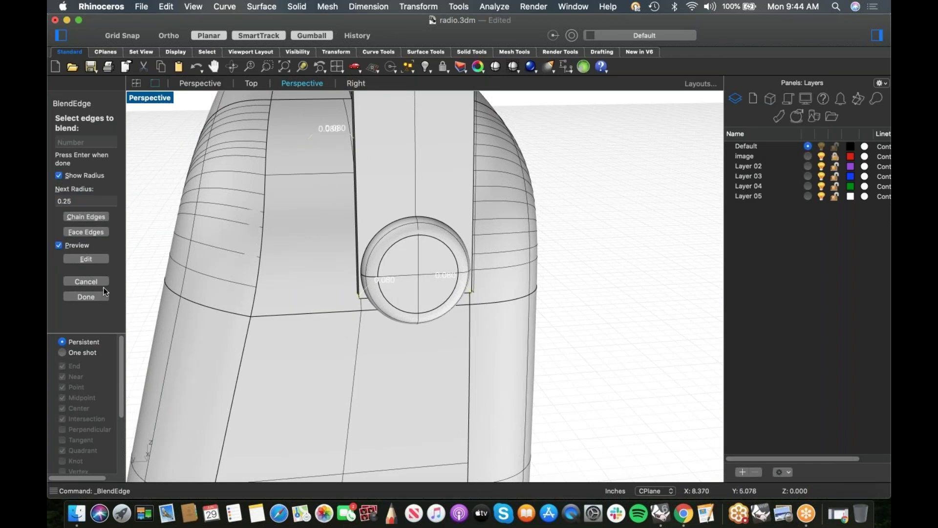
{"action": "left_click", "coordinate": [79, 200]}
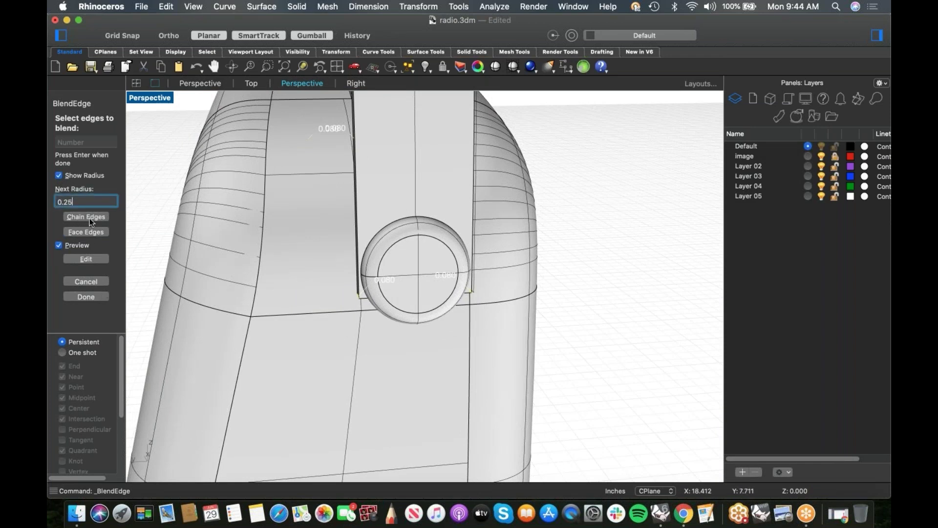
{"action": "key", "text": "Return"}
{"action": "left_click", "coordinate": [86, 297]}
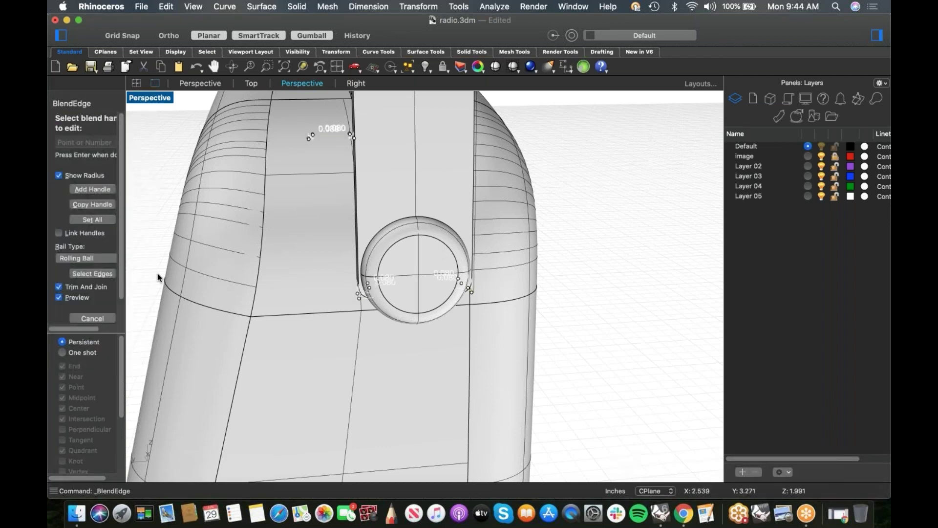
Step: Set all blend handles on the carrying handle's lower corners to a 0.25 radius
{"action": "right_click_drag", "start_coordinate": [281, 271], "coordinate": [385, 280], "text": "shift"}
{"action": "scroll", "coordinate": [394, 222], "scroll_direction": "up", "scroll_amount": 3}
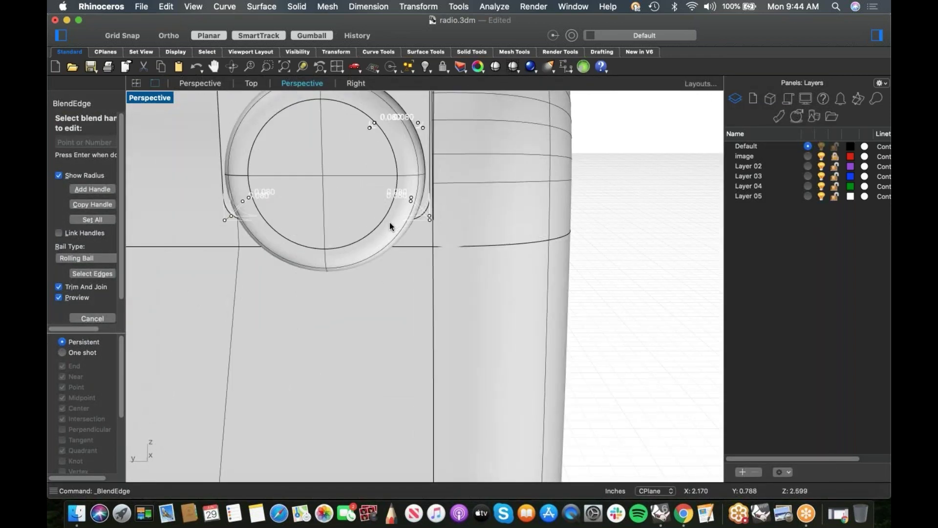
{"action": "scroll", "coordinate": [389, 222], "scroll_direction": "down", "scroll_amount": 5}
{"action": "right_click_drag", "start_coordinate": [389, 222], "coordinate": [235, 236]}
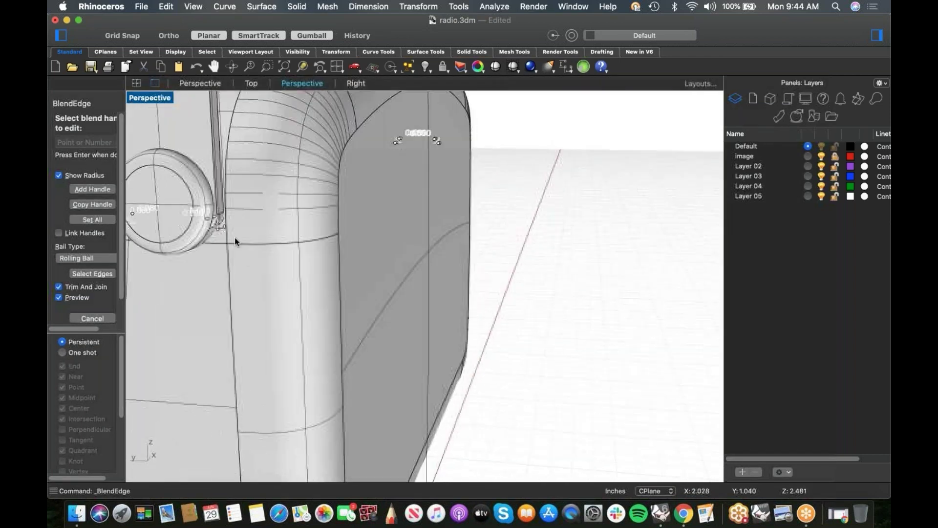
{"action": "scroll", "coordinate": [196, 223], "scroll_direction": "up", "scroll_amount": 3}
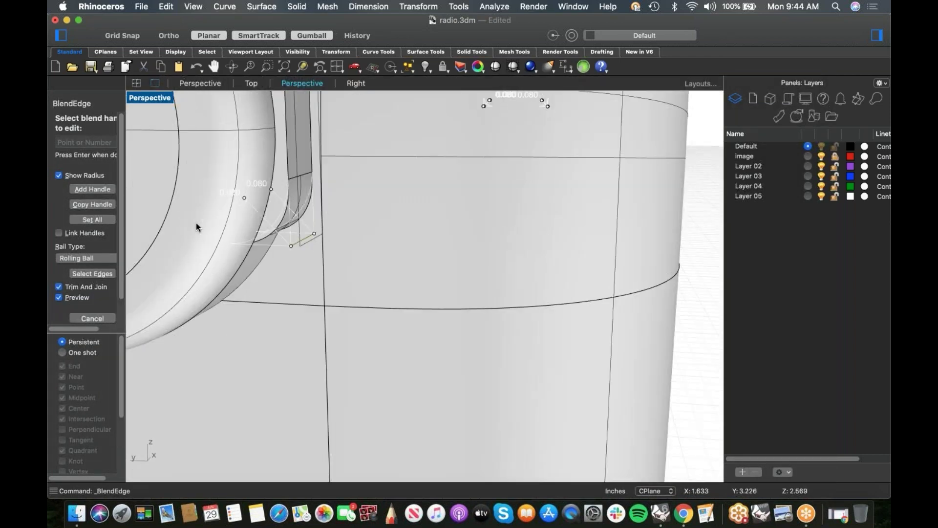
{"action": "left_click", "coordinate": [84, 219]}
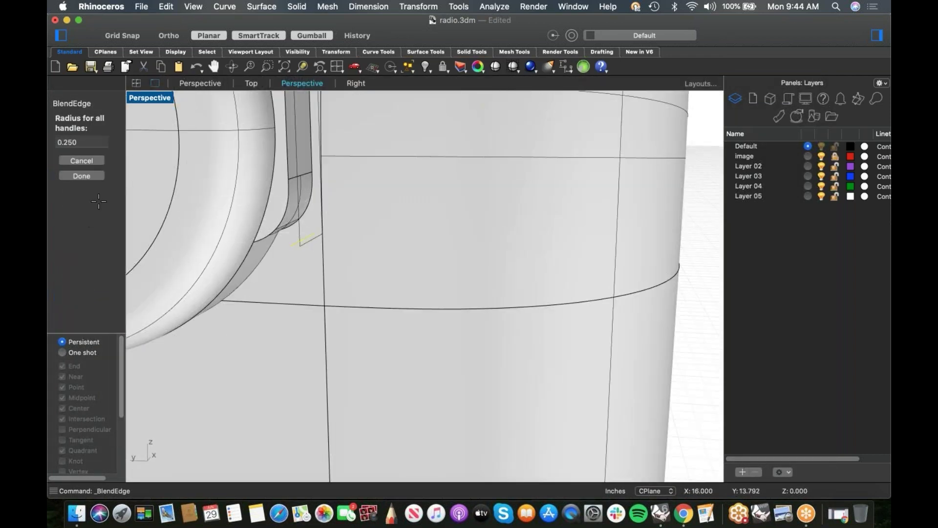
{"action": "left_click", "coordinate": [81, 175]}
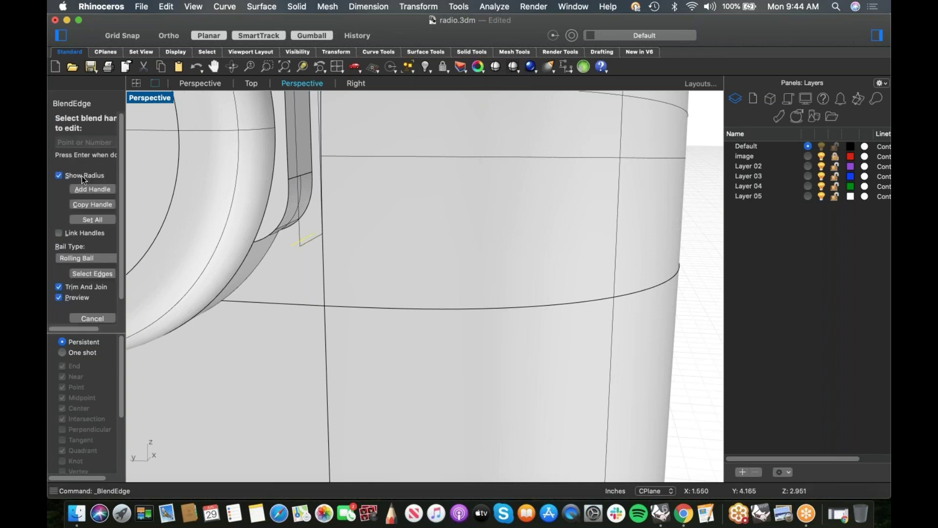
Step: Check the blend preview around both pivot knobs and apply the edge blend
{"action": "scroll", "coordinate": [254, 212], "scroll_direction": "down", "scroll_amount": 5}
{"action": "right_click_drag", "start_coordinate": [293, 216], "coordinate": [597, 205]}
{"action": "scroll", "coordinate": [354, 203], "scroll_direction": "up", "scroll_amount": 5}
{"action": "scroll", "coordinate": [355, 203], "scroll_direction": "down", "scroll_amount": 5}
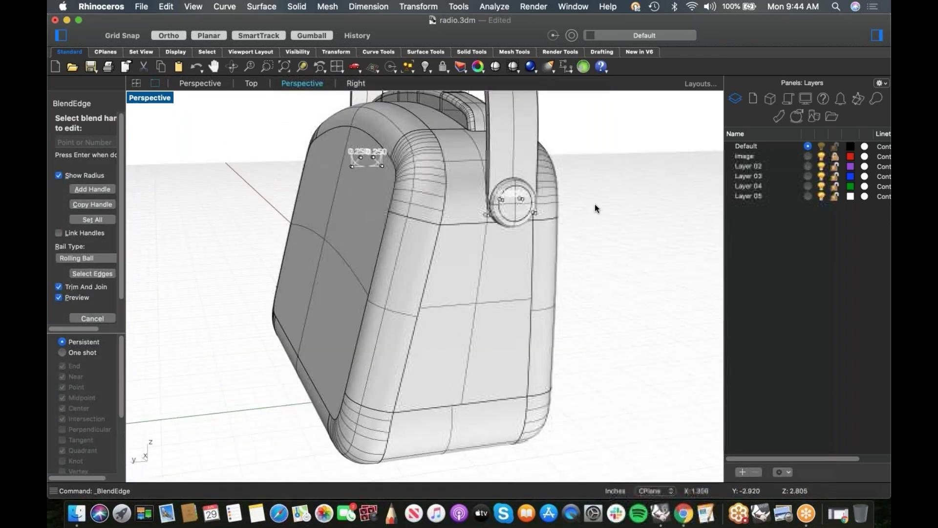
{"action": "scroll", "coordinate": [442, 202], "scroll_direction": "up", "scroll_amount": 5}
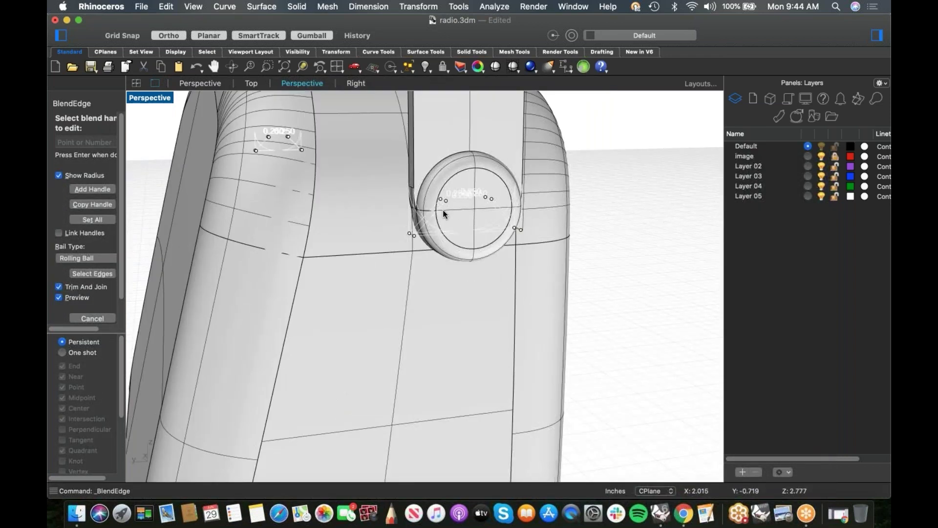
{"action": "scroll", "coordinate": [421, 210], "scroll_direction": "down", "scroll_amount": 5}
{"action": "right_click_drag", "start_coordinate": [420, 210], "coordinate": [151, 266]}
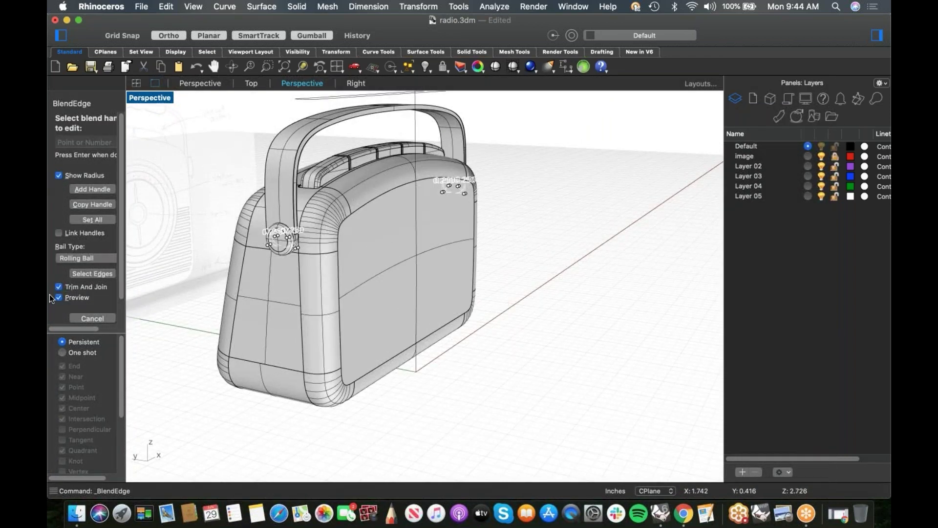
{"action": "scroll", "coordinate": [81, 288], "scroll_direction": "down", "scroll_amount": 3}
{"action": "left_click", "coordinate": [90, 305]}
Step: Start Chamfer Edges for the carrying handle with a next chamfer distance of 0.04
{"action": "right_click_drag", "start_coordinate": [565, 295], "coordinate": [323, 288]}
{"action": "scroll", "coordinate": [248, 273], "scroll_direction": "up", "scroll_amount": 5}
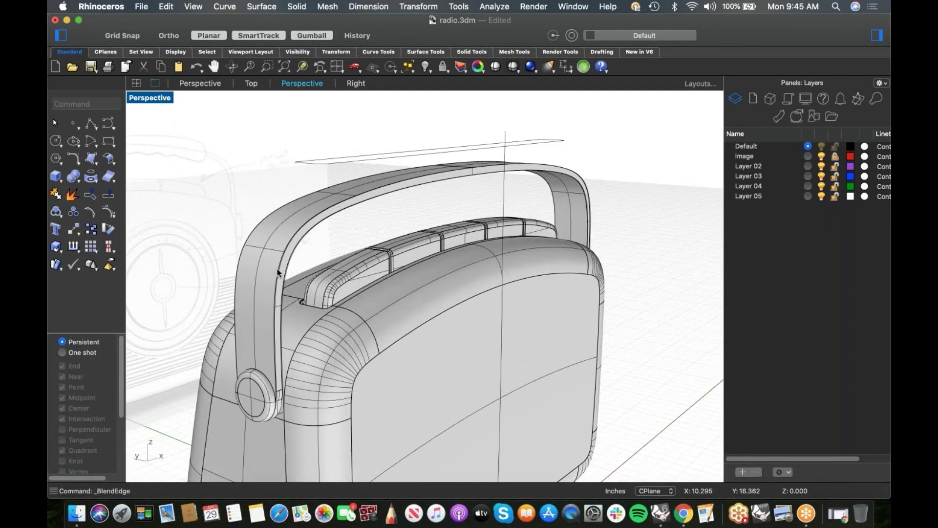
{"action": "scroll", "coordinate": [287, 251], "scroll_direction": "up", "scroll_amount": 3}
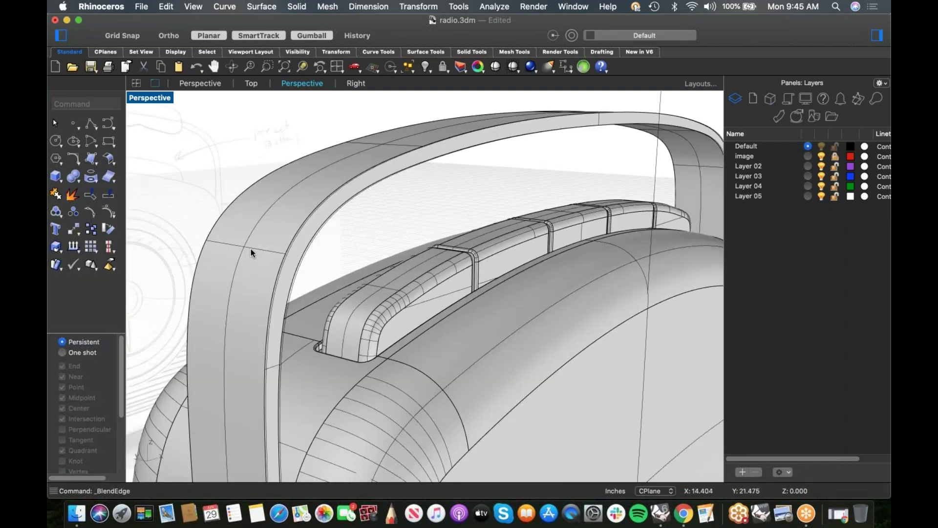
{"action": "scroll", "coordinate": [257, 244], "scroll_direction": "down", "scroll_amount": 3}
{"action": "right_click_drag", "start_coordinate": [316, 272], "coordinate": [348, 268]}
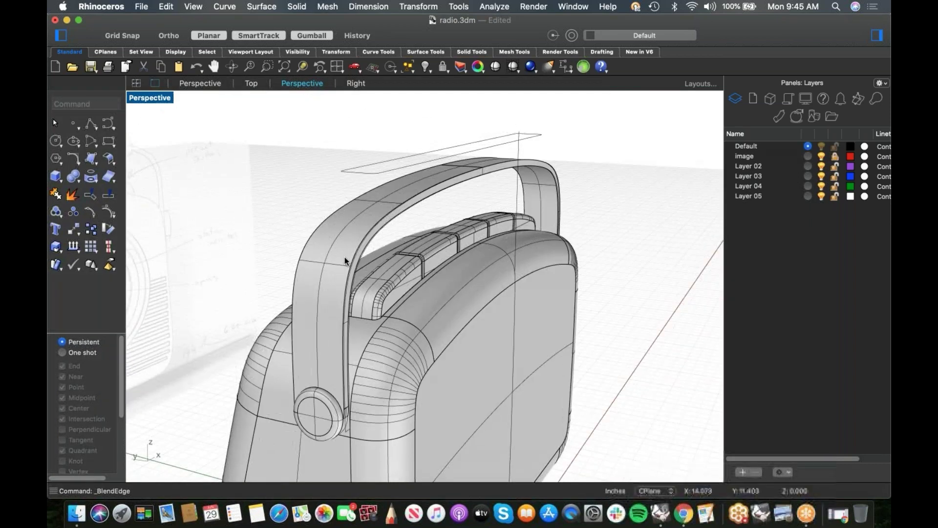
{"action": "scroll", "coordinate": [362, 255], "scroll_direction": "up", "scroll_amount": 3}
{"action": "scroll", "coordinate": [362, 248], "scroll_direction": "up", "scroll_amount": 3}
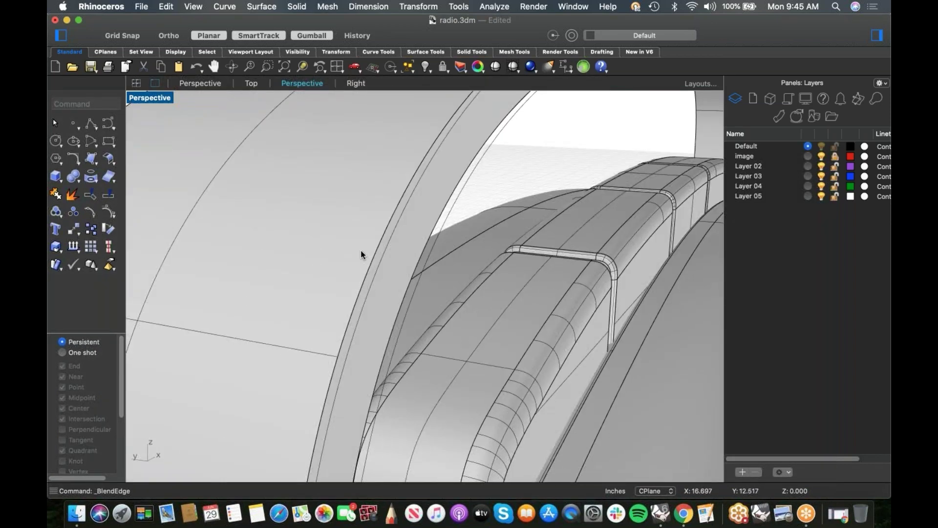
{"action": "left_click", "coordinate": [78, 183]}
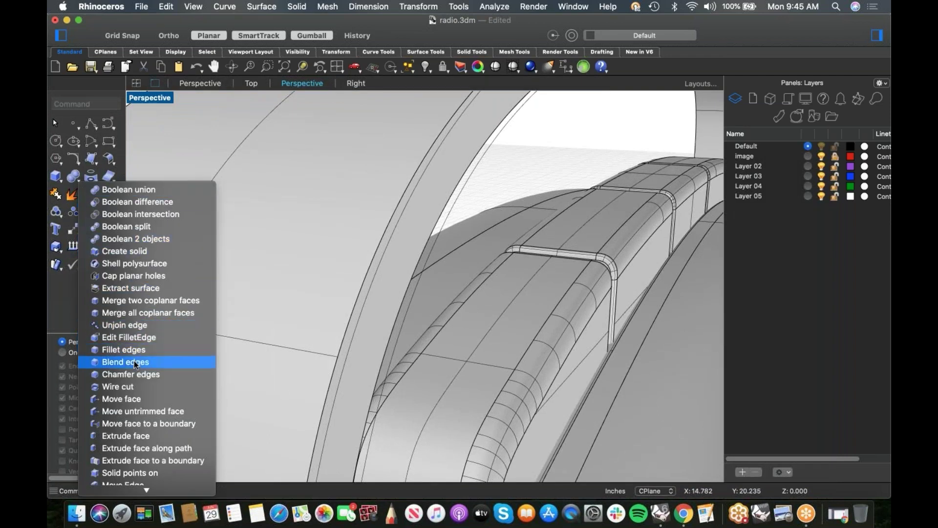
{"action": "left_click", "coordinate": [135, 373]}
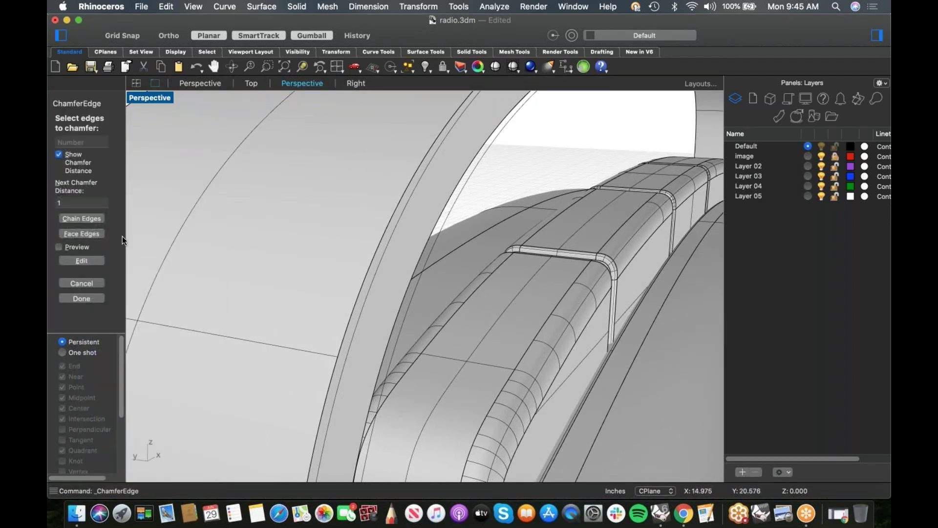
{"action": "left_click", "coordinate": [74, 201]}
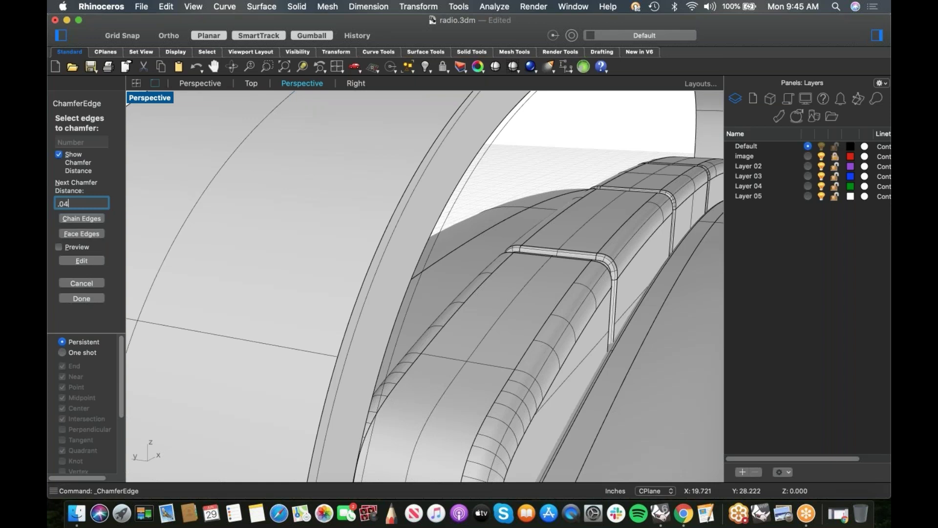
{"action": "type", "text": ".04"}
{"action": "key", "text": "Return"}
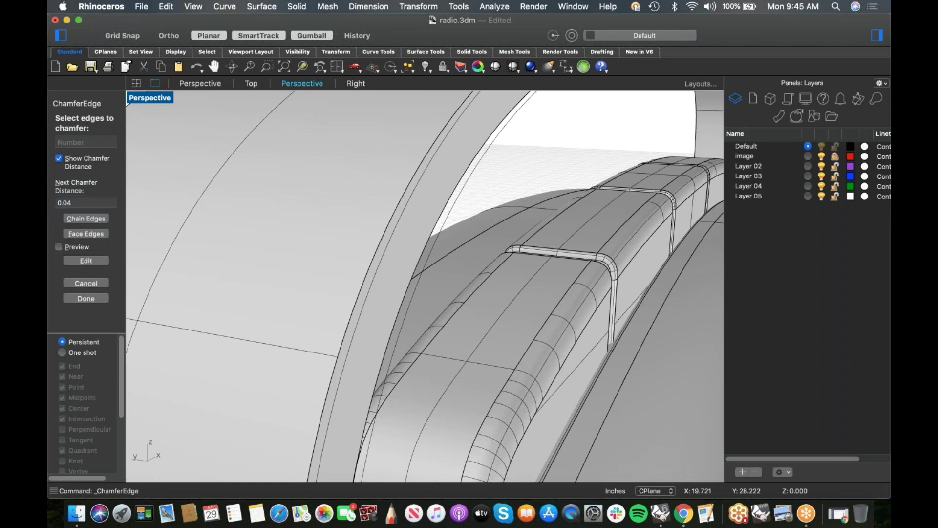
Step: Try to chamfer the chained edge loop around the handle's outer face at 0.04
{"action": "left_click", "coordinate": [94, 221]}
{"action": "left_click", "coordinate": [365, 283]}
{"action": "left_click", "coordinate": [405, 294]}
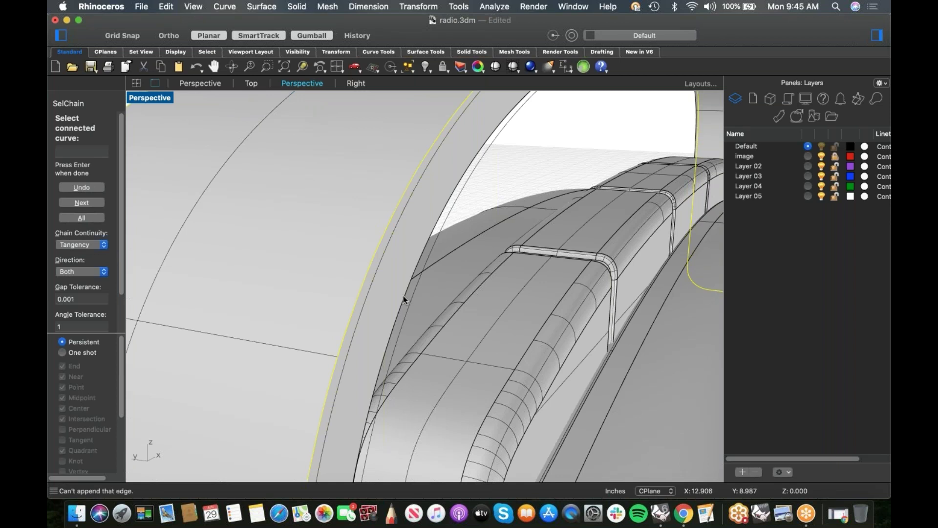
{"action": "scroll", "coordinate": [406, 295], "scroll_direction": "down", "scroll_amount": 8}
{"action": "right_click_drag", "start_coordinate": [405, 298], "coordinate": [295, 293]}
{"action": "key", "text": "Return"}
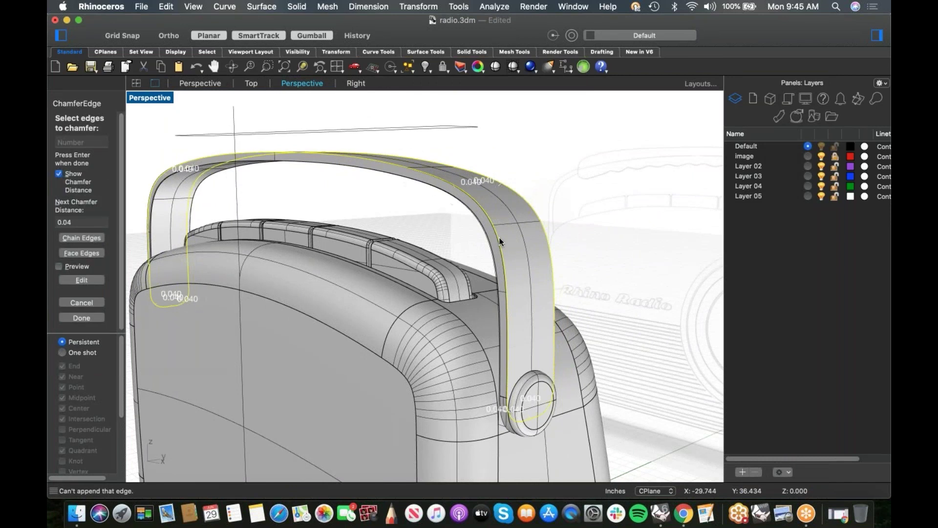
{"action": "scroll", "coordinate": [468, 189], "scroll_direction": "up", "scroll_amount": 5}
{"action": "key", "text": "Return"}
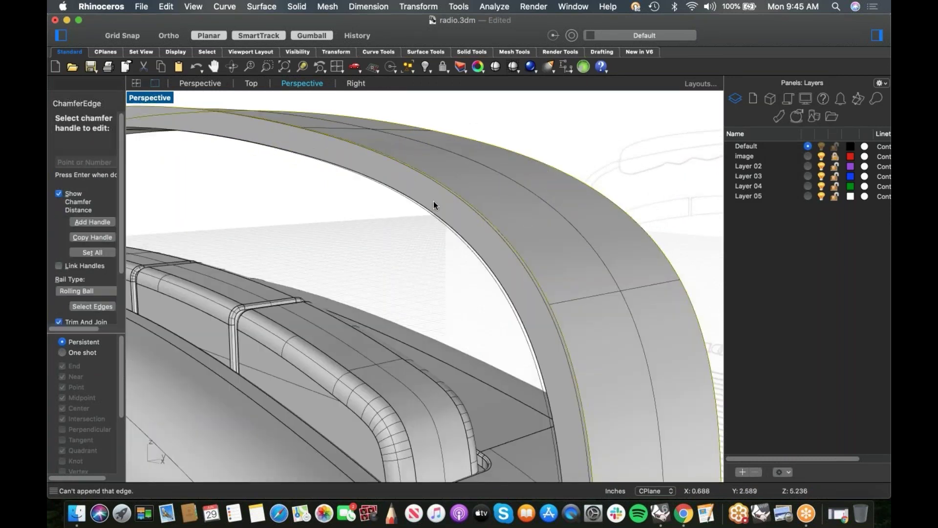
{"action": "key", "text": "Return"}
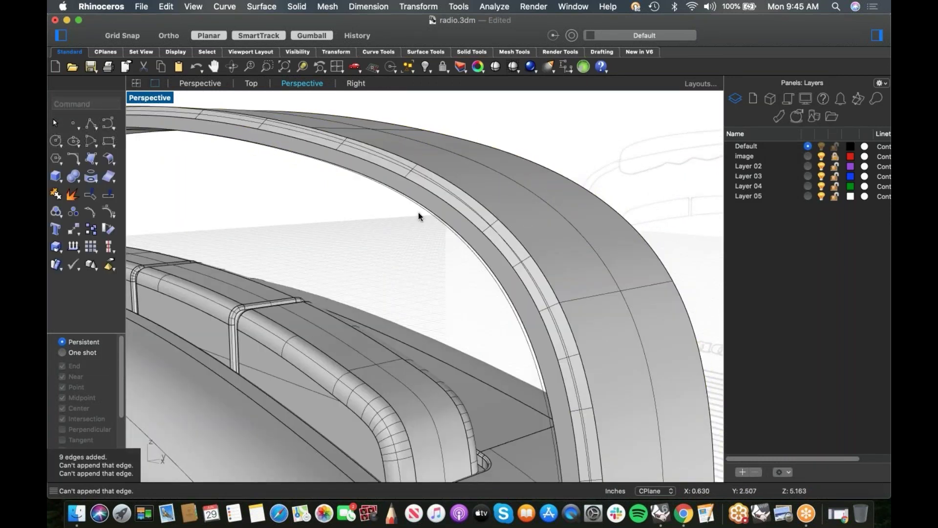
Step: Undo the 0.04 chamfer on the handle
{"action": "scroll", "coordinate": [416, 223], "scroll_direction": "down", "scroll_amount": 5}
{"action": "right_click_drag", "start_coordinate": [404, 222], "coordinate": [380, 212]}
{"action": "key", "text": "super+z"}
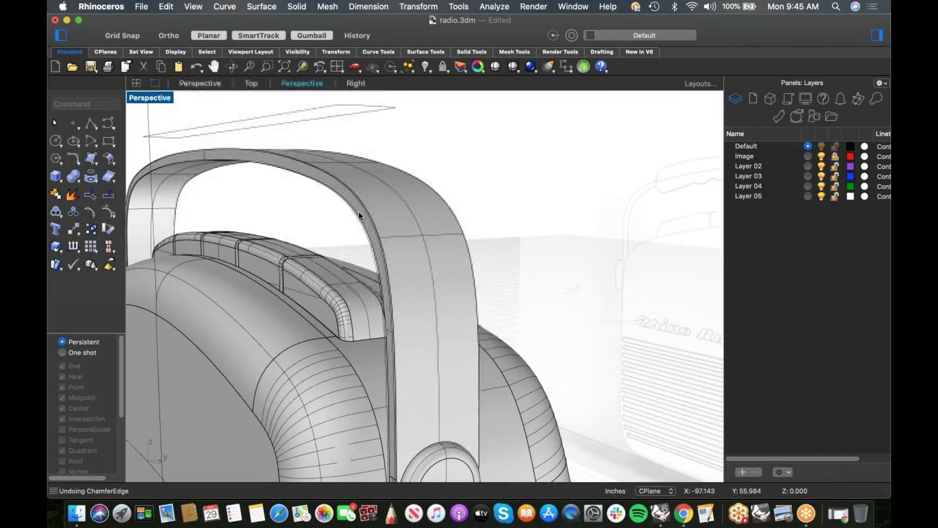
Step: Try to chamfer the handle again using the previous edge selection with the next distance set to 0.02
{"action": "right_click", "coordinate": [307, 210]}
{"action": "left_click", "coordinate": [342, 190]}
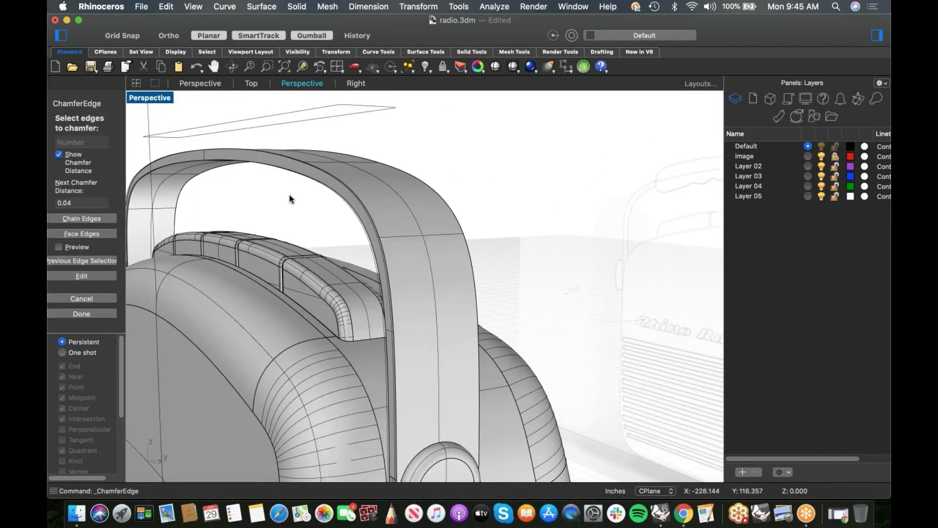
{"action": "left_click", "coordinate": [81, 260]}
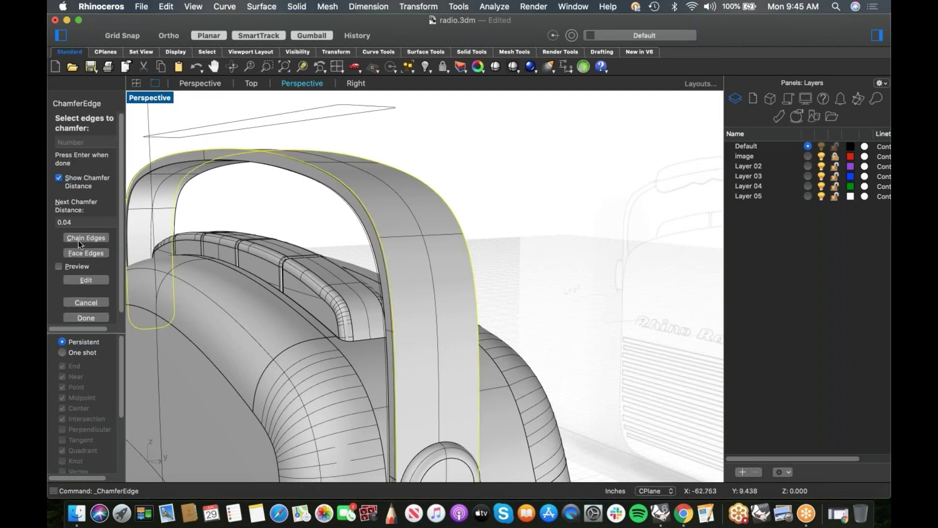
{"action": "left_click", "coordinate": [92, 223]}
{"action": "key", "text": "Return"}
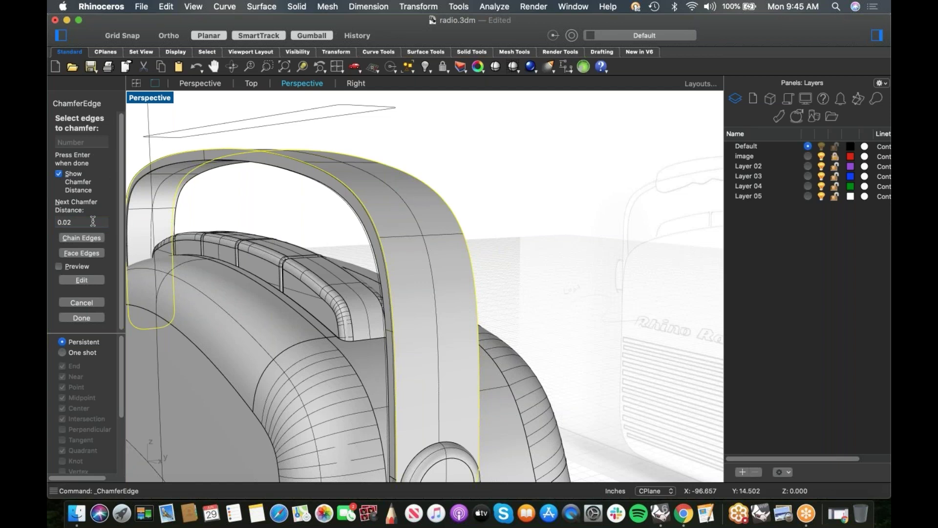
{"action": "key", "text": "Return"}
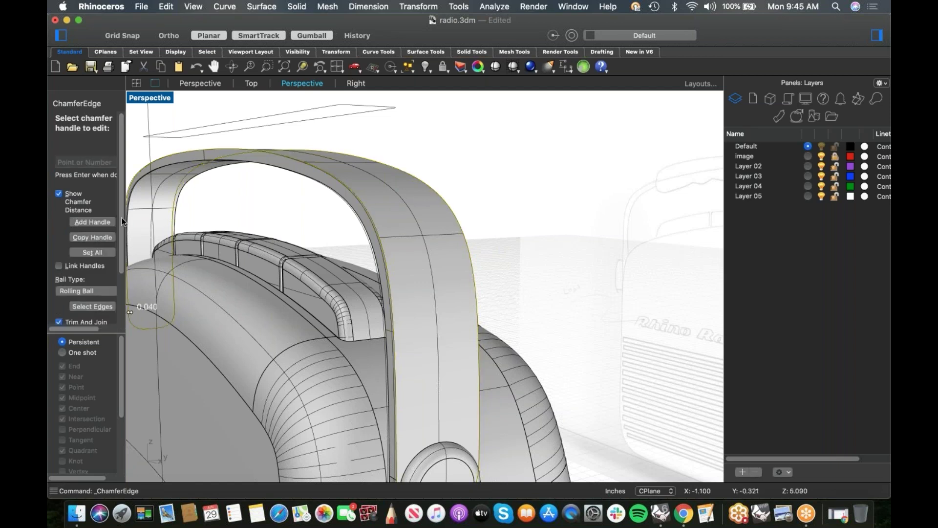
{"action": "scroll", "coordinate": [88, 262], "scroll_direction": "down", "scroll_amount": 3}
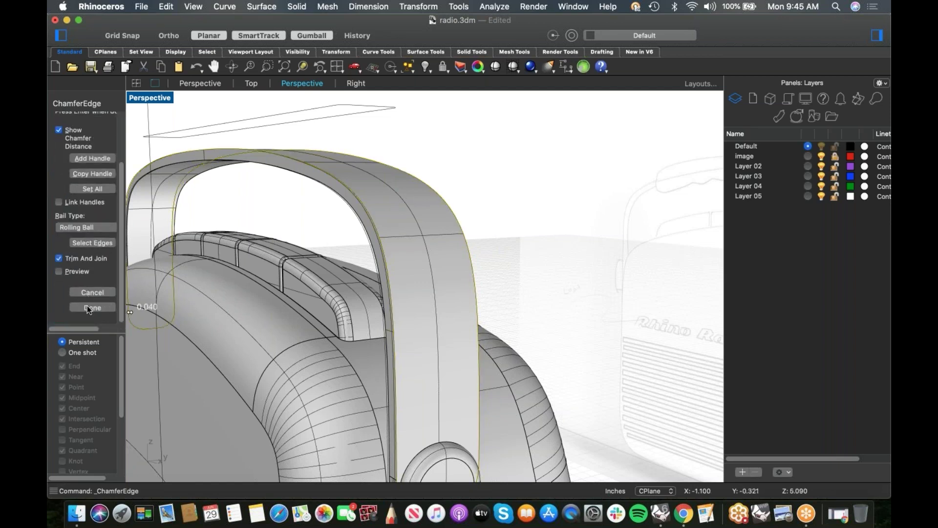
{"action": "left_click", "coordinate": [87, 307]}
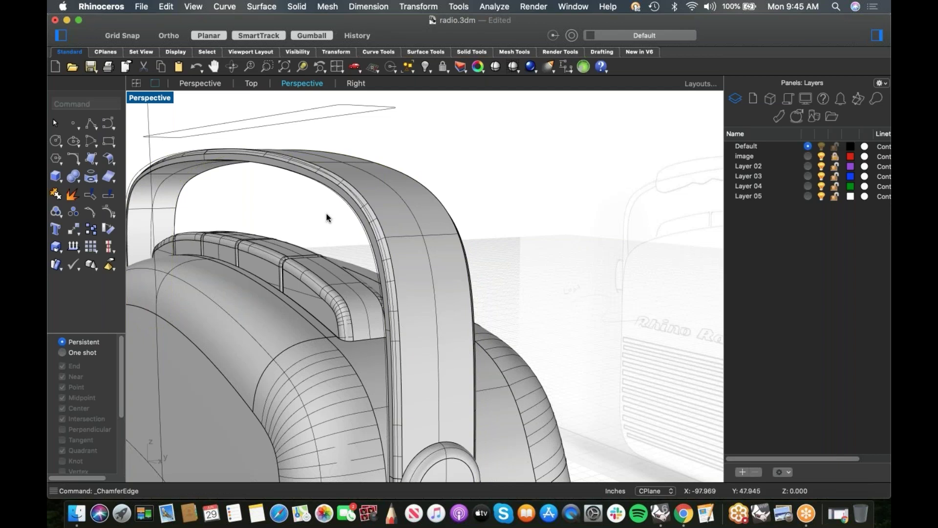
Step: Undo the last handle chamfer and chamfer the previous edge selection around the outer face again, with all handles at 0.02
{"action": "key", "text": "super+z"}
{"action": "right_click", "coordinate": [301, 215]}
{"action": "mouse_move", "coordinate": [368, 189]}
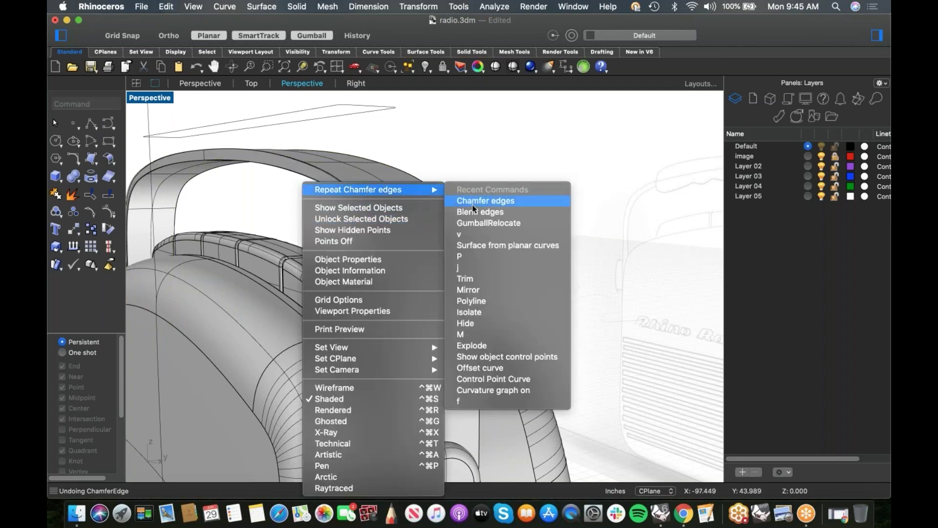
{"action": "left_click", "coordinate": [481, 203]}
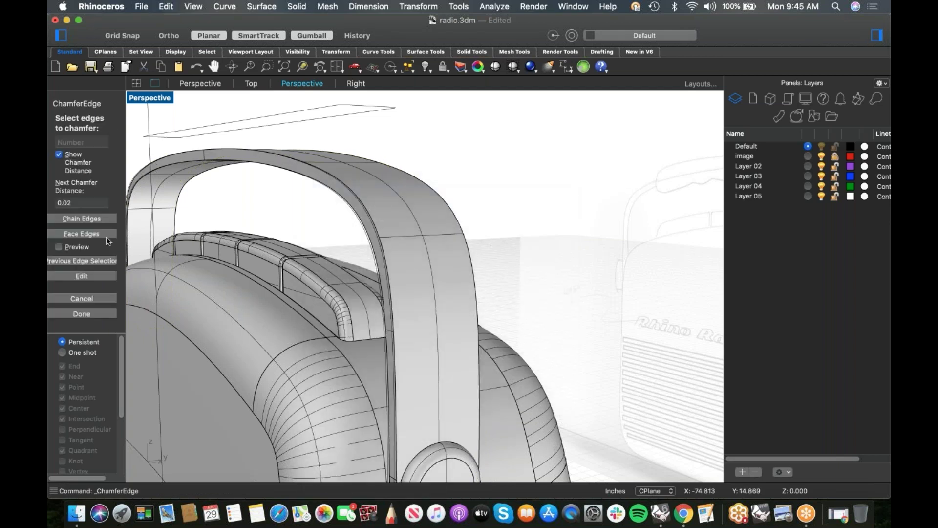
{"action": "left_click", "coordinate": [91, 261]}
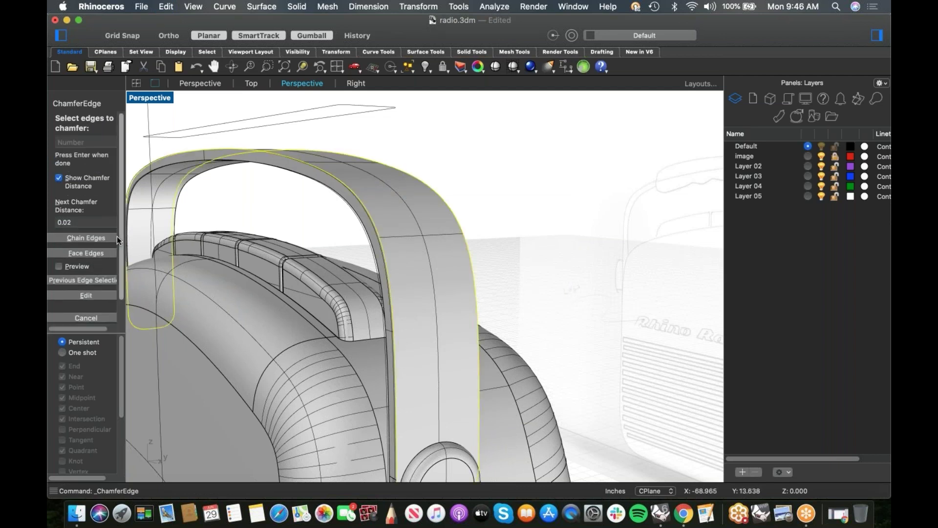
{"action": "key", "text": "Return"}
{"action": "left_click", "coordinate": [79, 252]}
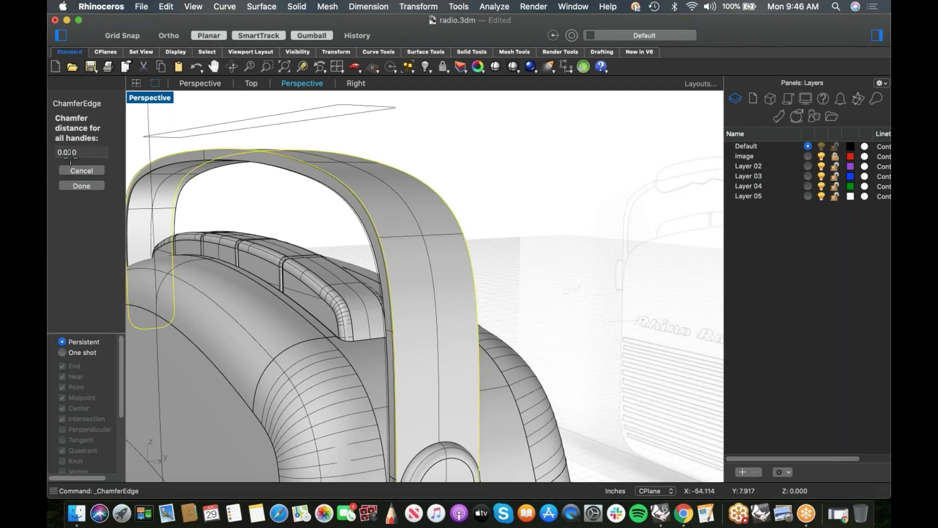
{"action": "left_click", "coordinate": [81, 186]}
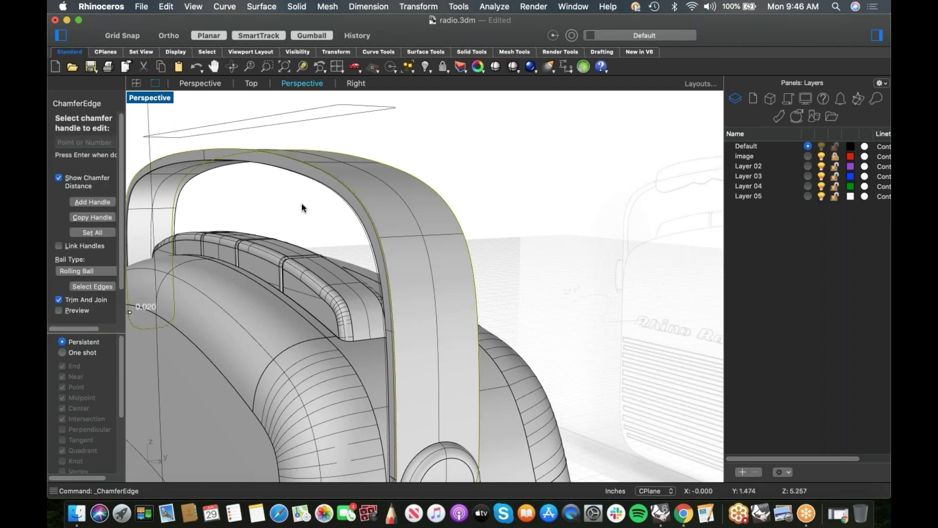
{"action": "scroll", "coordinate": [78, 304], "scroll_direction": "down", "scroll_amount": 2}
{"action": "left_click", "coordinate": [78, 306]}
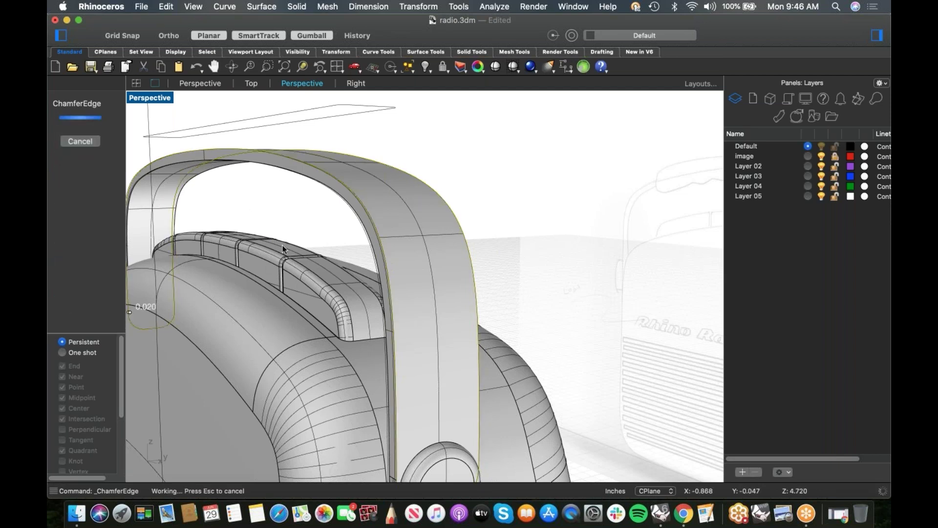
Step: Try to blend the tangent edge chain around the handle's inner face, setting a smaller radius for all handles
{"action": "scroll", "coordinate": [325, 198], "scroll_direction": "up", "scroll_amount": 3}
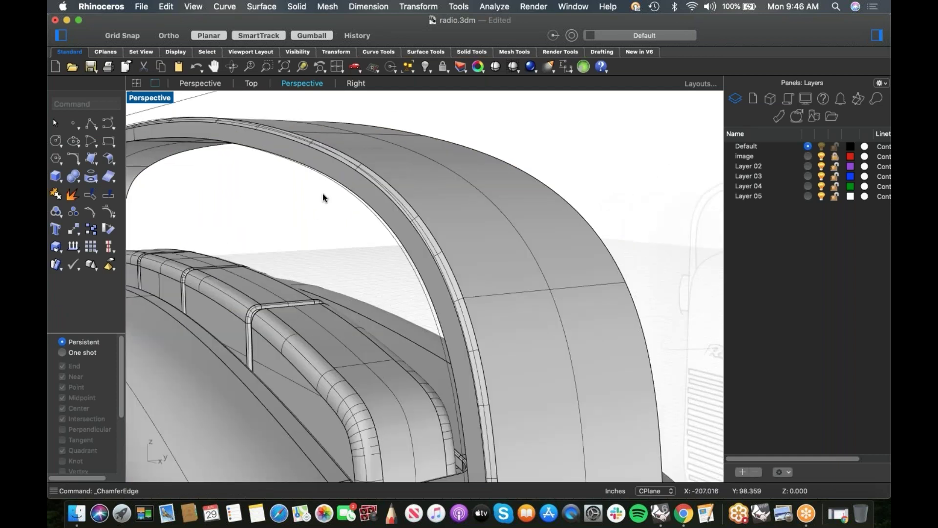
{"action": "right_click", "coordinate": [324, 185]}
{"action": "mouse_move", "coordinate": [355, 189]}
{"action": "left_click", "coordinate": [509, 212]}
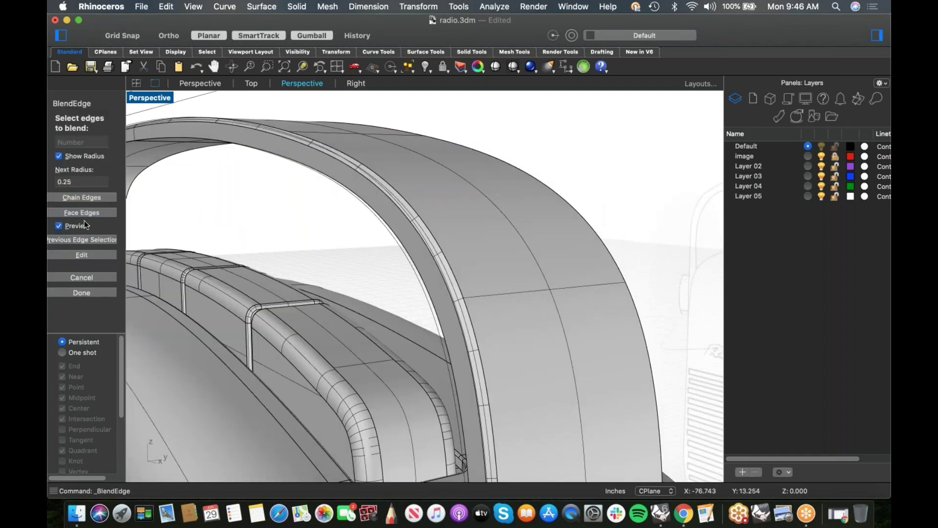
{"action": "left_click", "coordinate": [90, 201]}
{"action": "left_click", "coordinate": [322, 170]}
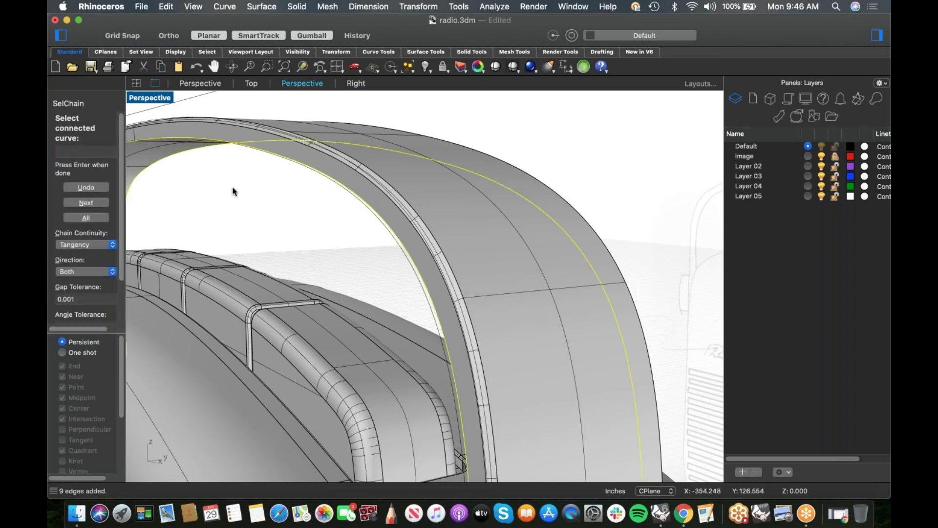
{"action": "key", "text": "Return"}
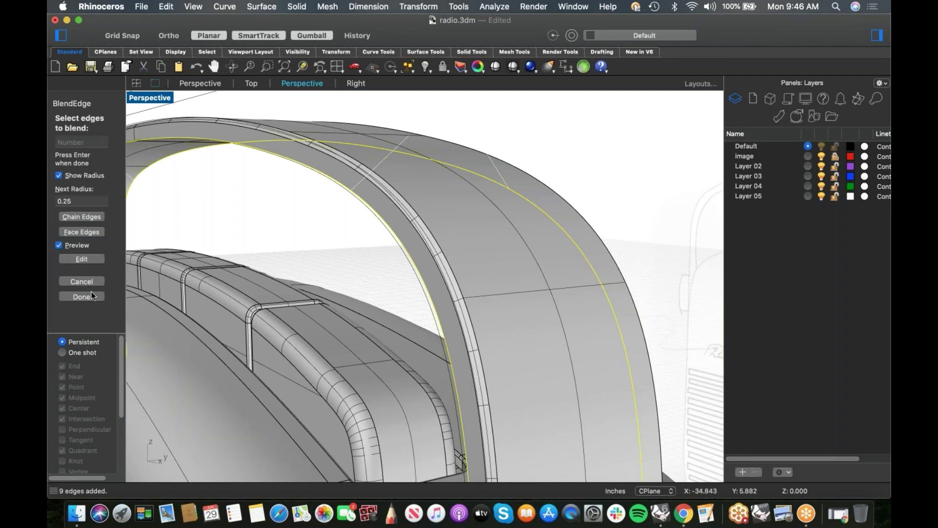
{"action": "key", "text": "Return"}
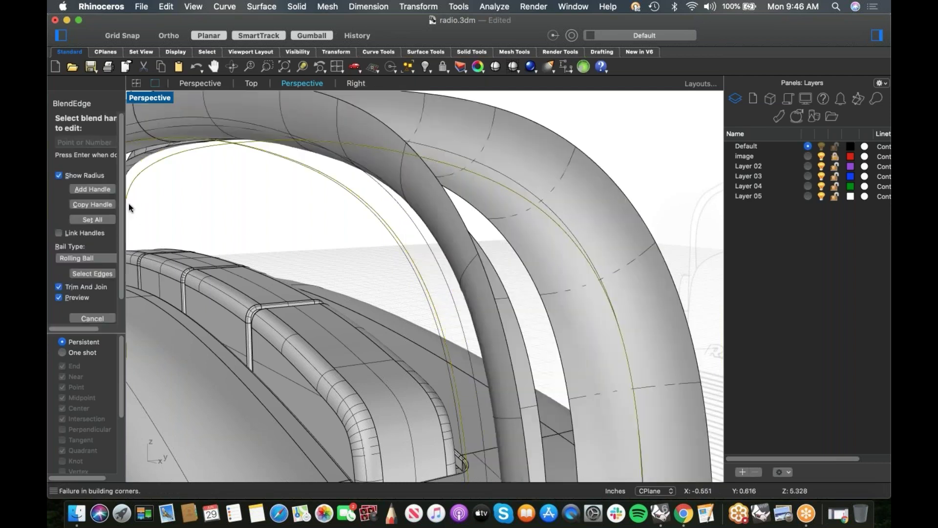
{"action": "left_click", "coordinate": [104, 218]}
{"action": "left_click", "coordinate": [86, 143]}
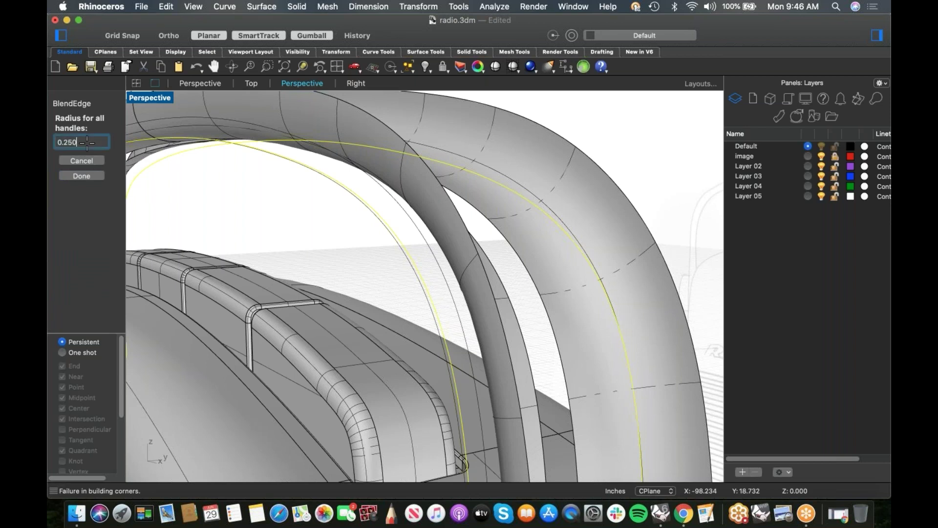
{"action": "type", "text": "0.1"}
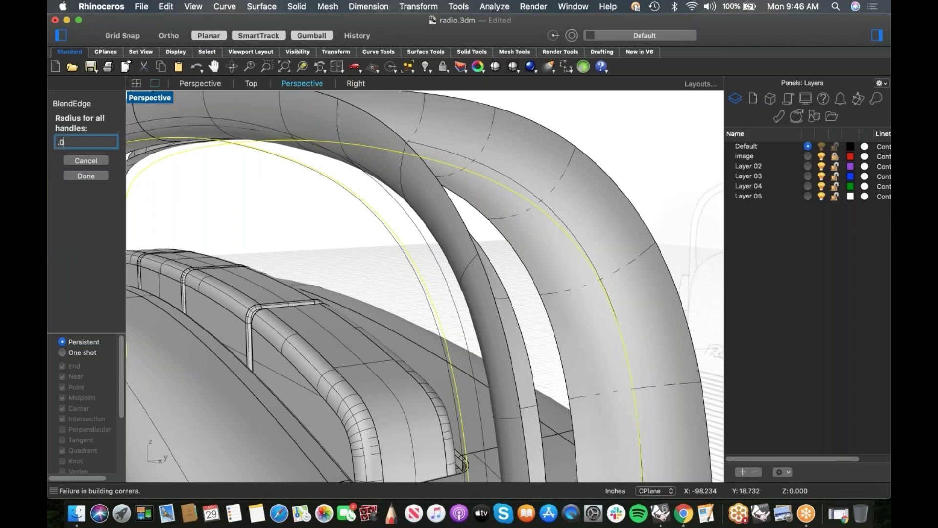
{"action": "key", "text": "Return"}
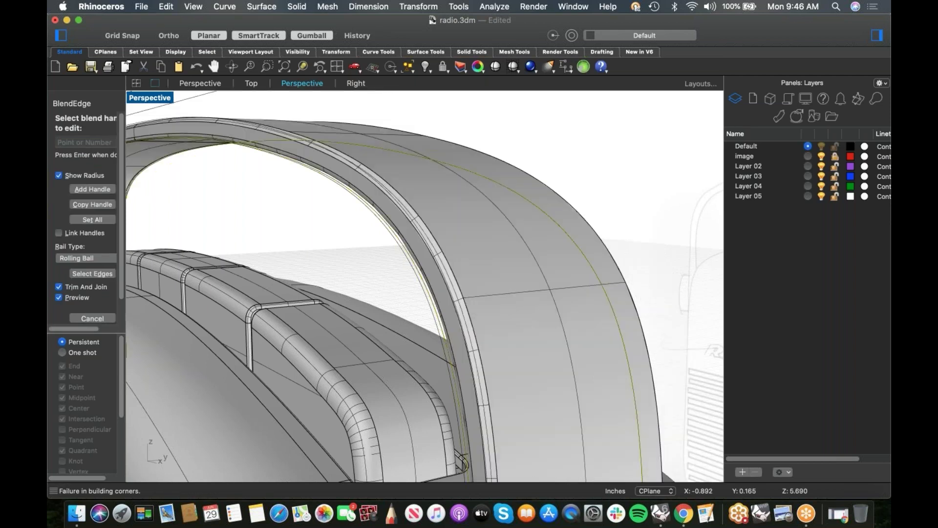
{"action": "key", "text": "Return"}
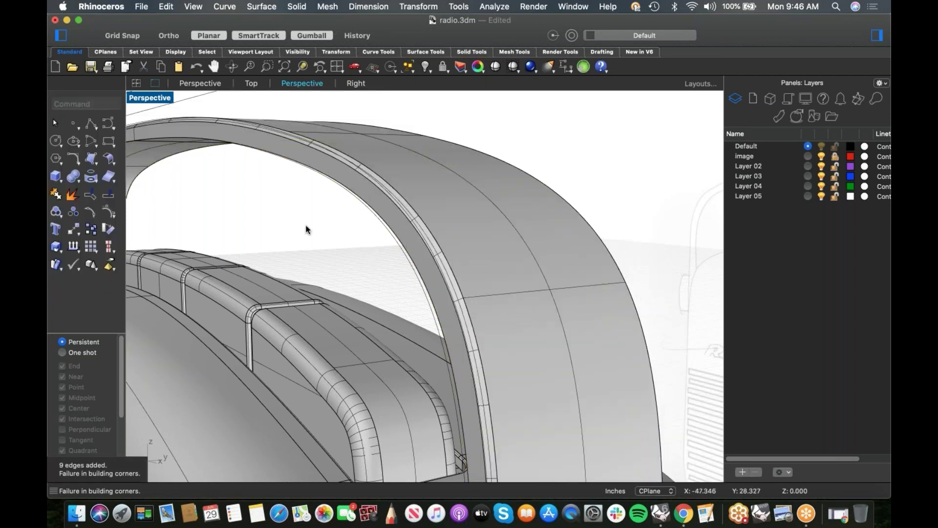
Step: Chamfer the tangent edge chain around the handle's inner face at a distance of 0.02
{"action": "right_click", "coordinate": [305, 184]}
{"action": "mouse_move", "coordinate": [347, 192]}
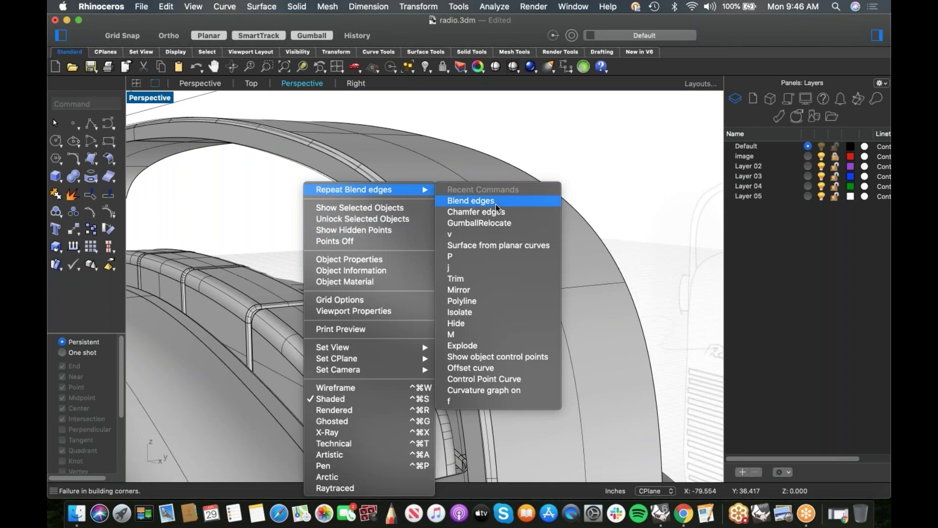
{"action": "key", "text": "Return"}
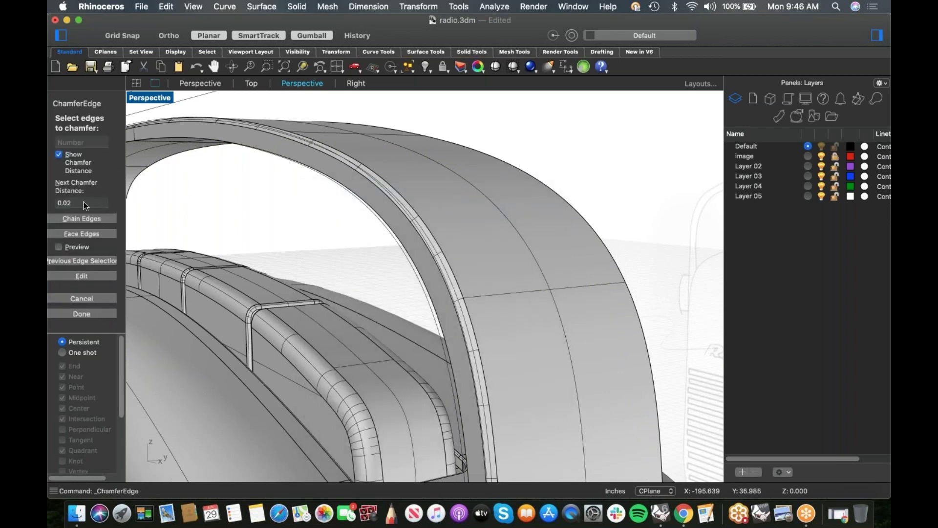
{"action": "left_click", "coordinate": [84, 219]}
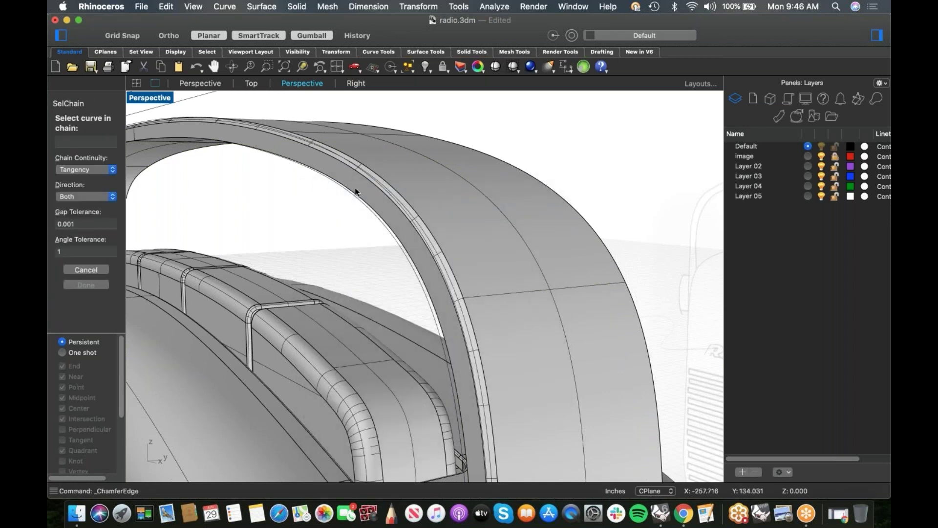
{"action": "left_click", "coordinate": [344, 194]}
{"action": "key", "text": "Return"}
{"action": "key", "text": "Return"}
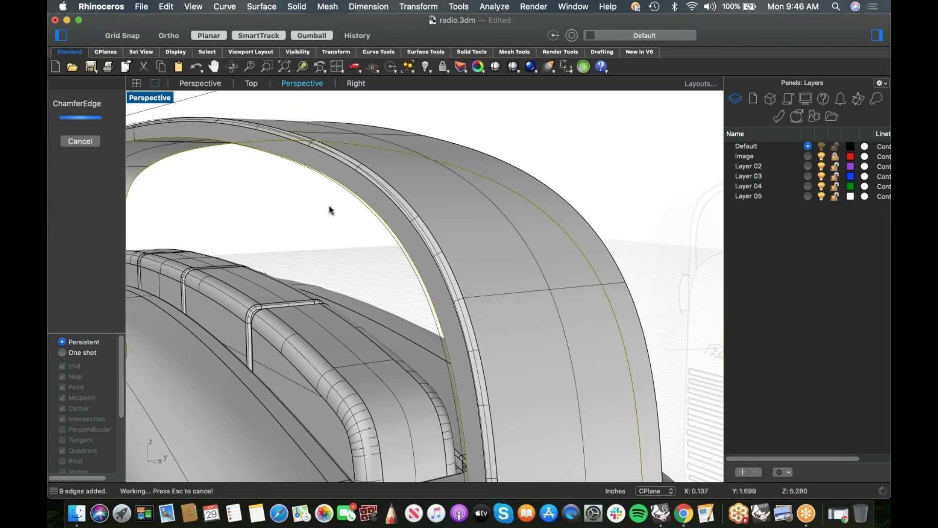
Step: Select all the leftover construction curves of the handle and delete them
{"action": "scroll", "coordinate": [345, 202], "scroll_direction": "down", "scroll_amount": 4}
{"action": "right_click_drag", "start_coordinate": [345, 202], "coordinate": [407, 243]}
{"action": "scroll", "coordinate": [399, 209], "scroll_direction": "down", "scroll_amount": 5}
{"action": "scroll", "coordinate": [399, 213], "scroll_direction": "down", "scroll_amount": 2}
{"action": "type", "text": "s"}
{"action": "key", "text": "Return"}
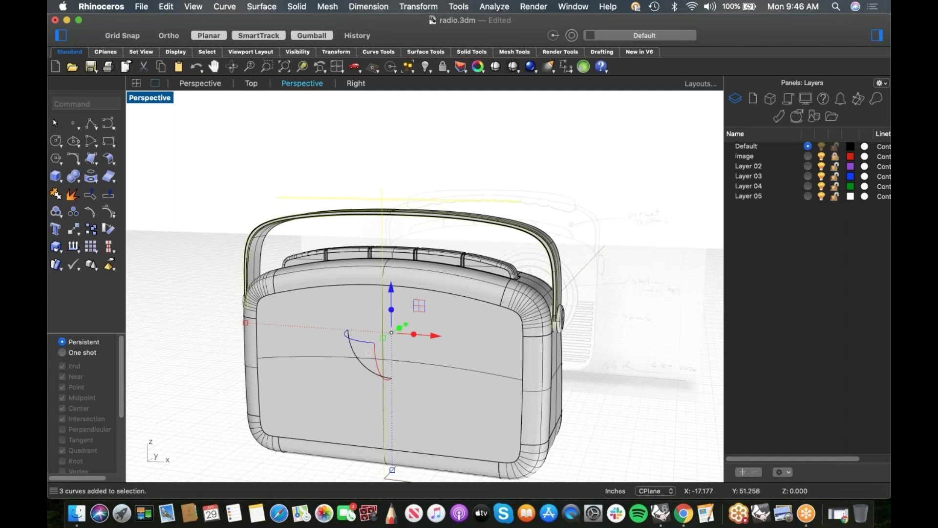
{"action": "key", "text": "Delete"}
Step: In the Front view, draw a degree-3 control point curve leftward from the centre line above the handle, tracing the sketched grip's upper outline
{"action": "right_click_drag", "start_coordinate": [417, 235], "coordinate": [427, 235]}
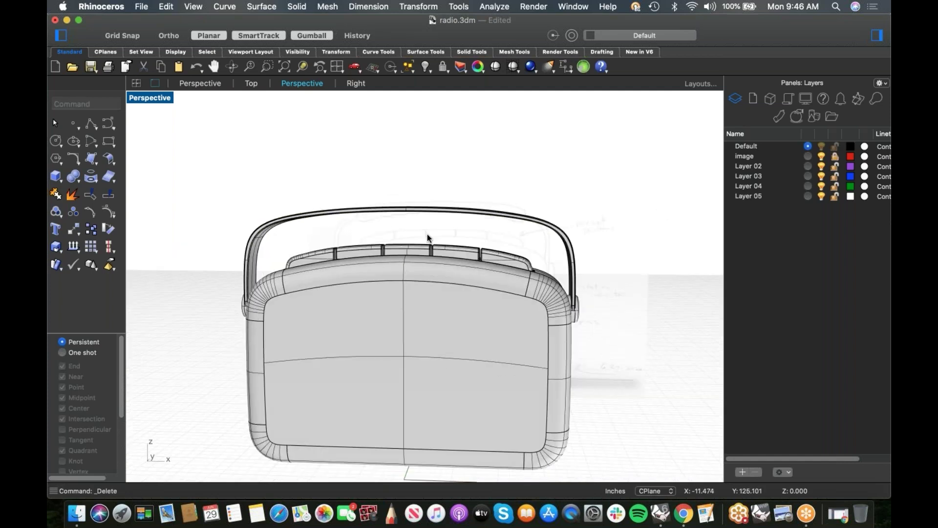
{"action": "key", "text": "ctrl+F2"}
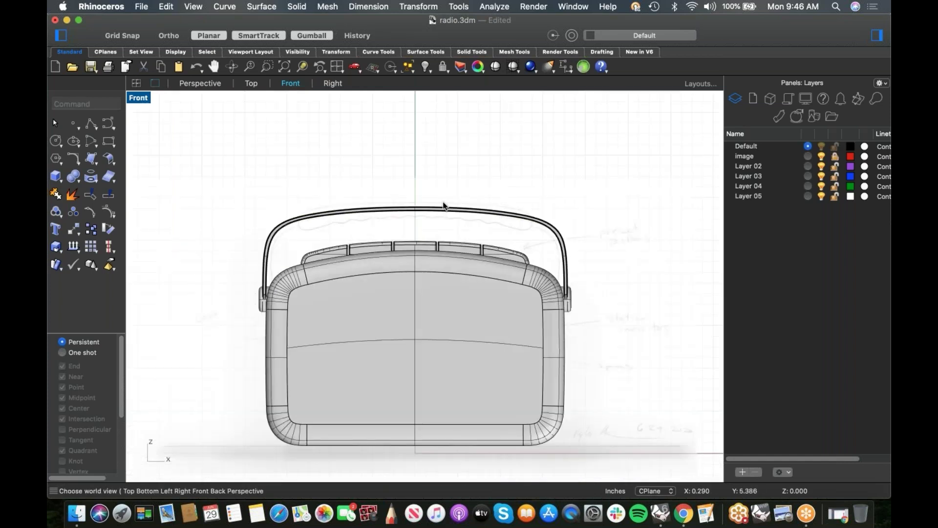
{"action": "scroll", "coordinate": [445, 207], "scroll_direction": "up", "scroll_amount": 6}
{"action": "right_click_drag", "start_coordinate": [295, 230], "coordinate": [303, 217]}
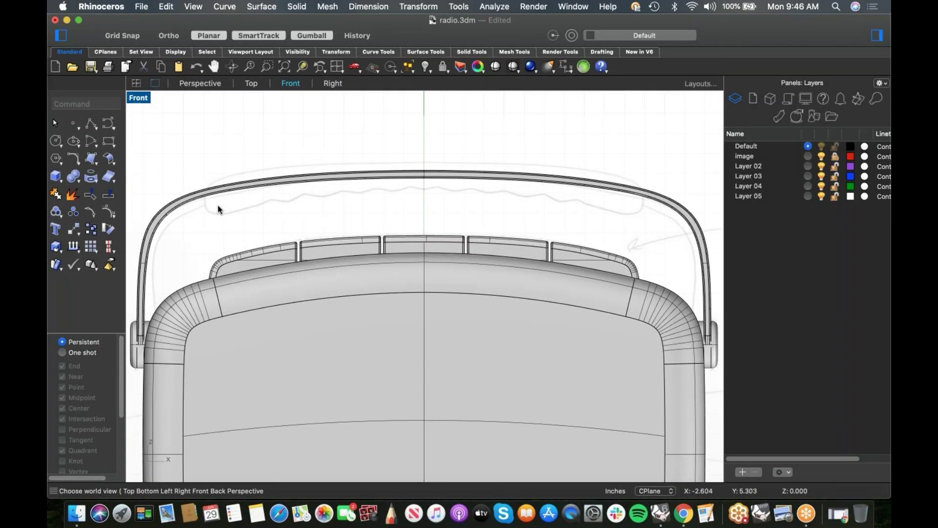
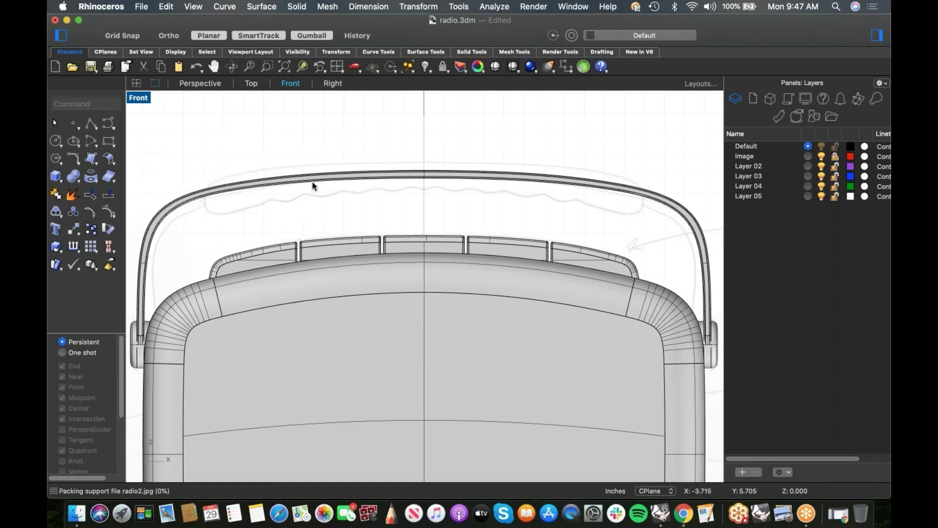
{"action": "left_click", "coordinate": [106, 125]}
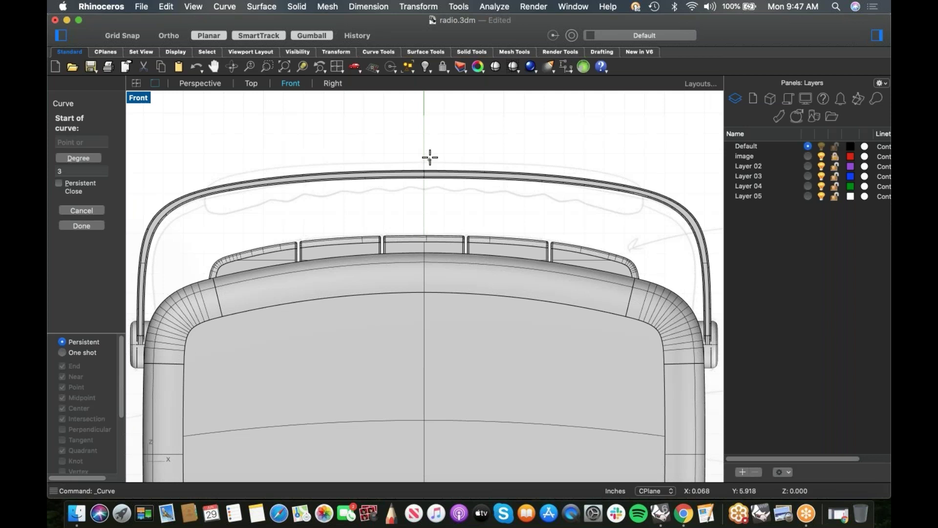
{"action": "key", "text": "alt"}
{"action": "scroll", "coordinate": [424, 158], "scroll_direction": "up", "scroll_amount": 3}
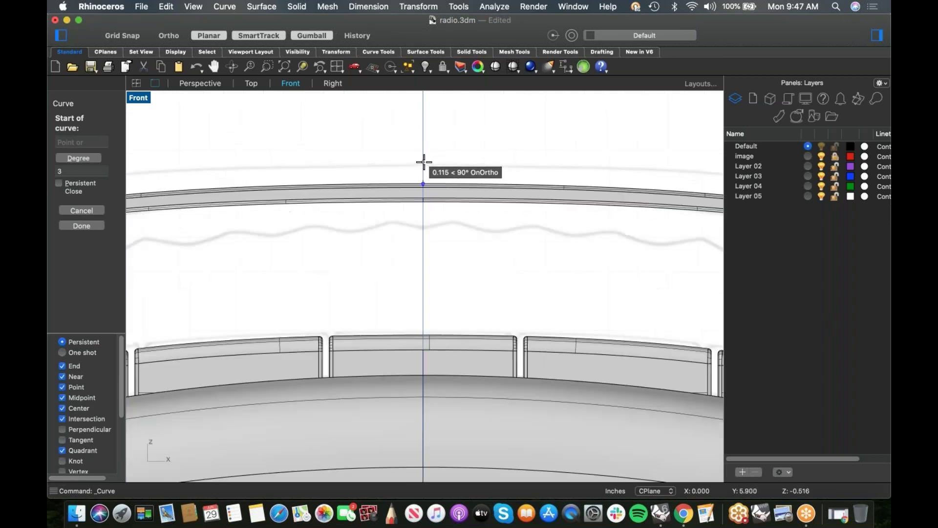
{"action": "left_click", "coordinate": [423, 164]}
{"action": "scroll", "coordinate": [423, 164], "scroll_direction": "down", "scroll_amount": 5}
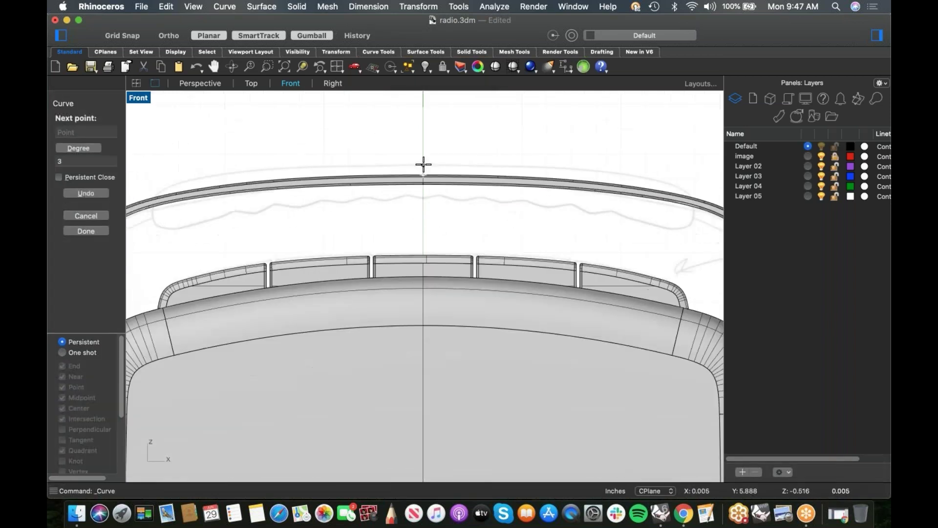
{"action": "left_click", "coordinate": [310, 166], "text": "shift"}
{"action": "right_click_drag", "start_coordinate": [319, 165], "coordinate": [695, 153], "text": "shift"}
{"action": "right_click_drag", "start_coordinate": [564, 161], "coordinate": [381, 166]}
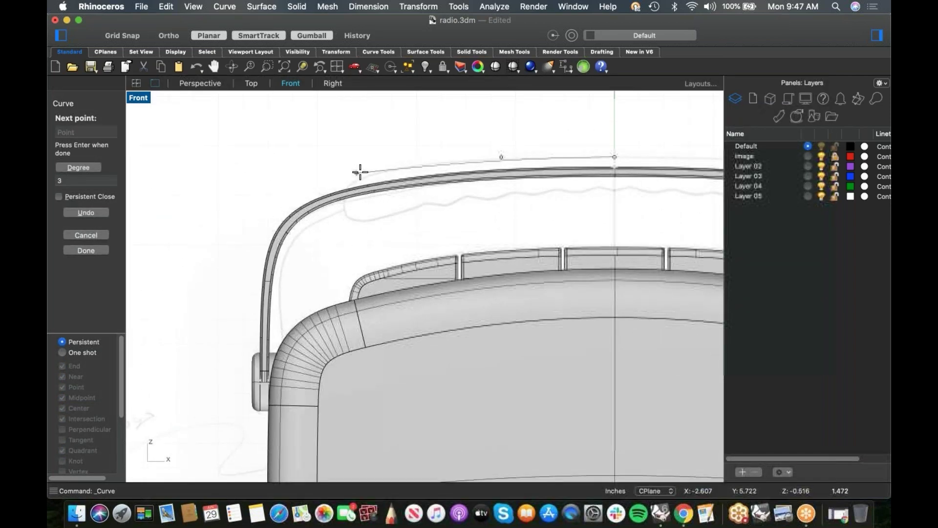
{"action": "left_click", "coordinate": [363, 172]}
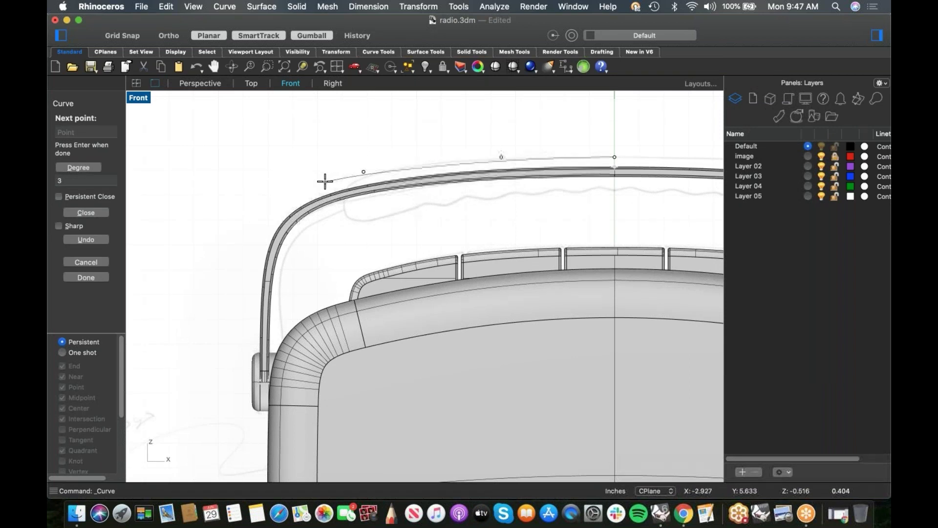
{"action": "left_click", "coordinate": [327, 181]}
{"action": "key", "text": "Return"}
Step: Mirror a copy of the grip's upper curve about the vertical centre line to complete its other half
{"action": "right_click_drag", "start_coordinate": [358, 179], "coordinate": [219, 169]}
{"action": "left_click", "coordinate": [346, 148]}
{"action": "type", "text": "Mirror"}
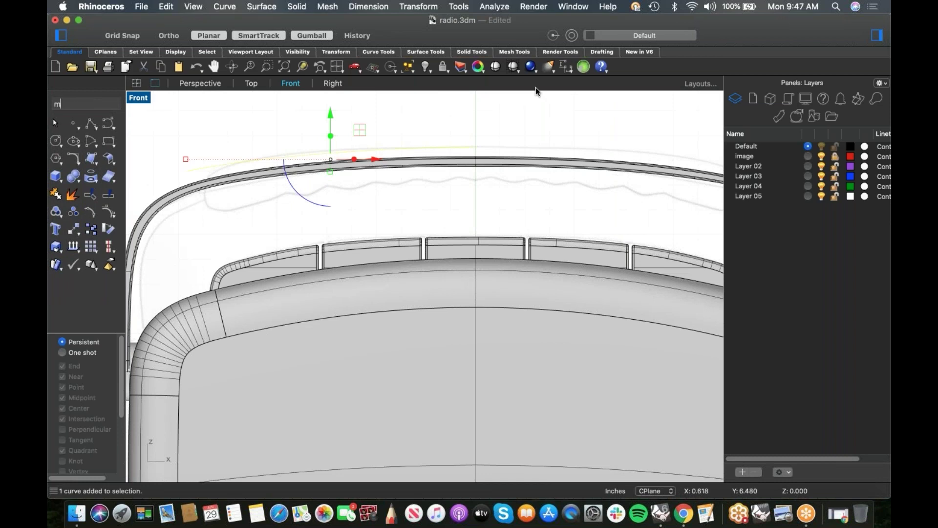
{"action": "key", "text": "Return"}
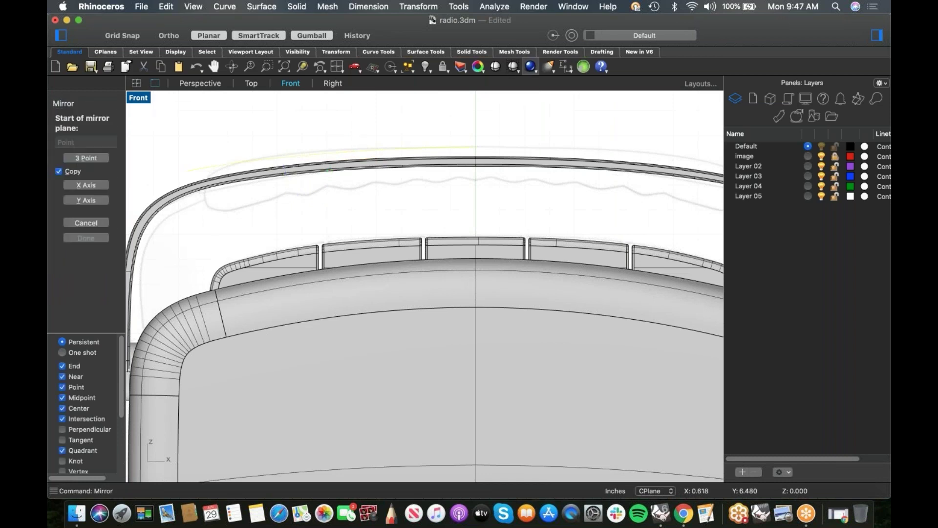
{"action": "left_click", "coordinate": [475, 147]}
{"action": "left_click", "coordinate": [476, 136], "text": "shift"}
{"action": "left_click", "coordinate": [468, 142], "text": "shift"}
Step: Show the control points of both grip curve halves and select the points nearest the centre line
{"action": "left_click", "coordinate": [105, 212]}
{"action": "left_click_drag", "start_coordinate": [341, 123], "coordinate": [615, 164]}
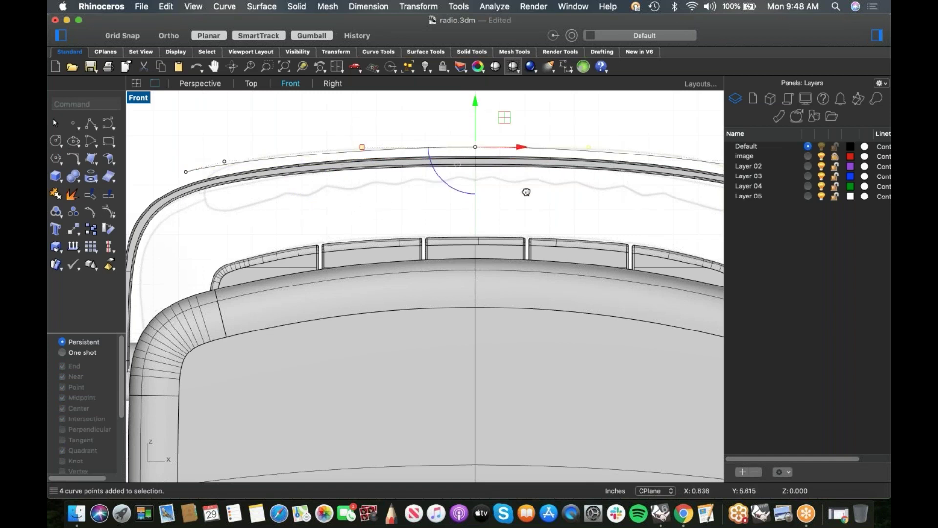
{"action": "scroll", "coordinate": [514, 190], "scroll_direction": "up", "scroll_amount": 3}
{"action": "scroll", "coordinate": [495, 197], "scroll_direction": "right", "scroll_amount": 3}
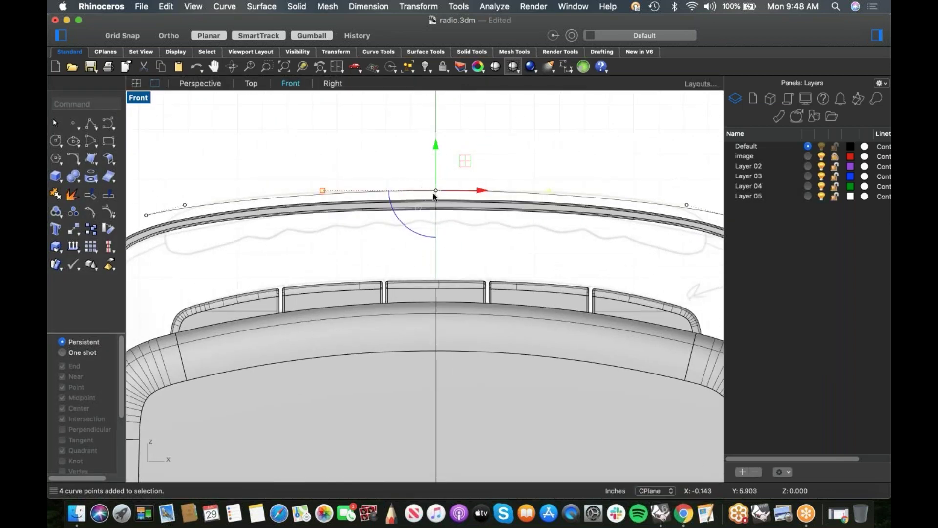
Step: Try raising the control point beside the centre seam on the left half of the grip curve, and undo the move
{"action": "key", "text": "Escape"}
{"action": "left_click", "coordinate": [322, 190]}
{"action": "left_click_drag", "start_coordinate": [321, 167], "coordinate": [566, 206]}
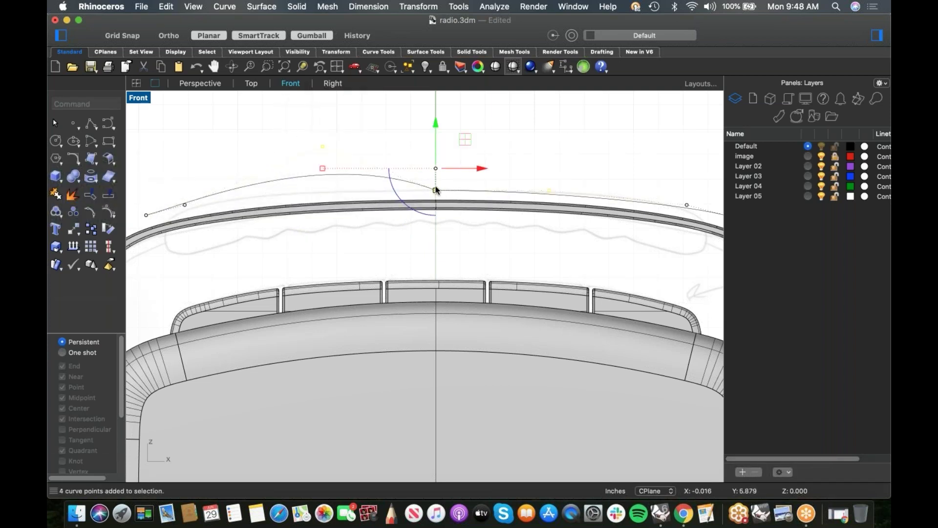
{"action": "key", "text": "super+z"}
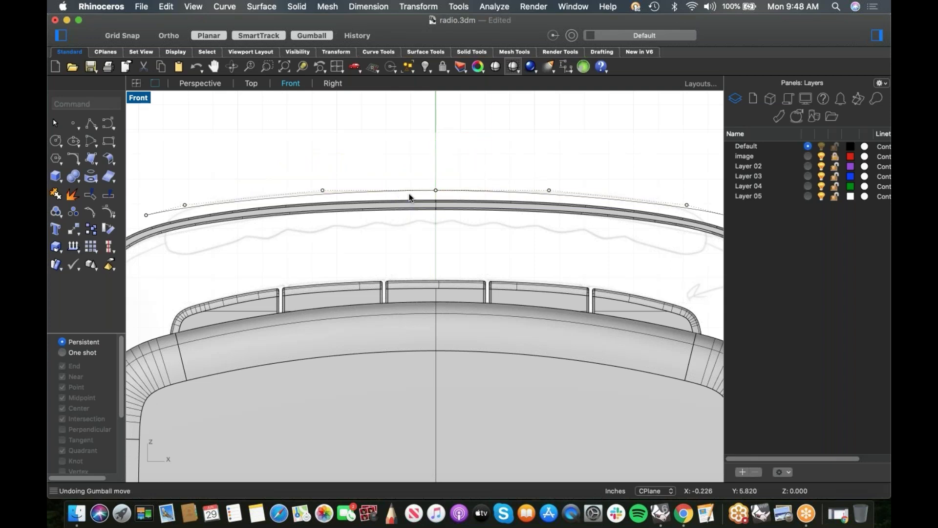
Step: Join the two mirrored halves of the grip's upper curve into one open curve
{"action": "scroll", "coordinate": [412, 192], "scroll_direction": "down", "scroll_amount": 5}
{"action": "left_click", "coordinate": [418, 180]}
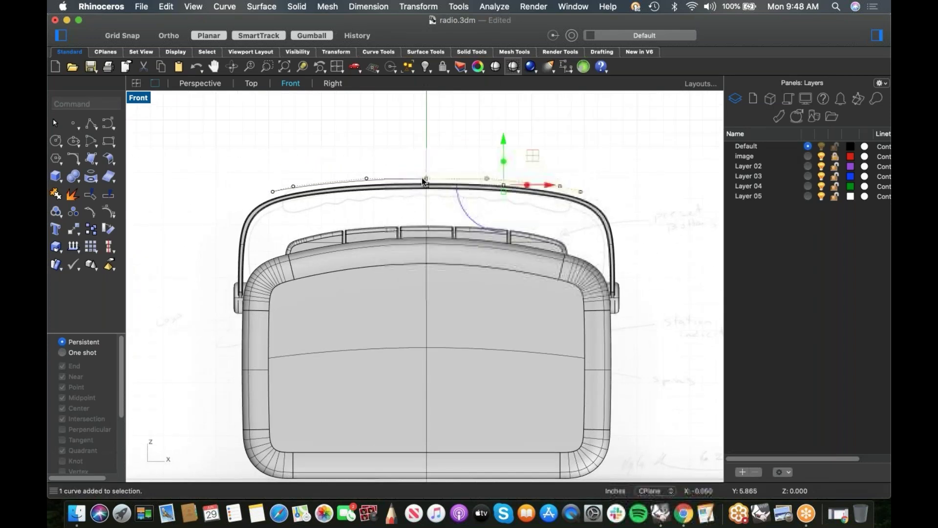
{"action": "type", "text": "join"}
{"action": "key", "text": "Return"}
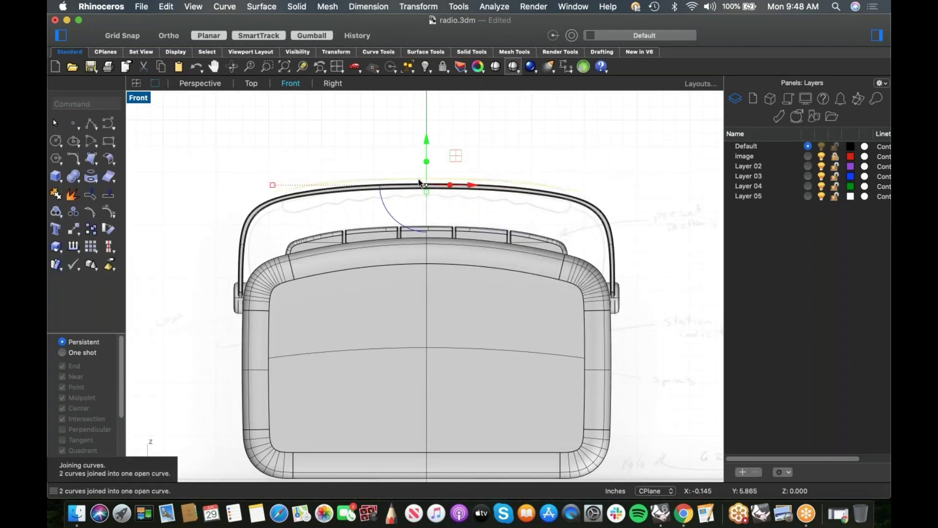
Step: In the Perspective view, extrude the joined grip curve across the handle's depth into a strip surface
{"action": "left_click", "coordinate": [393, 147]}
{"action": "type", "text": "4"}
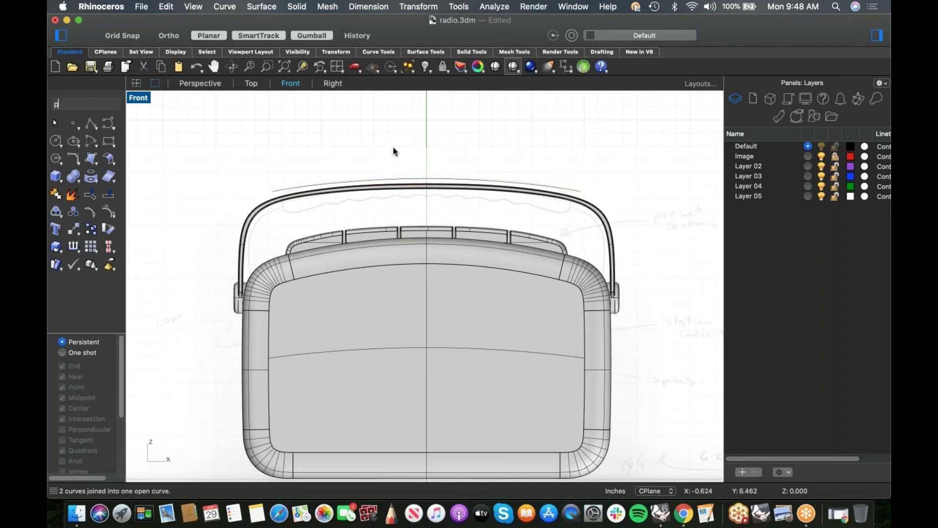
{"action": "key", "text": "Return"}
{"action": "right_click_drag", "start_coordinate": [415, 244], "coordinate": [363, 224]}
{"action": "scroll", "coordinate": [392, 230], "scroll_direction": "up", "scroll_amount": 6}
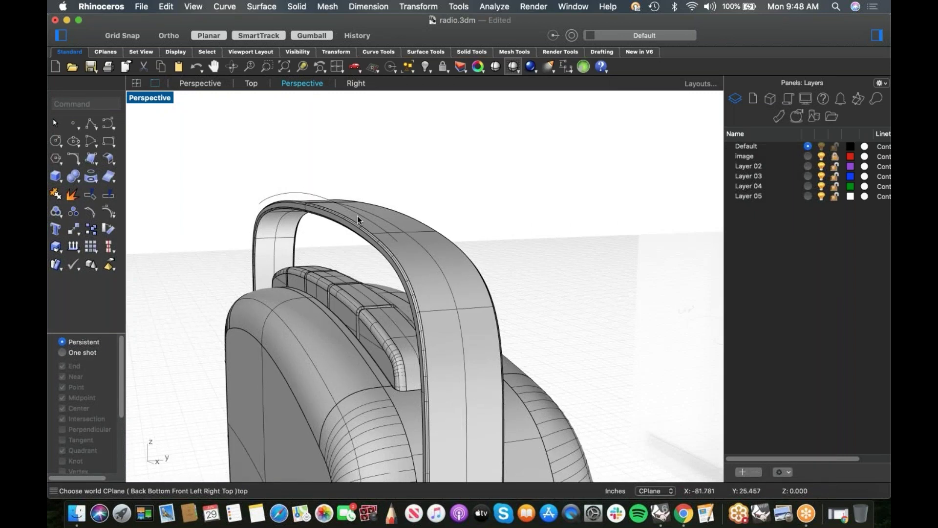
{"action": "left_click", "coordinate": [348, 212]}
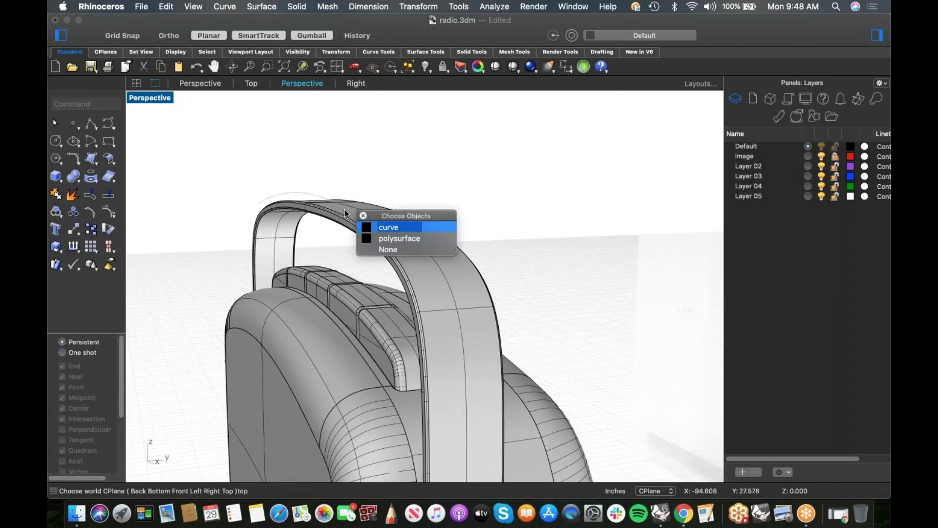
{"action": "left_click", "coordinate": [393, 228]}
{"action": "left_click_drag", "start_coordinate": [330, 208], "coordinate": [363, 207]}
{"action": "right_click_drag", "start_coordinate": [475, 209], "coordinate": [396, 243]}
Step: In the Front view, place a copy of the strip surface below the handle, along the sketched grip's underside
{"action": "left_click", "coordinate": [398, 227]}
{"action": "key", "text": "ctrl+F2"}
{"action": "left_click_drag", "start_coordinate": [432, 165], "coordinate": [432, 254]}
{"action": "left_click", "coordinate": [336, 254]}
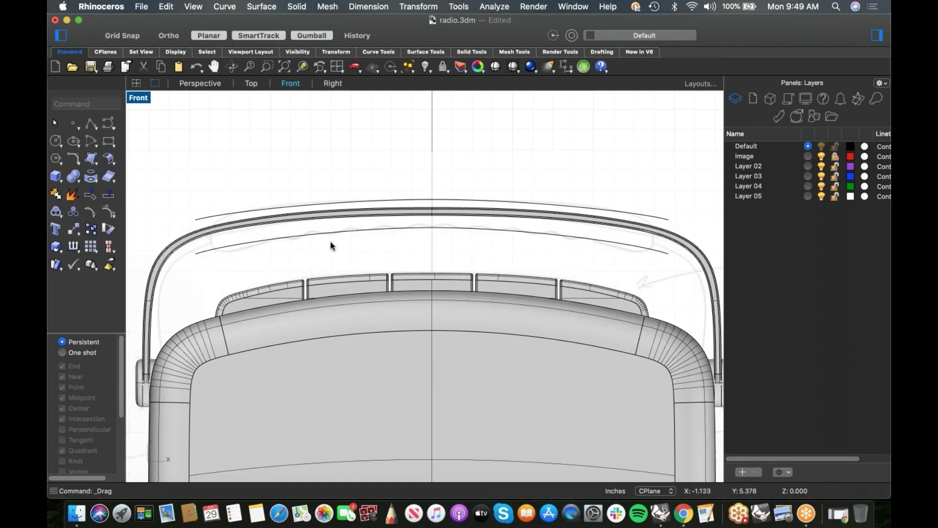
Step: Isolate the lower grip surface in the Perspective view
{"action": "scroll", "coordinate": [316, 224], "scroll_direction": "up", "scroll_amount": 6}
{"action": "key", "text": "ctrl+F4"}
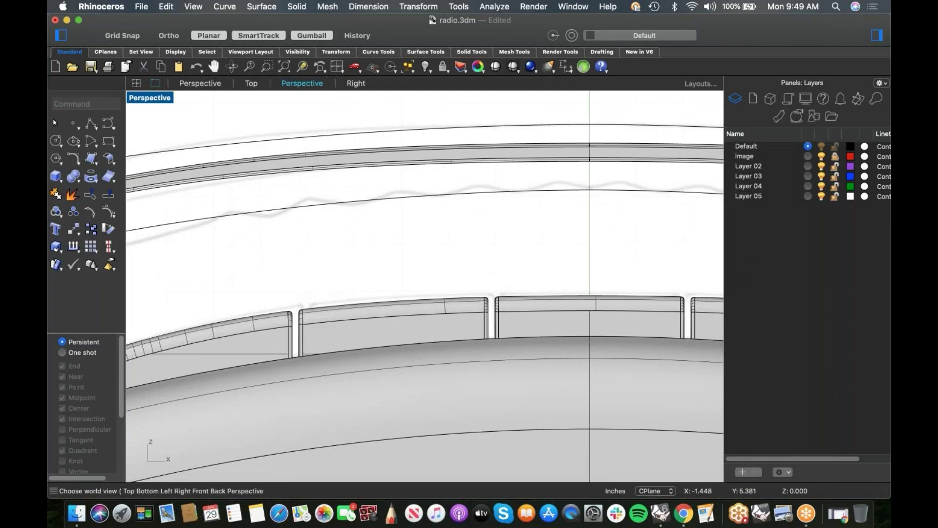
{"action": "scroll", "coordinate": [354, 283], "scroll_direction": "up", "scroll_amount": 7}
{"action": "left_click", "coordinate": [316, 204]}
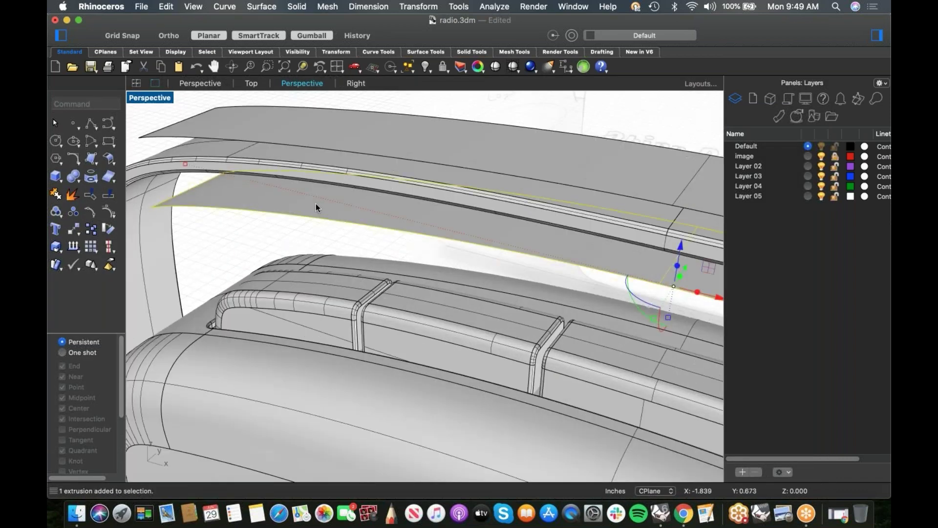
{"action": "type", "text": "is"}
{"action": "key", "text": "Return"}
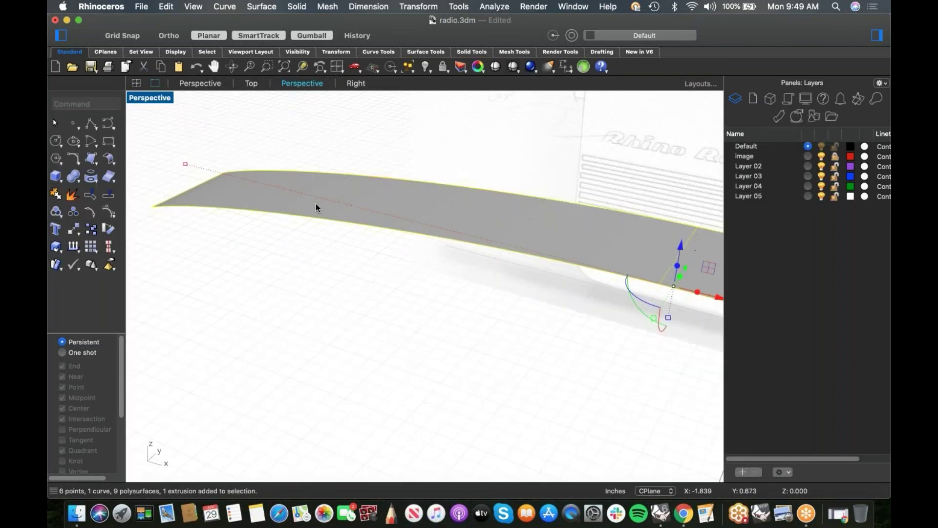
Step: Rebuild the lower grip surface with 30 U and 2 V points, degree 3 in U and 1 in V
{"action": "scroll", "coordinate": [328, 240], "scroll_direction": "down", "scroll_amount": 6}
{"action": "right_click_drag", "start_coordinate": [344, 259], "coordinate": [251, 245], "text": "shift"}
{"action": "type", "text": "rebuild"}
{"action": "key", "text": "Return"}
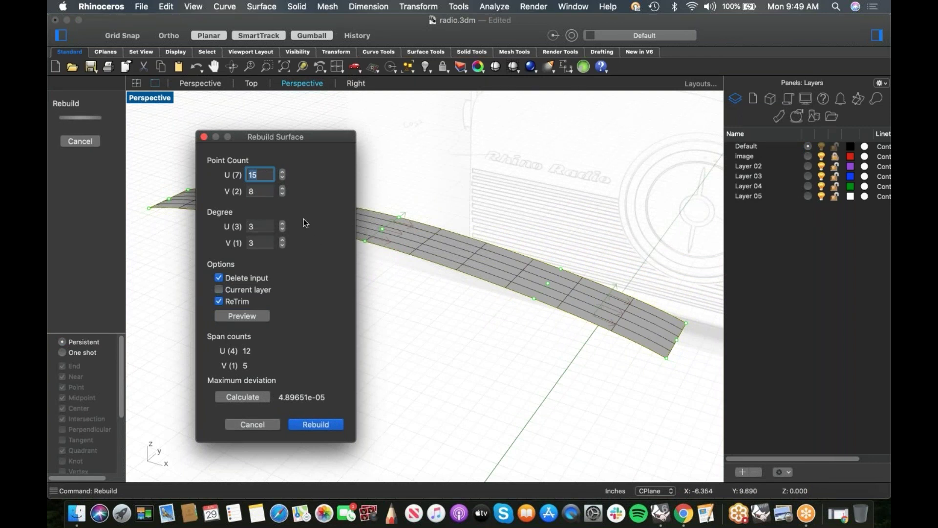
{"action": "key", "text": "Tab"}
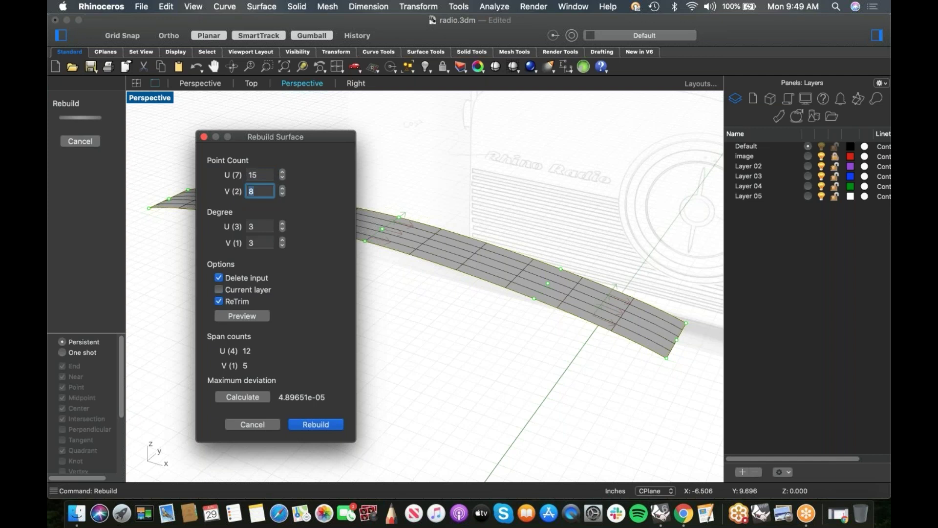
{"action": "type", "text": "2"}
{"action": "key", "text": "Tab"}
{"action": "left_click", "coordinate": [268, 175]}
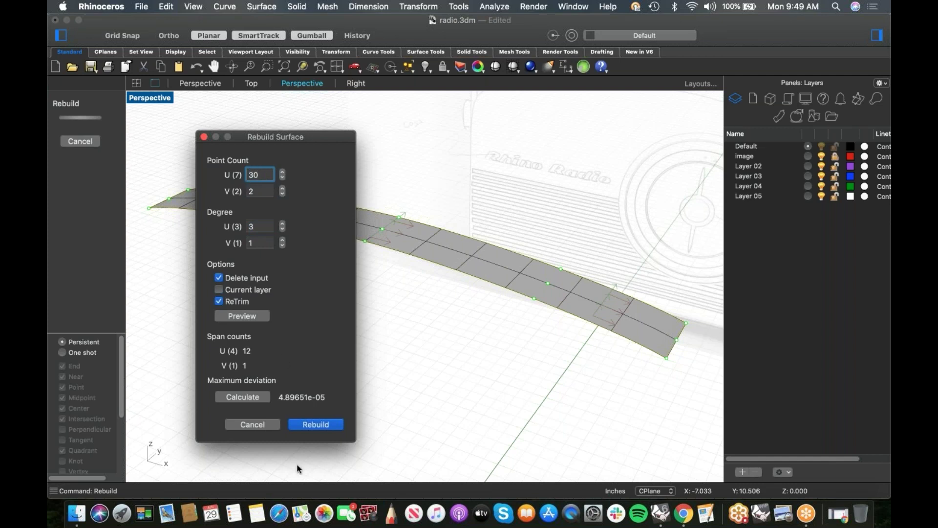
{"action": "key", "text": "Tab"}
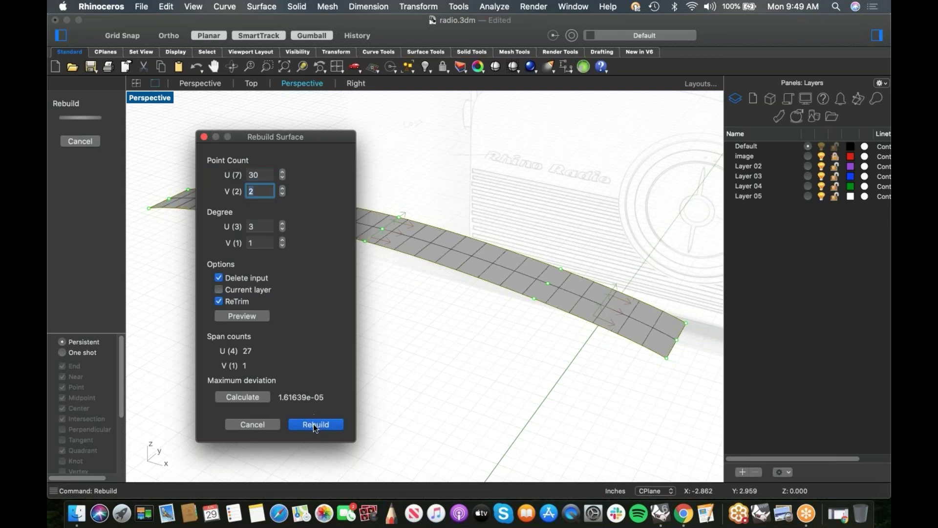
{"action": "left_click", "coordinate": [314, 424]}
Step: Show the control points of the rebuilt lower grip surface
{"action": "middle_click", "coordinate": [332, 326]}
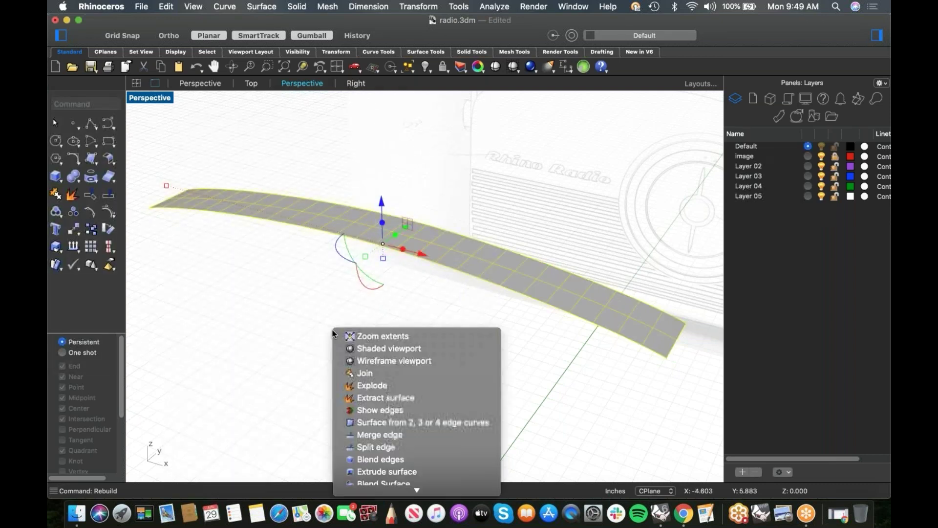
{"action": "left_click", "coordinate": [108, 213]}
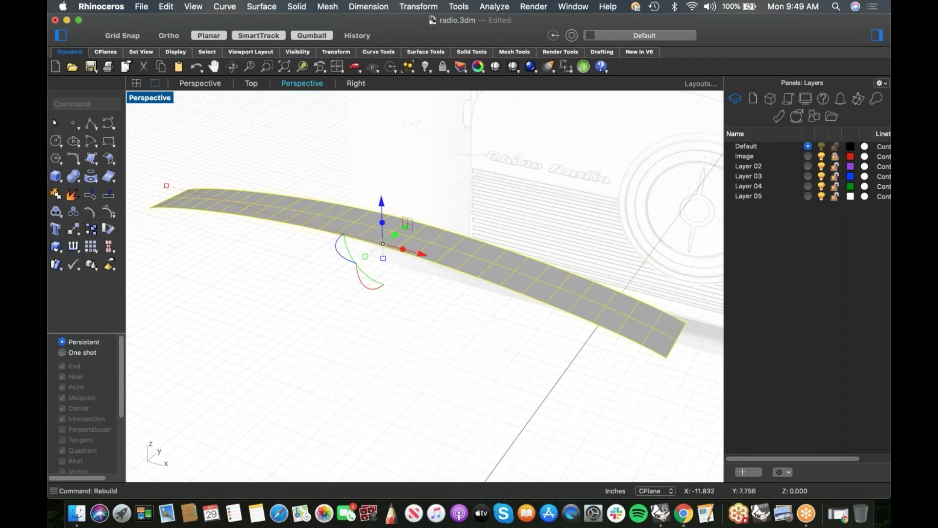
{"action": "left_click", "coordinate": [109, 212]}
{"action": "right_click_drag", "start_coordinate": [247, 272], "coordinate": [288, 288]}
Step: In the Front view, try moving every other control point of the lower grip surface to shape waves, and undo the move
{"action": "key", "text": "ctrl+F2"}
{"action": "right_click_drag", "start_coordinate": [321, 187], "coordinate": [316, 198]}
{"action": "scroll", "coordinate": [316, 190], "scroll_direction": "up", "scroll_amount": 8}
{"action": "left_click_drag", "start_coordinate": [266, 224], "coordinate": [280, 258]}
{"action": "left_click_drag", "start_coordinate": [340, 219], "coordinate": [364, 245], "text": "shift"}
{"action": "left_click_drag", "start_coordinate": [434, 213], "coordinate": [454, 236], "text": "shift"}
{"action": "left_click_drag", "start_coordinate": [525, 210], "coordinate": [576, 264], "text": "shift"}
{"action": "right_click_drag", "start_coordinate": [536, 270], "coordinate": [397, 283]}
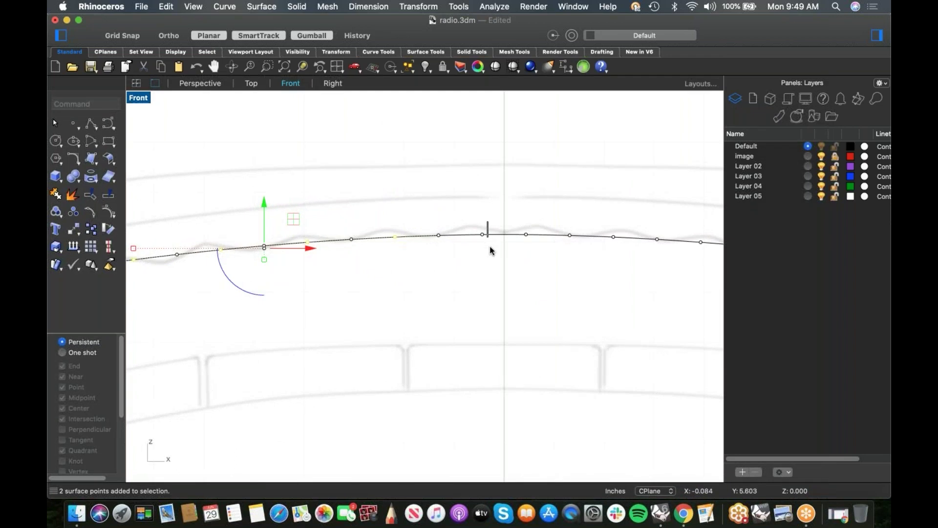
{"action": "left_click_drag", "start_coordinate": [477, 198], "coordinate": [501, 255], "text": "shift"}
{"action": "right_click_drag", "start_coordinate": [560, 272], "coordinate": [481, 282]}
{"action": "left_click_drag", "start_coordinate": [483, 237], "coordinate": [496, 266], "text": "shift"}
{"action": "right_click_drag", "start_coordinate": [533, 277], "coordinate": [426, 279]}
{"action": "left_click_drag", "start_coordinate": [427, 240], "coordinate": [440, 262], "text": "shift"}
{"action": "left_click", "coordinate": [429, 249], "text": "shift"}
{"action": "left_click_drag", "start_coordinate": [536, 281], "coordinate": [537, 281], "text": "shift"}
{"action": "right_click_drag", "start_coordinate": [580, 272], "coordinate": [422, 269]}
{"action": "left_click_drag", "start_coordinate": [434, 244], "coordinate": [472, 286], "text": "shift"}
{"action": "left_click_drag", "start_coordinate": [537, 283], "coordinate": [536, 284], "text": "shift"}
{"action": "right_click_drag", "start_coordinate": [468, 331], "coordinate": [686, 350]}
{"action": "mouse_move", "coordinate": [379, 243]}
{"action": "left_mouse_down"}
{"action": "mouse_move", "coordinate": [378, 231]}
{"action": "mouse_move", "coordinate": [377, 242]}
{"action": "left_mouse_up"}
{"action": "left_click", "coordinate": [425, 282]}
{"action": "scroll", "coordinate": [424, 279], "scroll_direction": "down", "scroll_amount": 4}
{"action": "right_click_drag", "start_coordinate": [426, 279], "coordinate": [433, 267]}
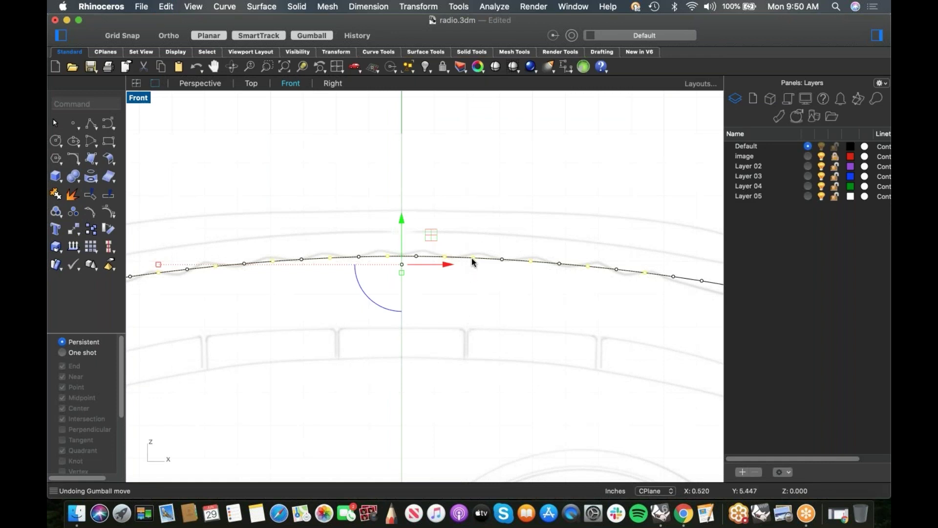
{"action": "left_click", "coordinate": [470, 290]}
Step: Raise alternate control point pairs along the lower grip surface to form finger waves, leaving the outermost points in place
{"action": "right_click_drag", "start_coordinate": [427, 302], "coordinate": [639, 278]}
{"action": "scroll", "coordinate": [286, 269], "scroll_direction": "up", "scroll_amount": 4}
{"action": "left_click_drag", "start_coordinate": [409, 221], "coordinate": [424, 252]}
{"action": "scroll", "coordinate": [385, 243], "scroll_direction": "right", "scroll_amount": 5}
{"action": "left_click", "coordinate": [386, 251], "text": "shift"}
{"action": "scroll", "coordinate": [479, 253], "scroll_direction": "right", "scroll_amount": 5}
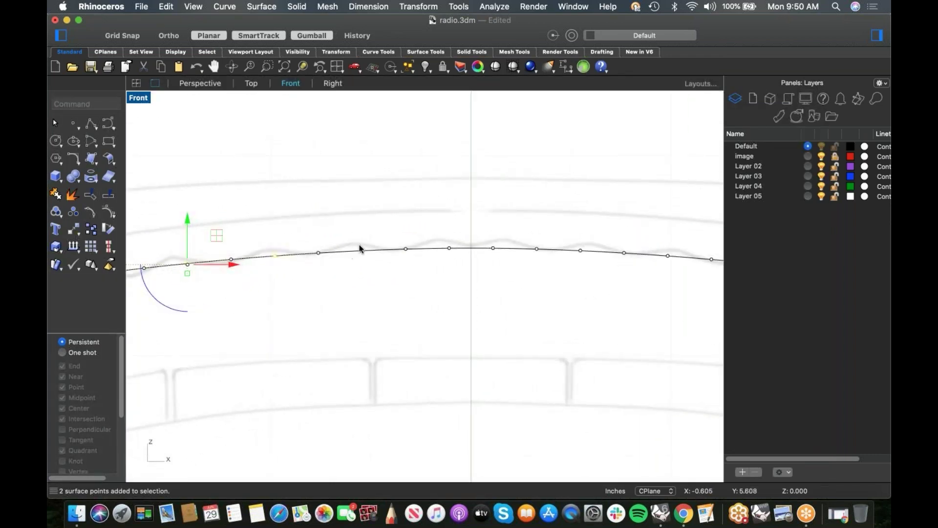
{"action": "scroll", "coordinate": [458, 266], "scroll_direction": "right", "scroll_amount": 6}
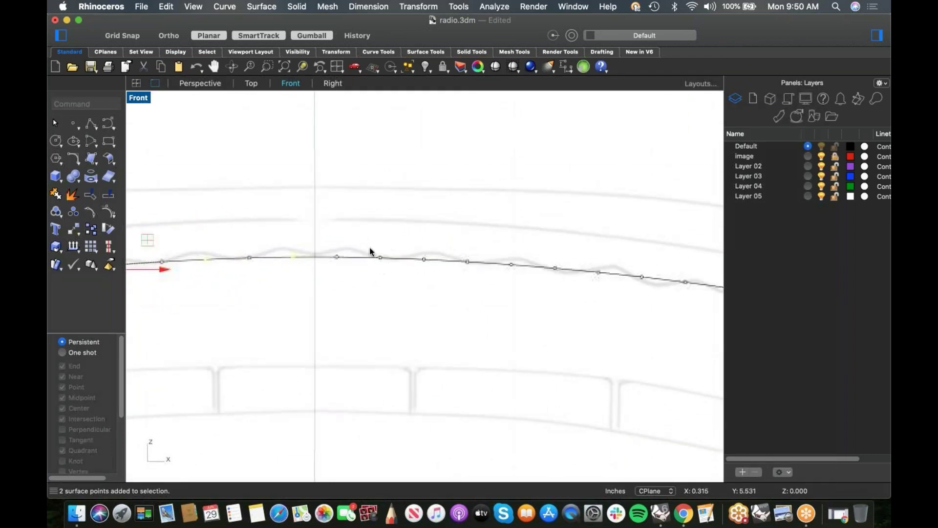
{"action": "left_click", "coordinate": [468, 261], "text": "shift"}
{"action": "left_click_drag", "start_coordinate": [546, 259], "coordinate": [567, 295], "text": "shift"}
{"action": "right_click_drag", "start_coordinate": [568, 294], "coordinate": [314, 281]}
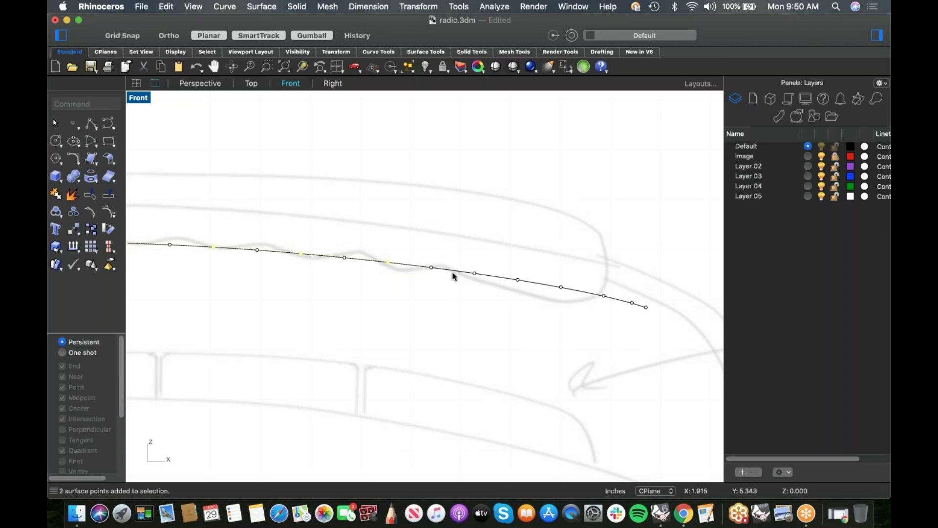
{"action": "left_click", "coordinate": [474, 278], "text": "shift"}
{"action": "scroll", "coordinate": [368, 327], "scroll_direction": "left", "scroll_amount": 10}
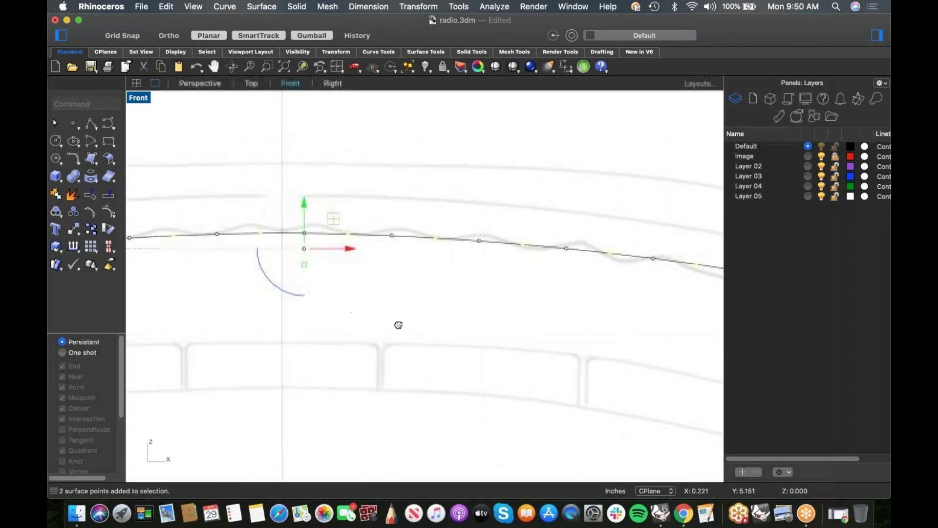
{"action": "left_click_drag", "start_coordinate": [444, 275], "coordinate": [439, 245]}
{"action": "left_click", "coordinate": [373, 321]}
Step: Lower the whole wavy surface slightly to match the sketched grip's scalloped underside
{"action": "scroll", "coordinate": [364, 311], "scroll_direction": "down", "scroll_amount": 4}
{"action": "right_click_drag", "start_coordinate": [398, 293], "coordinate": [483, 268]}
{"action": "left_click", "coordinate": [434, 243]}
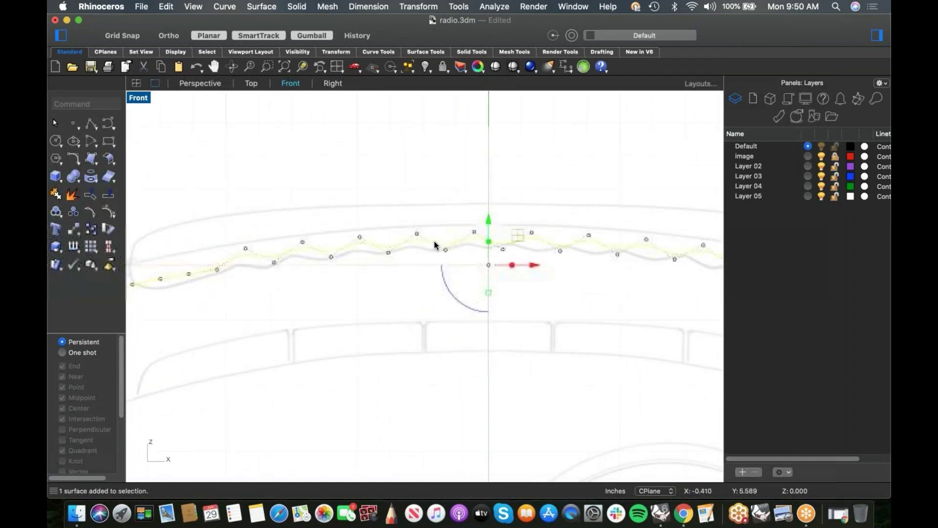
{"action": "mouse_move", "coordinate": [484, 265]}
{"action": "left_mouse_down"}
{"action": "mouse_move", "coordinate": [478, 257]}
{"action": "mouse_move", "coordinate": [474, 281]}
{"action": "left_mouse_up"}
{"action": "left_click", "coordinate": [516, 277]}
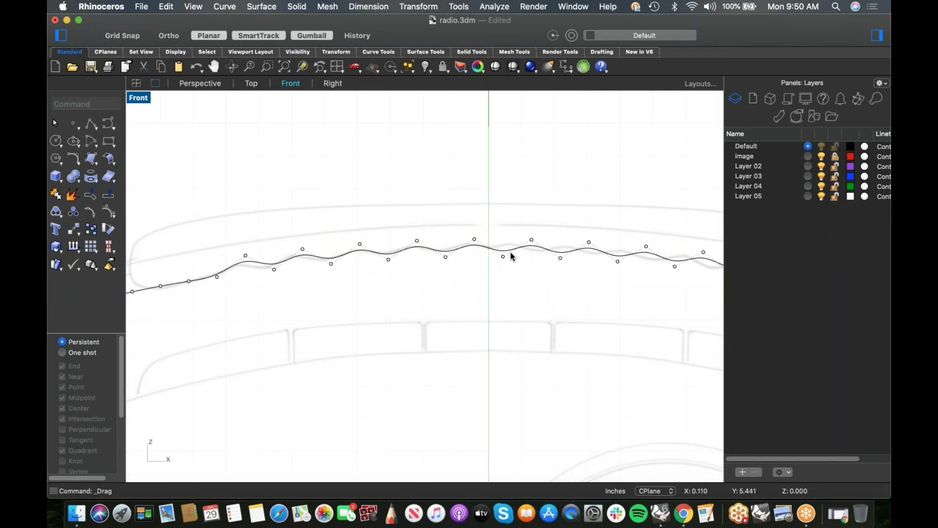
{"action": "mouse_move", "coordinate": [475, 272]}
{"action": "right_mouse_down"}
{"action": "mouse_move", "coordinate": [387, 269]}
{"action": "mouse_move", "coordinate": [484, 260]}
{"action": "right_mouse_up"}
{"action": "scroll", "coordinate": [473, 259], "scroll_direction": "down", "scroll_amount": 4}
{"action": "scroll", "coordinate": [489, 240], "scroll_direction": "up", "scroll_amount": 5}
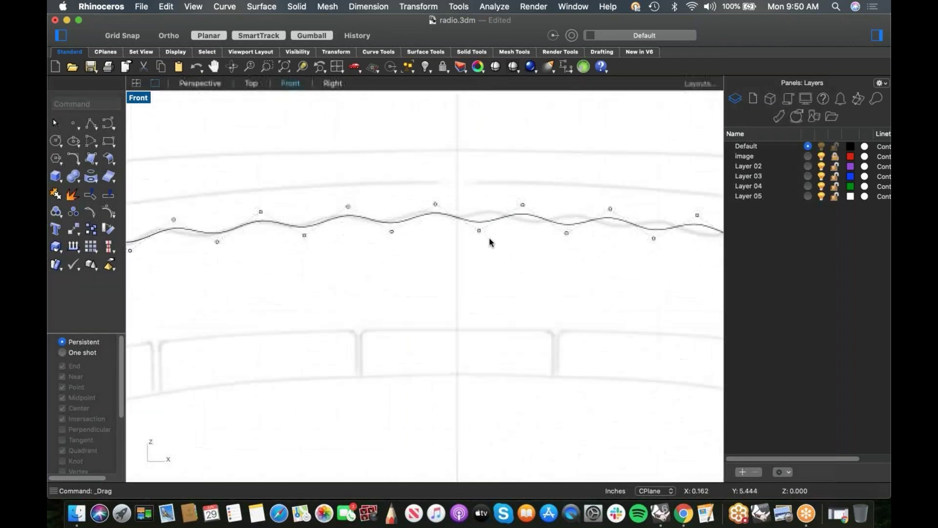
Step: Relocate the wavy surface's gumball origin to the valley control point just right of the centre line
{"action": "left_click", "coordinate": [482, 223]}
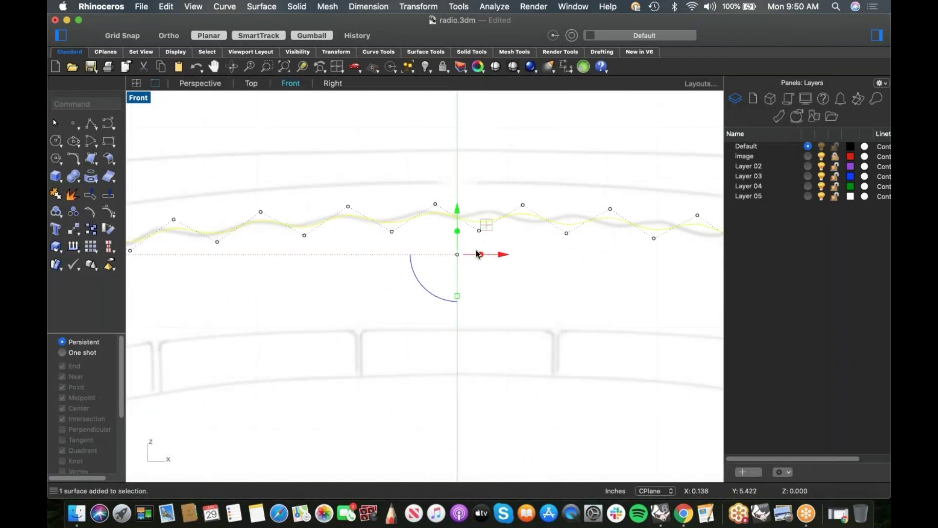
{"action": "left_click", "coordinate": [439, 272]}
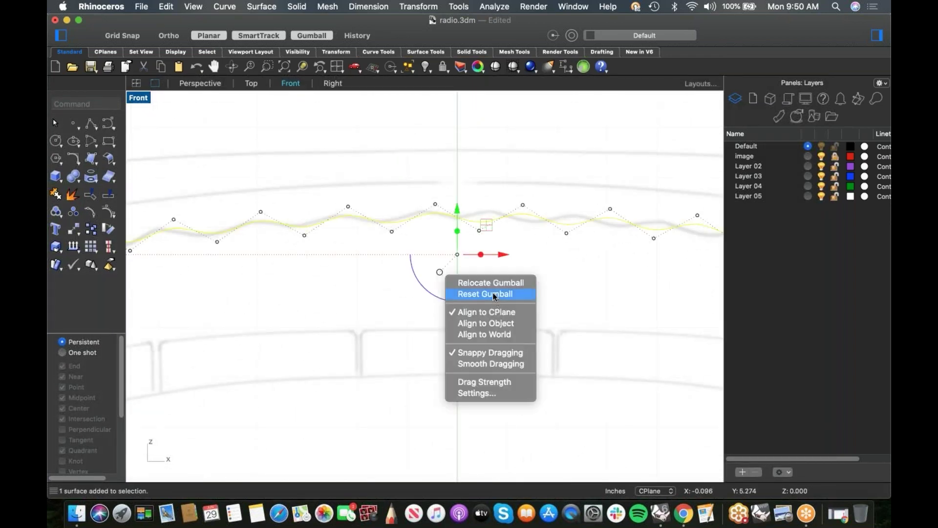
{"action": "left_click", "coordinate": [486, 283]}
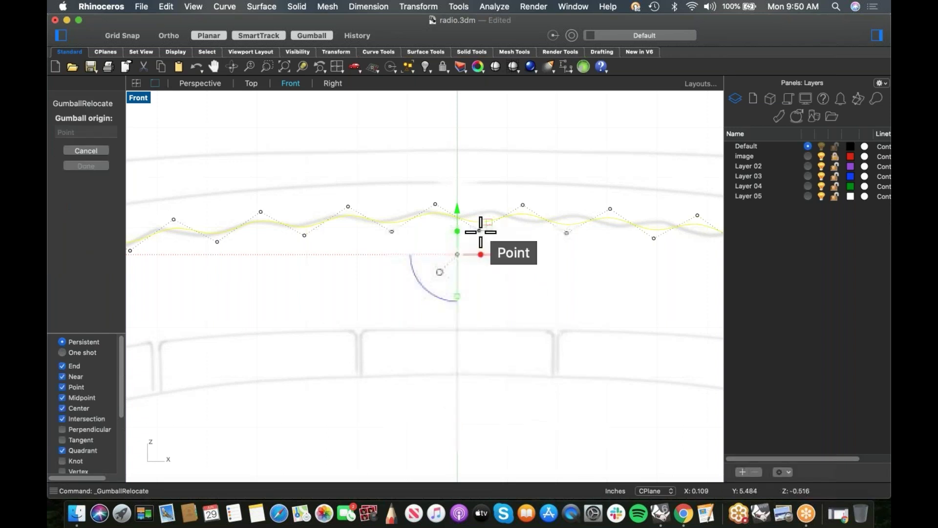
{"action": "left_click", "coordinate": [480, 229]}
{"action": "key", "text": "Return"}
Step: Try shifting the wavy surface sideways so its middle valley sits on the centre line, and undo the move
{"action": "left_click_drag", "start_coordinate": [520, 232], "coordinate": [472, 306]}
{"action": "scroll", "coordinate": [481, 284], "scroll_direction": "down", "scroll_amount": 7}
{"action": "scroll", "coordinate": [519, 311], "scroll_direction": "down", "scroll_amount": 6}
{"action": "right_click_drag", "start_coordinate": [519, 312], "coordinate": [445, 277]}
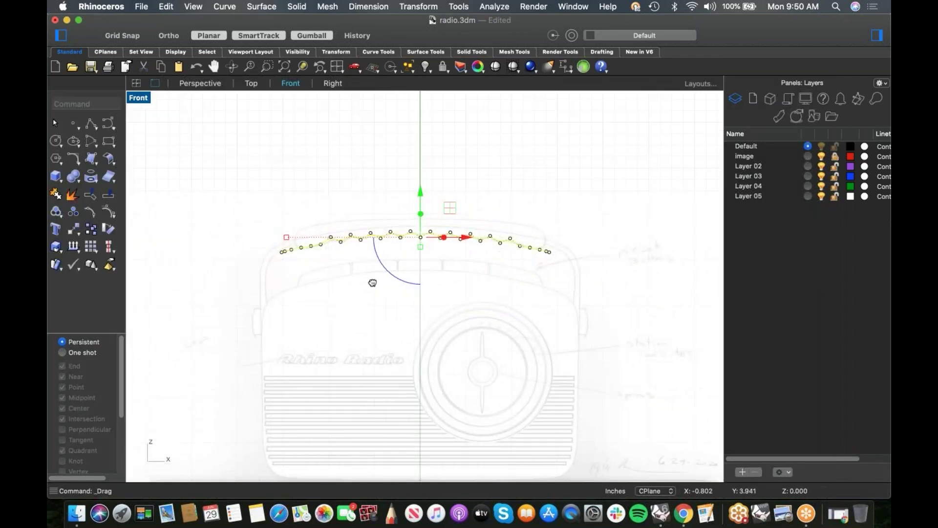
{"action": "right_click_drag", "start_coordinate": [383, 320], "coordinate": [373, 288]}
{"action": "key", "text": "super+z"}
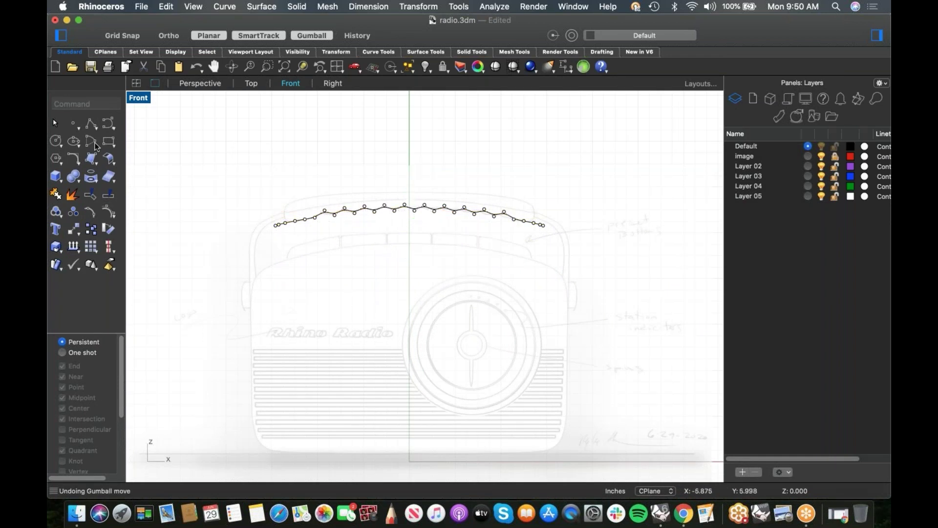
Step: Place a point object at the origin and move it up the centre line to the preset buttons
{"action": "left_click", "coordinate": [76, 123]}
{"action": "type", "text": "0"}
{"action": "key", "text": "Return"}
{"action": "left_click", "coordinate": [410, 461]}
{"action": "left_click_drag", "start_coordinate": [411, 440], "coordinate": [411, 232]}
Step: Move the wavy surface sideways to align its middle valley with the reference point on the centre line
{"action": "scroll", "coordinate": [406, 226], "scroll_direction": "up", "scroll_amount": 5}
{"action": "left_click", "coordinate": [391, 186]}
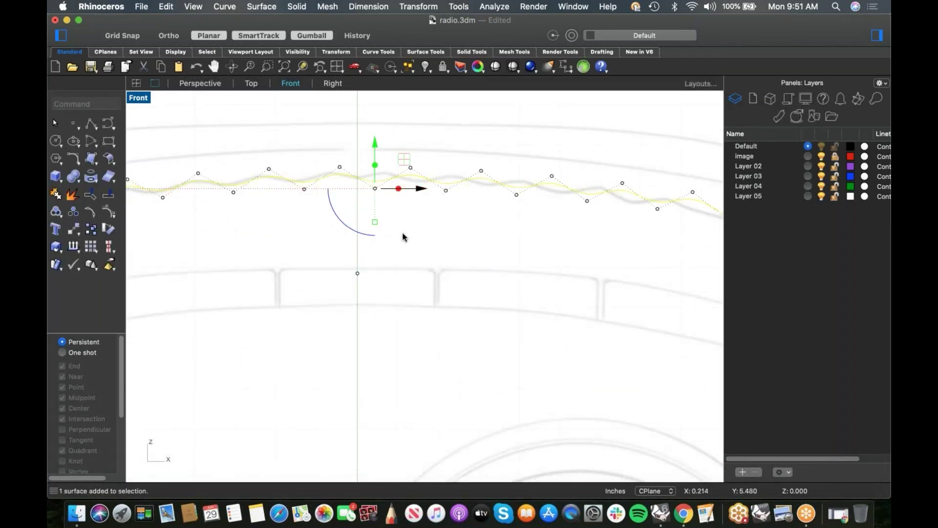
{"action": "left_click_drag", "start_coordinate": [414, 192], "coordinate": [358, 275]}
{"action": "left_click", "coordinate": [389, 239]}
Step: Draw a vertical polyline along the centre line, crossing the wavy surface and extending above the sketched grip
{"action": "scroll", "coordinate": [391, 235], "scroll_direction": "down", "scroll_amount": 4}
{"action": "right_click_drag", "start_coordinate": [368, 238], "coordinate": [520, 277]}
{"action": "right_click_drag", "start_coordinate": [397, 275], "coordinate": [377, 255]}
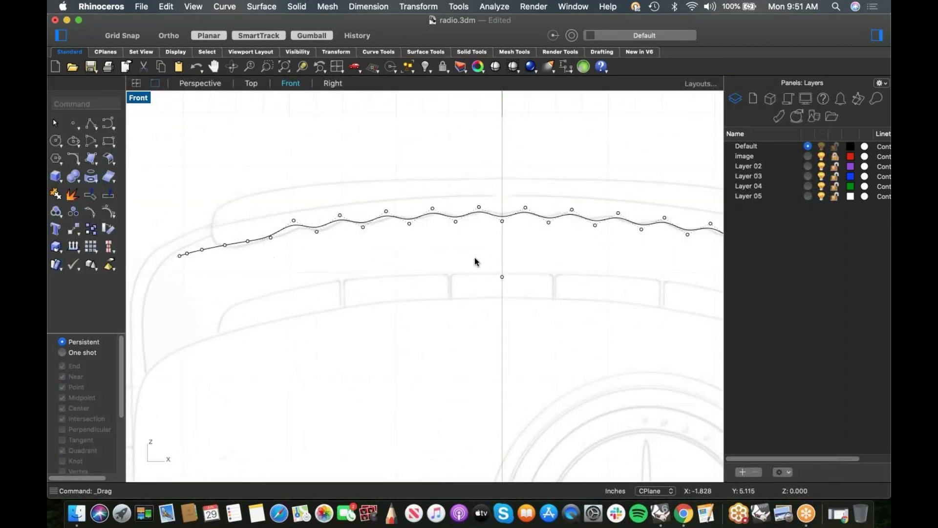
{"action": "right_click_drag", "start_coordinate": [503, 252], "coordinate": [404, 244]}
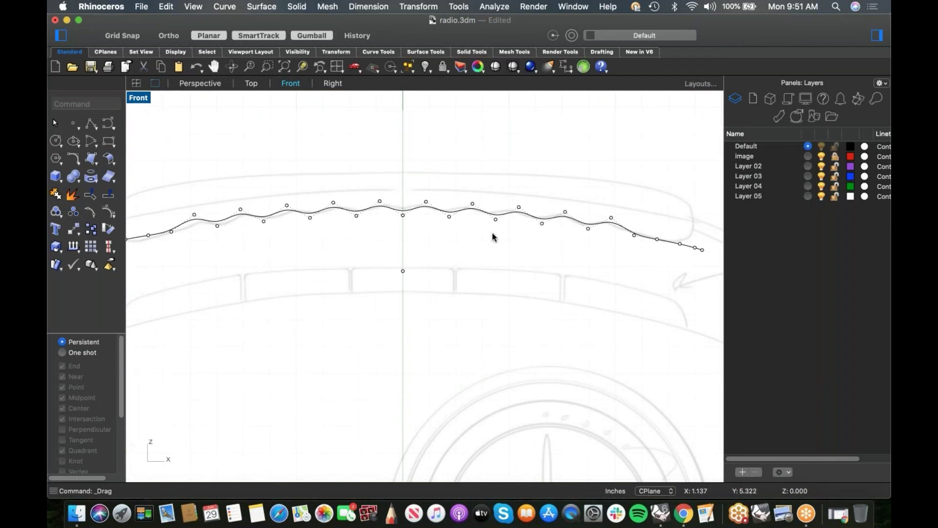
{"action": "scroll", "coordinate": [396, 232], "scroll_direction": "down", "scroll_amount": 2}
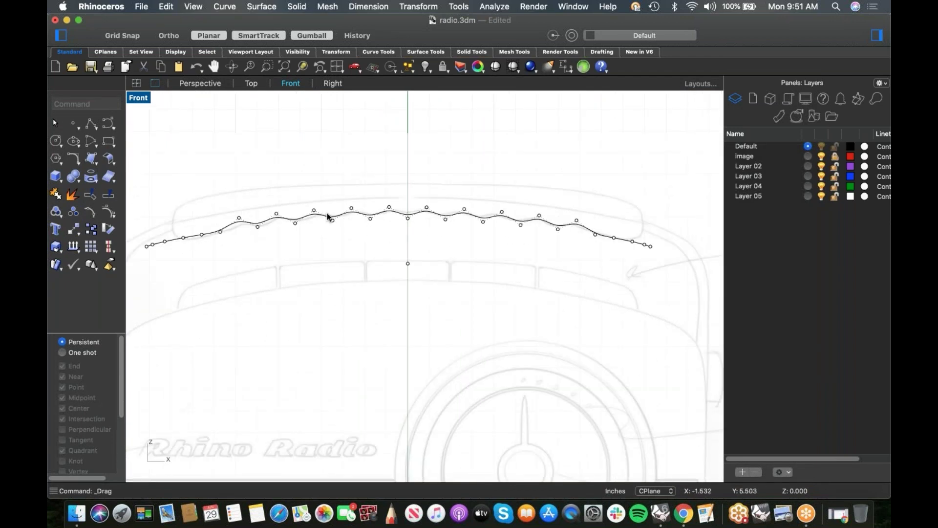
{"action": "right_click_drag", "start_coordinate": [431, 271], "coordinate": [460, 268]}
{"action": "left_click", "coordinate": [93, 126]}
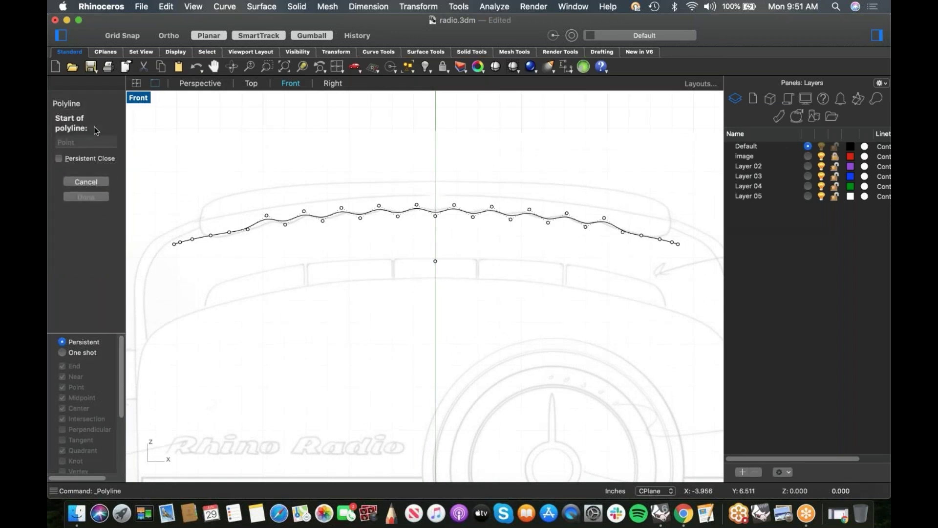
{"action": "left_click", "coordinate": [228, 149]}
{"action": "left_click", "coordinate": [435, 140], "text": "shift"}
{"action": "right_click", "coordinate": [445, 169]}
Step: Trim away the right half of the wavy surface with the vertical line, and select the remaining left half
{"action": "left_click", "coordinate": [435, 175]}
{"action": "type", "text": "trim"}
{"action": "key", "text": "Return"}
{"action": "left_click", "coordinate": [459, 211]}
{"action": "key", "text": "Return"}
{"action": "left_click", "coordinate": [429, 213]}
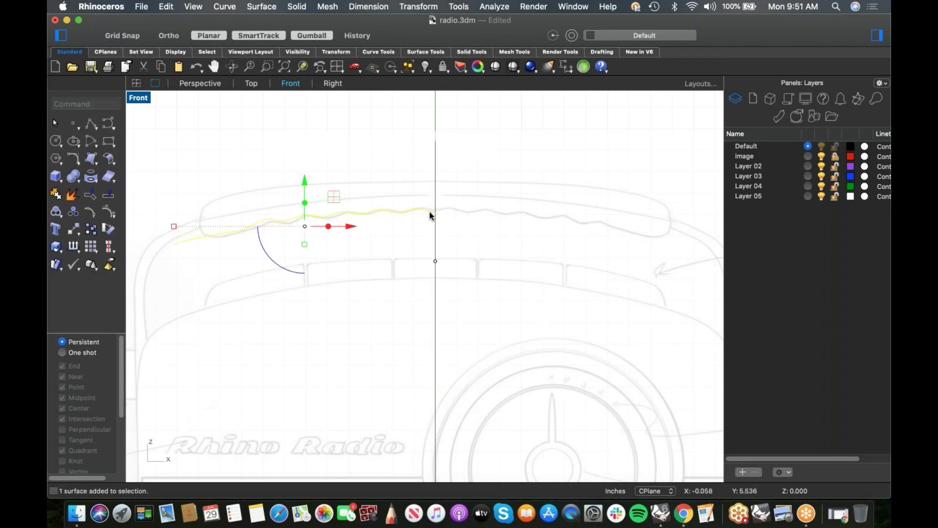
Step: Mirror the left half of the wavy surface across the vertical centre line and join both halves
{"action": "type", "text": "mand: Mirror"}
{"action": "key", "text": "Return"}
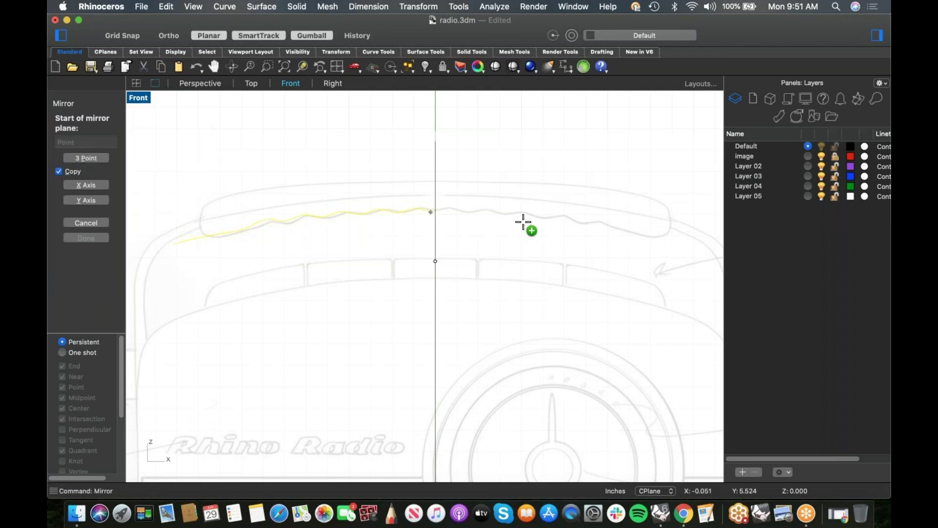
{"action": "left_click", "coordinate": [441, 211]}
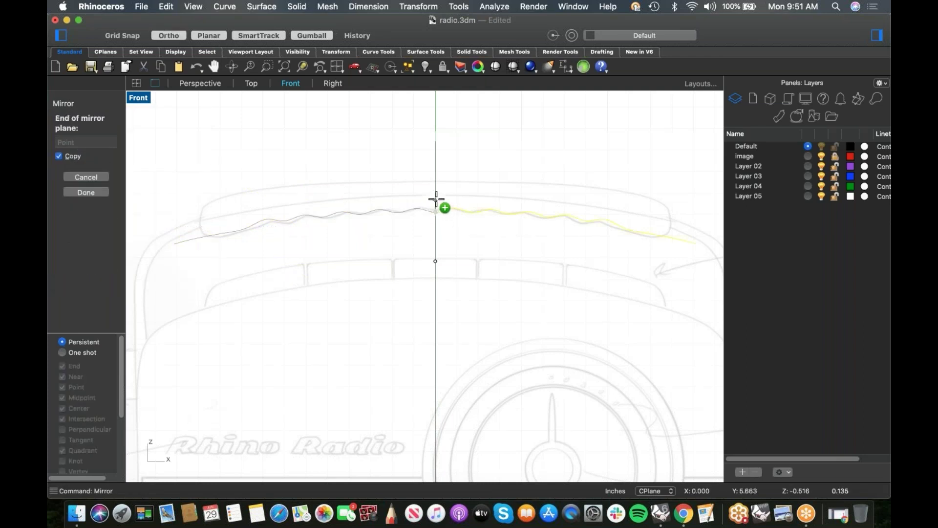
{"action": "left_click", "coordinate": [435, 204]}
{"action": "key", "text": "super+j"}
{"action": "left_click", "coordinate": [108, 213]}
{"action": "left_click", "coordinate": [110, 214]}
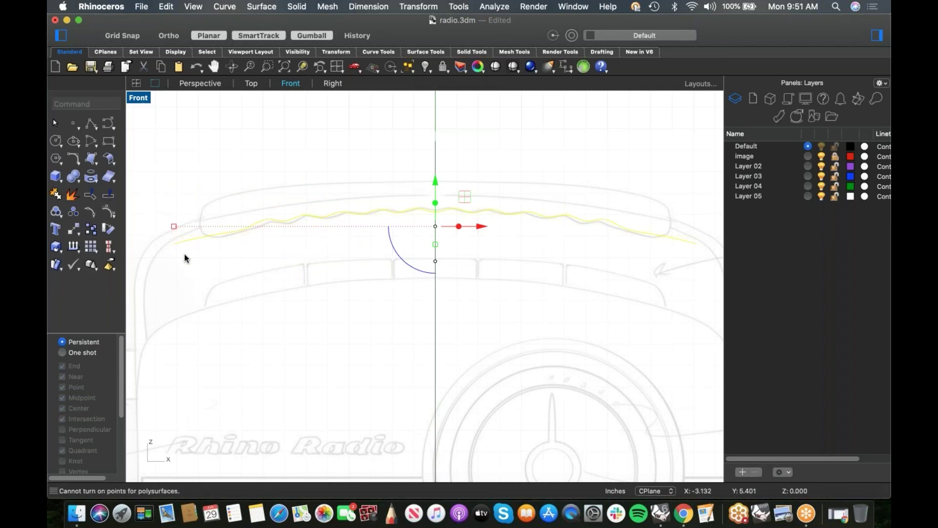
{"action": "left_click", "coordinate": [343, 309]}
{"action": "scroll", "coordinate": [442, 227], "scroll_direction": "up", "scroll_amount": 6}
{"action": "scroll", "coordinate": [433, 233], "scroll_direction": "down", "scroll_amount": 8}
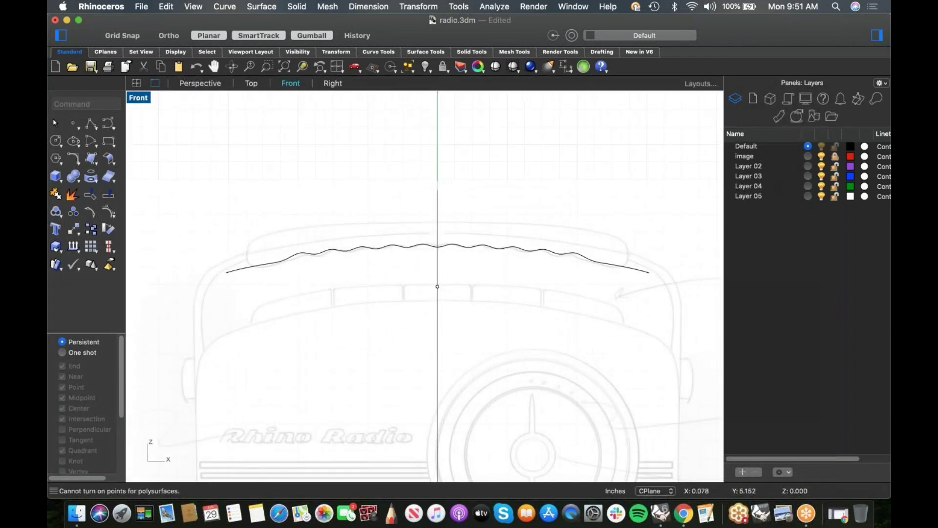
Step: Show all hidden objects in the Perspective view, then isolate the wavy surface and the curved top surface of the grip
{"action": "key", "text": "ctrl+F4"}
{"action": "mouse_move", "coordinate": [424, 317]}
{"action": "right_mouse_down"}
{"action": "mouse_move", "coordinate": [400, 293]}
{"action": "mouse_move", "coordinate": [411, 309]}
{"action": "right_mouse_up"}
{"action": "key", "text": "super+alt+h"}
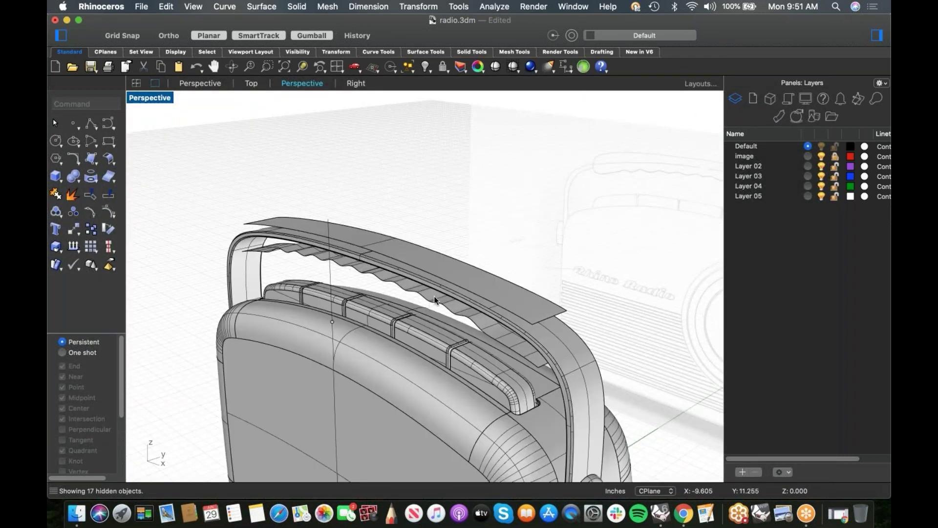
{"action": "left_click", "coordinate": [442, 285]}
{"action": "left_click", "coordinate": [451, 270], "text": "shift"}
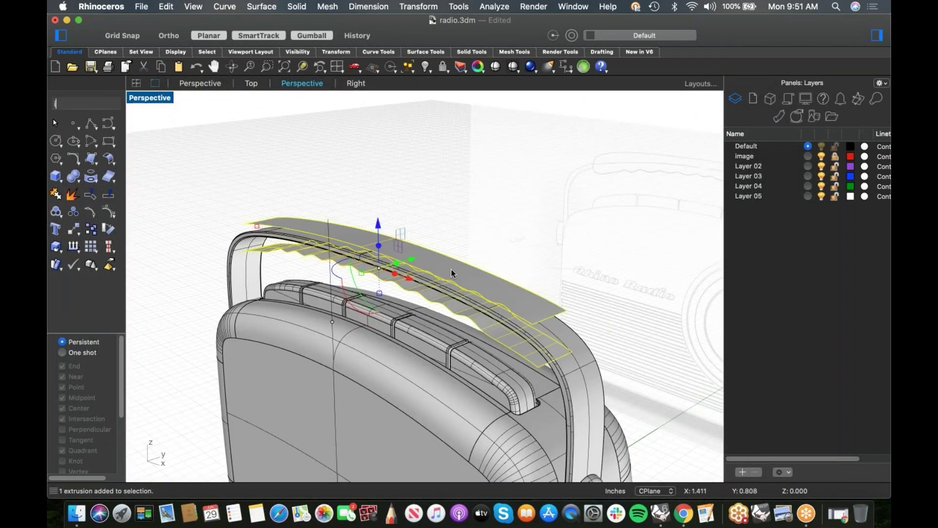
{"action": "type", "text": "i"}
{"action": "key", "text": "Return"}
{"action": "right_click_drag", "start_coordinate": [452, 273], "coordinate": [383, 293]}
{"action": "right_click_drag", "start_coordinate": [320, 287], "coordinate": [393, 341]}
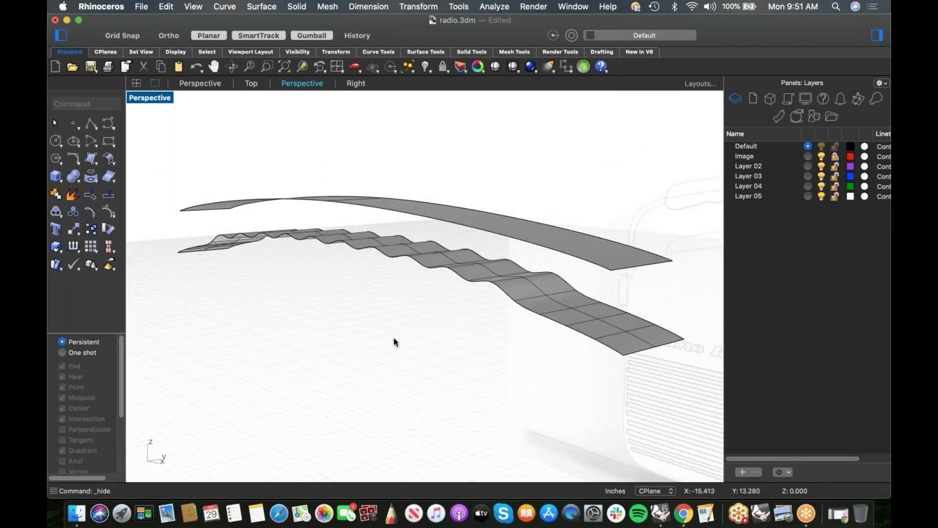
Step: Draw a slanted line about 0.67 in long in the Front view, from the top surface's left end down past the wavy surface
{"action": "type", "text": "f"}
{"action": "key", "text": "Return"}
{"action": "scroll", "coordinate": [339, 264], "scroll_direction": "down", "scroll_amount": 4}
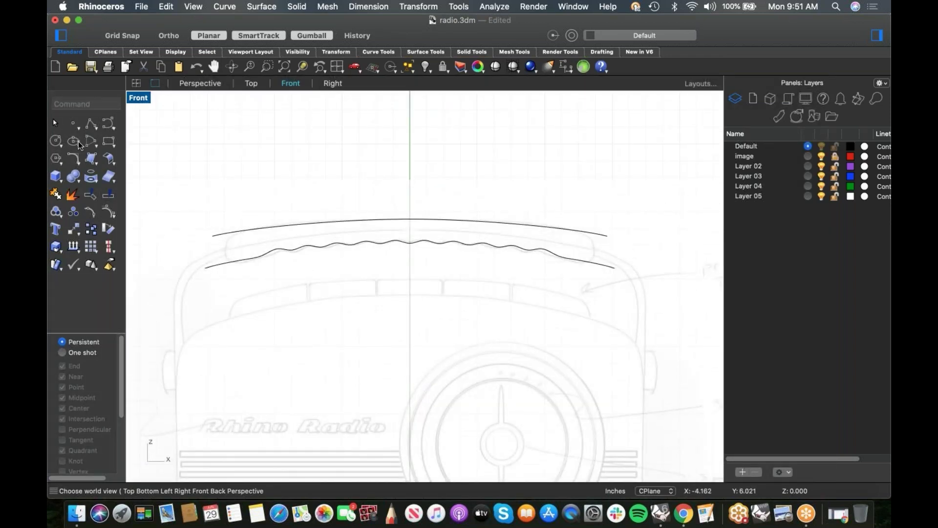
{"action": "left_click", "coordinate": [91, 124]}
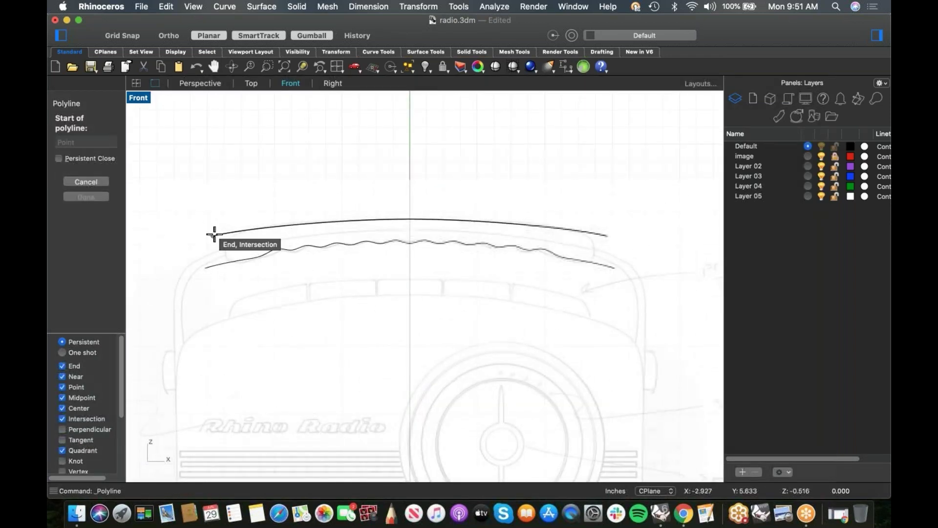
{"action": "left_click", "coordinate": [213, 236]}
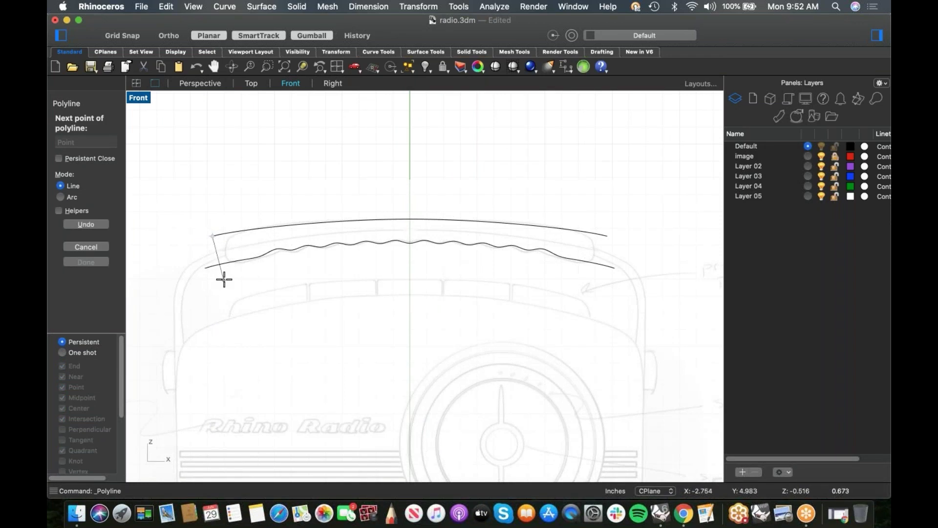
{"action": "left_click", "coordinate": [224, 280]}
{"action": "key", "text": "Return"}
Step: Mirror the slanted line to the other end of the grip across the vertical axis through the origin
{"action": "type", "text": "mirror"}
{"action": "key", "text": "Return"}
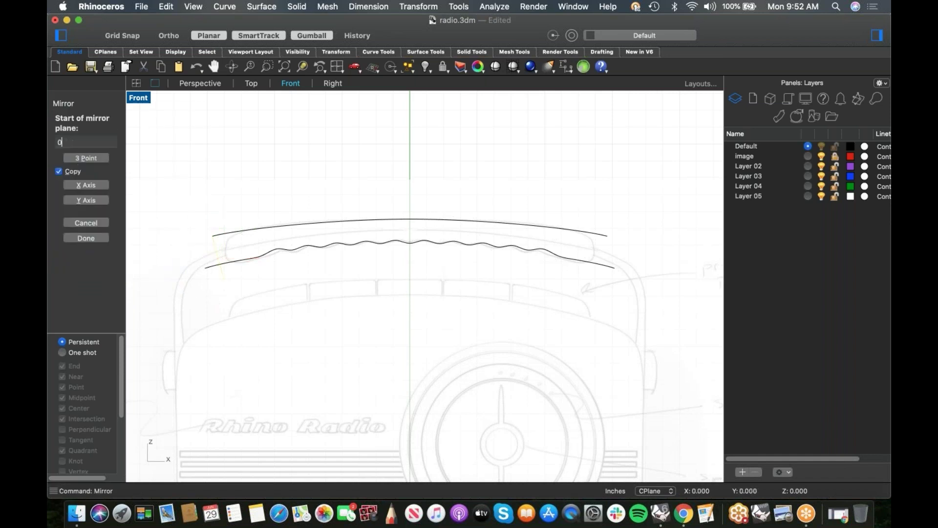
{"action": "type", "text": "0"}
{"action": "key", "text": "Return"}
{"action": "key", "text": "shift"}
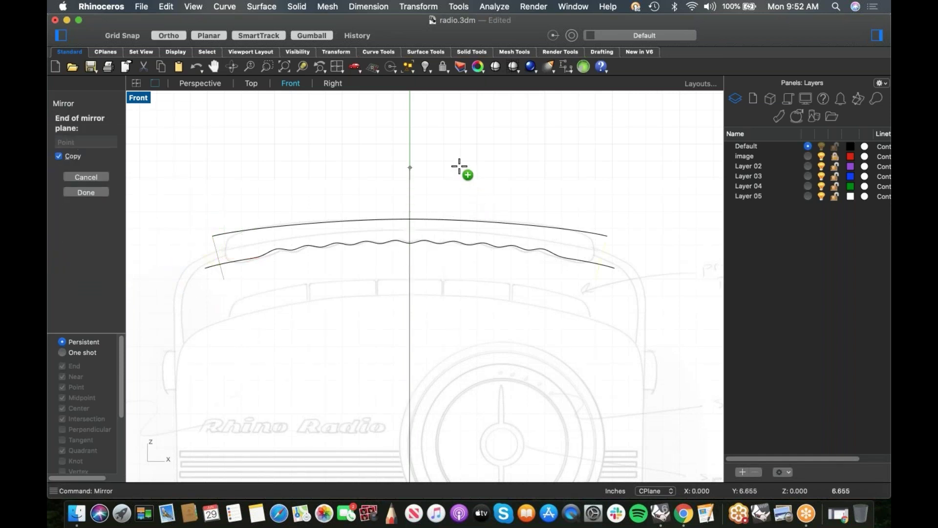
{"action": "left_click", "coordinate": [426, 168], "text": "shift"}
{"action": "left_click", "coordinate": [440, 338]}
Step: Trim off both ends of the wavy surface that extend beyond the two slanted lines
{"action": "left_click", "coordinate": [223, 277]}
{"action": "left_click", "coordinate": [595, 276]}
{"action": "type", "text": "trim"}
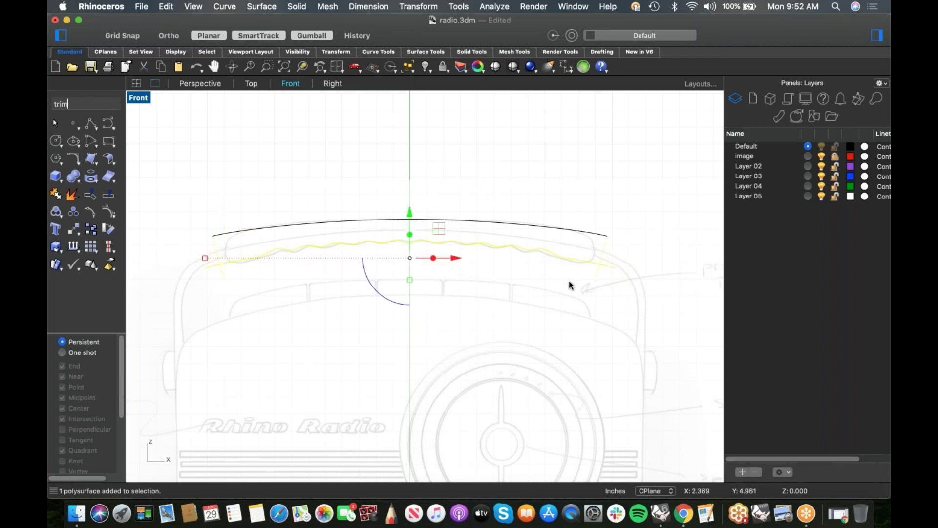
{"action": "key", "text": "Return"}
{"action": "left_click", "coordinate": [206, 266]}
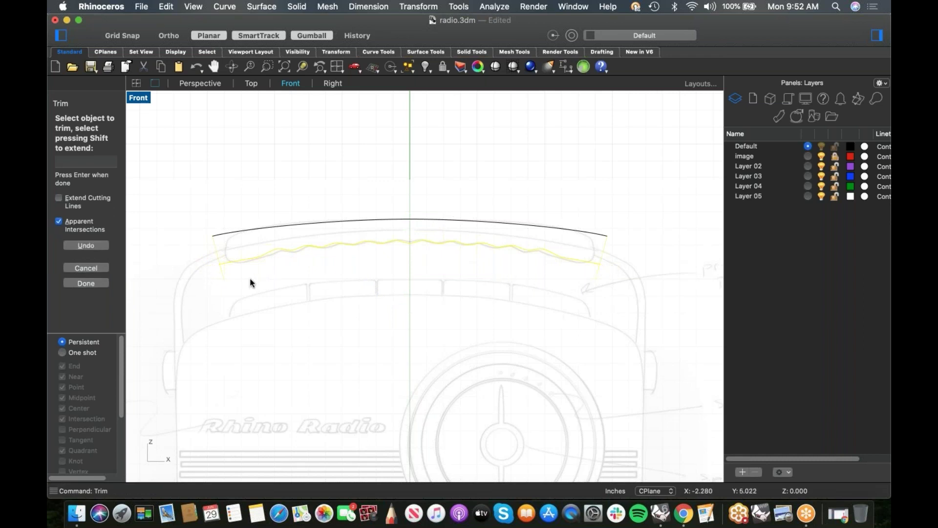
{"action": "scroll", "coordinate": [230, 280], "scroll_direction": "up", "scroll_amount": 3}
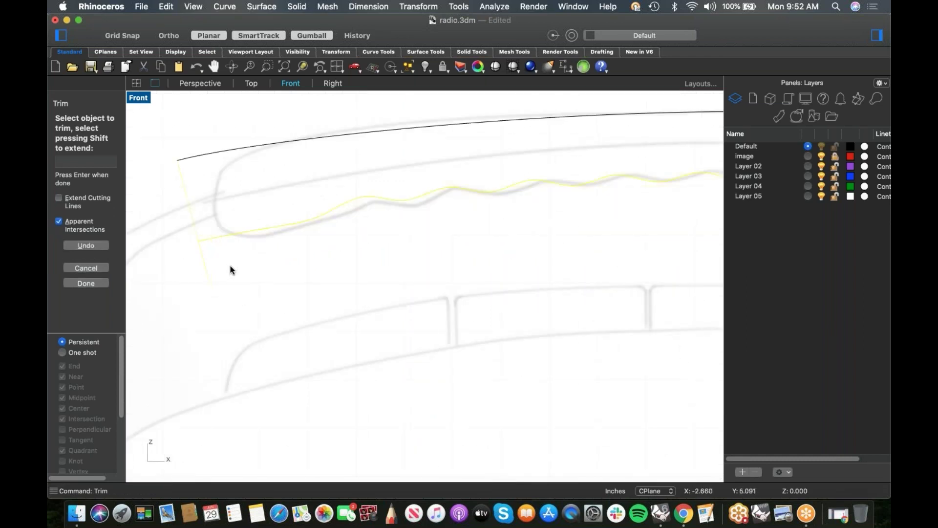
{"action": "key", "text": "Return"}
Step: Switch to the Perspective view and examine the trimmed wavy surface below the top surface
{"action": "scroll", "coordinate": [259, 276], "scroll_direction": "down", "scroll_amount": 5}
{"action": "type", "text": "p\\"}
{"action": "key", "text": "Return"}
{"action": "type", "text": "\\"}
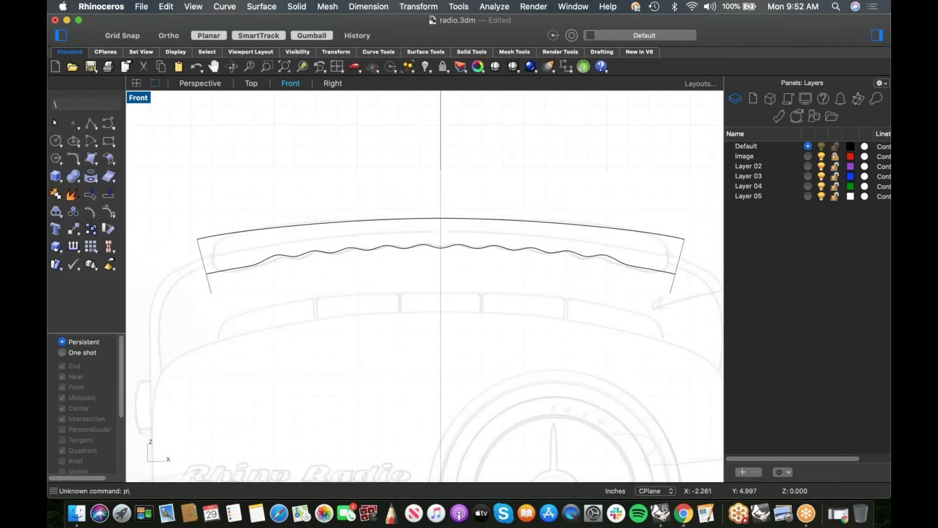
{"action": "key", "text": "Return"}
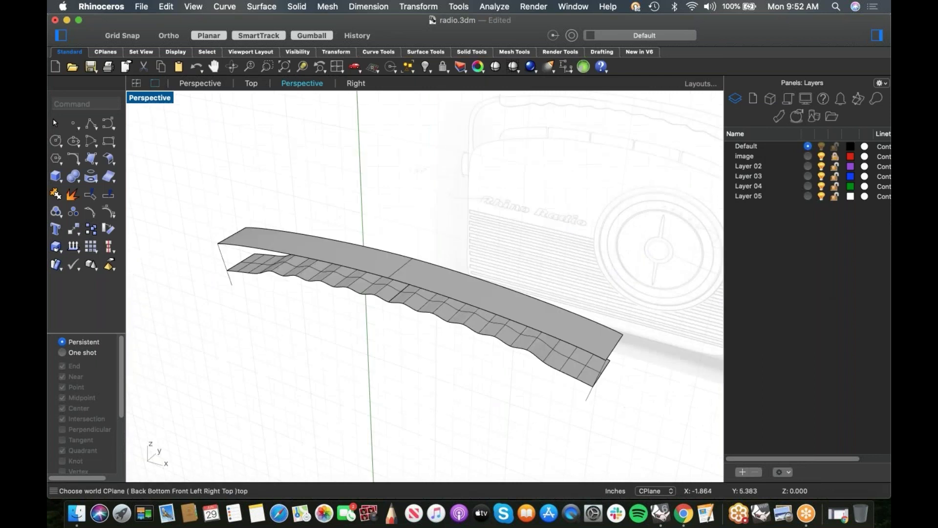
{"action": "right_click_drag", "start_coordinate": [419, 263], "coordinate": [421, 251]}
{"action": "scroll", "coordinate": [420, 251], "scroll_direction": "up", "scroll_amount": 2}
{"action": "right_click_drag", "start_coordinate": [433, 203], "coordinate": [432, 188]}
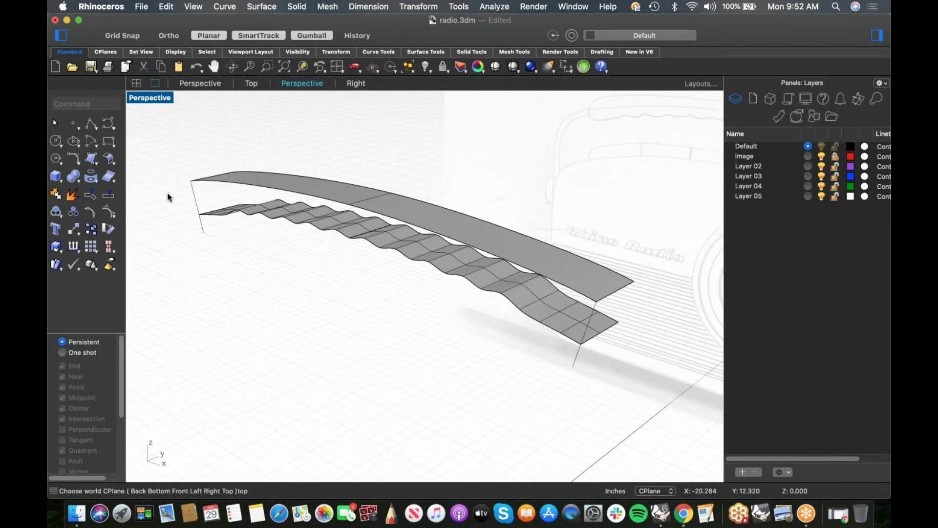
{"action": "left_click", "coordinate": [112, 166]}
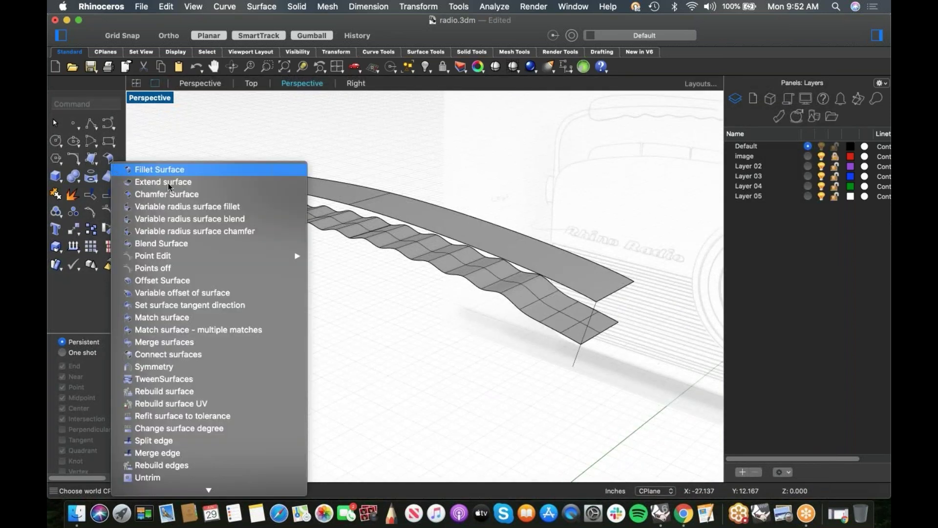
{"action": "left_click", "coordinate": [213, 247]}
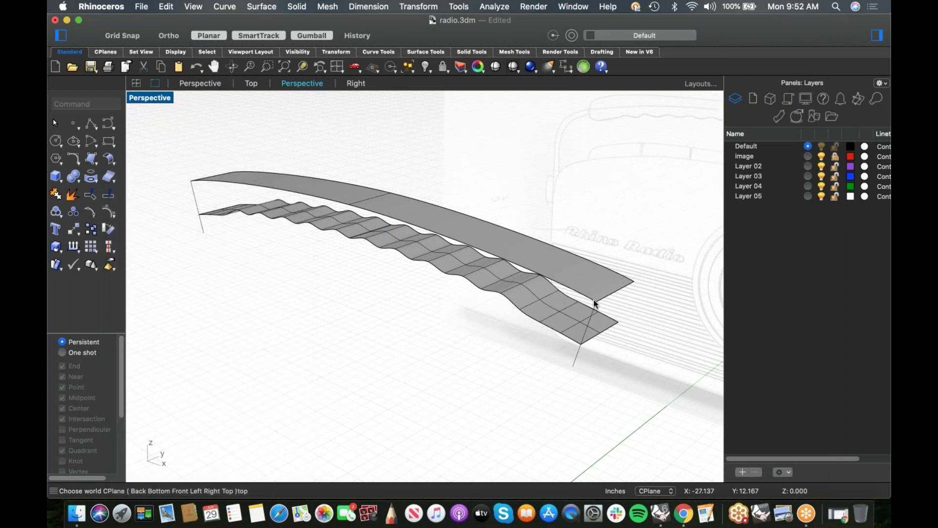
{"action": "left_click", "coordinate": [587, 298]}
{"action": "left_click", "coordinate": [564, 335]}
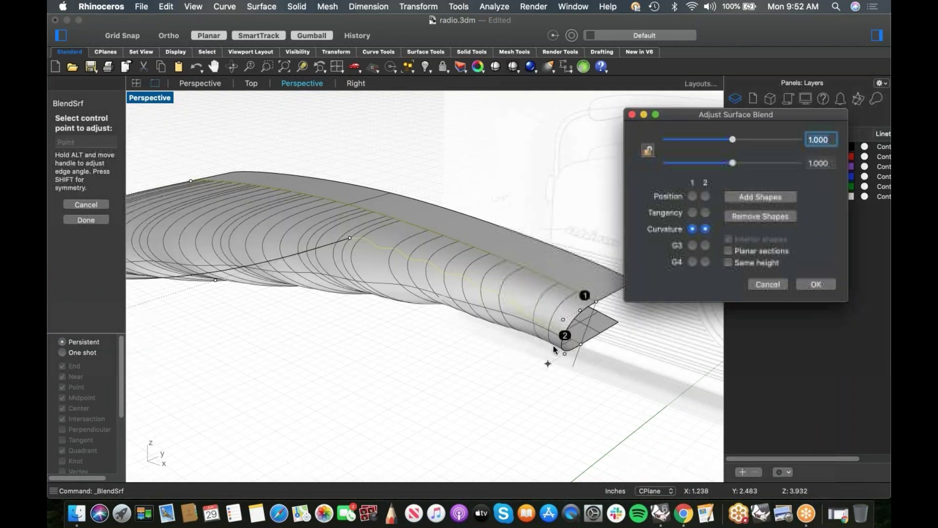
{"action": "right_click_drag", "start_coordinate": [548, 362], "coordinate": [431, 338]}
{"action": "key", "text": "Return"}
Step: Set up a surface blend using chained edges, from the front edge of both wavy halves to the top surface's front edge
{"action": "right_click", "coordinate": [428, 336]}
{"action": "mouse_move", "coordinate": [524, 189]}
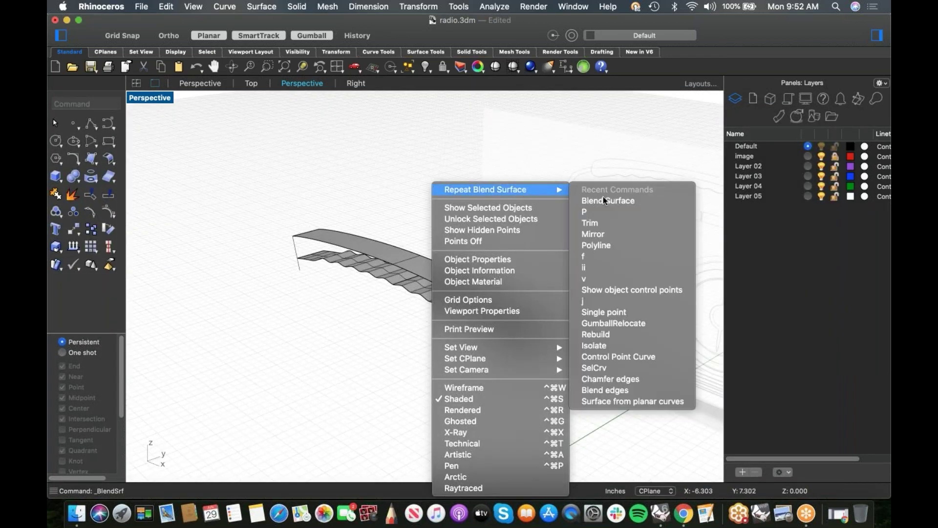
{"action": "left_click", "coordinate": [605, 202]}
{"action": "left_click", "coordinate": [100, 157]}
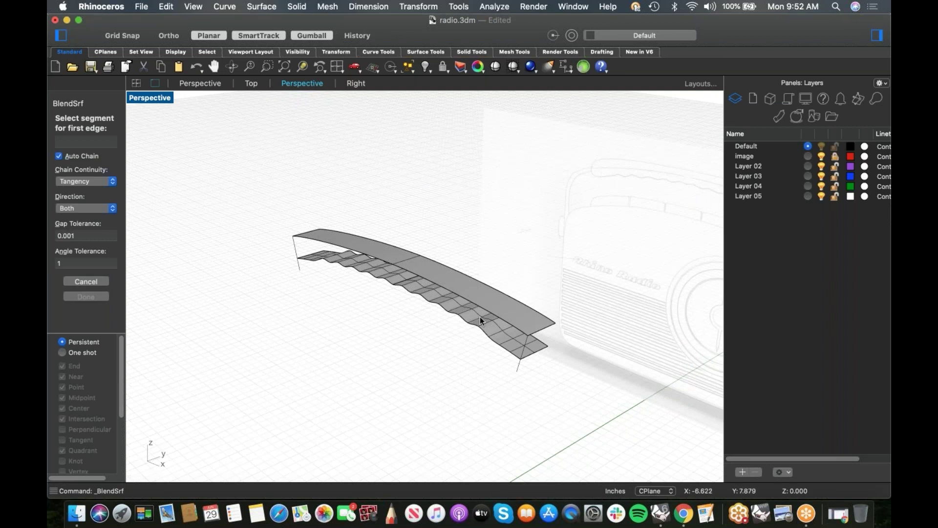
{"action": "left_click", "coordinate": [464, 325]}
{"action": "left_click", "coordinate": [387, 280]}
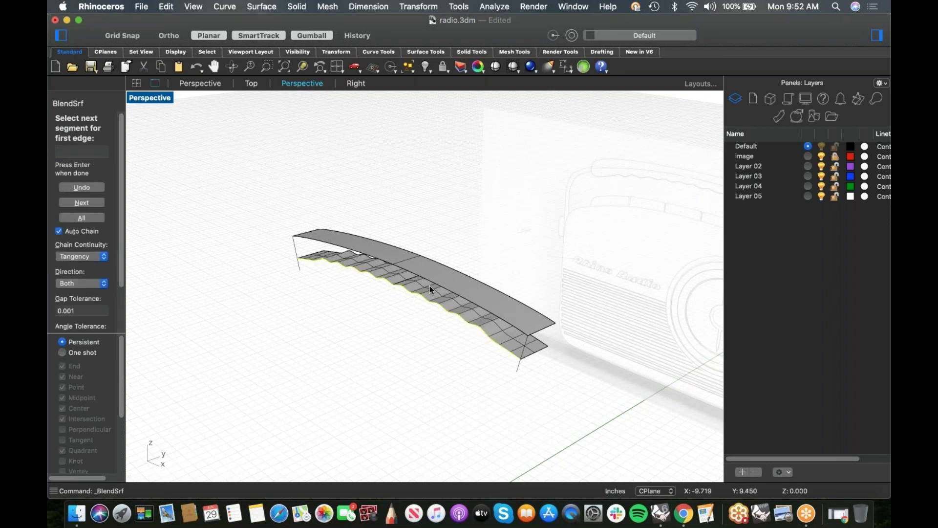
{"action": "key", "text": "Return"}
{"action": "left_click", "coordinate": [453, 295]}
{"action": "key", "text": "Return"}
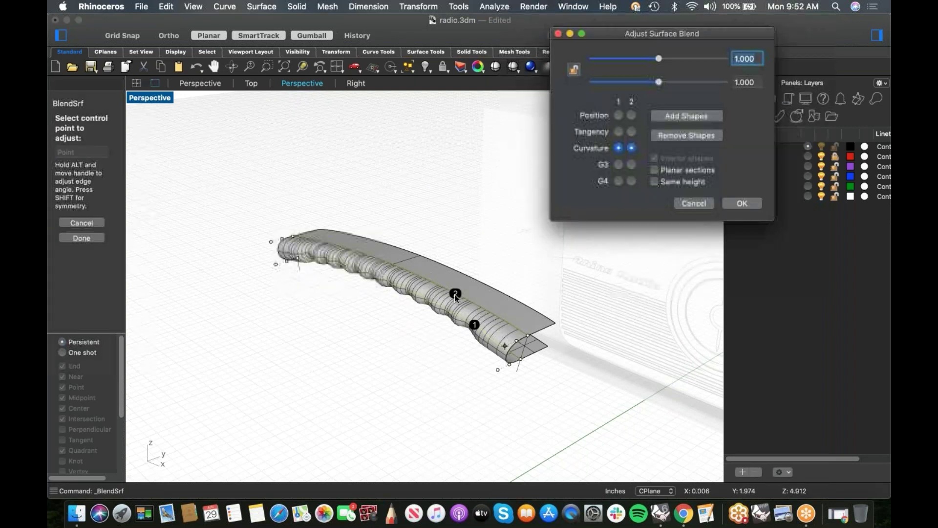
Step: Enable Same height for the front blend, reduce its bulge to the minimum, and accept the blend
{"action": "right_click_drag", "start_coordinate": [429, 332], "coordinate": [415, 335]}
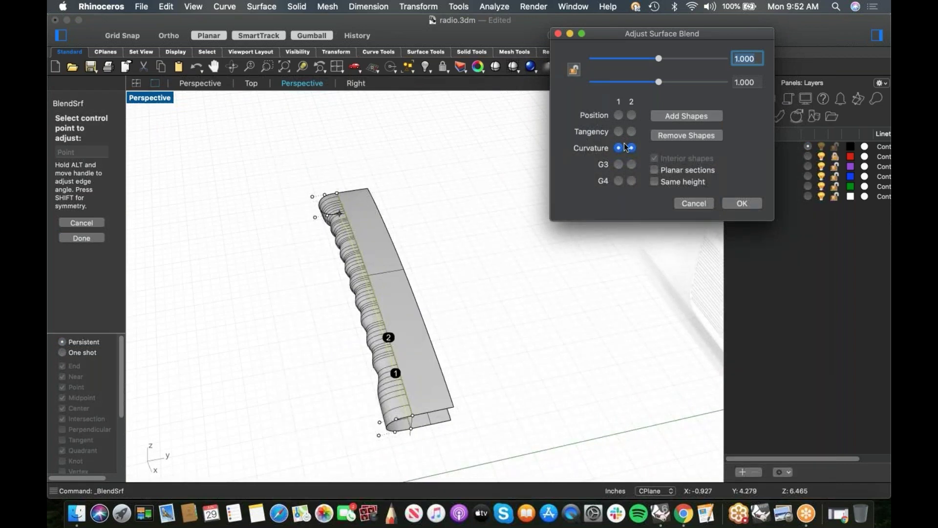
{"action": "left_click", "coordinate": [655, 182]}
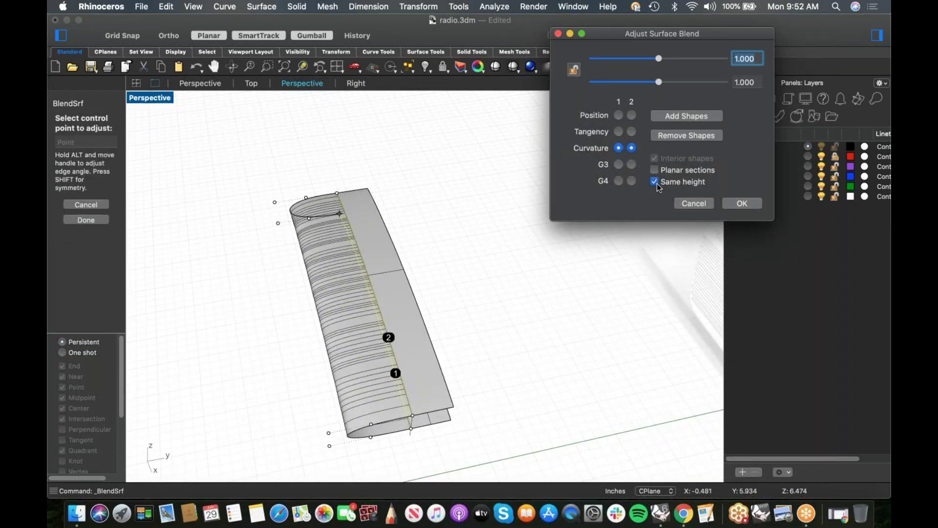
{"action": "right_click_drag", "start_coordinate": [494, 267], "coordinate": [542, 210]}
{"action": "left_click_drag", "start_coordinate": [659, 81], "coordinate": [575, 86]}
{"action": "right_click_drag", "start_coordinate": [421, 361], "coordinate": [407, 321]}
{"action": "right_click", "coordinate": [407, 321]}
Step: Blend the chained rear edges of the wavy and top surfaces with curvature continuity and both bulge values locked together at 0.250
{"action": "right_click", "coordinate": [427, 298]}
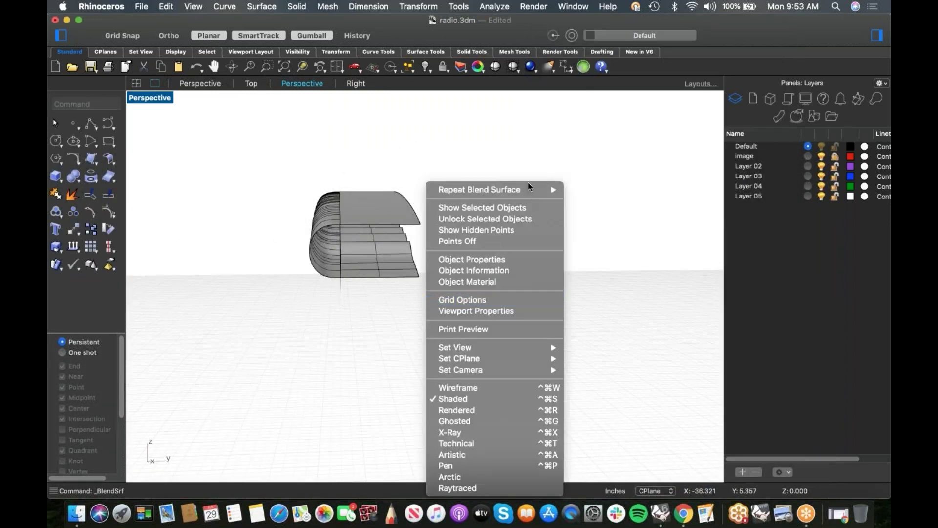
{"action": "mouse_move", "coordinate": [526, 189]}
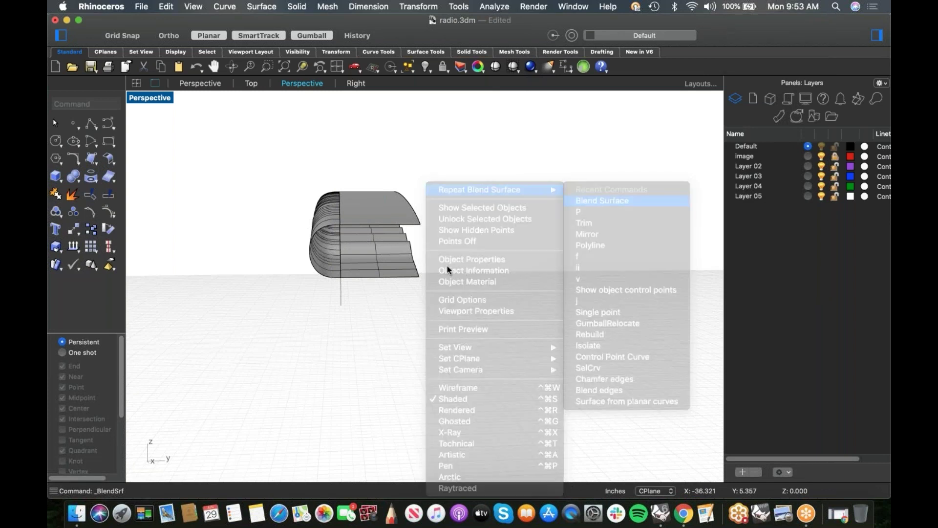
{"action": "left_click", "coordinate": [591, 201]}
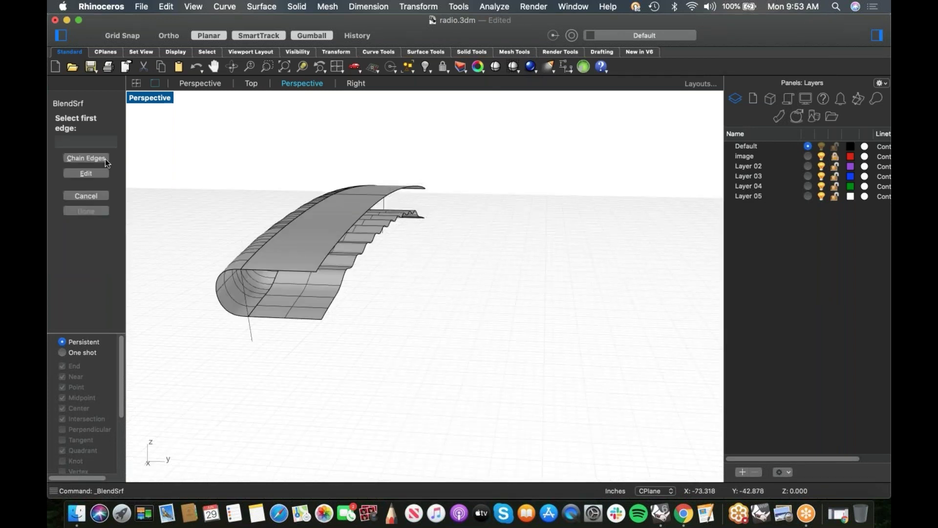
{"action": "left_click", "coordinate": [86, 158]}
{"action": "left_click", "coordinate": [351, 276]}
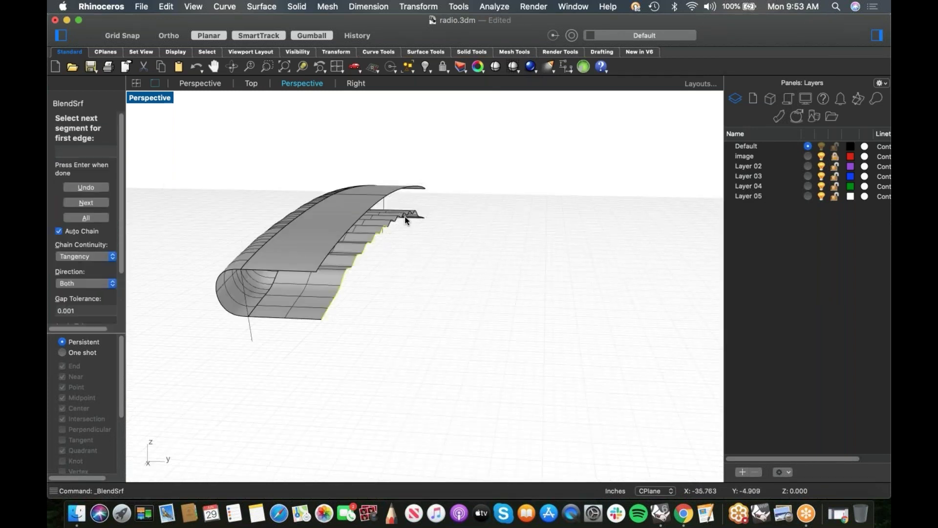
{"action": "key", "text": "Return"}
{"action": "left_click", "coordinate": [380, 290]}
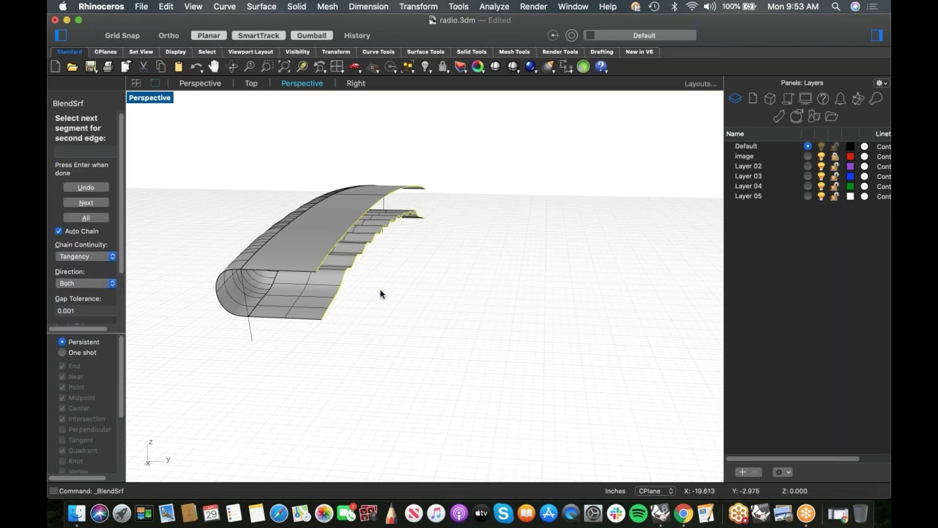
{"action": "key", "text": "Return"}
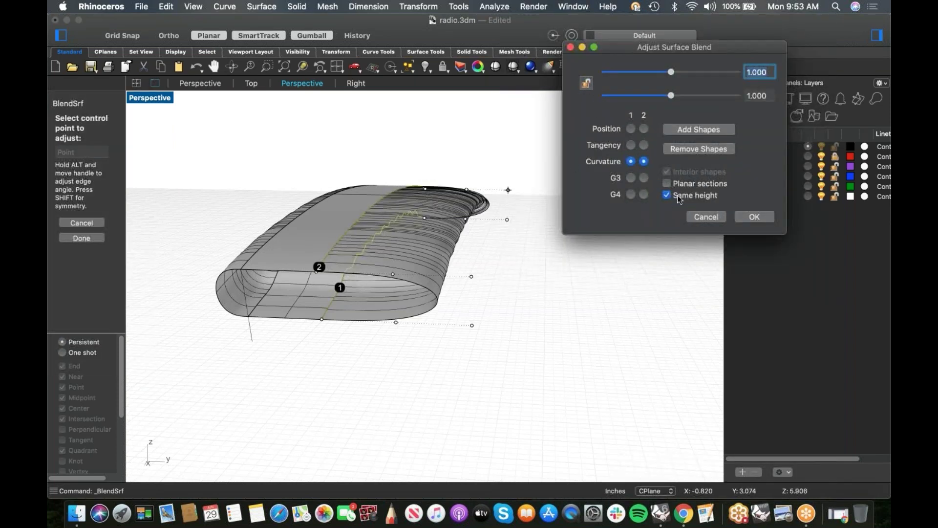
{"action": "left_click", "coordinate": [586, 85]}
{"action": "left_click_drag", "start_coordinate": [670, 95], "coordinate": [605, 95]}
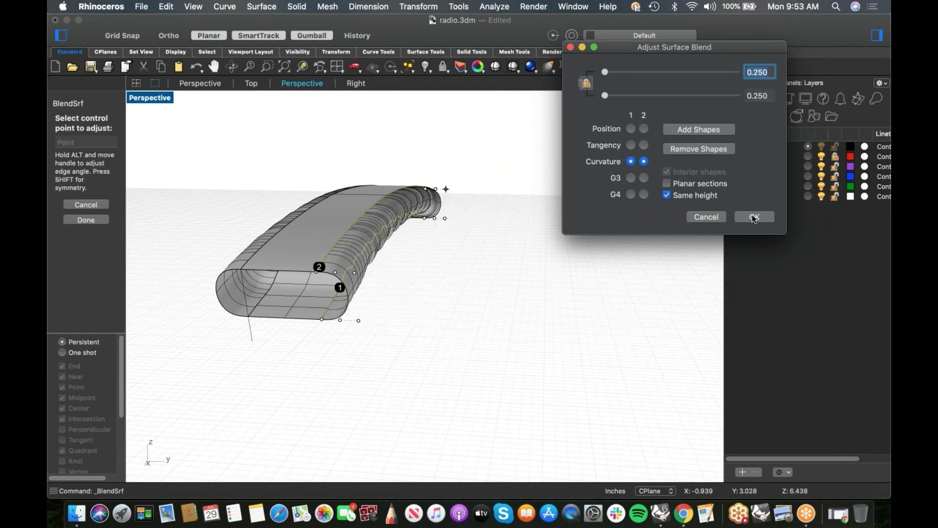
{"action": "left_click", "coordinate": [754, 217]}
Step: Join the top surface, wavy underside and both side blends into one grip polysurface
{"action": "left_click_drag", "start_coordinate": [442, 345], "coordinate": [189, 244]}
{"action": "type", "text": "j"}
{"action": "key", "text": "Return"}
{"action": "left_click", "coordinate": [504, 362]}
{"action": "right_click_drag", "start_coordinate": [504, 362], "coordinate": [560, 375]}
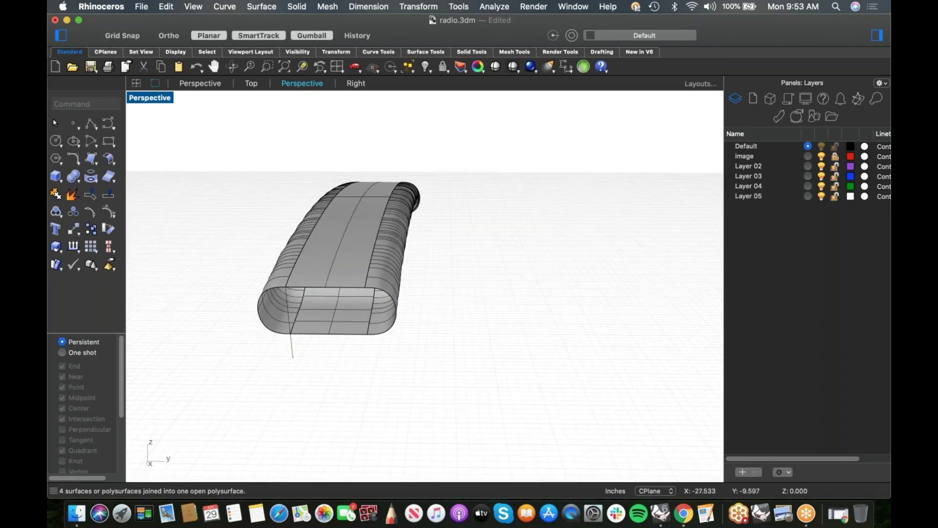
Step: Scale the joined handle grip narrower along its front-to-back depth
{"action": "key", "text": "Return"}
{"action": "right_click_drag", "start_coordinate": [305, 247], "coordinate": [296, 235]}
{"action": "left_click", "coordinate": [332, 198]}
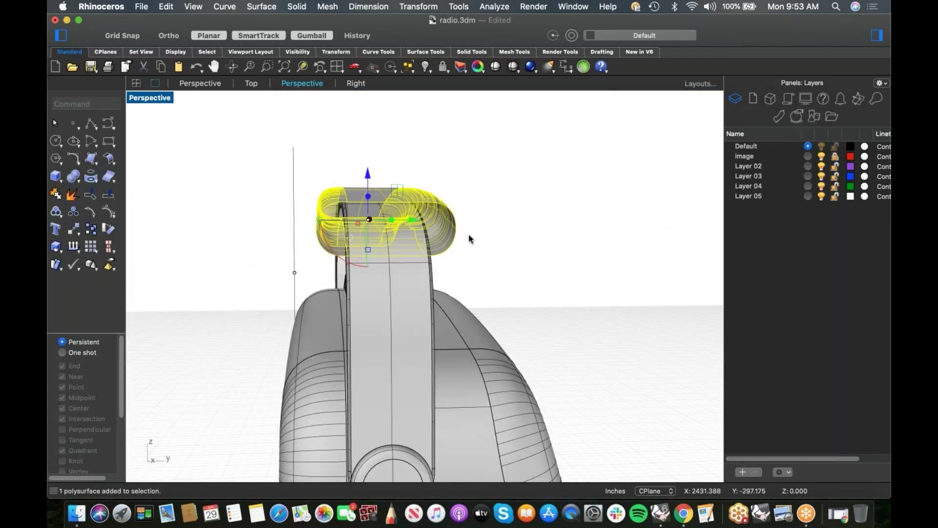
{"action": "left_click_drag", "start_coordinate": [316, 219], "coordinate": [338, 225]}
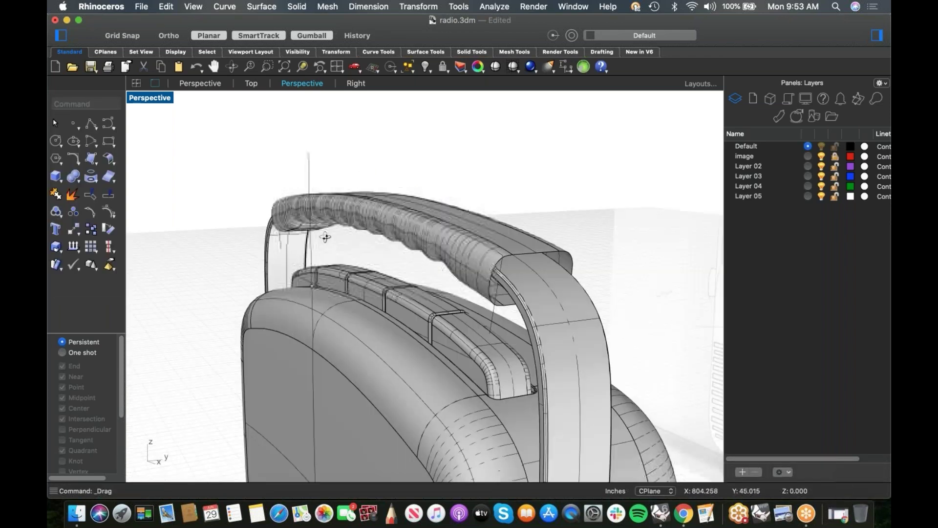
Step: Cap the planar openings at both ends of the handle grip
{"action": "right_click_drag", "start_coordinate": [325, 237], "coordinate": [412, 246]}
{"action": "scroll", "coordinate": [412, 245], "scroll_direction": "down", "scroll_amount": 5}
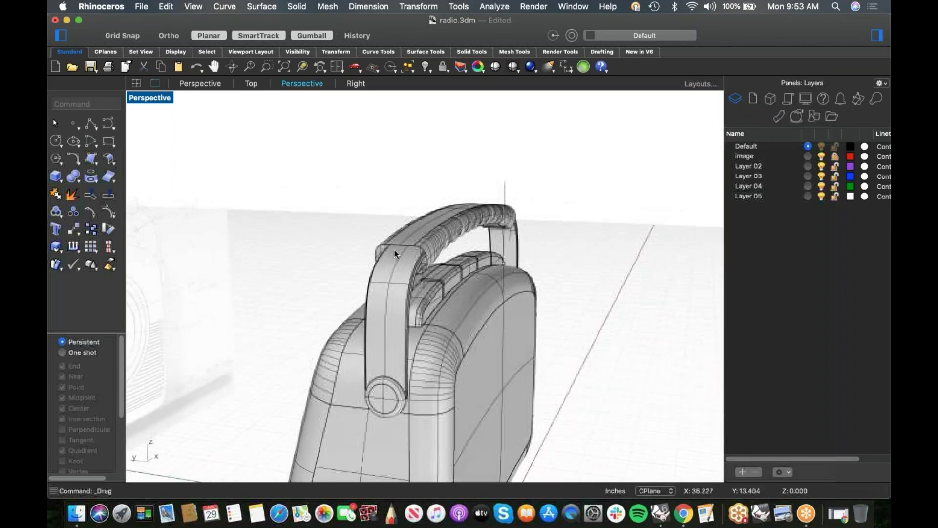
{"action": "scroll", "coordinate": [412, 245], "scroll_direction": "up", "scroll_amount": 5}
{"action": "right_click_drag", "start_coordinate": [483, 267], "coordinate": [386, 260]}
{"action": "left_click", "coordinate": [401, 259]}
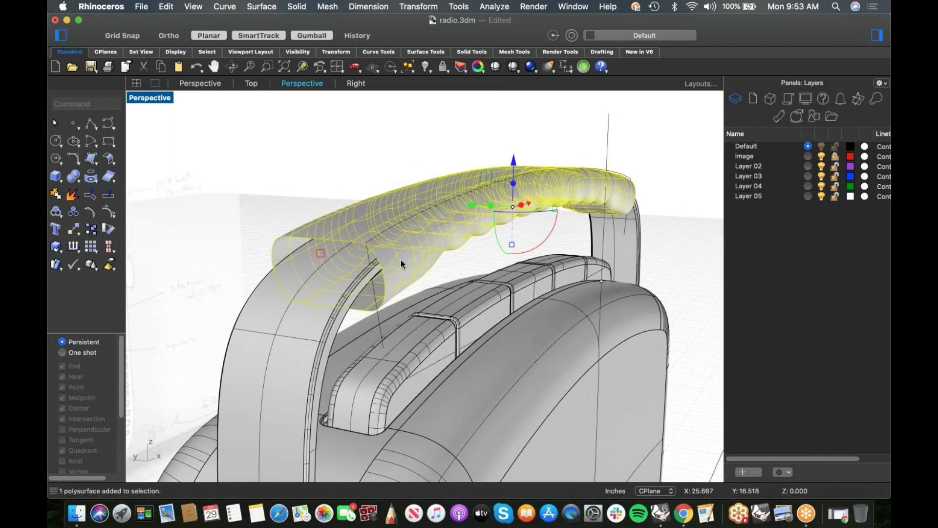
{"action": "type", "text": "cap"}
{"action": "key", "text": "Return"}
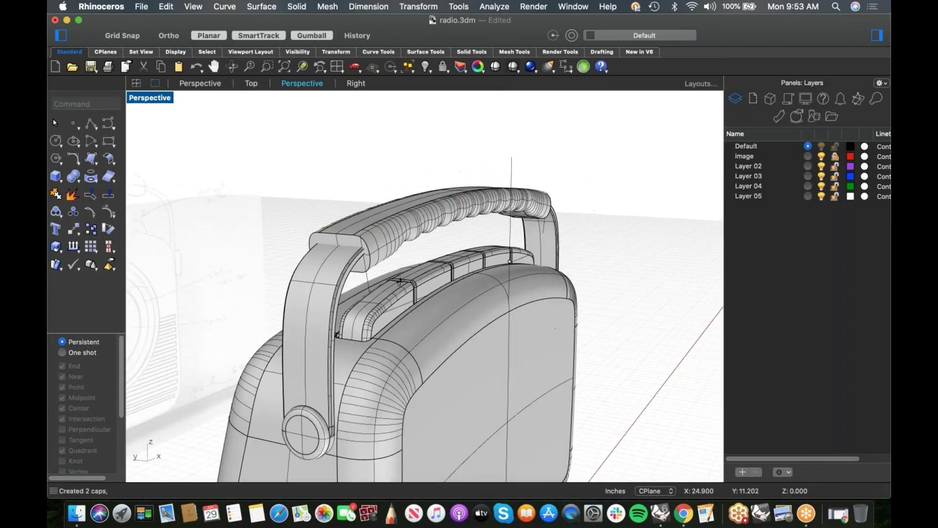
Step: Set up a blend edge on the chained edge loop around the grip's right end cap
{"action": "right_click_drag", "start_coordinate": [400, 282], "coordinate": [433, 276]}
{"action": "scroll", "coordinate": [511, 279], "scroll_direction": "up", "scroll_amount": 5}
{"action": "right_click_drag", "start_coordinate": [512, 278], "coordinate": [431, 282]}
{"action": "left_click", "coordinate": [80, 181]}
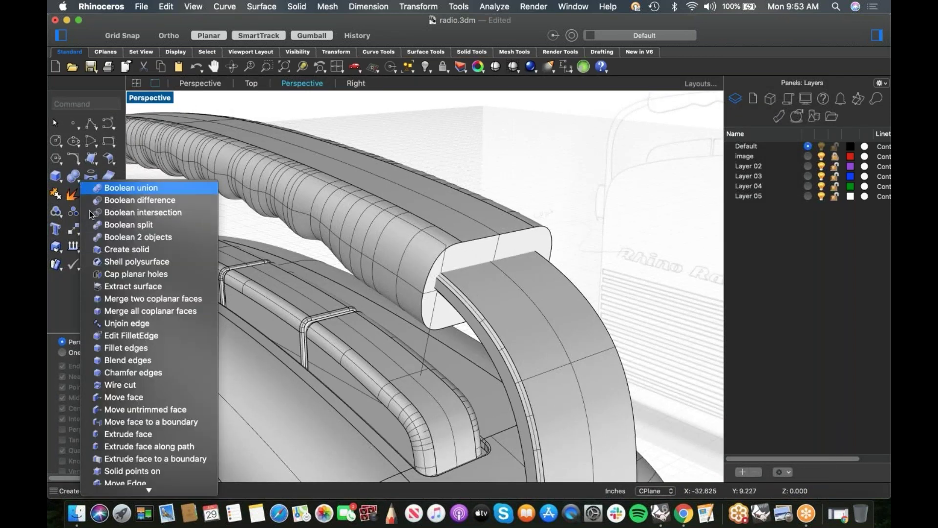
{"action": "left_click", "coordinate": [130, 360]}
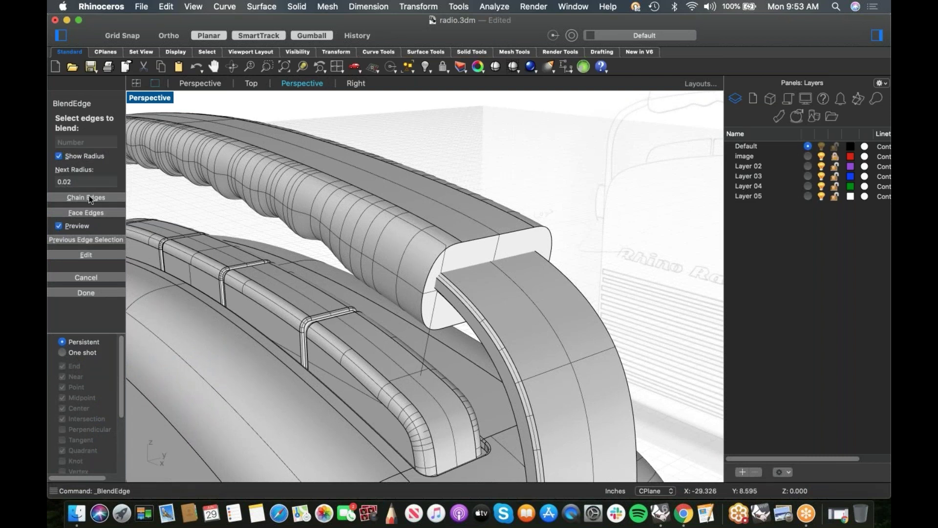
{"action": "left_click", "coordinate": [86, 198]}
{"action": "left_click", "coordinate": [442, 256]}
{"action": "right_click_drag", "start_coordinate": [398, 245], "coordinate": [415, 176]}
{"action": "left_click", "coordinate": [417, 158]}
{"action": "key", "text": "Return"}
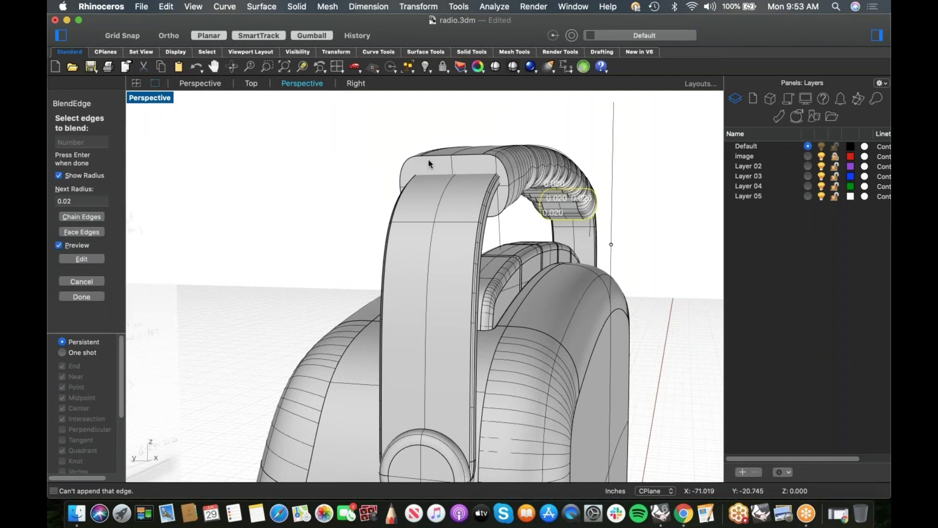
{"action": "right_click_drag", "start_coordinate": [513, 229], "coordinate": [468, 229]}
{"action": "scroll", "coordinate": [468, 230], "scroll_direction": "up", "scroll_amount": 5}
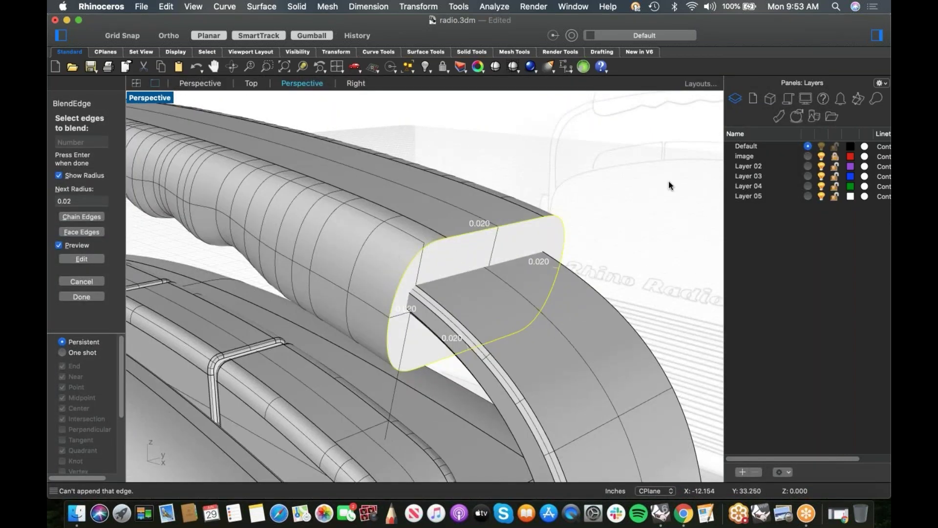
{"action": "right_click_drag", "start_coordinate": [694, 196], "coordinate": [423, 242]}
{"action": "key", "text": "Return"}
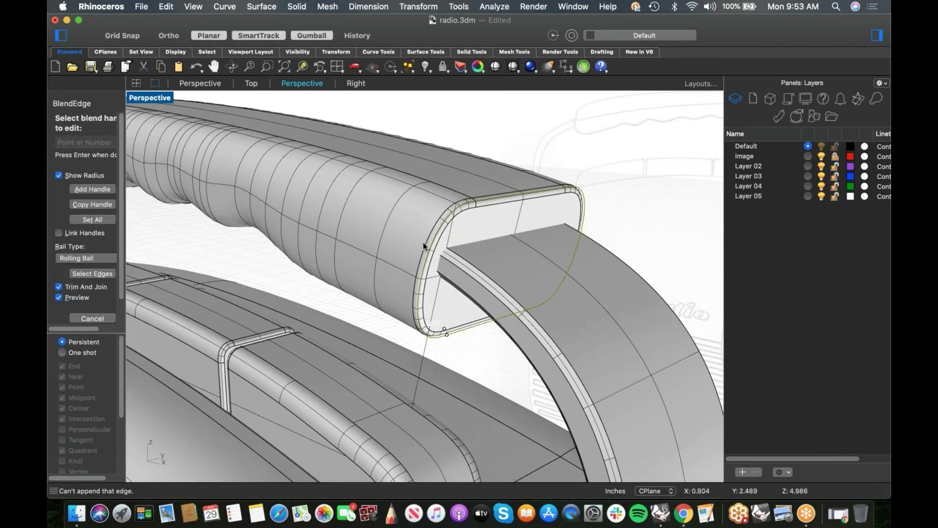
Step: Set the radius of all the blend's handles to 0.08 and accept the edge blend
{"action": "left_click", "coordinate": [99, 219]}
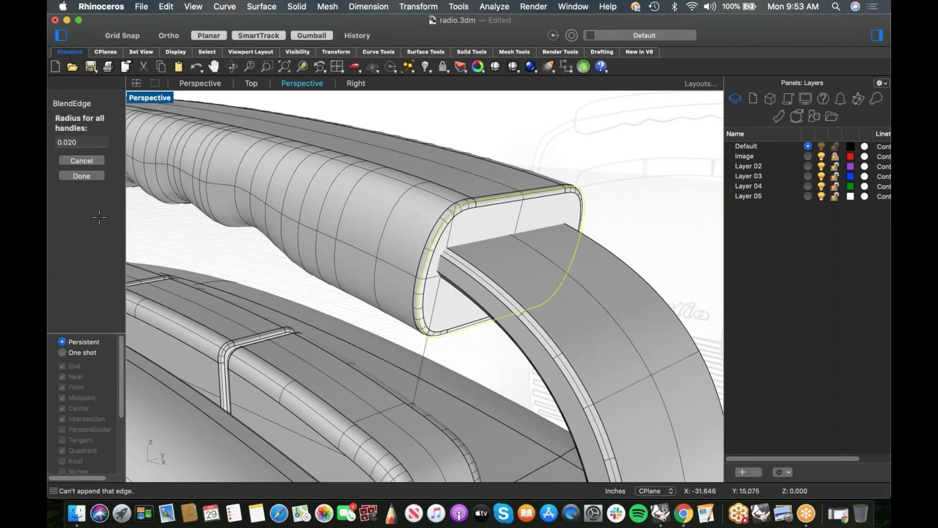
{"action": "left_click", "coordinate": [85, 144]}
{"action": "key", "text": "BackSpace"}
{"action": "key", "text": "BackSpace"}
{"action": "type", "text": "8"}
{"action": "left_click", "coordinate": [92, 176]}
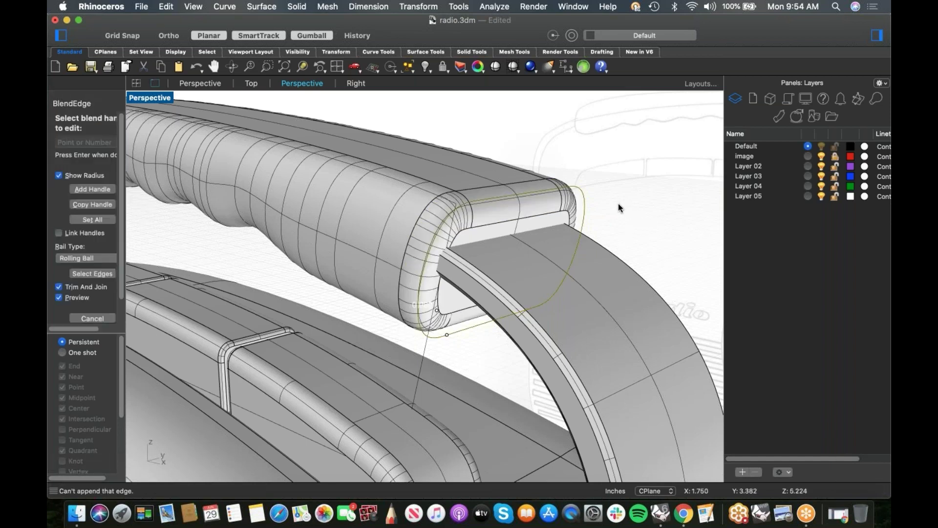
{"action": "right_click_drag", "start_coordinate": [575, 243], "coordinate": [552, 243]}
{"action": "right_click_drag", "start_coordinate": [464, 259], "coordinate": [267, 218]}
{"action": "key", "text": "Return"}
Step: Blend the chained edge loop around the grip's left end cap with a 0.08 radius
{"action": "right_click", "coordinate": [266, 218]}
{"action": "left_click", "coordinate": [322, 189]}
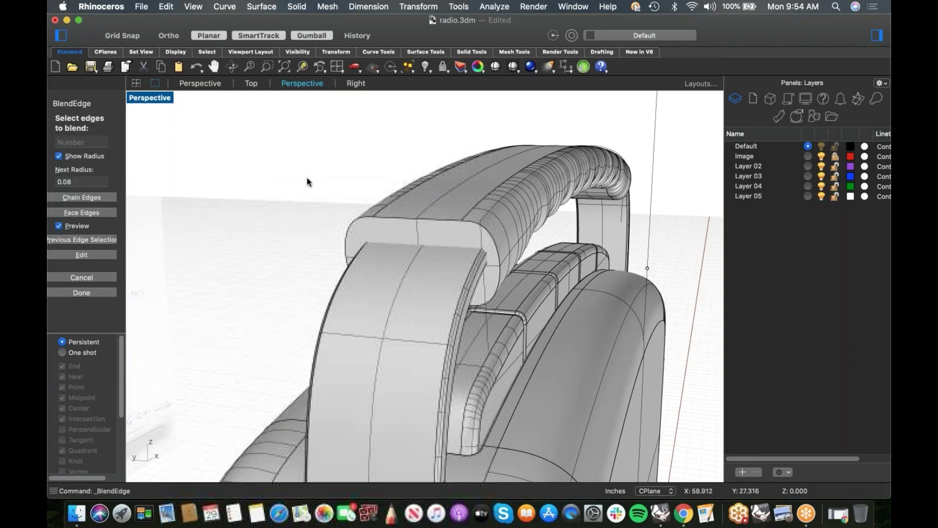
{"action": "left_click", "coordinate": [93, 197]}
{"action": "left_click", "coordinate": [357, 228]}
{"action": "right_click", "coordinate": [339, 221]}
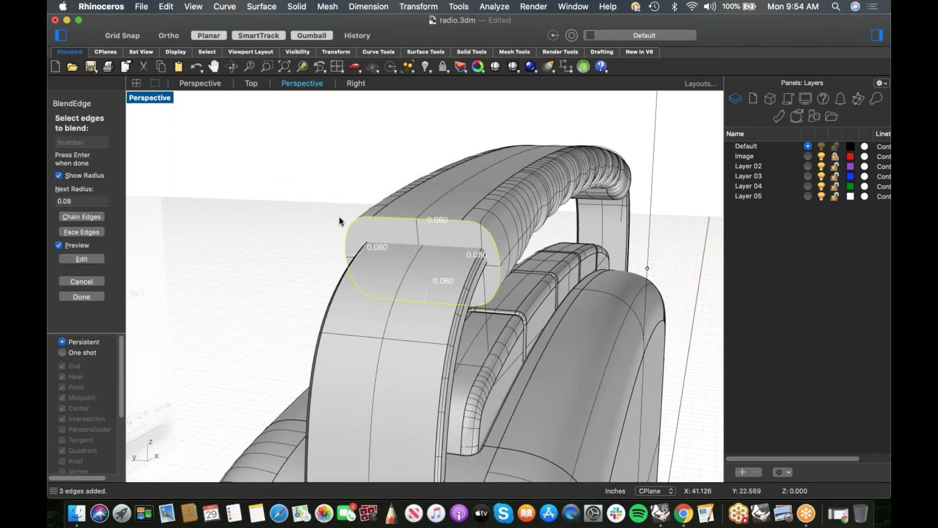
{"action": "right_click", "coordinate": [339, 218]}
{"action": "right_click", "coordinate": [340, 218]}
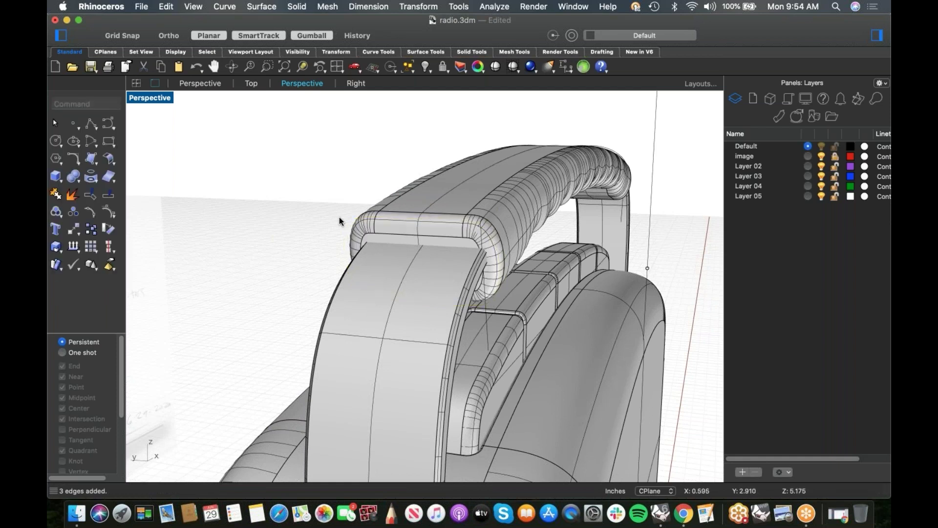
Step: Switch to the front view and hide the radio's body, preset buttons, handle and grip
{"action": "right_click_drag", "start_coordinate": [647, 255], "coordinate": [313, 273]}
{"action": "scroll", "coordinate": [383, 212], "scroll_direction": "down", "scroll_amount": 7}
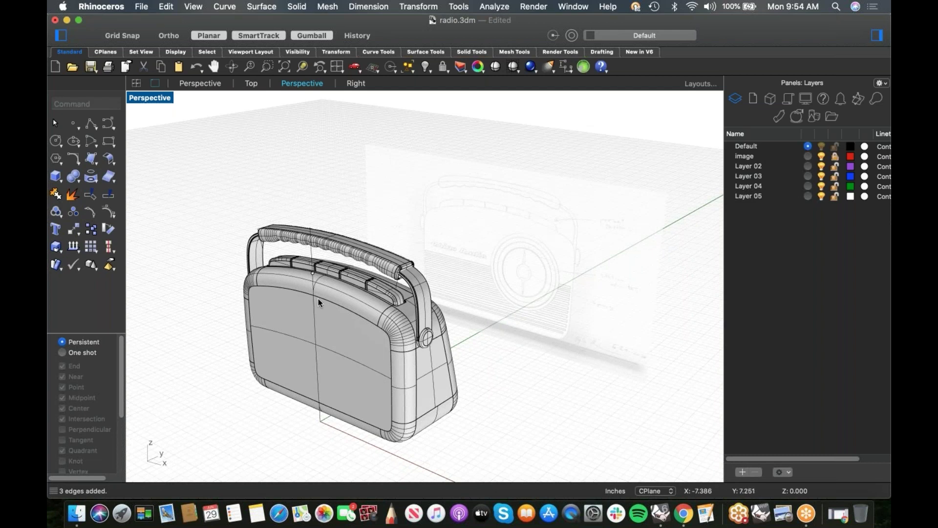
{"action": "key", "text": "ctrl+F2"}
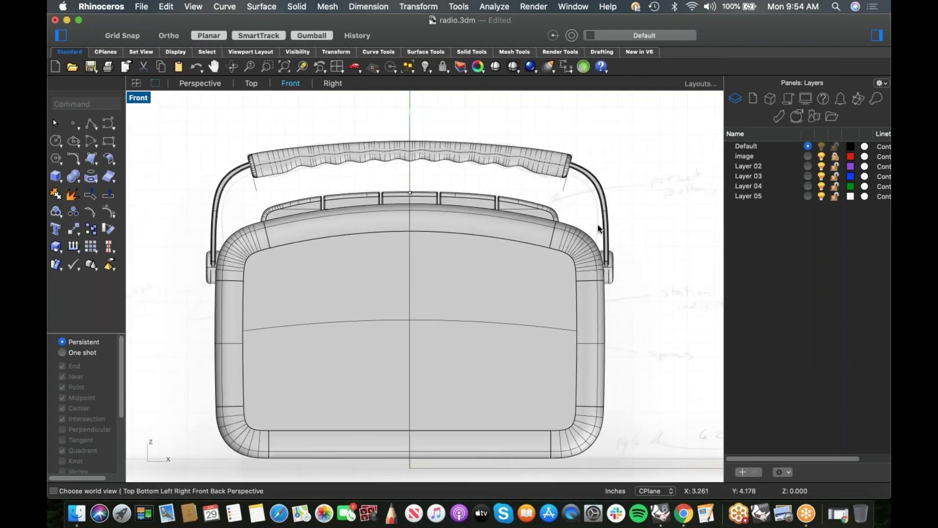
{"action": "left_click_drag", "start_coordinate": [634, 169], "coordinate": [197, 334]}
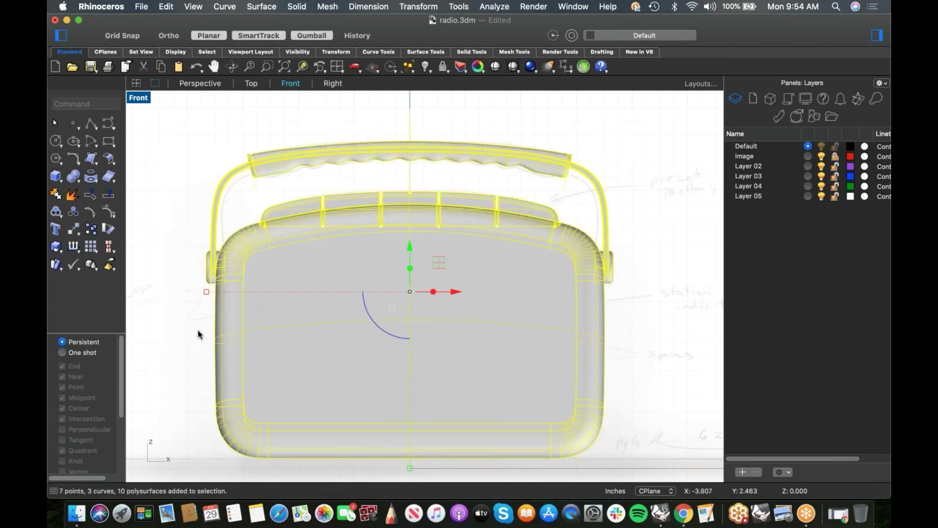
{"action": "key", "text": "Return"}
Step: Draw a circle from the dial's centre over its outermost ring in the reference sketch
{"action": "scroll", "coordinate": [530, 354], "scroll_direction": "up", "scroll_amount": 3}
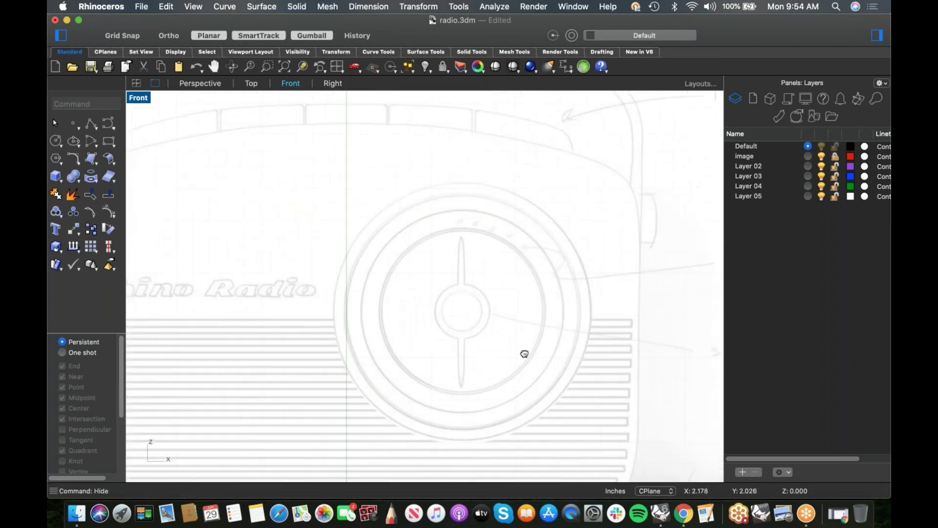
{"action": "left_click", "coordinate": [56, 141]}
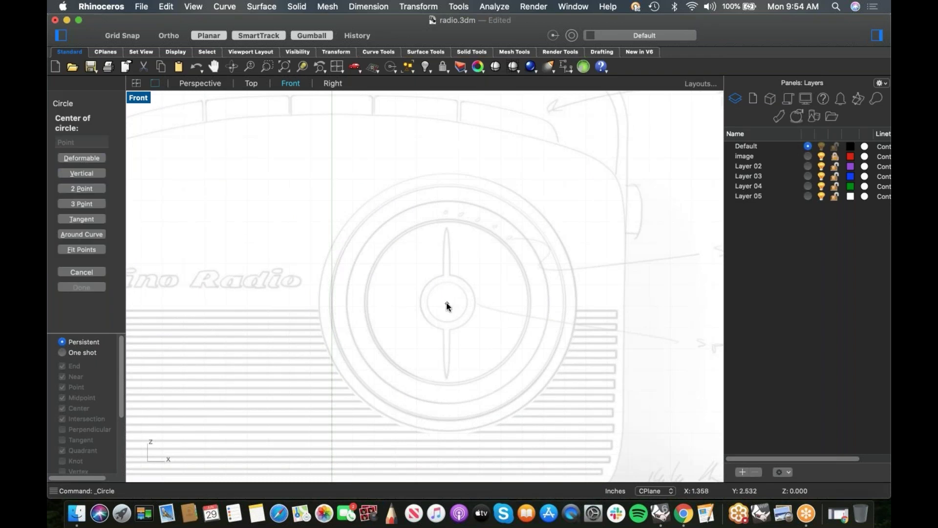
{"action": "left_click", "coordinate": [446, 303]}
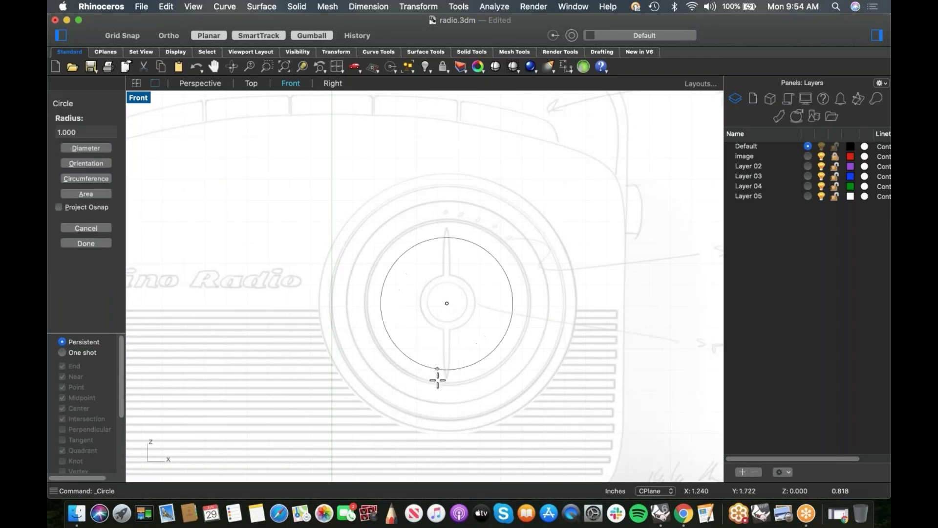
{"action": "left_click", "coordinate": [426, 430]}
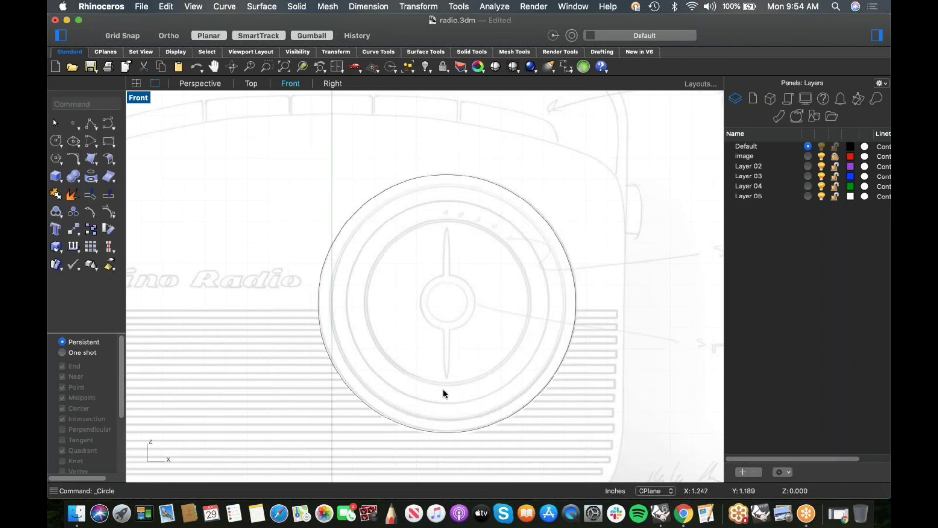
Step: Copy the outer dial circle in place and scale the copy down uniformly to the next ring of the sketch
{"action": "right_click_drag", "start_coordinate": [405, 343], "coordinate": [379, 351]}
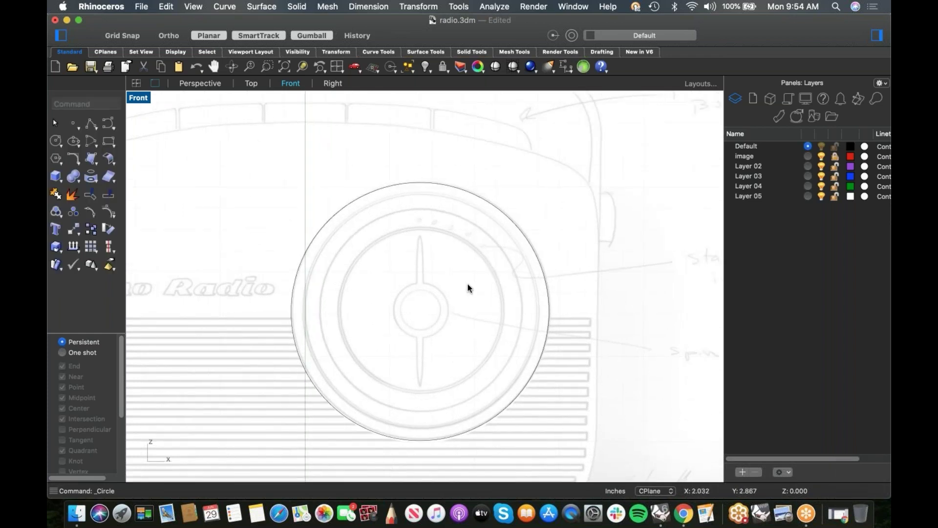
{"action": "right_click", "coordinate": [445, 253]}
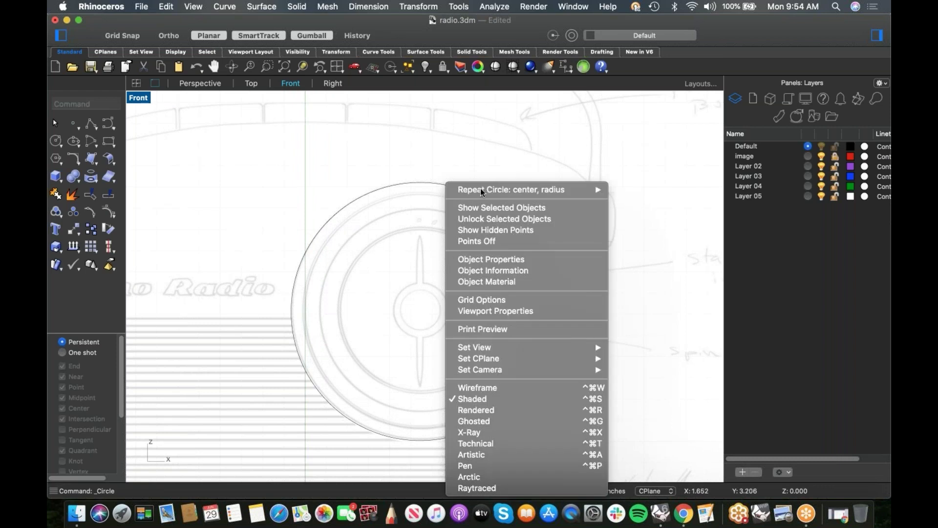
{"action": "left_click", "coordinate": [429, 186]}
{"action": "key", "text": "super+c"}
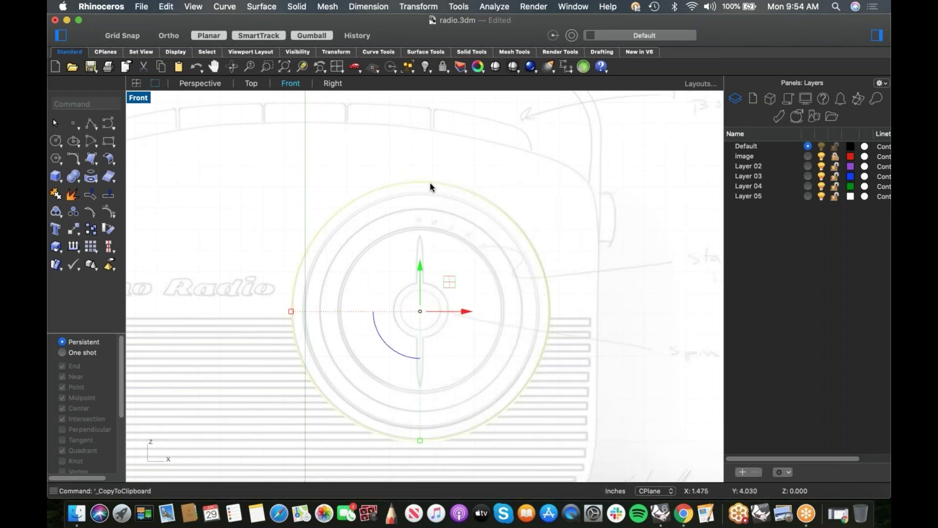
{"action": "key", "text": "super+v"}
{"action": "left_click_drag", "start_coordinate": [289, 310], "coordinate": [301, 311], "text": "shift"}
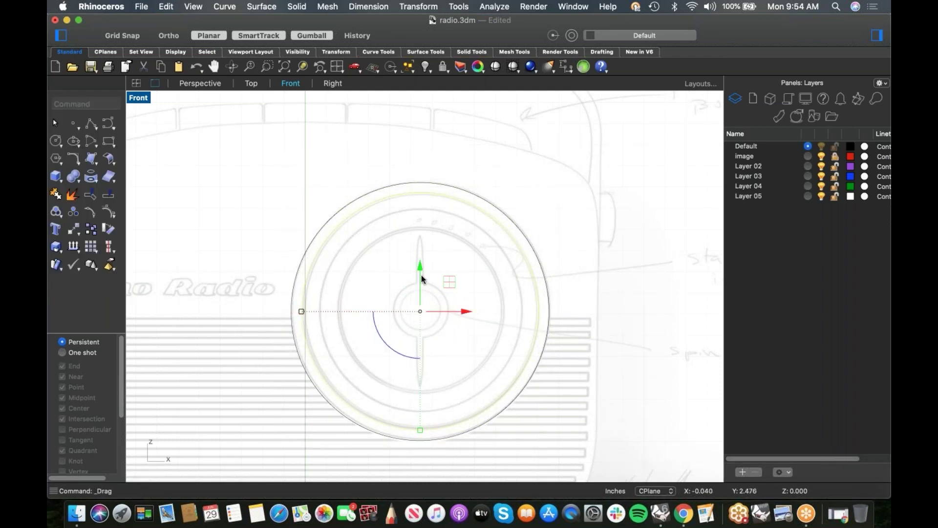
Step: Create a planar ring surface between the two dial circles
{"action": "left_click_drag", "start_coordinate": [483, 172], "coordinate": [444, 235]}
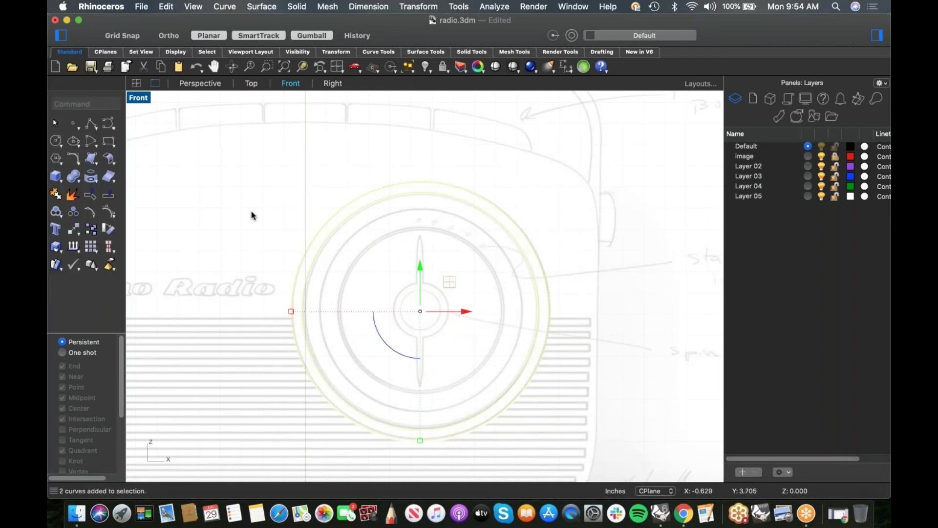
{"action": "middle_click", "coordinate": [203, 205]}
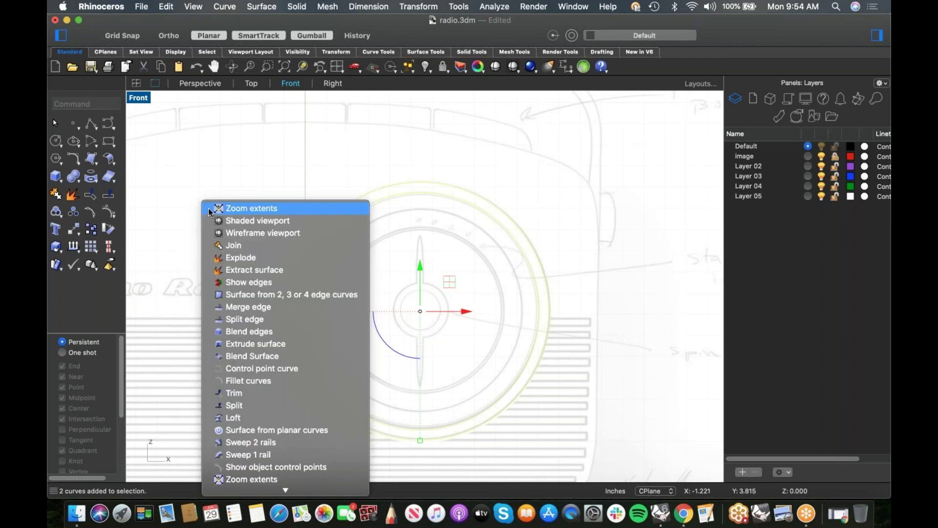
{"action": "left_click", "coordinate": [94, 164]}
{"action": "left_click", "coordinate": [94, 166]}
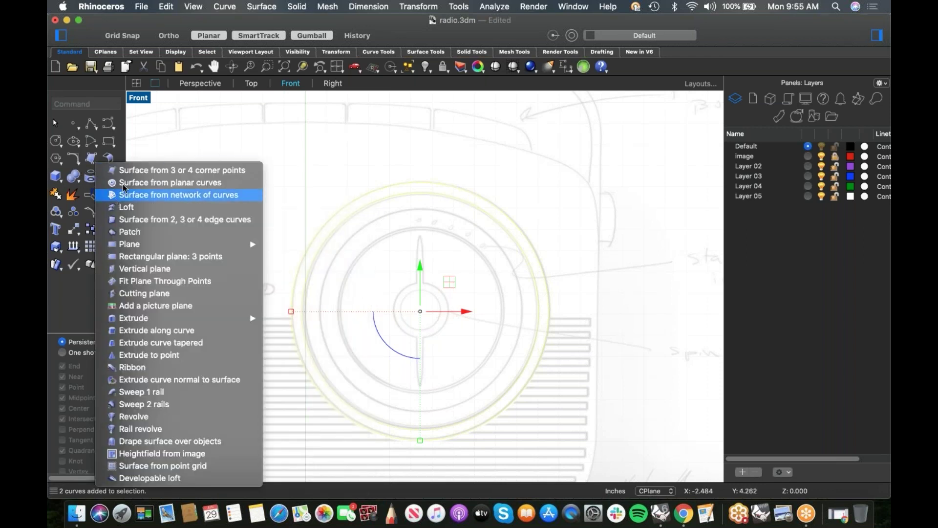
{"action": "left_click", "coordinate": [146, 183]}
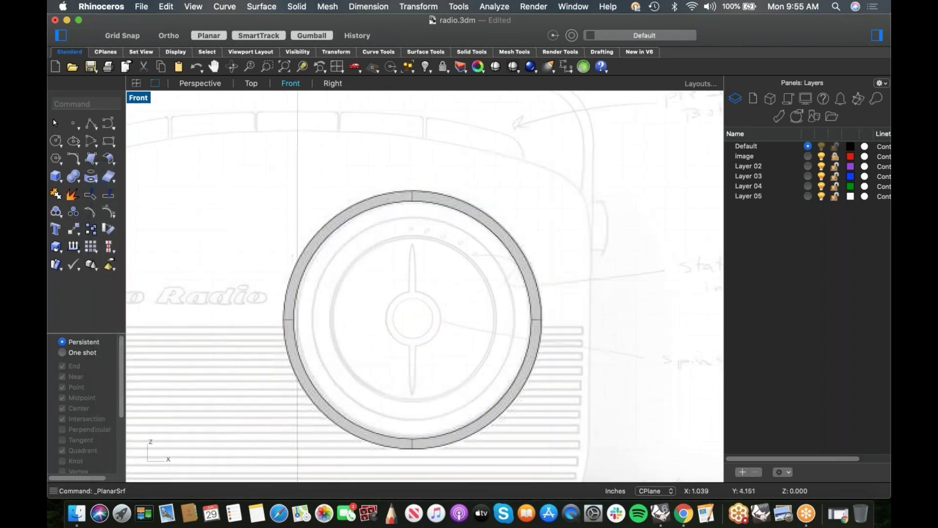
{"action": "type", "text": "p"}
{"action": "key", "text": "Return"}
{"action": "scroll", "coordinate": [382, 342], "scroll_direction": "up", "scroll_amount": 8}
{"action": "mouse_move", "coordinate": [382, 342]}
{"action": "right_mouse_down"}
{"action": "mouse_move", "coordinate": [347, 332]}
{"action": "mouse_move", "coordinate": [391, 337]}
{"action": "right_mouse_up"}
{"action": "type", "text": "f"}
{"action": "key", "text": "Return"}
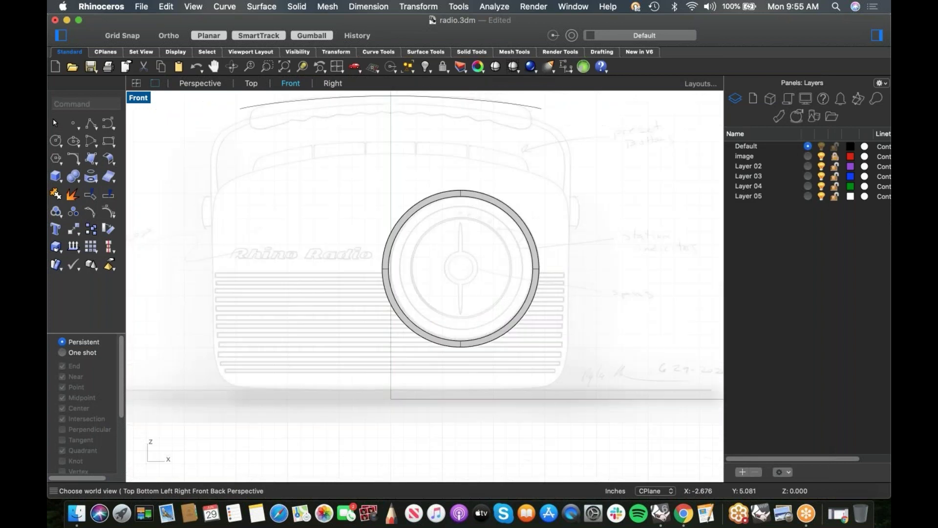
Step: Copy the dial ring's inner circle in place and scale the copy slightly smaller, leaving a narrow gap inside the ring
{"action": "scroll", "coordinate": [394, 246], "scroll_direction": "up", "scroll_amount": 10}
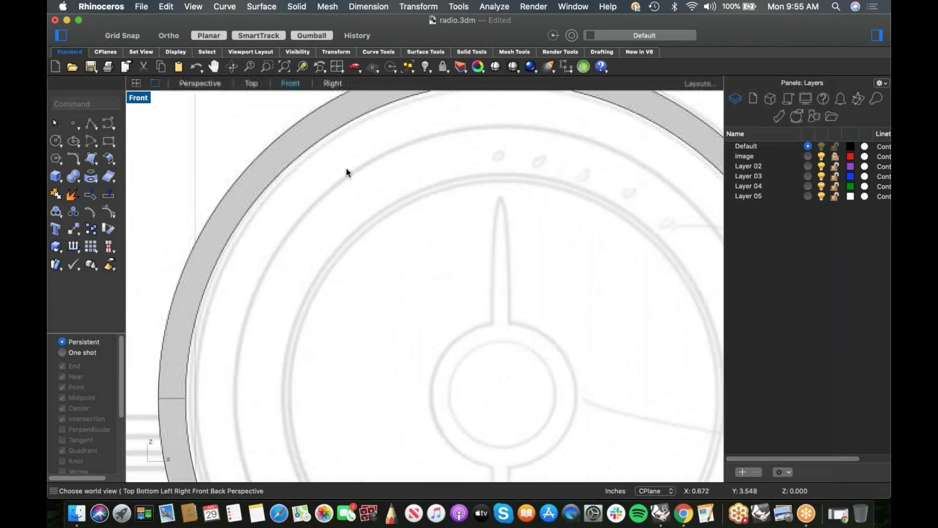
{"action": "scroll", "coordinate": [297, 232], "scroll_direction": "down", "scroll_amount": 3}
{"action": "left_click", "coordinate": [313, 177]}
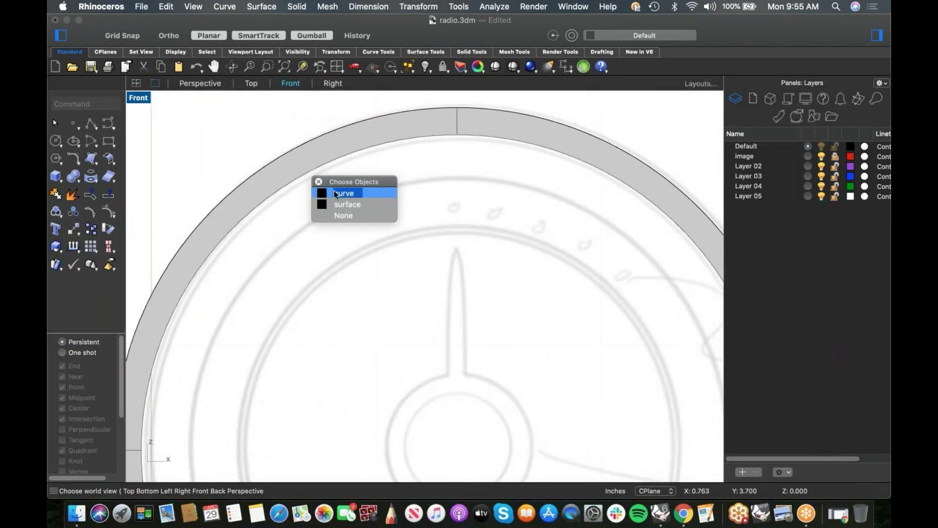
{"action": "left_click", "coordinate": [342, 194]}
{"action": "key", "text": "super+c"}
{"action": "key", "text": "super+v"}
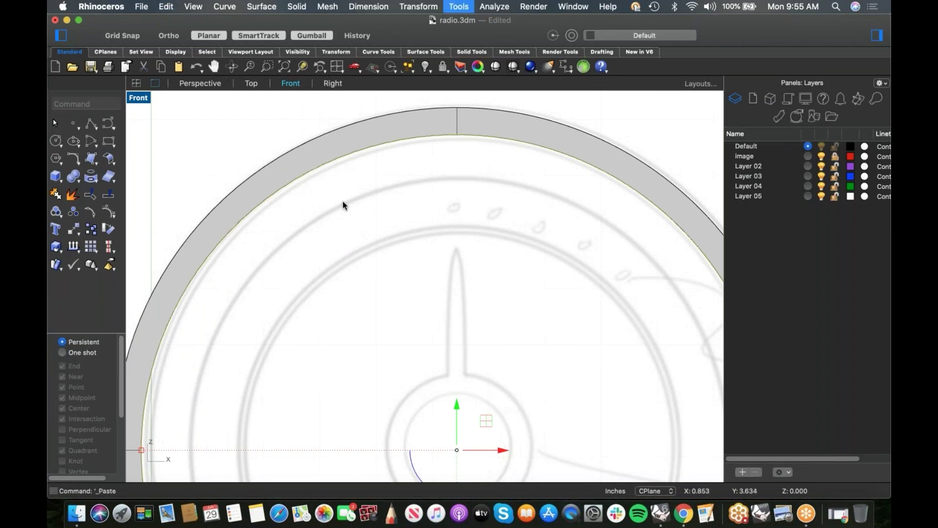
{"action": "scroll", "coordinate": [338, 247], "scroll_direction": "down", "scroll_amount": 6}
{"action": "right_click_drag", "start_coordinate": [338, 247], "coordinate": [339, 213]}
{"action": "mouse_move", "coordinate": [235, 321]}
{"action": "left_mouse_down"}
{"action": "mouse_move", "coordinate": [247, 321]}
{"action": "mouse_move", "coordinate": [238, 322]}
{"action": "left_mouse_up"}
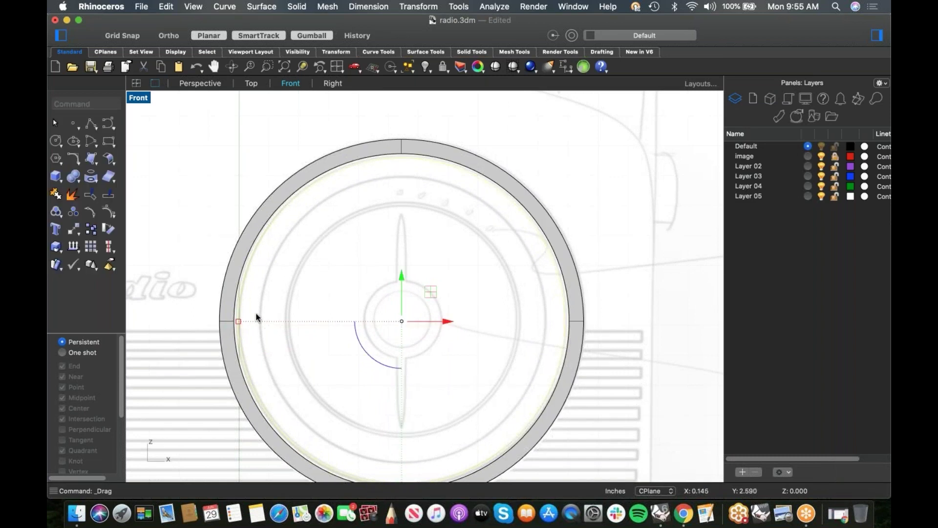
Step: Copy the circle inside the gap in place and scale the copy down uniformly to the next ring of the sketch
{"action": "key", "text": "super+c"}
{"action": "key", "text": "super+v"}
{"action": "left_click_drag", "start_coordinate": [238, 321], "coordinate": [260, 321], "text": "shift"}
{"action": "left_click", "coordinate": [284, 282]}
{"action": "left_click_drag", "start_coordinate": [250, 262], "coordinate": [252, 262]}
{"action": "left_click", "coordinate": [253, 259], "text": "shift"}
{"action": "left_click", "coordinate": [318, 268]}
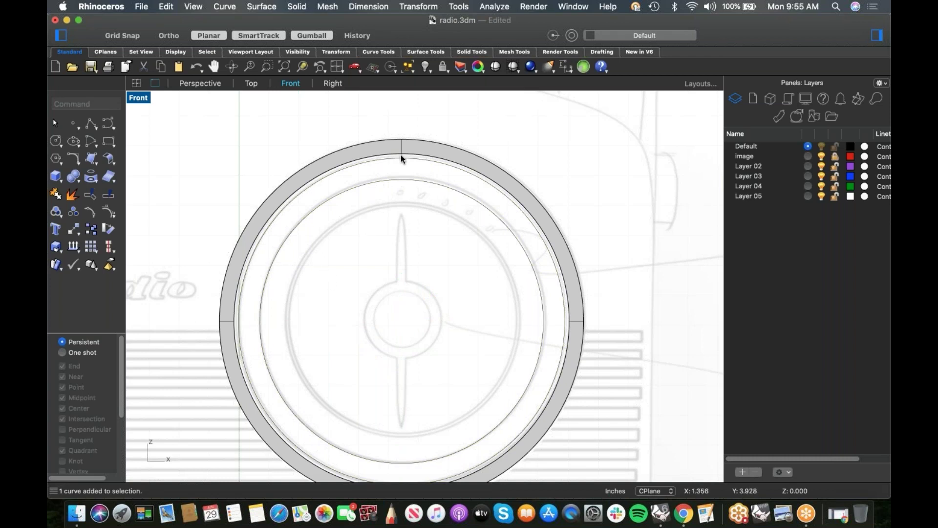
Step: Loft a surface between the two circles inside the dial's outer ring
{"action": "scroll", "coordinate": [400, 162], "scroll_direction": "up", "scroll_amount": 4}
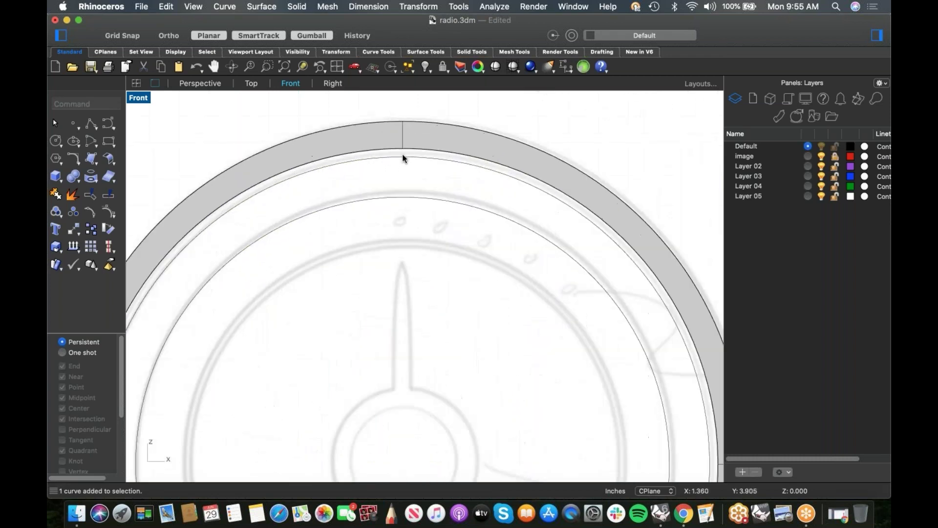
{"action": "left_click", "coordinate": [401, 157]}
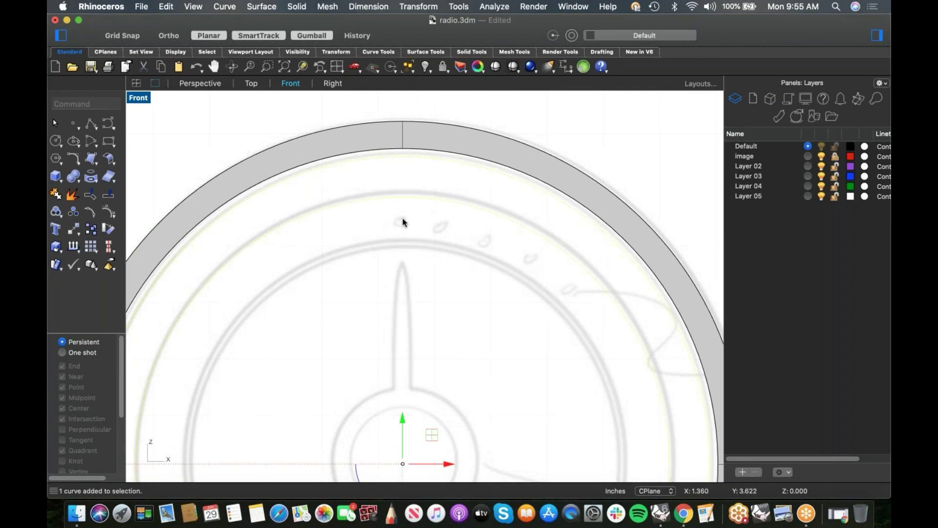
{"action": "middle_click", "coordinate": [403, 221]}
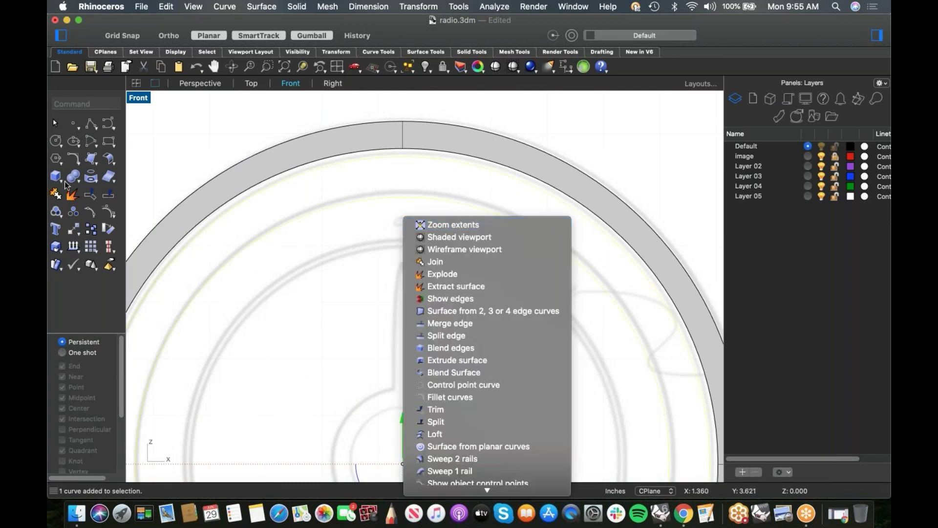
{"action": "left_click", "coordinate": [96, 165]}
{"action": "left_click", "coordinate": [96, 163]}
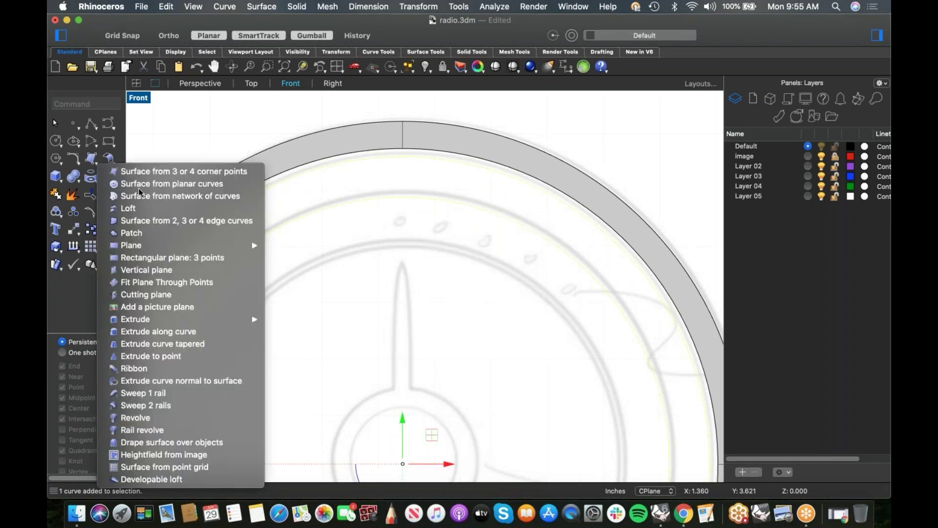
{"action": "left_click", "coordinate": [190, 214]}
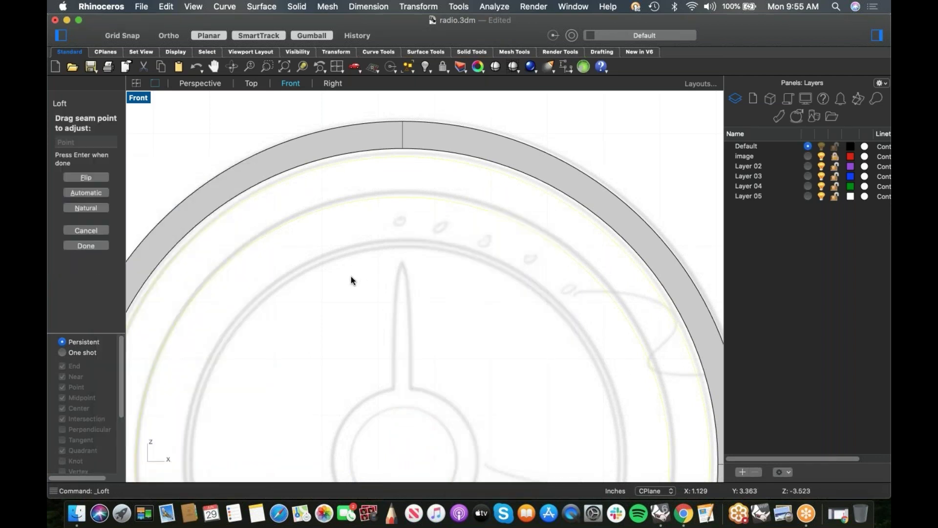
{"action": "key", "text": "Return"}
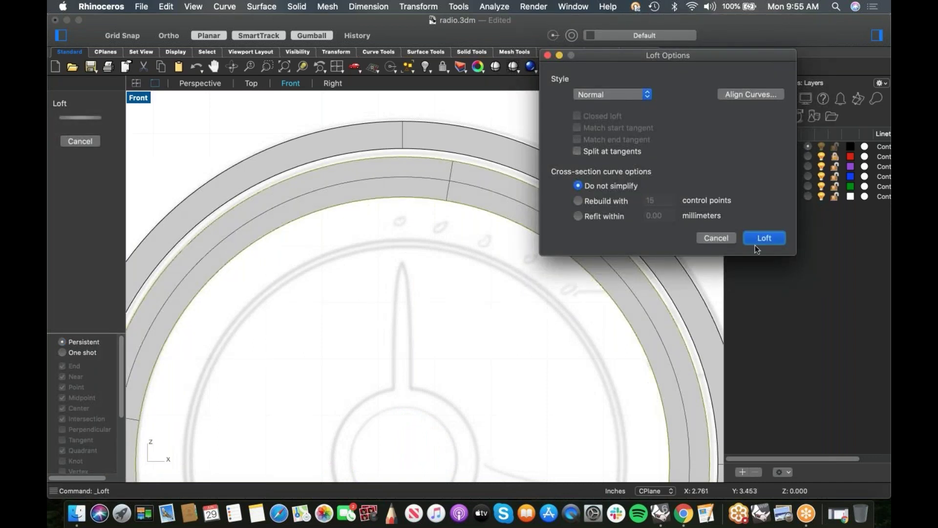
{"action": "key", "text": "Return"}
{"action": "scroll", "coordinate": [426, 264], "scroll_direction": "down", "scroll_amount": 3}
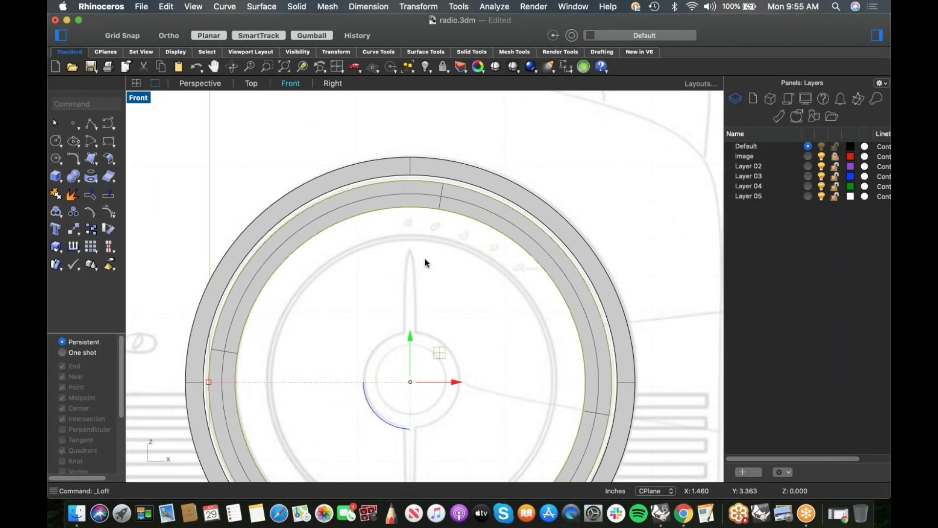
Step: In a perspective view, try to reshape the loft by moving its smaller circle forward along the Y axis
{"action": "key", "text": "ctrl+F4"}
{"action": "right_click_drag", "start_coordinate": [379, 292], "coordinate": [348, 304]}
{"action": "scroll", "coordinate": [332, 310], "scroll_direction": "up", "scroll_amount": 4}
{"action": "right_click_drag", "start_coordinate": [293, 275], "coordinate": [329, 308]}
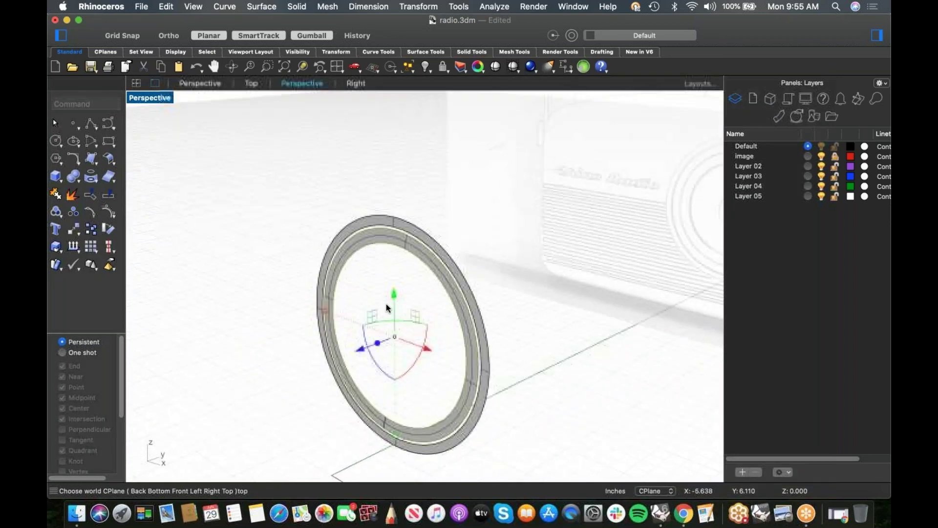
{"action": "left_click", "coordinate": [397, 277]}
{"action": "left_click", "coordinate": [386, 244]}
{"action": "left_click", "coordinate": [415, 272]}
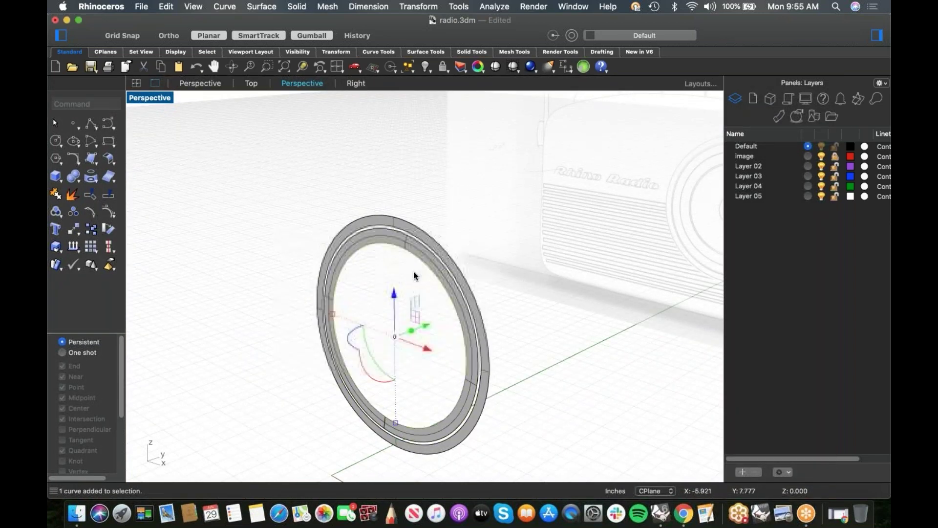
{"action": "left_click_drag", "start_coordinate": [409, 324], "coordinate": [389, 337]}
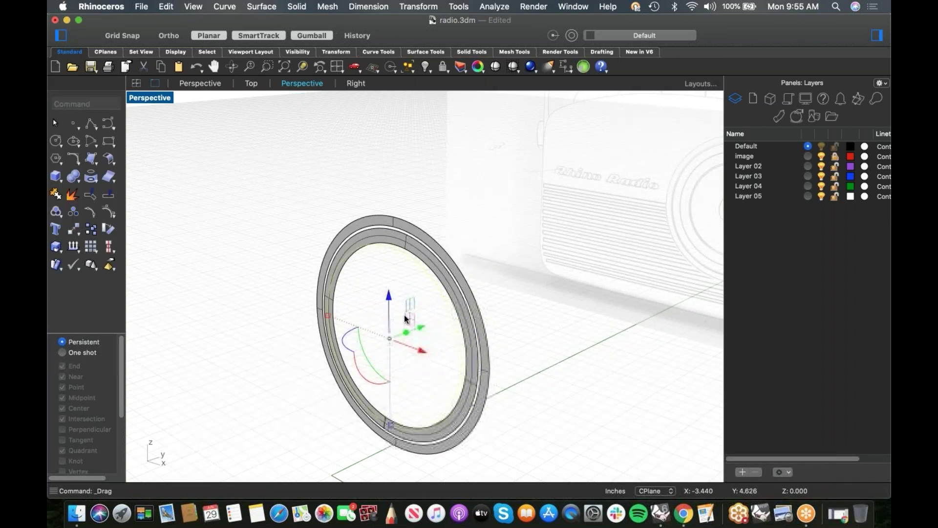
{"action": "left_click", "coordinate": [574, 310]}
{"action": "right_click_drag", "start_coordinate": [473, 298], "coordinate": [464, 307]}
{"action": "scroll", "coordinate": [406, 180], "scroll_direction": "up", "scroll_amount": 3}
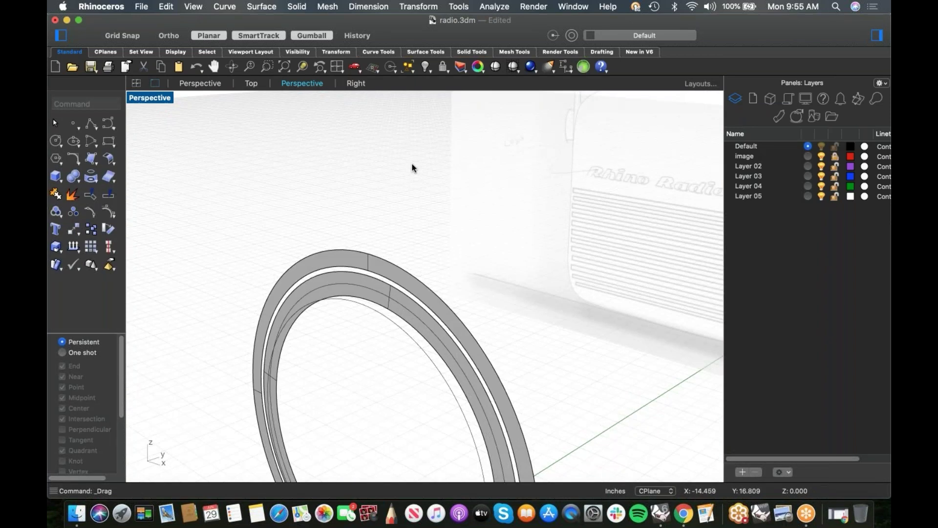
Step: Undo the circle's move and delete the loft between the two inner circles
{"action": "scroll", "coordinate": [398, 145], "scroll_direction": "down", "scroll_amount": 3}
{"action": "key", "text": "super+z"}
{"action": "left_click", "coordinate": [468, 192]}
{"action": "left_click", "coordinate": [408, 222]}
{"action": "key", "text": "Delete"}
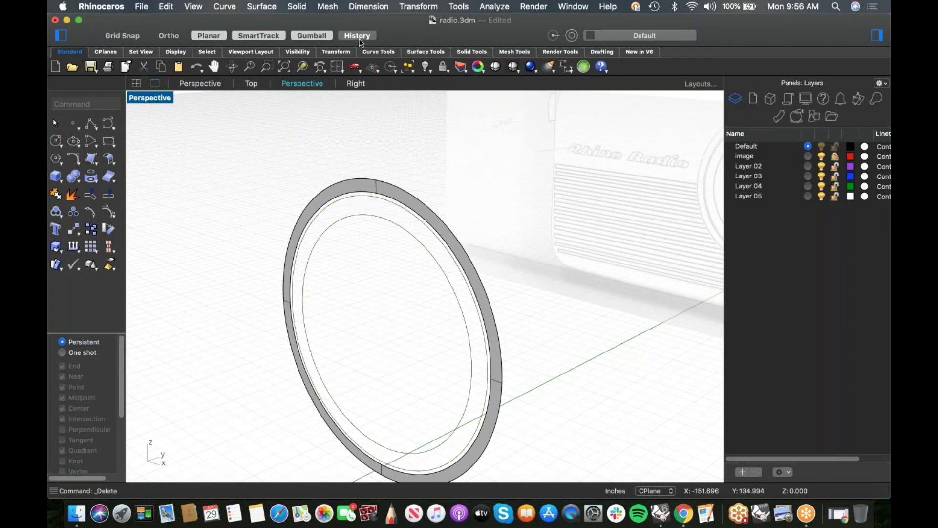
Step: Turn on history recording and loft the two inner dial circles into a ring surface again
{"action": "left_click", "coordinate": [97, 165]}
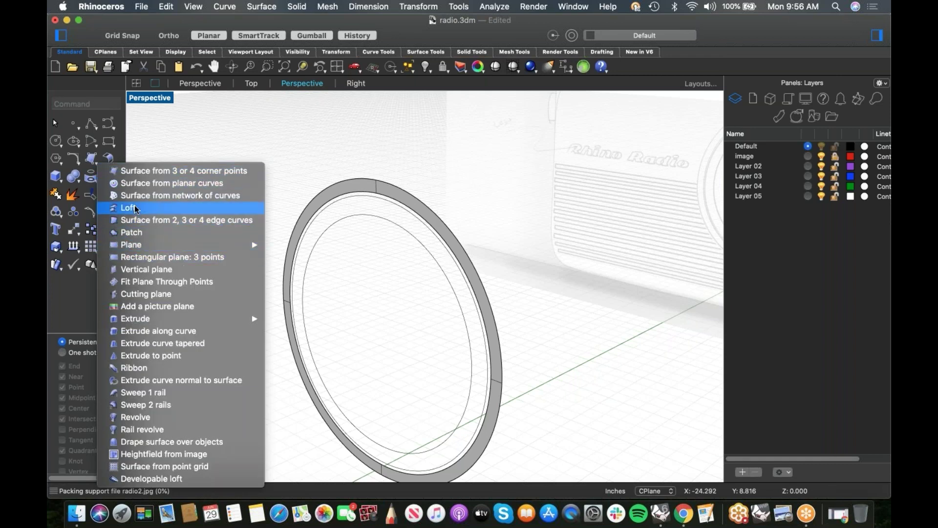
{"action": "left_click", "coordinate": [132, 208]}
{"action": "left_click", "coordinate": [392, 203]}
{"action": "left_click", "coordinate": [386, 226]}
{"action": "key", "text": "Return"}
{"action": "key", "text": "Return"}
{"action": "left_click", "coordinate": [765, 238]}
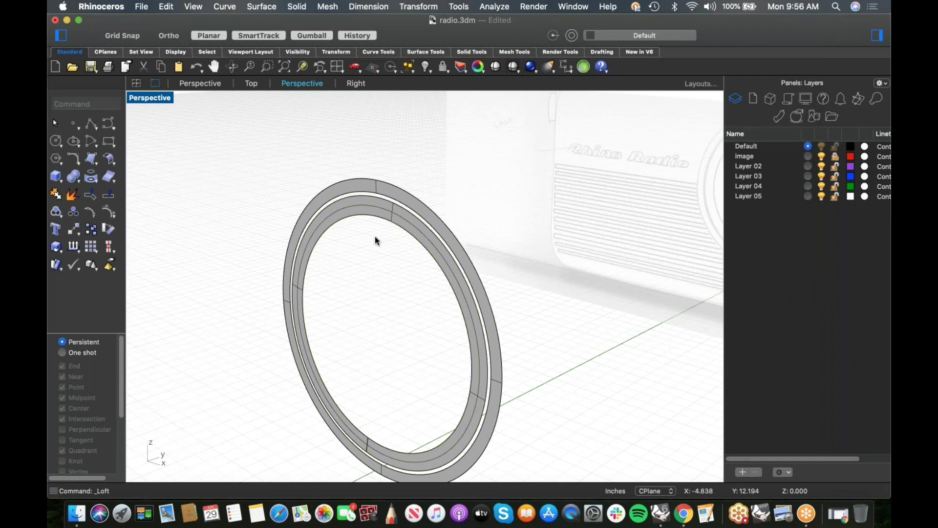
Step: Move the loft's smaller circle forward along the Y axis, away from the reference image, so the ring surface slopes
{"action": "scroll", "coordinate": [375, 224], "scroll_direction": "up", "scroll_amount": 2}
{"action": "left_click", "coordinate": [378, 220]}
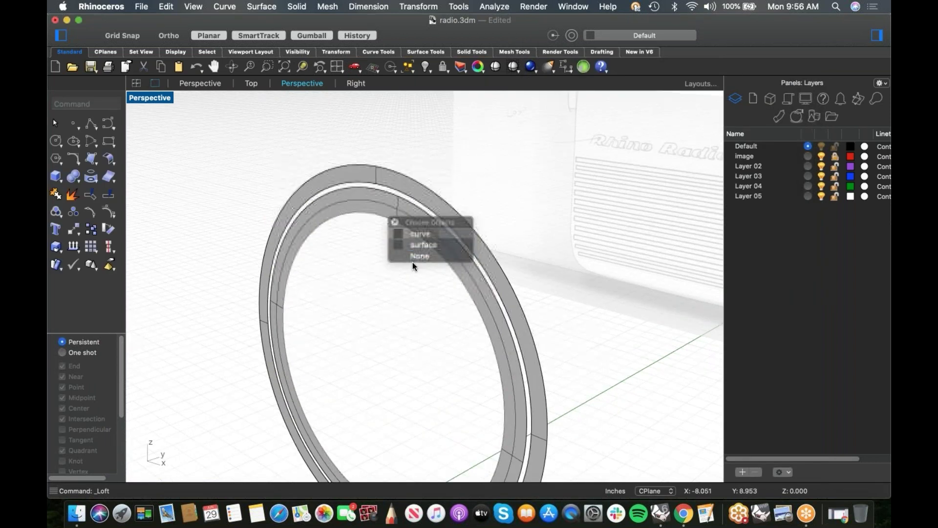
{"action": "left_click", "coordinate": [415, 232]}
{"action": "left_click_drag", "start_coordinate": [415, 359], "coordinate": [380, 362]}
{"action": "left_click", "coordinate": [507, 246]}
{"action": "right_click_drag", "start_coordinate": [487, 250], "coordinate": [444, 230], "text": "shift"}
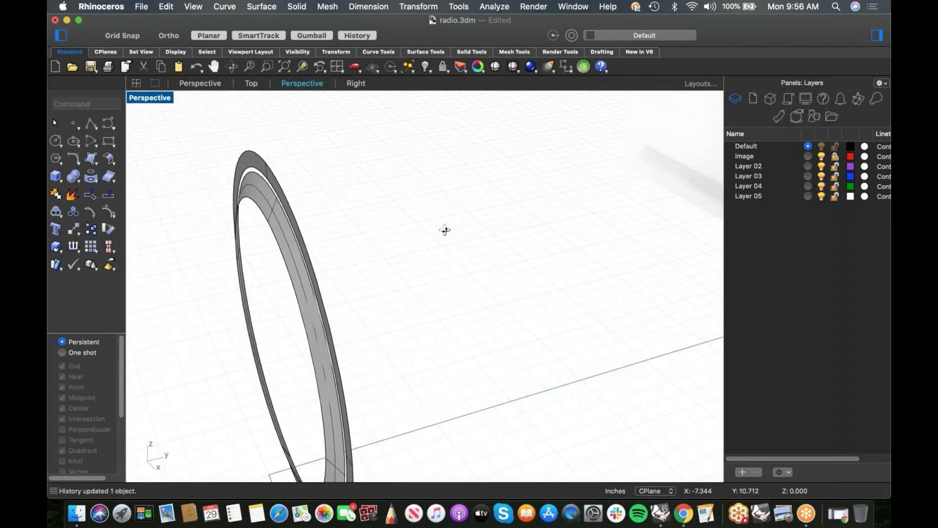
{"action": "scroll", "coordinate": [311, 189], "scroll_direction": "up", "scroll_amount": 5}
{"action": "left_click", "coordinate": [318, 195]}
{"action": "left_click", "coordinate": [381, 221]}
{"action": "left_click", "coordinate": [344, 209]}
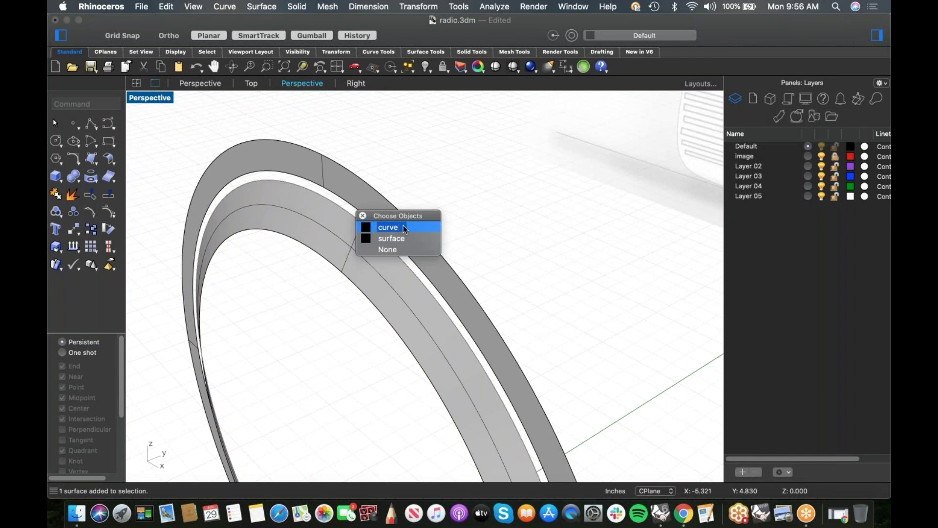
{"action": "left_click", "coordinate": [415, 197]}
{"action": "scroll", "coordinate": [354, 188], "scroll_direction": "up", "scroll_amount": 4}
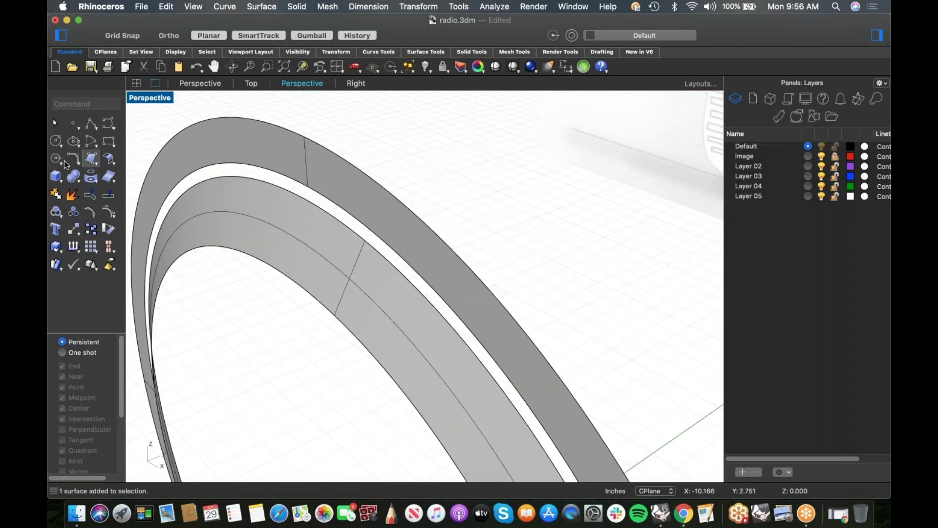
{"action": "left_click", "coordinate": [93, 164]}
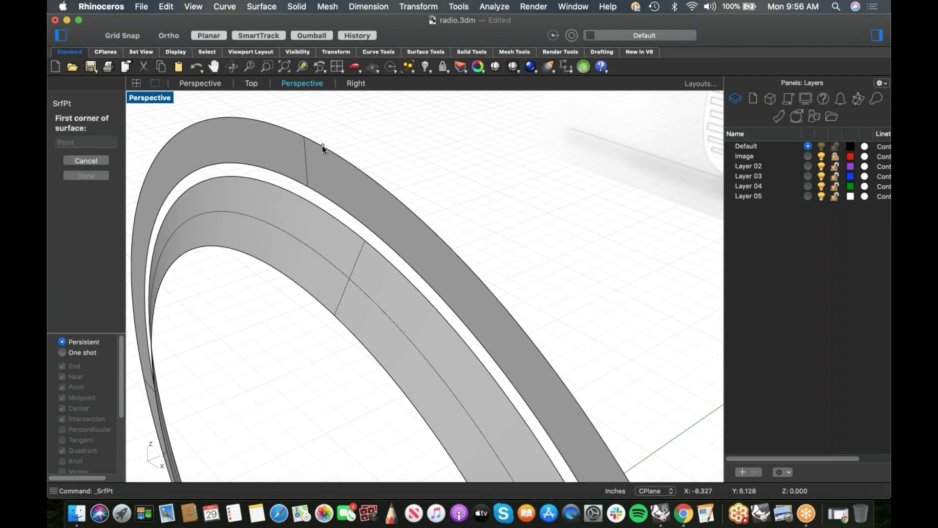
{"action": "key", "text": "Escape"}
Step: Fill the narrow gap between the outer ring and the sloped loft with a surface from planar curves
{"action": "left_click", "coordinate": [96, 164]}
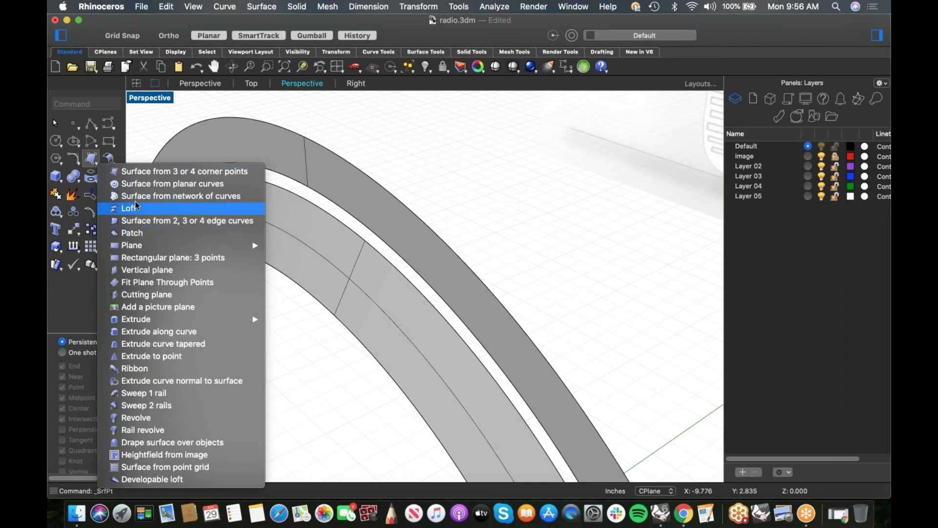
{"action": "left_click", "coordinate": [146, 184]}
{"action": "left_click", "coordinate": [287, 189]}
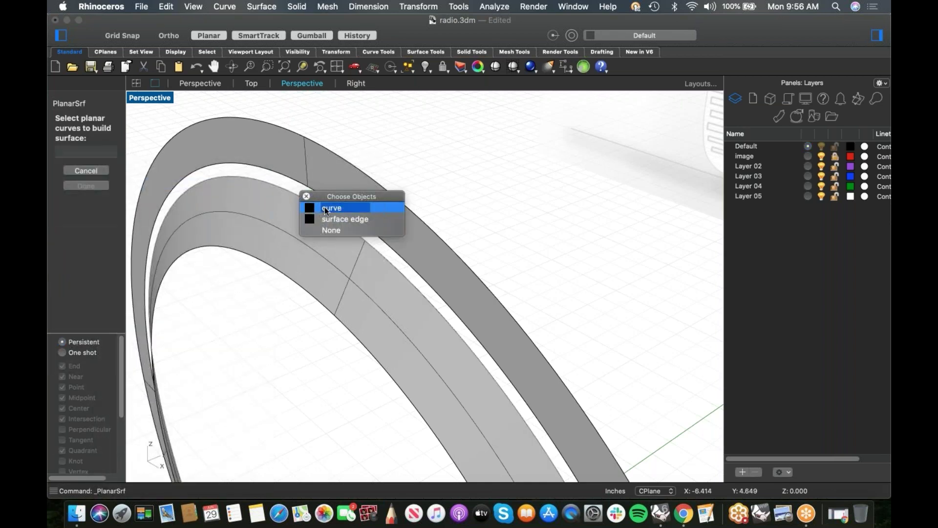
{"action": "left_click", "coordinate": [324, 207]}
{"action": "left_click", "coordinate": [305, 191]}
{"action": "left_click", "coordinate": [334, 201]}
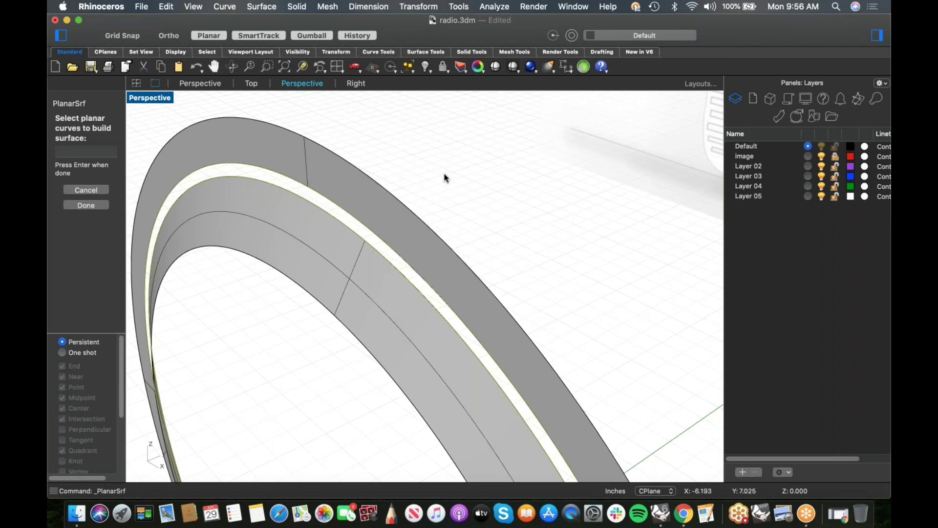
{"action": "key", "text": "Return"}
Step: Extrude the narrow planar gap ring a short distance along the Y axis
{"action": "left_click", "coordinate": [328, 208]}
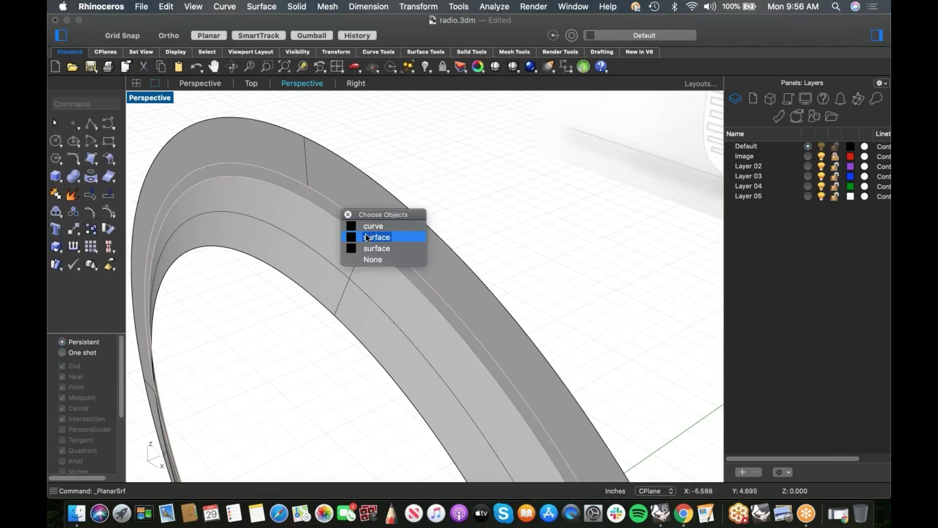
{"action": "left_click", "coordinate": [367, 234]}
{"action": "scroll", "coordinate": [361, 233], "scroll_direction": "down", "scroll_amount": 5}
{"action": "mouse_move", "coordinate": [358, 362]}
{"action": "left_mouse_down"}
{"action": "mouse_move", "coordinate": [367, 356]}
{"action": "mouse_move", "coordinate": [340, 364]}
{"action": "left_mouse_up"}
{"action": "left_click", "coordinate": [557, 187]}
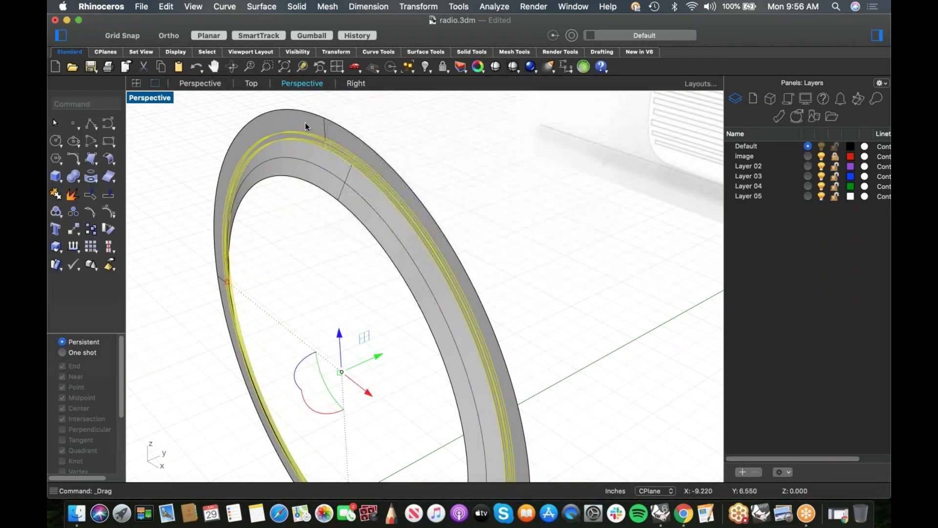
Step: Delete the flat ring surface covering the gap to open a groove between the outer ring and the sloped loft
{"action": "scroll", "coordinate": [342, 130], "scroll_direction": "up", "scroll_amount": 5}
{"action": "key", "text": "Escape"}
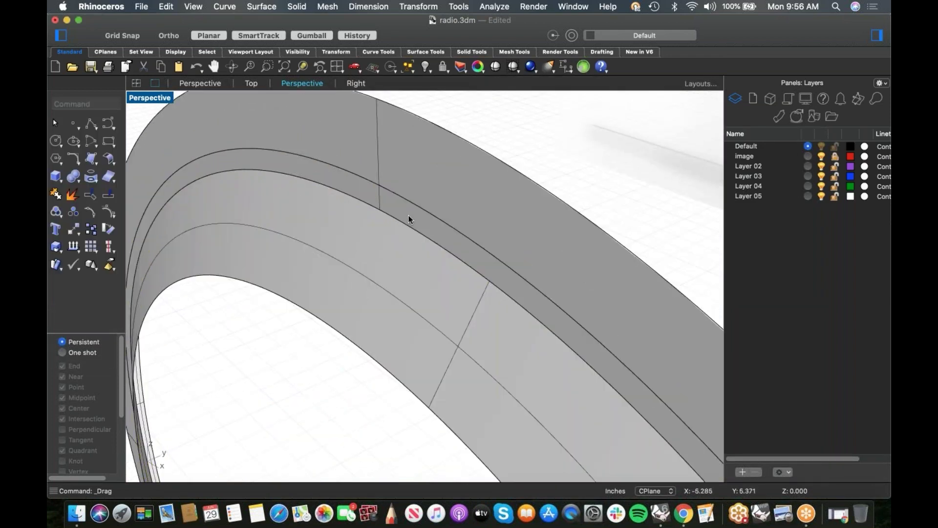
{"action": "left_click", "coordinate": [409, 216]}
{"action": "key", "text": "Delete"}
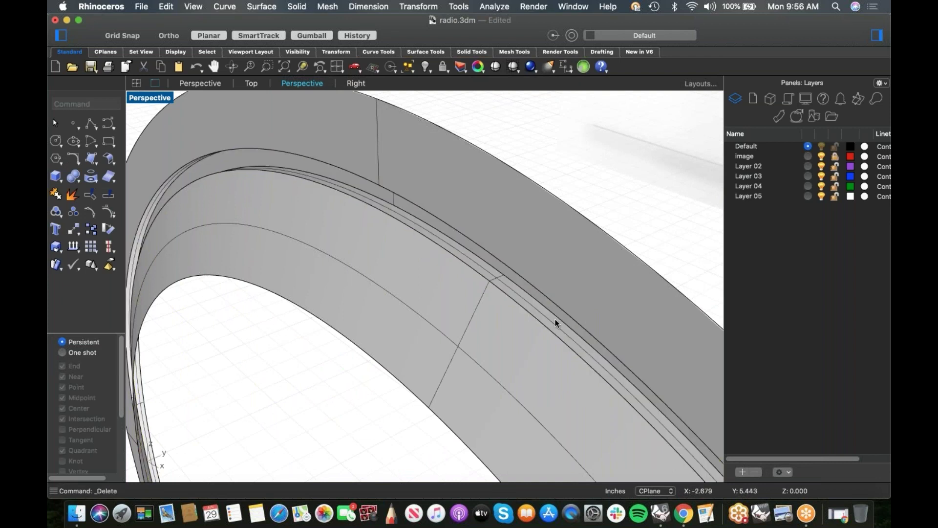
{"action": "scroll", "coordinate": [585, 315], "scroll_direction": "down", "scroll_amount": 5}
{"action": "right_click_drag", "start_coordinate": [499, 335], "coordinate": [334, 301], "text": "shift"}
{"action": "scroll", "coordinate": [429, 317], "scroll_direction": "down", "scroll_amount": 4}
{"action": "mouse_move", "coordinate": [391, 306]}
{"action": "right_mouse_down"}
{"action": "mouse_move", "coordinate": [358, 325]}
{"action": "mouse_move", "coordinate": [380, 318]}
{"action": "right_mouse_up"}
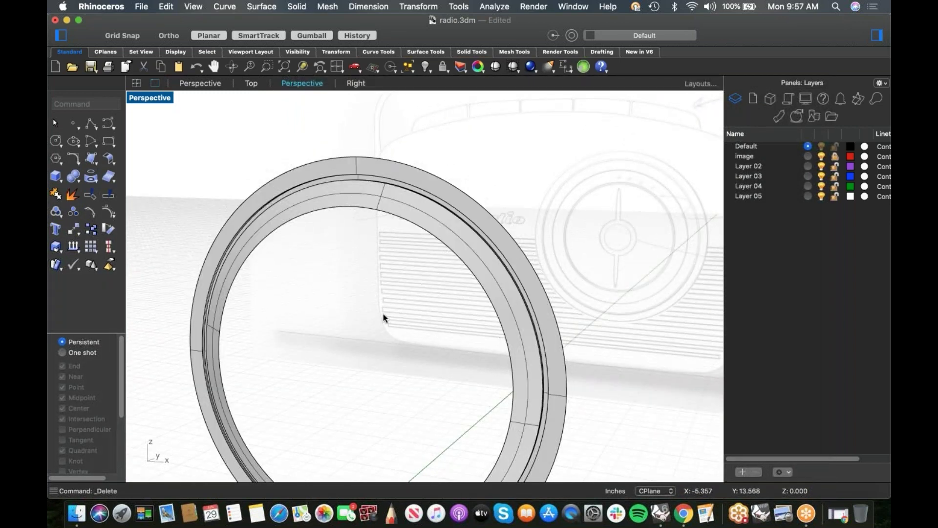
{"action": "right_click_drag", "start_coordinate": [380, 276], "coordinate": [362, 281]}
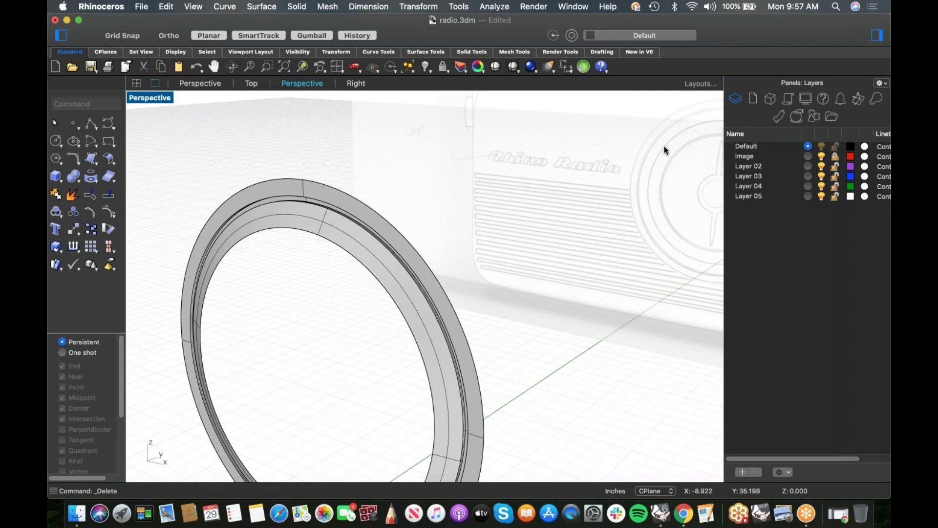
Step: Extrude the sloped ring's inner circle back along the Y axis toward the reference image to form an inner wall
{"action": "left_click", "coordinate": [304, 236]}
{"action": "left_click", "coordinate": [341, 251]}
{"action": "left_click_drag", "start_coordinate": [320, 377], "coordinate": [330, 373]}
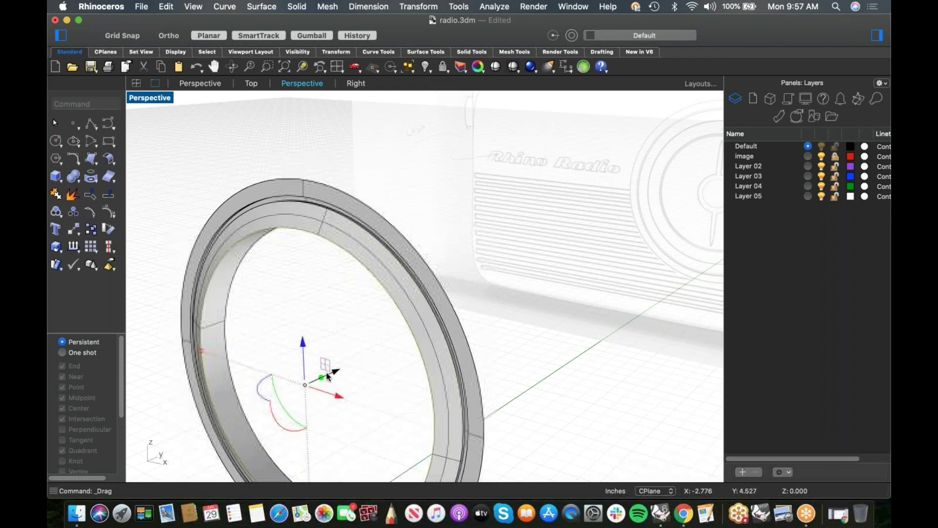
{"action": "left_click", "coordinate": [269, 319]}
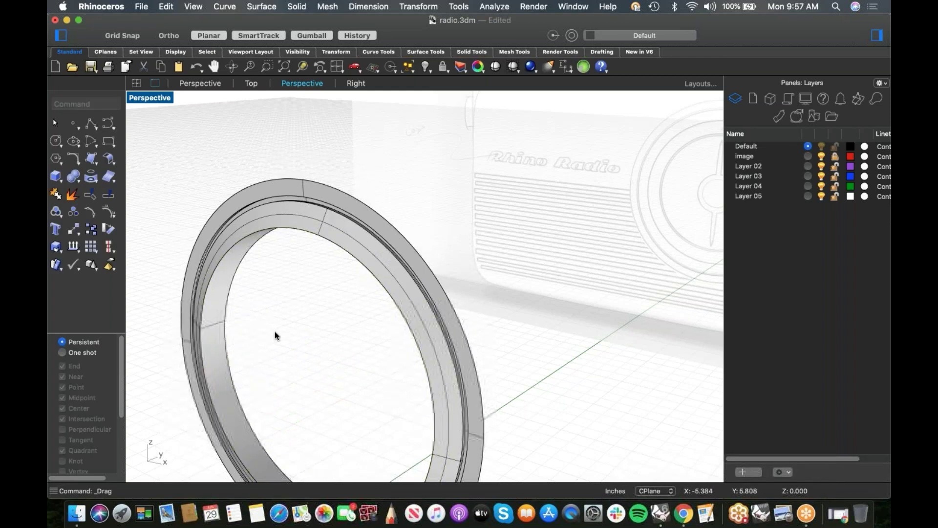
Step: Move the inner wall's back edge forward along the Y axis to leave only a shallow wall
{"action": "left_click", "coordinate": [225, 342]}
{"action": "left_click_drag", "start_coordinate": [355, 363], "coordinate": [313, 379]}
{"action": "left_click", "coordinate": [561, 187]}
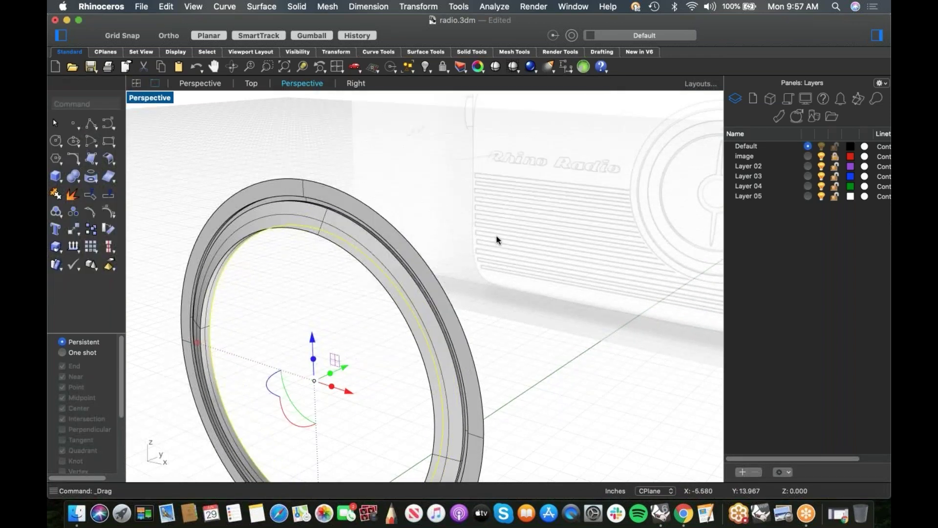
{"action": "left_click", "coordinate": [501, 242]}
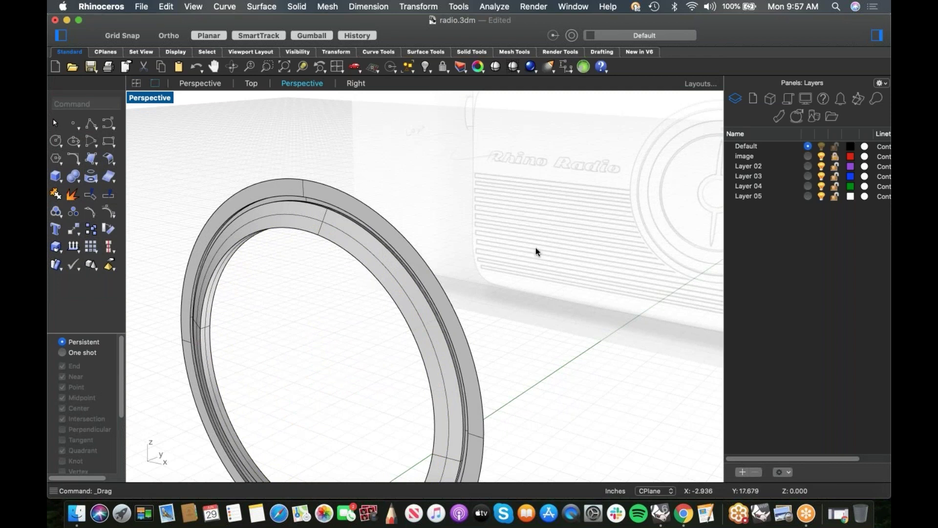
Step: Create a slightly smaller circle inside the shallow wall by scaling a copy of the wall's back edge
{"action": "right_click_drag", "start_coordinate": [275, 287], "coordinate": [213, 277]}
{"action": "left_click", "coordinate": [213, 275], "text": "shift+super"}
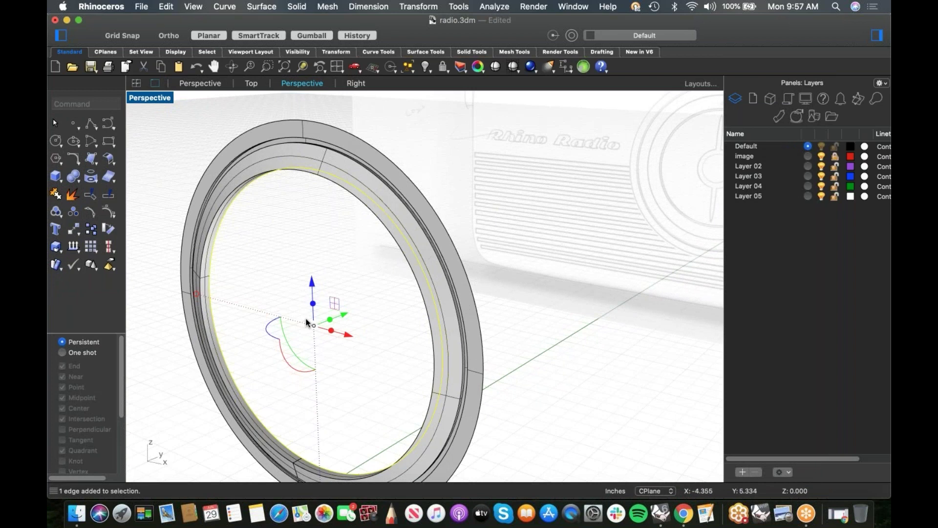
{"action": "left_click_drag", "start_coordinate": [195, 295], "coordinate": [198, 300]}
{"action": "left_click", "coordinate": [240, 283]}
{"action": "mouse_move", "coordinate": [240, 282]}
{"action": "right_mouse_down"}
{"action": "mouse_move", "coordinate": [257, 286]}
{"action": "mouse_move", "coordinate": [247, 289]}
{"action": "right_mouse_up"}
{"action": "scroll", "coordinate": [248, 289], "scroll_direction": "up", "scroll_amount": 7}
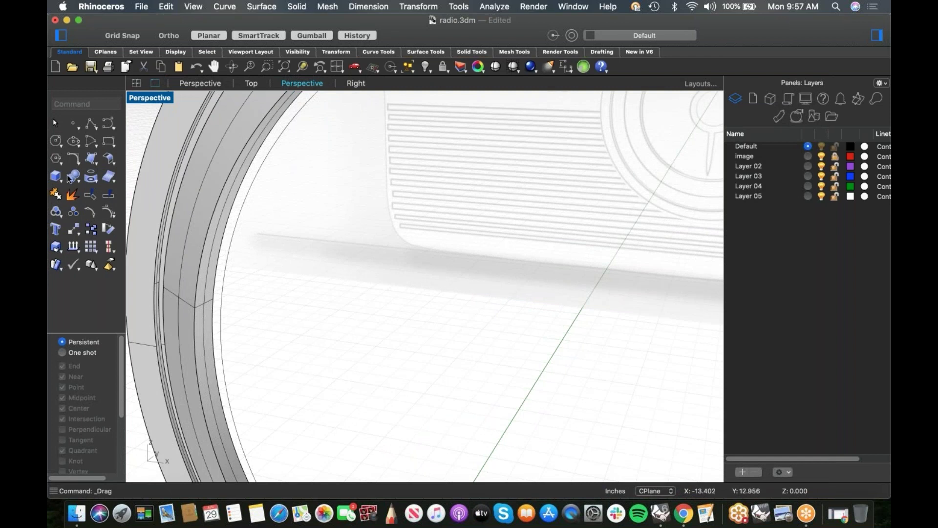
Step: Fill the gap between the shallow wall's back edge and the slightly smaller circle with a planar surface
{"action": "left_click", "coordinate": [97, 167]}
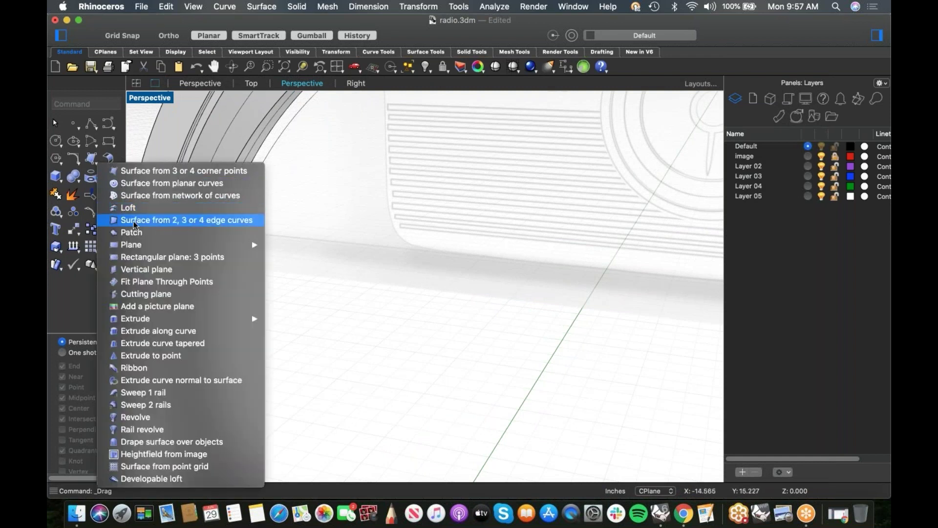
{"action": "left_click", "coordinate": [134, 188]}
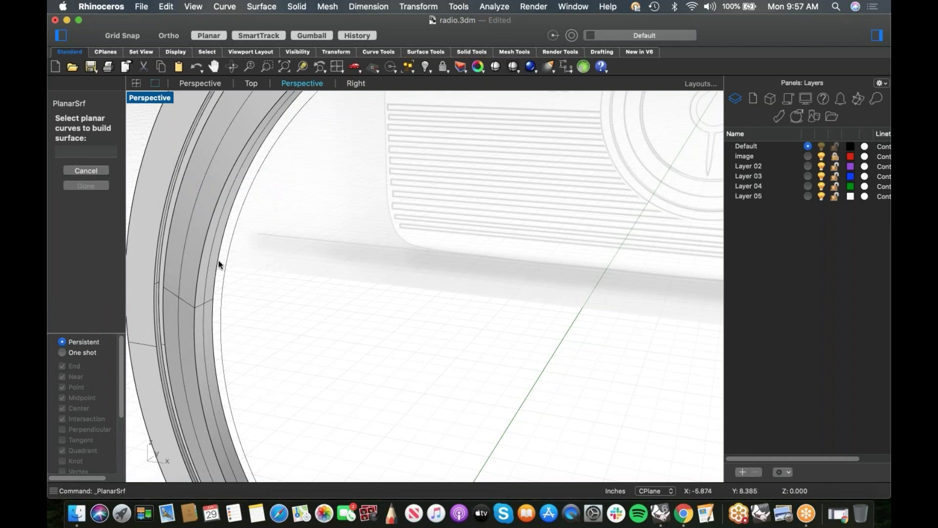
{"action": "left_click", "coordinate": [218, 264]}
{"action": "key", "text": "Return"}
{"action": "scroll", "coordinate": [249, 271], "scroll_direction": "down", "scroll_amount": 5}
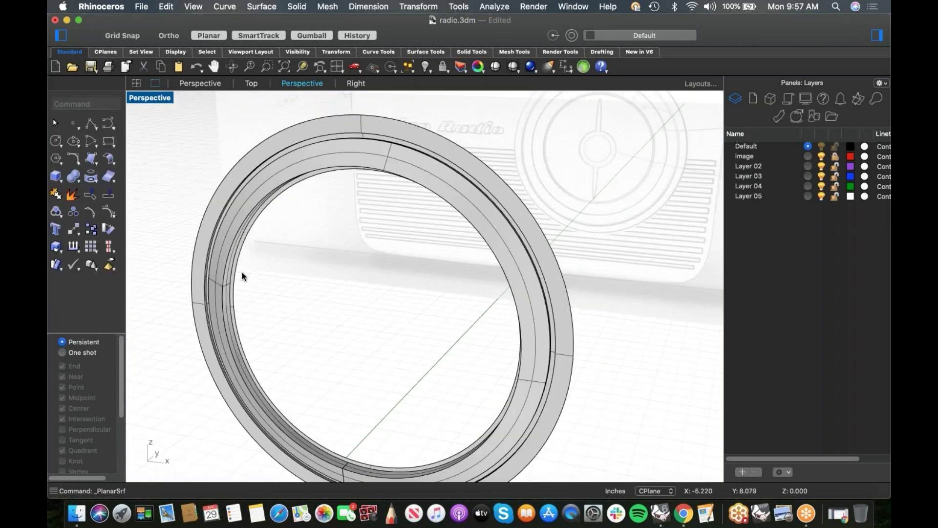
Step: Copy the flat ring's inner circle and scale the copy down in the Front view to match the sketch's dial face circle
{"action": "left_click", "coordinate": [243, 283]}
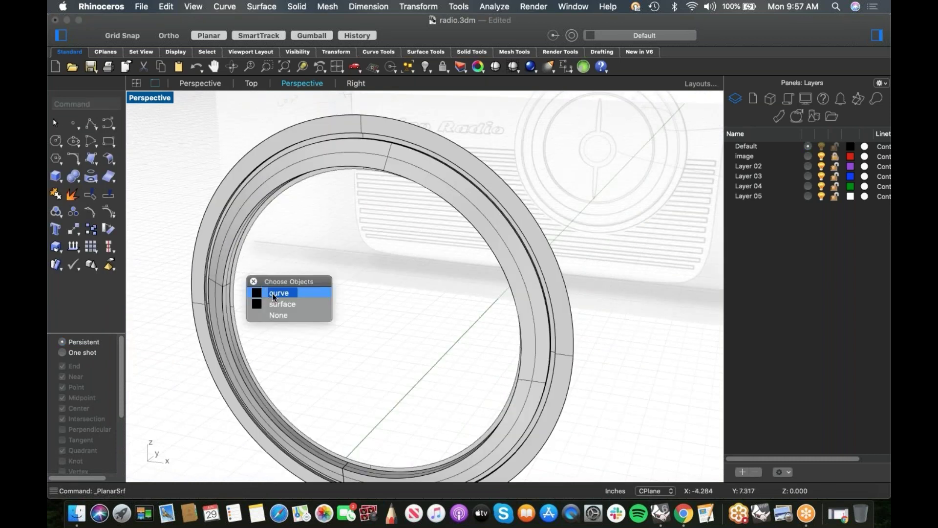
{"action": "left_click", "coordinate": [274, 293]}
{"action": "right_click_drag", "start_coordinate": [295, 298], "coordinate": [285, 299]}
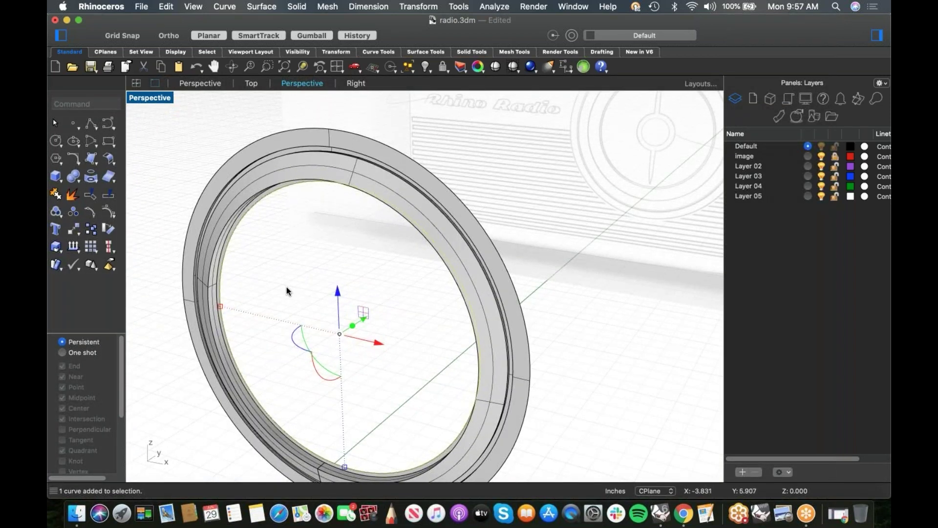
{"action": "key", "text": "super+v"}
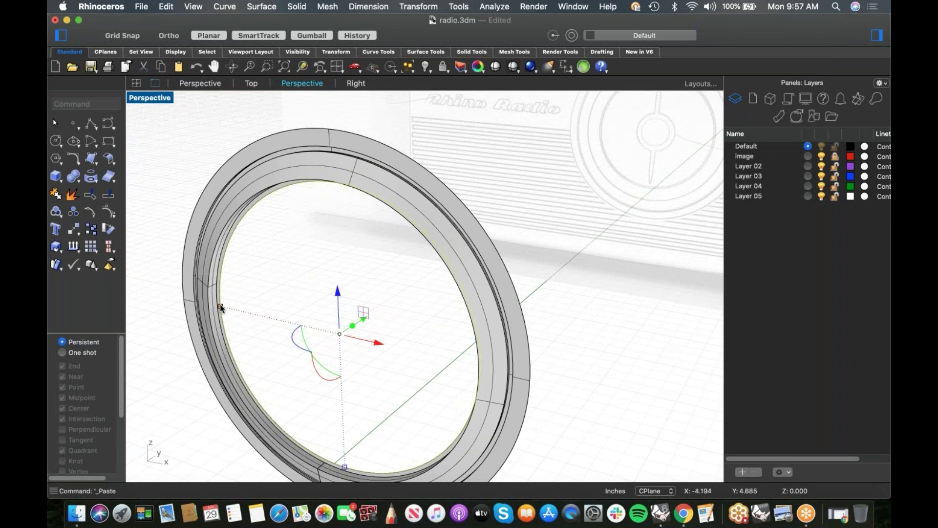
{"action": "left_click_drag", "start_coordinate": [227, 308], "coordinate": [239, 312]}
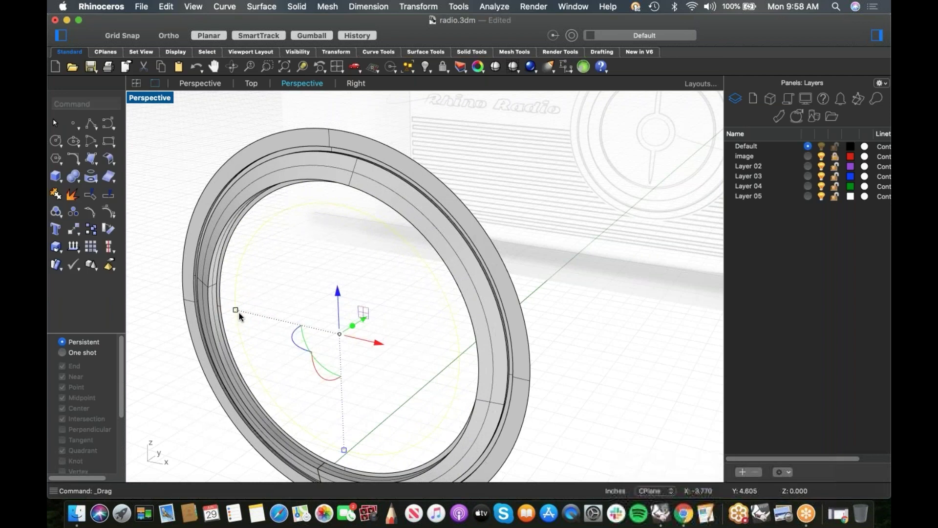
{"action": "key", "text": "ctrl+F2"}
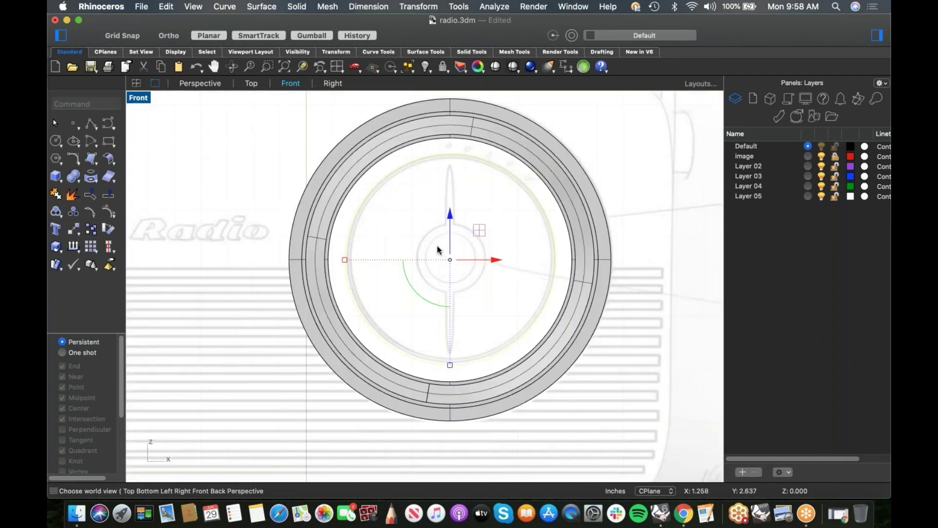
{"action": "scroll", "coordinate": [438, 250], "scroll_direction": "up", "scroll_amount": 3}
{"action": "left_click_drag", "start_coordinate": [275, 292], "coordinate": [280, 293]}
{"action": "key", "text": "Return"}
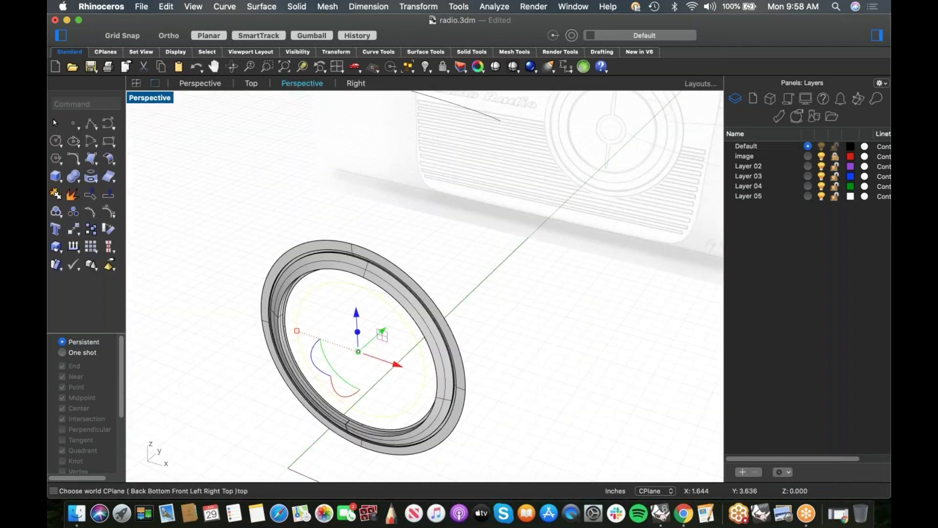
Step: Move the scaled dial face circle forward along the Y axis, away from the reference image
{"action": "scroll", "coordinate": [334, 327], "scroll_direction": "up", "scroll_amount": 4}
{"action": "right_click_drag", "start_coordinate": [329, 341], "coordinate": [337, 329]}
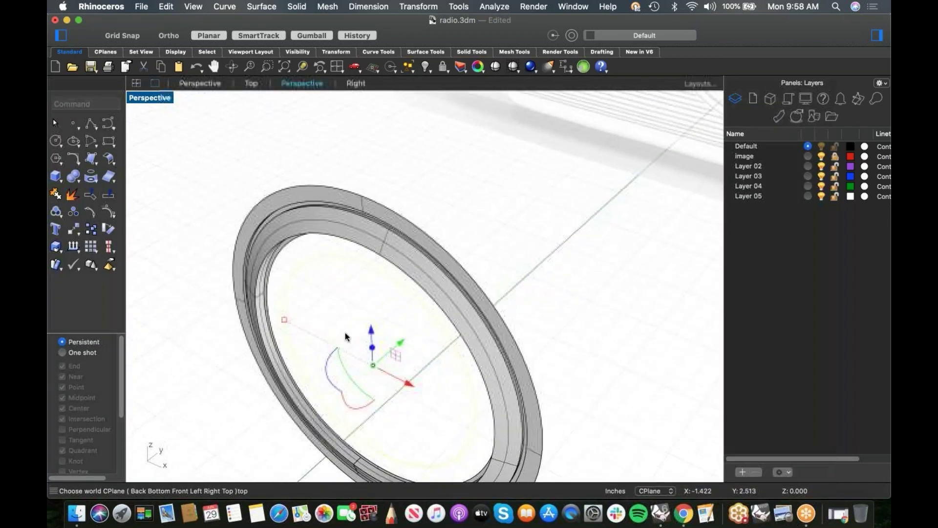
{"action": "left_click_drag", "start_coordinate": [399, 345], "coordinate": [362, 361]}
{"action": "left_click", "coordinate": [496, 257]}
{"action": "right_click", "coordinate": [262, 275]}
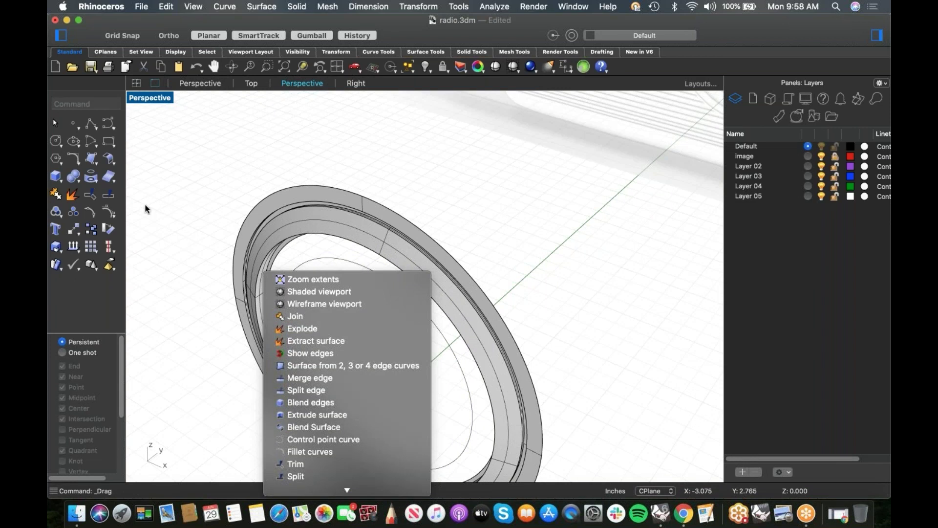
{"action": "key", "text": "Escape"}
Step: Loft a sloped surface between the flat ring's inner circle and the forward dial face circle with Normal style
{"action": "left_click", "coordinate": [95, 163]}
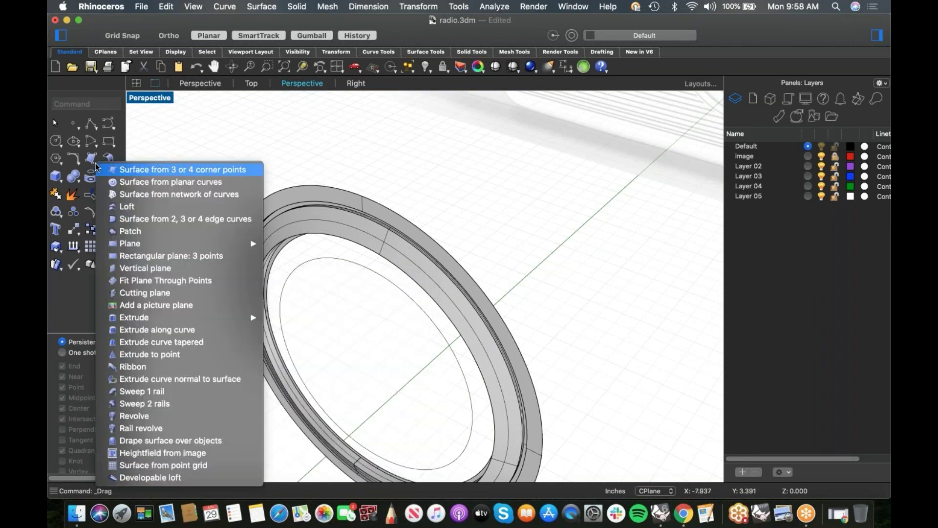
{"action": "left_click", "coordinate": [139, 209]}
{"action": "left_click", "coordinate": [274, 267]}
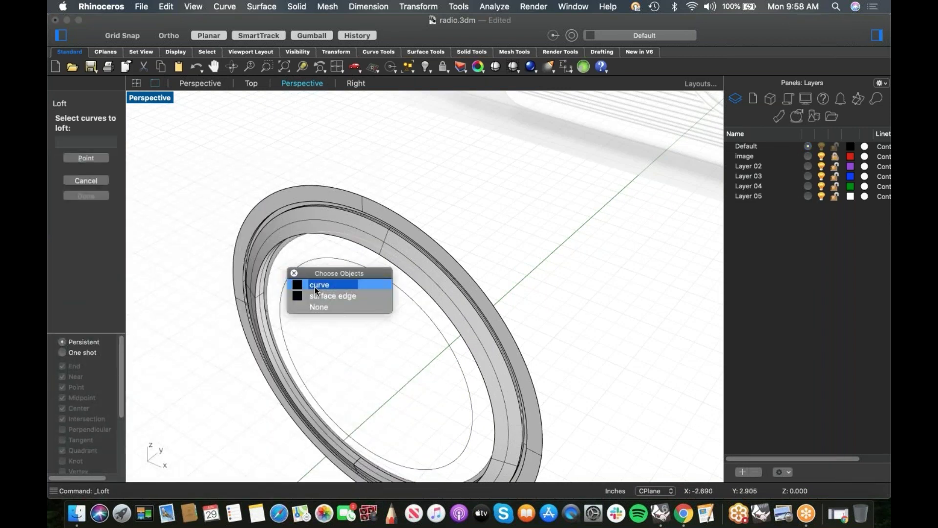
{"action": "left_click", "coordinate": [308, 287]}
{"action": "key", "text": "Return"}
{"action": "key", "text": "Return"}
{"action": "left_click", "coordinate": [347, 325]}
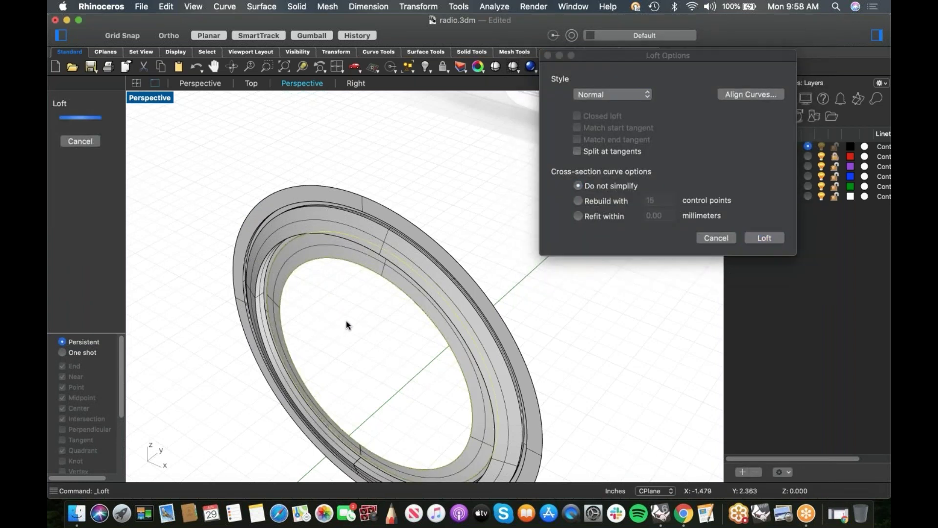
{"action": "left_click", "coordinate": [760, 237]}
{"action": "right_click_drag", "start_coordinate": [537, 242], "coordinate": [395, 271]}
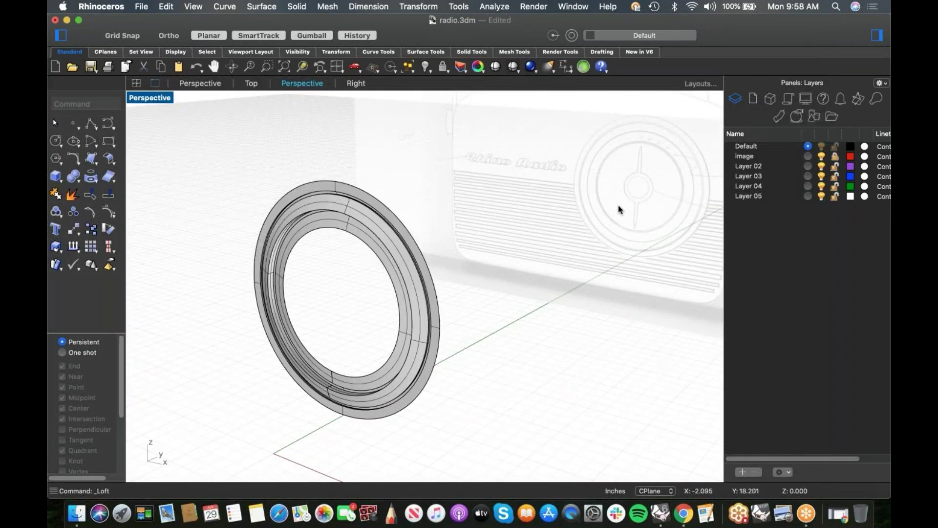
Step: Extrude the new sloped surface's inner circle back along the Y axis to form a short wall
{"action": "scroll", "coordinate": [625, 210], "scroll_direction": "up", "scroll_amount": 5}
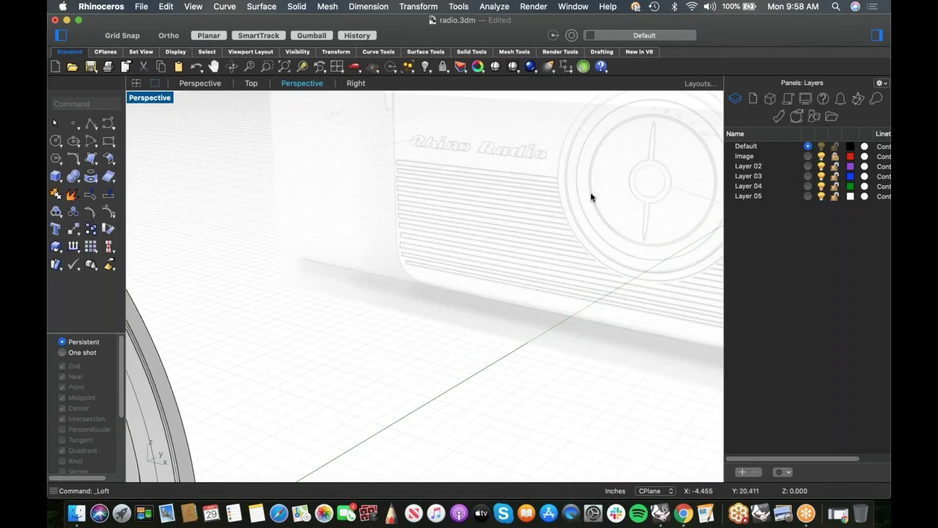
{"action": "scroll", "coordinate": [596, 193], "scroll_direction": "down", "scroll_amount": 3}
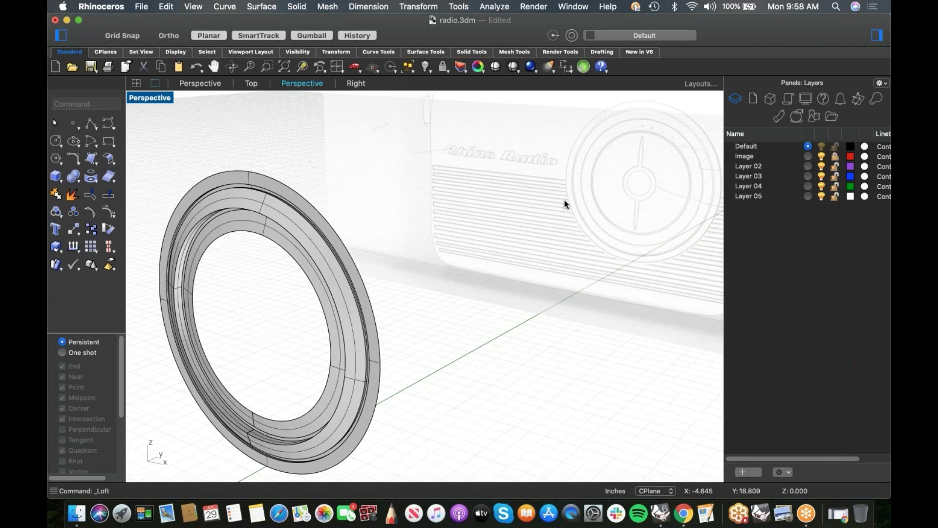
{"action": "scroll", "coordinate": [198, 287], "scroll_direction": "up", "scroll_amount": 3}
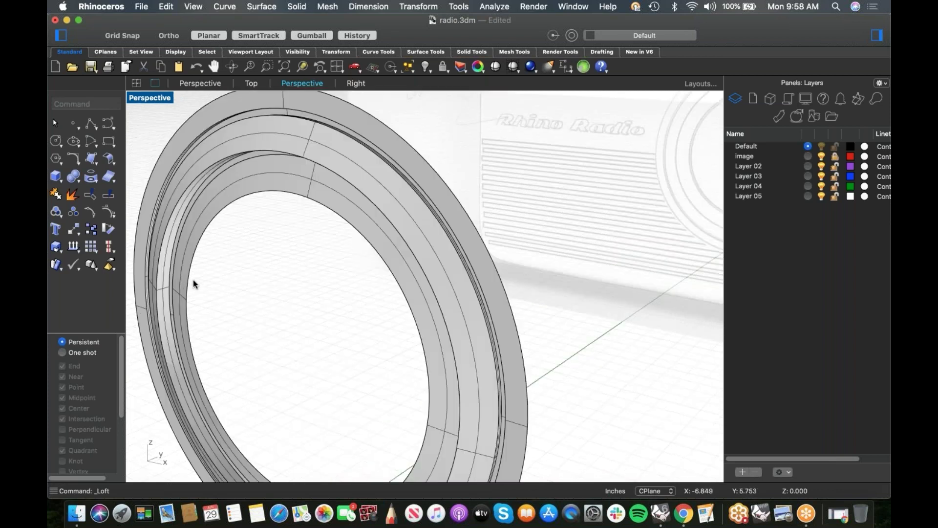
{"action": "left_click", "coordinate": [193, 280]}
{"action": "left_click", "coordinate": [231, 295]}
{"action": "mouse_move", "coordinate": [313, 361]}
{"action": "left_mouse_down"}
{"action": "mouse_move", "coordinate": [313, 348]}
{"action": "mouse_move", "coordinate": [303, 350]}
{"action": "left_mouse_up"}
{"action": "left_click", "coordinate": [228, 301]}
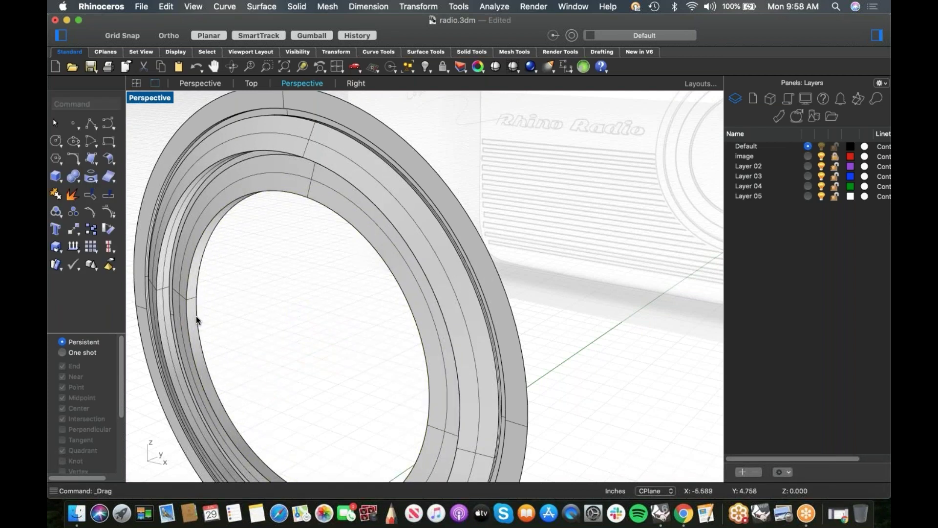
Step: Create a slightly smaller concentric circle from the short wall's back edge by scaling it inward
{"action": "left_click", "coordinate": [195, 316]}
{"action": "left_click", "coordinate": [224, 308]}
{"action": "left_click", "coordinate": [196, 310]}
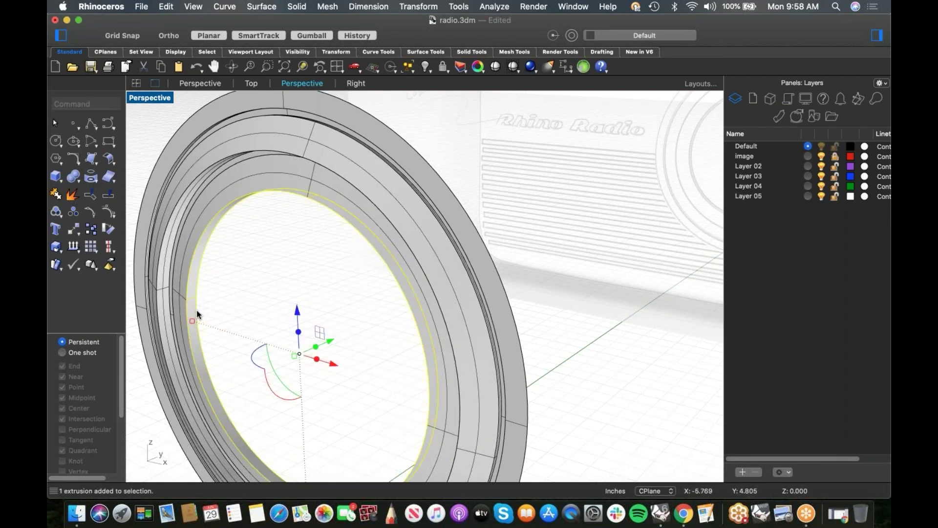
{"action": "key", "text": "Escape"}
{"action": "left_click", "coordinate": [197, 308], "text": "shift+super"}
{"action": "right_click_drag", "start_coordinate": [197, 308], "coordinate": [216, 325]}
{"action": "left_click_drag", "start_coordinate": [196, 333], "coordinate": [199, 335], "text": "shift"}
{"action": "left_click", "coordinate": [233, 314]}
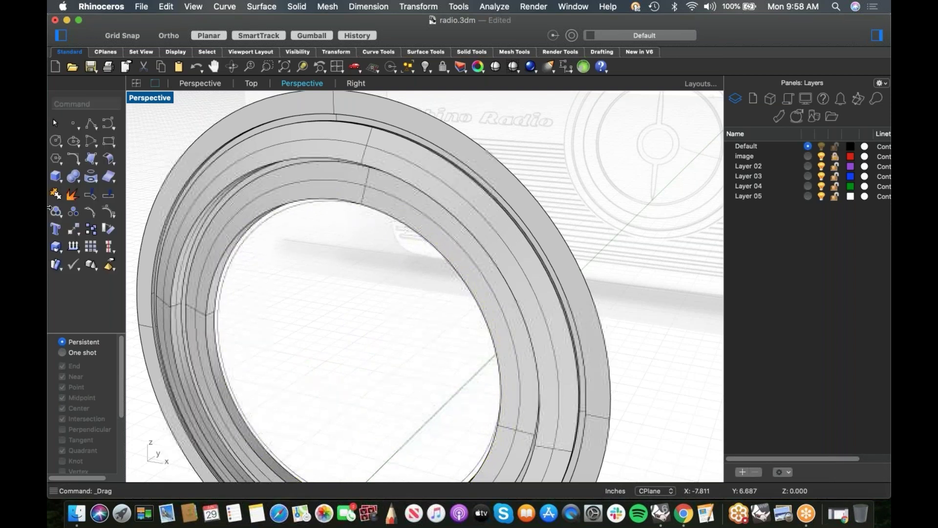
Step: Build a narrow planar ring between the short wall's back edge and the smaller concentric circle
{"action": "left_click", "coordinate": [96, 163]}
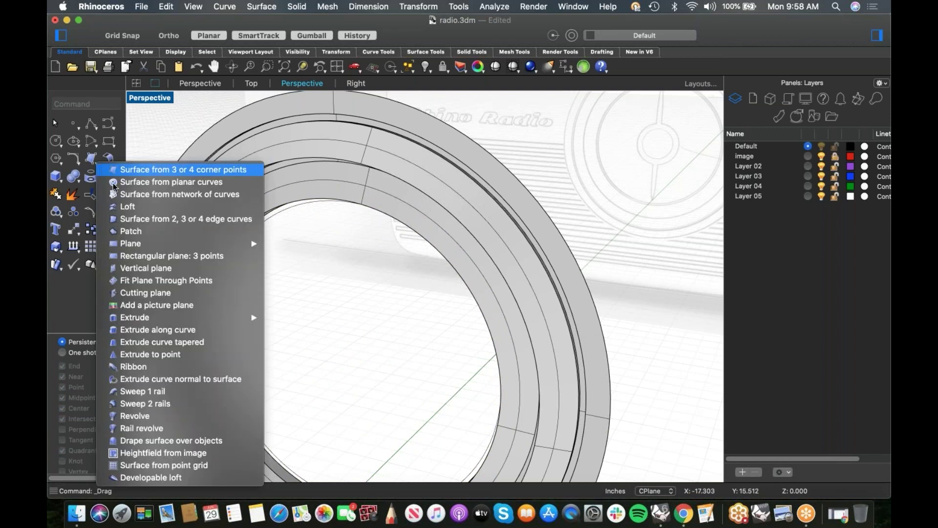
{"action": "left_click", "coordinate": [132, 184]}
{"action": "scroll", "coordinate": [199, 280], "scroll_direction": "up", "scroll_amount": 10}
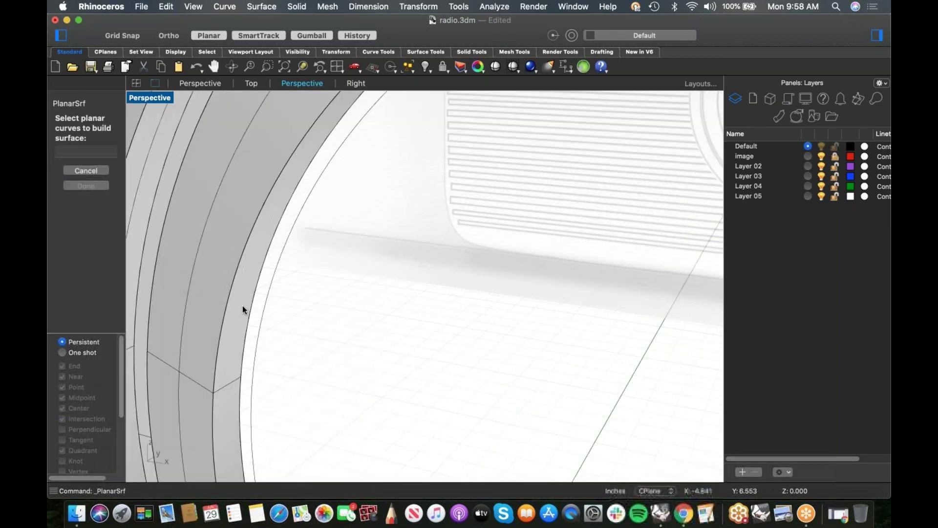
{"action": "left_click", "coordinate": [251, 309]}
{"action": "left_click", "coordinate": [261, 315]}
{"action": "right_click", "coordinate": [333, 321]}
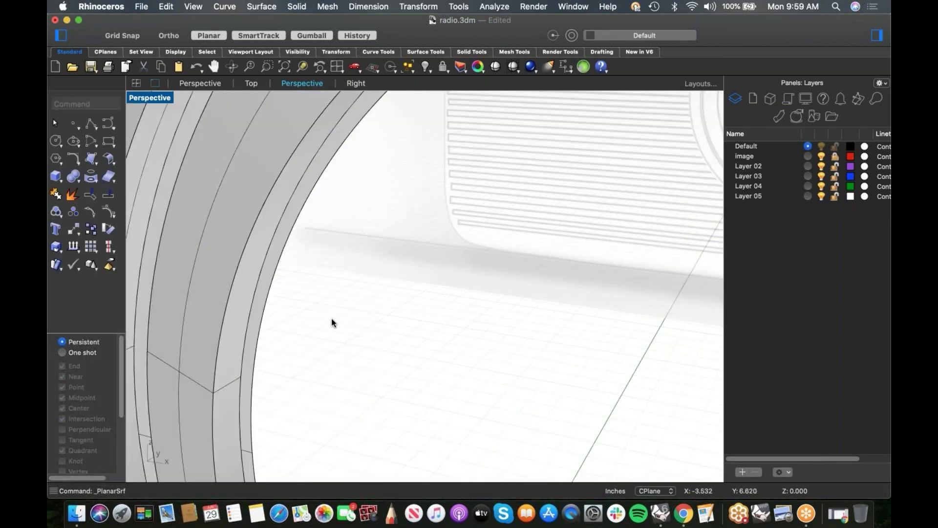
{"action": "right_click", "coordinate": [331, 321]}
{"action": "left_click", "coordinate": [312, 324]}
Step: Copy the narrow ring's inner circle in place and scale the copy down uniformly
{"action": "scroll", "coordinate": [294, 315], "scroll_direction": "down", "scroll_amount": 5}
{"action": "scroll", "coordinate": [270, 307], "scroll_direction": "up", "scroll_amount": 3}
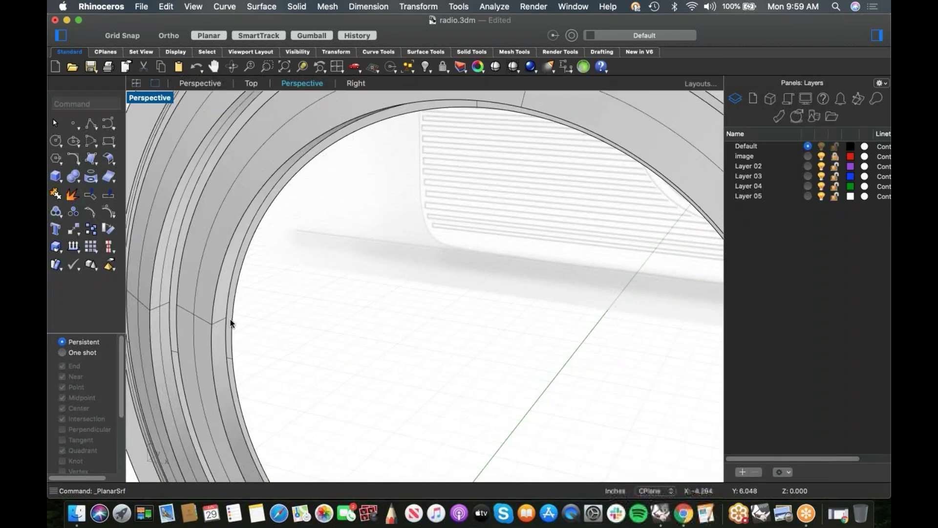
{"action": "left_click", "coordinate": [235, 317]}
{"action": "left_click", "coordinate": [267, 335]}
{"action": "scroll", "coordinate": [268, 331], "scroll_direction": "down", "scroll_amount": 5}
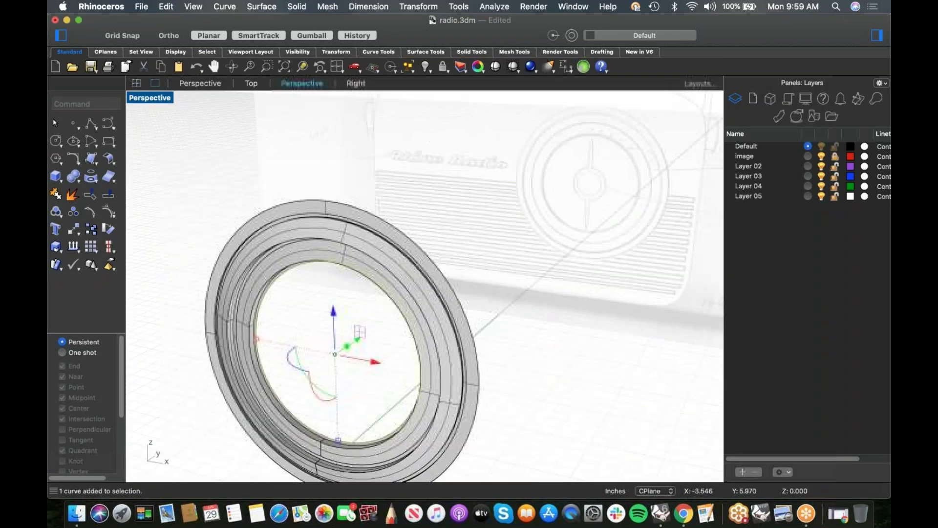
{"action": "key", "text": "super+c"}
{"action": "key", "text": "super+v"}
{"action": "left_click_drag", "start_coordinate": [243, 329], "coordinate": [255, 332], "text": "shift"}
Step: Move the innermost scaled circle forward along the Y axis
{"action": "right_click_drag", "start_coordinate": [271, 317], "coordinate": [295, 334]}
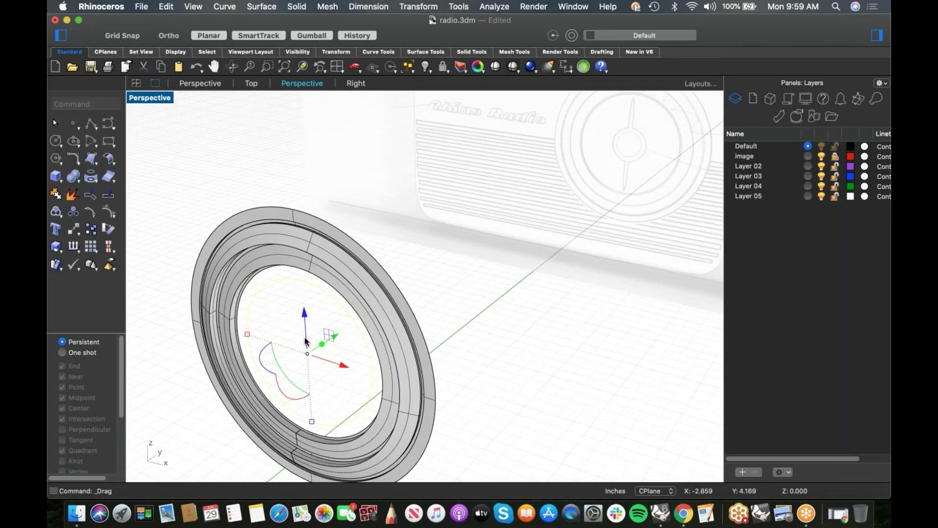
{"action": "left_click_drag", "start_coordinate": [335, 336], "coordinate": [299, 350]}
{"action": "left_click", "coordinate": [425, 290]}
{"action": "mouse_move", "coordinate": [262, 306]}
{"action": "right_mouse_down"}
{"action": "mouse_move", "coordinate": [282, 303]}
{"action": "mouse_move", "coordinate": [274, 300]}
{"action": "right_mouse_up"}
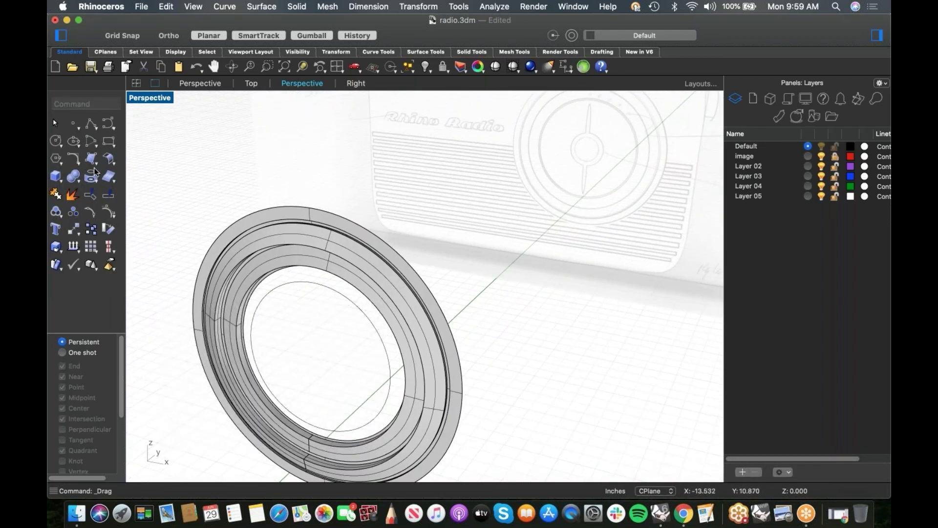
Step: Loft a Normal-style surface between the narrow ring's inner circle and the innermost forward circle
{"action": "left_click_drag", "start_coordinate": [96, 163], "coordinate": [120, 203]}
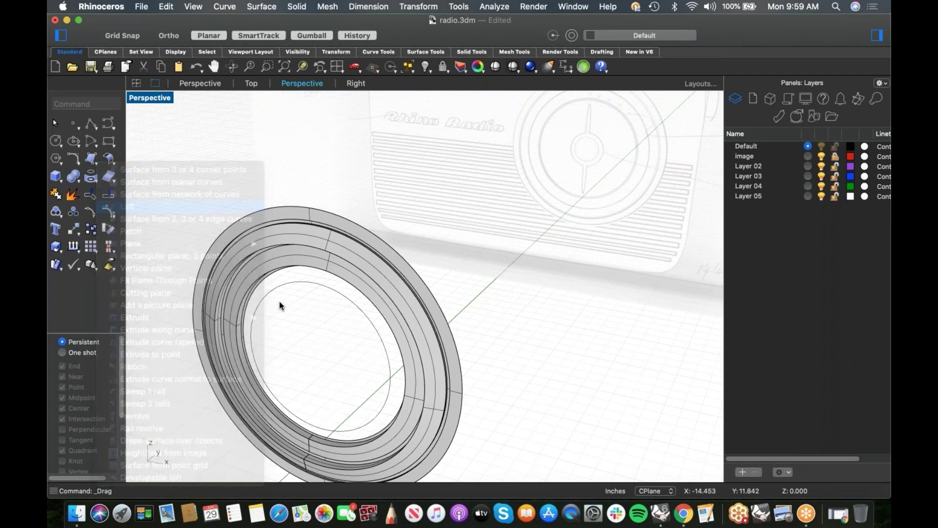
{"action": "left_click", "coordinate": [267, 278]}
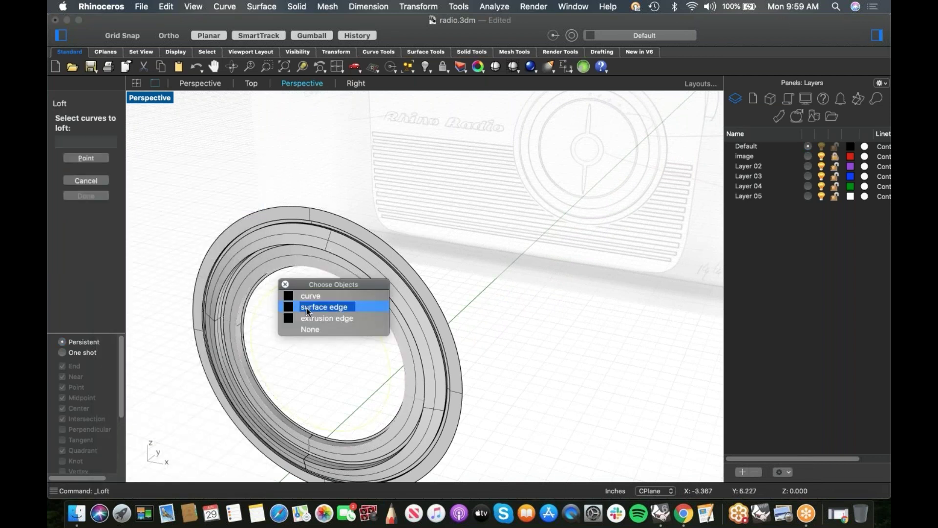
{"action": "left_click", "coordinate": [307, 329]}
{"action": "scroll", "coordinate": [266, 300], "scroll_direction": "up", "scroll_amount": 5}
{"action": "left_click", "coordinate": [241, 278]}
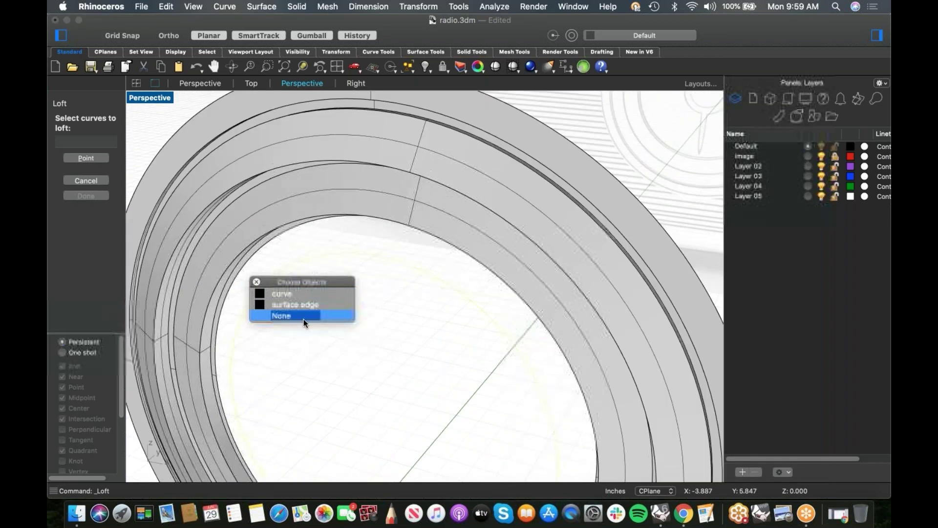
{"action": "left_click", "coordinate": [296, 293]}
{"action": "key", "text": "Return"}
{"action": "key", "text": "Return"}
{"action": "scroll", "coordinate": [307, 327], "scroll_direction": "down", "scroll_amount": 5}
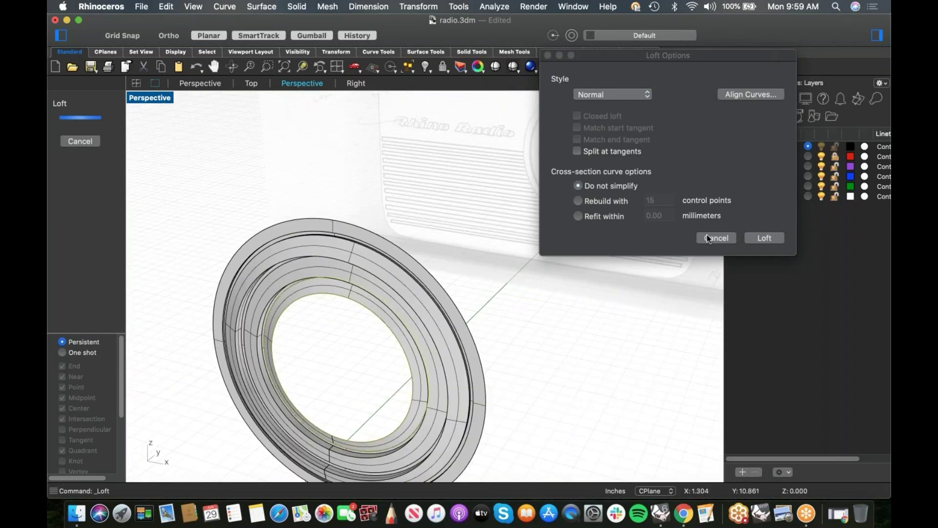
{"action": "left_click", "coordinate": [782, 242]}
Step: Cap the dial's central opening with a planar surface from the innermost circle
{"action": "scroll", "coordinate": [550, 278], "scroll_direction": "down", "scroll_amount": 5}
{"action": "scroll", "coordinate": [335, 304], "scroll_direction": "up", "scroll_amount": 5}
{"action": "scroll", "coordinate": [308, 291], "scroll_direction": "down", "scroll_amount": 4}
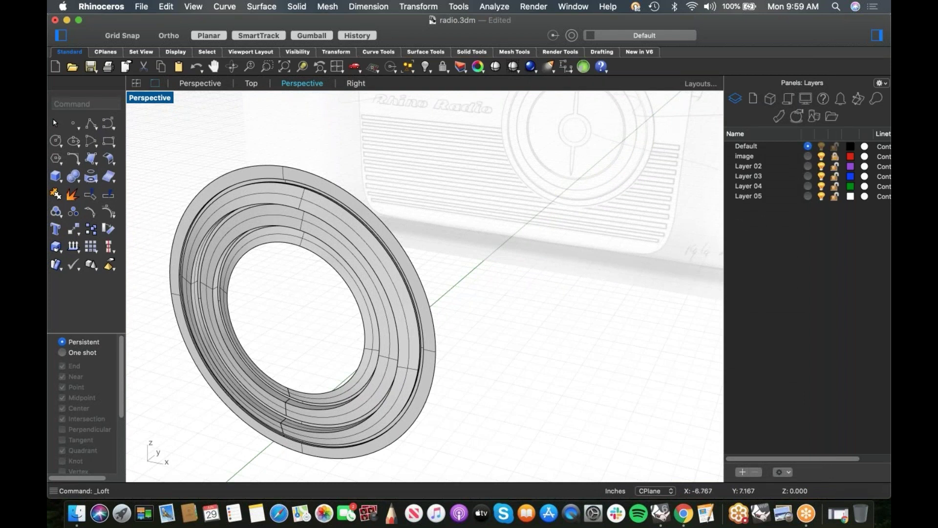
{"action": "left_click", "coordinate": [97, 163]}
{"action": "left_click", "coordinate": [173, 180]}
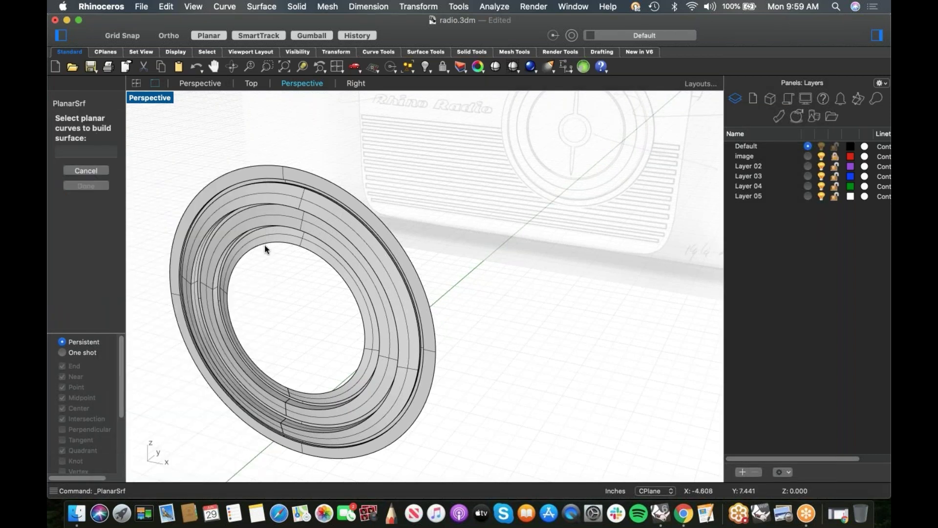
{"action": "left_click", "coordinate": [269, 246]}
{"action": "left_click", "coordinate": [322, 264]}
{"action": "key", "text": "Return"}
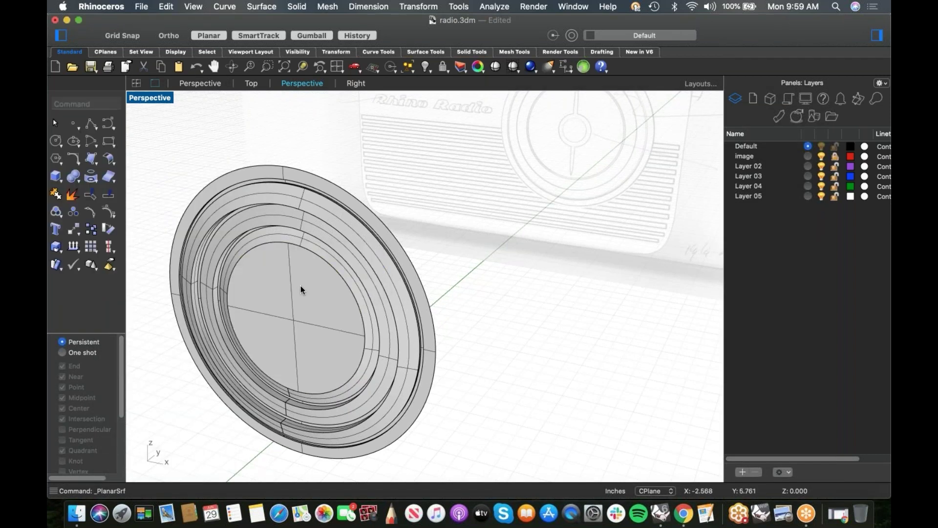
Step: Join all the dial surfaces into one polysurface, accepting the history break, and turn off History recording
{"action": "left_click_drag", "start_coordinate": [506, 237], "coordinate": [483, 326]}
{"action": "key", "text": "super+j"}
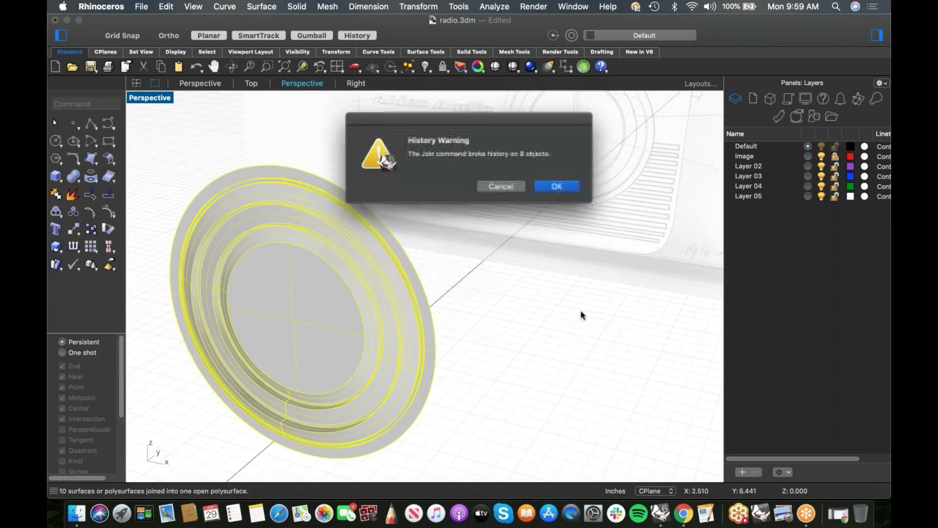
{"action": "left_click", "coordinate": [556, 188]}
{"action": "left_click", "coordinate": [535, 242]}
{"action": "left_click", "coordinate": [363, 33]}
Step: Extrude the dial's outermost circle backward along the Y axis to form a deep cylindrical side wall
{"action": "scroll", "coordinate": [442, 191], "scroll_direction": "down", "scroll_amount": 6}
{"action": "right_click_drag", "start_coordinate": [438, 211], "coordinate": [450, 241]}
{"action": "right_click_drag", "start_coordinate": [377, 254], "coordinate": [352, 254]}
{"action": "left_click", "coordinate": [348, 256]}
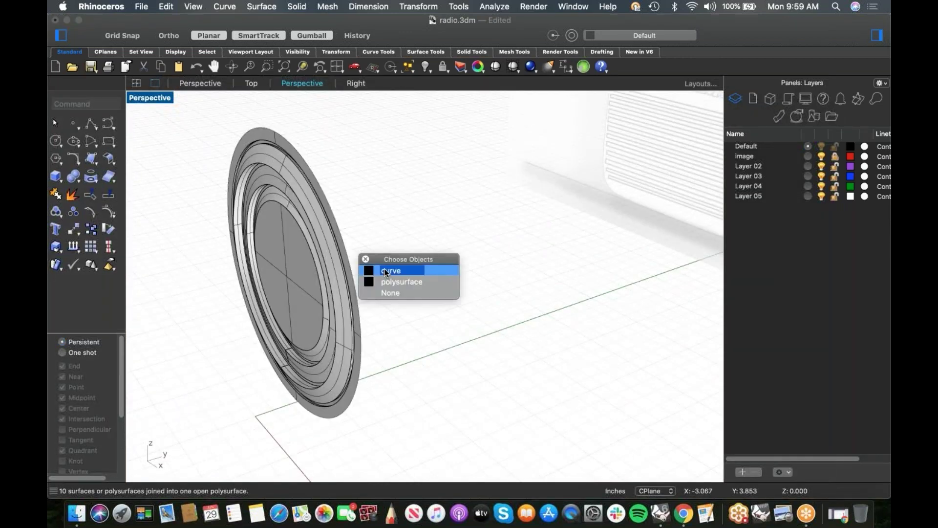
{"action": "left_click", "coordinate": [384, 269]}
{"action": "left_click_drag", "start_coordinate": [308, 273], "coordinate": [410, 266]}
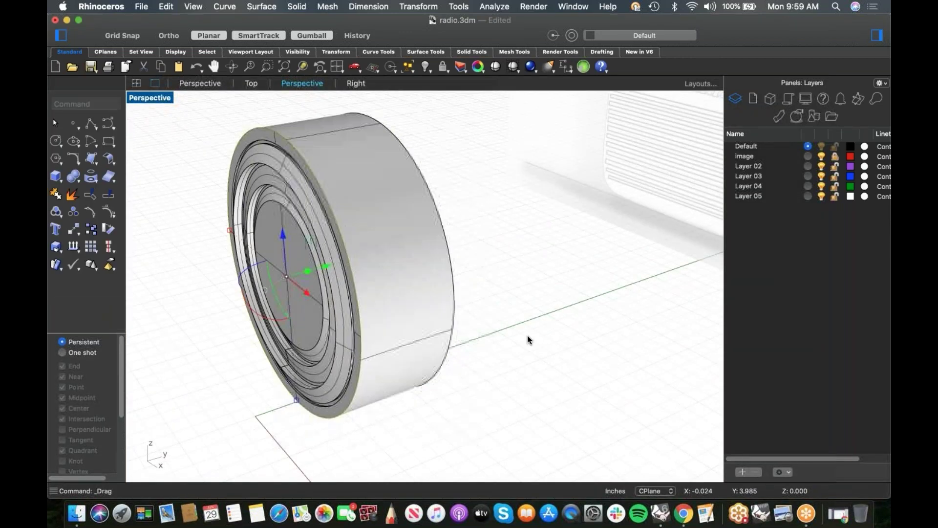
Step: Join the dial face with the extruded side wall and cap the open back to make a closed solid
{"action": "left_click_drag", "start_coordinate": [498, 250], "coordinate": [241, 330]}
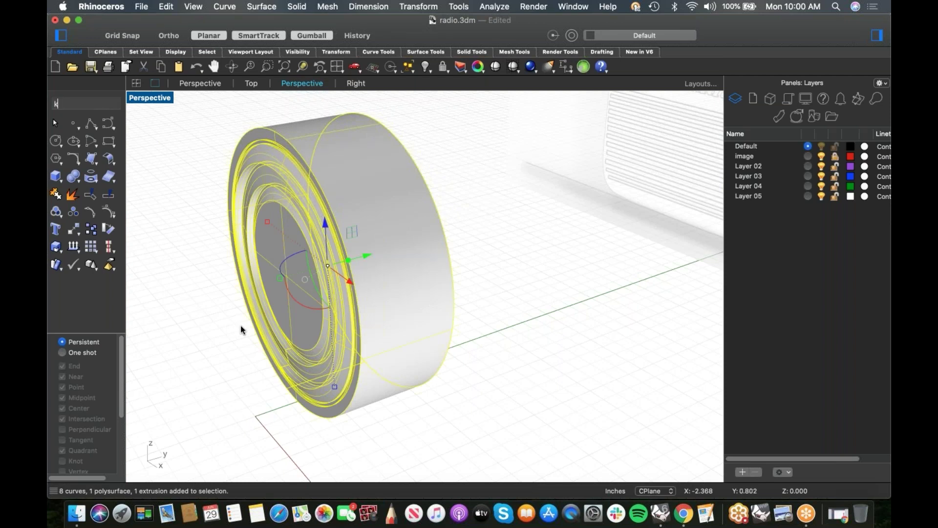
{"action": "type", "text": "ap"}
{"action": "key", "text": "Return"}
{"action": "left_click", "coordinate": [530, 229]}
Step: Show the hidden radio parts and move the dial forward along the Y axis out of the front face
{"action": "right_click_drag", "start_coordinate": [530, 229], "coordinate": [581, 226]}
{"action": "key", "text": "ctrl+alt+h"}
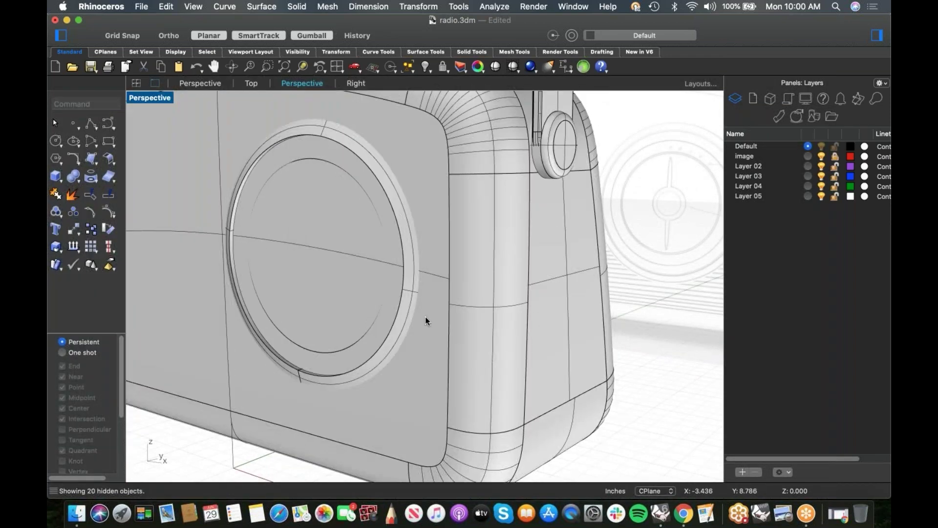
{"action": "left_click", "coordinate": [398, 318]}
{"action": "left_click_drag", "start_coordinate": [376, 250], "coordinate": [339, 251]}
{"action": "key", "text": "Escape"}
Step: Combine the dial solid with the radio body using a Boolean union
{"action": "scroll", "coordinate": [463, 225], "scroll_direction": "down", "scroll_amount": 5}
{"action": "right_click_drag", "start_coordinate": [463, 225], "coordinate": [500, 259]}
{"action": "left_click", "coordinate": [497, 259]}
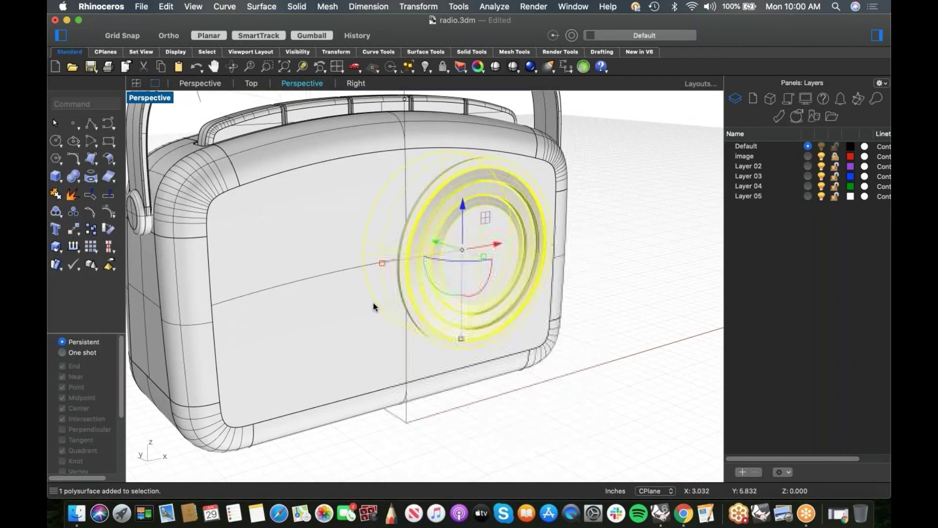
{"action": "left_click", "coordinate": [368, 301], "text": "shift"}
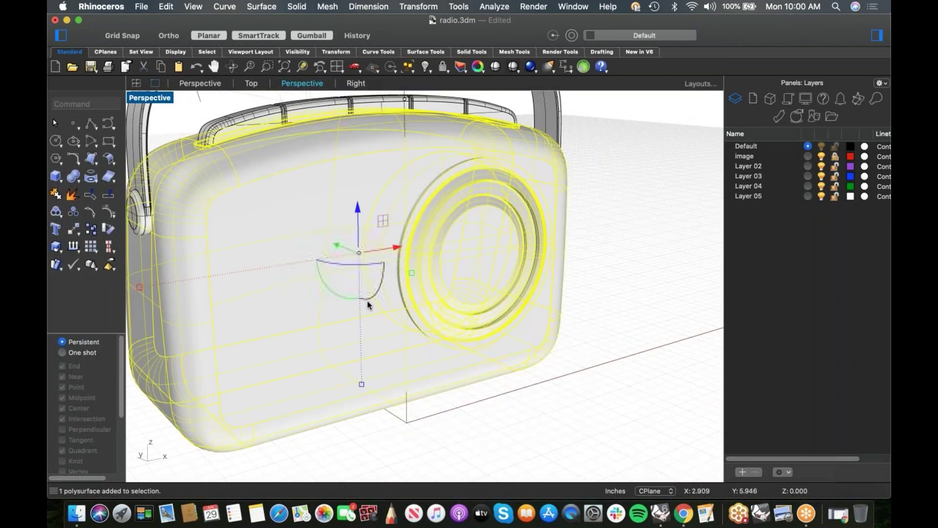
{"action": "left_click", "coordinate": [77, 182]}
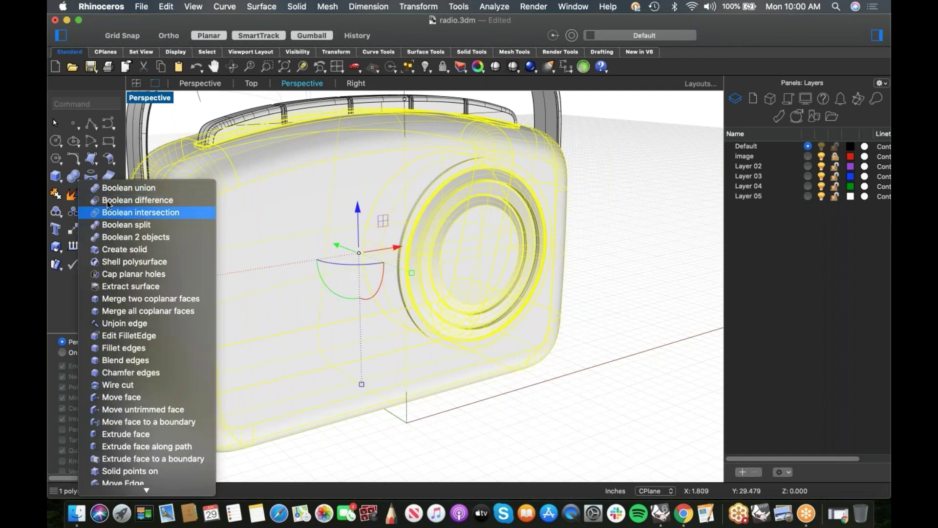
{"action": "left_click", "coordinate": [129, 187]}
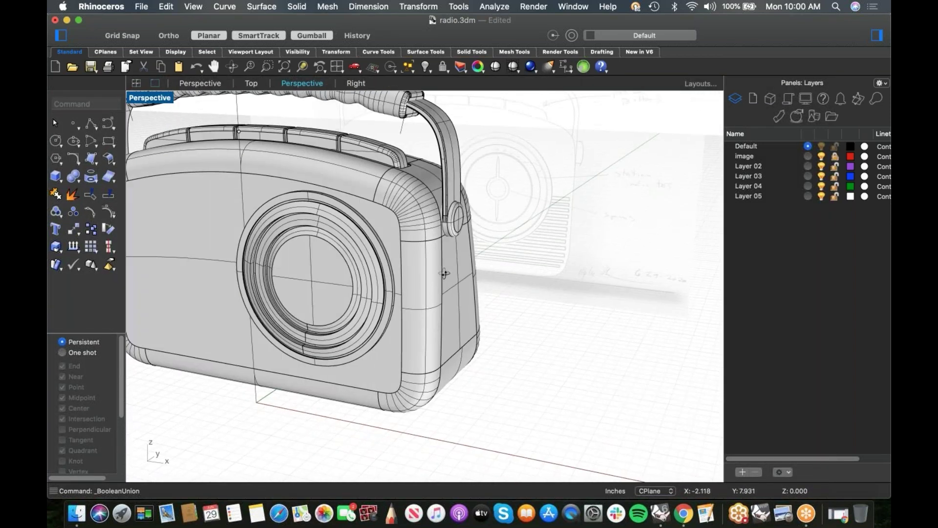
Step: Show the dial in the Front view with Wireframe display so the sketched station indicator can be traced
{"action": "key", "text": "ctrl+F2"}
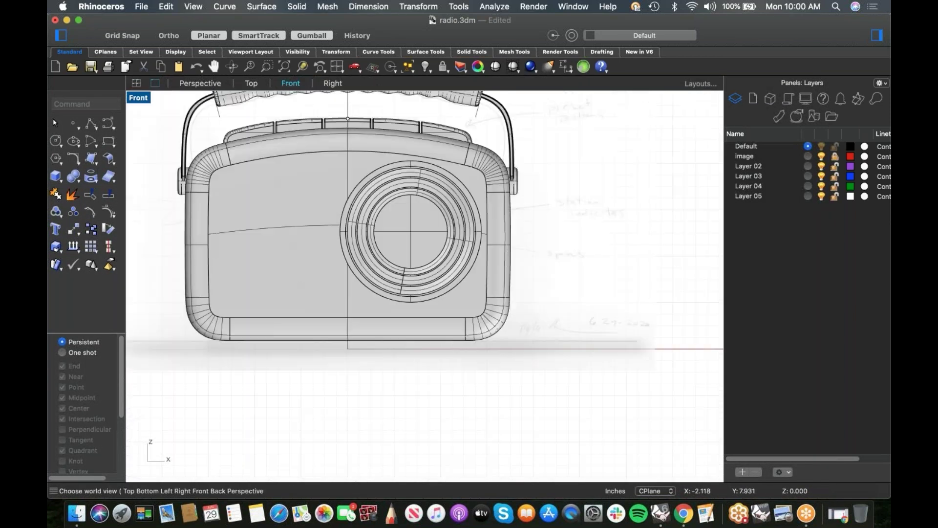
{"action": "scroll", "coordinate": [477, 220], "scroll_direction": "up", "scroll_amount": 3}
{"action": "middle_click", "coordinate": [486, 223]}
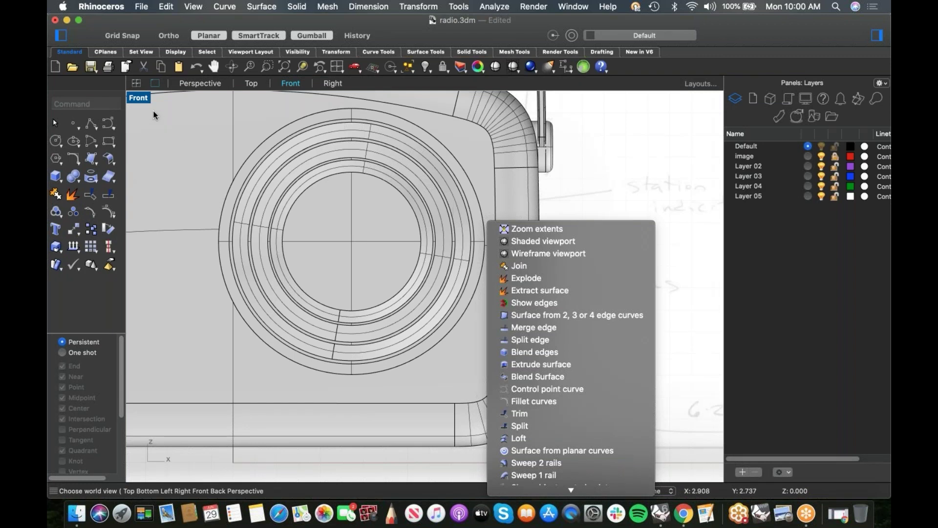
{"action": "left_click", "coordinate": [140, 97]}
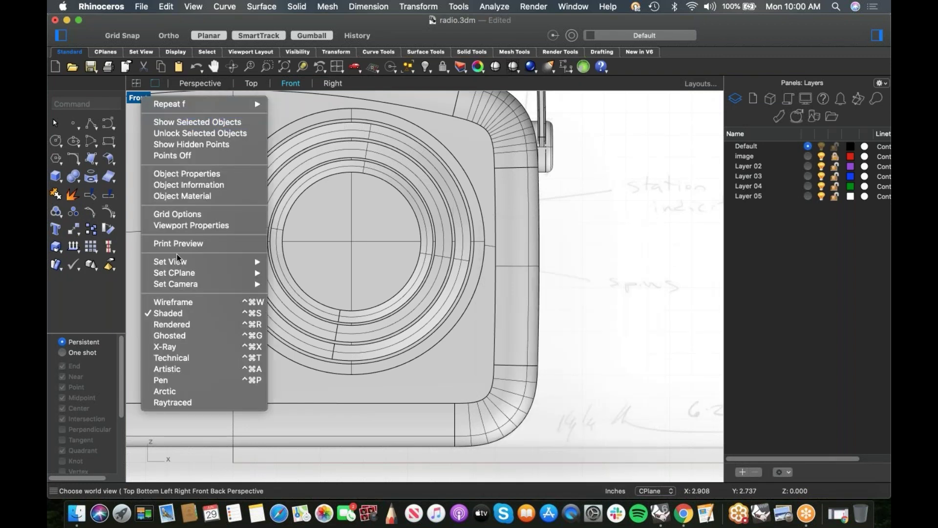
{"action": "mouse_move", "coordinate": [177, 266]}
{"action": "left_click", "coordinate": [172, 301]}
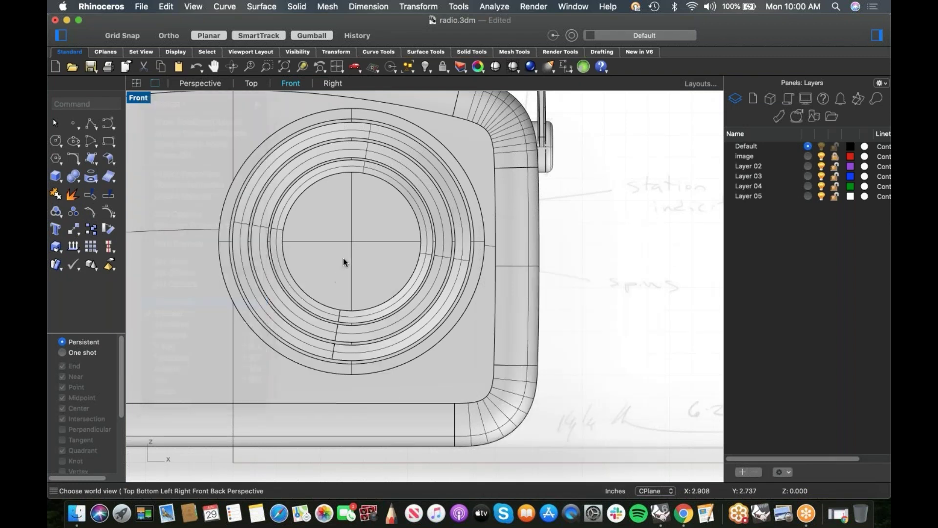
{"action": "scroll", "coordinate": [348, 248], "scroll_direction": "up", "scroll_amount": 5}
{"action": "right_click_drag", "start_coordinate": [380, 219], "coordinate": [404, 247]}
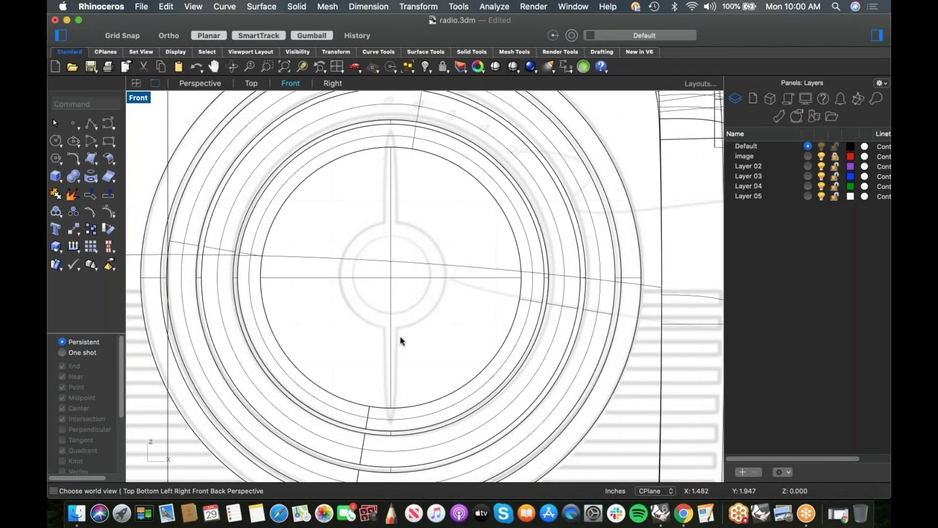
Step: Draw two circles concentric with the dial over the sketched indicator hub, with radii of about 0.31 and 0.21 inches
{"action": "left_click", "coordinate": [60, 144]}
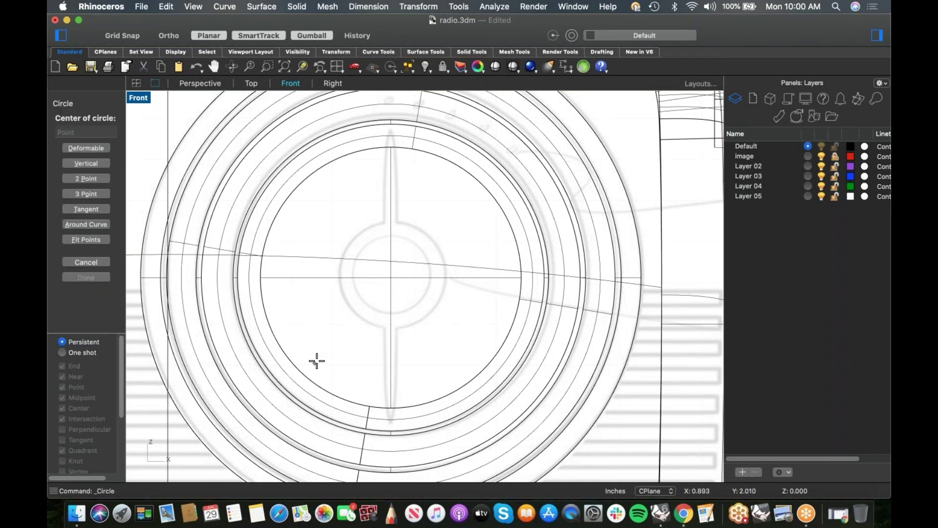
{"action": "key", "text": "alt"}
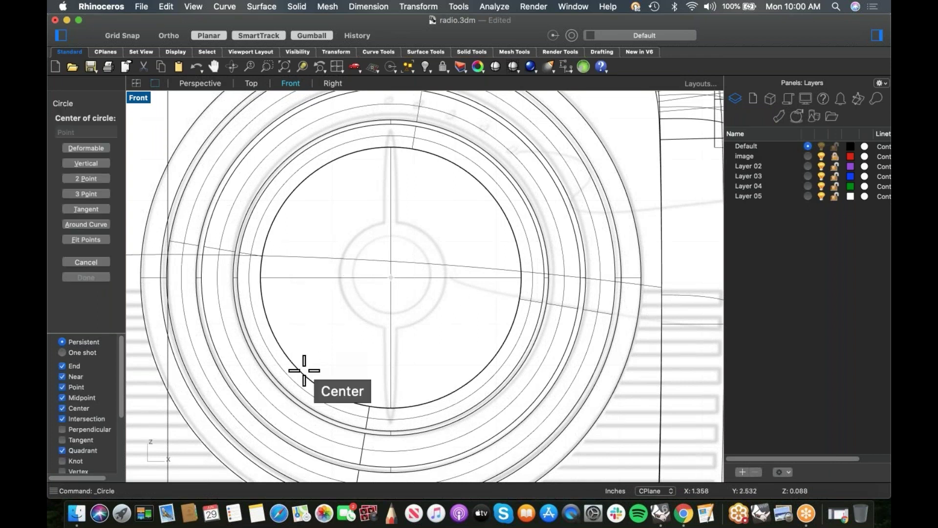
{"action": "left_click", "coordinate": [304, 371]}
{"action": "left_click", "coordinate": [365, 322]}
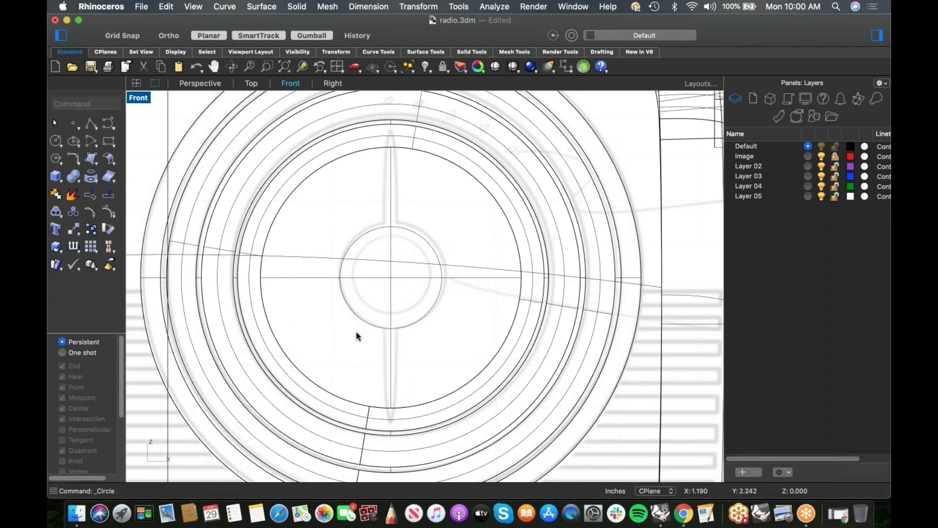
{"action": "right_click", "coordinate": [356, 340]}
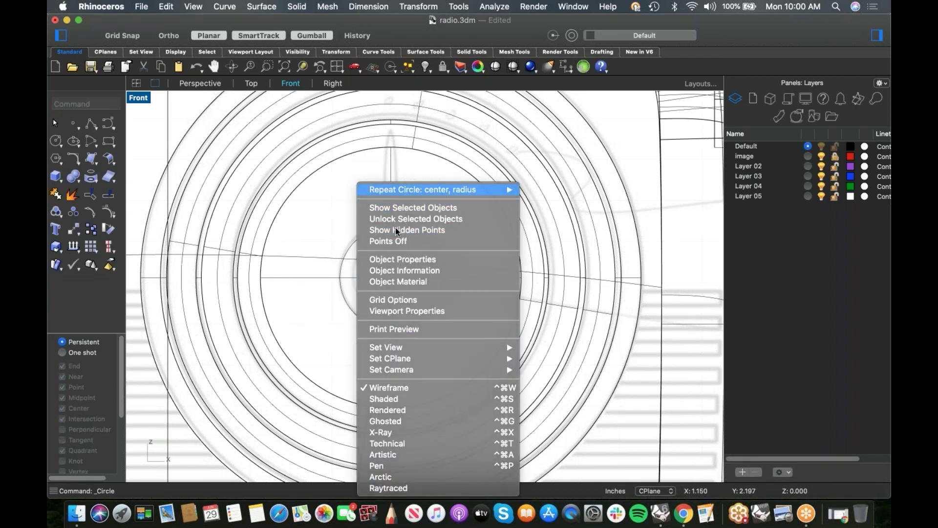
{"action": "left_click", "coordinate": [420, 193]}
{"action": "left_click", "coordinate": [370, 308]}
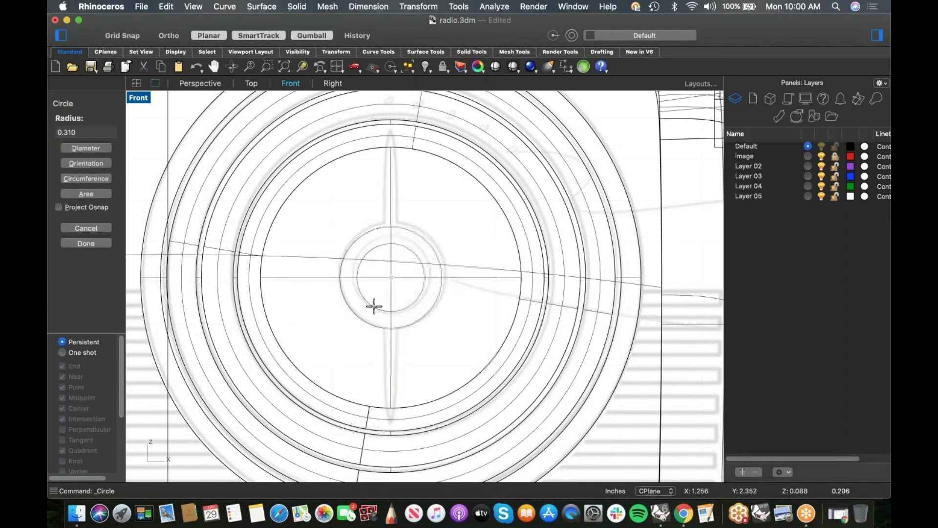
{"action": "left_click", "coordinate": [374, 308]}
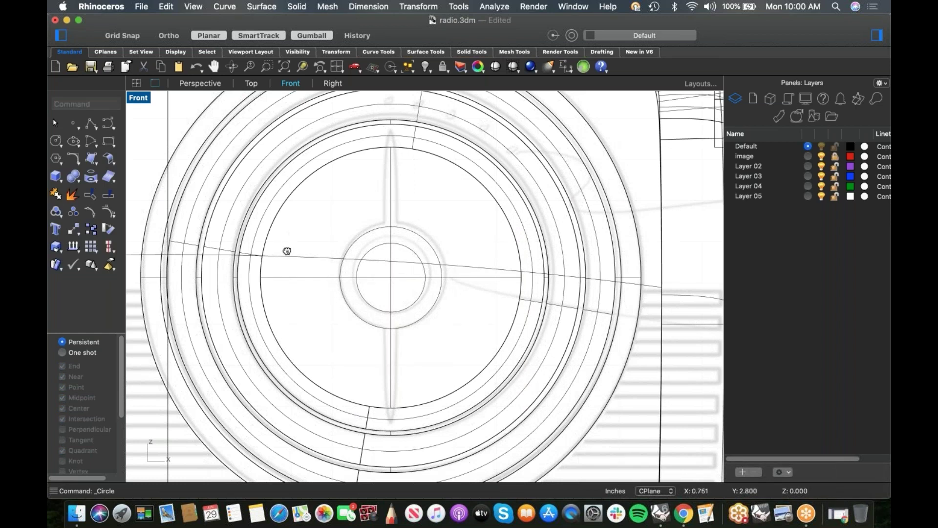
Step: Draw a vertical line from its midpoint at the dial's centre out to the tips of the sketched indicator needle
{"action": "scroll", "coordinate": [287, 251], "scroll_direction": "up", "scroll_amount": 3}
{"action": "left_click", "coordinate": [96, 128]}
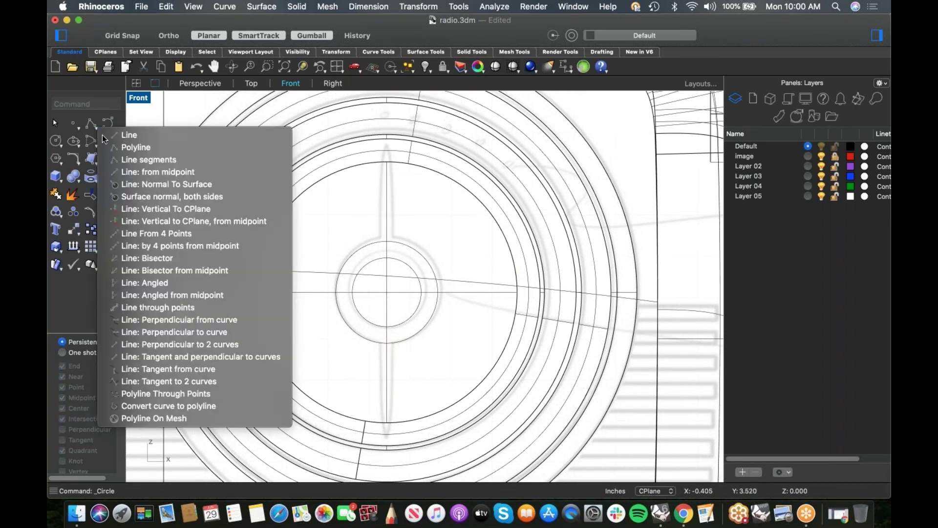
{"action": "left_click", "coordinate": [161, 180]}
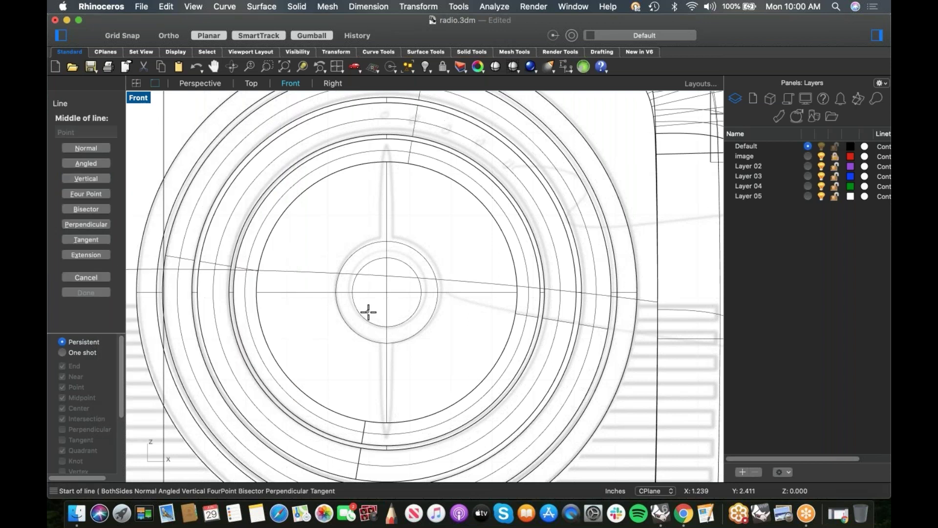
{"action": "left_click", "coordinate": [367, 314]}
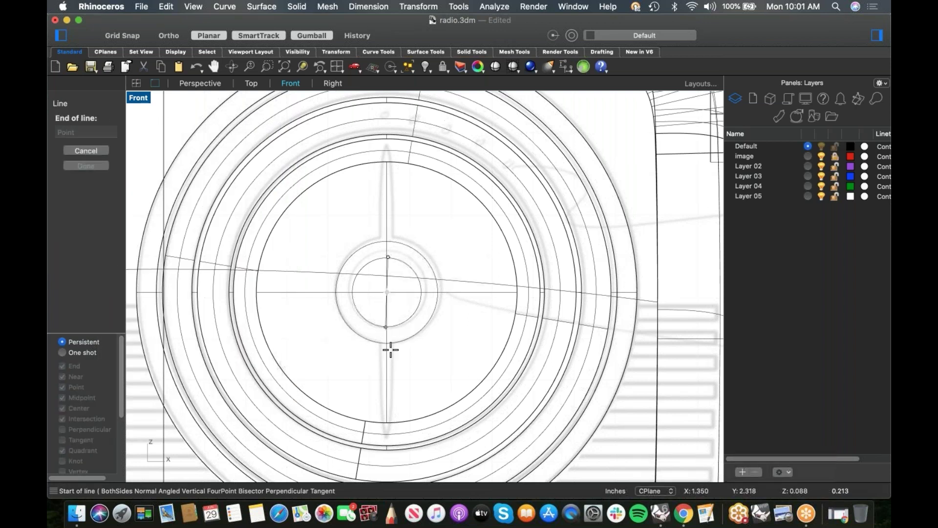
{"action": "left_click", "coordinate": [388, 438], "text": "shift"}
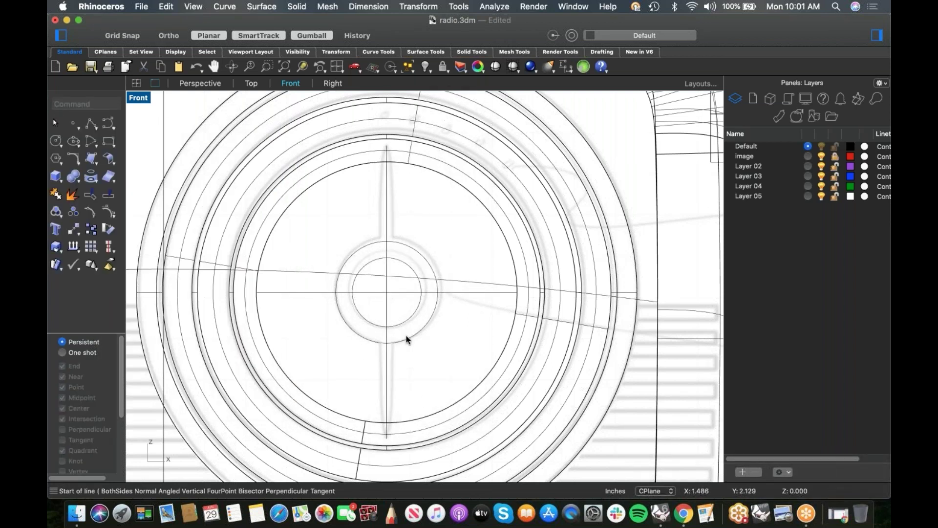
Step: Draw a degree 3 control point curve along the sketched needle's edge, starting at its upper tip
{"action": "scroll", "coordinate": [405, 346], "scroll_direction": "down", "scroll_amount": 1}
{"action": "scroll", "coordinate": [397, 313], "scroll_direction": "up", "scroll_amount": 4}
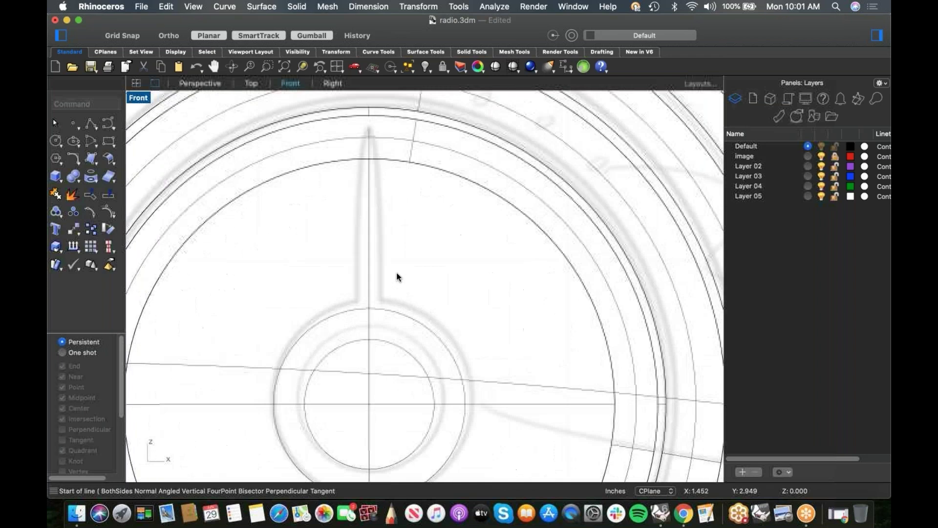
{"action": "left_click", "coordinate": [108, 125]}
{"action": "left_click", "coordinate": [370, 129]}
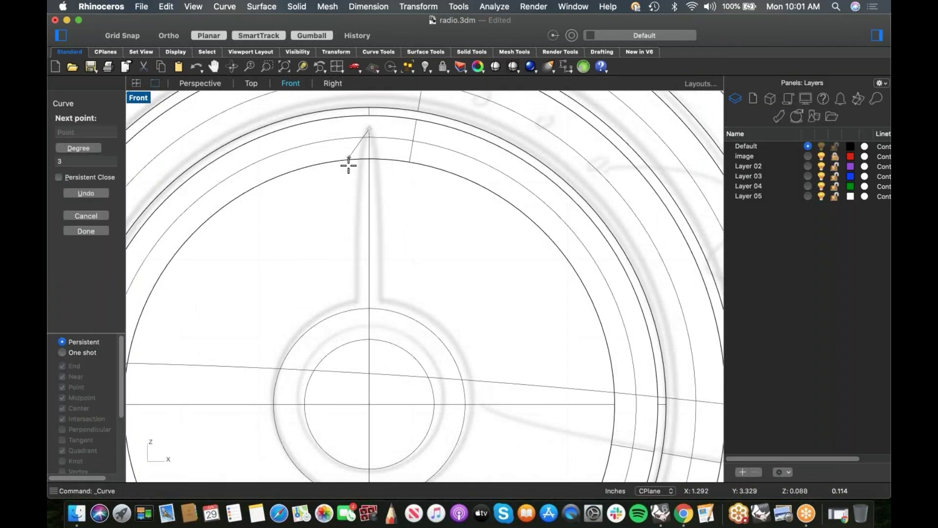
Step: Trace the left edge of the upper dial needle with a degree 3 curve, from its tip to the hub circle
{"action": "left_click", "coordinate": [351, 168]}
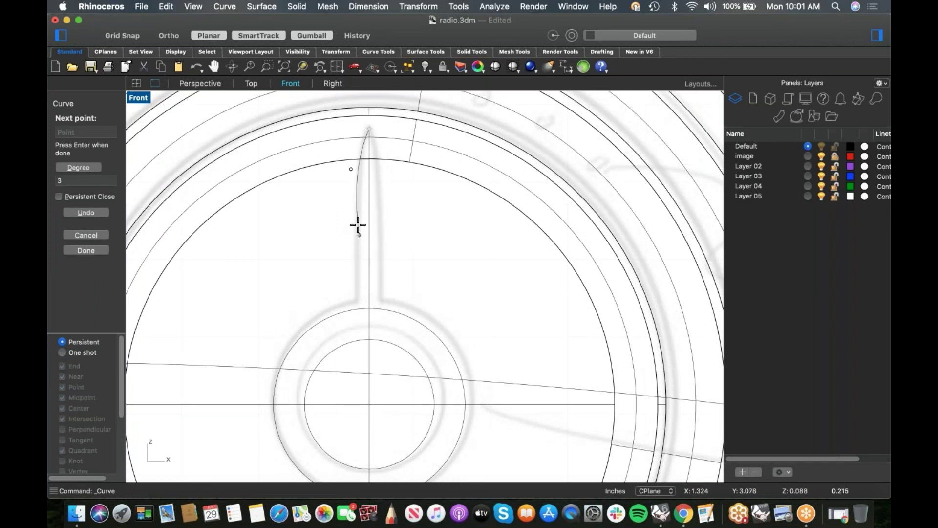
{"action": "left_click", "coordinate": [358, 221]}
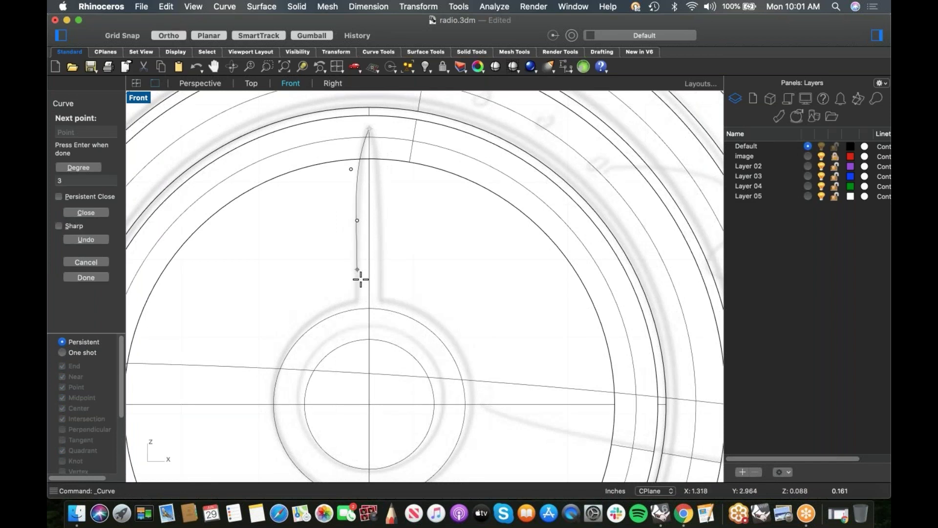
{"action": "left_click", "coordinate": [357, 309]}
{"action": "key", "text": "Return"}
Step: Adjust the control points of the left needle edge curve near the tip to follow the reference sketch
{"action": "left_click", "coordinate": [357, 237]}
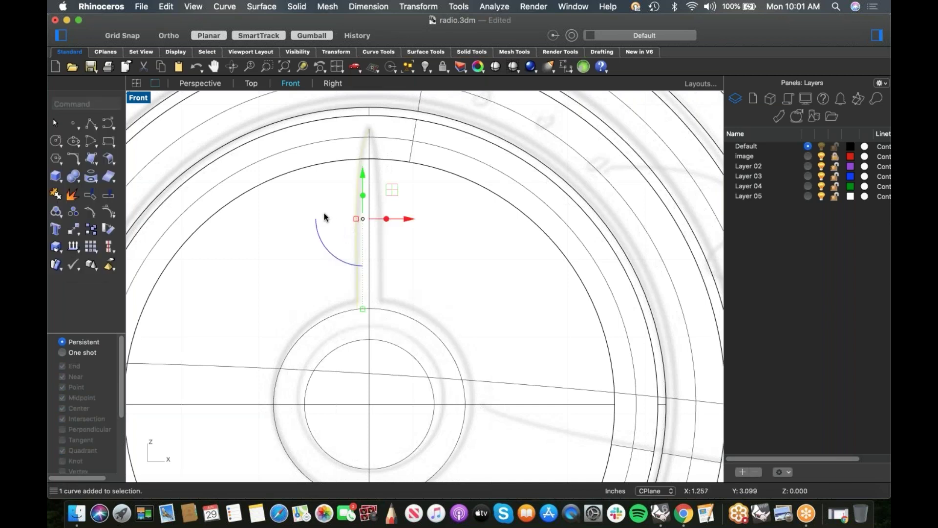
{"action": "left_click", "coordinate": [110, 212]}
{"action": "scroll", "coordinate": [361, 181], "scroll_direction": "up", "scroll_amount": 6}
{"action": "left_click", "coordinate": [338, 158]}
{"action": "left_click_drag", "start_coordinate": [364, 157], "coordinate": [375, 205]}
{"action": "left_click", "coordinate": [320, 247]}
{"action": "scroll", "coordinate": [328, 229], "scroll_direction": "down", "scroll_amount": 6}
{"action": "right_click_drag", "start_coordinate": [344, 230], "coordinate": [364, 225]}
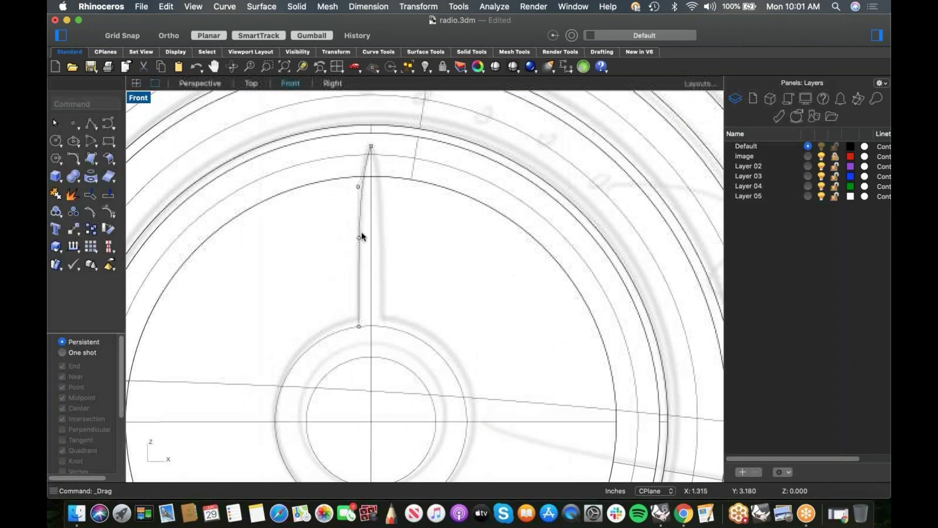
Step: Mirror a copy of the left needle edge across the vertical centre line to form the right edge
{"action": "left_click", "coordinate": [362, 236]}
{"action": "type", "text": "Mirror"}
{"action": "key", "text": "Return"}
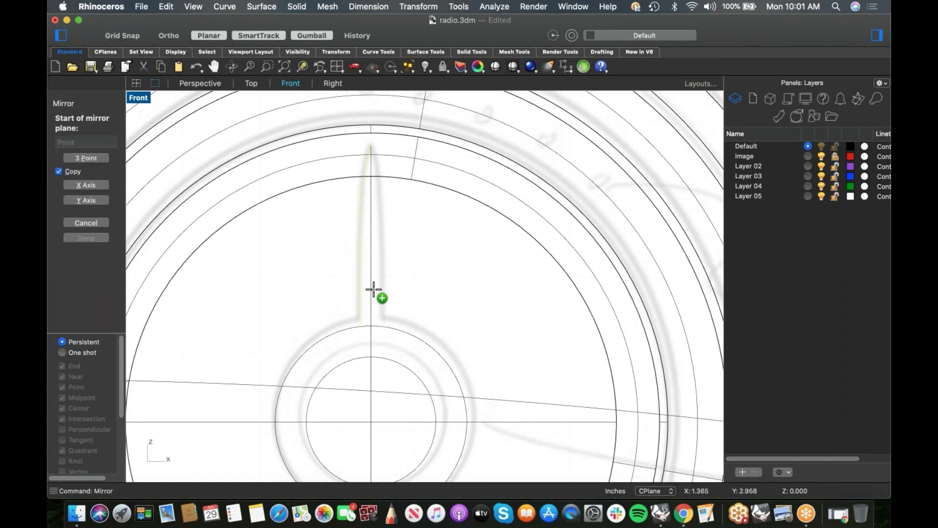
{"action": "left_click", "coordinate": [370, 287]}
{"action": "left_click", "coordinate": [371, 277], "text": "shift"}
Step: Mirror a copy of both needle edges across the hub's horizontal centre line to form the lower needle
{"action": "left_click", "coordinate": [383, 288]}
{"action": "scroll", "coordinate": [416, 274], "scroll_direction": "down", "scroll_amount": 5}
{"action": "right_click", "coordinate": [436, 234]}
{"action": "left_click", "coordinate": [494, 201]}
{"action": "left_click", "coordinate": [429, 351]}
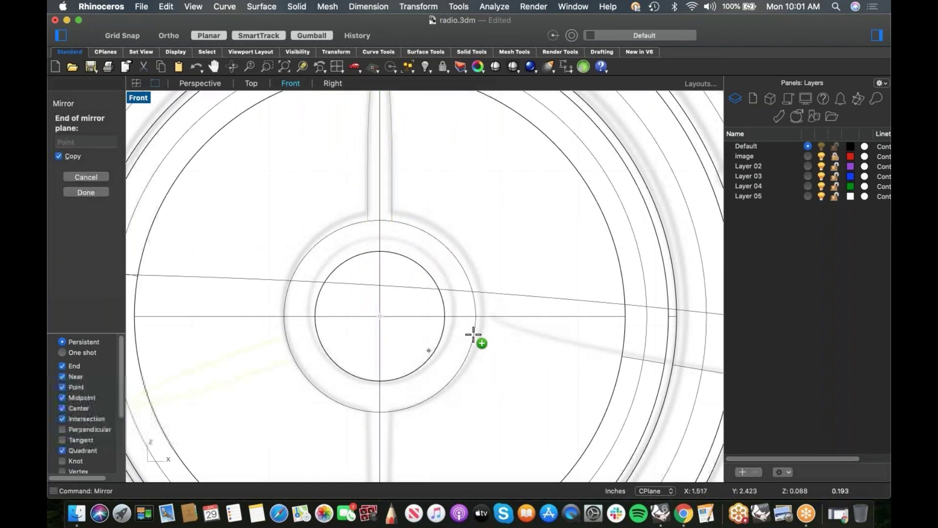
{"action": "left_click", "coordinate": [503, 337]}
{"action": "scroll", "coordinate": [465, 332], "scroll_direction": "down", "scroll_amount": 4}
{"action": "scroll", "coordinate": [446, 323], "scroll_direction": "up", "scroll_amount": 3}
Step: Merge the four needle edges and the outer hub circle into one outline with CurveBoolean, with Delete Input set to All and Combine Regions on
{"action": "left_click", "coordinate": [384, 241]}
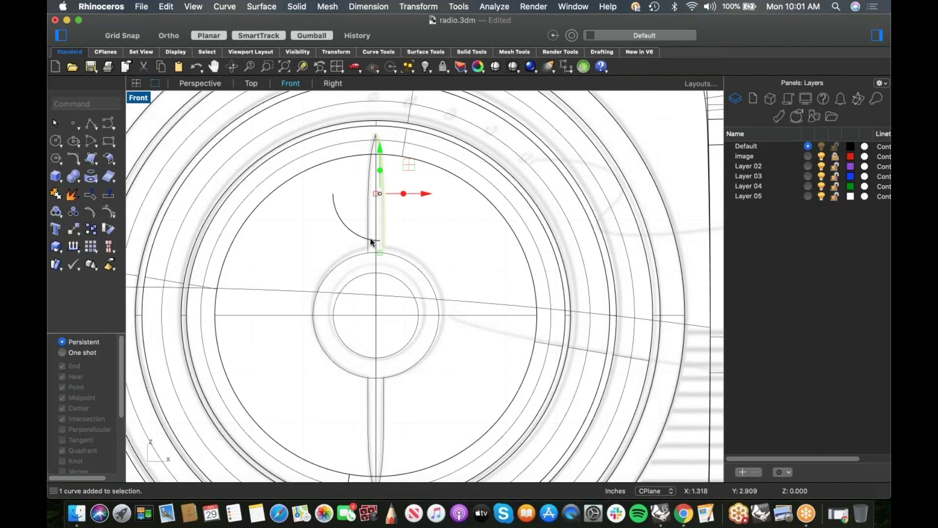
{"action": "left_click", "coordinate": [364, 260], "text": "shift"}
{"action": "left_click", "coordinate": [368, 386], "text": "shift"}
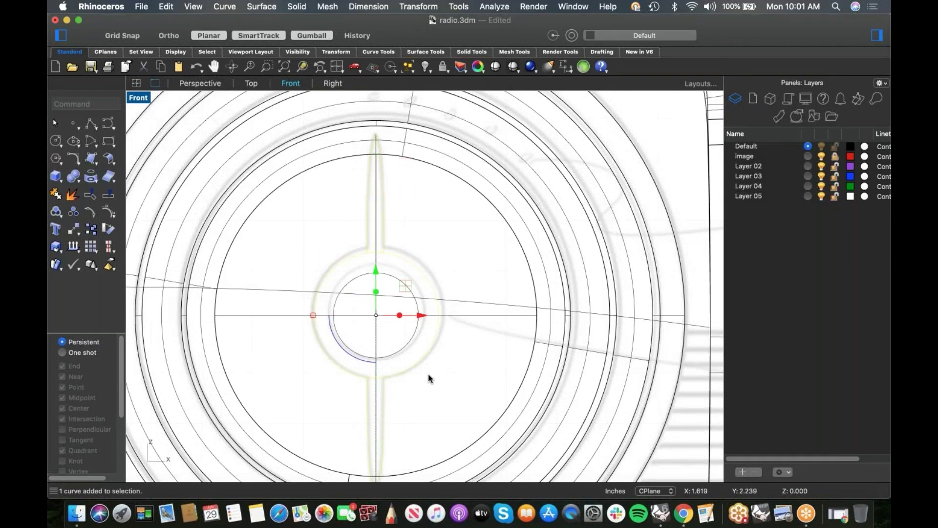
{"action": "type", "text": "curveBoolean"}
{"action": "key", "text": "Return"}
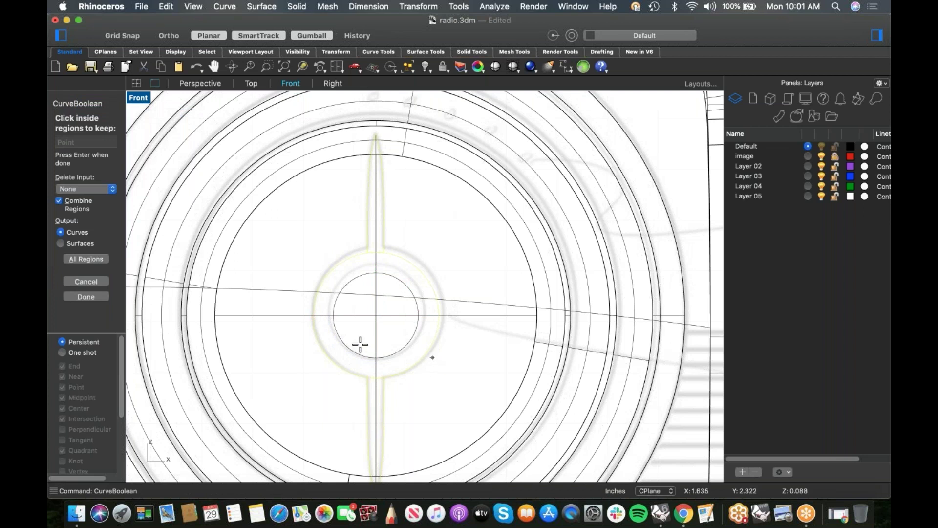
{"action": "left_click", "coordinate": [84, 189]}
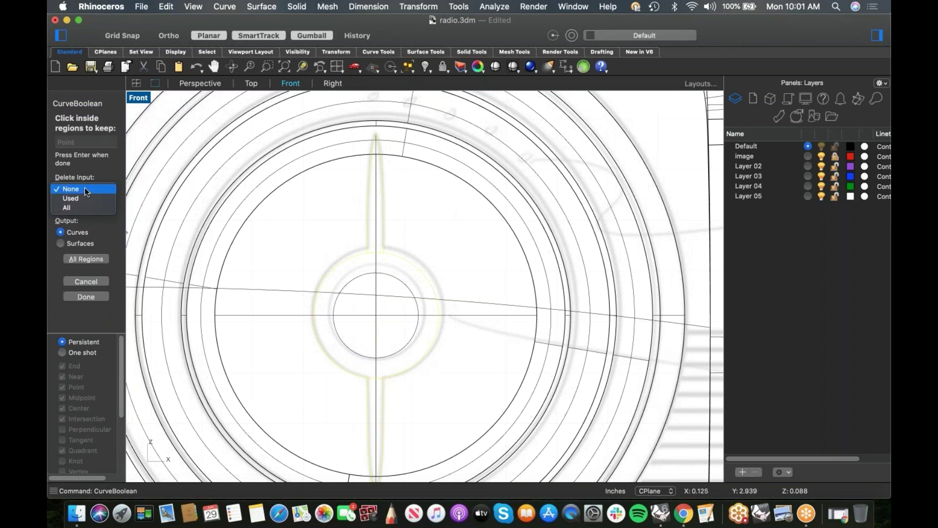
{"action": "left_click", "coordinate": [101, 208]}
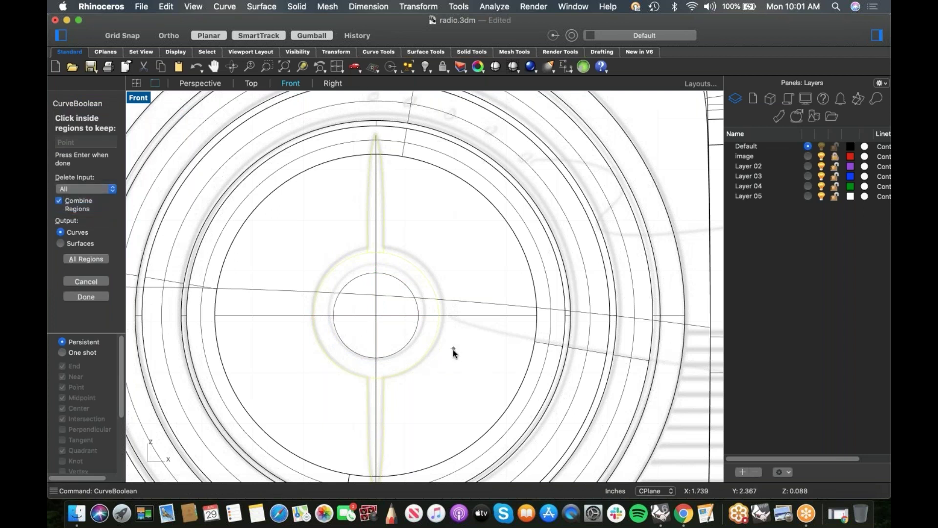
{"action": "left_click", "coordinate": [422, 375]}
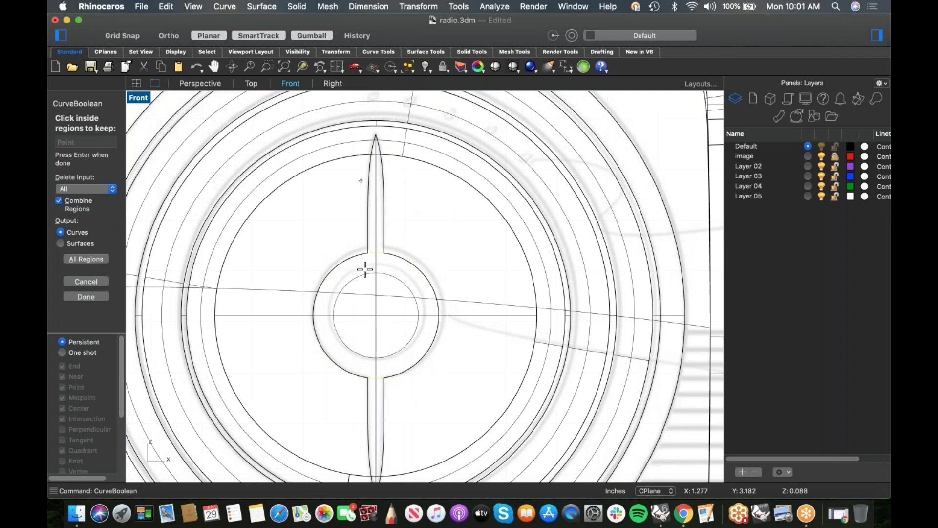
{"action": "key", "text": "Return"}
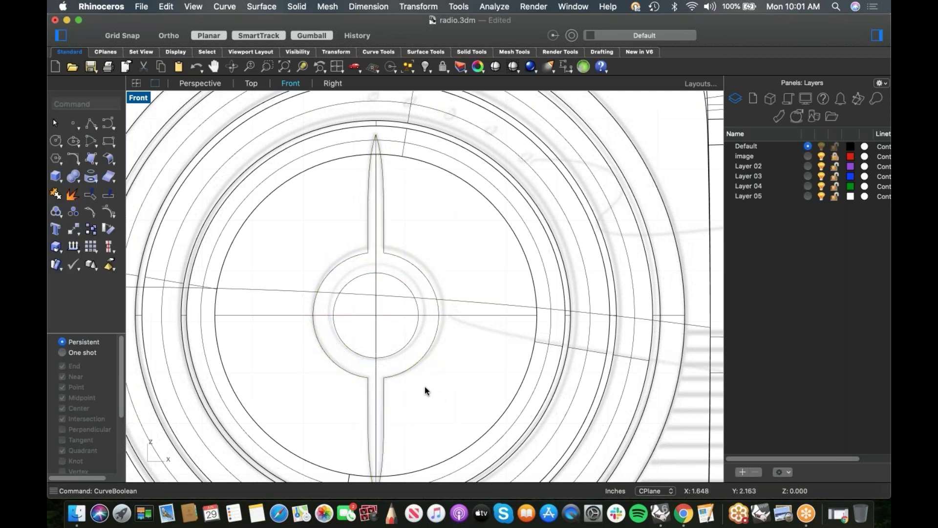
Step: Isolate the inner hub circle, the needle outline and the vertical centre line
{"action": "scroll", "coordinate": [416, 333], "scroll_direction": "down", "scroll_amount": 5}
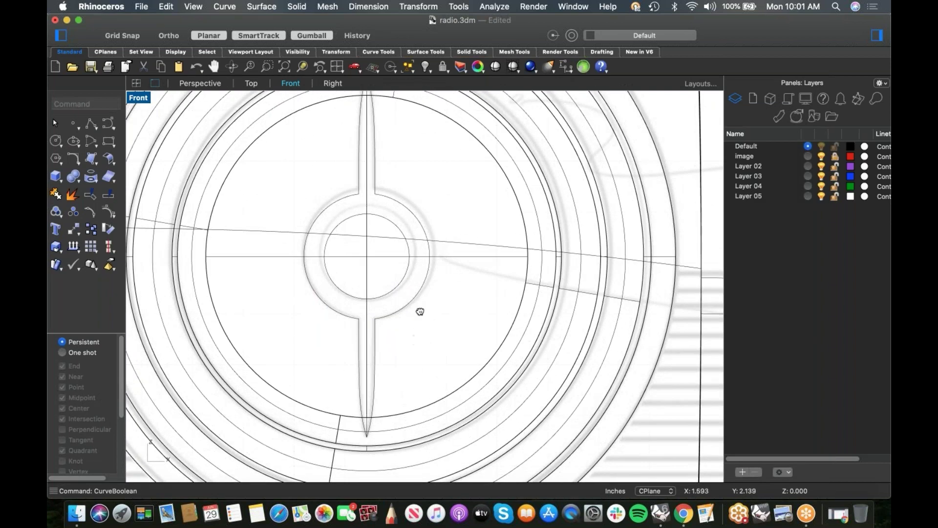
{"action": "scroll", "coordinate": [418, 318], "scroll_direction": "down", "scroll_amount": 2}
{"action": "scroll", "coordinate": [420, 327], "scroll_direction": "up", "scroll_amount": 1}
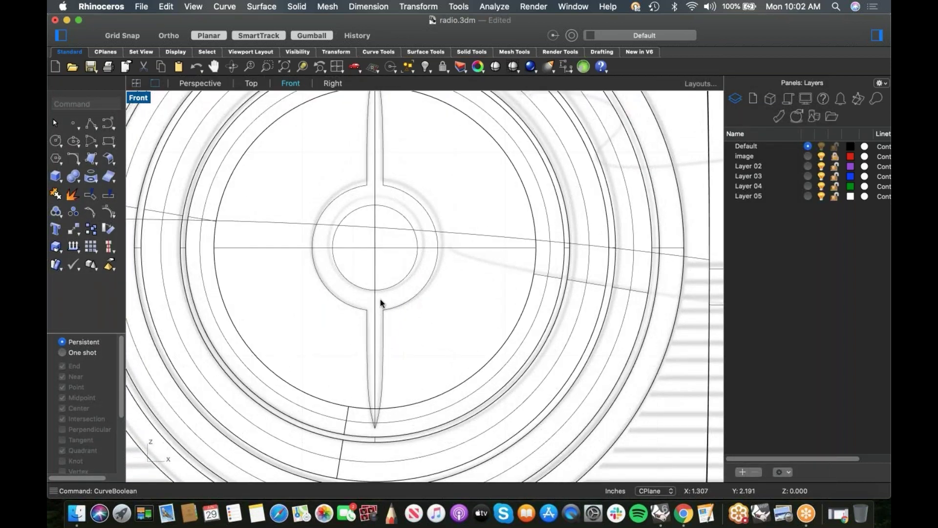
{"action": "scroll", "coordinate": [396, 306], "scroll_direction": "up", "scroll_amount": 1}
{"action": "left_click", "coordinate": [408, 315]}
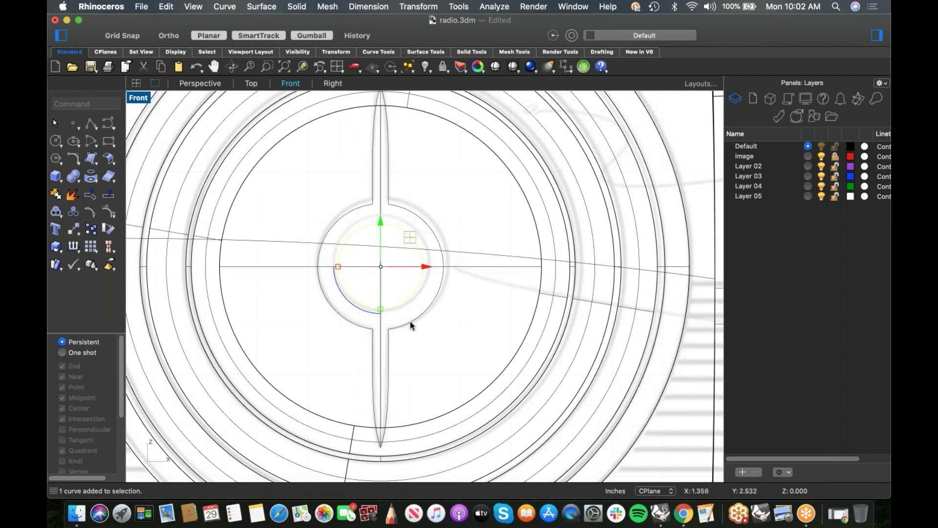
{"action": "left_click", "coordinate": [396, 327]}
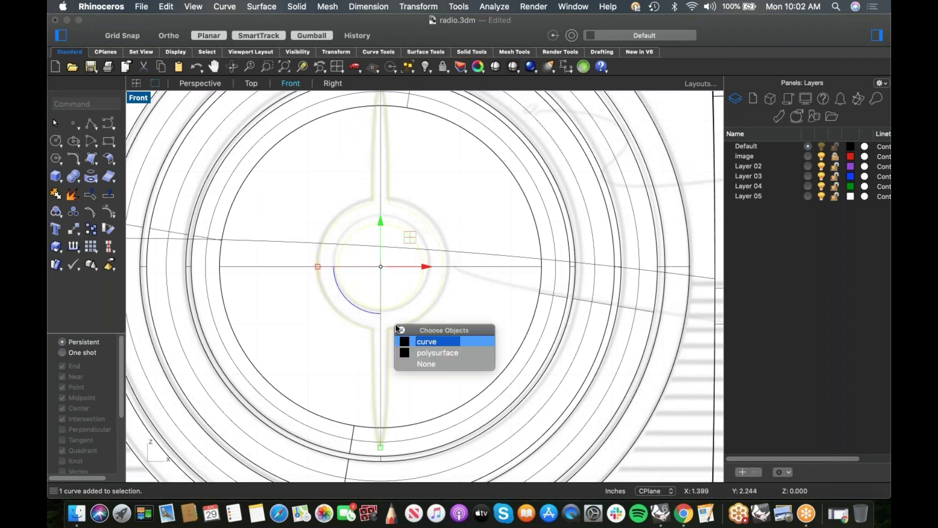
{"action": "left_click", "coordinate": [431, 342]}
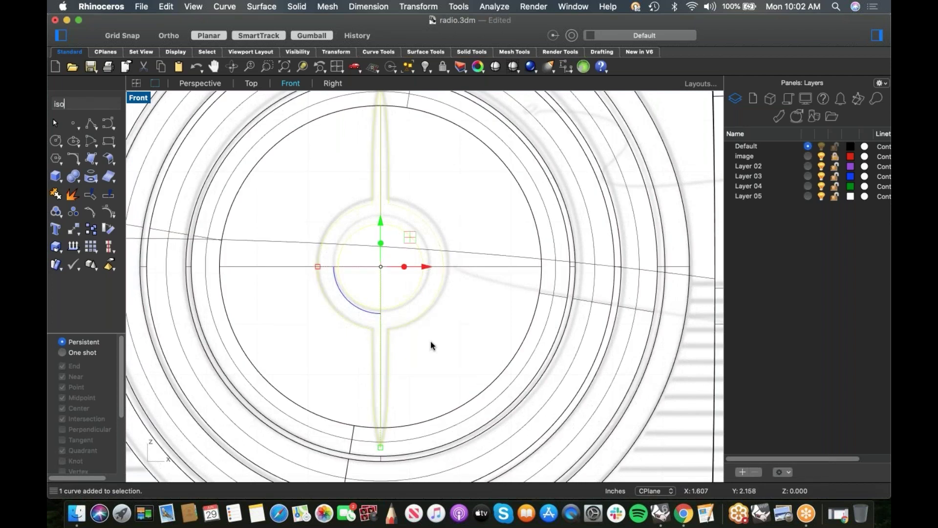
{"action": "type", "text": "iso"}
{"action": "key", "text": "Return"}
Step: In the Perspective view, move the inner hub circle forward along the Y direction, away from the needle outline
{"action": "key", "text": "ctrl+F4"}
{"action": "left_click", "coordinate": [389, 370]}
{"action": "scroll", "coordinate": [368, 366], "scroll_direction": "up", "scroll_amount": 6}
{"action": "scroll", "coordinate": [339, 362], "scroll_direction": "up", "scroll_amount": 5}
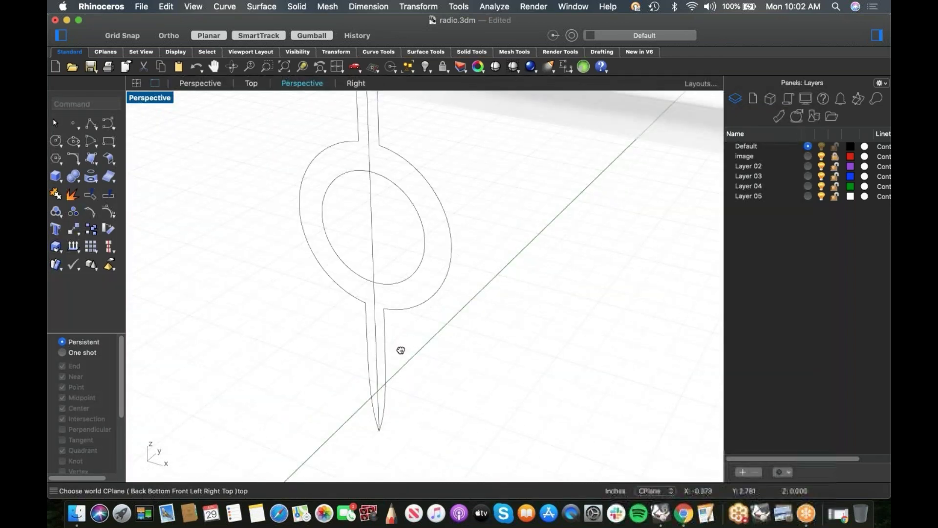
{"action": "left_click", "coordinate": [406, 324]}
{"action": "left_click_drag", "start_coordinate": [399, 268], "coordinate": [370, 290]}
{"action": "left_click", "coordinate": [491, 362]}
{"action": "right_click_drag", "start_coordinate": [460, 376], "coordinate": [394, 348]}
{"action": "left_click", "coordinate": [330, 254]}
{"action": "right_click_drag", "start_coordinate": [393, 296], "coordinate": [410, 314], "text": "shift"}
{"action": "left_click", "coordinate": [398, 309]}
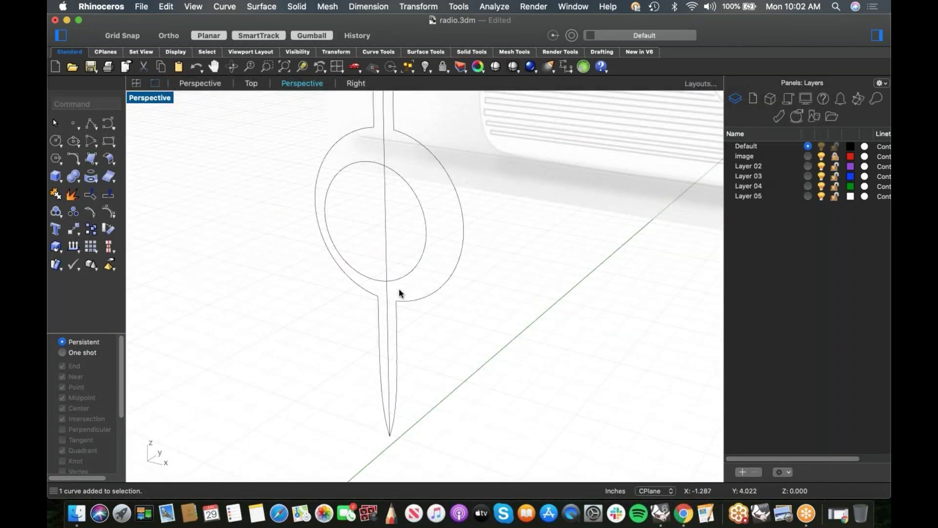
Step: Draw a short straight polyline from the upper part of the inner hub circle to the vertical centre line
{"action": "left_click", "coordinate": [91, 123]}
{"action": "scroll", "coordinate": [378, 163], "scroll_direction": "up", "scroll_amount": 5}
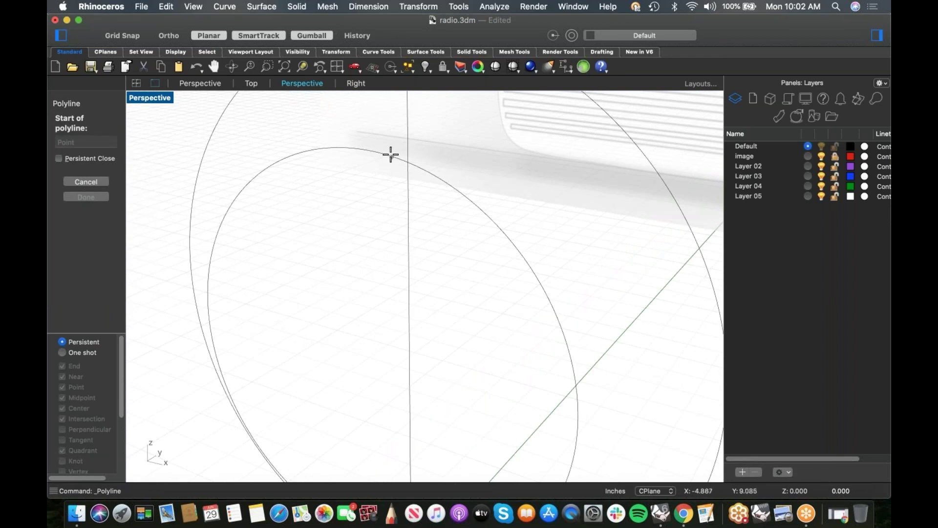
{"action": "left_click", "coordinate": [360, 151]}
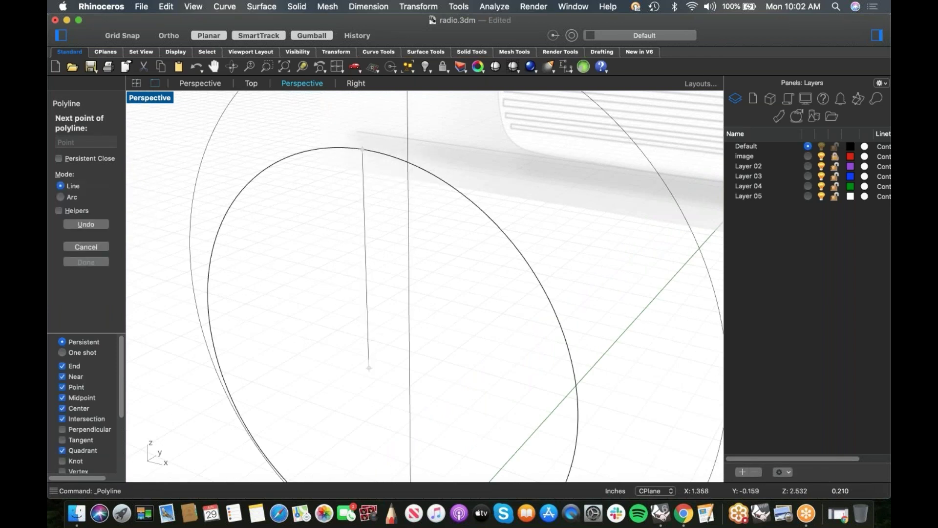
{"action": "left_click", "coordinate": [408, 137]}
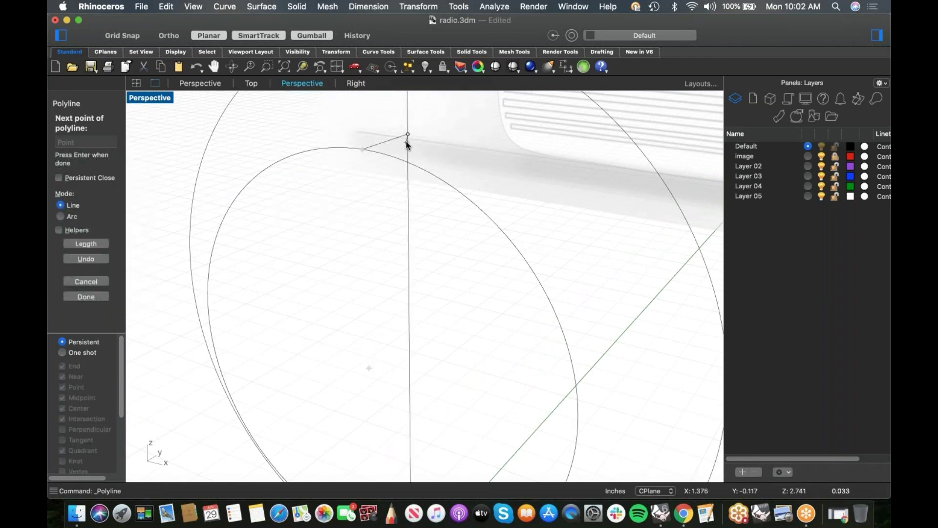
{"action": "key", "text": "Return"}
Step: Draw a second short polyline from the bottom of the inner hub circle to the vertical centre line
{"action": "scroll", "coordinate": [407, 196], "scroll_direction": "down", "scroll_amount": 5}
{"action": "right_click", "coordinate": [408, 254]}
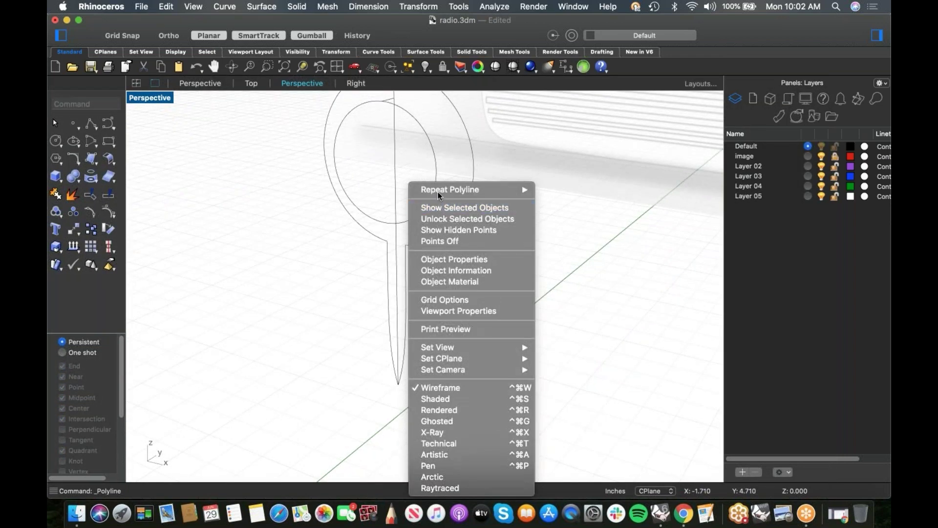
{"action": "left_click", "coordinate": [438, 191]}
{"action": "scroll", "coordinate": [386, 221], "scroll_direction": "up", "scroll_amount": 5}
{"action": "left_click", "coordinate": [397, 238]}
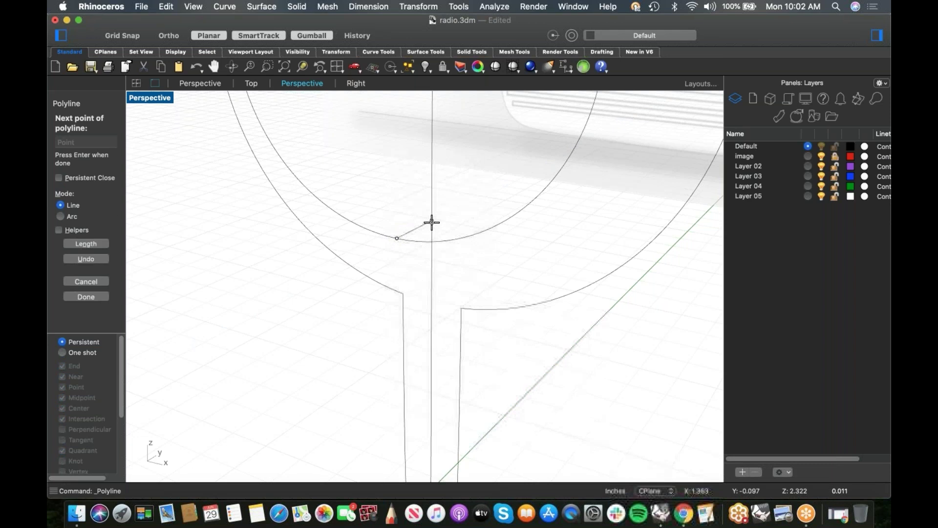
{"action": "key", "text": "Return"}
Step: Trim away the part of the vertical centre line between the two short connecting lines
{"action": "scroll", "coordinate": [471, 238], "scroll_direction": "down", "scroll_amount": 5}
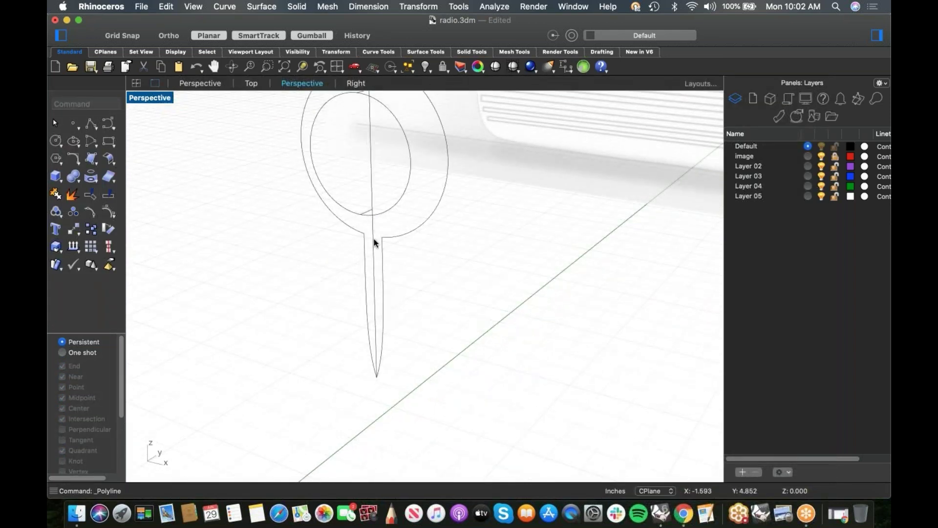
{"action": "left_click", "coordinate": [368, 208]}
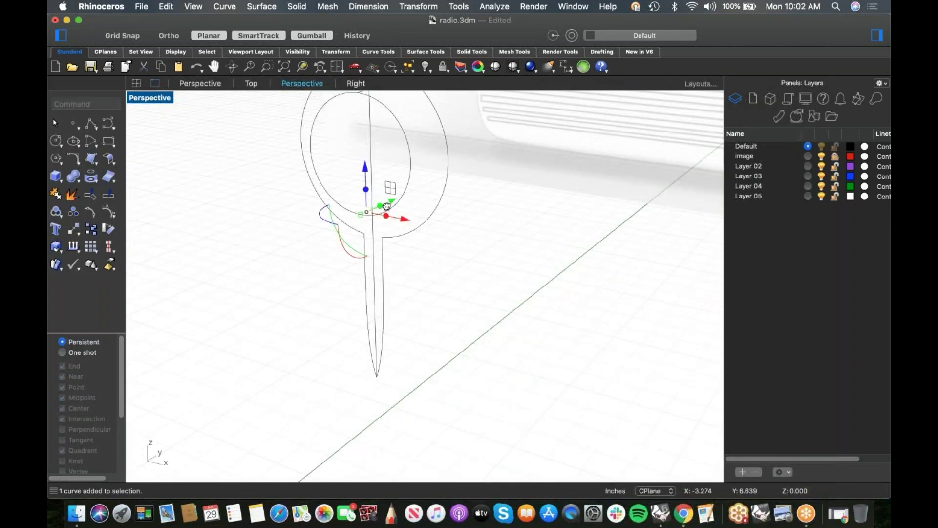
{"action": "scroll", "coordinate": [371, 196], "scroll_direction": "up", "scroll_amount": 5}
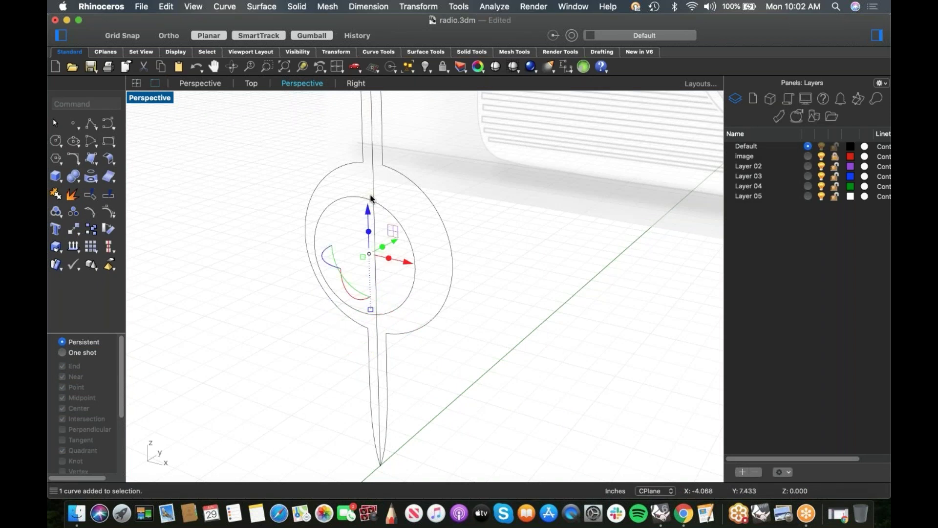
{"action": "type", "text": "tr"}
{"action": "key", "text": "Return"}
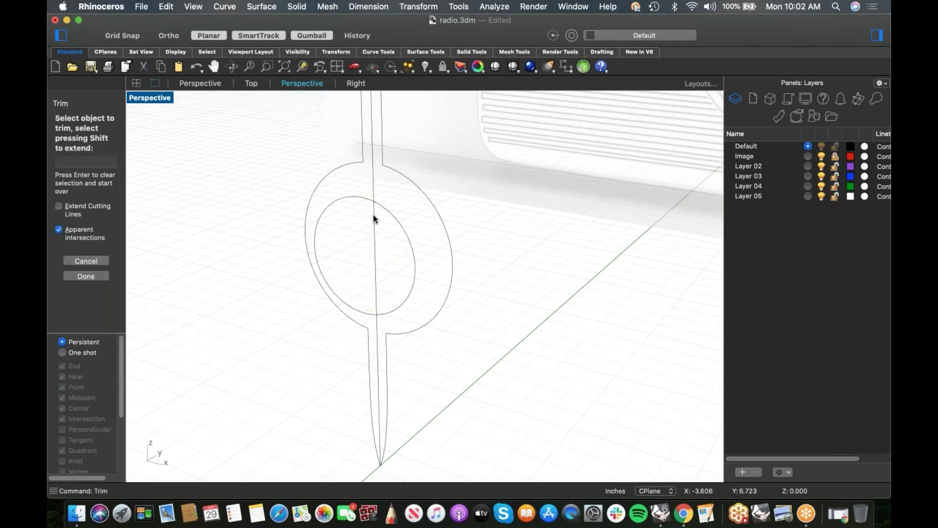
{"action": "left_click", "coordinate": [375, 216]}
{"action": "key", "text": "Return"}
Step: Raise the degree of both remaining centre line pieces to give each four control points, and turn their control points on
{"action": "left_click", "coordinate": [373, 185]}
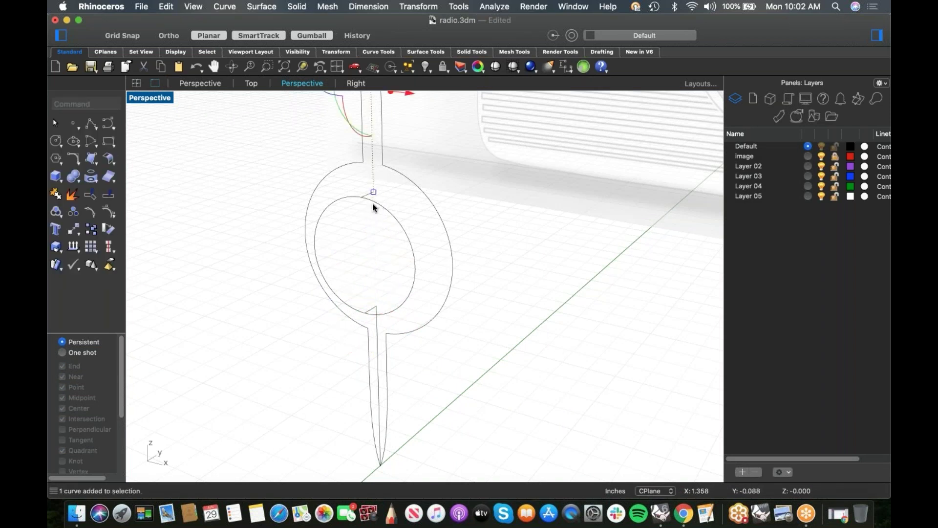
{"action": "left_click", "coordinate": [380, 352]}
{"action": "type", "text": "changedegree"}
{"action": "key", "text": "Return"}
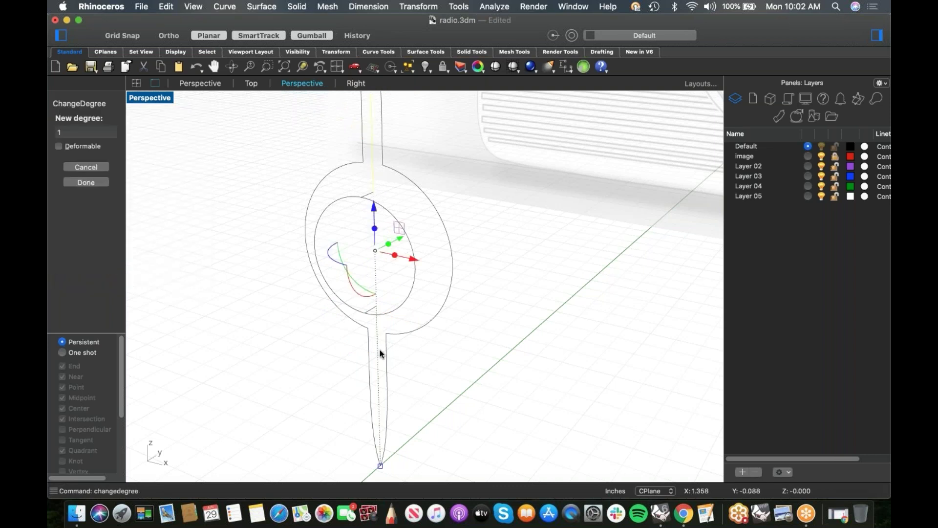
{"action": "key", "text": "Return"}
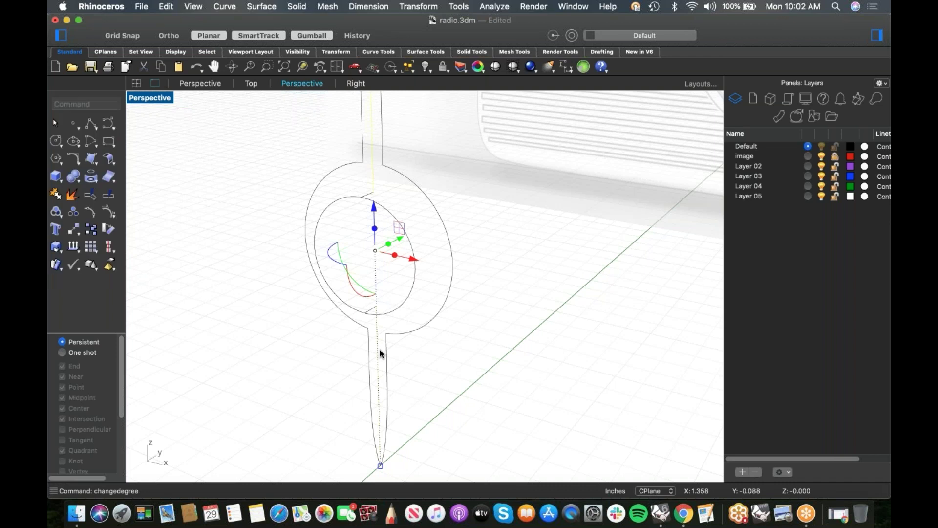
{"action": "left_click", "coordinate": [107, 209]}
Step: Move the hub-side control points of both centre line pieces so the ridge curves rise to meet the inner hub circle
{"action": "right_click_drag", "start_coordinate": [441, 188], "coordinate": [430, 237], "text": "shift"}
{"action": "scroll", "coordinate": [381, 247], "scroll_direction": "up", "scroll_amount": 3}
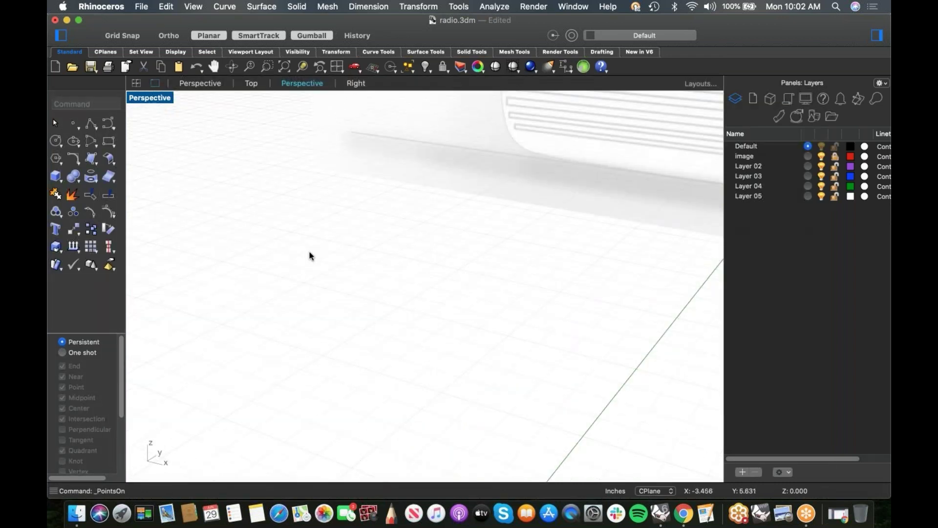
{"action": "scroll", "coordinate": [310, 255], "scroll_direction": "down", "scroll_amount": 3}
{"action": "left_click", "coordinate": [269, 259]}
{"action": "scroll", "coordinate": [293, 262], "scroll_direction": "down", "scroll_amount": 5}
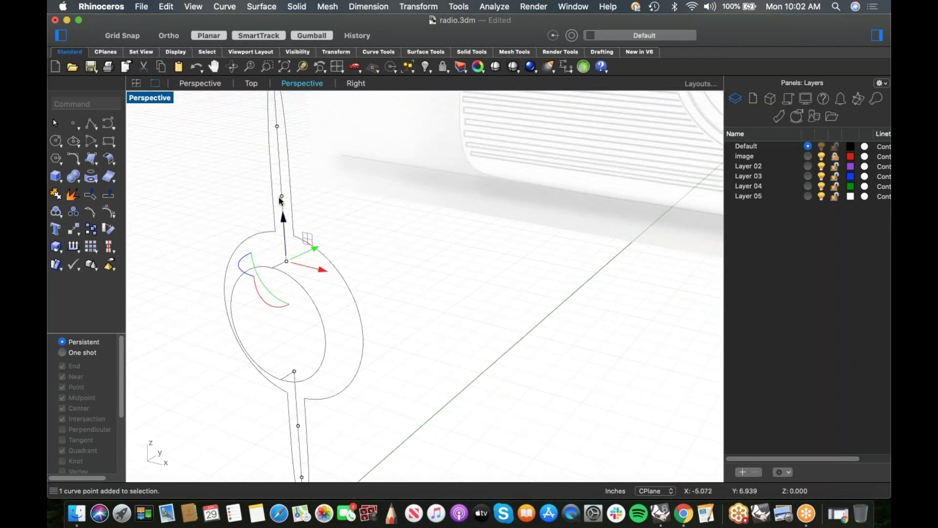
{"action": "left_click_drag", "start_coordinate": [282, 196], "coordinate": [280, 160]}
{"action": "right_click_drag", "start_coordinate": [315, 265], "coordinate": [321, 224], "text": "shift"}
{"action": "left_click", "coordinate": [318, 204], "text": "shift"}
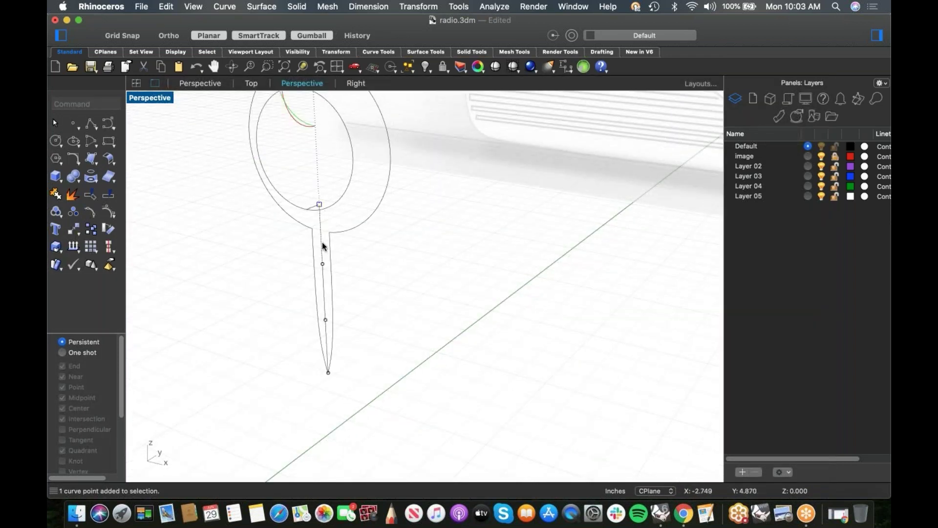
{"action": "left_click", "coordinate": [321, 264]}
{"action": "left_click", "coordinate": [325, 318], "text": "shift"}
{"action": "right_click_drag", "start_coordinate": [326, 247], "coordinate": [332, 326], "text": "shift"}
{"action": "left_click_drag", "start_coordinate": [348, 220], "coordinate": [312, 291]}
{"action": "right_click_drag", "start_coordinate": [421, 321], "coordinate": [162, 98]}
Step: Delete the short connecting line at the top of the inner hub circle
{"action": "left_click", "coordinate": [372, 316]}
{"action": "key", "text": "Delete"}
{"action": "right_click_drag", "start_coordinate": [451, 280], "coordinate": [442, 292], "text": "shift"}
{"action": "key", "text": "Escape"}
{"action": "middle_click", "coordinate": [477, 268]}
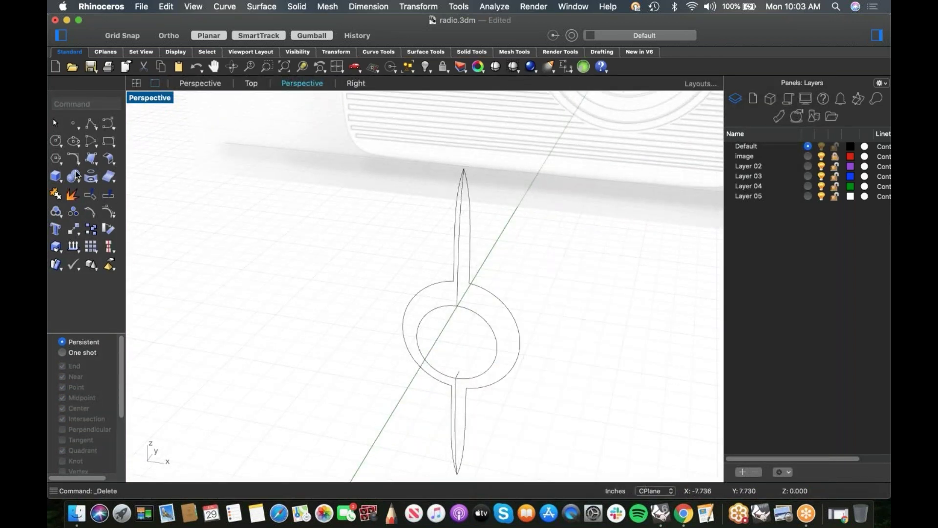
{"action": "left_click", "coordinate": [95, 162]}
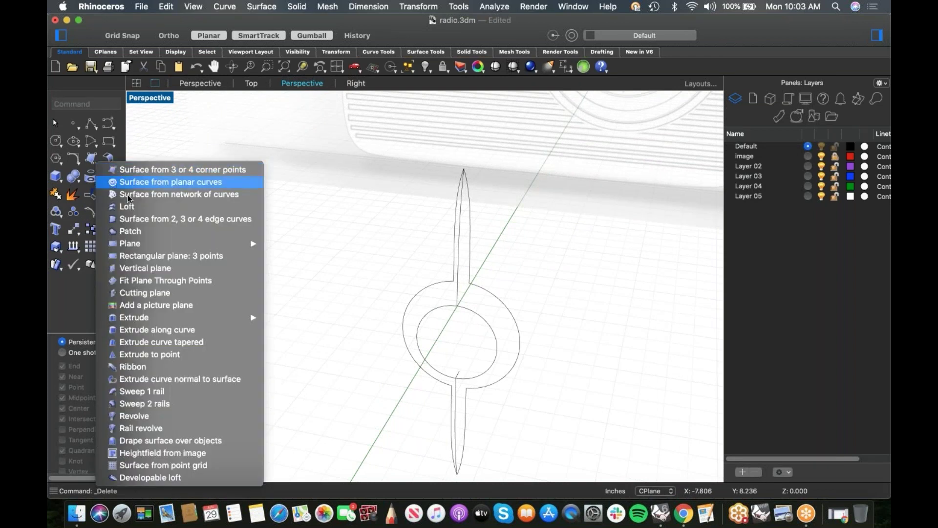
{"action": "left_click", "coordinate": [132, 207]}
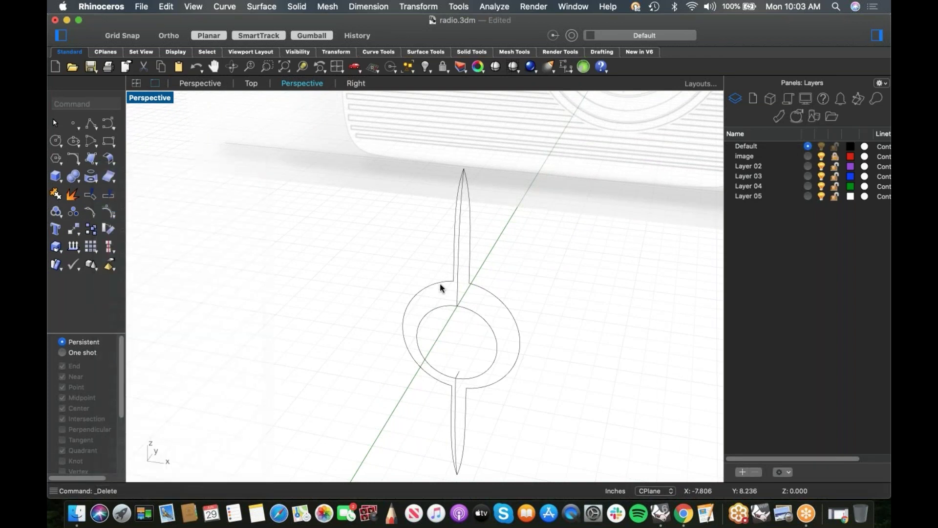
{"action": "left_click", "coordinate": [469, 279]}
Step: Explode the needle's joined outer outline into separate curve segments
{"action": "left_click", "coordinate": [486, 288]}
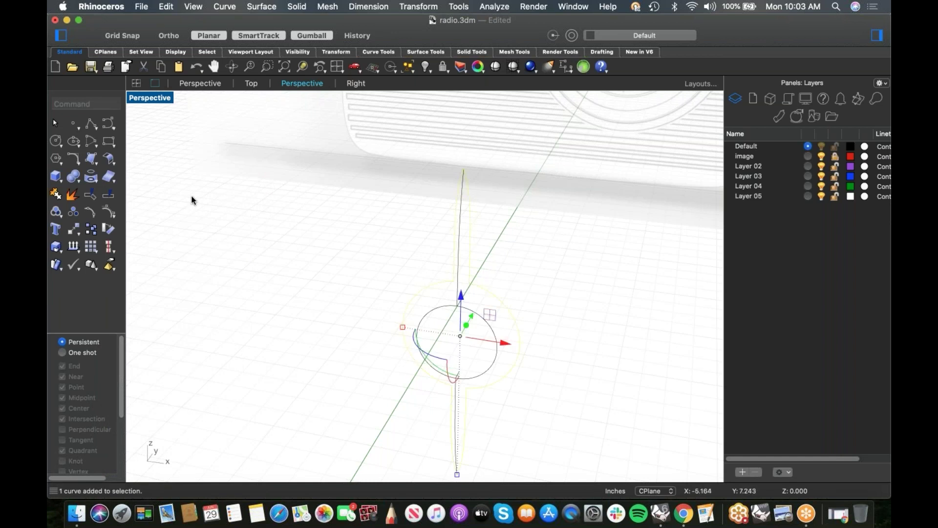
{"action": "left_click", "coordinate": [70, 194]}
{"action": "left_click", "coordinate": [233, 237]}
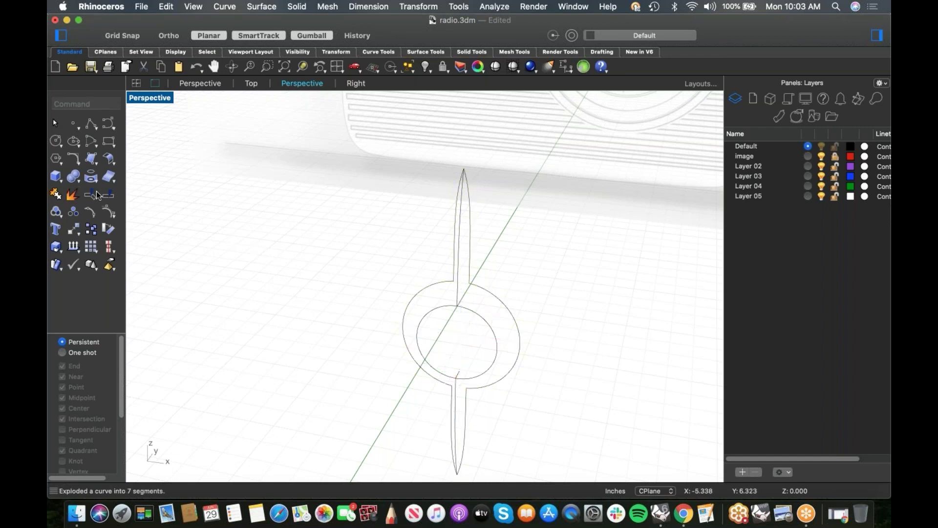
Step: Loft a Normal-style surface between the upper ridge curve and the right edge of the needle's upper arm, without simplifying
{"action": "left_click", "coordinate": [100, 163]}
{"action": "left_click", "coordinate": [131, 205]}
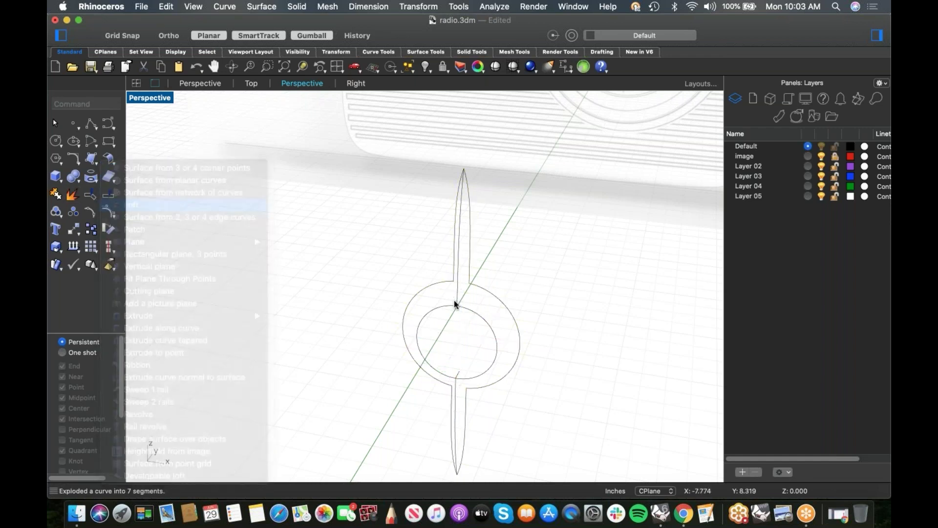
{"action": "key", "text": "Return"}
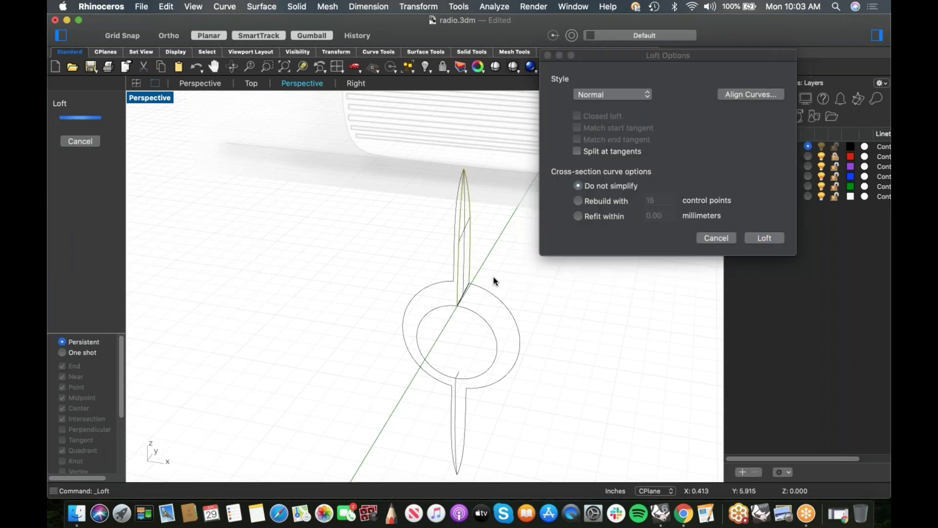
{"action": "left_click", "coordinate": [764, 238]}
Step: Loft a second surface between the upper ridge curve and the left edge of the needle's upper arm
{"action": "right_click_drag", "start_coordinate": [533, 294], "coordinate": [583, 297]}
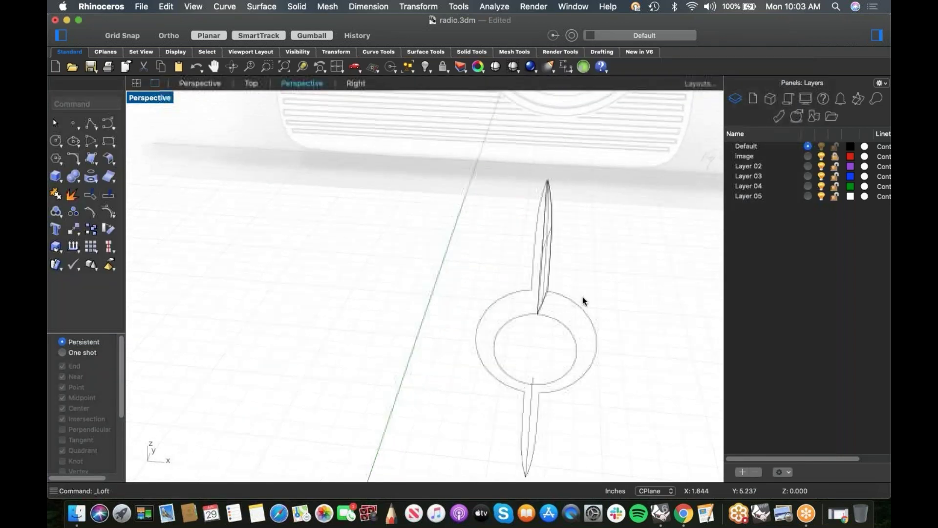
{"action": "right_click", "coordinate": [583, 297]}
{"action": "left_click", "coordinate": [663, 189]}
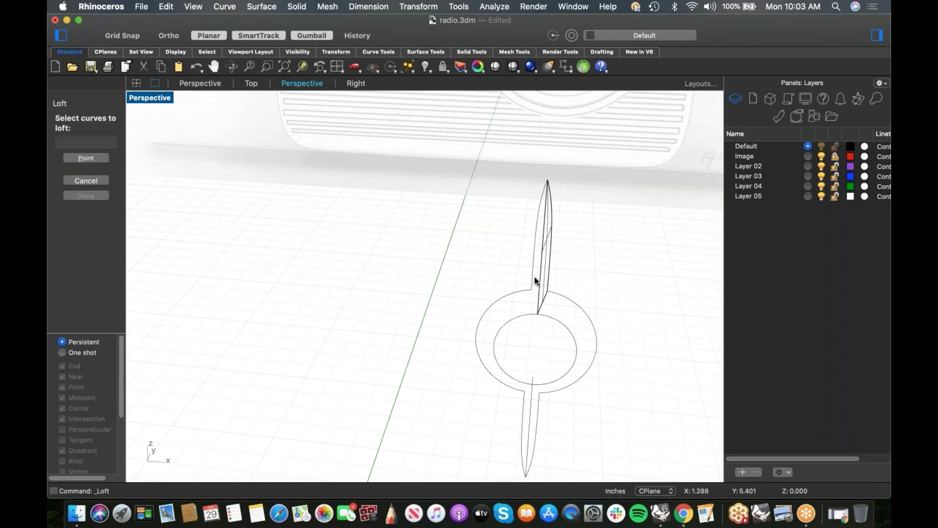
{"action": "left_click", "coordinate": [537, 281]}
{"action": "left_click", "coordinate": [579, 303]}
{"action": "left_click", "coordinate": [528, 277]}
{"action": "key", "text": "Return"}
{"action": "left_click", "coordinate": [766, 239]}
Step: Loft a surface between the lower ridge curve and the right edge of the needle's lower arm
{"action": "right_click_drag", "start_coordinate": [588, 266], "coordinate": [562, 184]}
{"action": "left_click", "coordinate": [617, 189]}
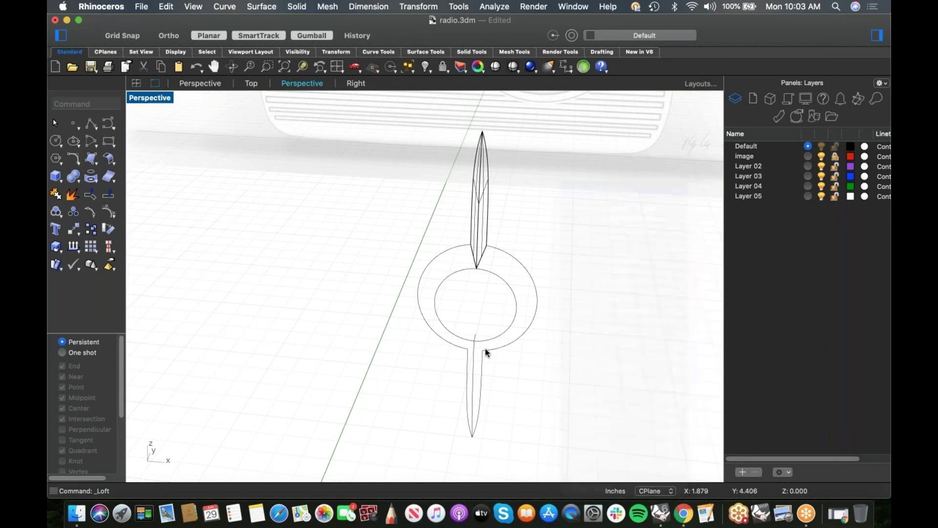
{"action": "key", "text": "Return"}
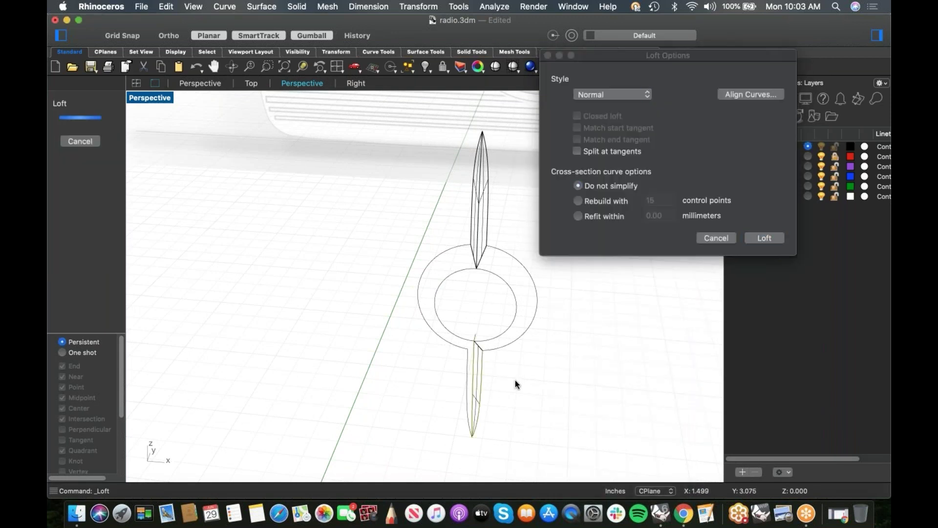
{"action": "left_click", "coordinate": [764, 239]}
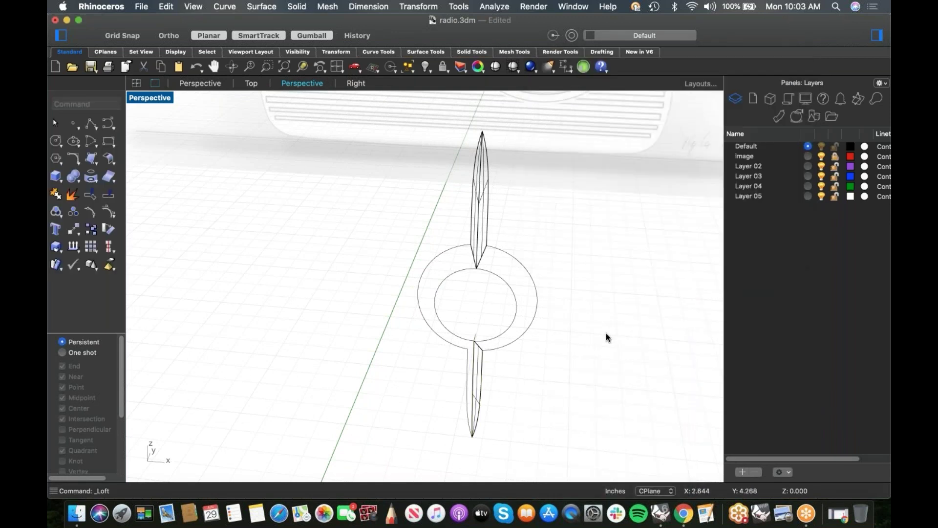
Step: Loft a surface between the lower ridge curve and the left edge of the needle's lower arm
{"action": "right_click", "coordinate": [601, 344]}
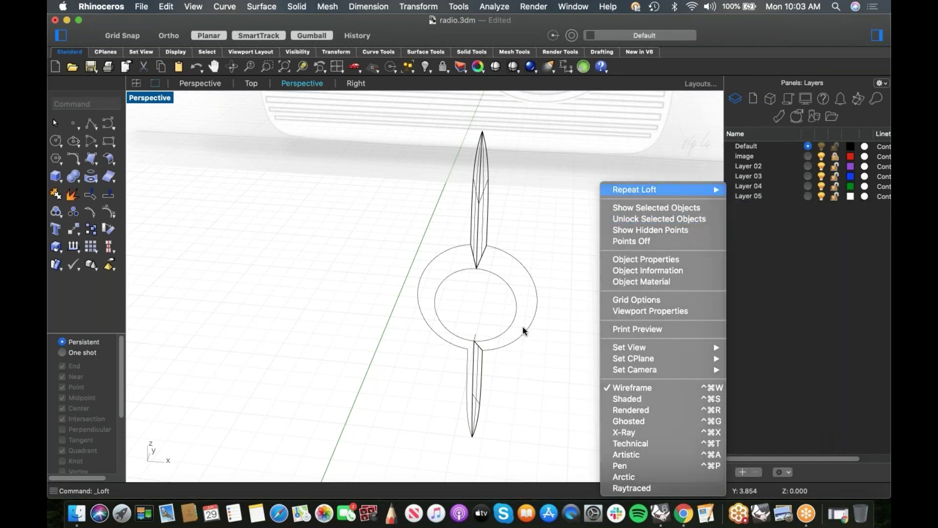
{"action": "left_click", "coordinate": [617, 190]}
{"action": "left_click", "coordinate": [468, 360]}
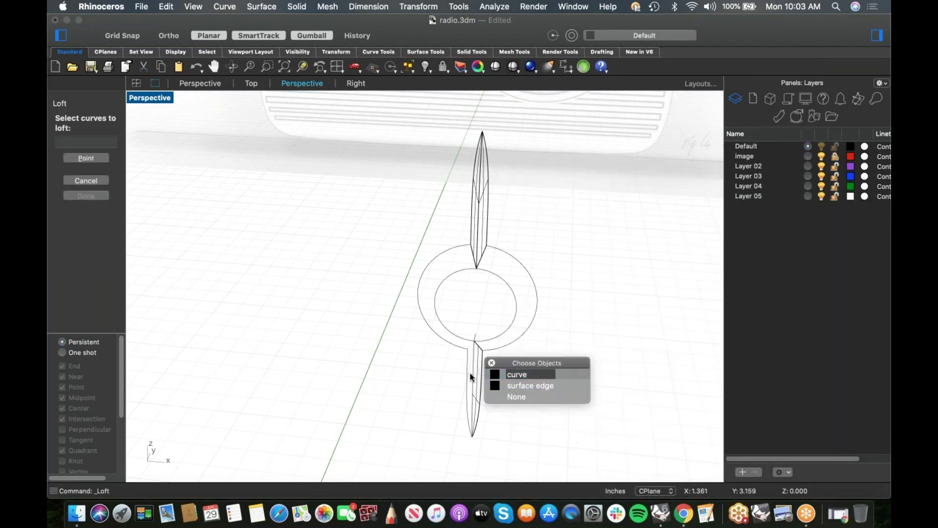
{"action": "key", "text": "Return"}
{"action": "key", "text": "Return"}
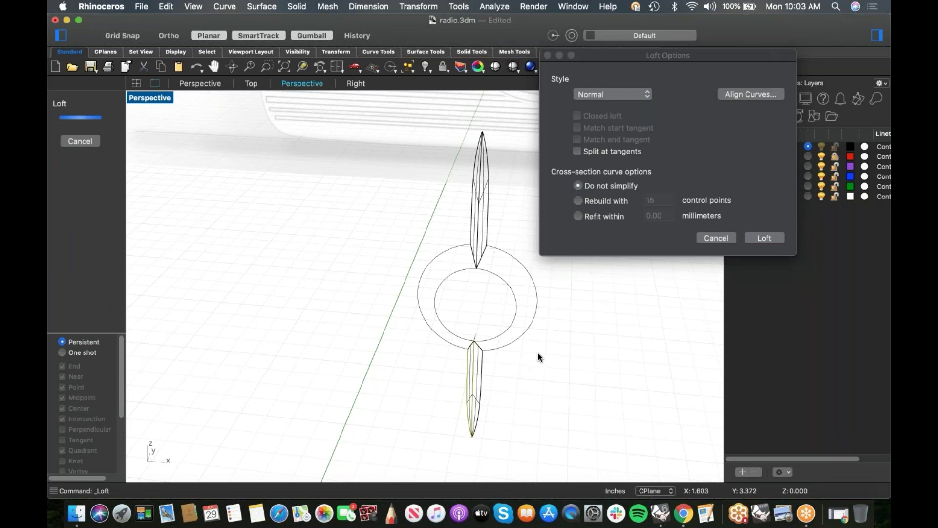
{"action": "left_click", "coordinate": [765, 239]}
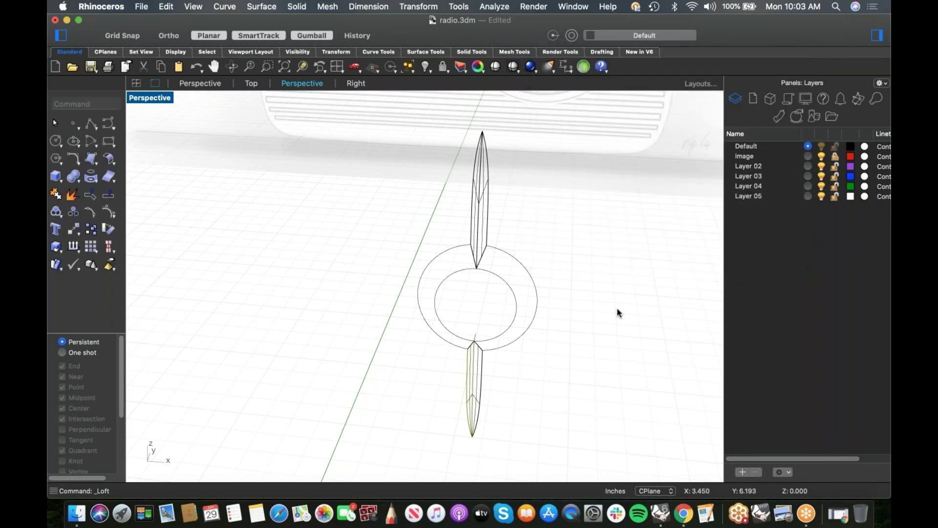
{"action": "left_click", "coordinate": [488, 293]}
{"action": "left_click", "coordinate": [523, 281]}
{"action": "left_click", "coordinate": [508, 286]}
{"action": "left_click", "coordinate": [536, 279]}
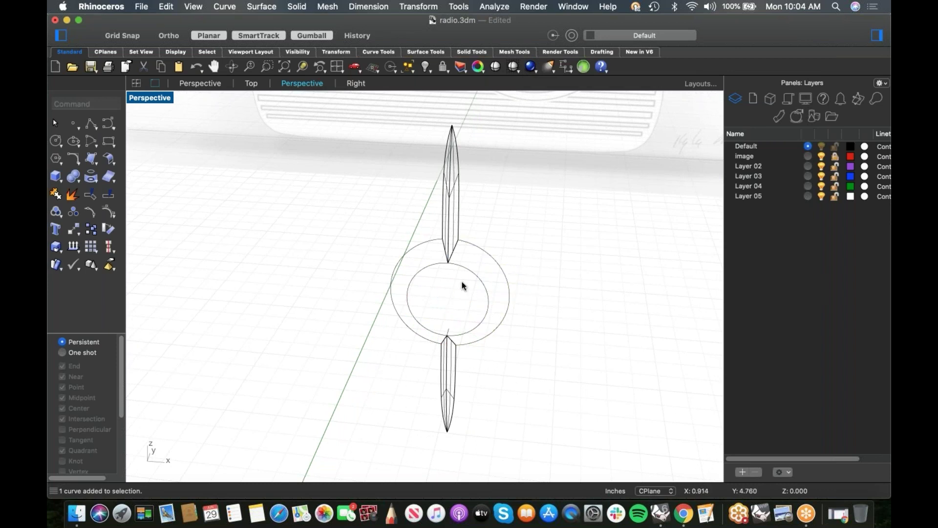
Step: Split the inner hub circle into two halves at the points where the upper and lower ridges meet it
{"action": "scroll", "coordinate": [462, 286], "scroll_direction": "up", "scroll_amount": 3}
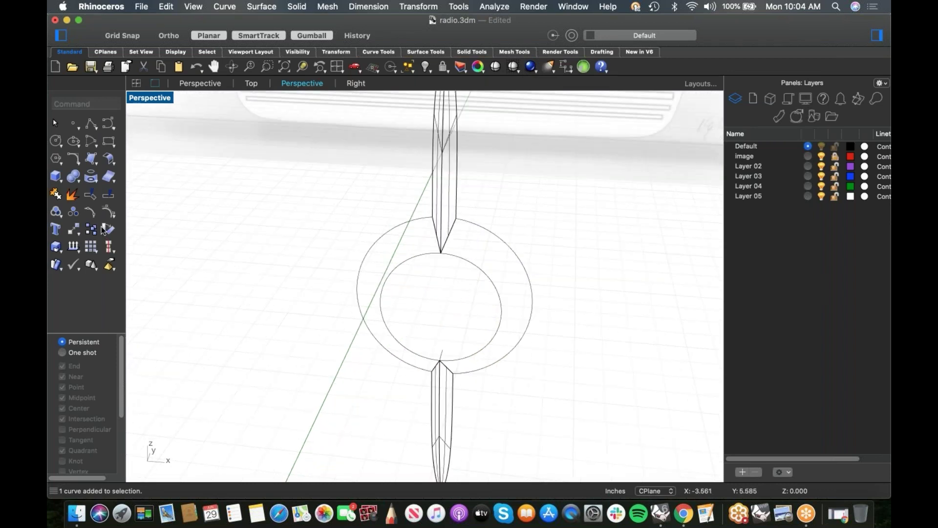
{"action": "left_click", "coordinate": [477, 273]}
{"action": "left_click", "coordinate": [542, 245]}
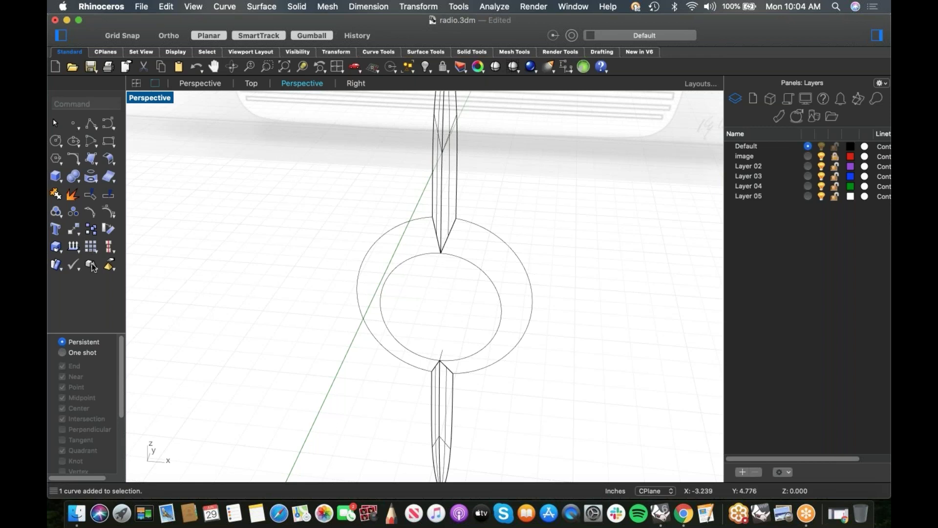
{"action": "left_click", "coordinate": [109, 197]}
{"action": "left_click", "coordinate": [458, 260]}
{"action": "left_click", "coordinate": [441, 253]}
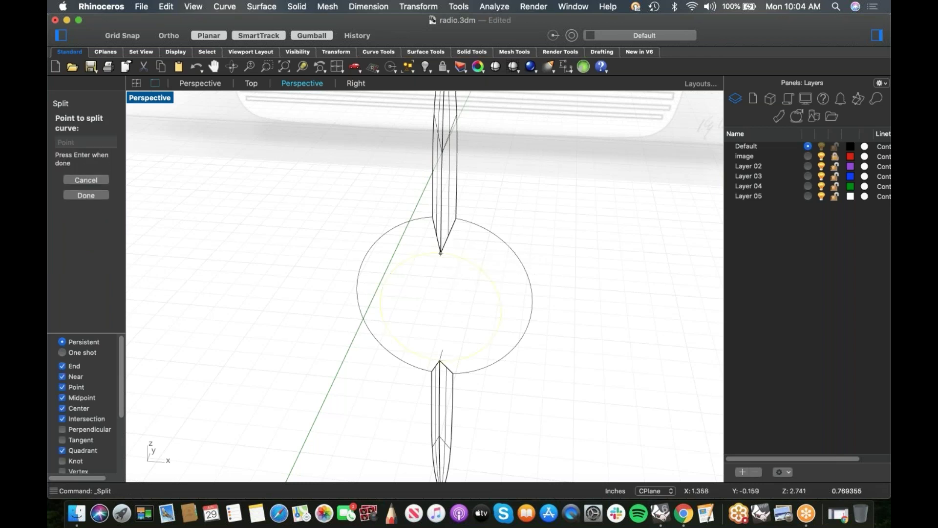
{"action": "left_click", "coordinate": [442, 361]}
{"action": "key", "text": "Return"}
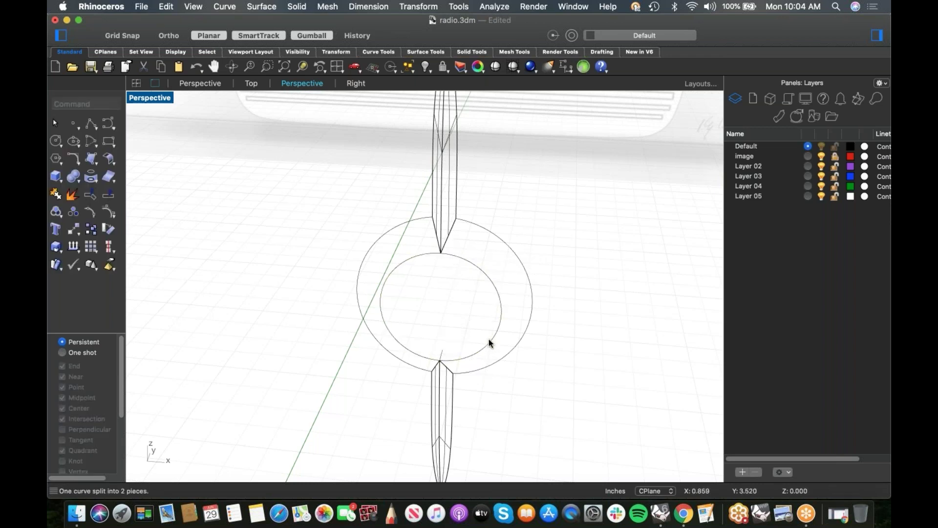
Step: Loft the right half of the inner hub circle to the right outer hub arc
{"action": "left_click_drag", "start_coordinate": [95, 164], "coordinate": [125, 203]}
{"action": "left_click", "coordinate": [465, 259]}
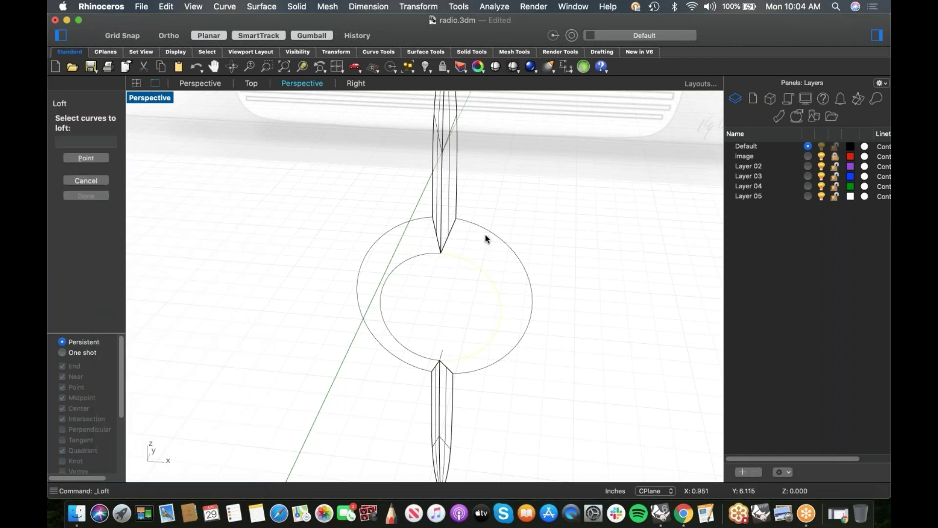
{"action": "left_click", "coordinate": [493, 230]}
{"action": "key", "text": "Return"}
{"action": "key", "text": "Return"}
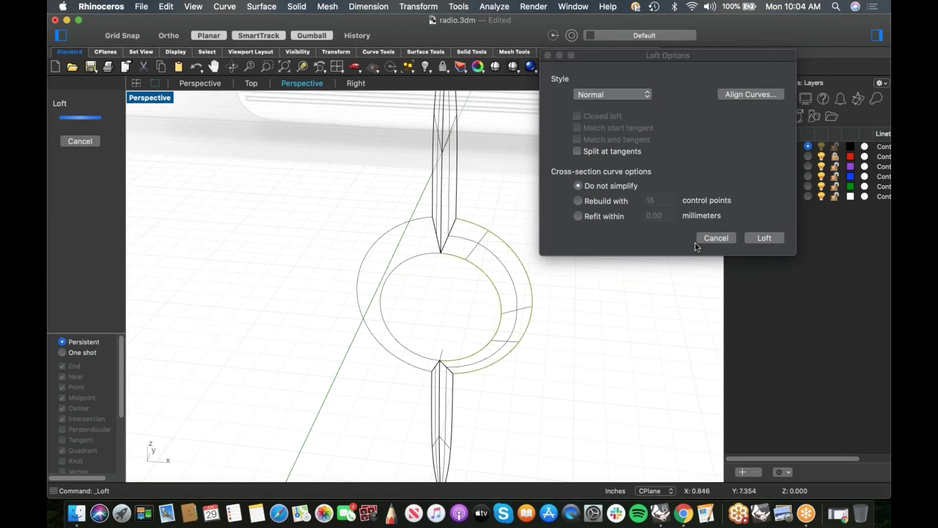
{"action": "left_click", "coordinate": [765, 237]}
Step: Loft the left half of the inner hub circle to the left outer hub arc
{"action": "right_click", "coordinate": [441, 252]}
{"action": "left_click", "coordinate": [574, 191]}
{"action": "key", "text": "Return"}
{"action": "key", "text": "Return"}
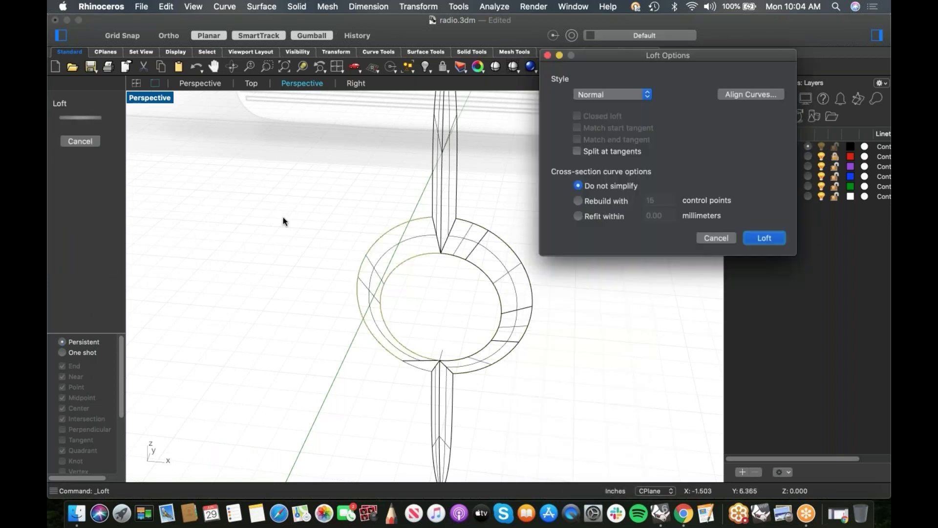
{"action": "left_click", "coordinate": [759, 240]}
Step: Join all the needle's lofted surfaces into one polysurface and cap its planar openings
{"action": "scroll", "coordinate": [586, 271], "scroll_direction": "down", "scroll_amount": 3}
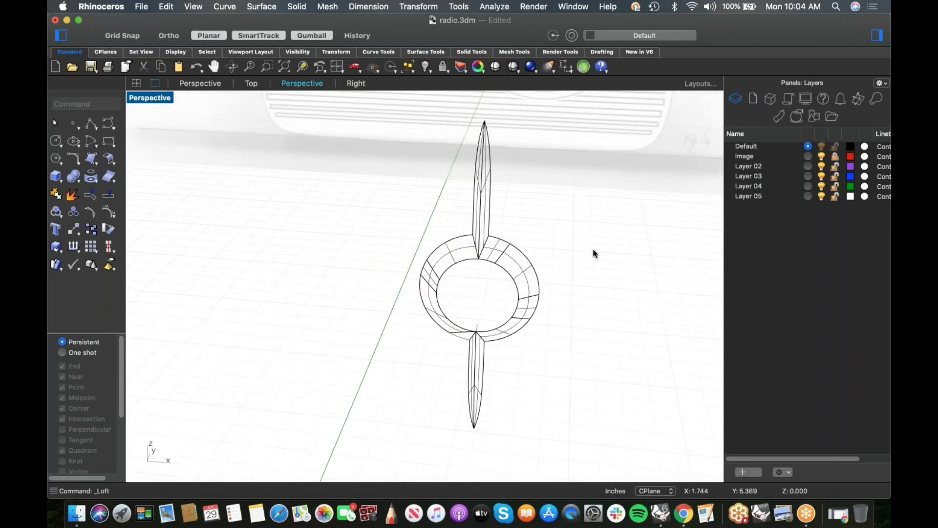
{"action": "left_click_drag", "start_coordinate": [601, 221], "coordinate": [375, 435]}
{"action": "key", "text": "super+j"}
{"action": "type", "text": "cap"}
{"action": "key", "text": "Return"}
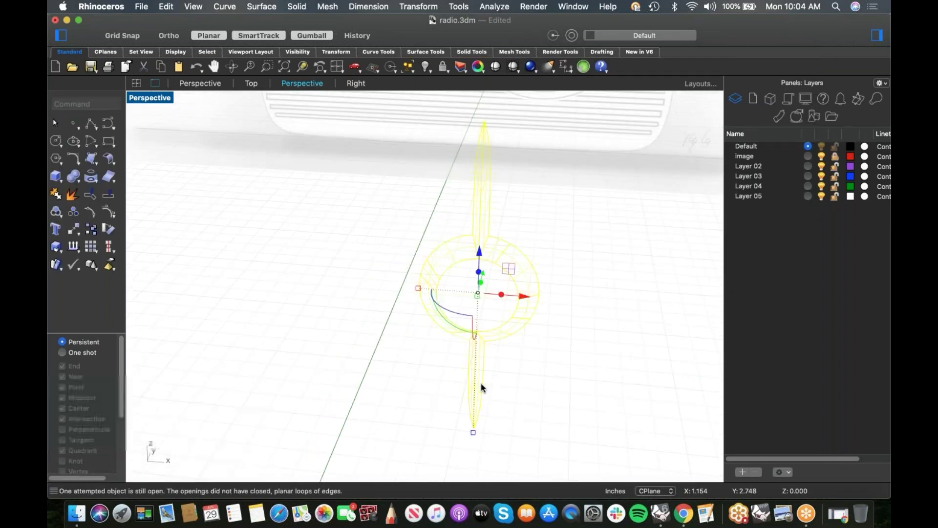
Step: Switch the Perspective viewport to Shaded display and examine where the hub ring meets the lower arm
{"action": "left_click", "coordinate": [160, 96]}
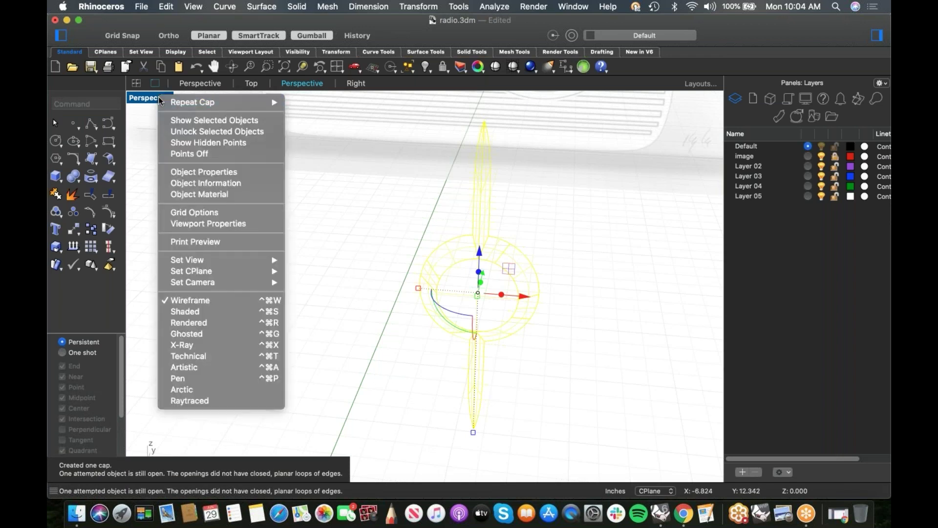
{"action": "left_click", "coordinate": [183, 311]}
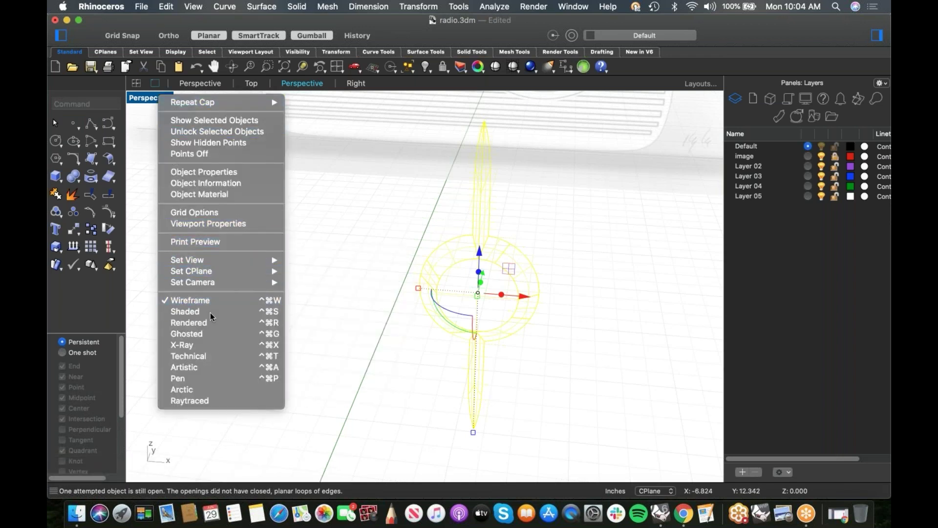
{"action": "left_click", "coordinate": [339, 321]}
{"action": "right_click_drag", "start_coordinate": [392, 334], "coordinate": [402, 320]}
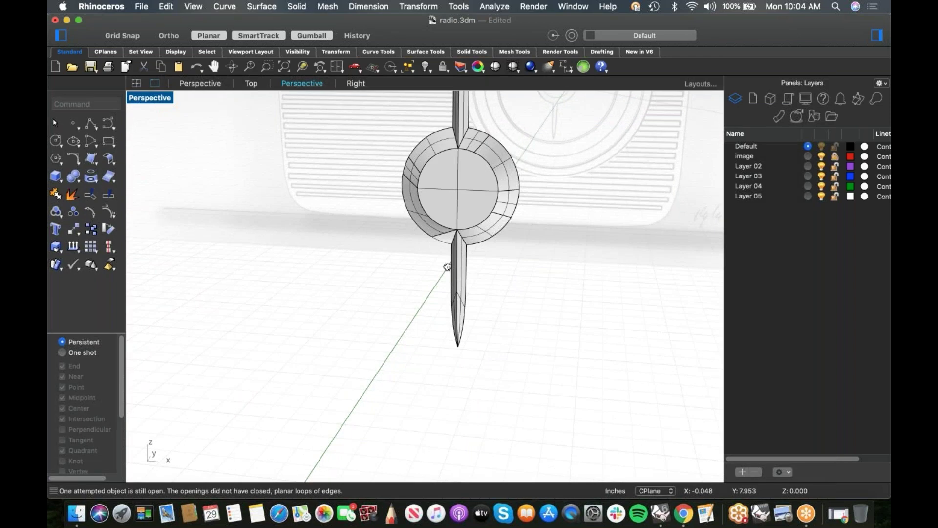
{"action": "scroll", "coordinate": [428, 248], "scroll_direction": "up", "scroll_amount": 5}
{"action": "scroll", "coordinate": [407, 243], "scroll_direction": "up", "scroll_amount": 3}
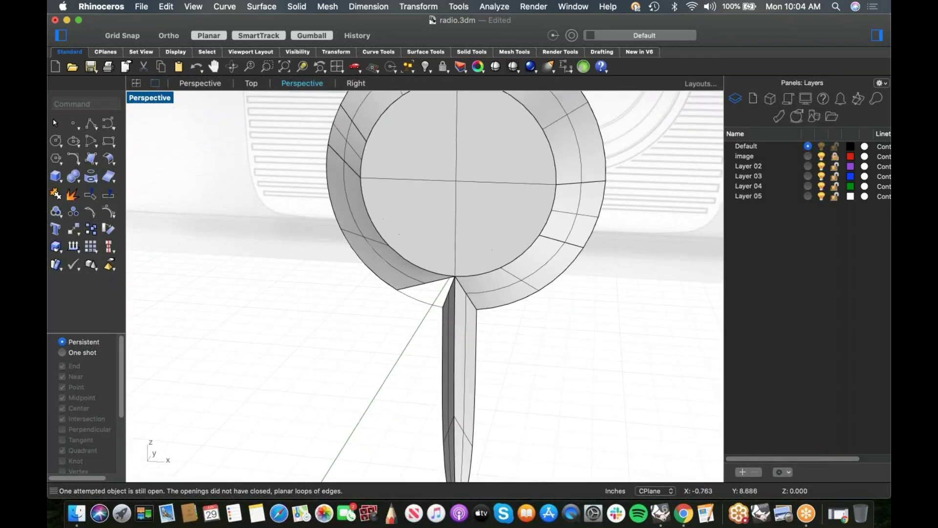
Step: Extract the surfaces on the left side of the hub ring from the polysurface and delete them
{"action": "left_click", "coordinate": [403, 277]}
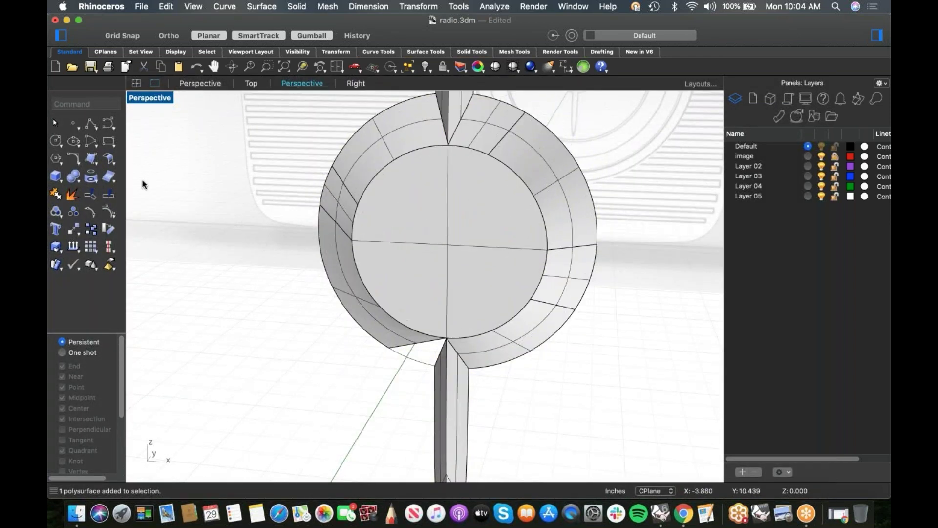
{"action": "right_click", "coordinate": [76, 196]}
{"action": "left_click", "coordinate": [404, 150]}
{"action": "left_click", "coordinate": [340, 223]}
{"action": "left_click", "coordinate": [353, 283]}
{"action": "key", "text": "Return"}
{"action": "key", "text": "Delete"}
Step: Explode the needle's outline curve and join the left outer hub arc segments into one open curve
{"action": "left_click", "coordinate": [419, 364]}
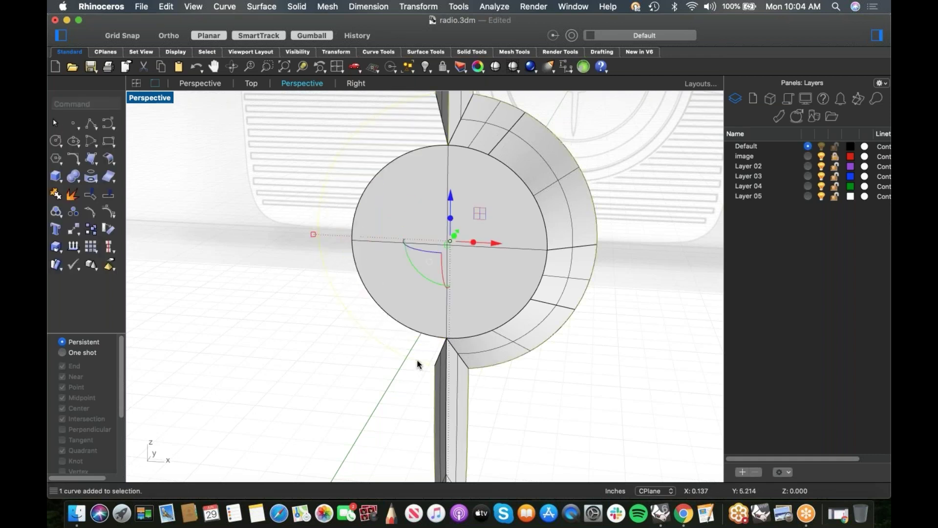
{"action": "middle_click", "coordinate": [341, 360]}
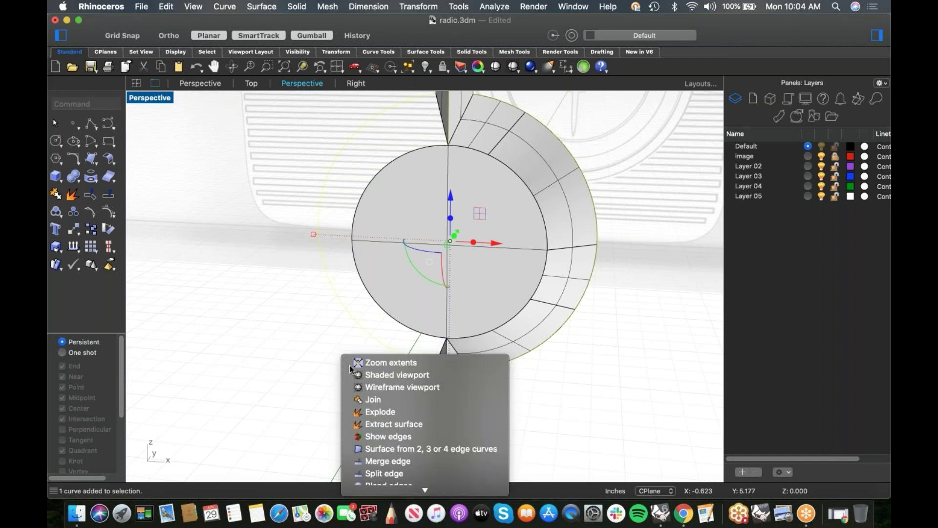
{"action": "left_click", "coordinate": [379, 411]}
{"action": "left_click", "coordinate": [419, 369]}
{"action": "left_click", "coordinate": [387, 346]}
{"action": "key", "text": "super+j"}
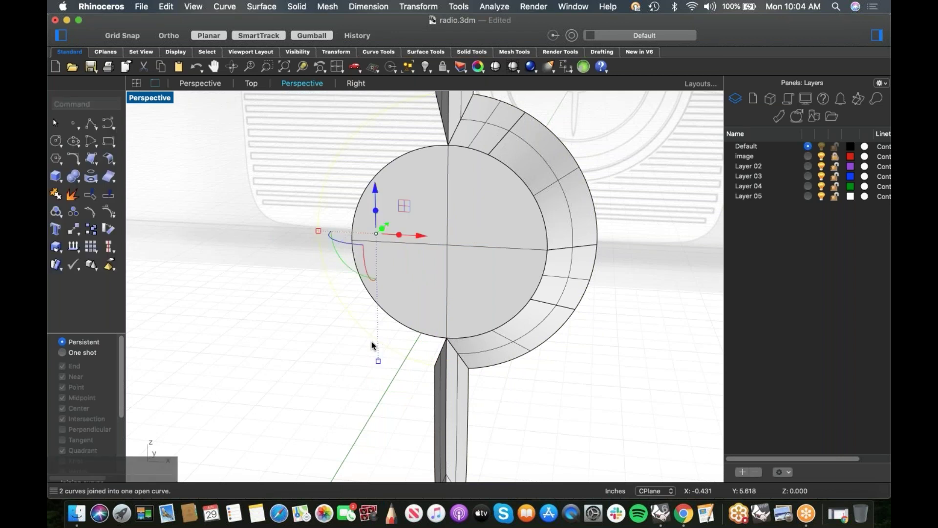
{"action": "left_click", "coordinate": [243, 286]}
Step: Explode the inner hub circle into its two half segments
{"action": "left_click", "coordinate": [370, 182]}
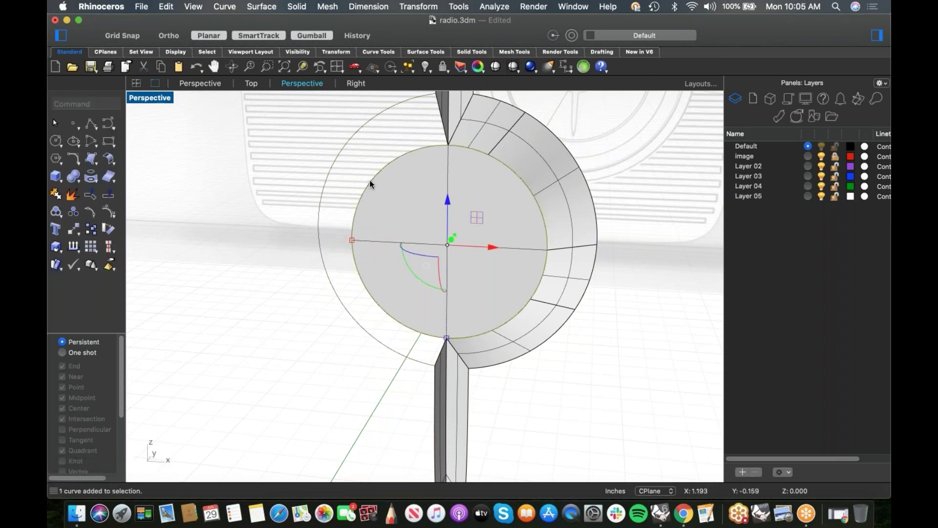
{"action": "middle_click", "coordinate": [366, 180]}
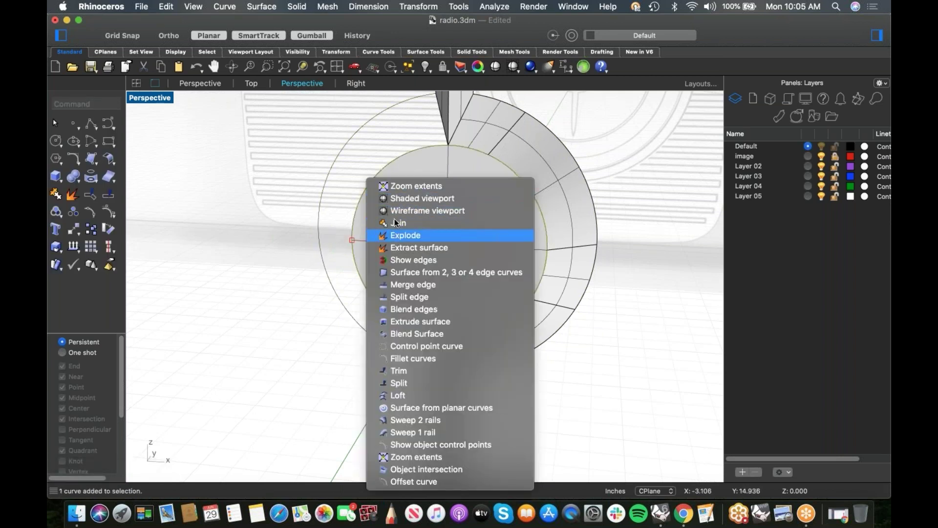
{"action": "left_click", "coordinate": [395, 236]}
{"action": "left_click", "coordinate": [413, 152]}
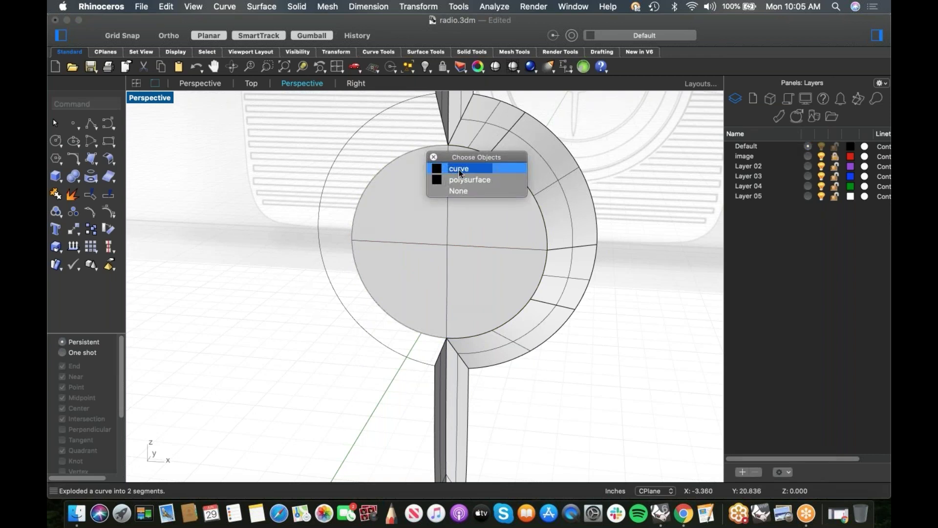
{"action": "left_click", "coordinate": [394, 140]}
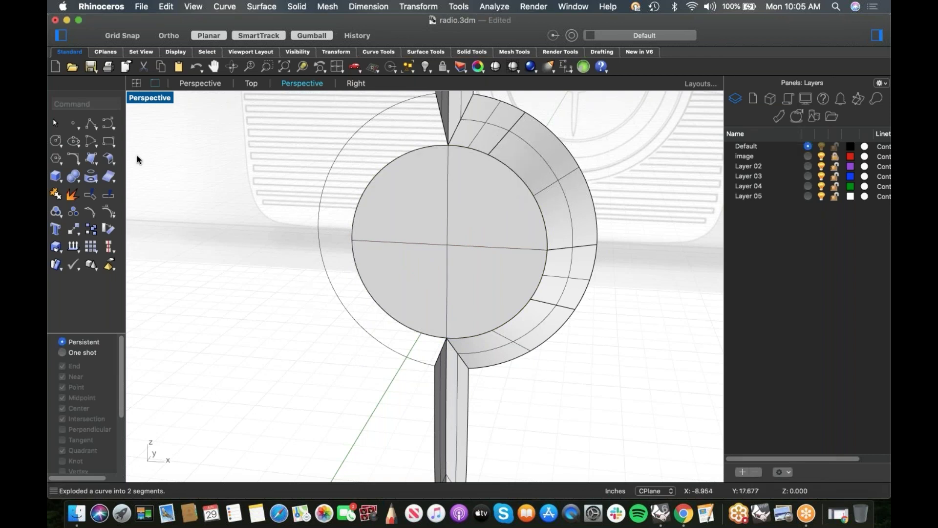
Step: Loft the left half of the inner hub circle to the joined left outer arc with Normal style and no simplification
{"action": "left_click", "coordinate": [95, 163]}
{"action": "left_click", "coordinate": [138, 209]}
{"action": "left_click", "coordinate": [427, 146]}
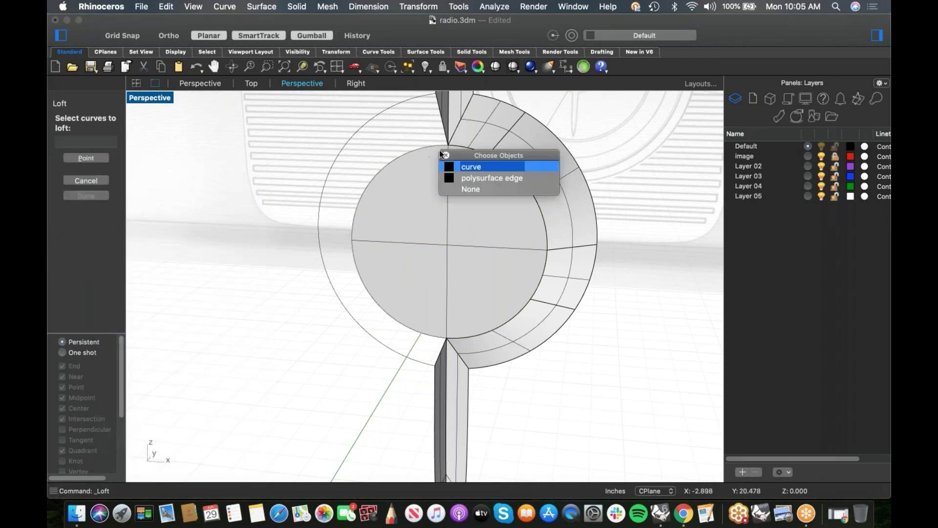
{"action": "left_click", "coordinate": [471, 166]}
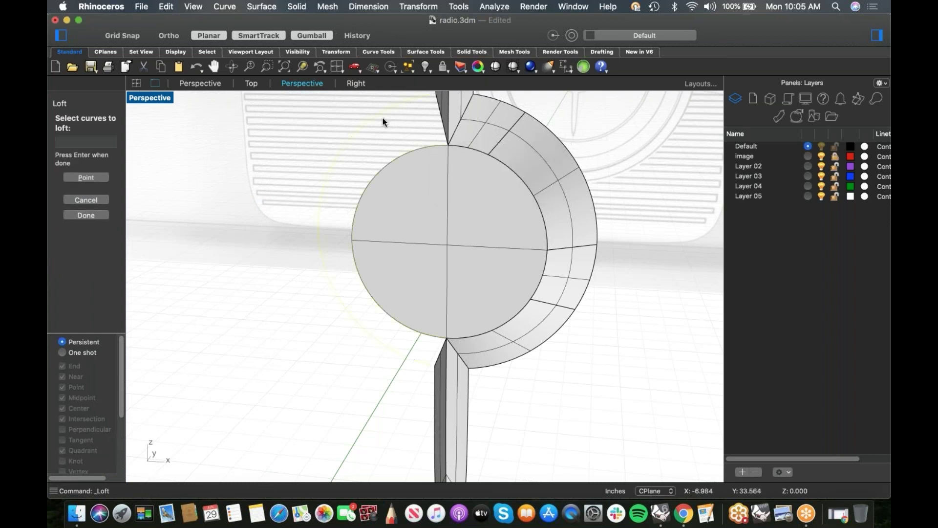
{"action": "key", "text": "Return"}
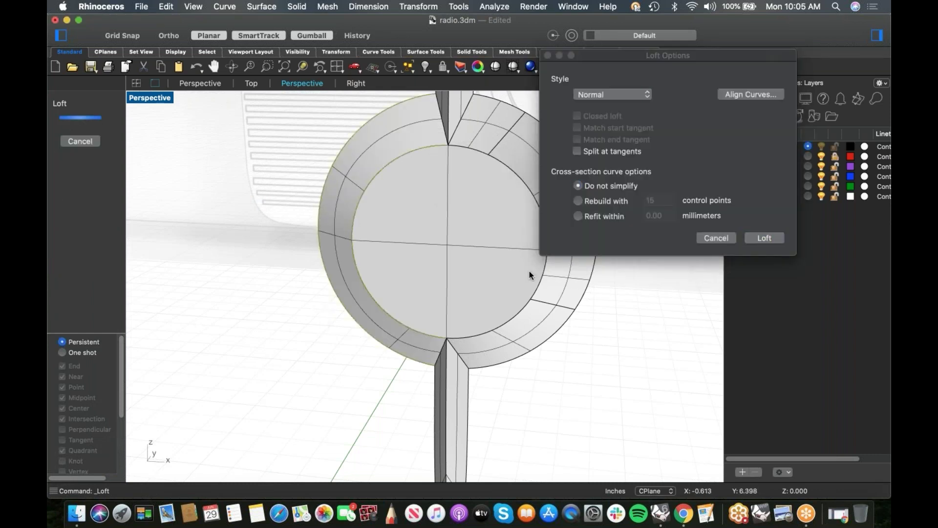
{"action": "left_click", "coordinate": [762, 238]}
Step: Join the new hub loft and the rest of the needle into one polysurface
{"action": "scroll", "coordinate": [508, 294], "scroll_direction": "down", "scroll_amount": 8}
{"action": "left_click_drag", "start_coordinate": [589, 232], "coordinate": [374, 406]}
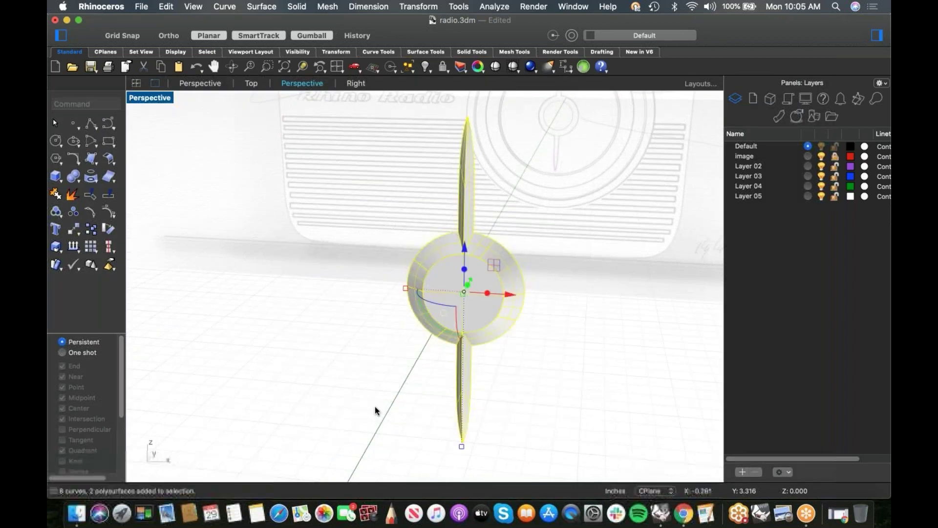
{"action": "key", "text": "super+j"}
{"action": "left_click", "coordinate": [367, 349]}
Step: Cap the planar opening at the back of the needle polysurface
{"action": "right_click_drag", "start_coordinate": [366, 349], "coordinate": [454, 310]}
{"action": "scroll", "coordinate": [453, 310], "scroll_direction": "up", "scroll_amount": 3}
{"action": "left_click", "coordinate": [439, 305]}
{"action": "type", "text": "Cap"}
{"action": "key", "text": "Return"}
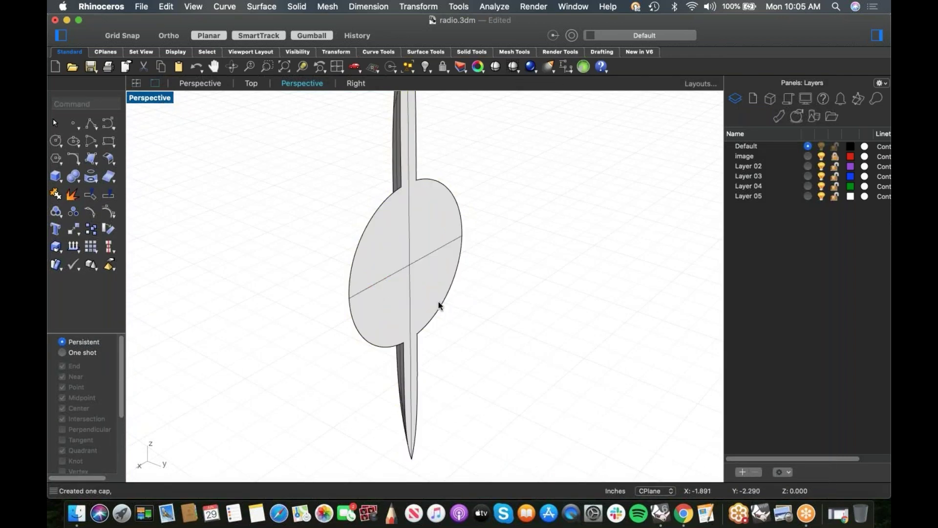
{"action": "left_click", "coordinate": [430, 297]}
{"action": "left_click", "coordinate": [464, 307]}
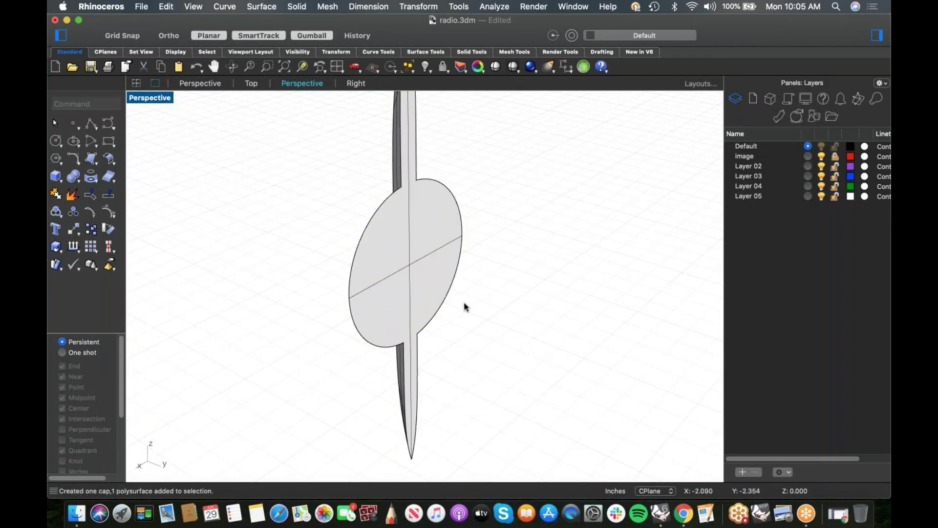
{"action": "left_click", "coordinate": [423, 274]}
{"action": "left_click_drag", "start_coordinate": [424, 270], "coordinate": [478, 289]}
{"action": "left_click", "coordinate": [517, 294]}
Step: Show all the hidden radio parts around the needle and save the file
{"action": "scroll", "coordinate": [405, 247], "scroll_direction": "down", "scroll_amount": 5}
{"action": "right_click_drag", "start_coordinate": [406, 247], "coordinate": [468, 254]}
{"action": "key", "text": "ctrl+alt+h"}
{"action": "scroll", "coordinate": [444, 277], "scroll_direction": "up", "scroll_amount": 3}
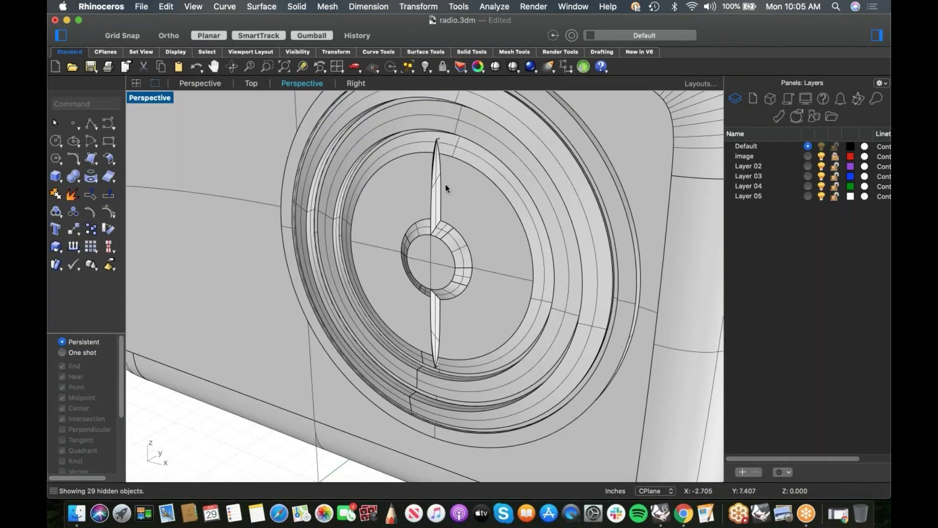
{"action": "scroll", "coordinate": [431, 210], "scroll_direction": "down", "scroll_amount": 5}
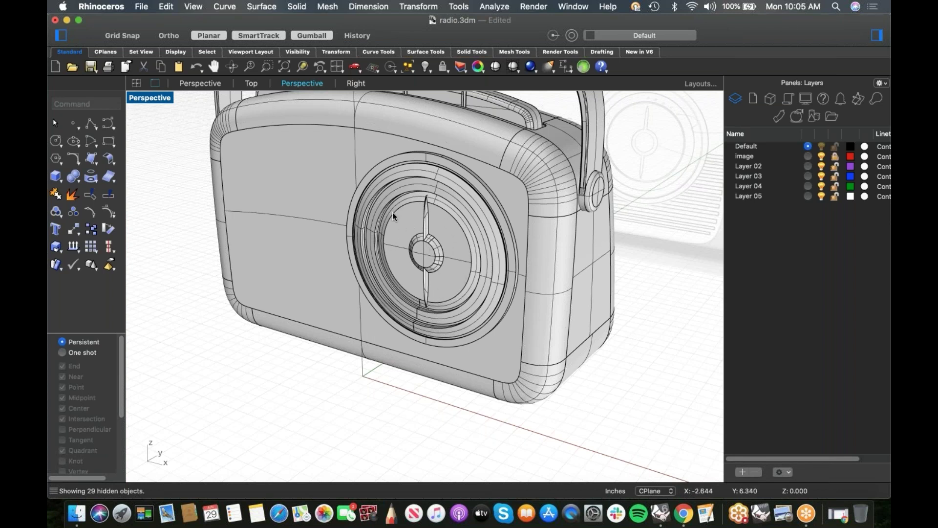
{"action": "right_click_drag", "start_coordinate": [392, 214], "coordinate": [419, 220]}
{"action": "scroll", "coordinate": [419, 220], "scroll_direction": "down", "scroll_amount": 4}
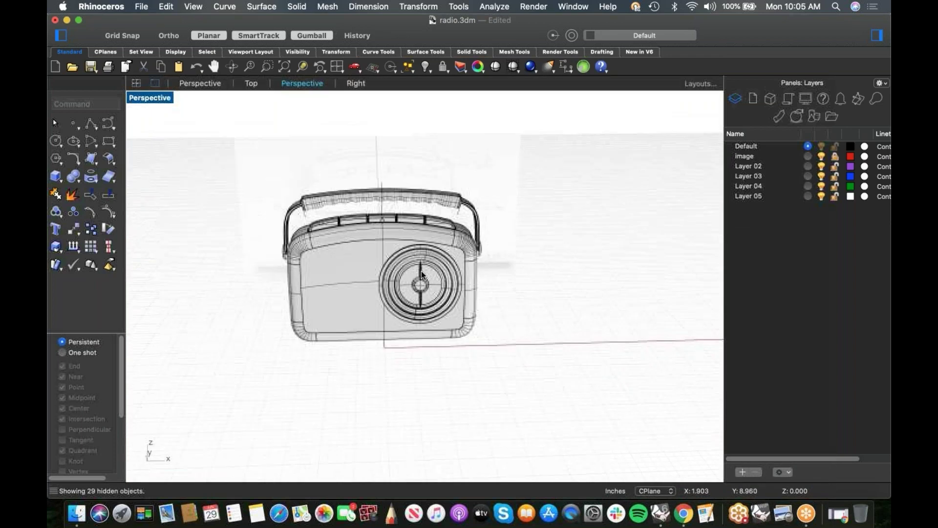
{"action": "scroll", "coordinate": [413, 280], "scroll_direction": "up", "scroll_amount": 10}
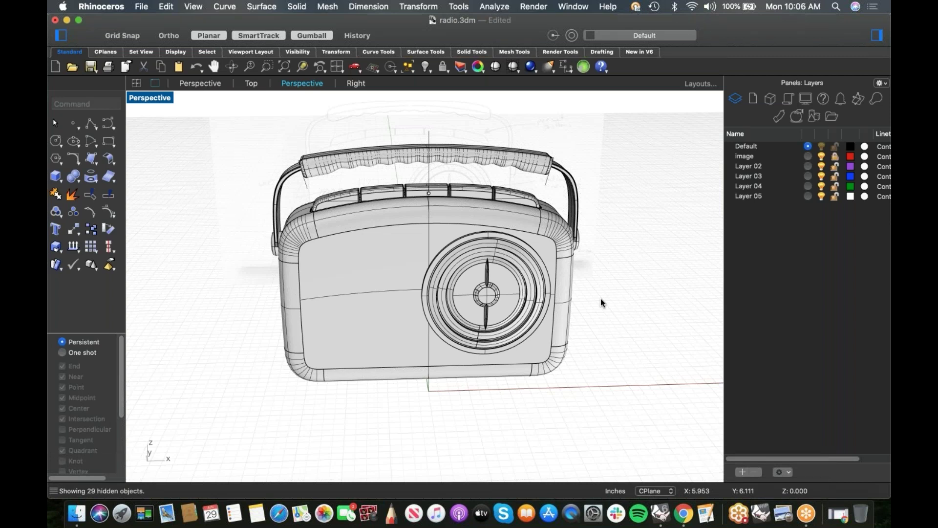
{"action": "key", "text": "super+s"}
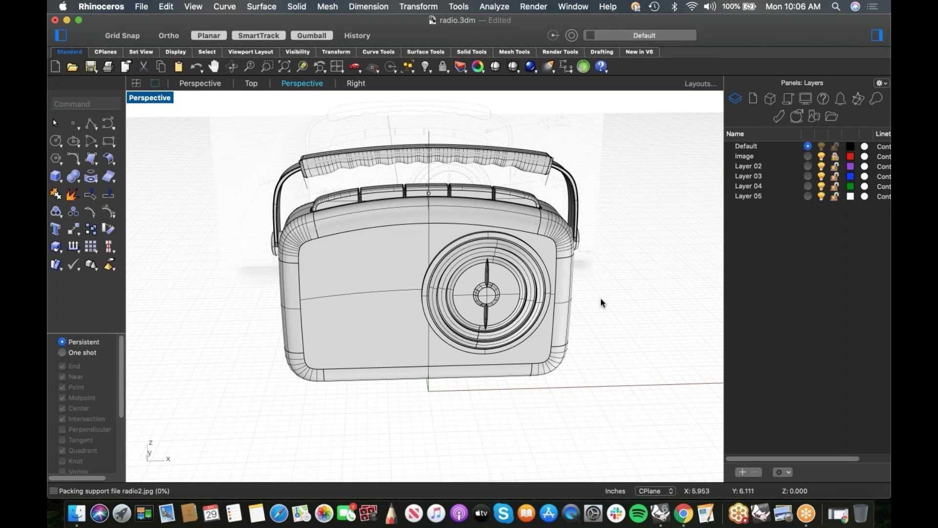
Step: Switch to the Front view and draw a circle in the empty space to the upper left of the radio
{"action": "scroll", "coordinate": [410, 388], "scroll_direction": "down", "scroll_amount": 4}
{"action": "right_click_drag", "start_coordinate": [410, 388], "coordinate": [445, 380]}
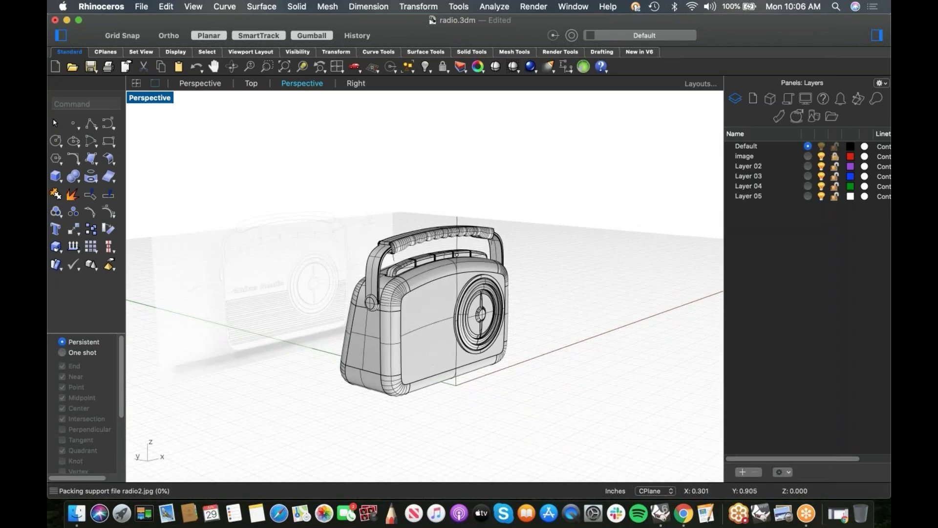
{"action": "key", "text": "ctrl+F2"}
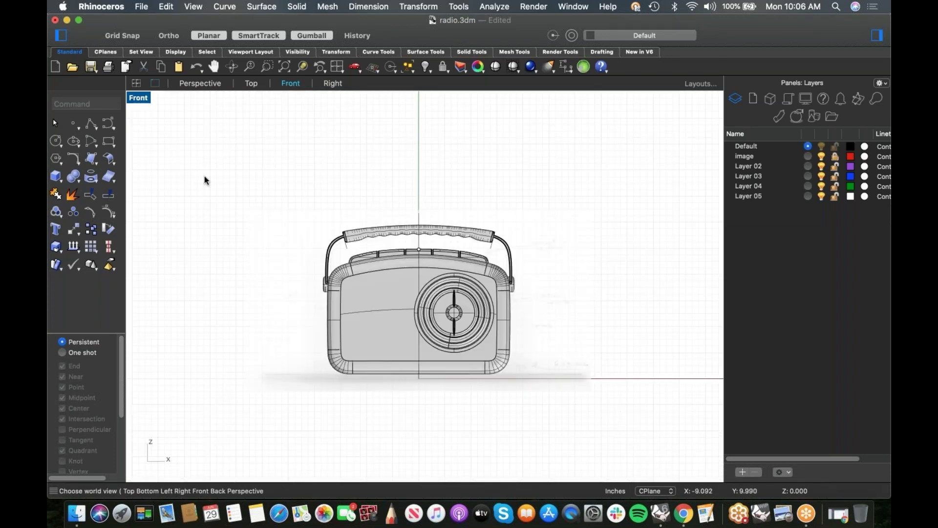
{"action": "right_click_drag", "start_coordinate": [194, 179], "coordinate": [282, 251]}
{"action": "left_click", "coordinate": [55, 141]}
{"action": "left_click", "coordinate": [306, 239]}
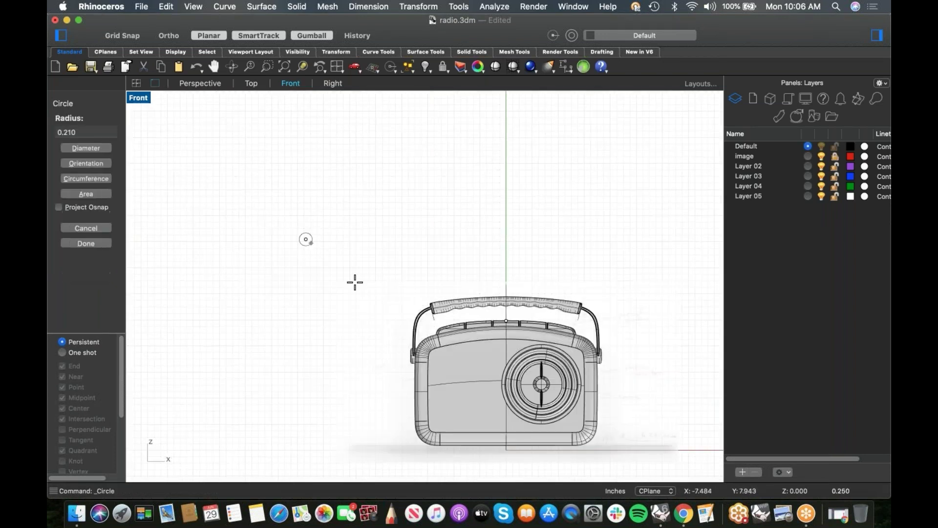
{"action": "left_click", "coordinate": [360, 284]}
{"action": "scroll", "coordinate": [294, 117], "scroll_direction": "up", "scroll_amount": 2}
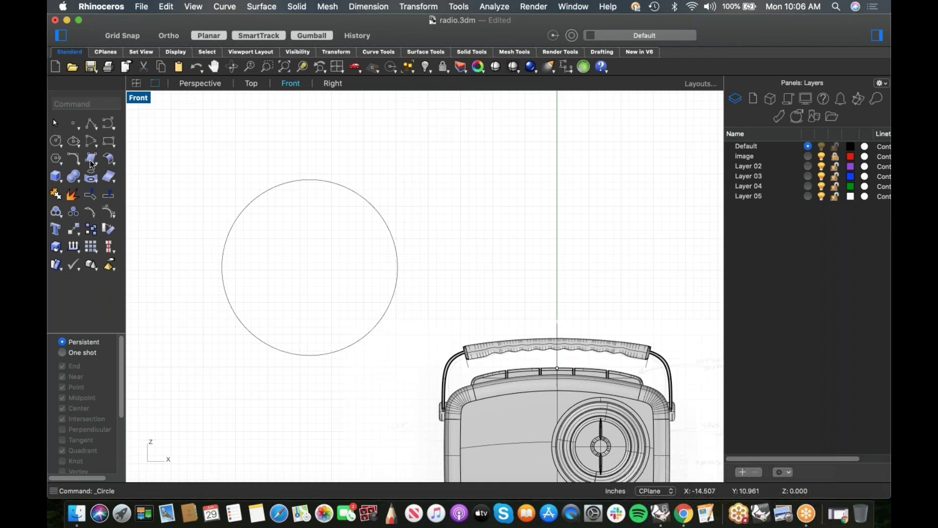
Step: Draw a small upright rectangle centred on the circle's top quadrant
{"action": "left_click", "coordinate": [113, 146]}
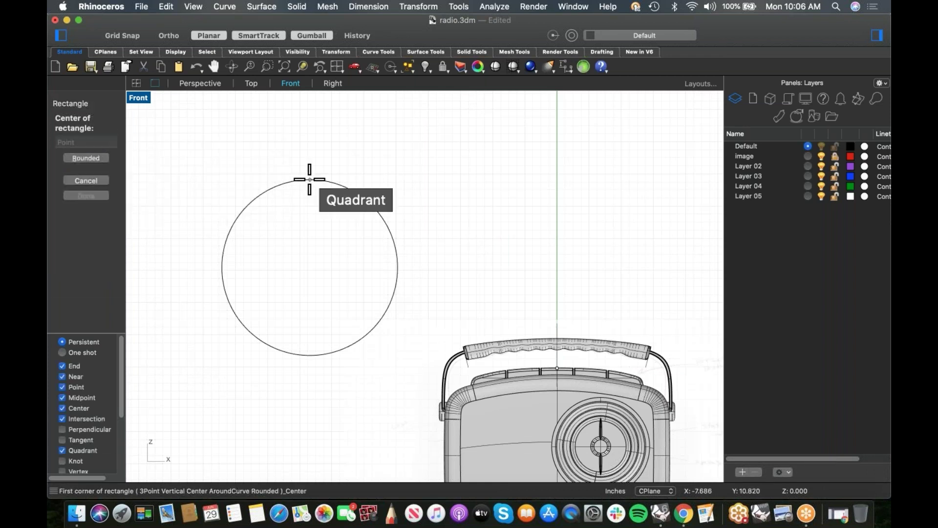
{"action": "left_click", "coordinate": [310, 181]}
{"action": "left_click", "coordinate": [316, 197]}
Step: Polar array the rectangle around the circle's centre with 30 items over 360 degrees
{"action": "left_click", "coordinate": [316, 194]}
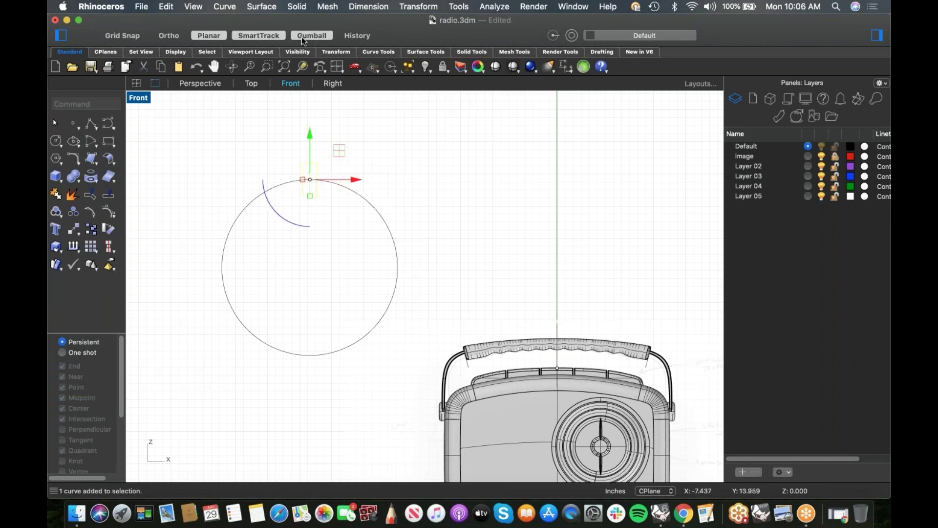
{"action": "left_click", "coordinate": [421, 7]}
{"action": "mouse_move", "coordinate": [440, 140]}
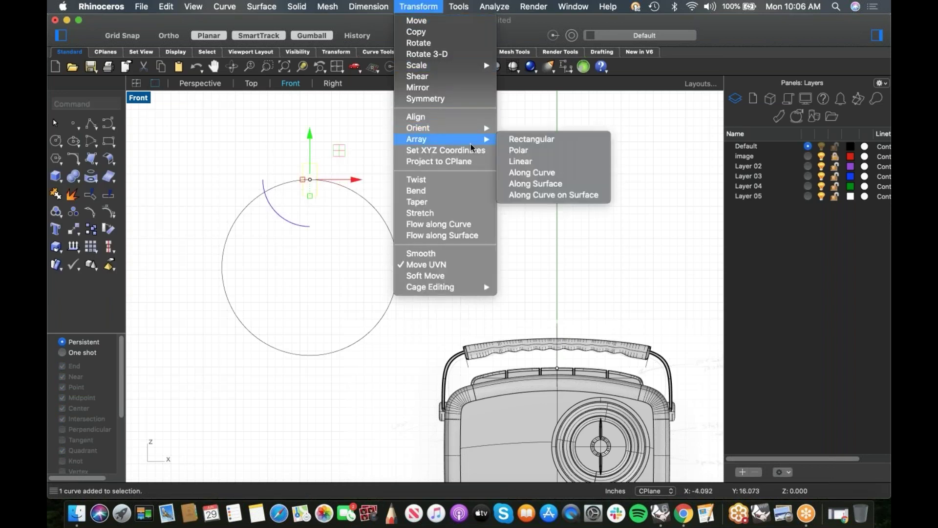
{"action": "left_click", "coordinate": [520, 150]}
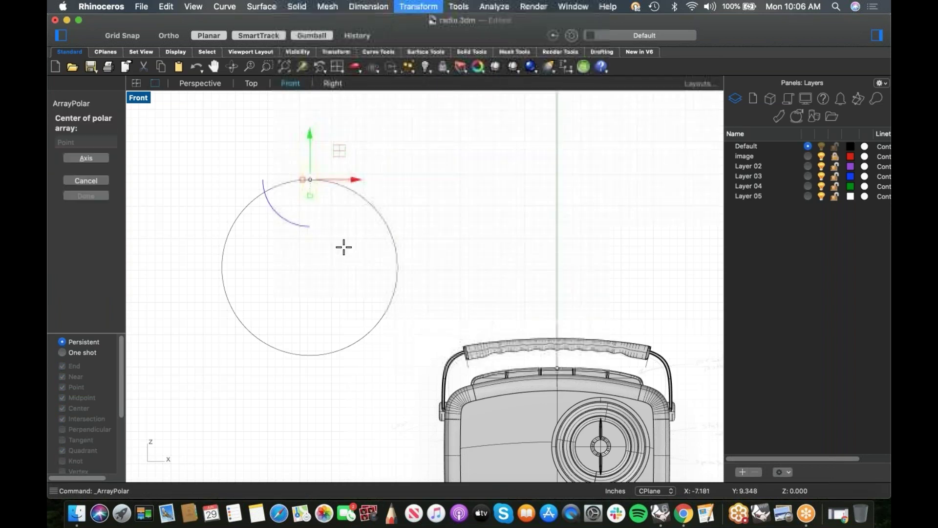
{"action": "left_click", "coordinate": [394, 275]}
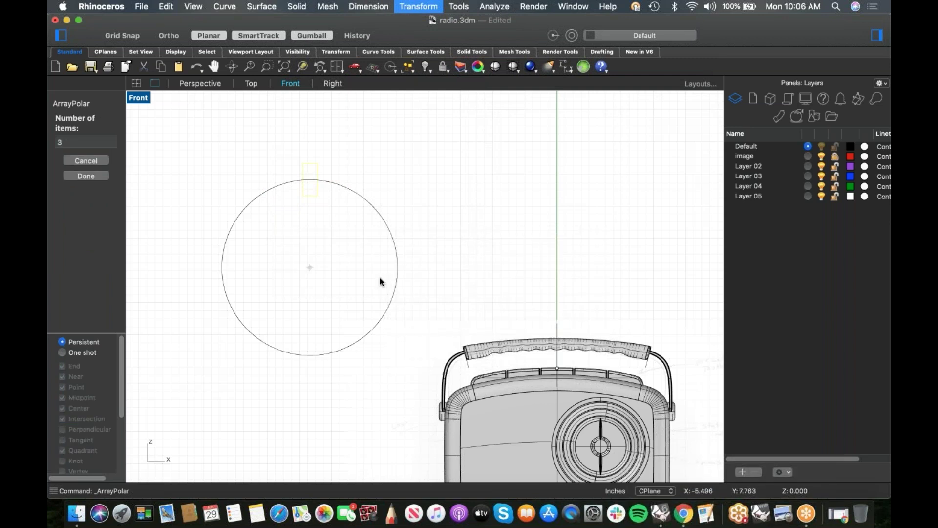
{"action": "type", "text": "0"}
{"action": "key", "text": "Return"}
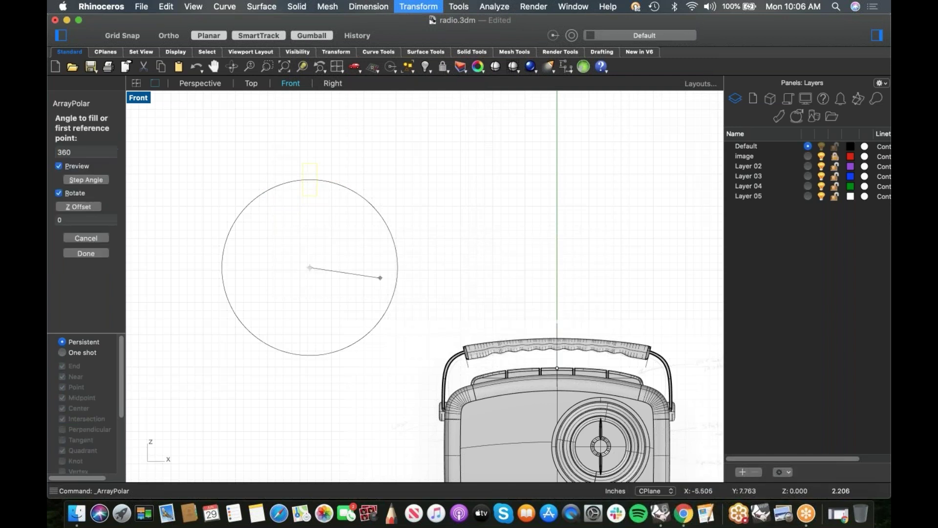
{"action": "key", "text": "Return"}
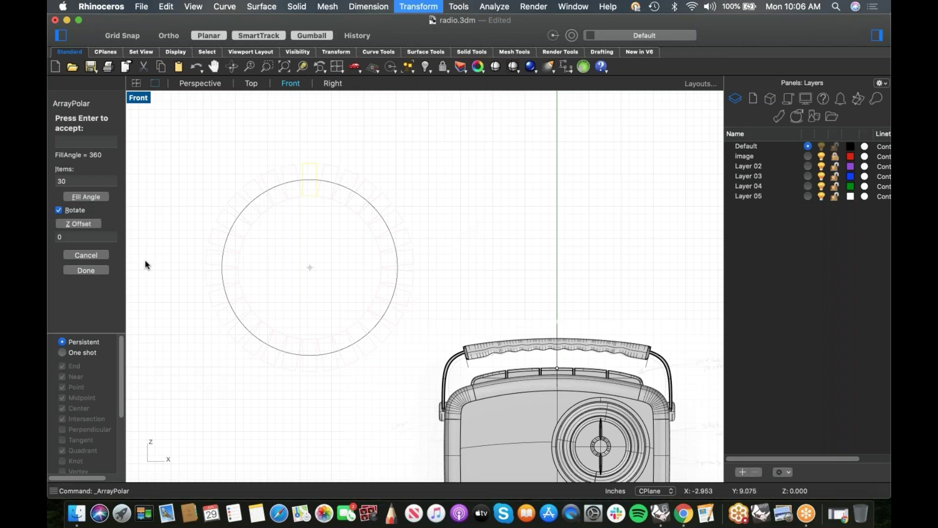
{"action": "left_click", "coordinate": [78, 271]}
{"action": "scroll", "coordinate": [298, 255], "scroll_direction": "up", "scroll_amount": 2}
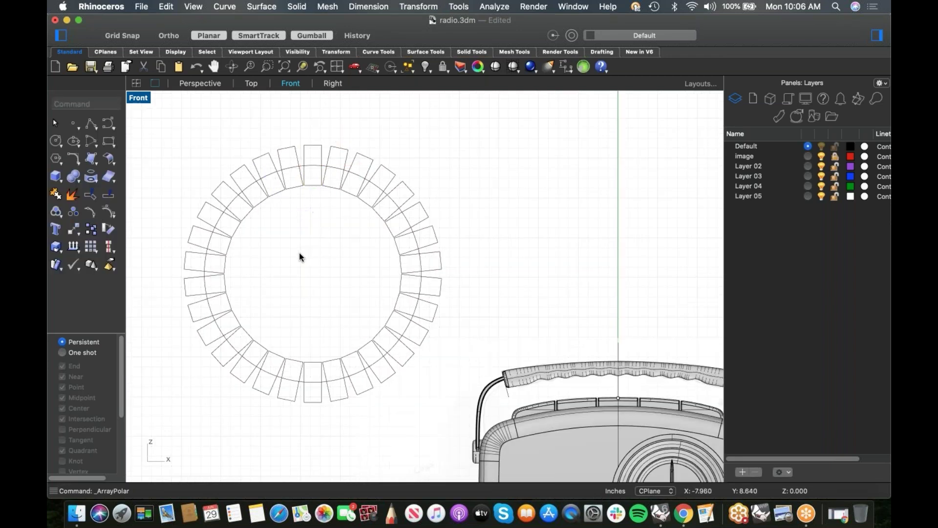
{"action": "key", "text": "Escape"}
{"action": "right_click_drag", "start_coordinate": [298, 254], "coordinate": [312, 262]}
{"action": "scroll", "coordinate": [317, 174], "scroll_direction": "up", "scroll_amount": 3}
{"action": "left_click", "coordinate": [321, 165]}
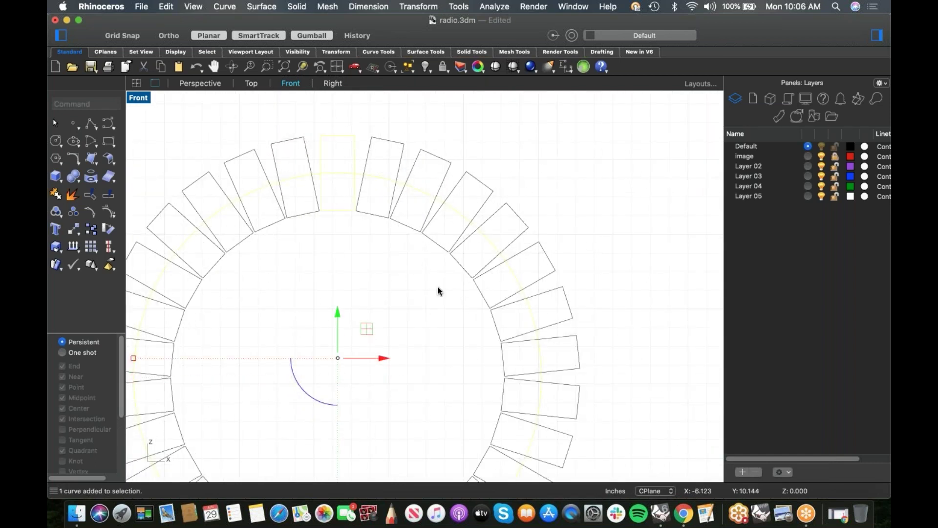
{"action": "scroll", "coordinate": [481, 388], "scroll_direction": "down", "scroll_amount": 6}
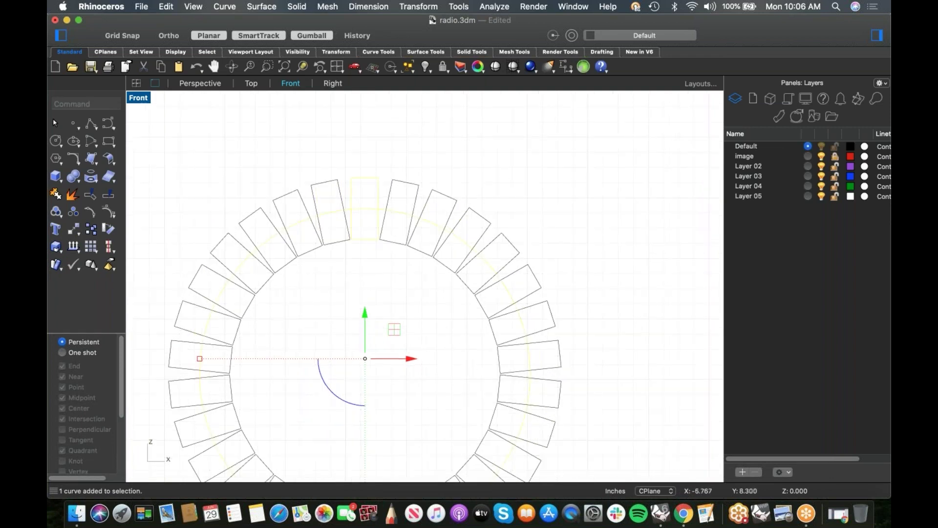
{"action": "left_click", "coordinate": [587, 276]}
Step: Merge the circle and all the arrayed rectangles into one toothed outline using CurveBoolean with combined regions, deleting all input curves
{"action": "right_click_drag", "start_coordinate": [519, 319], "coordinate": [507, 284]}
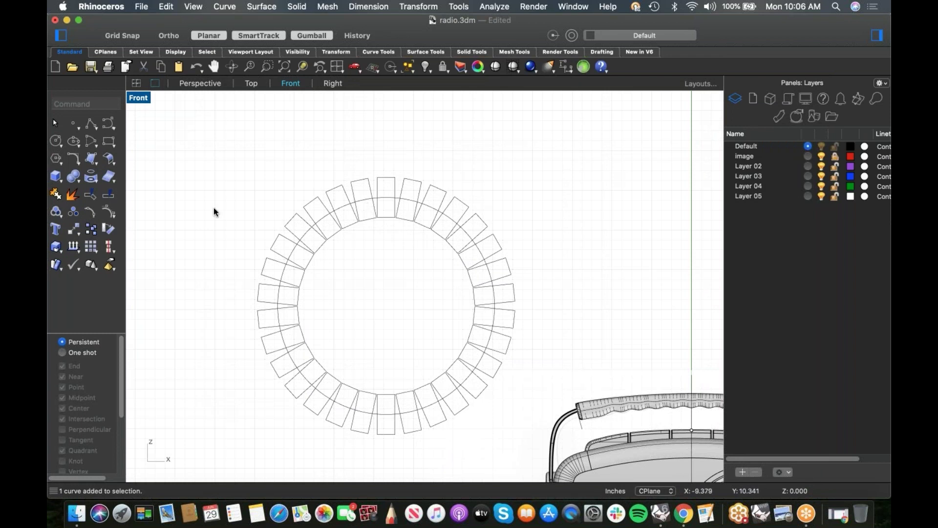
{"action": "type", "text": "curveboolean"}
{"action": "key", "text": "Return"}
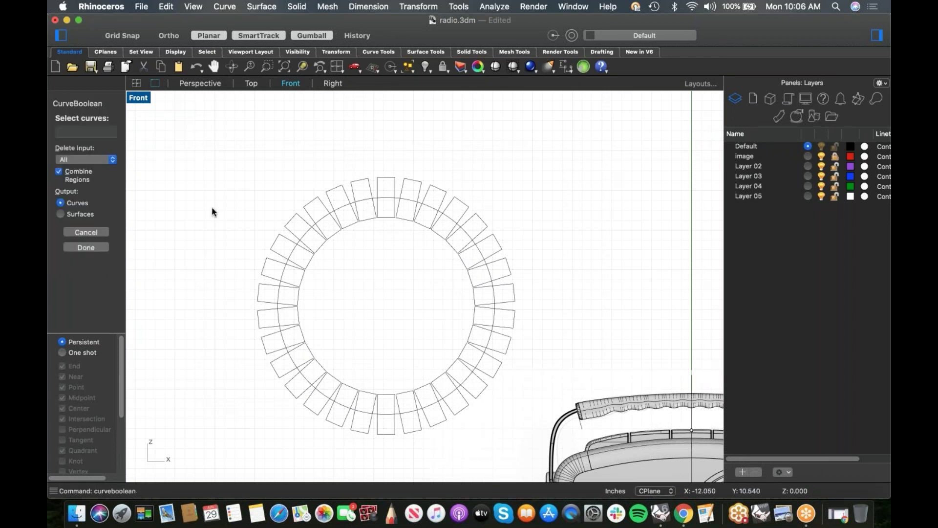
{"action": "left_click_drag", "start_coordinate": [217, 146], "coordinate": [540, 459]}
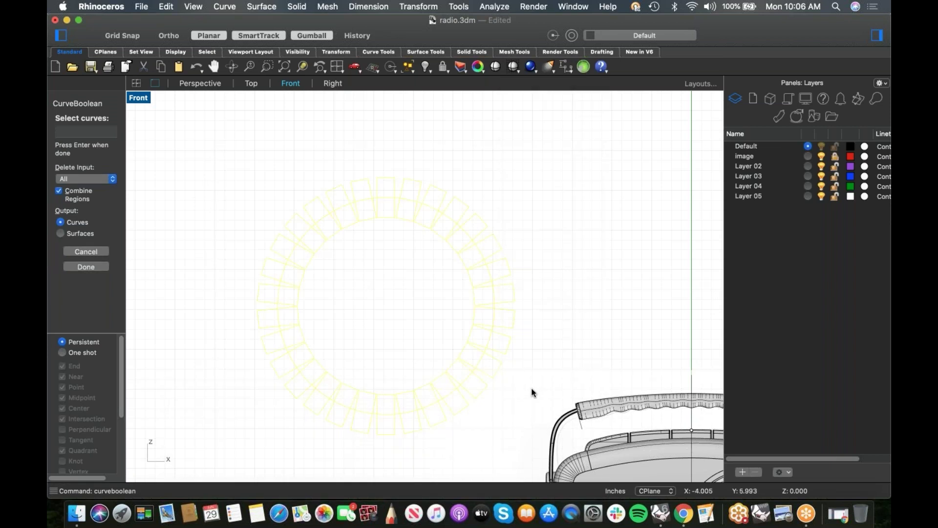
{"action": "key", "text": "Return"}
{"action": "left_click", "coordinate": [534, 350]}
{"action": "key", "text": "Return"}
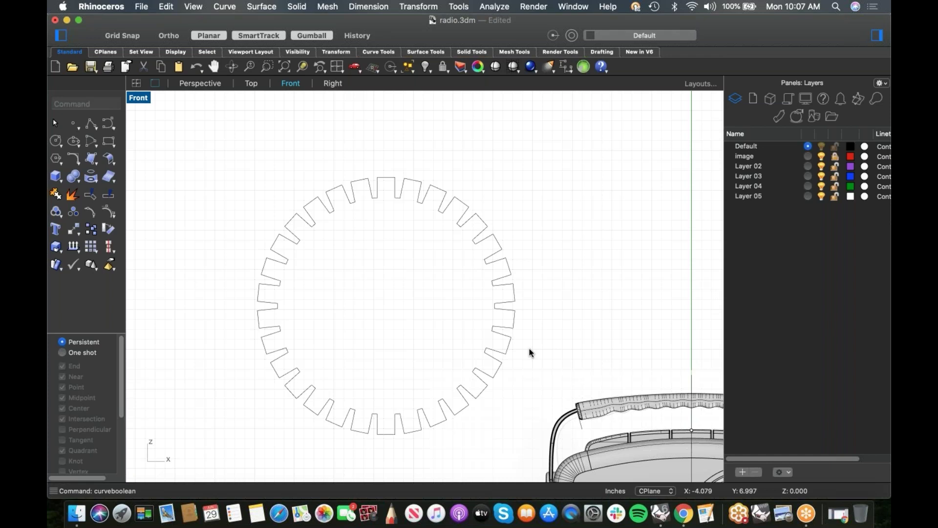
Step: Undo the CurveBoolean, then delete the circle together with all its arrayed rectangles
{"action": "key", "text": "super+z"}
{"action": "key", "text": "Escape"}
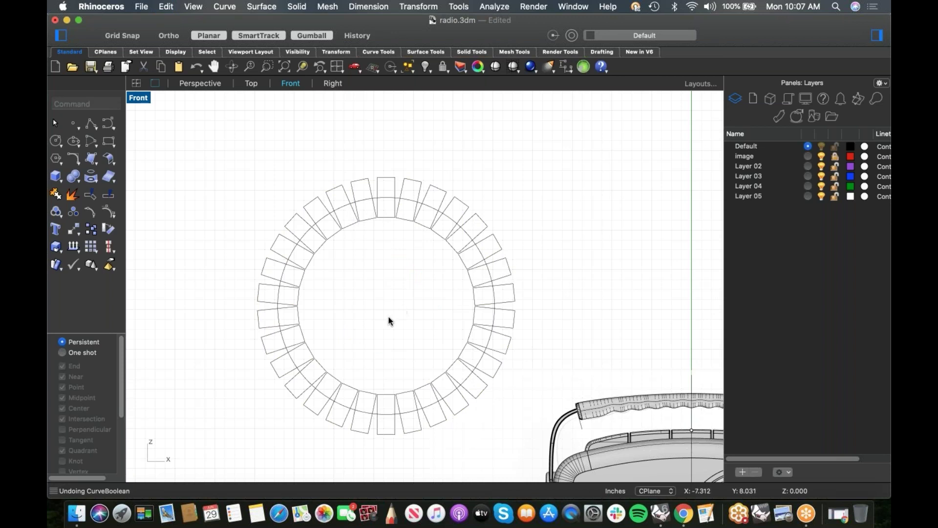
{"action": "right_click_drag", "start_coordinate": [390, 319], "coordinate": [355, 316]}
{"action": "left_click_drag", "start_coordinate": [211, 172], "coordinate": [481, 445]}
{"action": "key", "text": "Delete"}
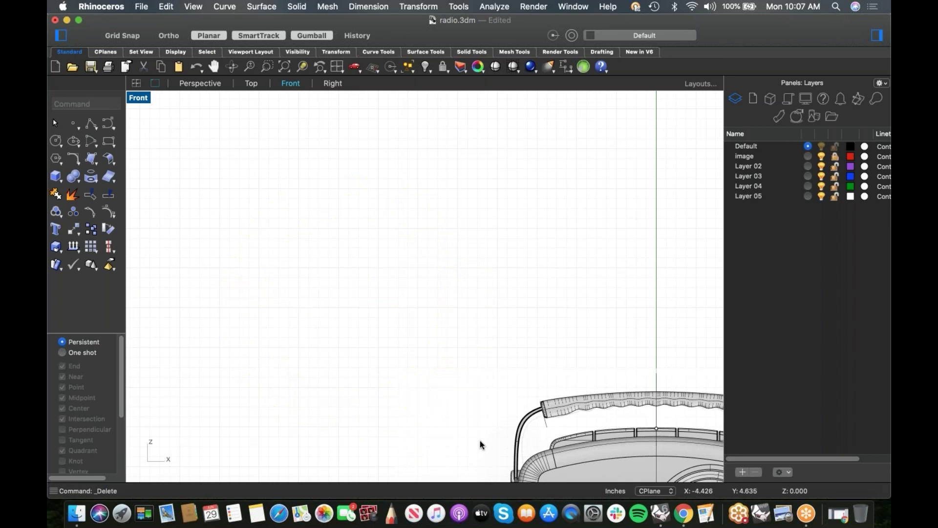
Step: Hide all the radio parts so the front reference sketch can be traced
{"action": "scroll", "coordinate": [445, 394], "scroll_direction": "down", "scroll_amount": 6}
{"action": "right_click_drag", "start_coordinate": [517, 457], "coordinate": [388, 342]}
{"action": "scroll", "coordinate": [391, 348], "scroll_direction": "up", "scroll_amount": 2}
{"action": "right_click_drag", "start_coordinate": [447, 356], "coordinate": [445, 350]}
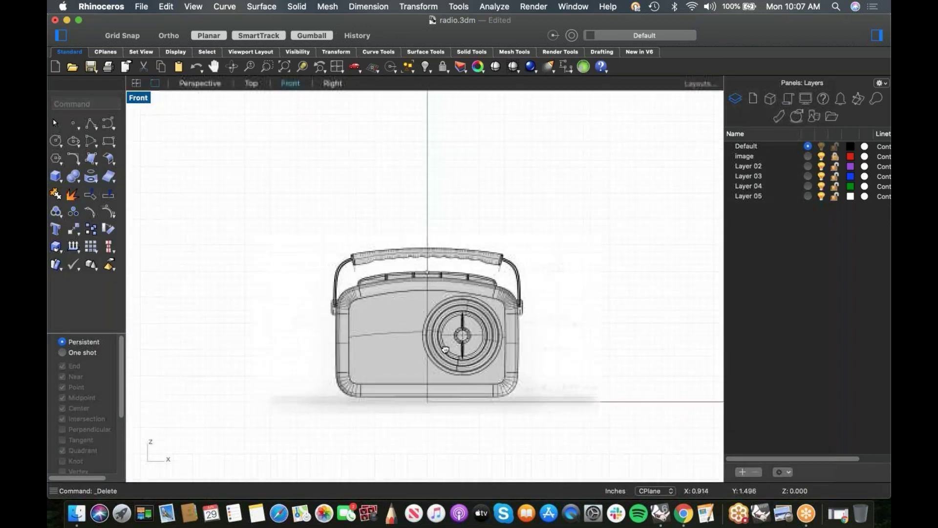
{"action": "scroll", "coordinate": [438, 341], "scroll_direction": "up", "scroll_amount": 5}
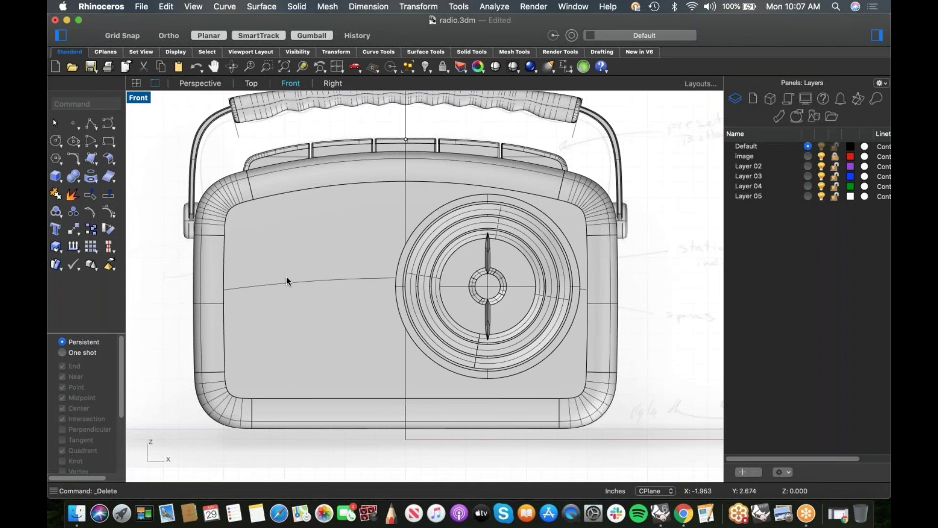
{"action": "key", "text": "super+a"}
{"action": "key", "text": "super+h"}
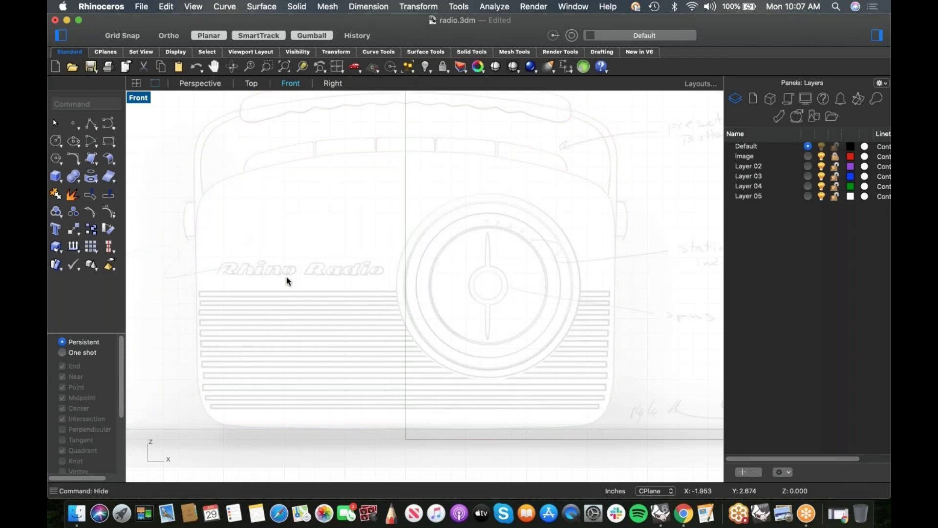
Step: Draw a thin rectangle about 6.75 inches wide over the uppermost grille slat of the reference sketch, spanning its full length
{"action": "scroll", "coordinate": [365, 282], "scroll_direction": "down", "scroll_amount": 3}
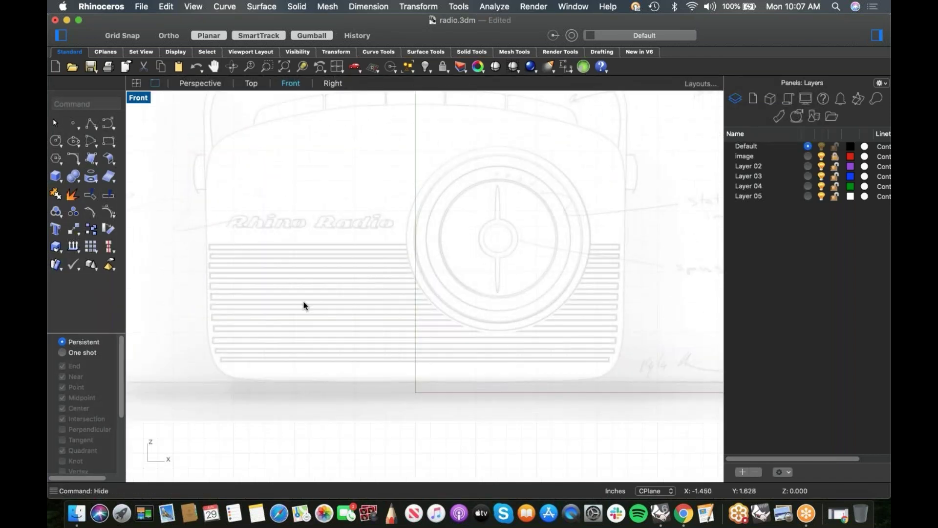
{"action": "left_click", "coordinate": [110, 143]}
{"action": "scroll", "coordinate": [210, 243], "scroll_direction": "up", "scroll_amount": 3}
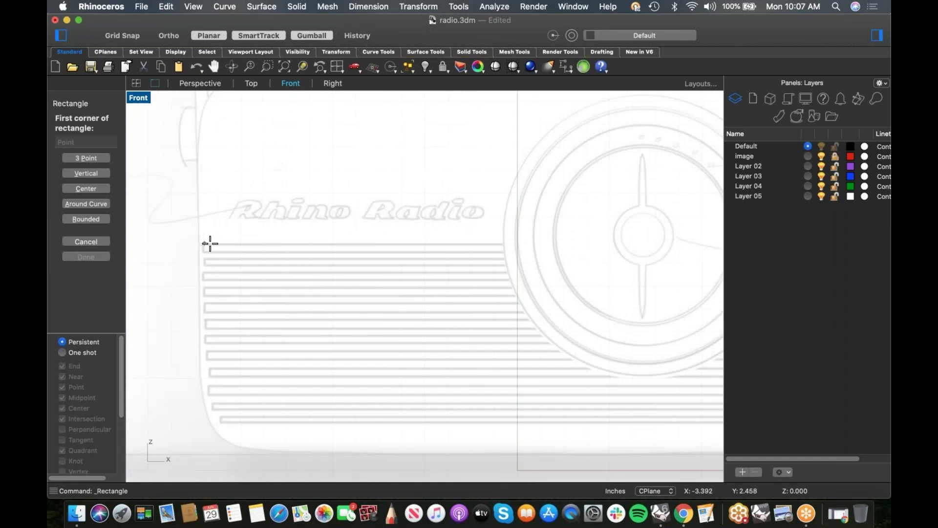
{"action": "left_click", "coordinate": [204, 243]}
{"action": "scroll", "coordinate": [494, 247], "scroll_direction": "right", "scroll_amount": 10}
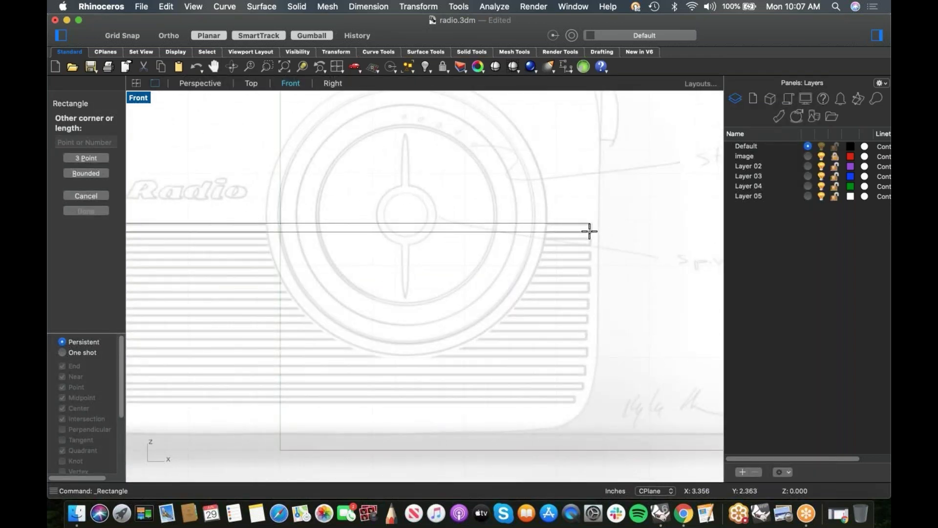
{"action": "left_click", "coordinate": [589, 230]}
Step: Linear array the slat rectangle straight down with 12 items spaced about 0.15 inches apart, matching the second sketched slat
{"action": "scroll", "coordinate": [560, 253], "scroll_direction": "down", "scroll_amount": 3}
{"action": "left_click", "coordinate": [345, 233]}
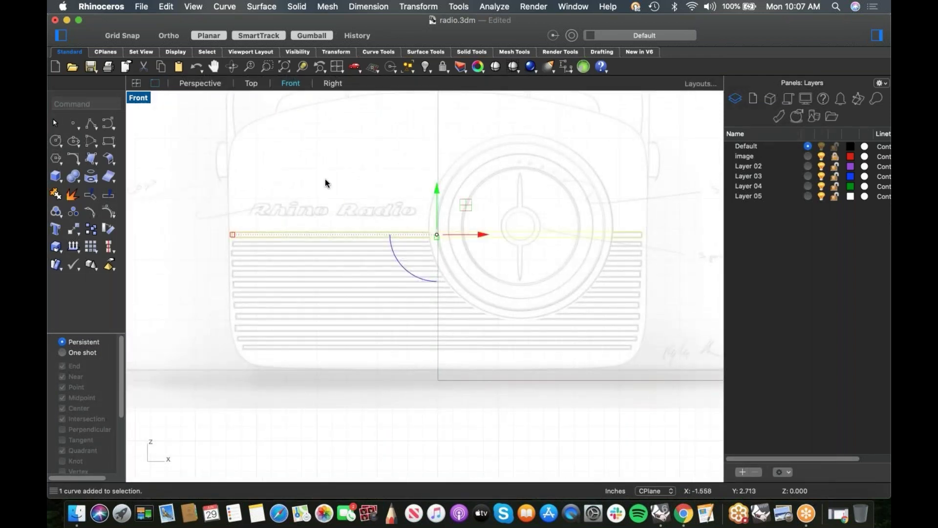
{"action": "left_click", "coordinate": [418, 7]}
{"action": "mouse_move", "coordinate": [421, 139]}
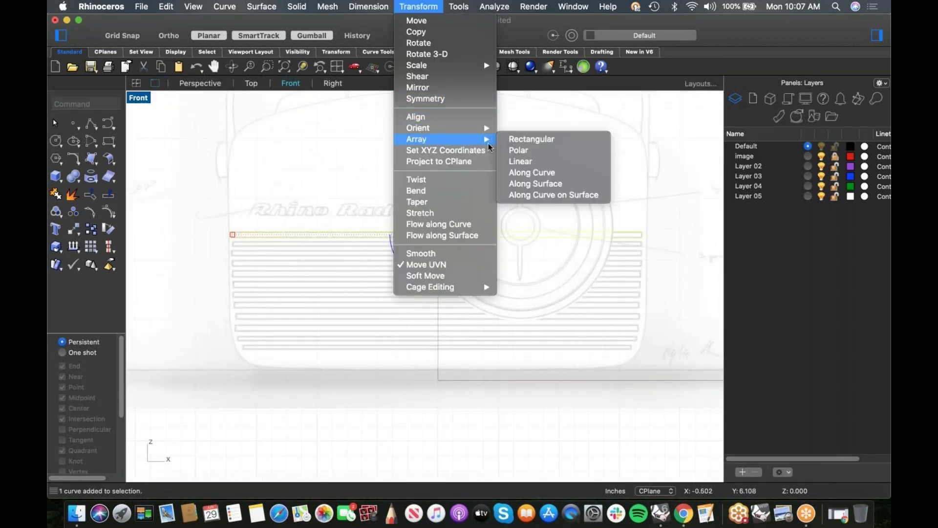
{"action": "left_click", "coordinate": [553, 163]}
{"action": "scroll", "coordinate": [220, 245], "scroll_direction": "up", "scroll_amount": 5}
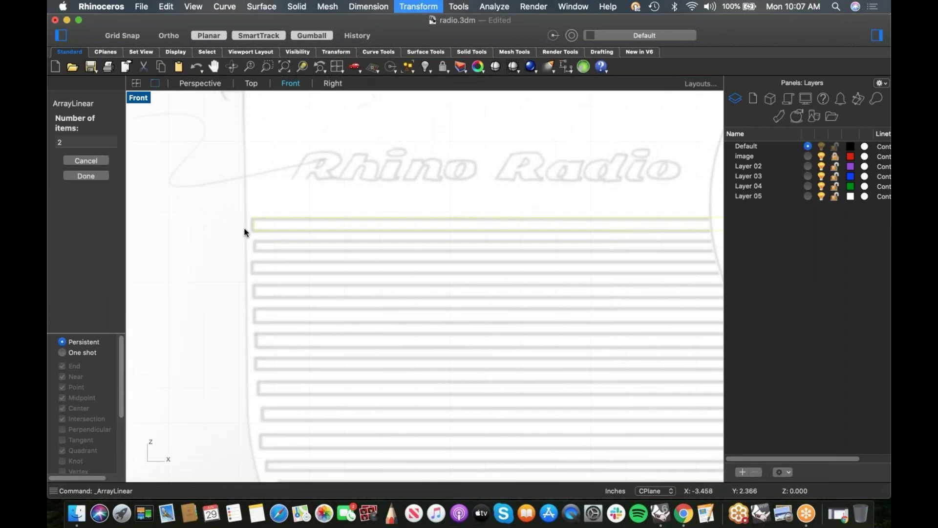
{"action": "scroll", "coordinate": [247, 224], "scroll_direction": "down", "scroll_amount": 2}
{"action": "scroll", "coordinate": [253, 203], "scroll_direction": "down", "scroll_amount": 3}
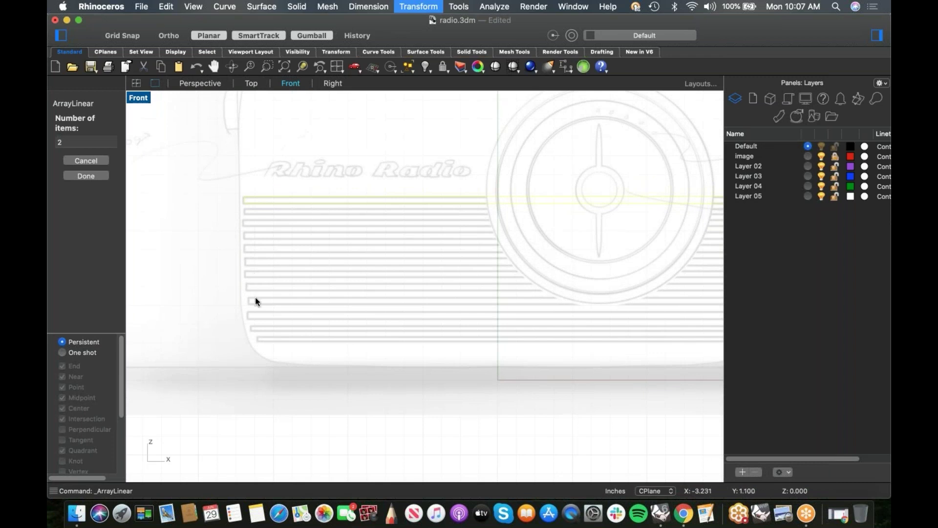
{"action": "left_click", "coordinate": [56, 144]}
{"action": "key", "text": "Return"}
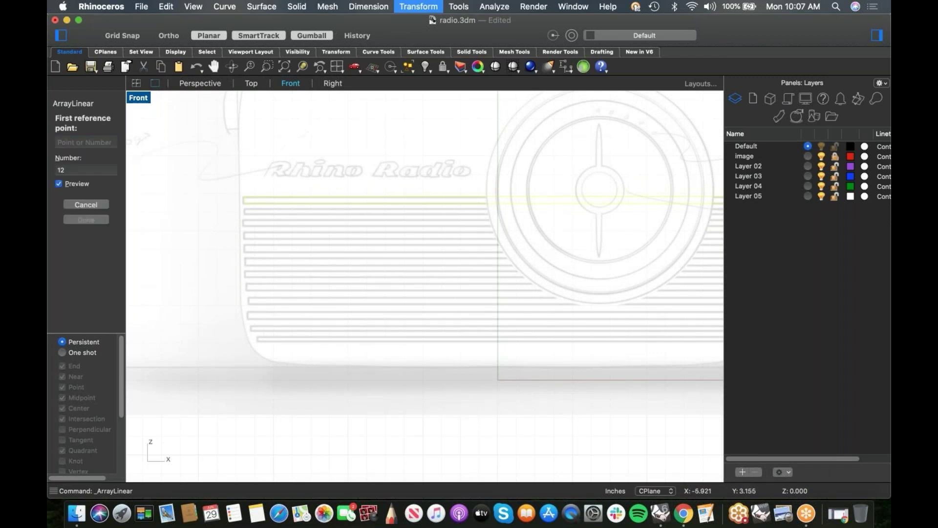
{"action": "scroll", "coordinate": [225, 194], "scroll_direction": "up", "scroll_amount": 3}
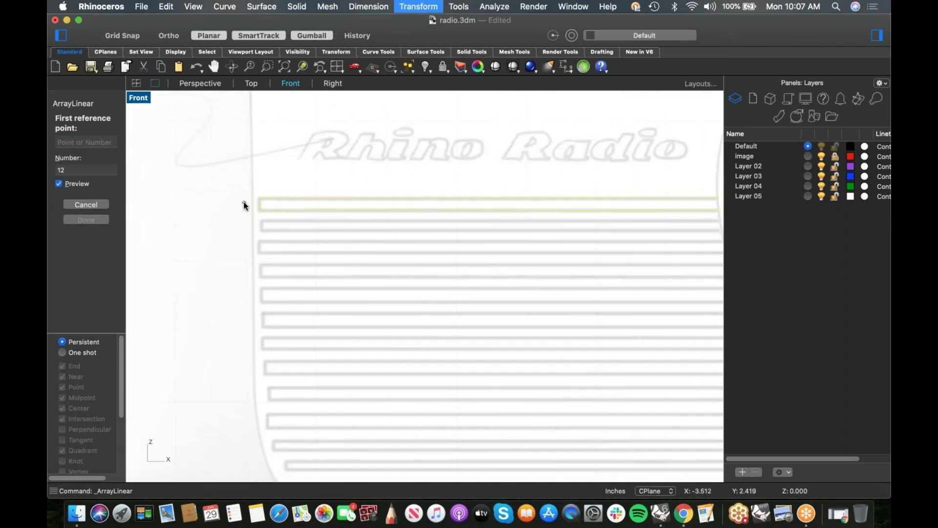
{"action": "scroll", "coordinate": [242, 203], "scroll_direction": "up", "scroll_amount": 3}
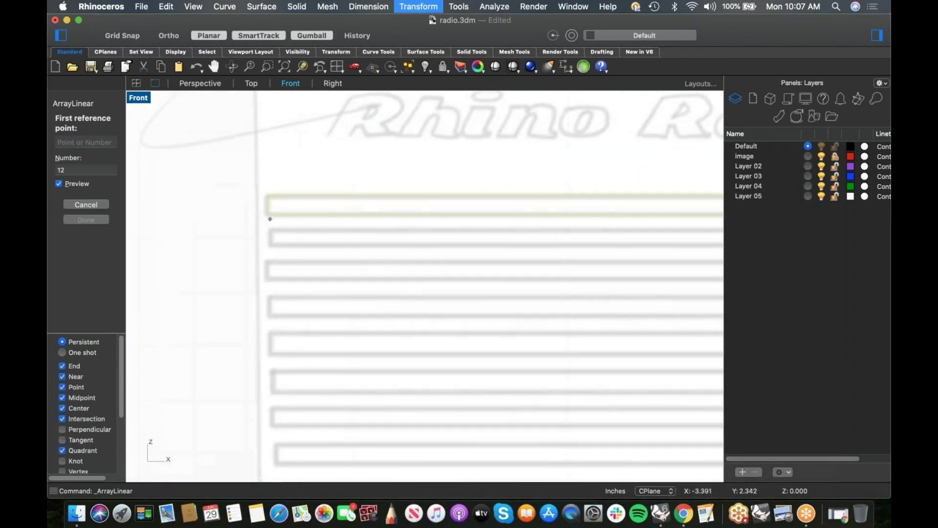
{"action": "left_click", "coordinate": [269, 224]}
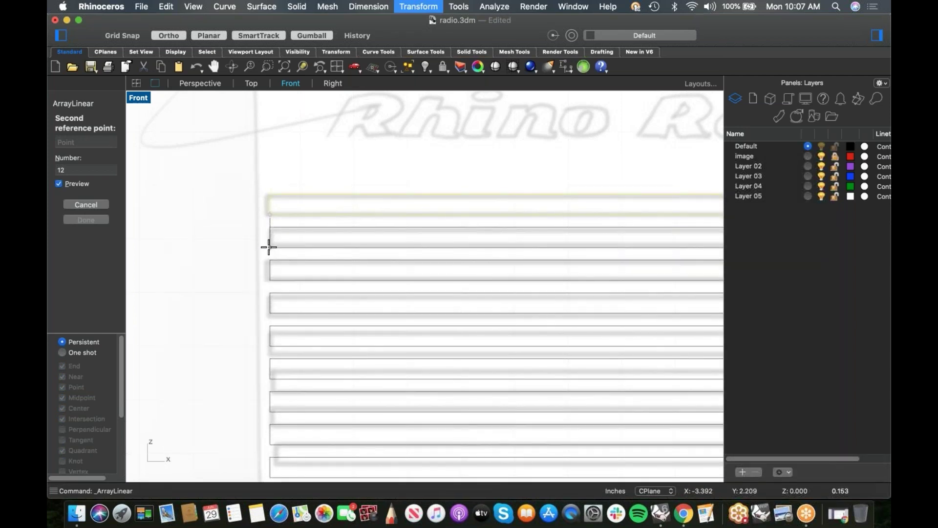
{"action": "left_click", "coordinate": [269, 247], "text": "shift"}
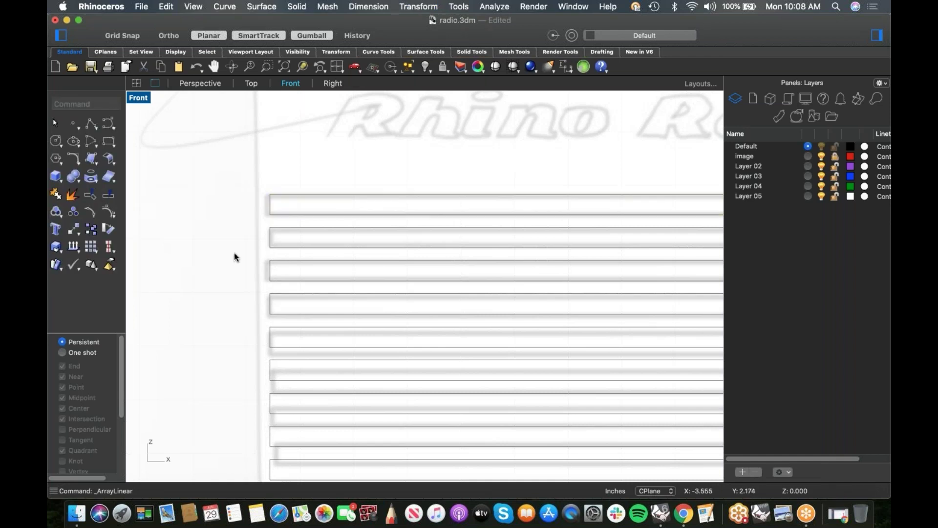
Step: Try to stretch all the slat rectangles vertically with Scale1D from the uppermost slat's left corner toward the last sketched slat
{"action": "scroll", "coordinate": [235, 257], "scroll_direction": "down", "scroll_amount": 8}
{"action": "left_click_drag", "start_coordinate": [332, 186], "coordinate": [302, 442]}
{"action": "type", "text": "s1"}
{"action": "key", "text": "Return"}
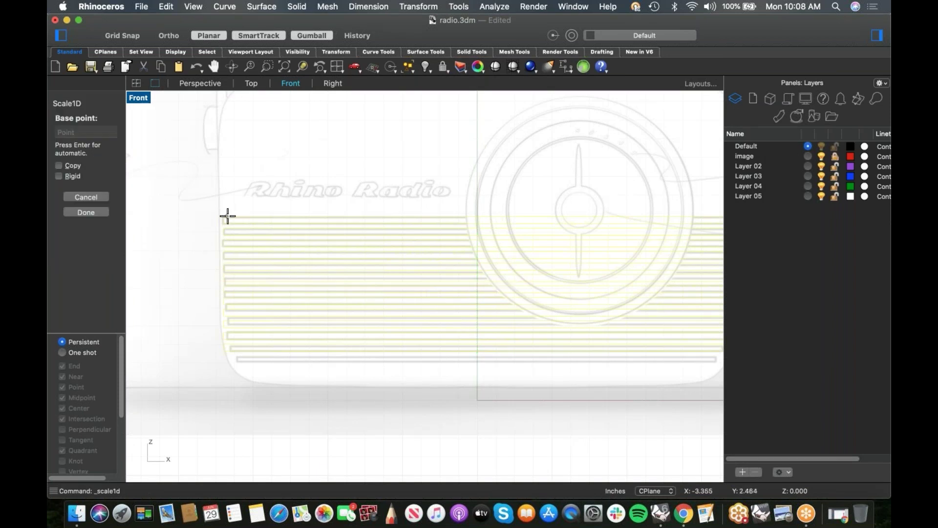
{"action": "left_click", "coordinate": [224, 216]}
{"action": "left_click", "coordinate": [212, 407]}
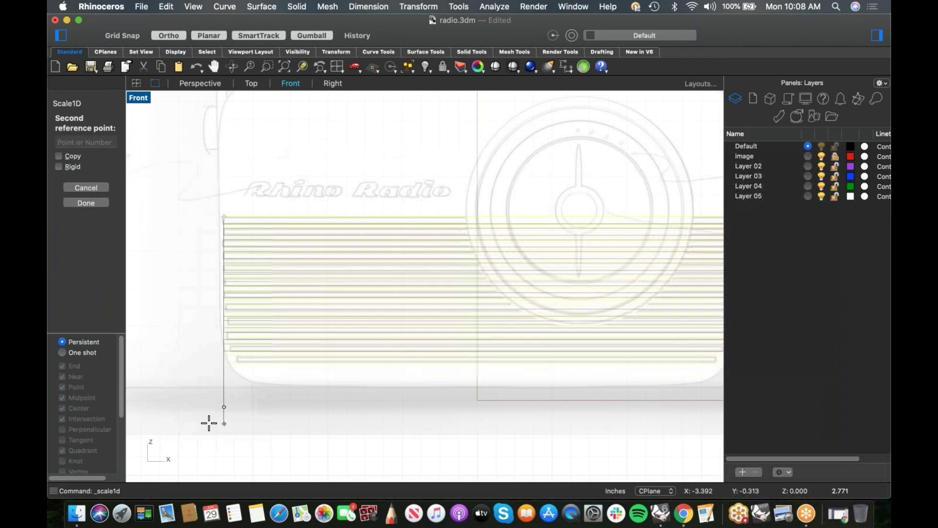
{"action": "left_click", "coordinate": [223, 426]}
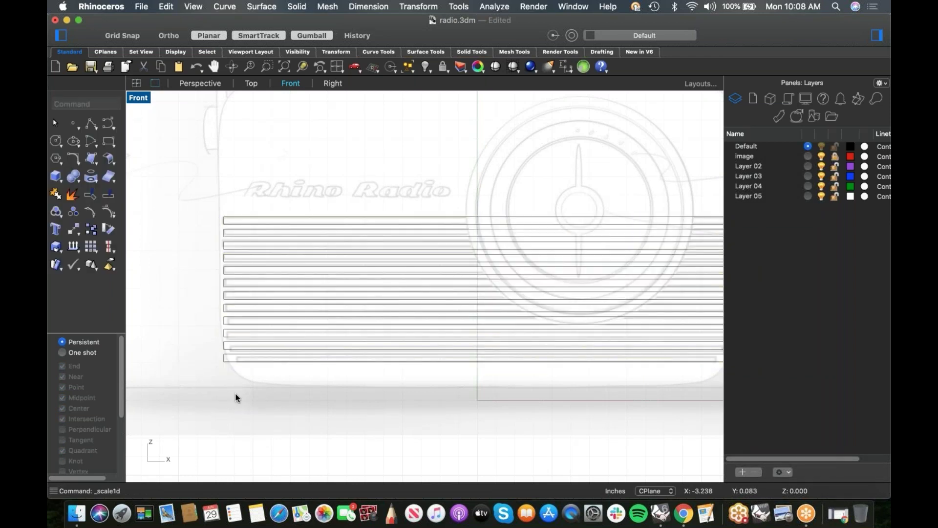
{"action": "key", "text": "super+z"}
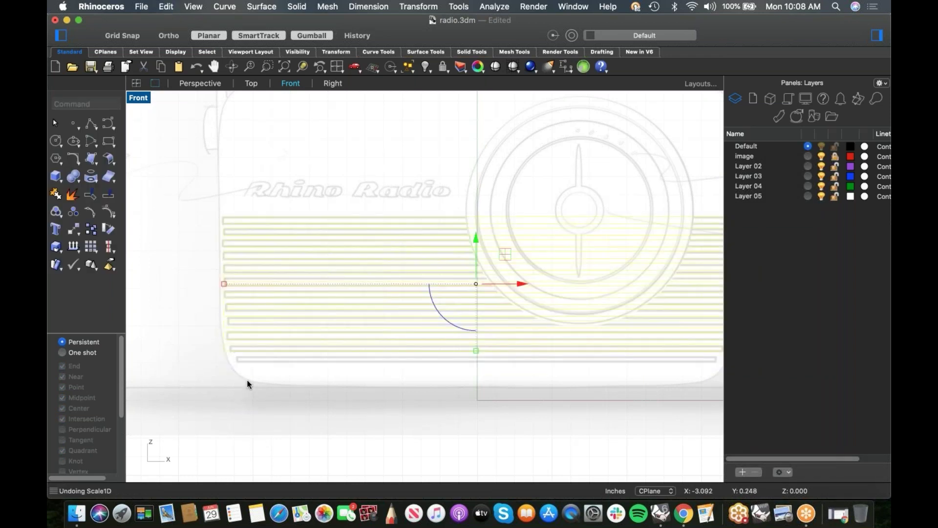
Step: Select the two lowest slat rectangles and relocate their gumball to the top-left corner of the upper one
{"action": "scroll", "coordinate": [242, 365], "scroll_direction": "up", "scroll_amount": 5}
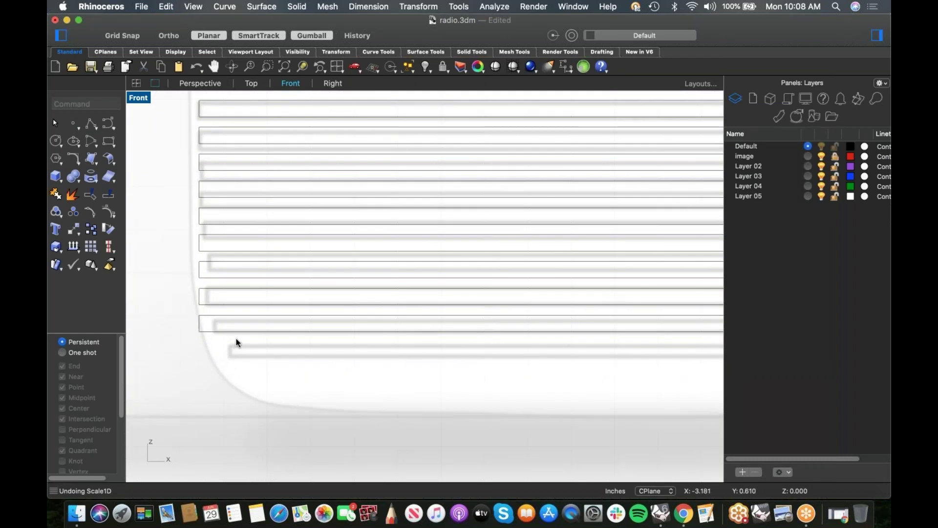
{"action": "scroll", "coordinate": [236, 338], "scroll_direction": "up", "scroll_amount": 3}
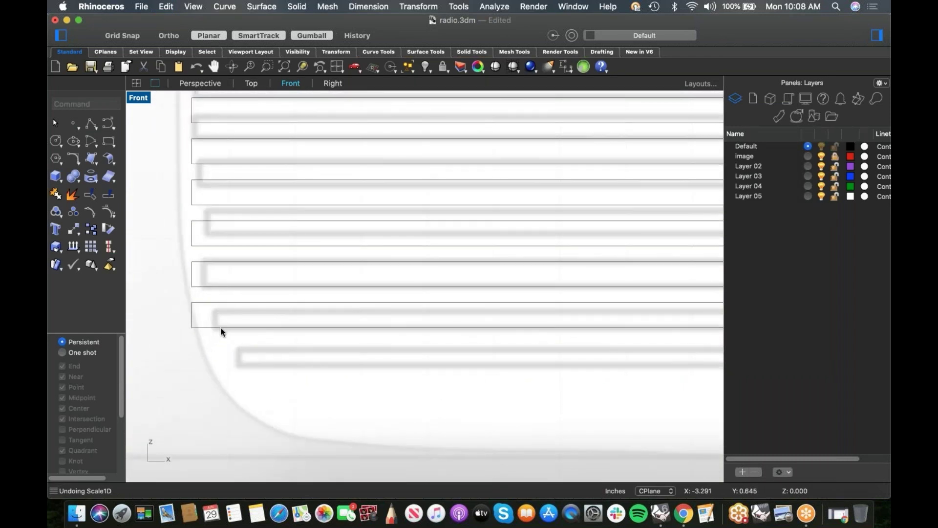
{"action": "left_click", "coordinate": [221, 327]}
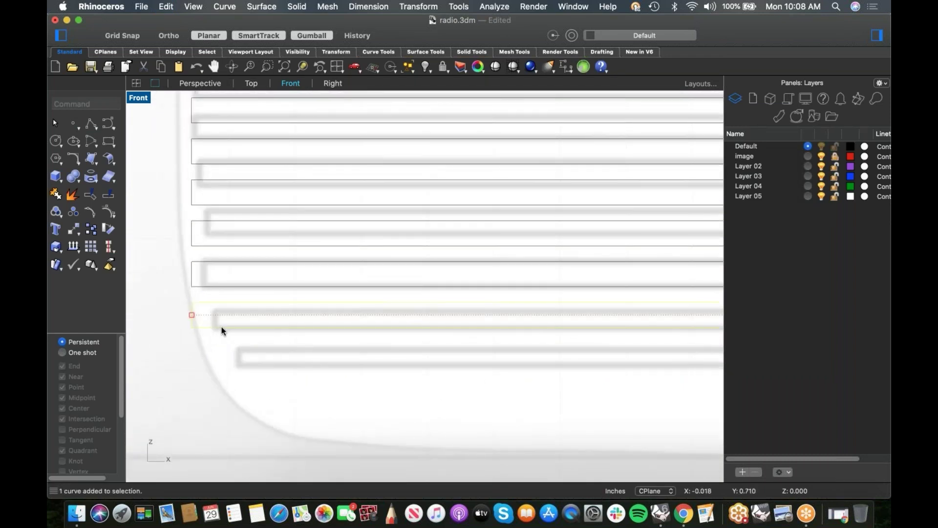
{"action": "left_click", "coordinate": [253, 328]}
{"action": "right_click_drag", "start_coordinate": [259, 345], "coordinate": [219, 342]}
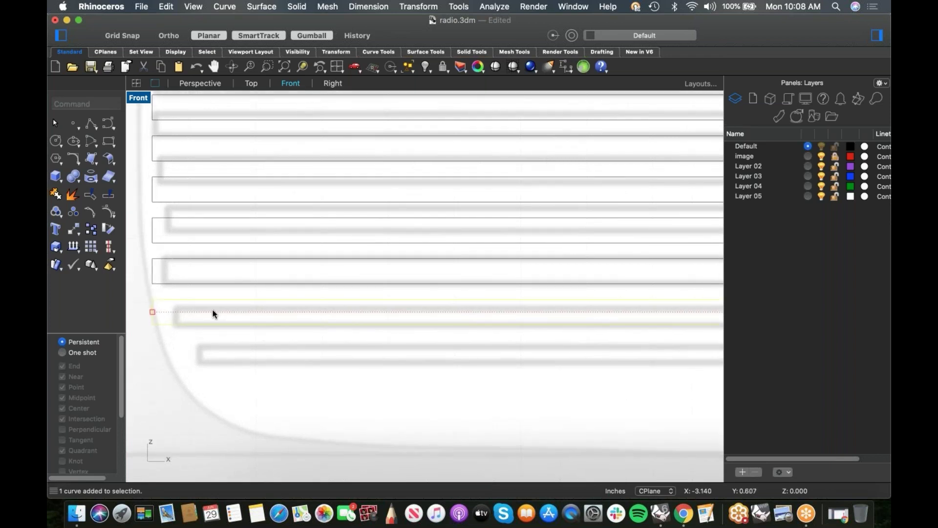
{"action": "scroll", "coordinate": [332, 367], "scroll_direction": "left", "scroll_amount": 3}
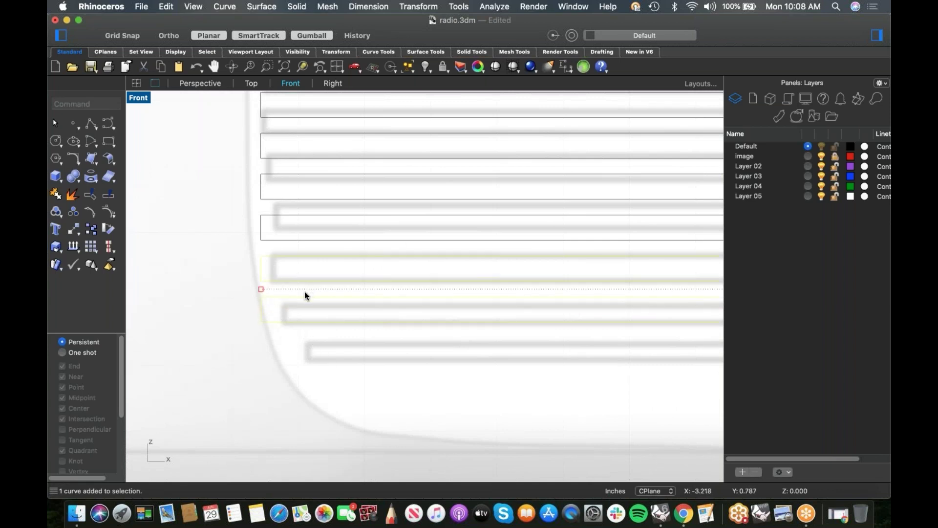
{"action": "type", "text": "gr"}
{"action": "key", "text": "Return"}
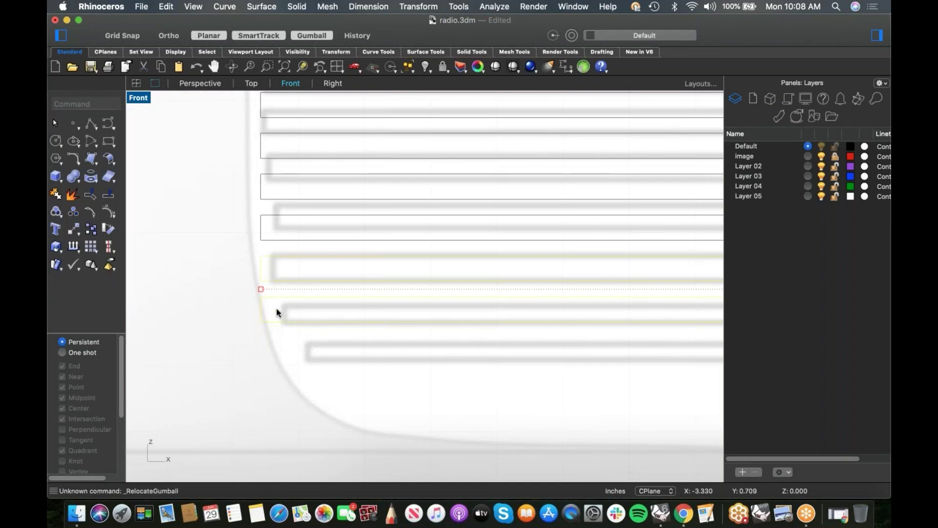
{"action": "scroll", "coordinate": [306, 290], "scroll_direction": "down", "scroll_amount": 8}
{"action": "right_click_drag", "start_coordinate": [630, 314], "coordinate": [360, 295]}
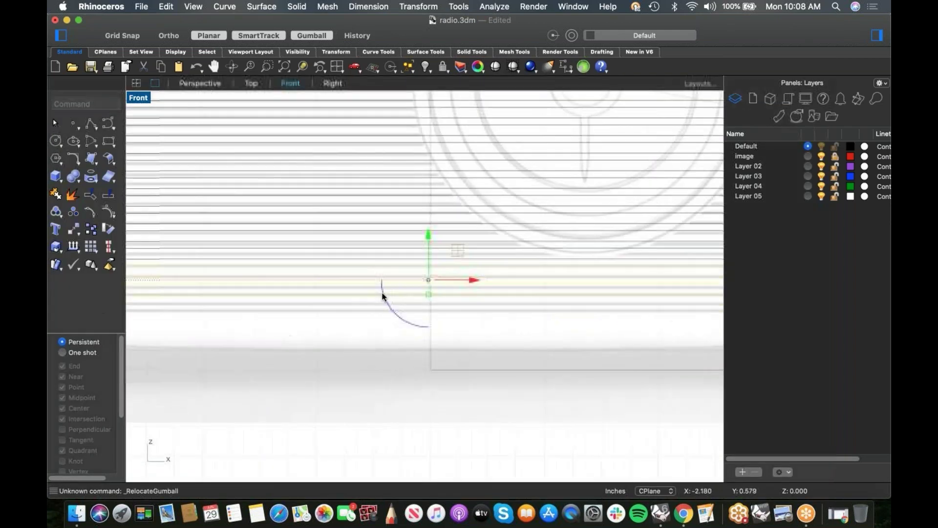
{"action": "left_click", "coordinate": [411, 298]}
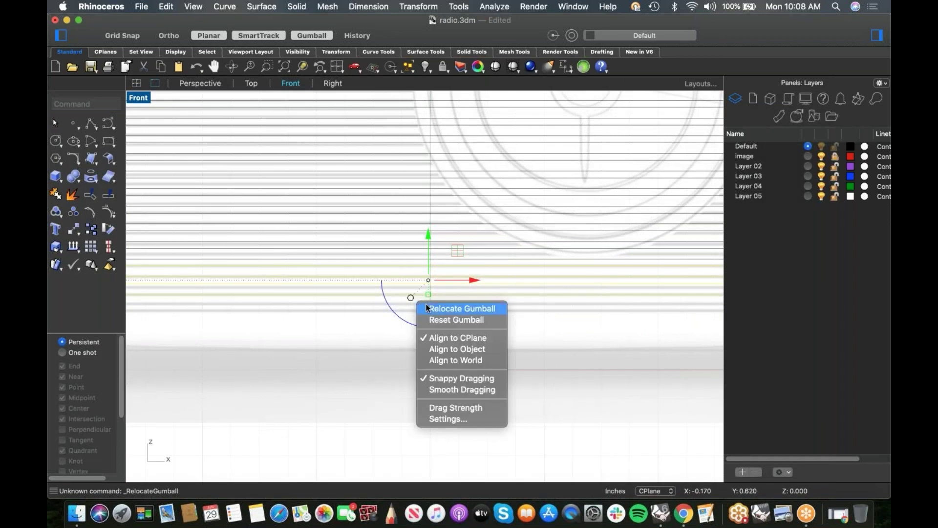
{"action": "left_click", "coordinate": [462, 309]}
{"action": "scroll", "coordinate": [465, 279], "scroll_direction": "up", "scroll_amount": 10}
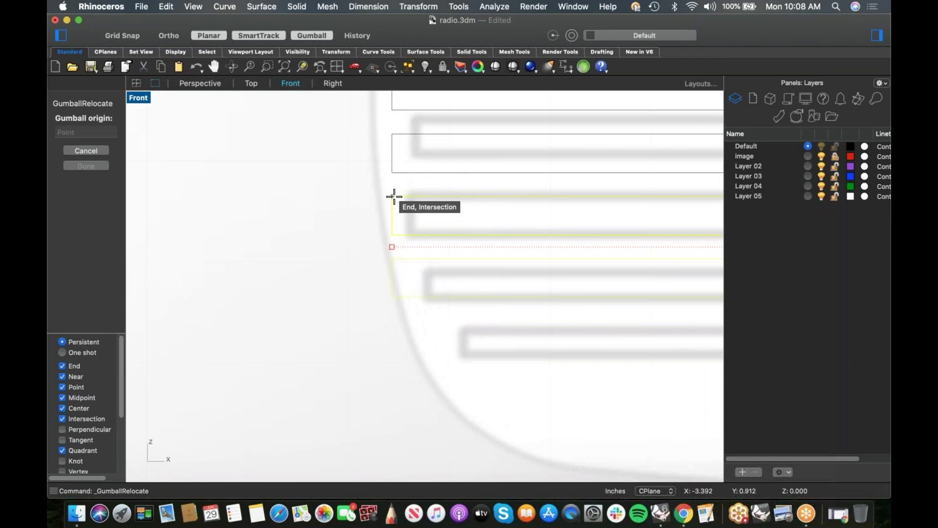
{"action": "left_click", "coordinate": [393, 195]}
{"action": "key", "text": "Return"}
Step: Copy the two slats down by one slat spacing to add another at the bottom, and delete the overlapping duplicate
{"action": "left_click_drag", "start_coordinate": [392, 156], "coordinate": [393, 259]}
{"action": "left_click", "coordinate": [399, 299]}
{"action": "left_click", "coordinate": [463, 314]}
{"action": "key", "text": "Delete"}
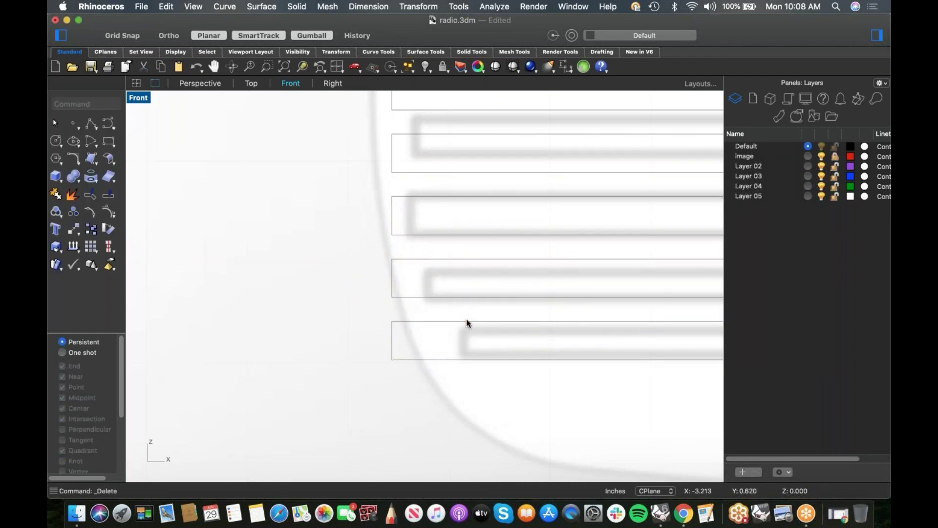
{"action": "scroll", "coordinate": [339, 357], "scroll_direction": "down", "scroll_amount": 10}
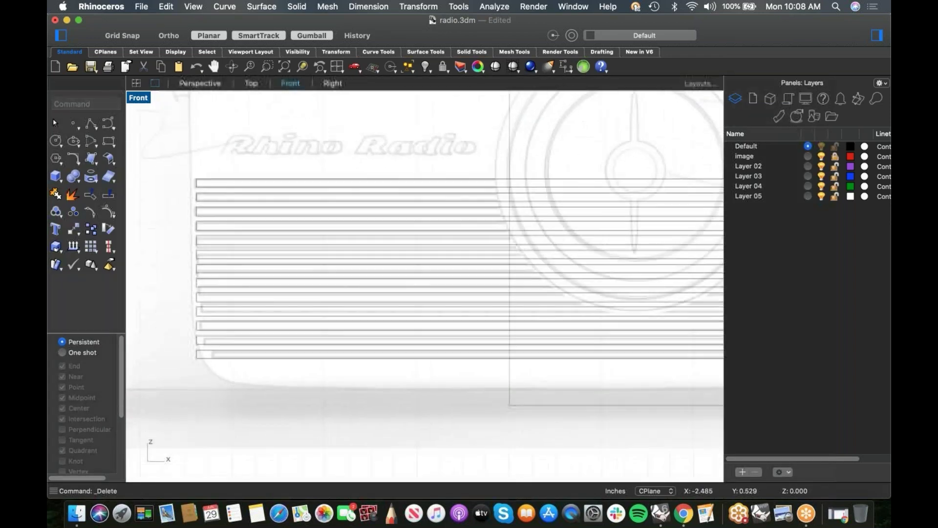
{"action": "scroll", "coordinate": [382, 358], "scroll_direction": "down", "scroll_amount": 8}
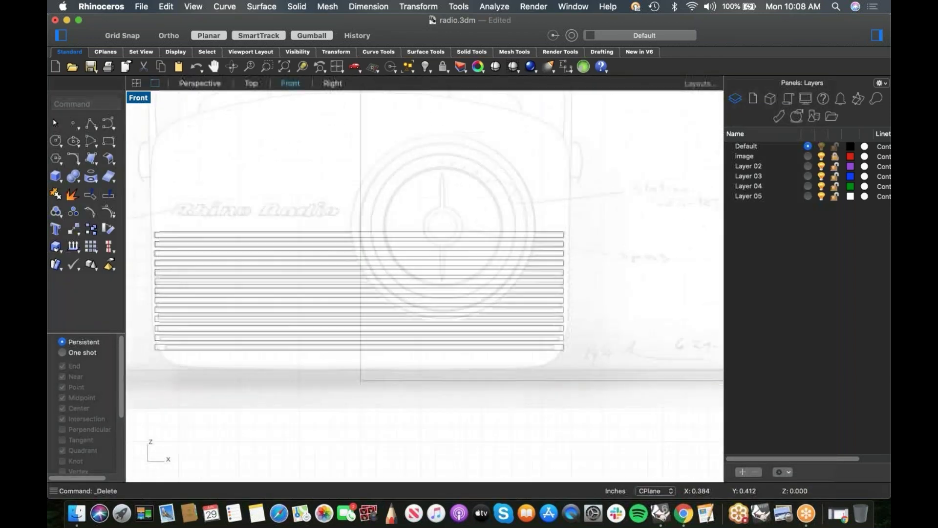
{"action": "scroll", "coordinate": [454, 357], "scroll_direction": "up", "scroll_amount": 3}
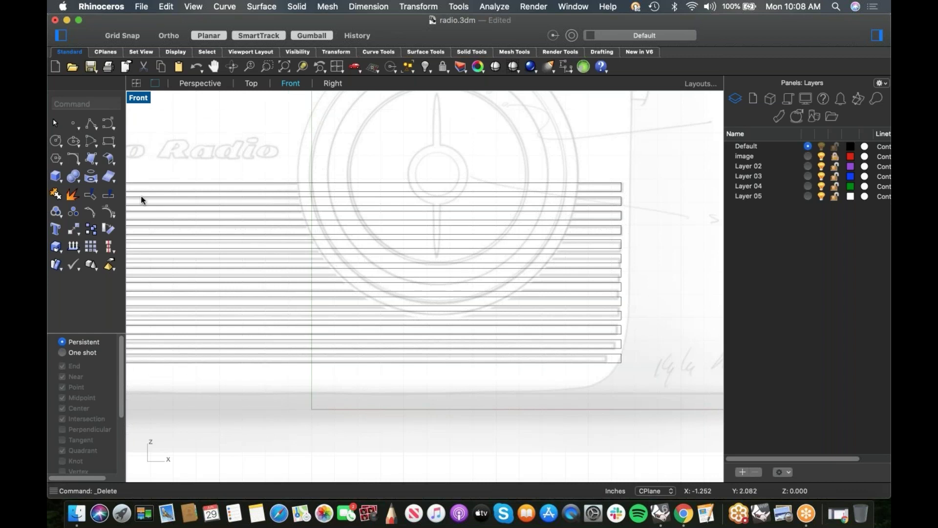
{"action": "left_click", "coordinate": [56, 141]}
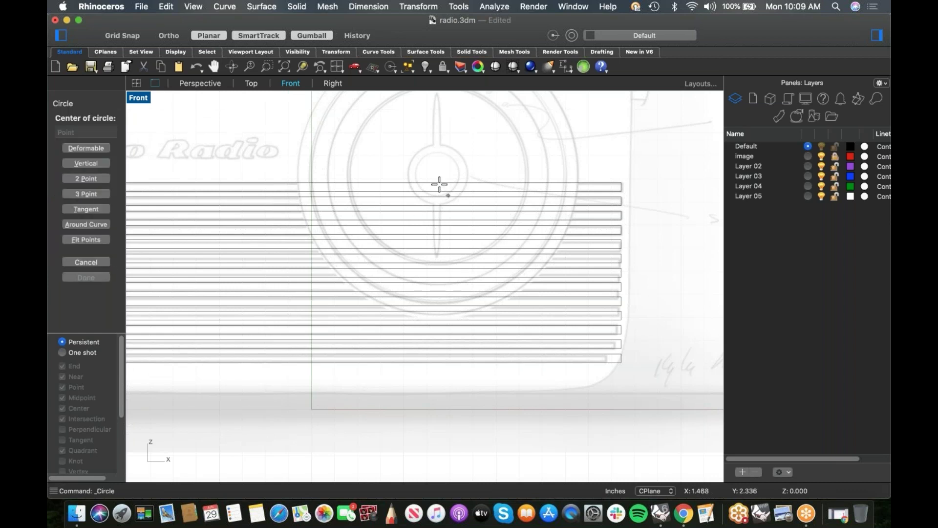
{"action": "scroll", "coordinate": [433, 206], "scroll_direction": "up", "scroll_amount": 2}
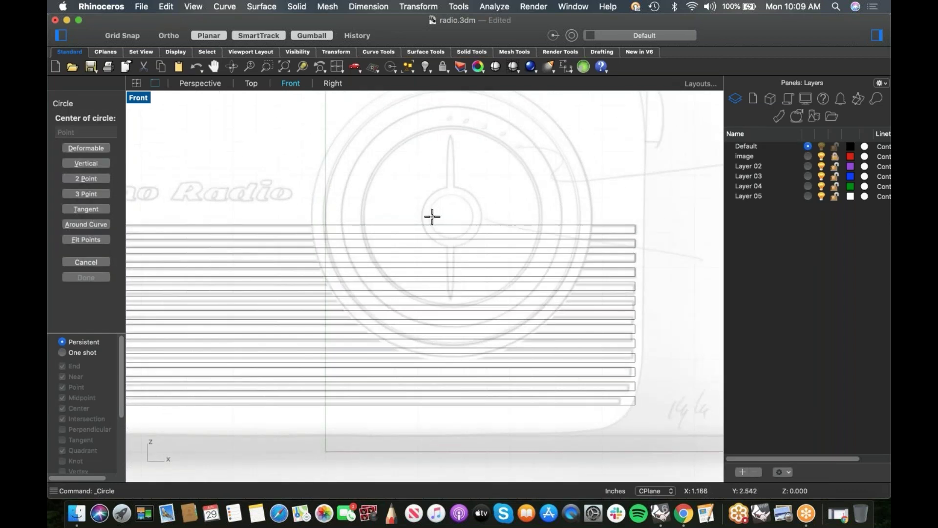
{"action": "key", "text": "Escape"}
Step: Show the hidden radio parts and duplicate the outermost circular edge of the dial rings as a curve
{"action": "key", "text": "super+alt+h"}
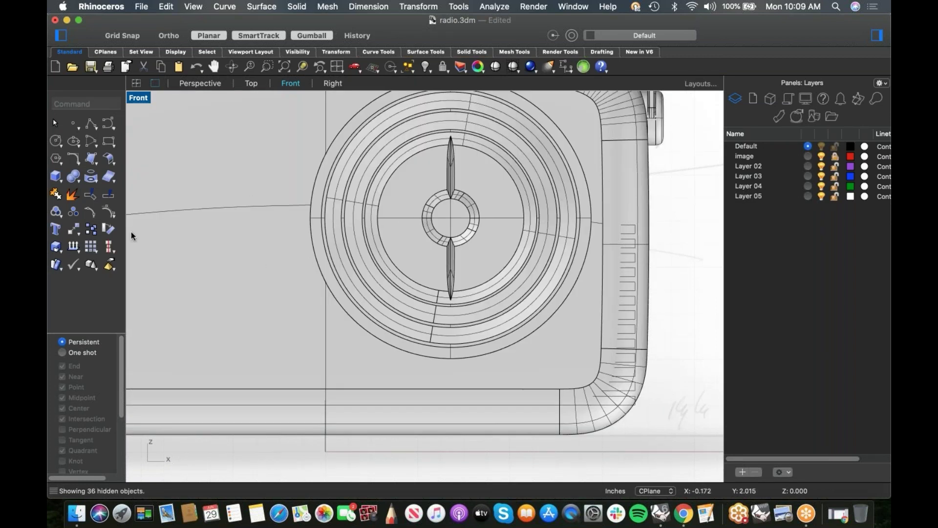
{"action": "left_click", "coordinate": [96, 180]}
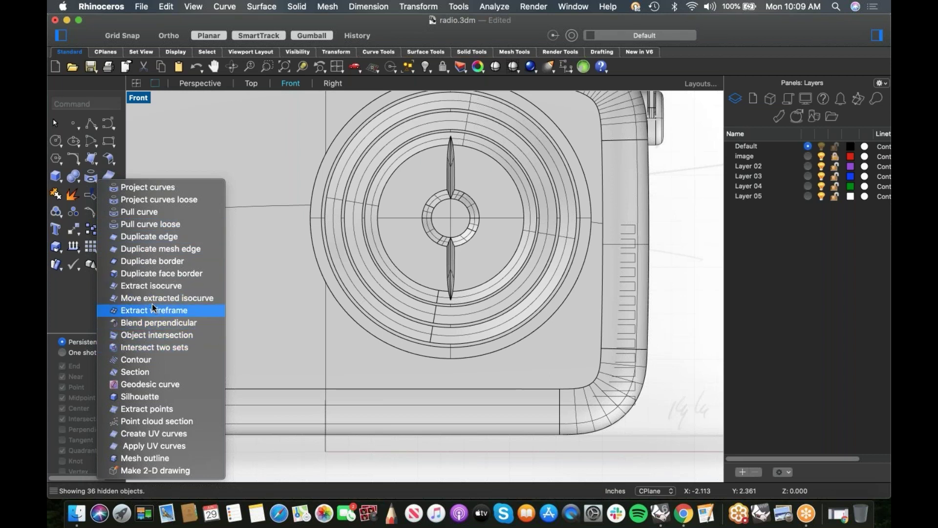
{"action": "left_click", "coordinate": [154, 238]}
{"action": "left_click", "coordinate": [348, 319]}
{"action": "scroll", "coordinate": [347, 318], "scroll_direction": "down", "scroll_amount": 4}
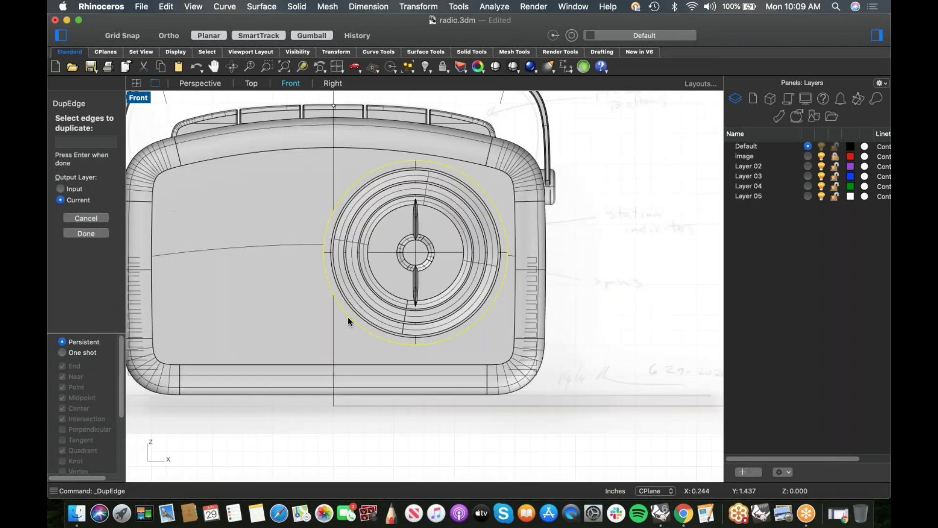
{"action": "left_click", "coordinate": [86, 233]}
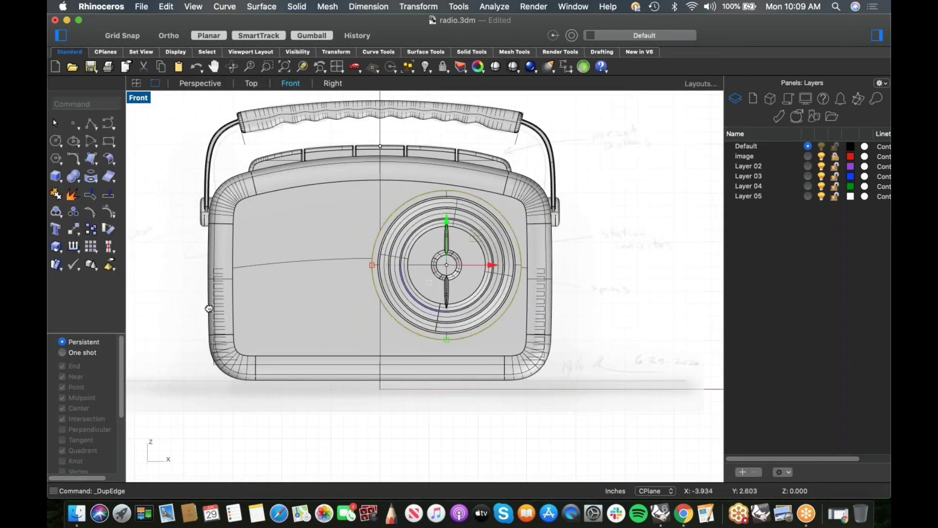
Step: Select all curves and isolate them so the radio's solid parts are hidden, then clear the selection
{"action": "key", "text": "super+alt+h"}
{"action": "type", "text": "SelCrv"}
{"action": "key", "text": "Return"}
{"action": "type", "text": "iso"}
{"action": "key", "text": "Return"}
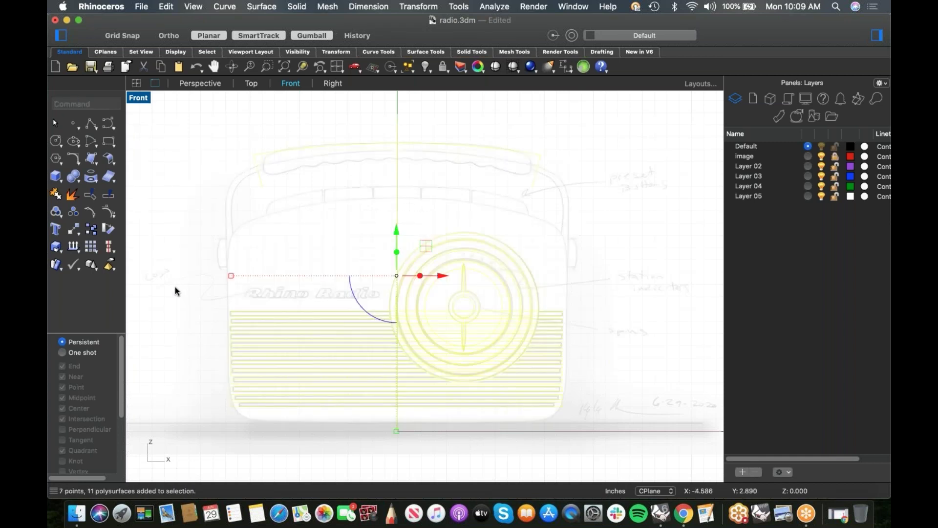
{"action": "key", "text": "Escape"}
Step: Select the duplicated outer dial circle and all the slat rectangles, invert the selection and delete every other curve
{"action": "scroll", "coordinate": [447, 311], "scroll_direction": "up", "scroll_amount": 5}
{"action": "left_click", "coordinate": [351, 249]}
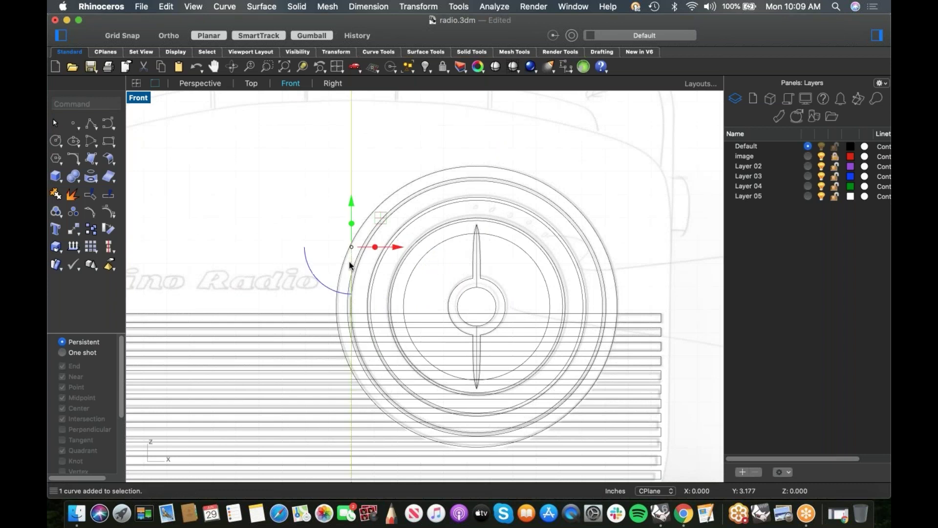
{"action": "left_click", "coordinate": [334, 265]}
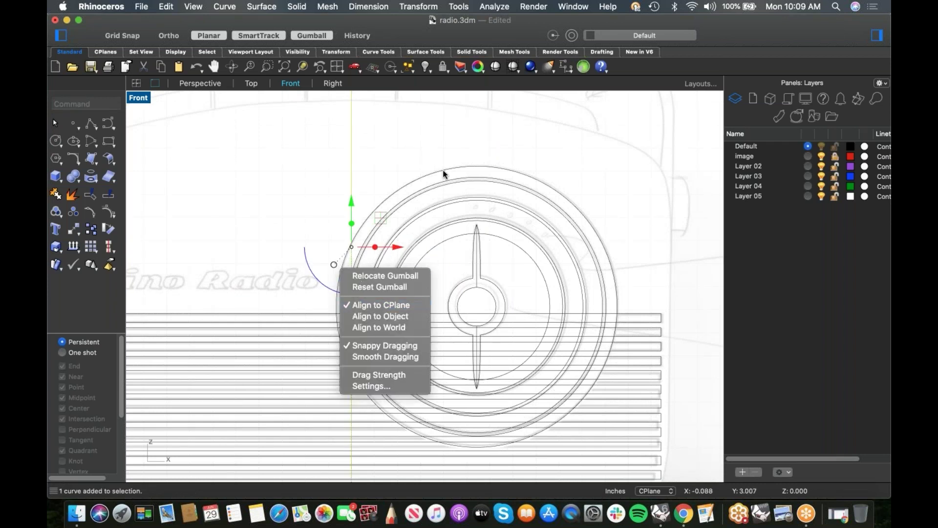
{"action": "left_click", "coordinate": [554, 186]}
{"action": "left_click", "coordinate": [562, 198]}
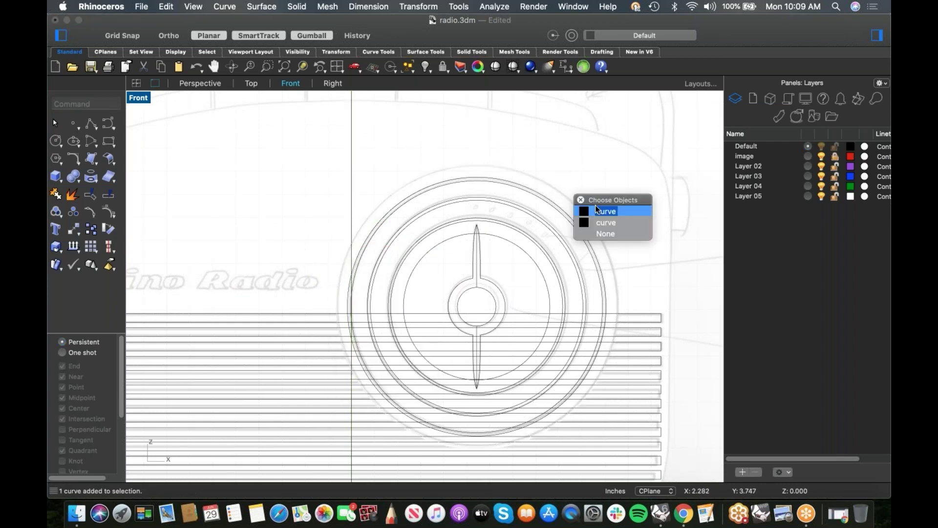
{"action": "left_click", "coordinate": [600, 210]}
{"action": "scroll", "coordinate": [585, 218], "scroll_direction": "down", "scroll_amount": 5}
{"action": "left_click_drag", "start_coordinate": [362, 379], "coordinate": [350, 211], "text": "shift"}
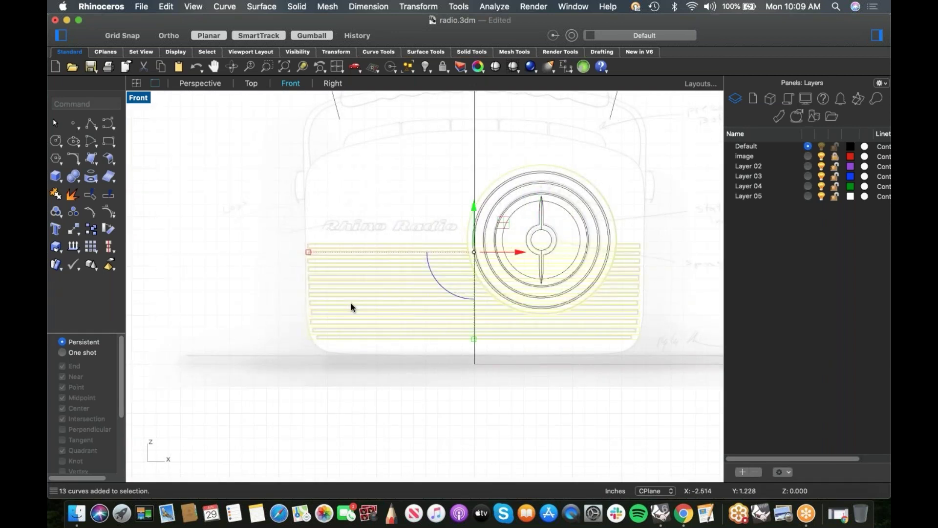
{"action": "type", "text": "invert"}
{"action": "key", "text": "Return"}
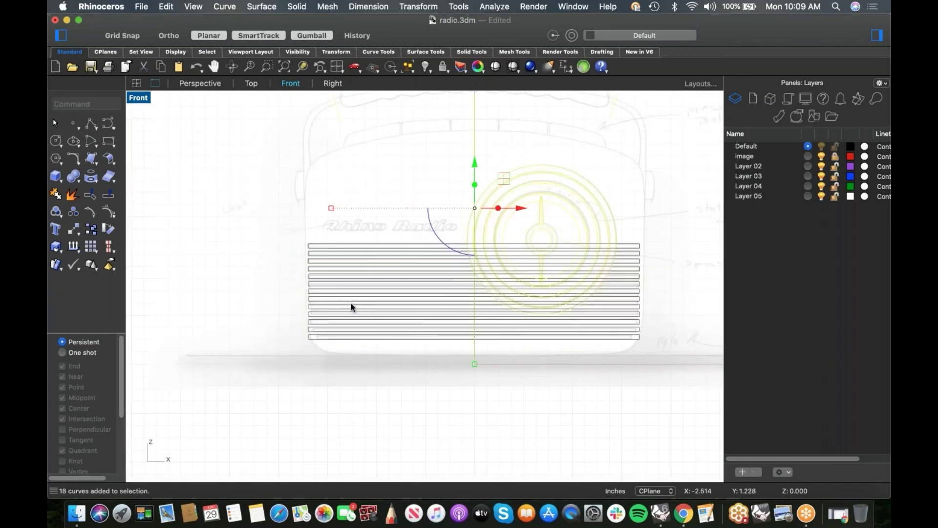
{"action": "key", "text": "Delete"}
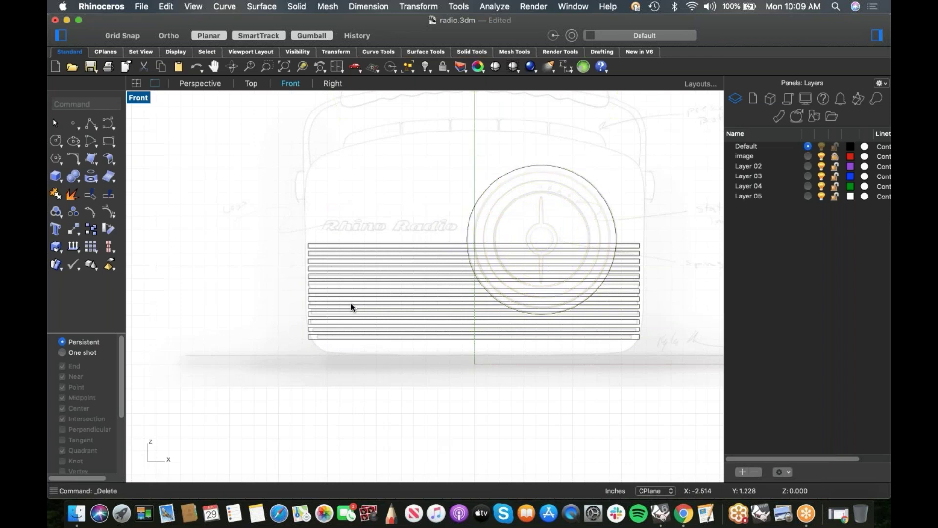
Step: Trim away the parts of the slat rectangles inside the outer dial circle, using the circle as the cutting object
{"action": "scroll", "coordinate": [423, 259], "scroll_direction": "right", "scroll_amount": 5}
{"action": "left_click", "coordinate": [427, 167]}
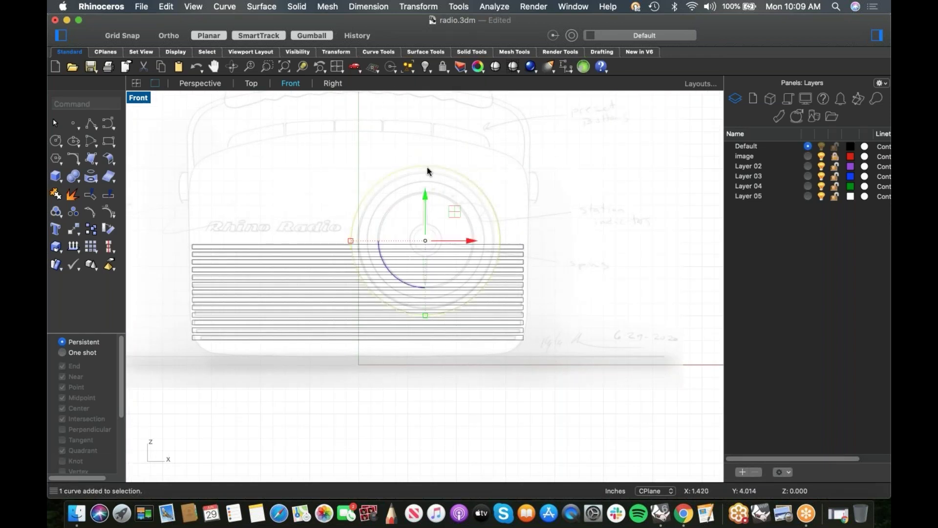
{"action": "key", "text": "super+t"}
{"action": "scroll", "coordinate": [418, 225], "scroll_direction": "up", "scroll_amount": 5}
{"action": "left_click_drag", "start_coordinate": [430, 221], "coordinate": [425, 372]}
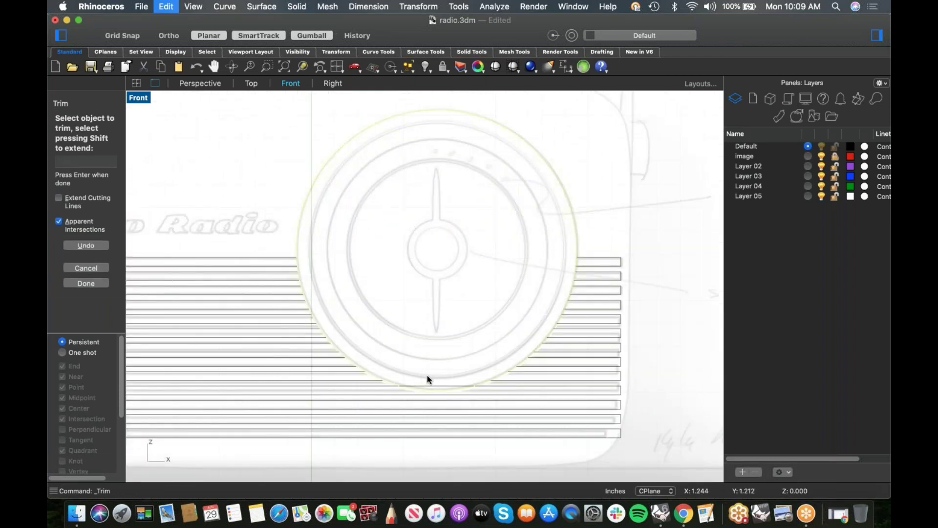
{"action": "right_click_drag", "start_coordinate": [435, 383], "coordinate": [459, 371]}
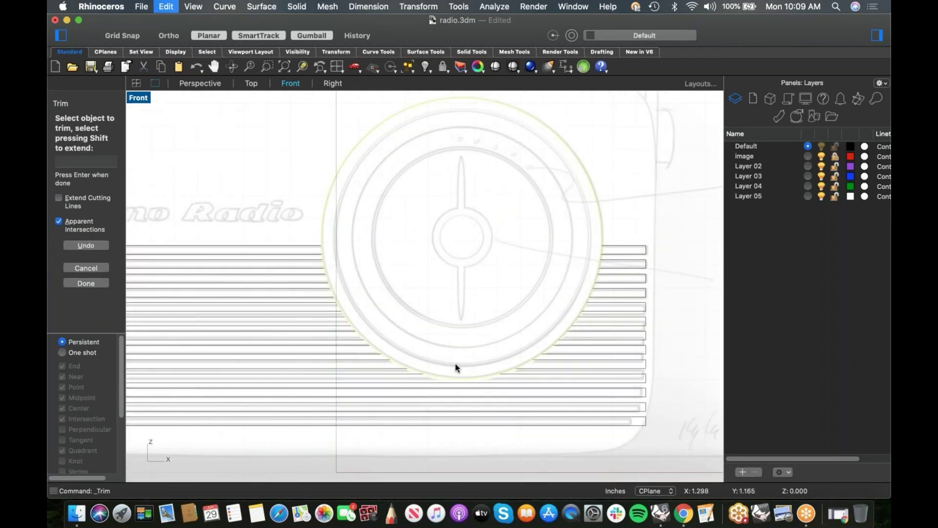
{"action": "key", "text": "Return"}
{"action": "key", "text": "Escape"}
{"action": "scroll", "coordinate": [418, 316], "scroll_direction": "down", "scroll_amount": 4}
{"action": "right_click_drag", "start_coordinate": [492, 332], "coordinate": [486, 306]}
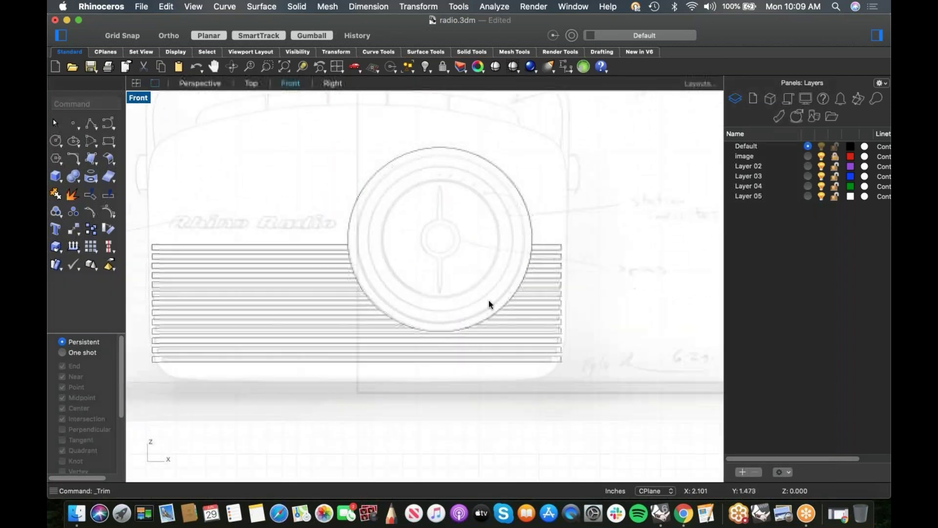
Step: Show the hidden radio parts again and isolate the main radio body by hiding everything else
{"action": "scroll", "coordinate": [509, 299], "scroll_direction": "up", "scroll_amount": 6}
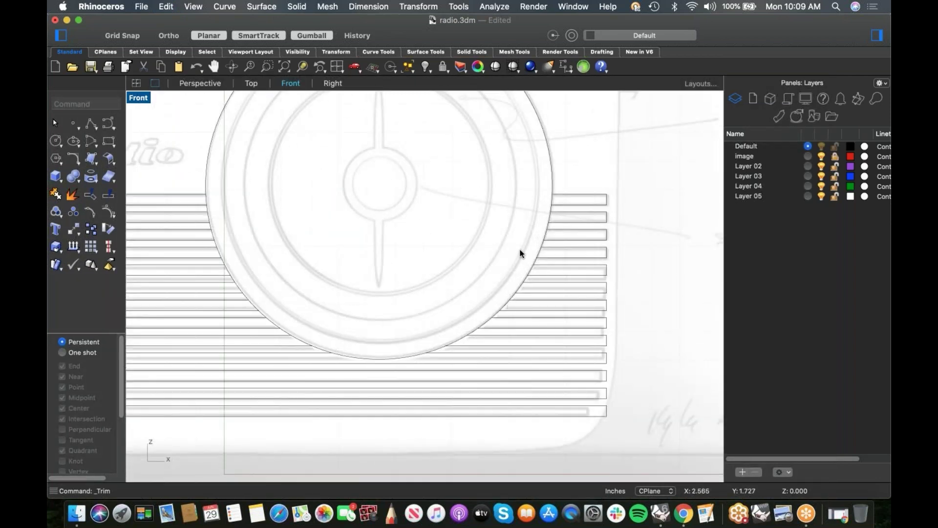
{"action": "scroll", "coordinate": [525, 256], "scroll_direction": "down", "scroll_amount": 4}
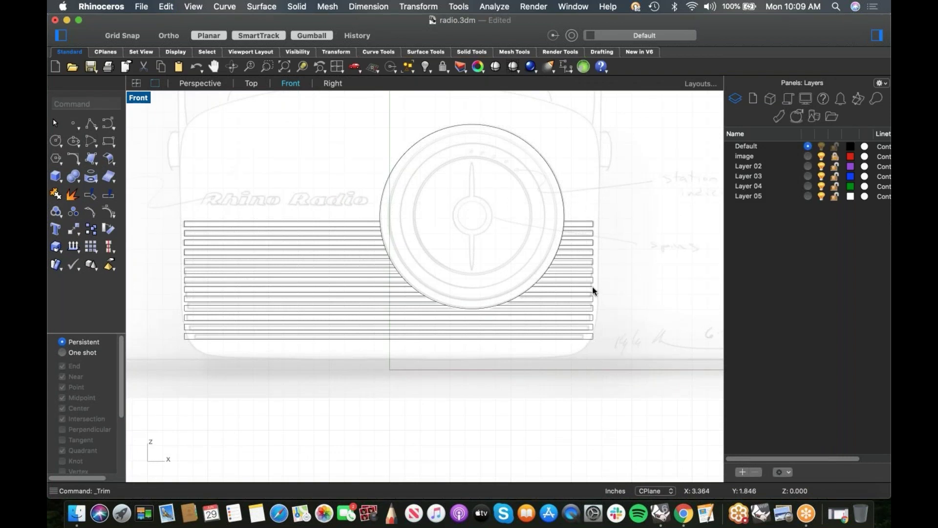
{"action": "scroll", "coordinate": [343, 360], "scroll_direction": "down", "scroll_amount": 3}
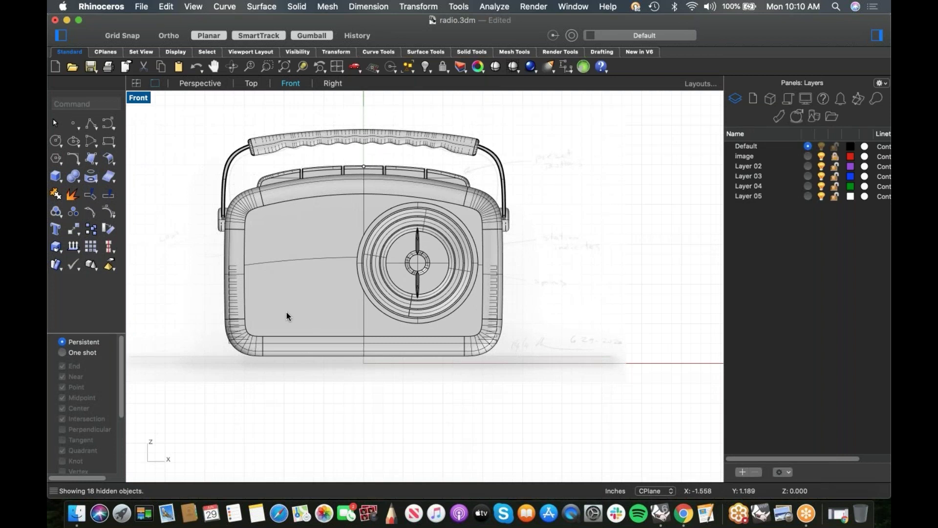
{"action": "scroll", "coordinate": [287, 312], "scroll_direction": "up", "scroll_amount": 3}
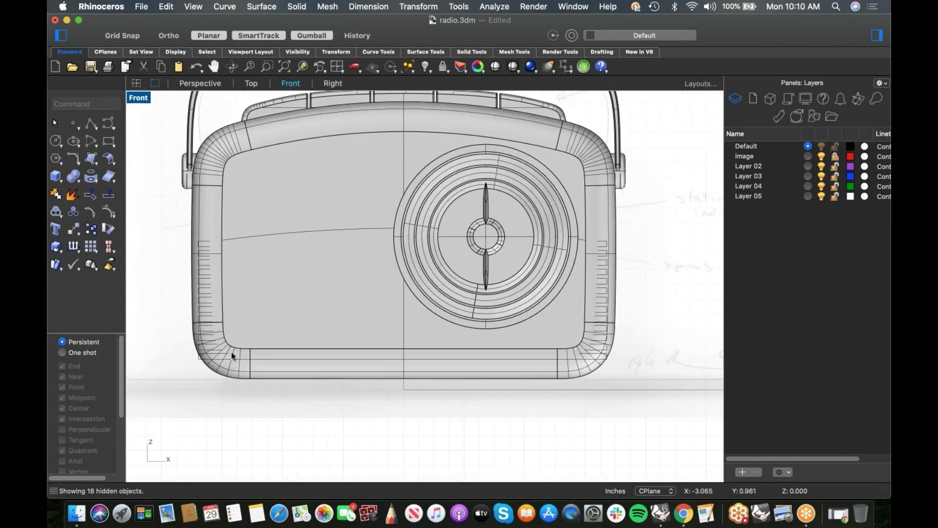
{"action": "left_click", "coordinate": [488, 375]}
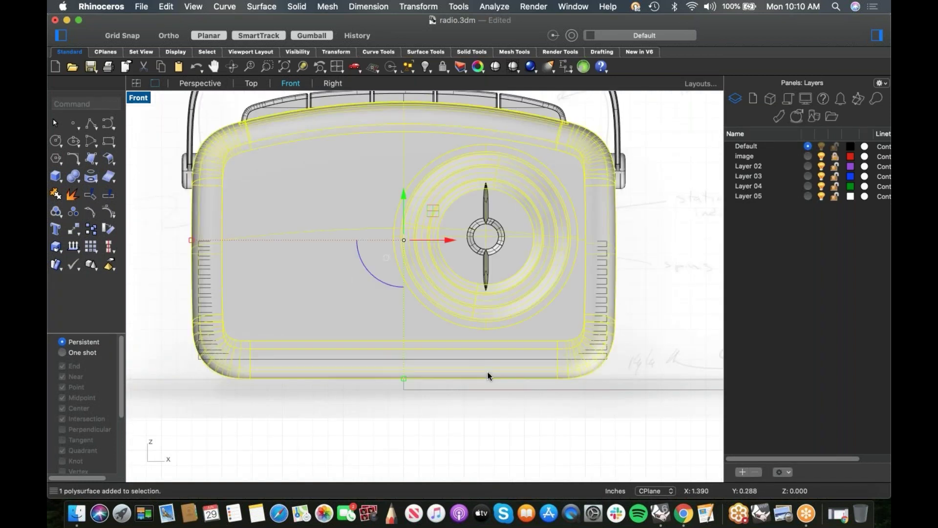
{"action": "key", "text": "super+h"}
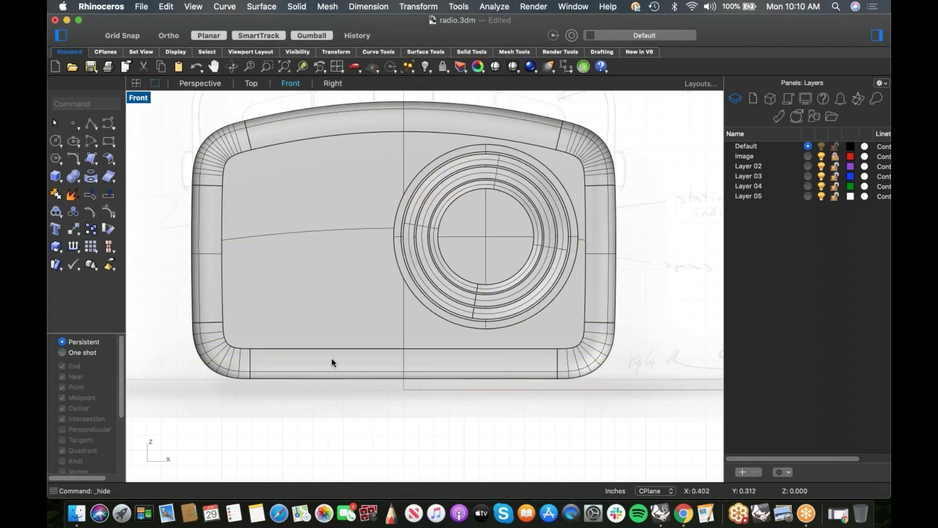
Step: Extract a U-direction isocurve along the rounded vertical edge surface on the body's left side
{"action": "left_click", "coordinate": [96, 180]}
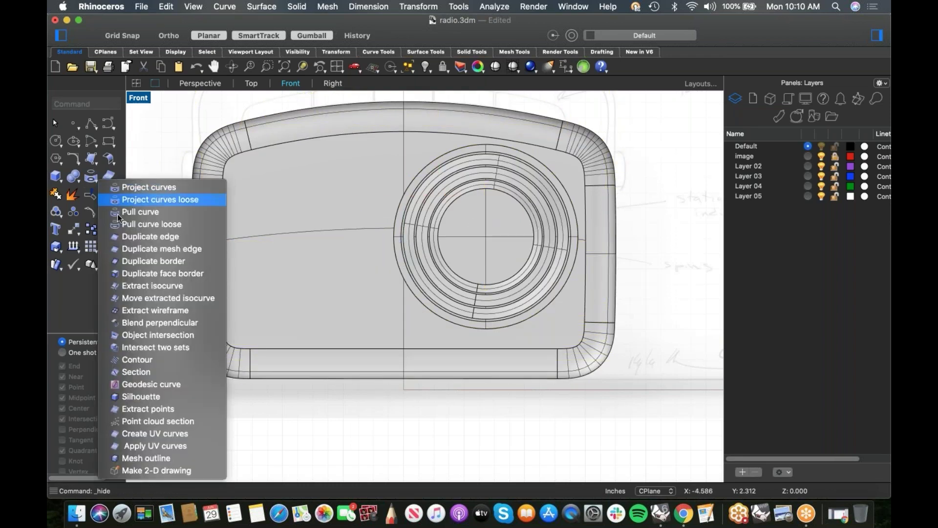
{"action": "left_click", "coordinate": [143, 288]}
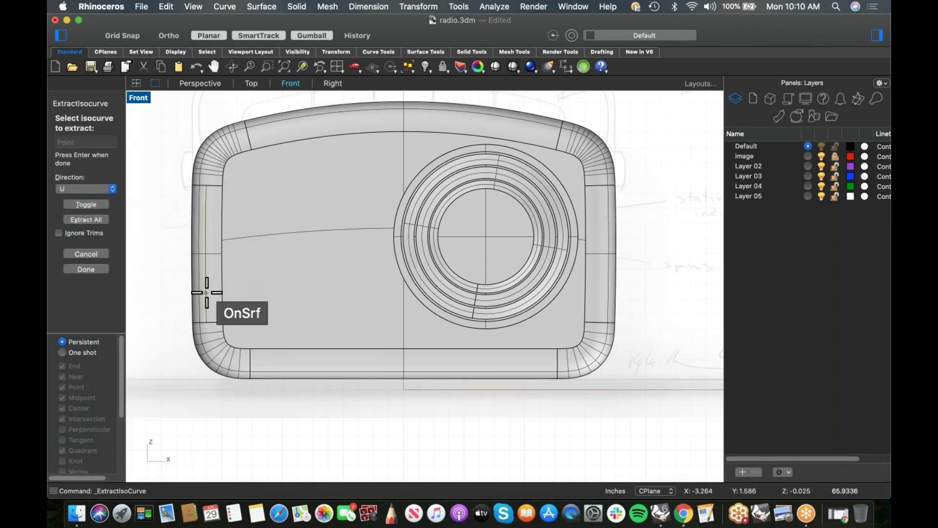
{"action": "left_click", "coordinate": [206, 291]}
{"action": "key", "text": "Return"}
Step: Extract a U-direction isocurve on the body's lower-left corner surface, starting from the end of the side isocurve
{"action": "scroll", "coordinate": [207, 332], "scroll_direction": "up", "scroll_amount": 5}
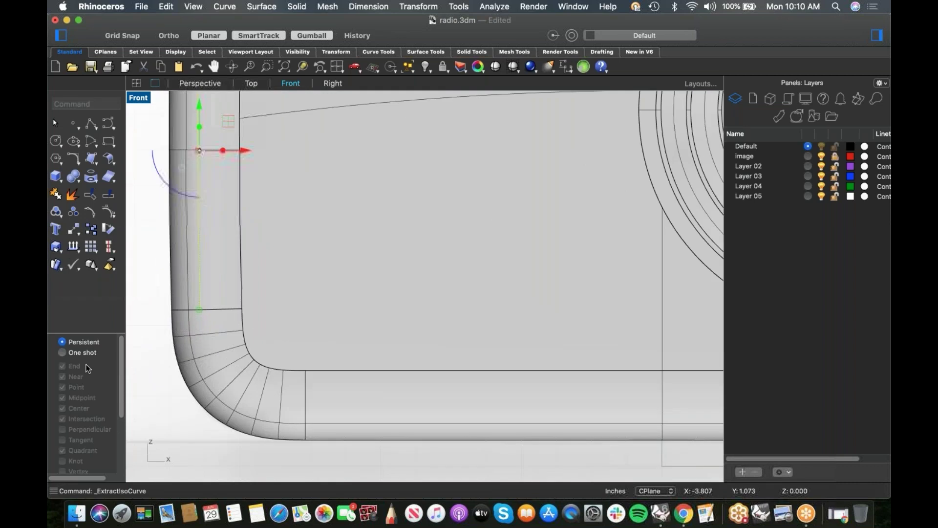
{"action": "right_click", "coordinate": [145, 393]}
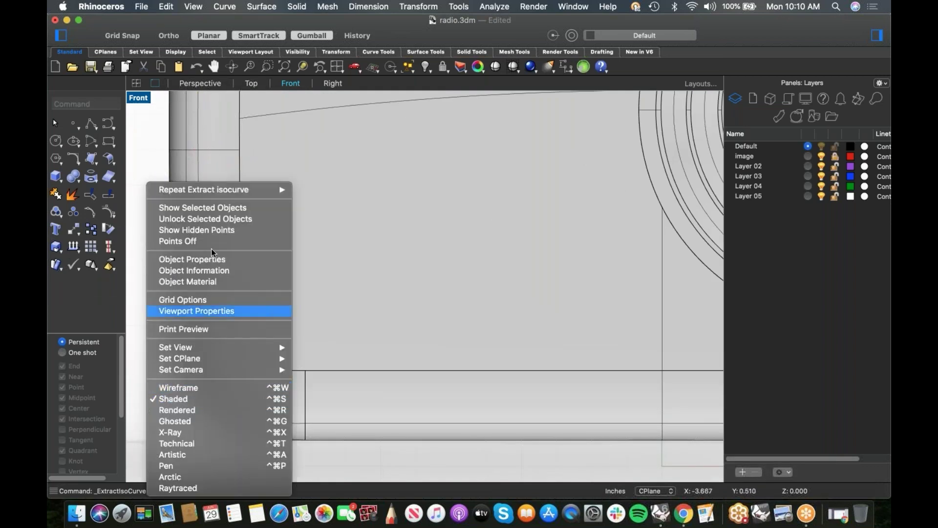
{"action": "left_click", "coordinate": [219, 189]}
{"action": "left_click", "coordinate": [226, 360]}
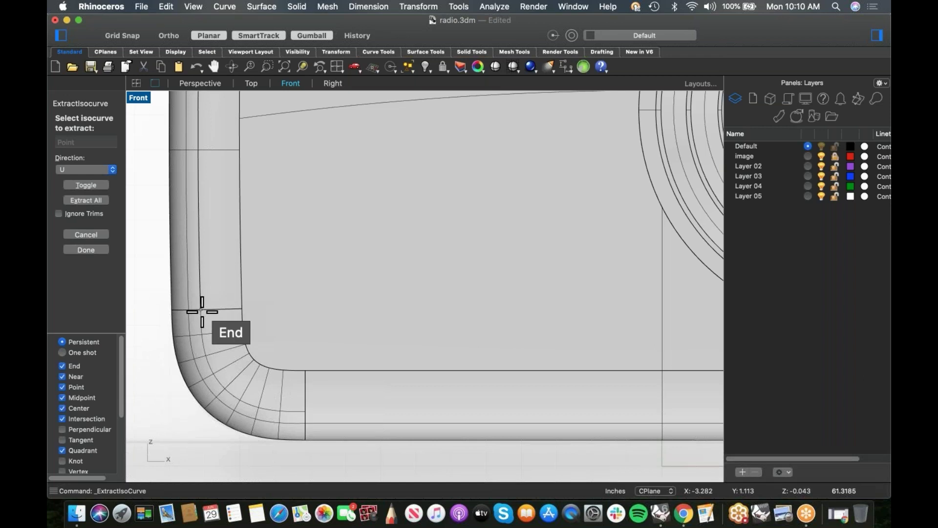
{"action": "left_click", "coordinate": [200, 313]}
{"action": "key", "text": "Return"}
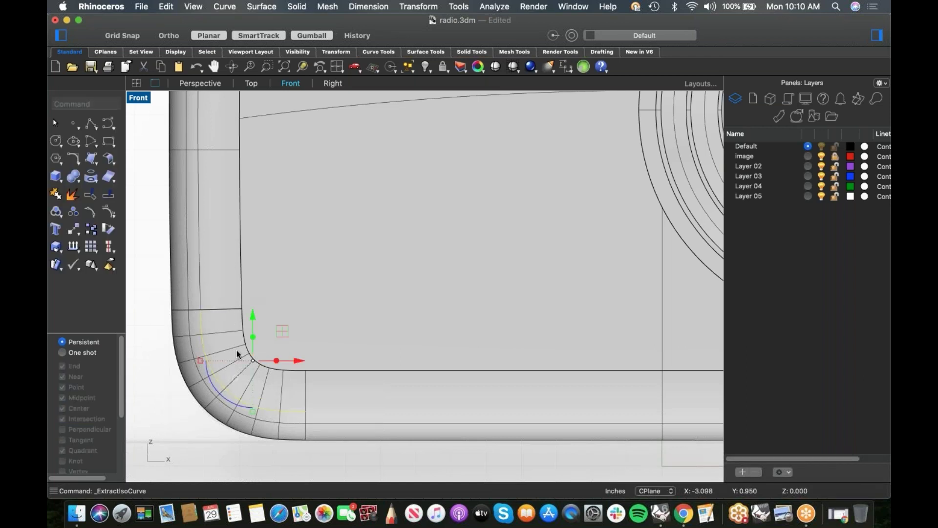
Step: Extract a U-direction isocurve on the body's bottom edge surface, starting from the end of the lower-left corner isocurve
{"action": "scroll", "coordinate": [315, 359], "scroll_direction": "down", "scroll_amount": 5}
{"action": "right_click", "coordinate": [315, 359]}
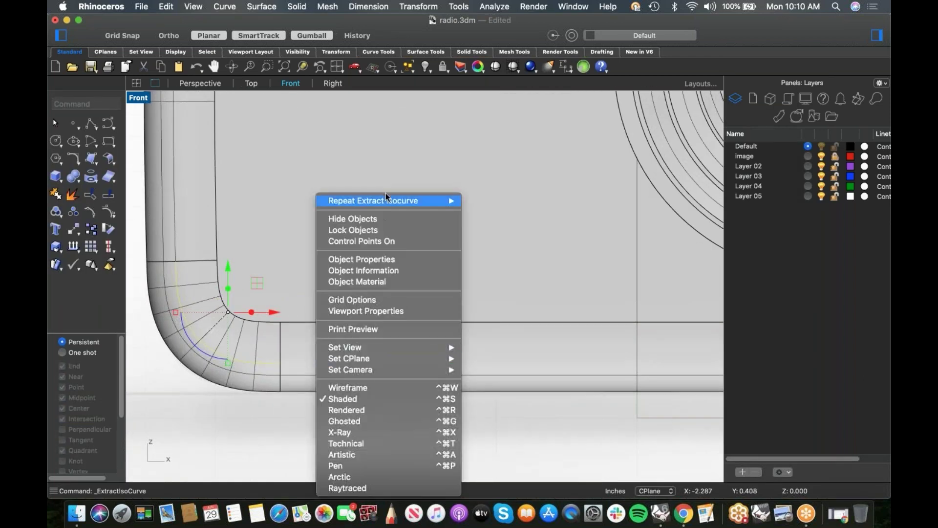
{"action": "left_click", "coordinate": [372, 201]}
{"action": "left_click", "coordinate": [345, 364]}
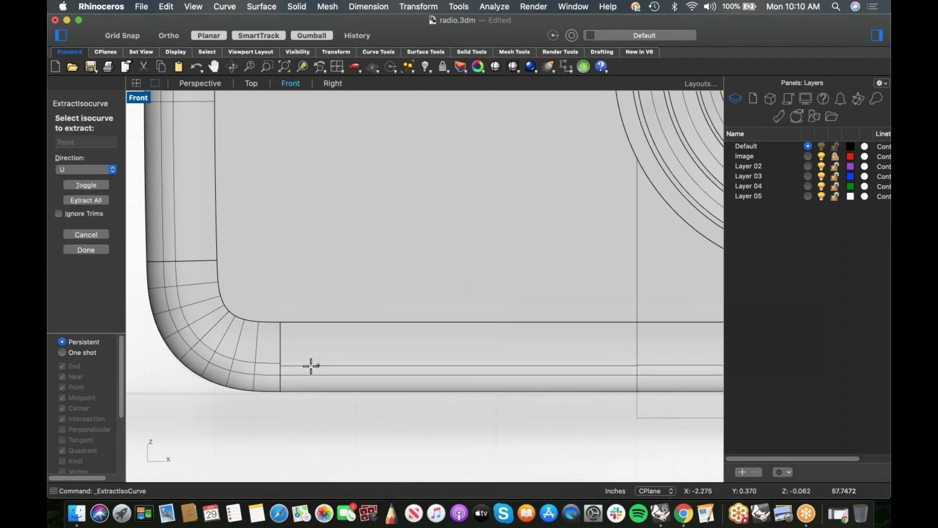
{"action": "left_click", "coordinate": [281, 363]}
{"action": "scroll", "coordinate": [282, 364], "scroll_direction": "down", "scroll_amount": 5}
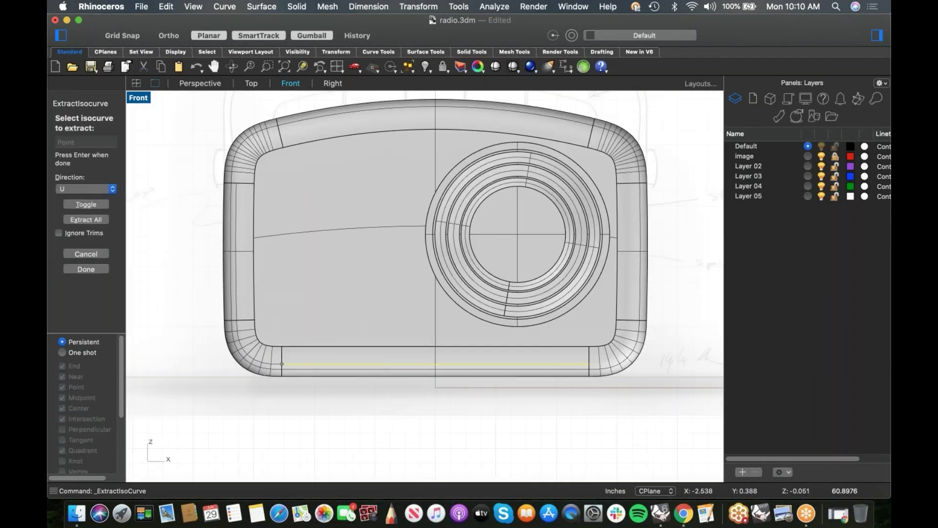
{"action": "key", "text": "Return"}
Step: Mirror the left side and lower-left corner isocurves to the other side about a vertical plane through the origin, keeping the originals
{"action": "left_click", "coordinate": [254, 390]}
{"action": "left_click_drag", "start_coordinate": [188, 208], "coordinate": [341, 470]}
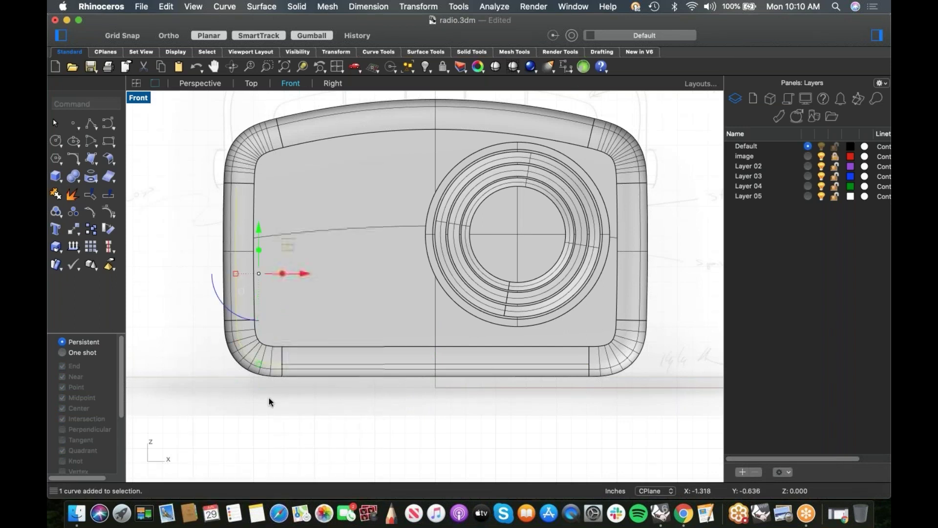
{"action": "type", "text": "mirror"}
{"action": "key", "text": "Return"}
{"action": "type", "text": "0"}
{"action": "key", "text": "Return"}
{"action": "key", "text": "shift"}
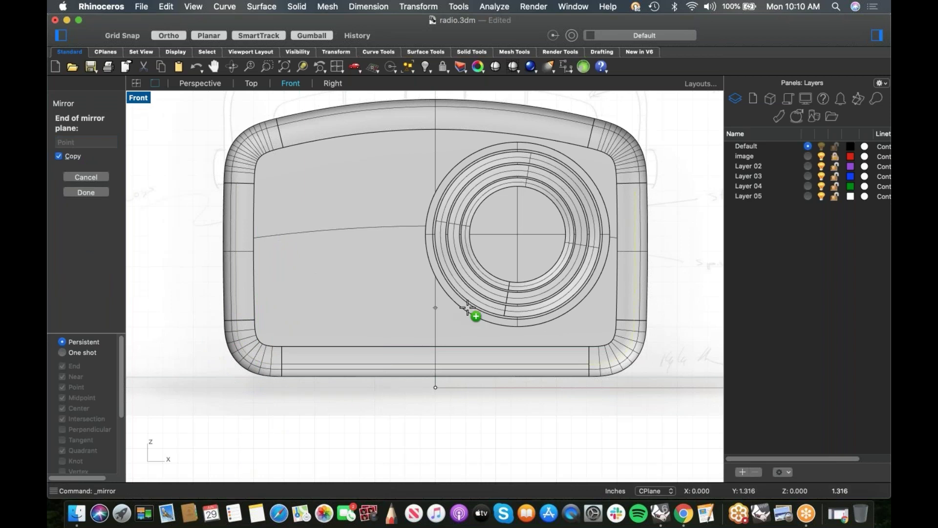
{"action": "left_click", "coordinate": [467, 308]}
Step: Join the side, corner and bottom isocurves into a single boundary curve around the grille
{"action": "left_click", "coordinate": [471, 411]}
{"action": "key", "text": "Return"}
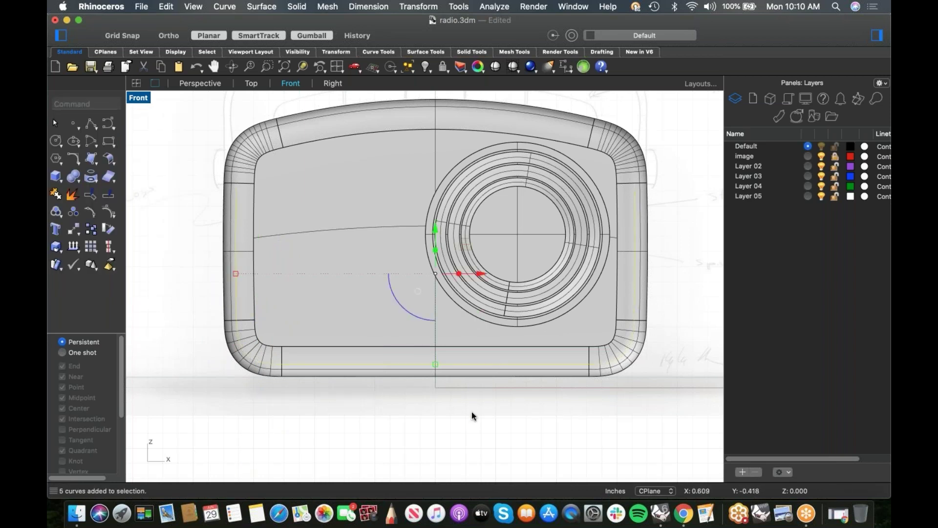
{"action": "type", "text": "j"}
{"action": "key", "text": "Return"}
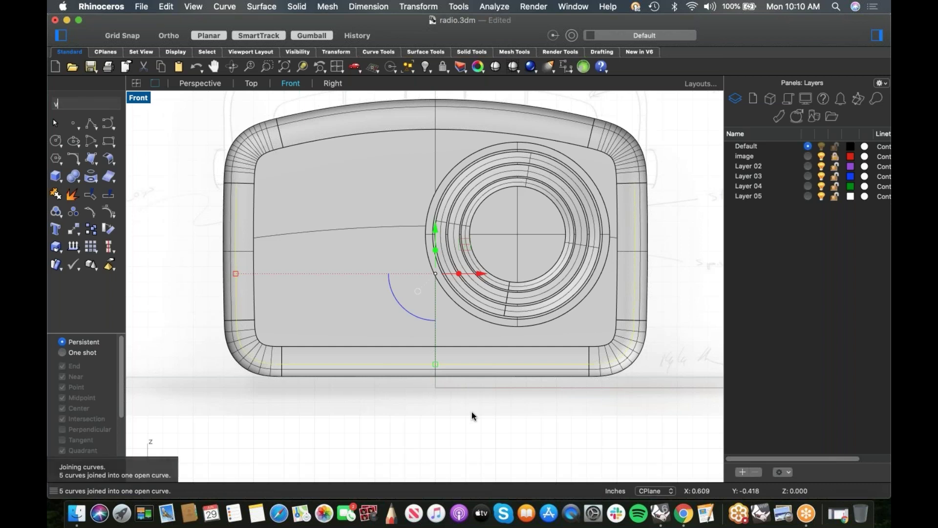
Step: Show the hidden radio parts again and isolate all curves in the model
{"action": "key", "text": "super+alt+h"}
{"action": "type", "text": "Selcr"}
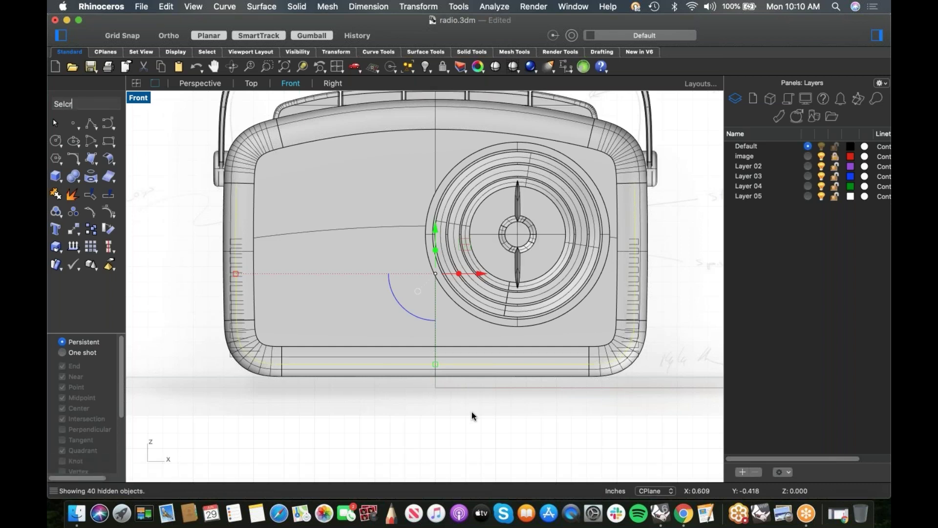
{"action": "type", "text": "v"}
{"action": "key", "text": "Return"}
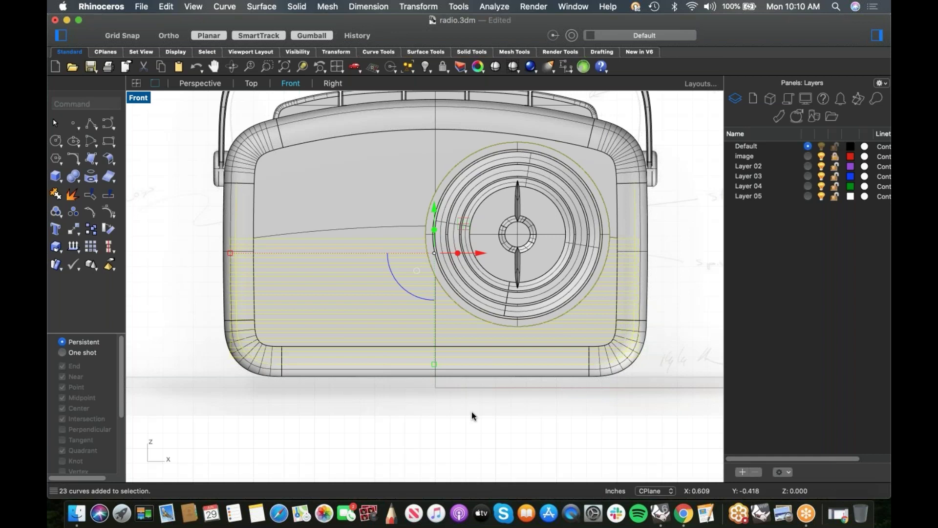
{"action": "type", "text": "Iso"}
{"action": "key", "text": "Return"}
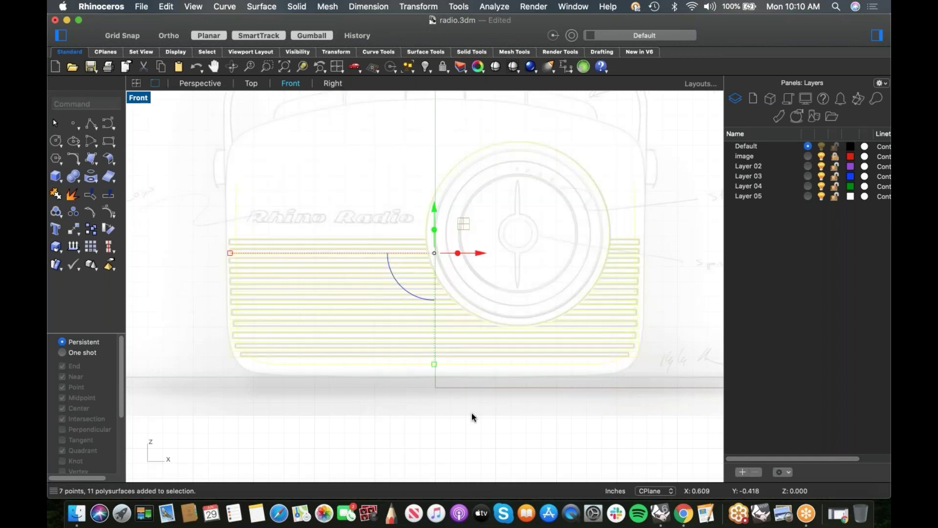
Step: Trim the left slat ends that extend beyond the joined isocurve boundary, using the boundary as the cutting object
{"action": "left_click", "coordinate": [565, 364]}
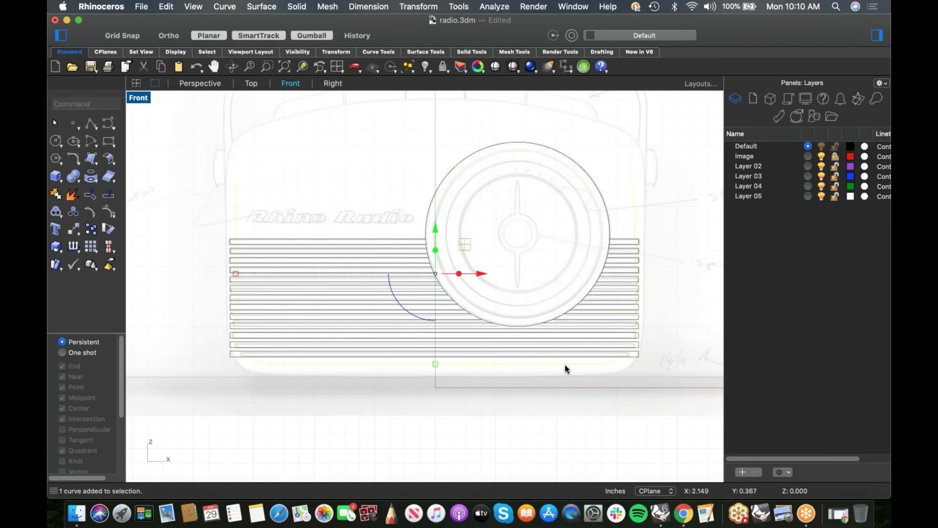
{"action": "type", "text": "Trim"}
{"action": "key", "text": "Return"}
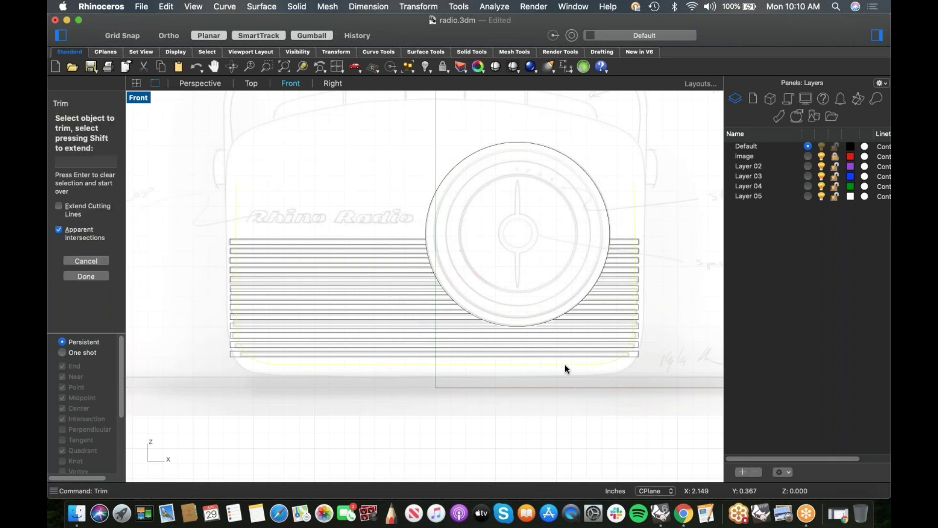
{"action": "scroll", "coordinate": [682, 254], "scroll_direction": "up", "scroll_amount": 3}
{"action": "left_click_drag", "start_coordinate": [659, 219], "coordinate": [609, 423]}
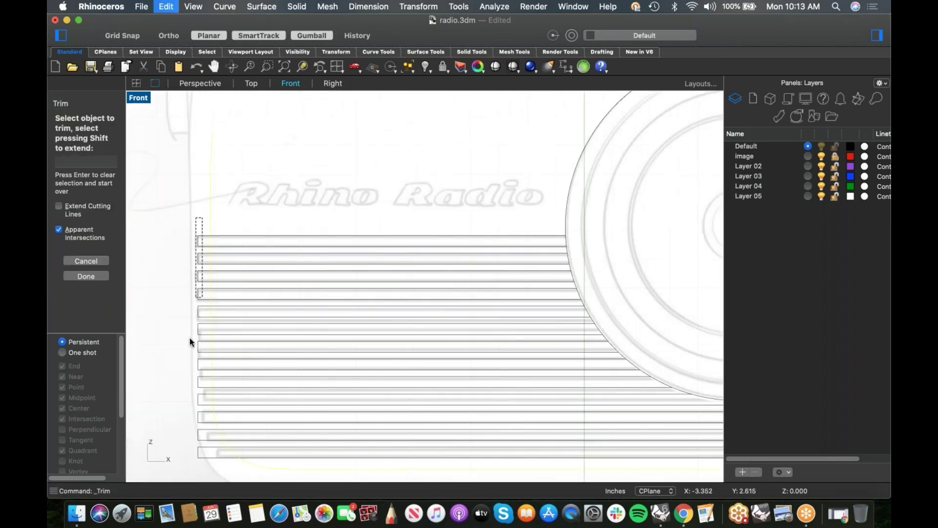
{"action": "left_click_drag", "start_coordinate": [190, 338], "coordinate": [164, 451]}
Step: Trim the right slat ends that extend beyond the isocurve boundary, and save the file
{"action": "scroll", "coordinate": [301, 376], "scroll_direction": "down", "scroll_amount": 5}
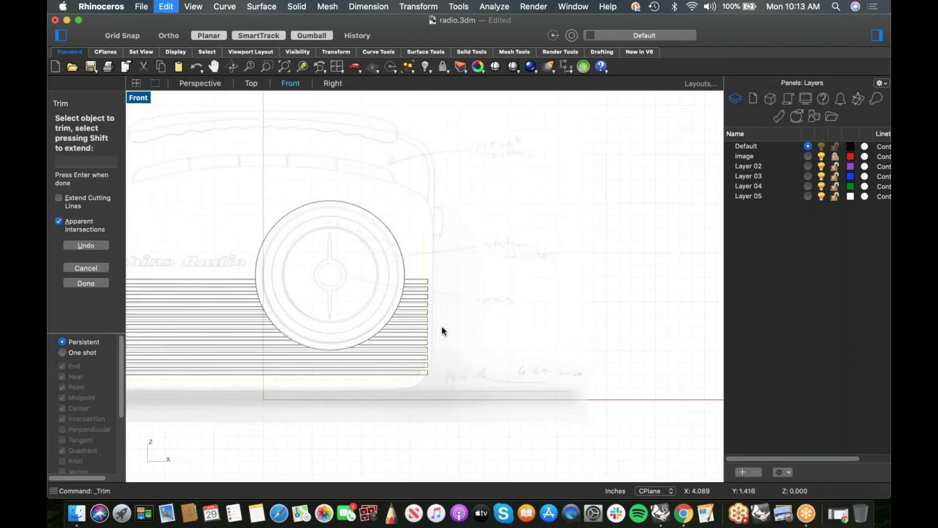
{"action": "scroll", "coordinate": [442, 326], "scroll_direction": "up", "scroll_amount": 5}
{"action": "left_click_drag", "start_coordinate": [437, 194], "coordinate": [403, 442]}
{"action": "key", "text": "Return"}
{"action": "scroll", "coordinate": [437, 395], "scroll_direction": "down", "scroll_amount": 3}
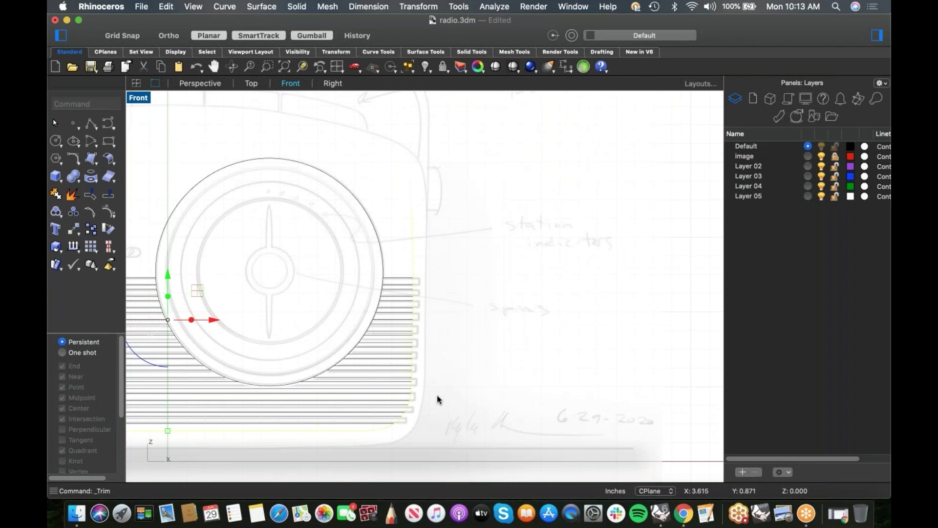
{"action": "scroll", "coordinate": [447, 389], "scroll_direction": "down", "scroll_amount": 5}
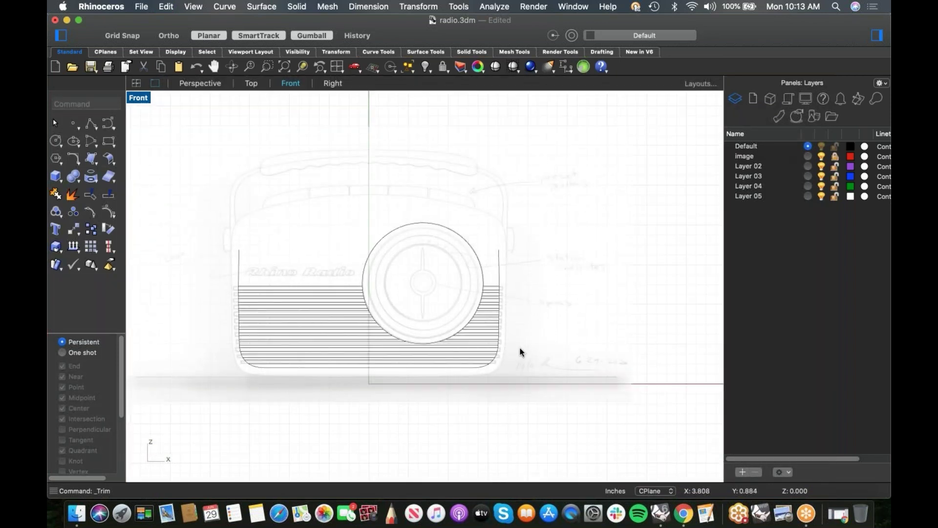
{"action": "key", "text": "super+s"}
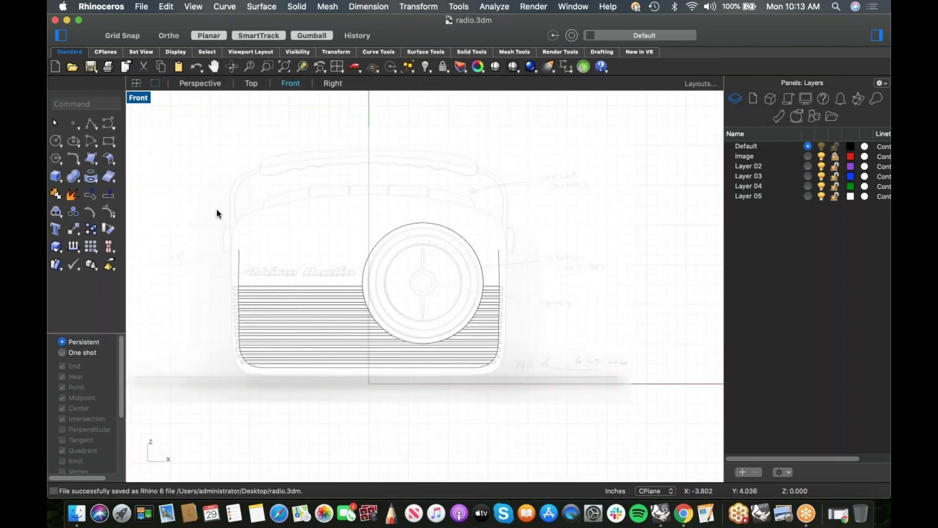
Step: Start a CurveBoolean on all the slat curves, the isocurve boundary and the outer dial circle
{"action": "left_click_drag", "start_coordinate": [220, 201], "coordinate": [587, 407]}
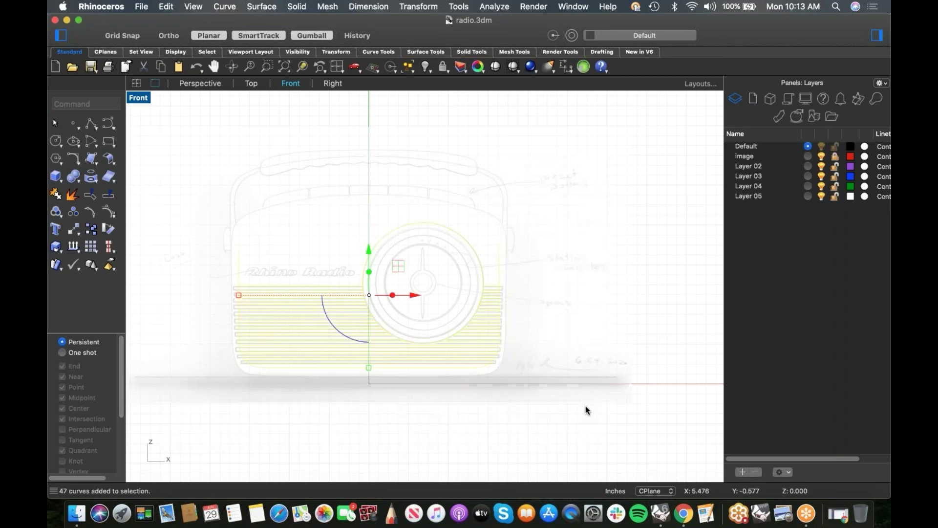
{"action": "key", "text": "Escape"}
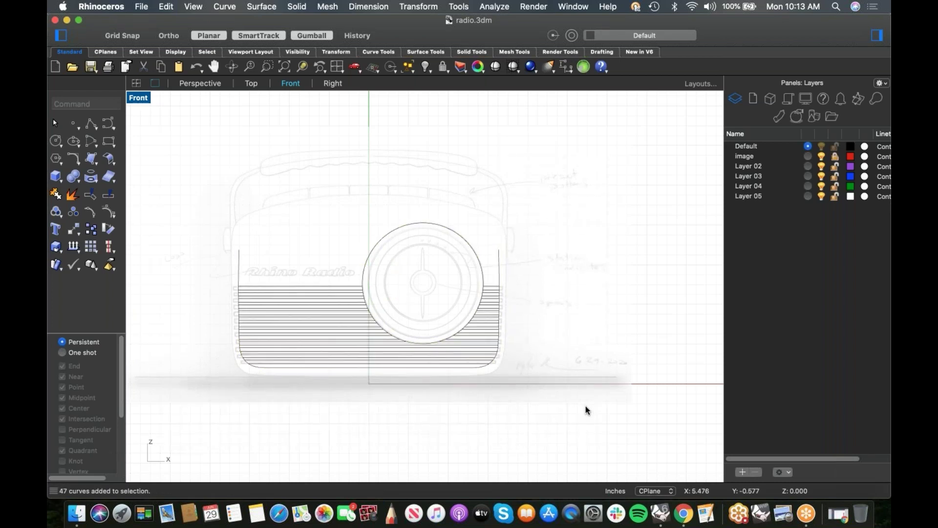
{"action": "type", "text": "curveboolean"}
{"action": "key", "text": "Return"}
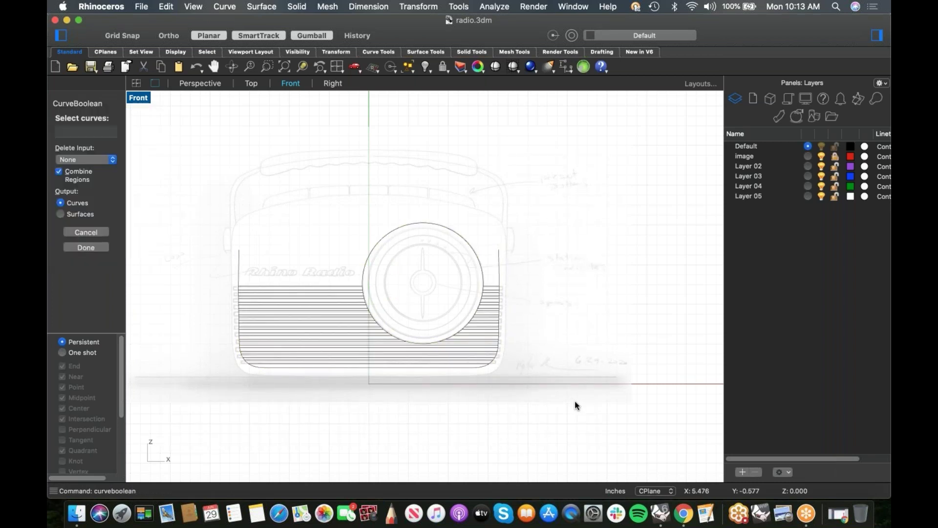
{"action": "left_click_drag", "start_coordinate": [210, 218], "coordinate": [580, 413]}
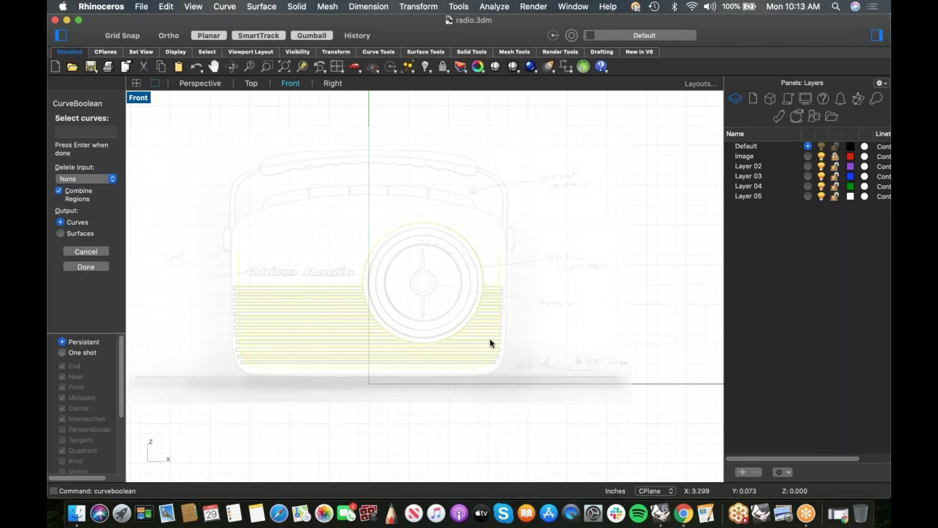
{"action": "scroll", "coordinate": [542, 315], "scroll_direction": "up", "scroll_amount": 5}
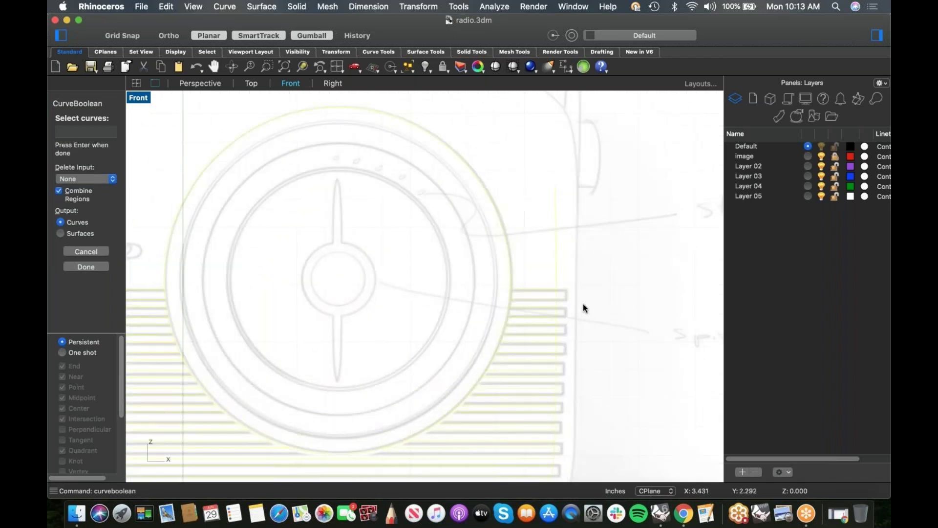
{"action": "key", "text": "Return"}
Step: Keep the nine slat regions between the dial's right side and the boundary curve in the curve boolean
{"action": "left_click", "coordinate": [545, 313]}
{"action": "left_click", "coordinate": [545, 331]}
{"action": "left_click", "coordinate": [543, 349]}
{"action": "right_click_drag", "start_coordinate": [541, 371], "coordinate": [515, 255]}
{"action": "left_click", "coordinate": [516, 255]}
{"action": "left_click", "coordinate": [519, 278]}
{"action": "left_click", "coordinate": [516, 278]}
{"action": "left_click", "coordinate": [517, 270]}
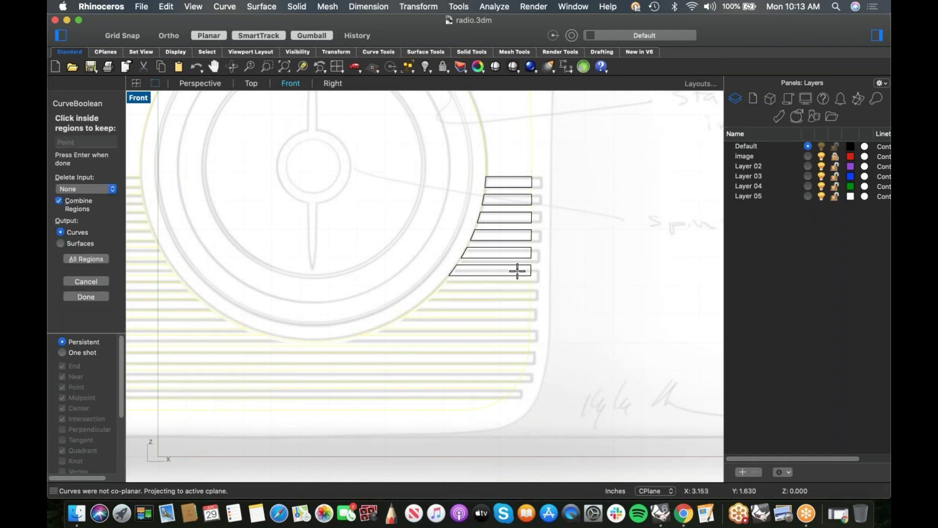
{"action": "left_click", "coordinate": [519, 290]}
{"action": "left_click", "coordinate": [519, 308]}
{"action": "left_click", "coordinate": [518, 323]}
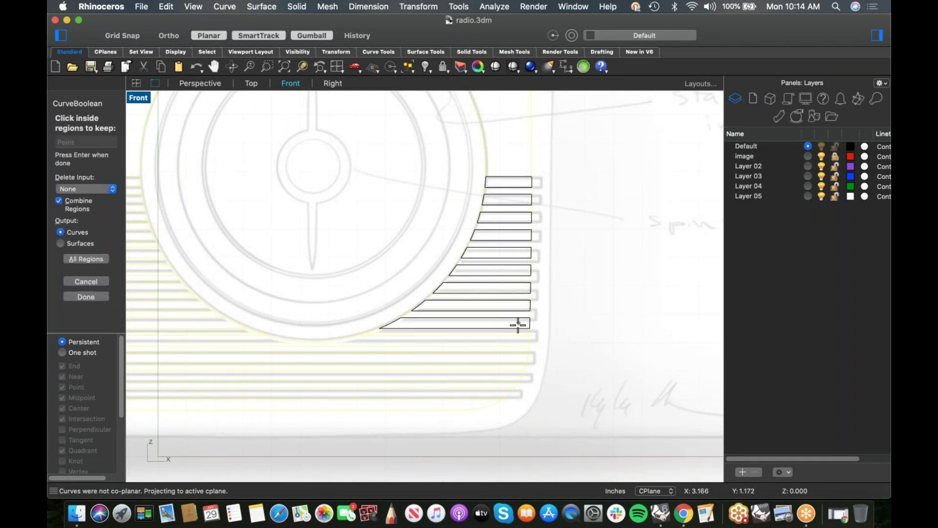
Step: Add the four full-width slat regions below the dial to the regions kept
{"action": "scroll", "coordinate": [525, 310], "scroll_direction": "up", "scroll_amount": 2}
{"action": "left_click", "coordinate": [526, 310]}
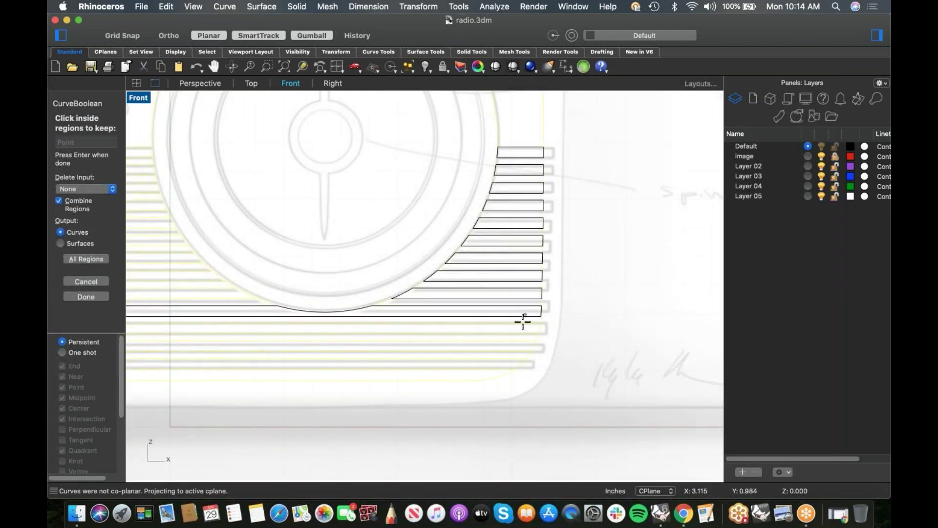
{"action": "left_click", "coordinate": [523, 329]}
{"action": "left_click", "coordinate": [517, 348]}
{"action": "left_click", "coordinate": [504, 364]}
Step: Add the remaining slat regions on the left side of the dial to the regions kept
{"action": "key", "text": "F8"}
{"action": "right_click_drag", "start_coordinate": [410, 353], "coordinate": [583, 359], "text": "shift"}
{"action": "left_click", "coordinate": [390, 304]}
{"action": "left_click", "coordinate": [371, 283]}
{"action": "left_click", "coordinate": [354, 264]}
{"action": "left_click", "coordinate": [342, 247]}
{"action": "left_click", "coordinate": [329, 229]}
{"action": "left_click", "coordinate": [321, 211]}
{"action": "left_click", "coordinate": [316, 197]}
{"action": "left_click", "coordinate": [310, 176]}
{"action": "left_click", "coordinate": [308, 162]}
Step: Set the curve boolean to delete all input curves and create the closed slat outlines
{"action": "scroll", "coordinate": [333, 194], "scroll_direction": "down", "scroll_amount": 3}
{"action": "scroll", "coordinate": [339, 207], "scroll_direction": "down", "scroll_amount": 2}
{"action": "right_click_drag", "start_coordinate": [298, 315], "coordinate": [423, 344]}
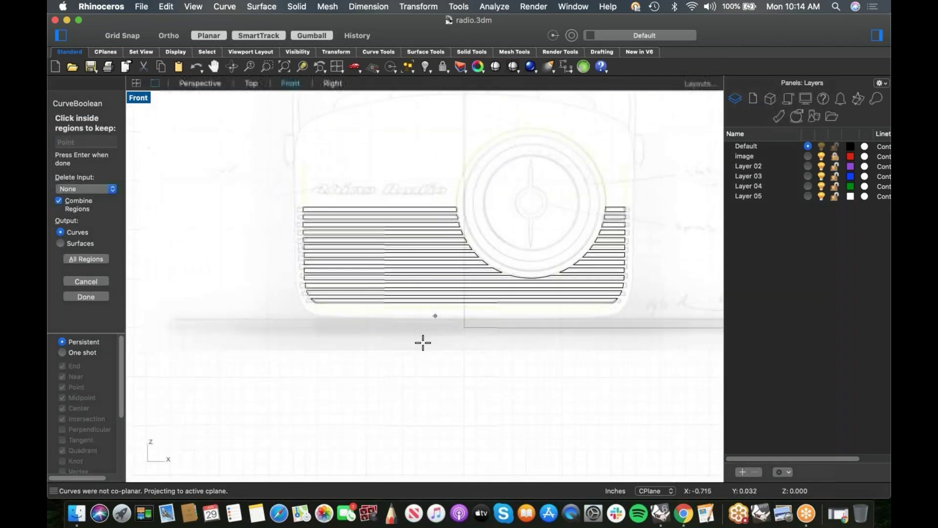
{"action": "scroll", "coordinate": [609, 313], "scroll_direction": "up", "scroll_amount": 8}
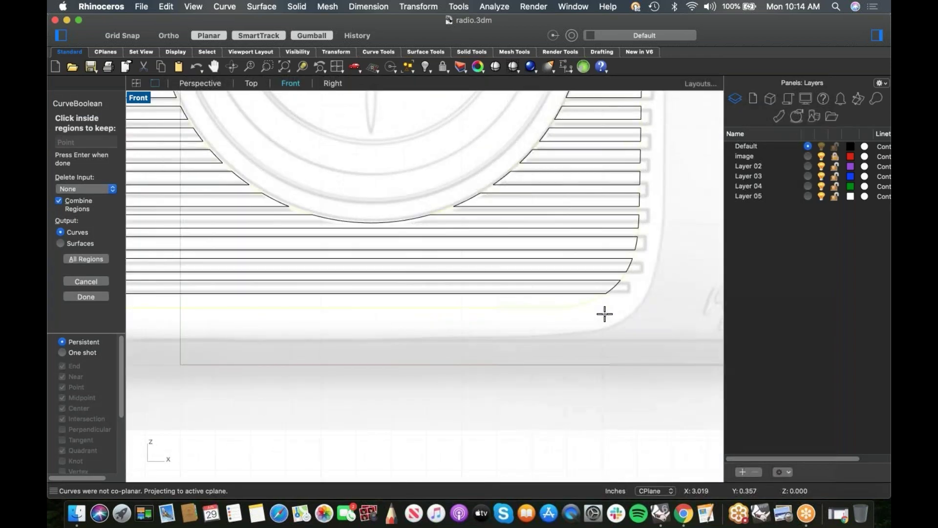
{"action": "scroll", "coordinate": [604, 314], "scroll_direction": "down", "scroll_amount": 6}
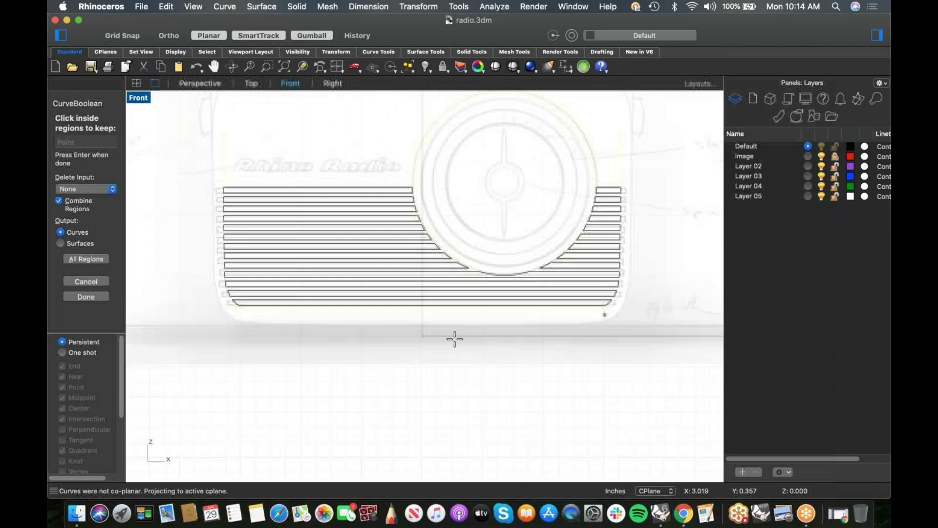
{"action": "left_click", "coordinate": [90, 189]}
{"action": "left_click", "coordinate": [88, 209]}
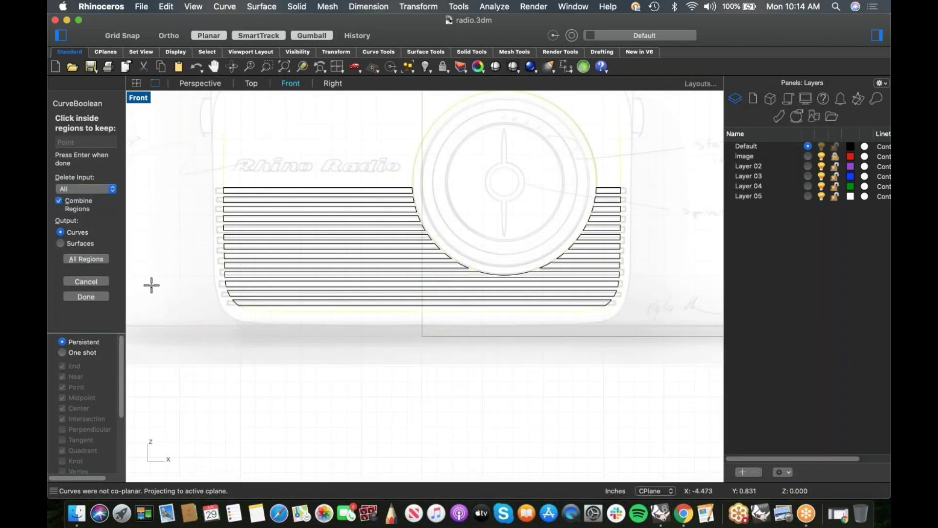
{"action": "key", "text": "Return"}
{"action": "left_click", "coordinate": [261, 353]}
Step: In the perspective view, extrude all the closed slat outlines perpendicular to the front plane
{"action": "mouse_move", "coordinate": [360, 354]}
{"action": "right_mouse_down"}
{"action": "mouse_move", "coordinate": [358, 368]}
{"action": "mouse_move", "coordinate": [351, 365]}
{"action": "right_mouse_up"}
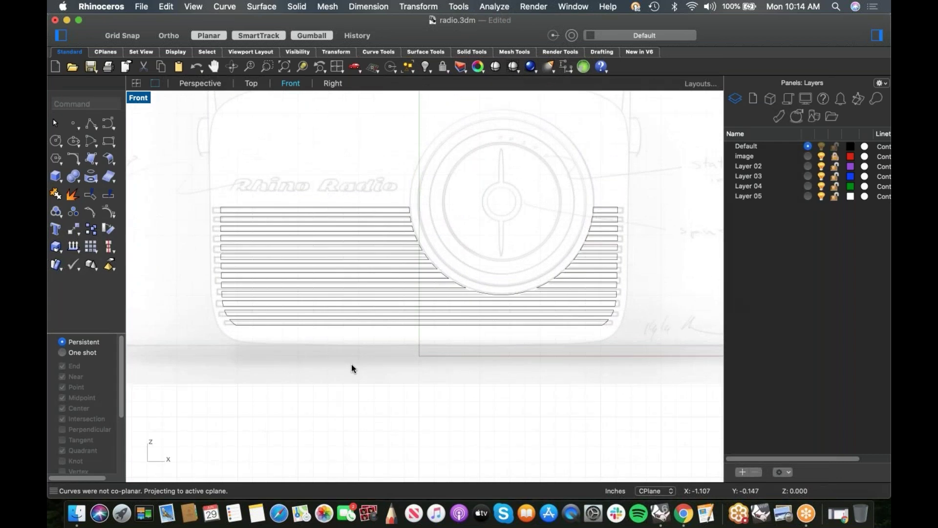
{"action": "left_click_drag", "start_coordinate": [562, 364], "coordinate": [676, 362]}
{"action": "type", "text": "p"}
{"action": "key", "text": "Return"}
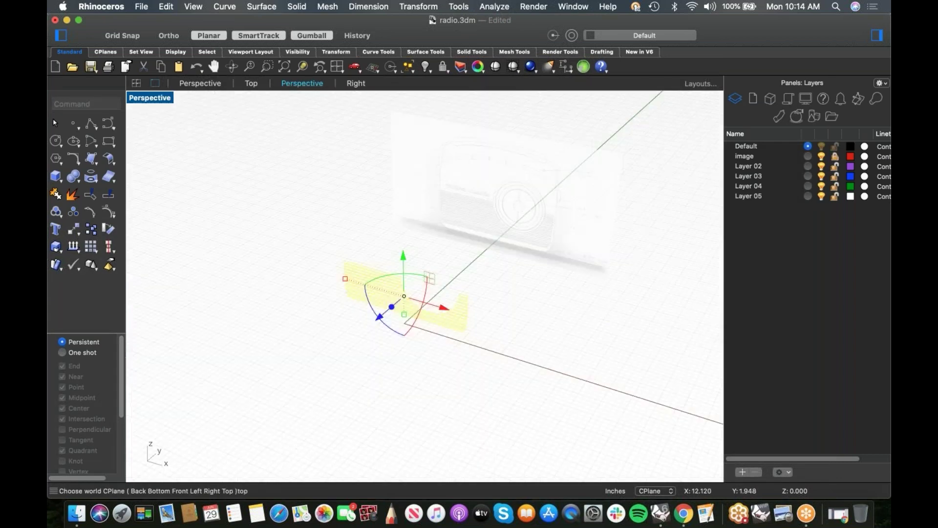
{"action": "right_click_drag", "start_coordinate": [579, 339], "coordinate": [368, 331]}
{"action": "scroll", "coordinate": [381, 272], "scroll_direction": "up", "scroll_amount": 4}
{"action": "right_click_drag", "start_coordinate": [381, 272], "coordinate": [374, 320]}
{"action": "scroll", "coordinate": [395, 336], "scroll_direction": "up", "scroll_amount": 2}
{"action": "scroll", "coordinate": [395, 335], "scroll_direction": "up", "scroll_amount": 3}
{"action": "left_click_drag", "start_coordinate": [371, 297], "coordinate": [436, 285]}
{"action": "left_click", "coordinate": [489, 253]}
{"action": "right_click_drag", "start_coordinate": [489, 254], "coordinate": [402, 266]}
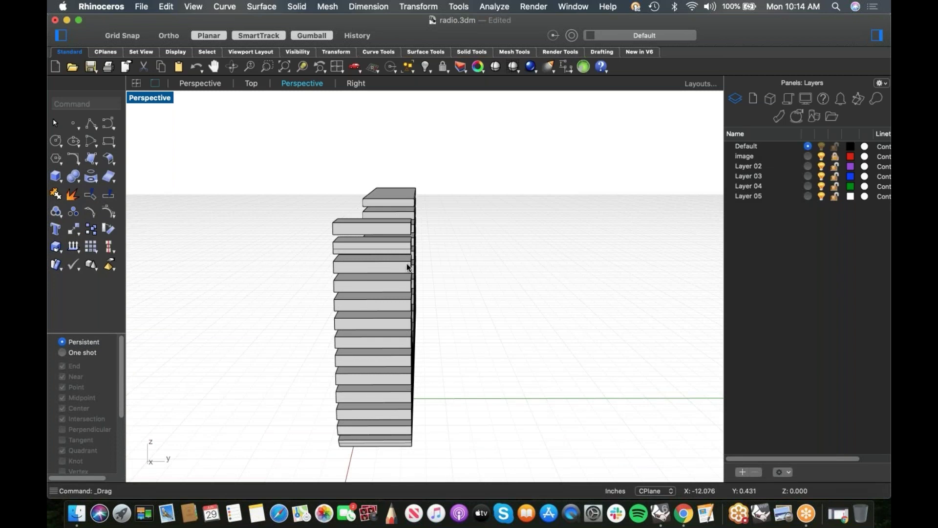
{"action": "right_click_drag", "start_coordinate": [400, 262], "coordinate": [172, 198]}
Step: Cap the open ends of all the slat extrusions, and show the hidden radio parts again
{"action": "left_click_drag", "start_coordinate": [172, 197], "coordinate": [615, 398]}
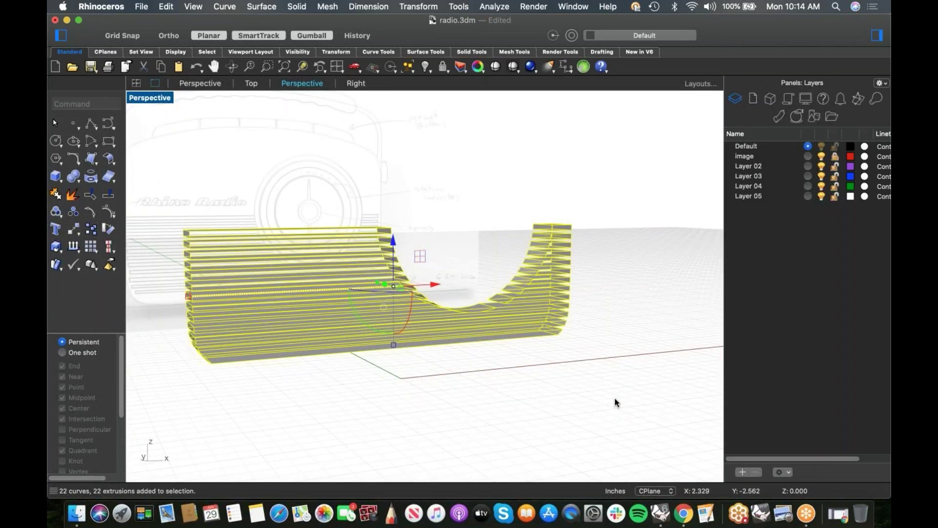
{"action": "key", "text": "Return"}
{"action": "key", "text": "Escape"}
{"action": "right_click_drag", "start_coordinate": [577, 395], "coordinate": [484, 391]}
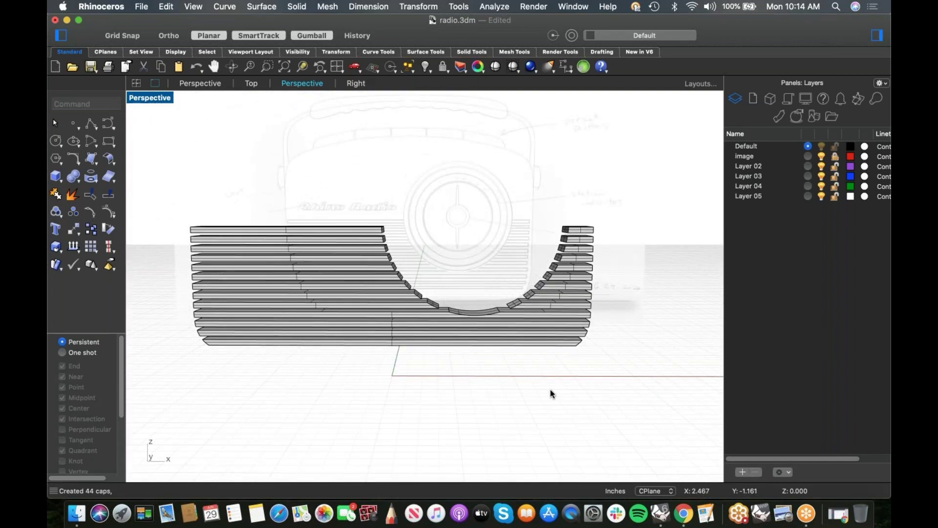
{"action": "right_click_drag", "start_coordinate": [546, 395], "coordinate": [431, 399]}
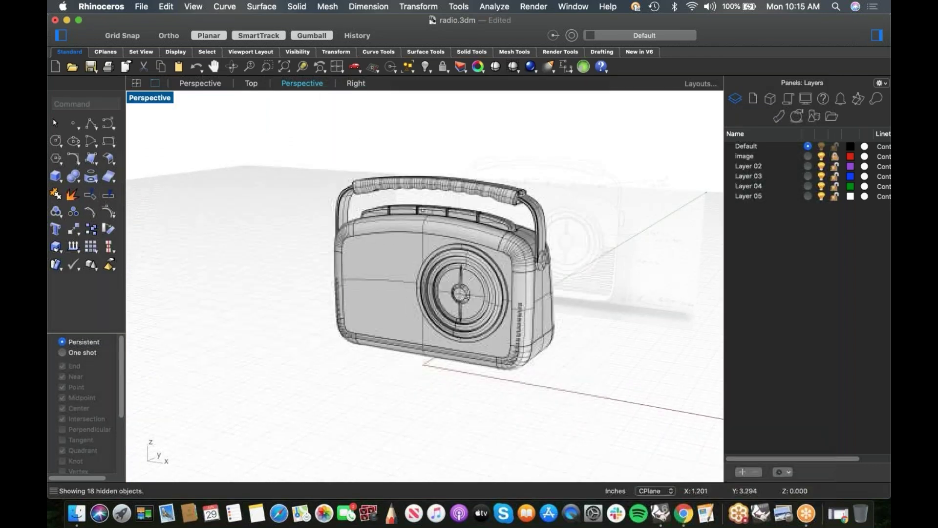
Step: Select the newly capped slat solids and move them forward so they protrude through the radio's front face
{"action": "scroll", "coordinate": [356, 322], "scroll_direction": "up", "scroll_amount": 5}
{"action": "type", "text": "sellast"}
{"action": "key", "text": "Return"}
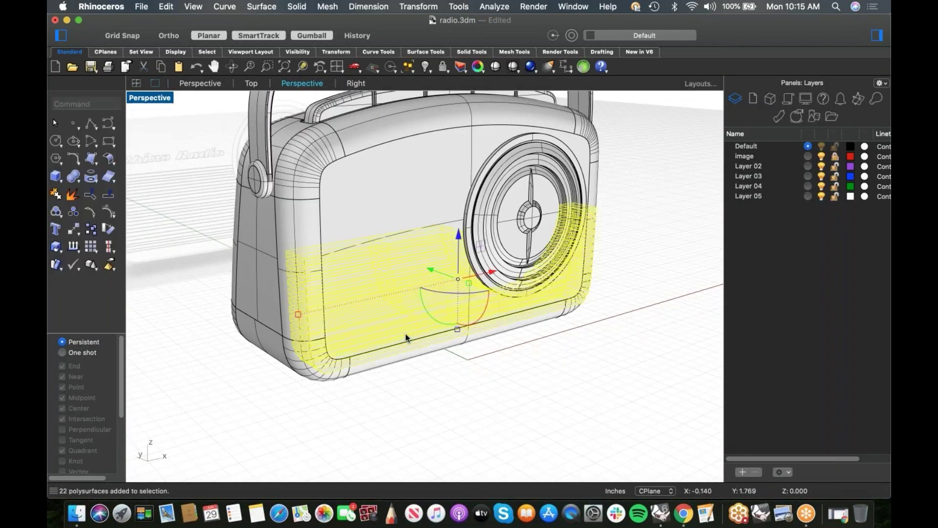
{"action": "scroll", "coordinate": [424, 279], "scroll_direction": "up", "scroll_amount": 5}
{"action": "left_click_drag", "start_coordinate": [409, 276], "coordinate": [462, 301]}
{"action": "right_click_drag", "start_coordinate": [513, 345], "coordinate": [295, 294]}
{"action": "scroll", "coordinate": [432, 380], "scroll_direction": "down", "scroll_amount": 4}
{"action": "left_click", "coordinate": [457, 370]}
{"action": "mouse_move", "coordinate": [457, 370]}
{"action": "right_mouse_down", "text": "shift"}
{"action": "mouse_move", "coordinate": [448, 375]}
{"action": "mouse_move", "coordinate": [464, 366]}
{"action": "right_mouse_up", "text": "shift"}
{"action": "scroll", "coordinate": [576, 249], "scroll_direction": "up", "scroll_amount": 5}
{"action": "right_click_drag", "start_coordinate": [534, 234], "coordinate": [504, 254]}
{"action": "scroll", "coordinate": [504, 251], "scroll_direction": "down", "scroll_amount": 10}
{"action": "right_click_drag", "start_coordinate": [583, 221], "coordinate": [443, 266]}
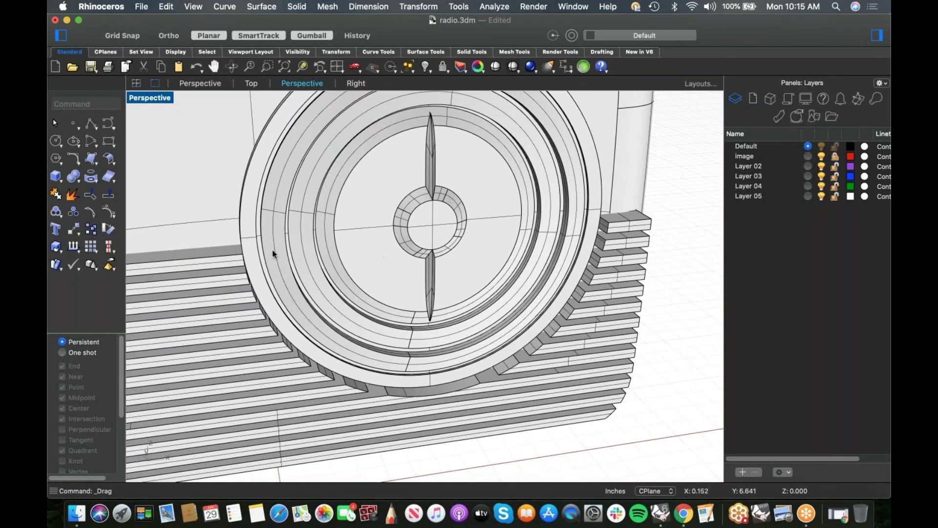
Step: Duplicate the outer circular edge of the dial ring as a curve
{"action": "type", "text": "DupEdge"}
{"action": "key", "text": "Return"}
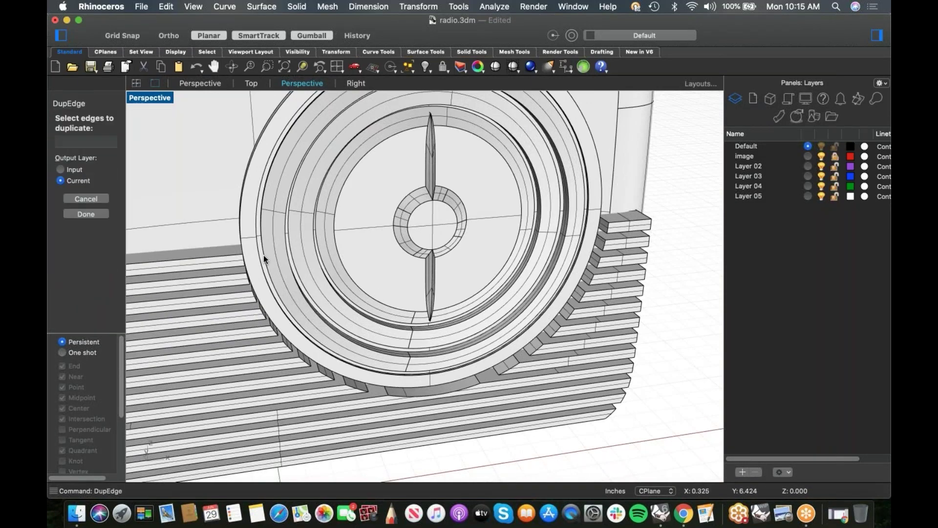
{"action": "left_click", "coordinate": [241, 204]}
{"action": "key", "text": "Return"}
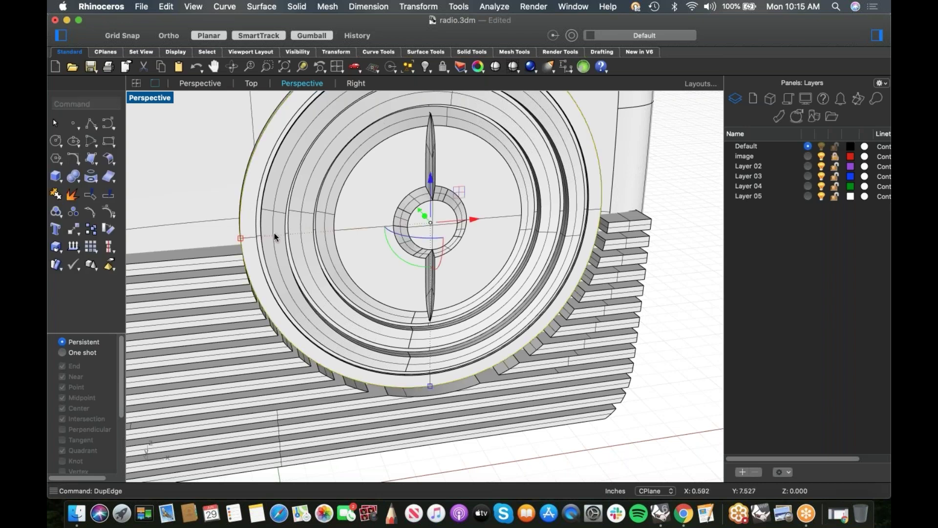
Step: In the front view, select all the slats and the duplicated circle, and hide everything else
{"action": "key", "text": "ctrl+F2"}
{"action": "left_click_drag", "start_coordinate": [249, 210], "coordinate": [246, 207], "text": "shift"}
{"action": "scroll", "coordinate": [420, 335], "scroll_direction": "down", "scroll_amount": 5}
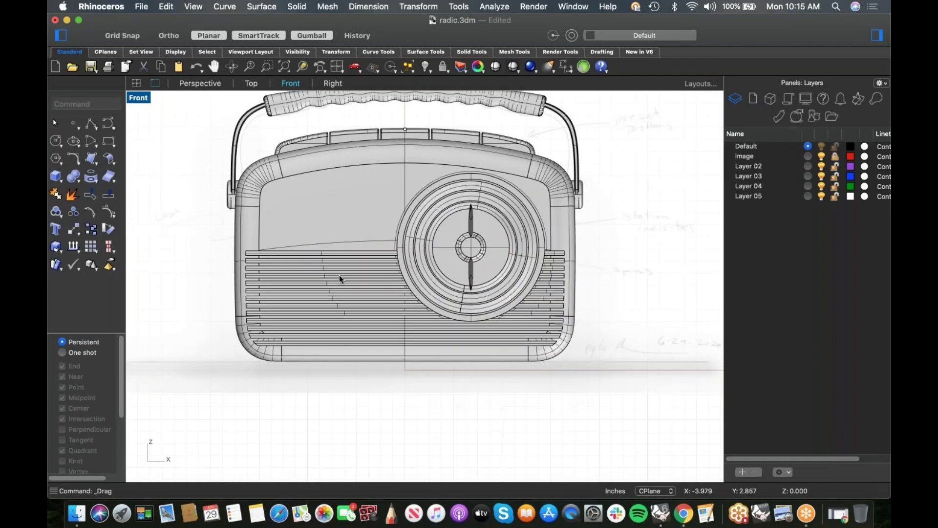
{"action": "left_click_drag", "start_coordinate": [212, 232], "coordinate": [626, 364]}
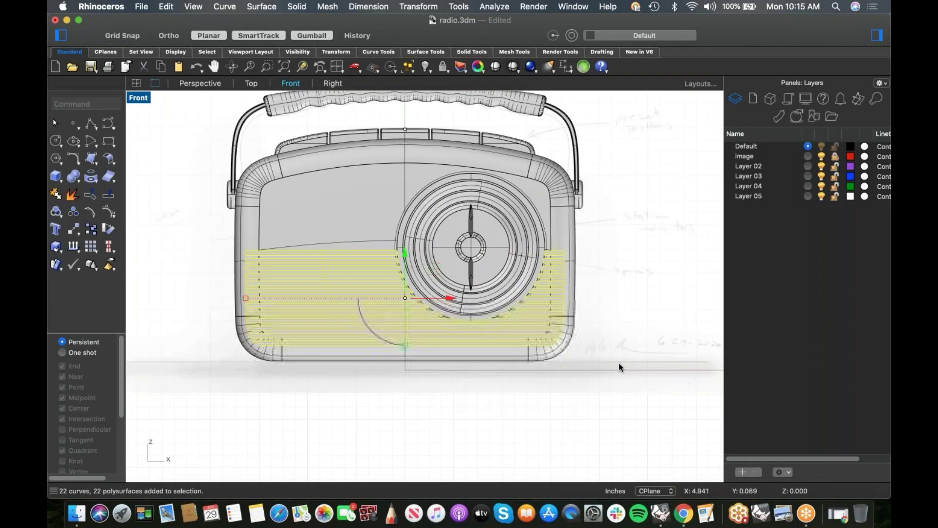
{"action": "type", "text": "selCrv"}
{"action": "key", "text": "Return"}
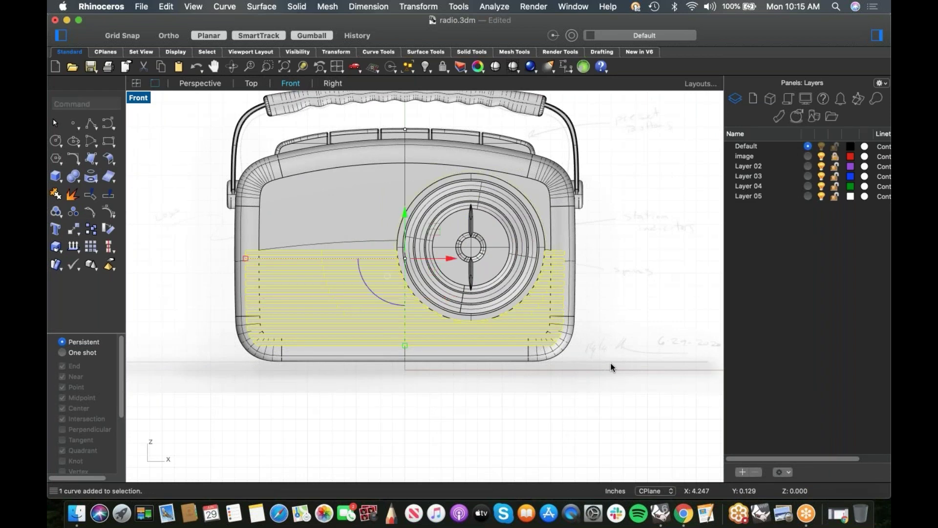
{"action": "key", "text": "super+h"}
{"action": "scroll", "coordinate": [599, 289], "scroll_direction": "up", "scroll_amount": 5}
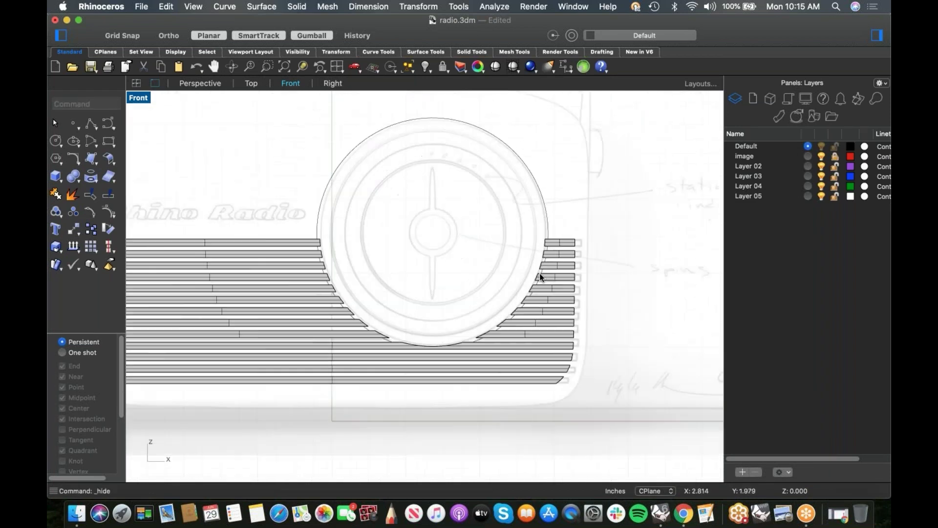
{"action": "right_click_drag", "start_coordinate": [339, 251], "coordinate": [357, 258]}
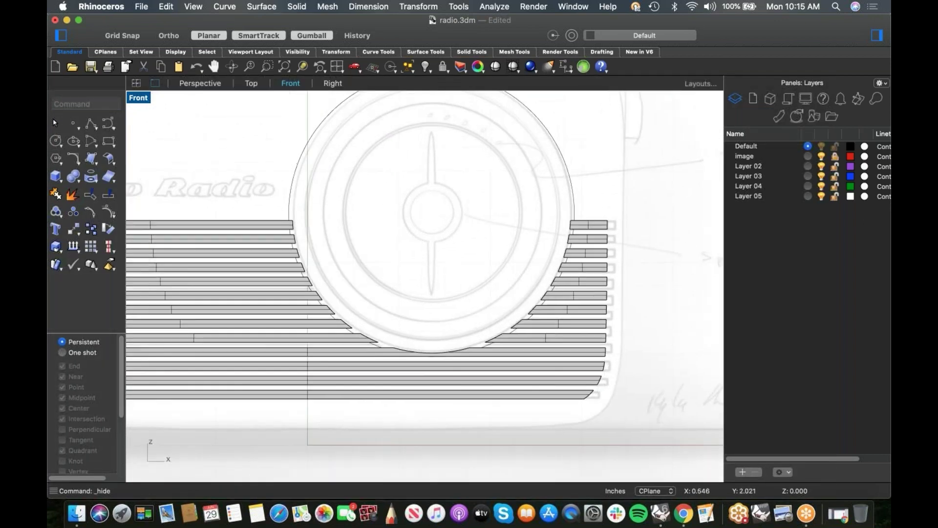
Step: In the perspective view, extrude the duplicated dial circle into a cylinder running through the full depth of the slats
{"action": "key", "text": "super+F4"}
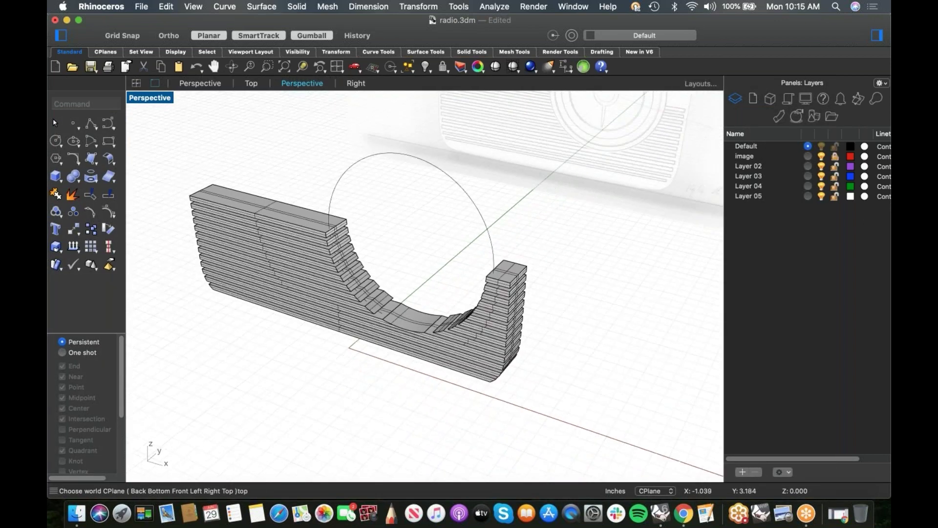
{"action": "left_click", "coordinate": [433, 221]}
{"action": "left_click_drag", "start_coordinate": [437, 232], "coordinate": [529, 231]}
{"action": "left_click", "coordinate": [548, 261]}
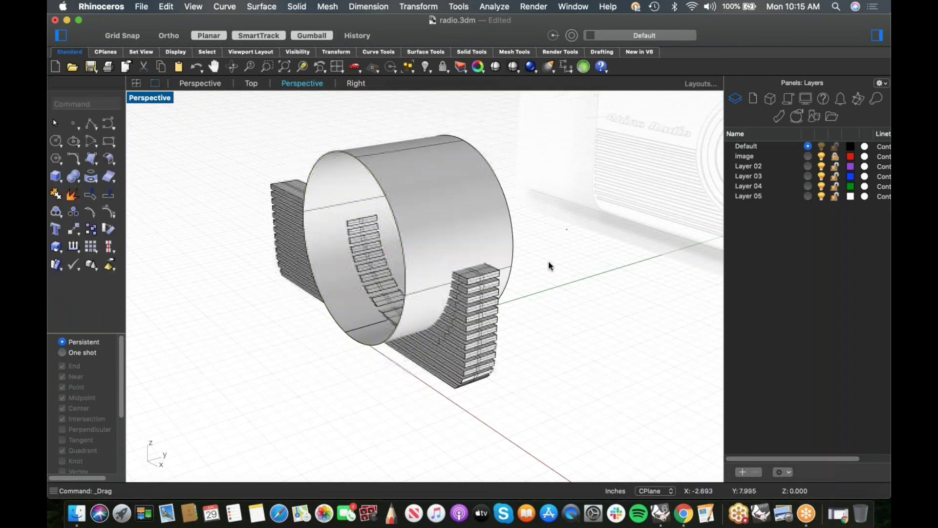
Step: Cap both open ends of the cylinder and save the file
{"action": "right_click_drag", "start_coordinate": [454, 210], "coordinate": [458, 233], "text": "shift"}
{"action": "left_click", "coordinate": [459, 233]}
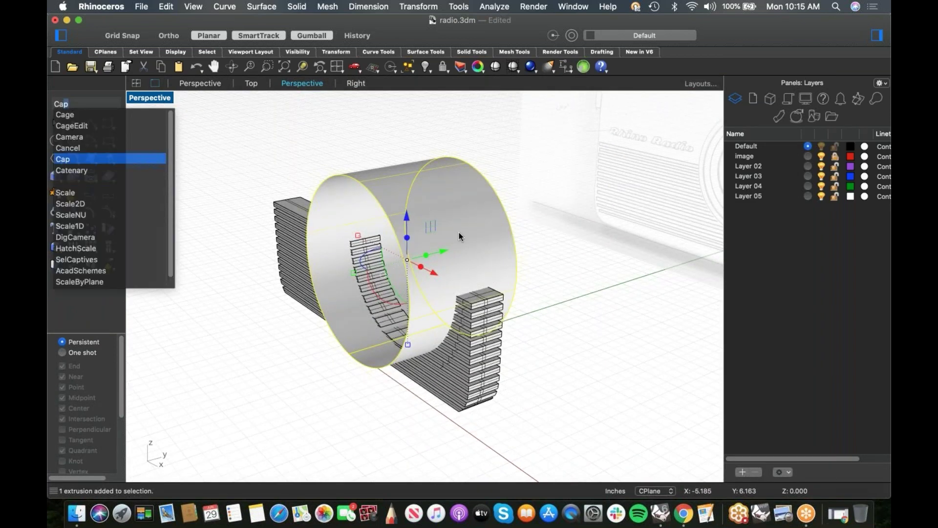
{"action": "key", "text": "BackSpace"}
{"action": "key", "text": "BackSpace"}
{"action": "type", "text": "ap"}
{"action": "key", "text": "Return"}
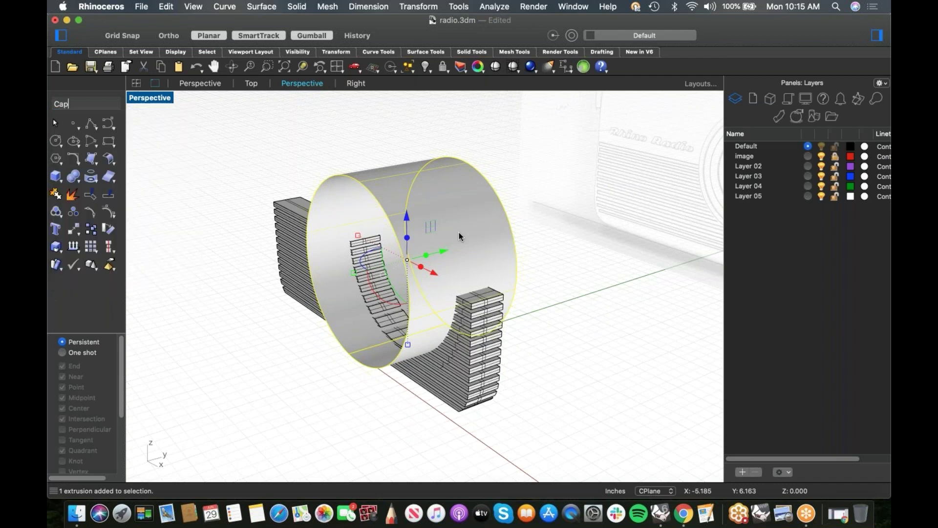
{"action": "right_click_drag", "start_coordinate": [377, 374], "coordinate": [411, 358]}
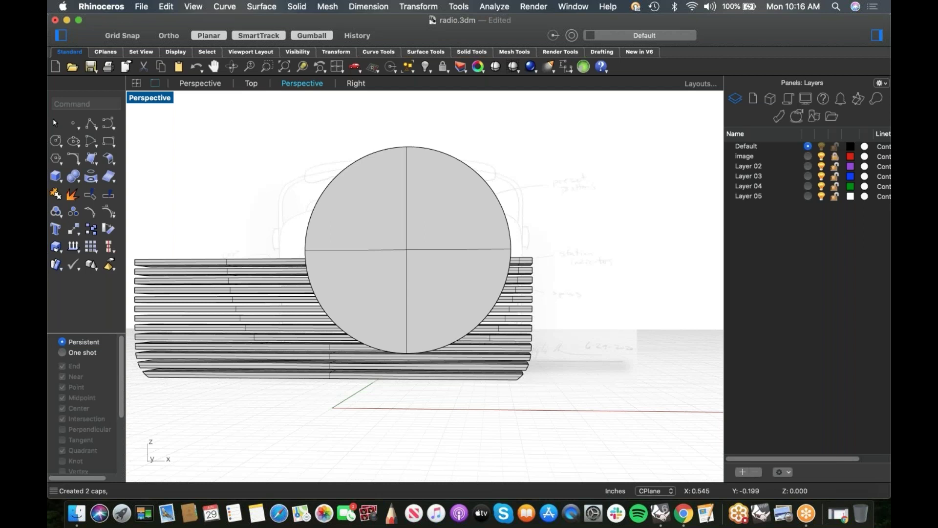
{"action": "key", "text": "super+s"}
Step: Subtract the capped cylinder from all the slats with a Boolean difference to trim them around the dial
{"action": "right_click_drag", "start_coordinate": [361, 381], "coordinate": [388, 379], "text": "shift"}
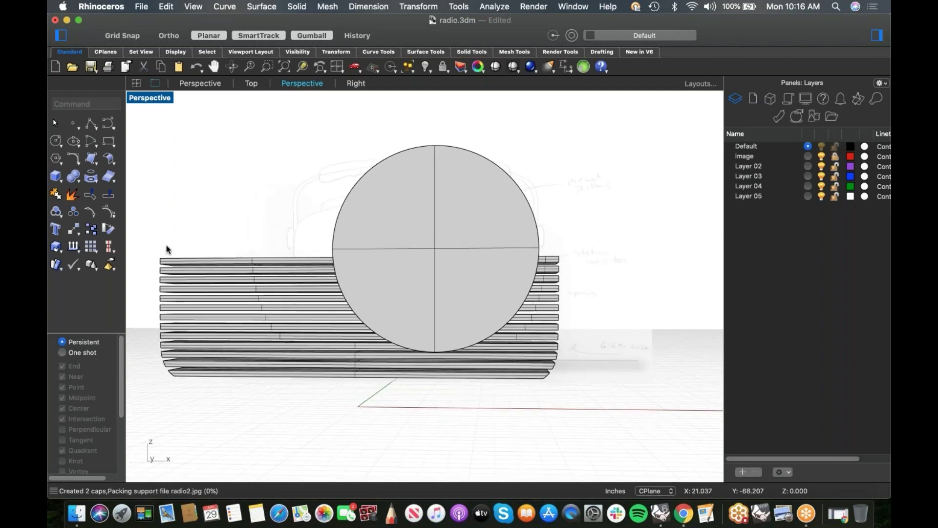
{"action": "left_click", "coordinate": [78, 181]}
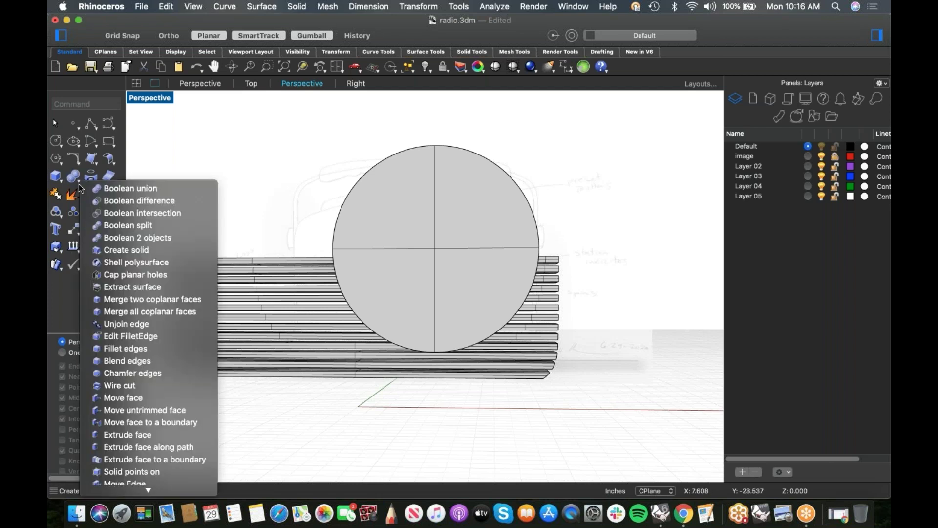
{"action": "left_click", "coordinate": [101, 201]}
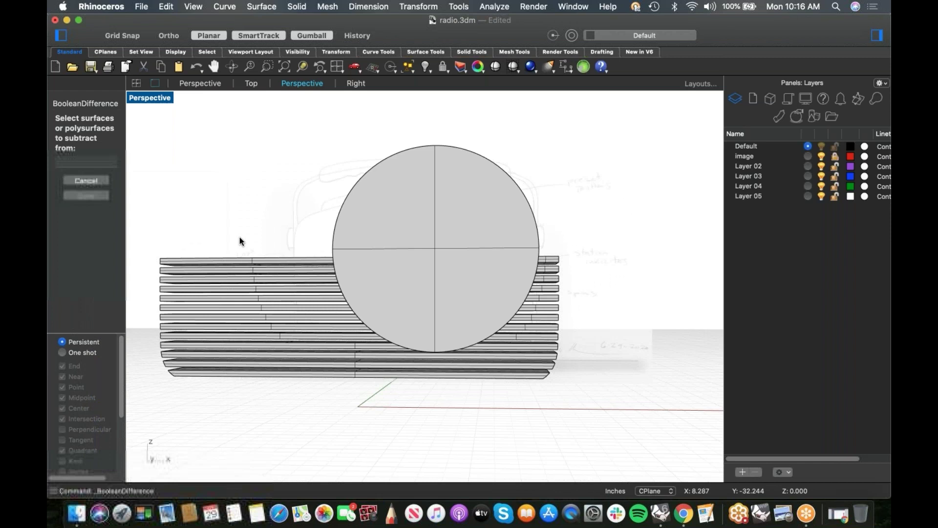
{"action": "left_click", "coordinate": [283, 326]}
{"action": "left_click_drag", "start_coordinate": [584, 255], "coordinate": [565, 318]}
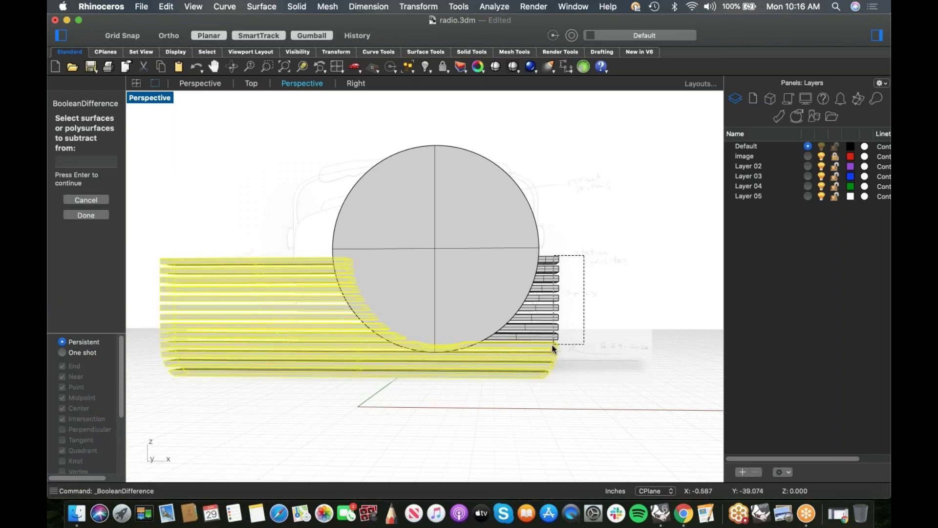
{"action": "left_click_drag", "start_coordinate": [550, 349], "coordinate": [551, 349]}
{"action": "right_click_drag", "start_coordinate": [567, 336], "coordinate": [597, 300]}
{"action": "key", "text": "Return"}
{"action": "left_click", "coordinate": [470, 227]}
{"action": "key", "text": "Return"}
Step: Delete the leftover dial circle curve and show the hidden radio parts again
{"action": "right_click_drag", "start_coordinate": [547, 227], "coordinate": [460, 272]}
{"action": "left_click", "coordinate": [552, 188]}
{"action": "key", "text": "Delete"}
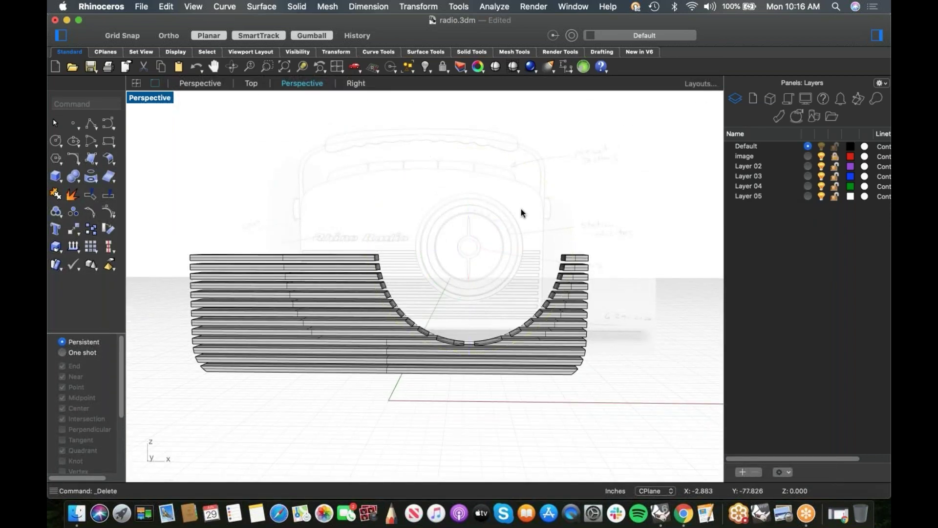
{"action": "key", "text": "super+alt+h"}
{"action": "right_click_drag", "start_coordinate": [459, 284], "coordinate": [584, 341]}
Step: In the right view, select all the slats and move them about 0.28 inches forward, leaving only their back ends inside the body
{"action": "key", "text": "ctrl+F2"}
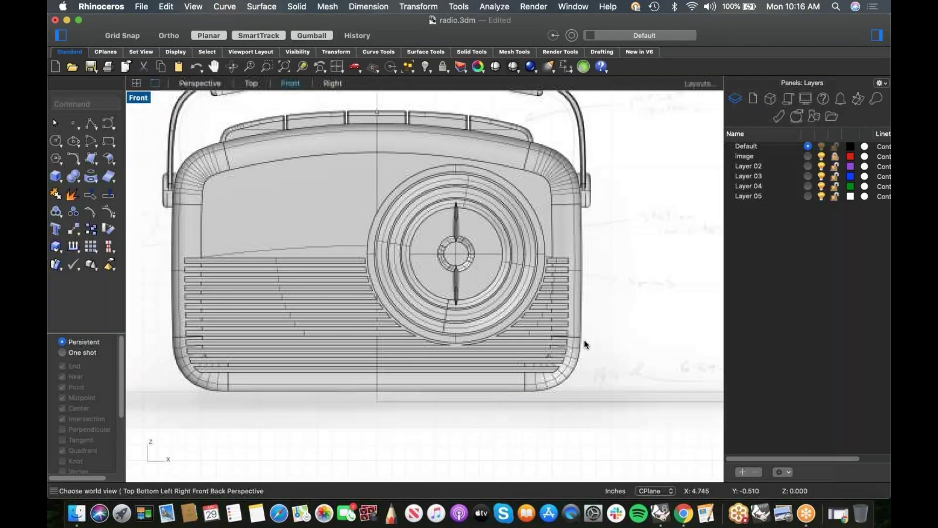
{"action": "key", "text": "ctrl+F3"}
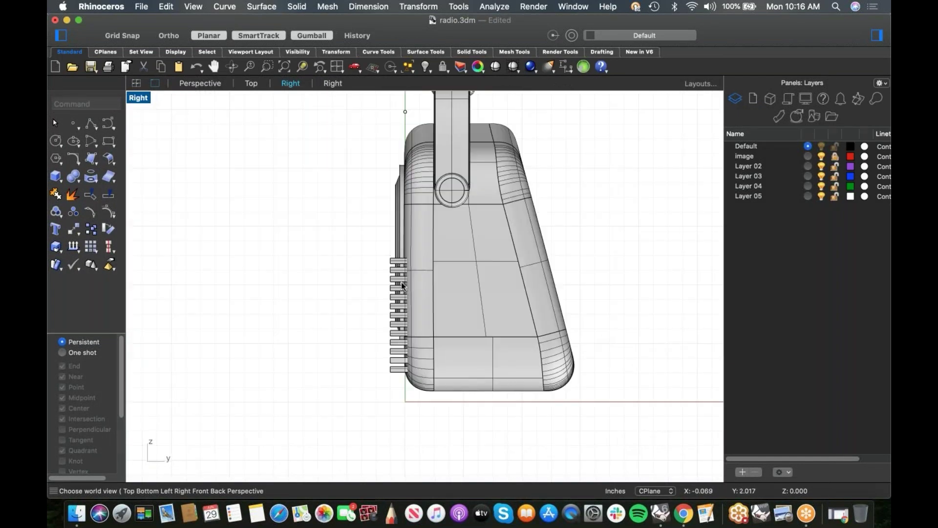
{"action": "scroll", "coordinate": [401, 287], "scroll_direction": "up", "scroll_amount": 4}
{"action": "left_click_drag", "start_coordinate": [383, 225], "coordinate": [310, 453]}
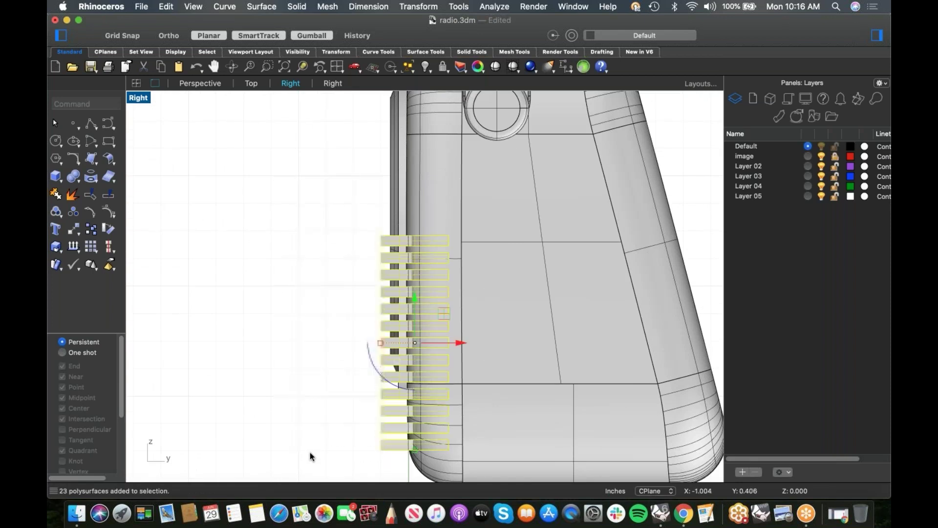
{"action": "left_click_drag", "start_coordinate": [414, 343], "coordinate": [384, 343]}
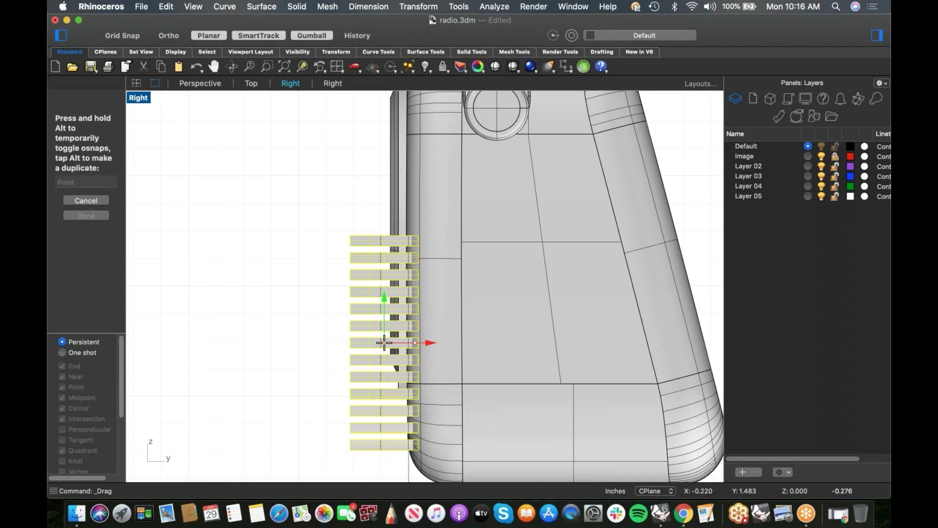
{"action": "left_click", "coordinate": [249, 347]}
{"action": "scroll", "coordinate": [300, 327], "scroll_direction": "down", "scroll_amount": 4}
{"action": "right_click_drag", "start_coordinate": [300, 326], "coordinate": [340, 321]}
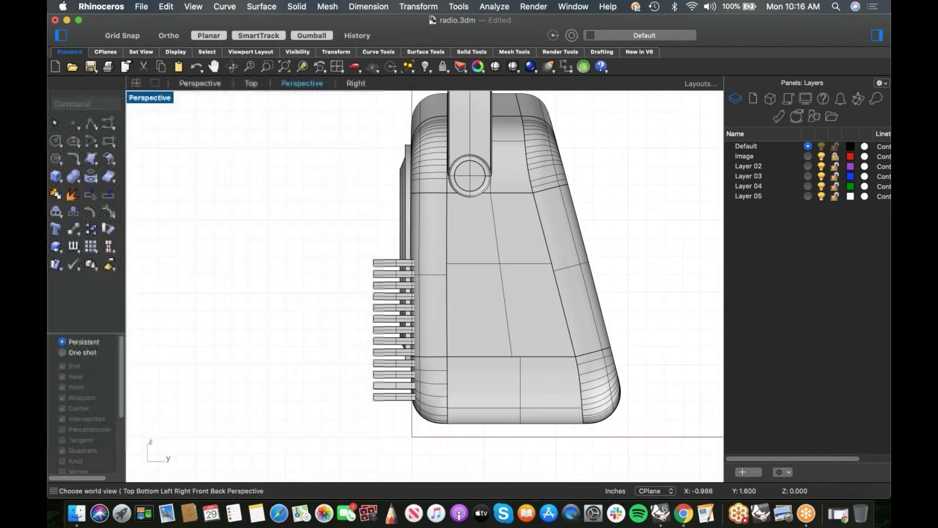
Step: Subtract all the slats from the radio body with a Boolean difference, deleting the input slats, to cut shallow grille grooves
{"action": "key", "text": "ctrl+F4"}
{"action": "left_click", "coordinate": [78, 179]}
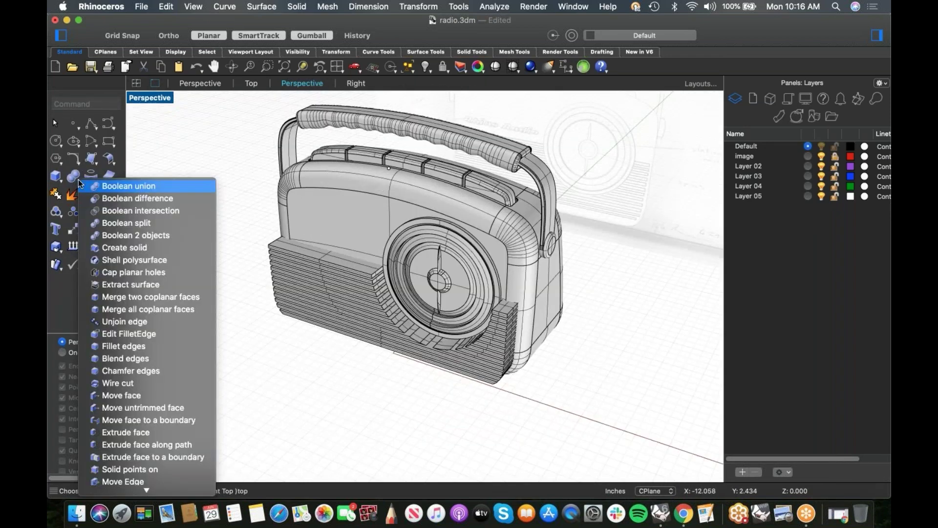
{"action": "left_click", "coordinate": [105, 201]}
{"action": "left_click", "coordinate": [307, 224]}
{"action": "key", "text": "Return"}
{"action": "right_click_drag", "start_coordinate": [355, 390], "coordinate": [284, 367]}
{"action": "key", "text": "super+2"}
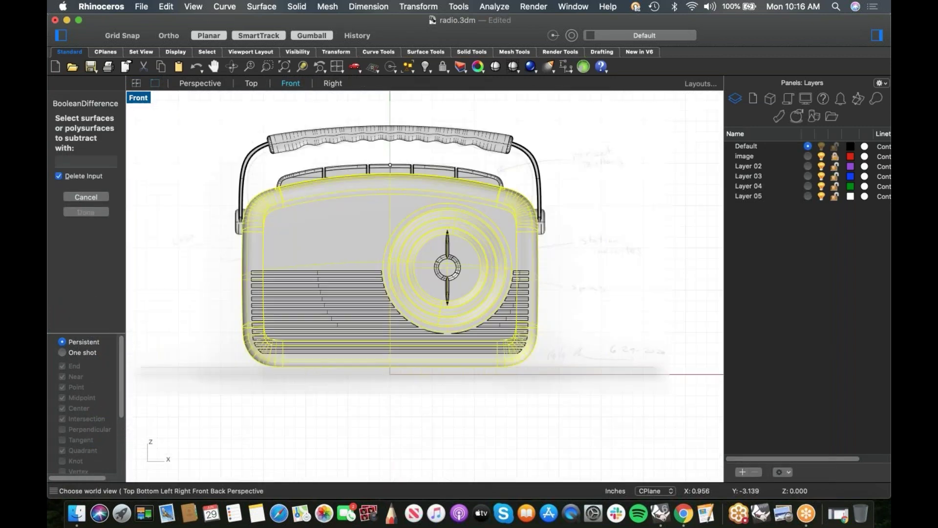
{"action": "key", "text": "super+3"}
{"action": "scroll", "coordinate": [381, 293], "scroll_direction": "up", "scroll_amount": 5}
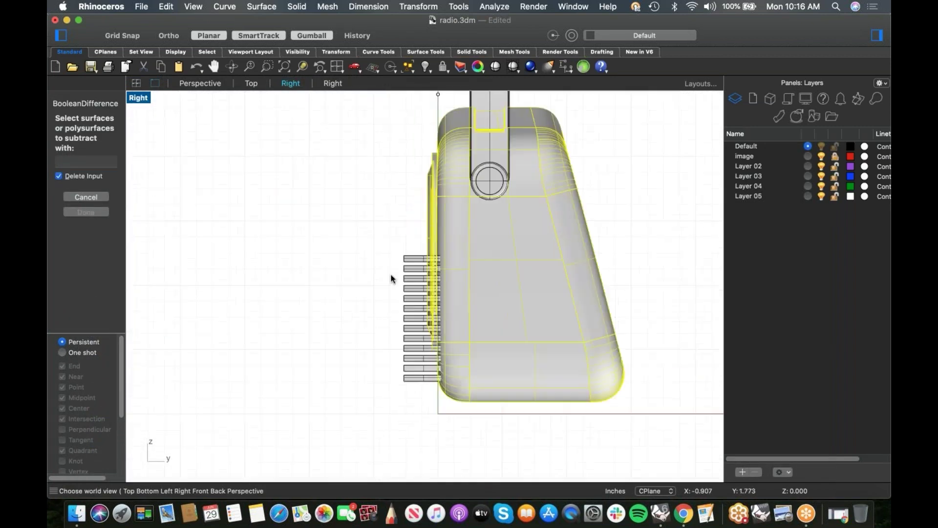
{"action": "left_click_drag", "start_coordinate": [415, 227], "coordinate": [366, 463]}
{"action": "key", "text": "Return"}
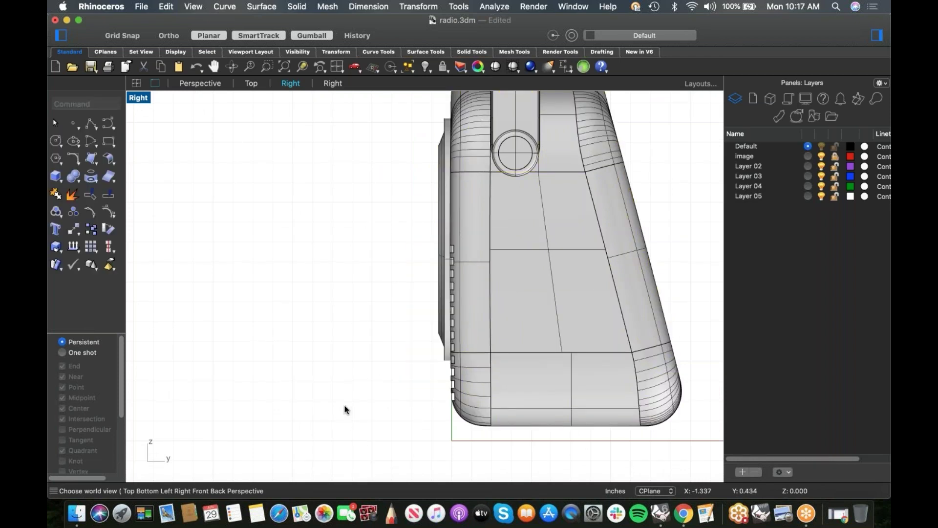
{"action": "type", "text": "p"}
{"action": "key", "text": "Return"}
{"action": "right_click_drag", "start_coordinate": [351, 397], "coordinate": [509, 385]}
{"action": "scroll", "coordinate": [390, 391], "scroll_direction": "up", "scroll_amount": 6}
Step: Switch to the front view in wireframe display and frame the "Rhino Radio" lettering of the reference image
{"action": "key", "text": "super+2"}
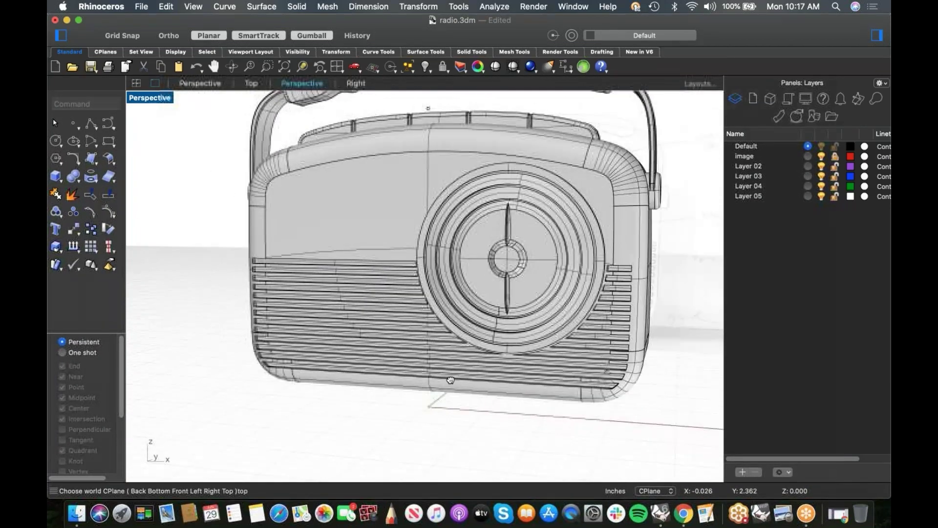
{"action": "right_click_drag", "start_coordinate": [415, 308], "coordinate": [460, 309]}
{"action": "middle_click", "coordinate": [404, 292]}
{"action": "left_click", "coordinate": [176, 228]}
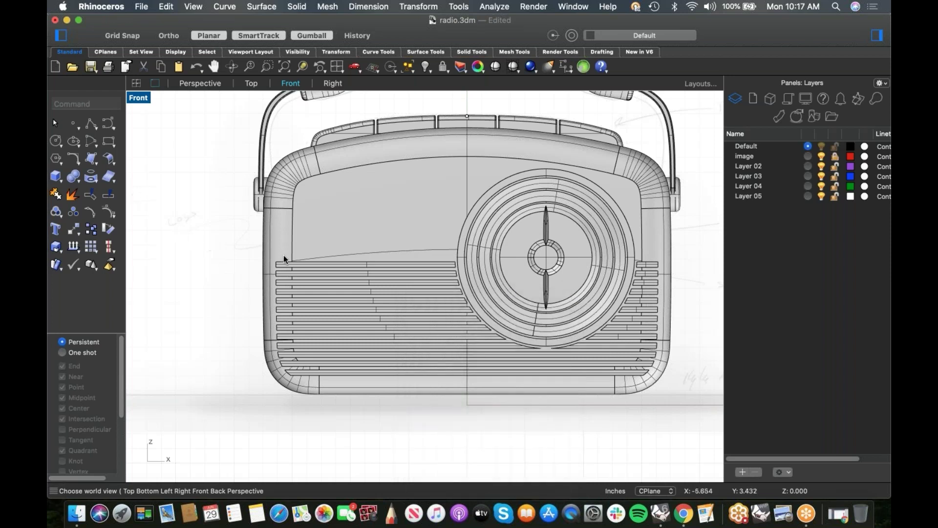
{"action": "scroll", "coordinate": [309, 228], "scroll_direction": "up", "scroll_amount": 3}
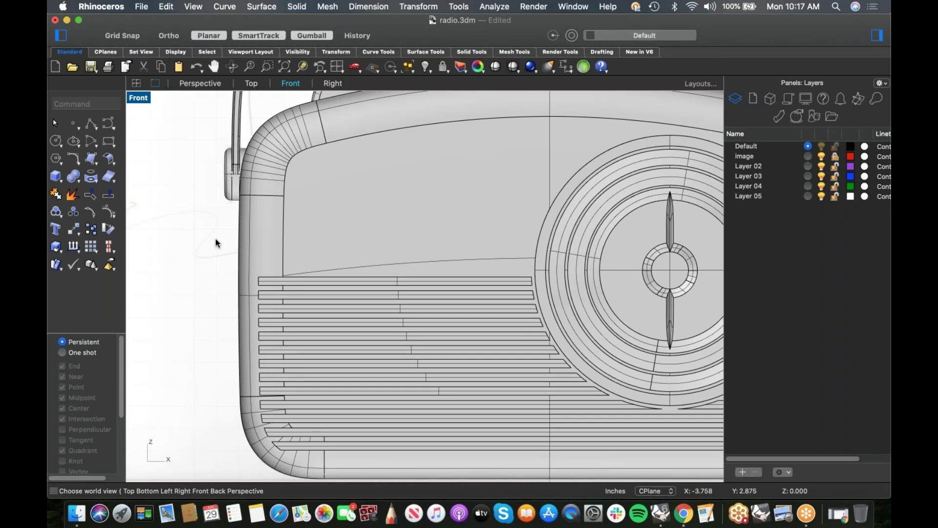
{"action": "left_click", "coordinate": [139, 99]}
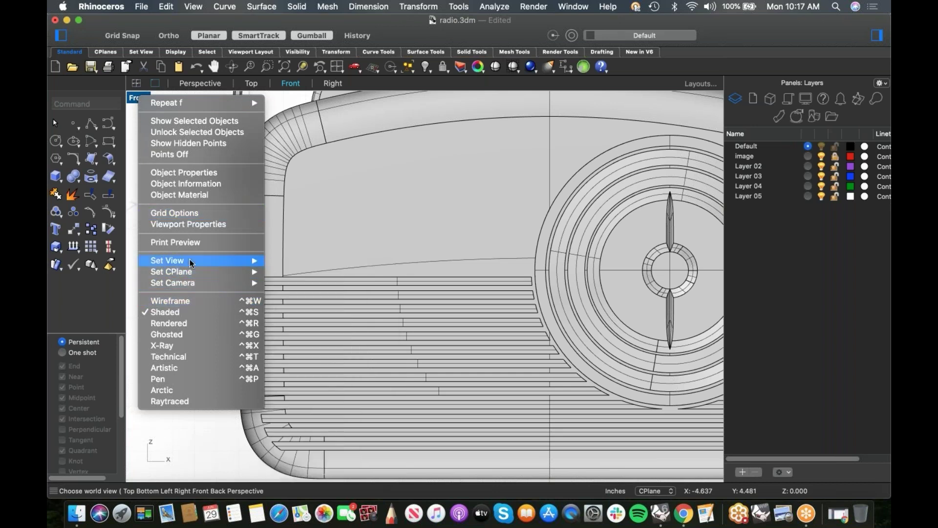
{"action": "left_click", "coordinate": [182, 302]}
{"action": "scroll", "coordinate": [445, 254], "scroll_direction": "up", "scroll_amount": 5}
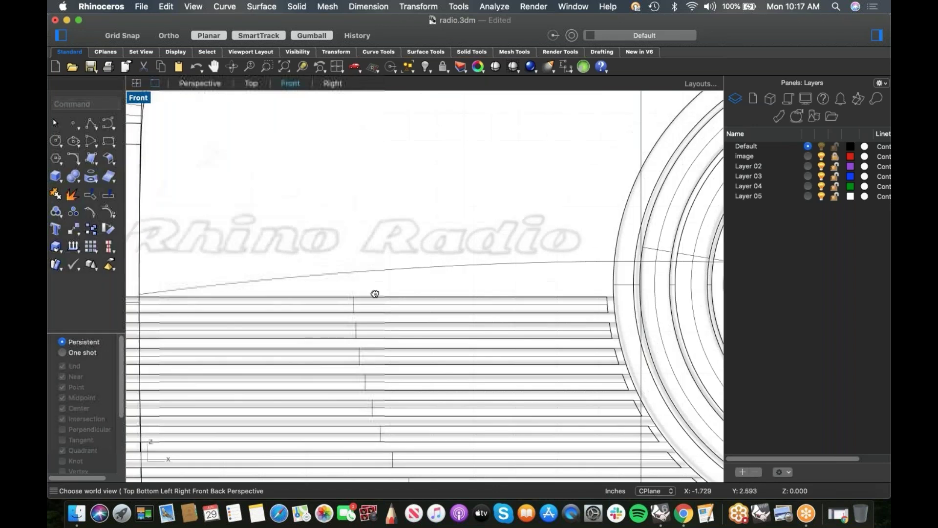
{"action": "scroll", "coordinate": [340, 274], "scroll_direction": "up", "scroll_amount": 4}
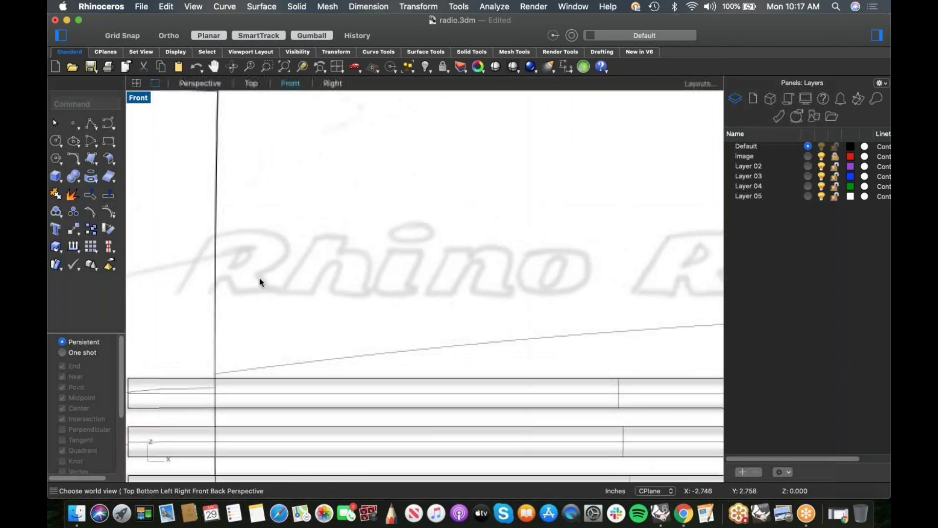
Step: Trace the R's slanted outer edge, top and round bowl with a degree 3 control point curve, ending at the notch above the leg
{"action": "left_click", "coordinate": [104, 124]}
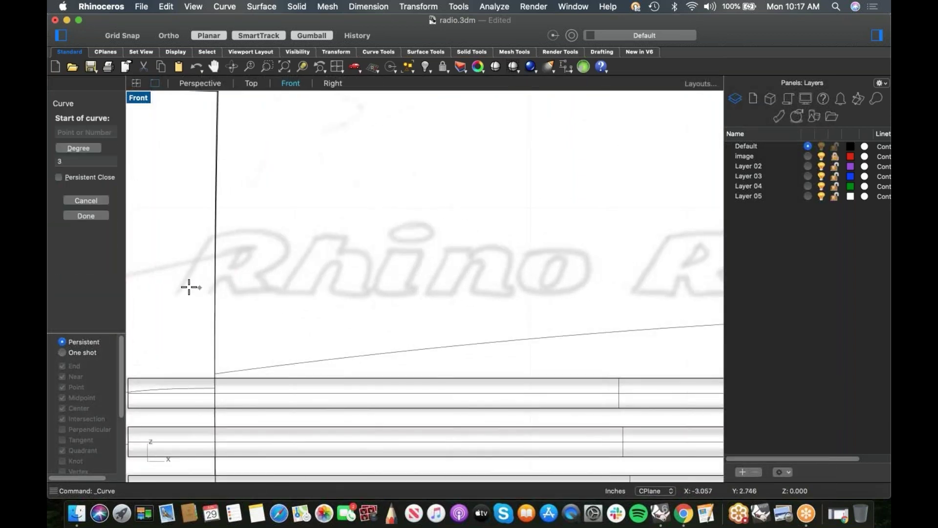
{"action": "left_click", "coordinate": [176, 291]}
{"action": "left_click", "coordinate": [208, 242]}
{"action": "left_click", "coordinate": [210, 236]}
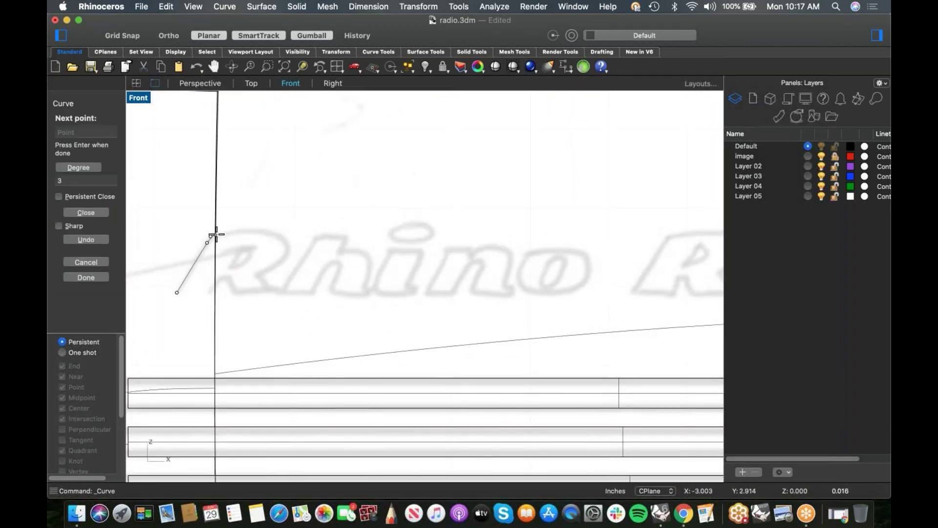
{"action": "left_click", "coordinate": [253, 230]}
{"action": "left_click", "coordinate": [291, 233]}
{"action": "left_click", "coordinate": [289, 257]}
{"action": "left_click", "coordinate": [277, 268]}
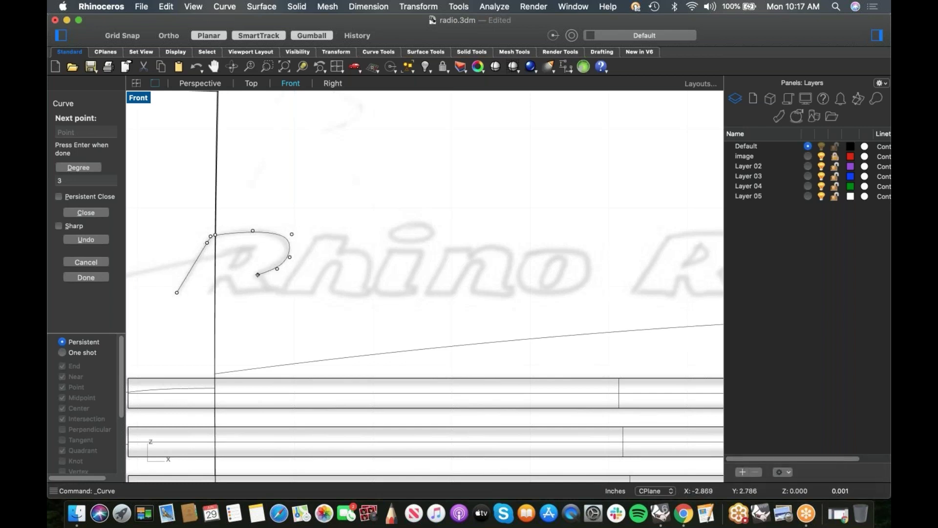
{"action": "right_click", "coordinate": [258, 275]}
Step: Trace the outer edge of the R's diagonal leg with a second control point curve starting from the end of the bowl curve
{"action": "right_click", "coordinate": [262, 276]}
{"action": "left_click", "coordinate": [305, 190]}
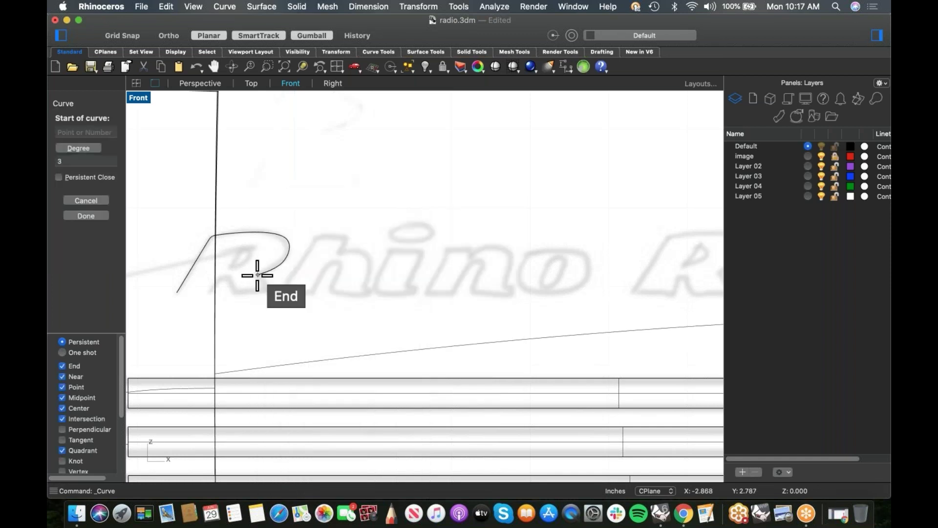
{"action": "left_click", "coordinate": [259, 278]}
{"action": "left_click", "coordinate": [266, 286]}
{"action": "left_click", "coordinate": [270, 292]}
{"action": "left_click", "coordinate": [274, 292]}
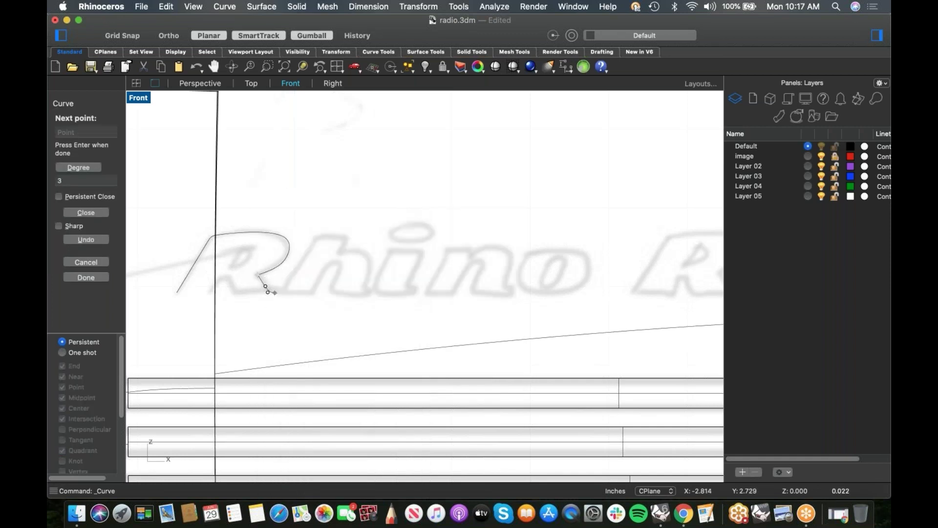
{"action": "right_click", "coordinate": [276, 299]}
Step: Trace the R's inner lower outline with a control point curve from the stem's base, around the opening between the legs, to the diagonal leg's tip
{"action": "right_click", "coordinate": [245, 303]}
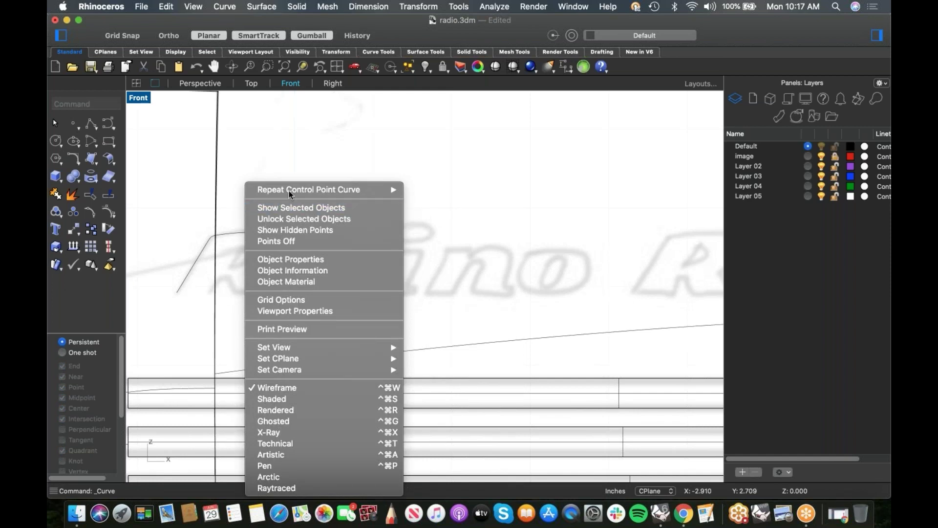
{"action": "left_click", "coordinate": [305, 190]}
{"action": "scroll", "coordinate": [215, 287], "scroll_direction": "up", "scroll_amount": 3}
{"action": "left_click", "coordinate": [200, 299]}
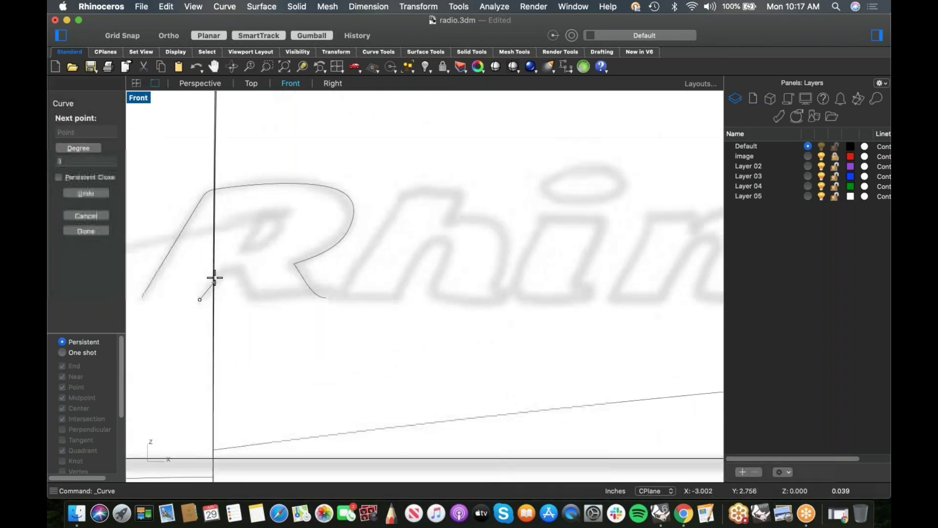
{"action": "left_click", "coordinate": [217, 274]}
{"action": "left_click", "coordinate": [220, 271]}
{"action": "left_click", "coordinate": [223, 270]}
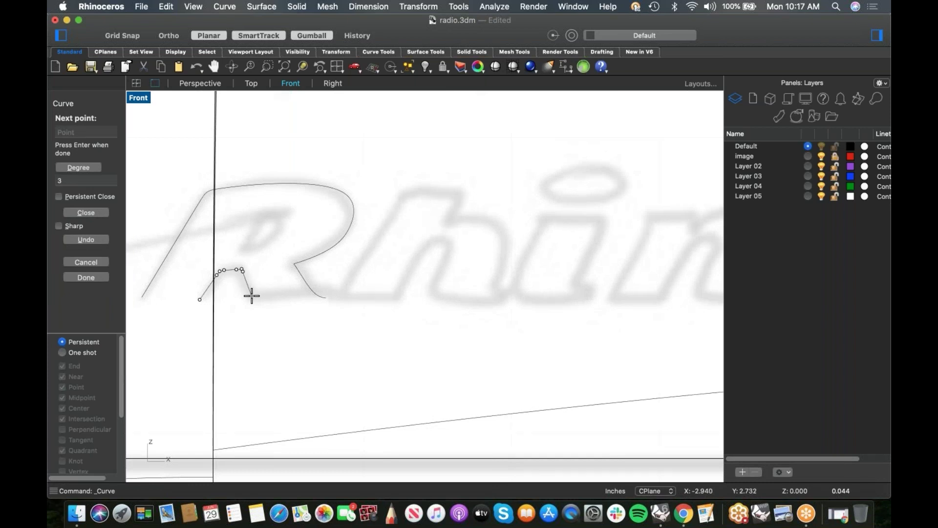
{"action": "key", "text": "F8"}
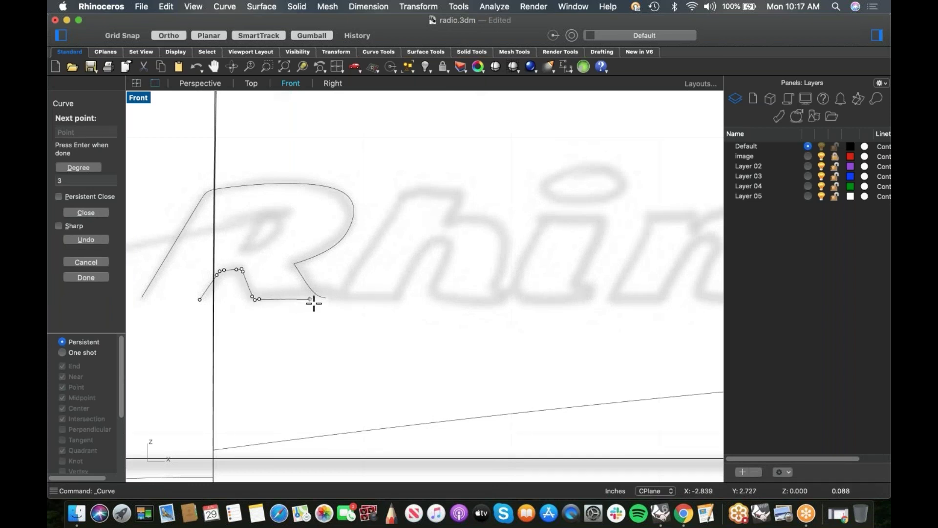
{"action": "left_click", "coordinate": [325, 303], "text": "shift"}
{"action": "right_click", "coordinate": [325, 303]}
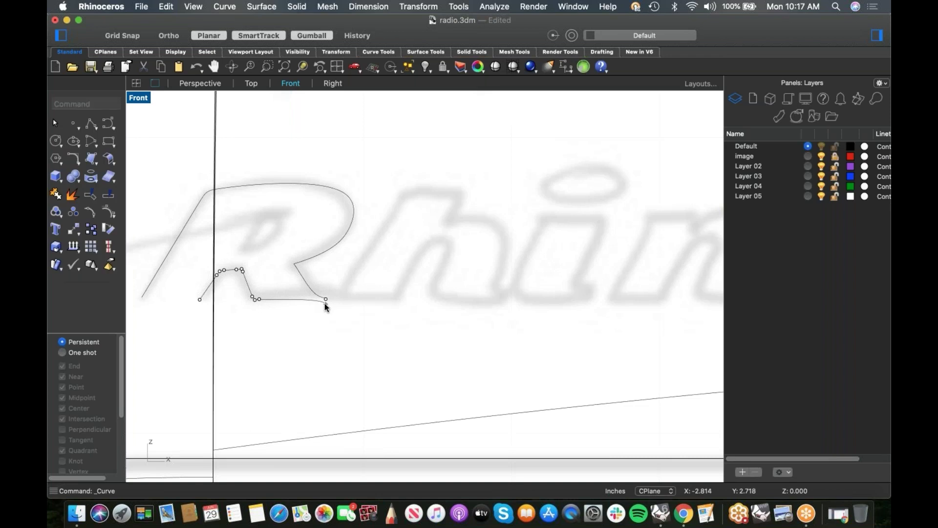
Step: Try to bridge the small gap at the tip of the R's diagonal leg with a short control point curve
{"action": "scroll", "coordinate": [325, 299], "scroll_direction": "up", "scroll_amount": 10}
{"action": "right_click", "coordinate": [325, 293]}
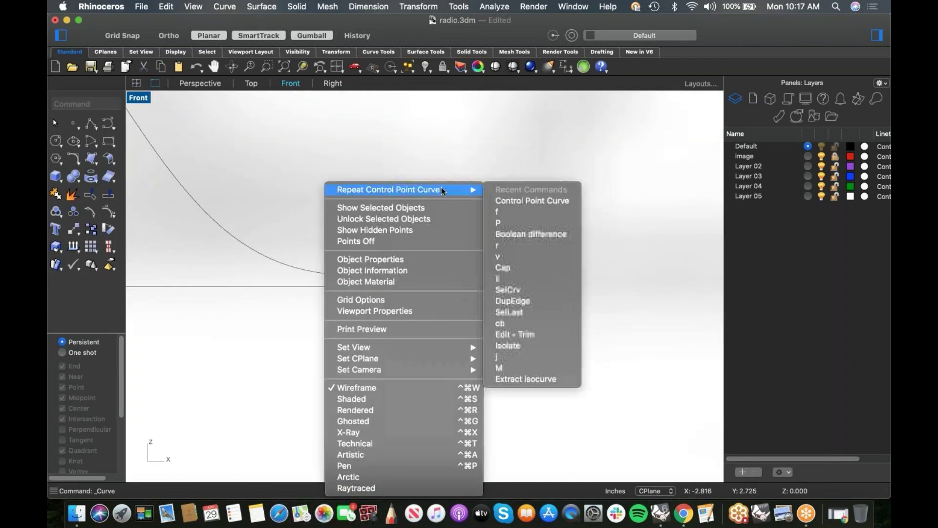
{"action": "left_click", "coordinate": [357, 190]}
{"action": "left_click", "coordinate": [334, 286]}
{"action": "left_click", "coordinate": [334, 274]}
{"action": "right_click", "coordinate": [333, 277]}
{"action": "scroll", "coordinate": [342, 271], "scroll_direction": "down", "scroll_amount": 8}
{"action": "right_click_drag", "start_coordinate": [342, 272], "coordinate": [460, 290]}
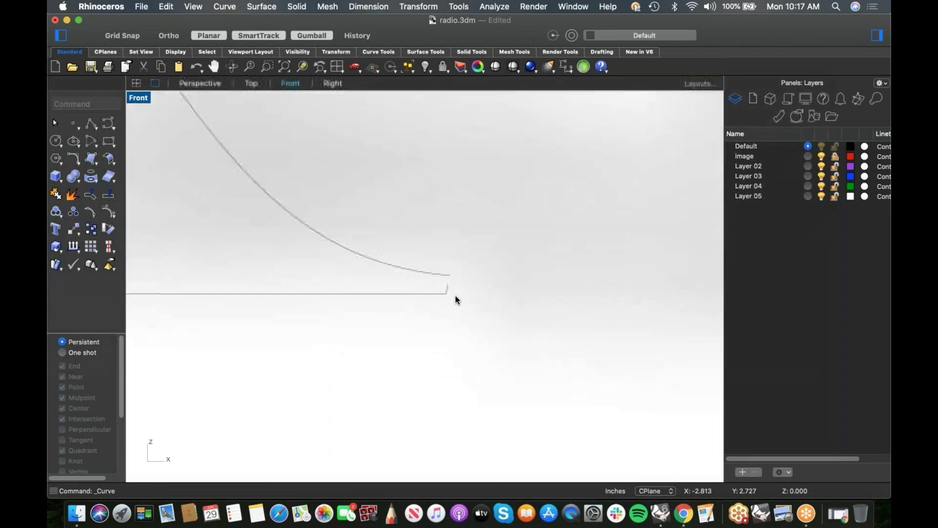
{"action": "key", "text": "super+z"}
Step: Close the gap at the R's diagonal leg tip with a short curve between the two open curve ends
{"action": "right_click", "coordinate": [455, 296]}
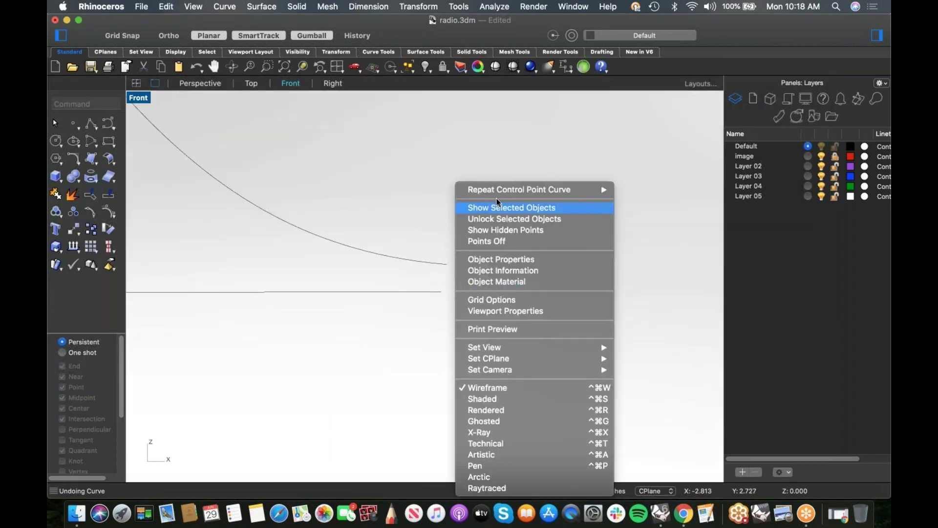
{"action": "left_click", "coordinate": [496, 190]}
{"action": "left_click", "coordinate": [441, 291]}
{"action": "left_click", "coordinate": [446, 263]}
{"action": "right_click", "coordinate": [448, 267]}
Step: Draw a horizontal line across the base of the R's stem, from the inner curve's end to the extension of the slanted outer edge
{"action": "scroll", "coordinate": [450, 268], "scroll_direction": "down", "scroll_amount": 8}
{"action": "right_click_drag", "start_coordinate": [423, 280], "coordinate": [514, 314]}
{"action": "scroll", "coordinate": [515, 316], "scroll_direction": "down", "scroll_amount": 7}
{"action": "right_click_drag", "start_coordinate": [435, 310], "coordinate": [500, 318]}
{"action": "right_click_drag", "start_coordinate": [278, 300], "coordinate": [462, 306]}
{"action": "right_click", "coordinate": [382, 320]}
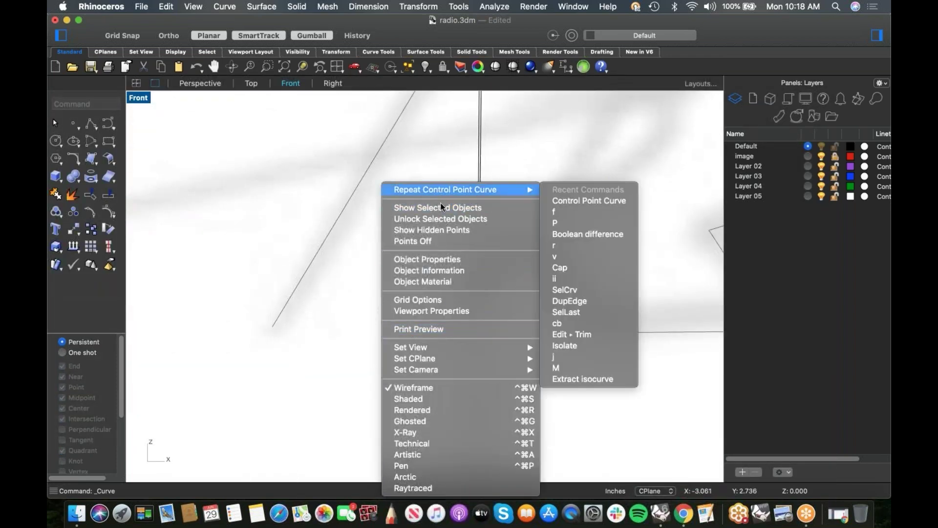
{"action": "left_click", "coordinate": [436, 189]}
{"action": "left_click", "coordinate": [440, 334]}
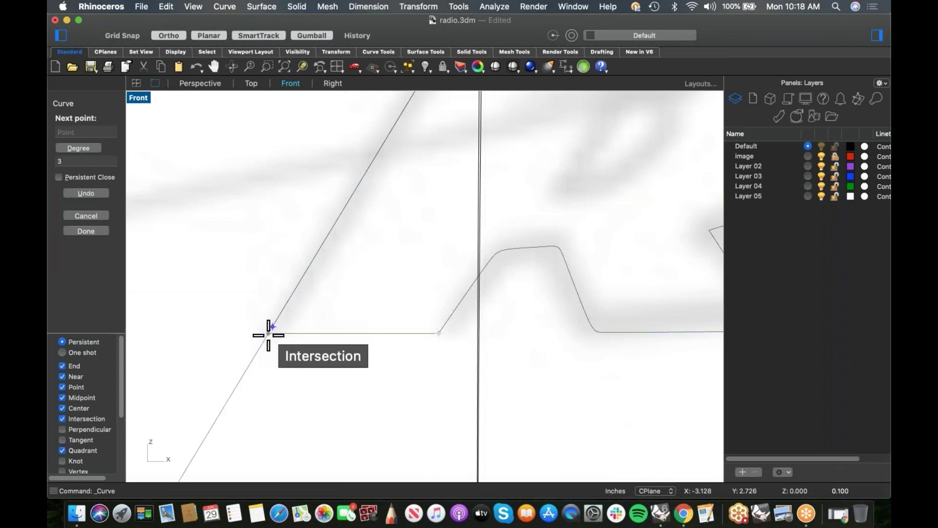
{"action": "left_click", "coordinate": [270, 334]}
{"action": "key", "text": "Return"}
Step: Match the lower end of the R's slanted edge curve to the stem's base line with Position continuity
{"action": "type", "text": "match"}
{"action": "key", "text": "Return"}
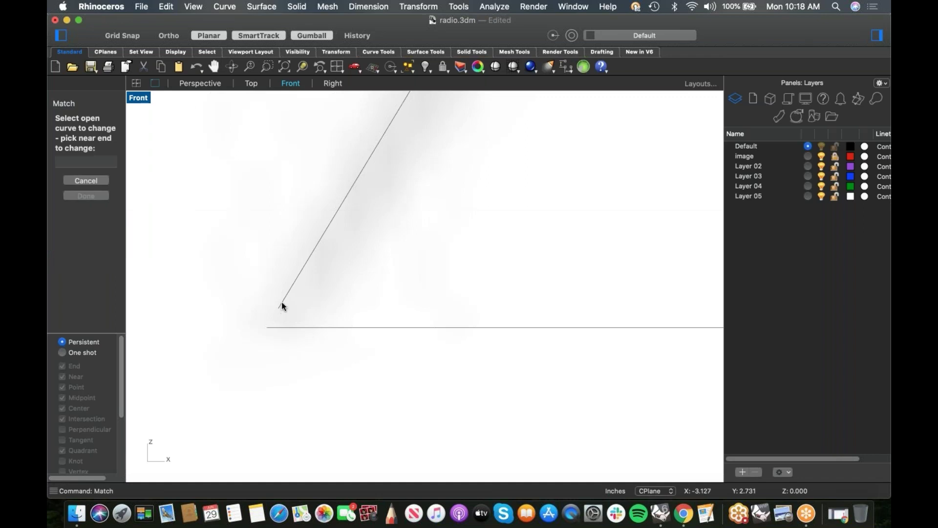
{"action": "left_click", "coordinate": [282, 306]}
{"action": "left_click", "coordinate": [275, 329]}
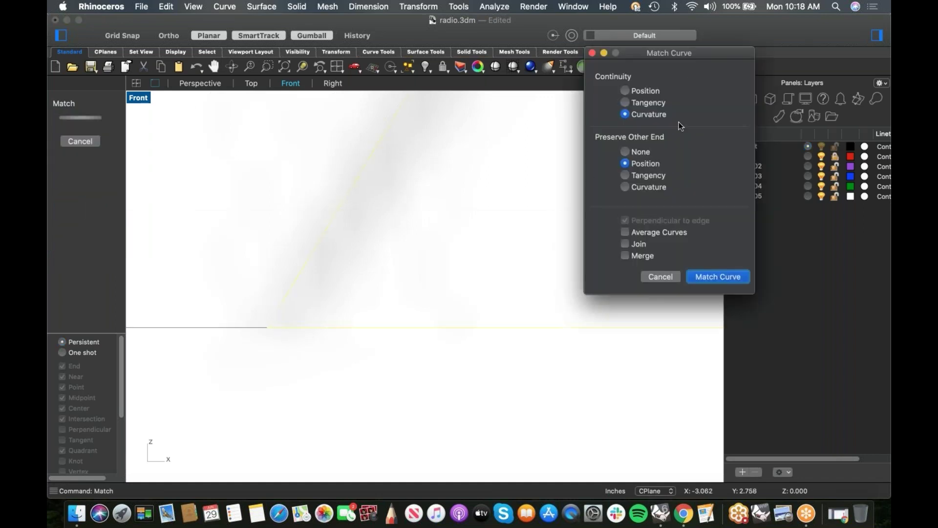
{"action": "left_click", "coordinate": [641, 92]}
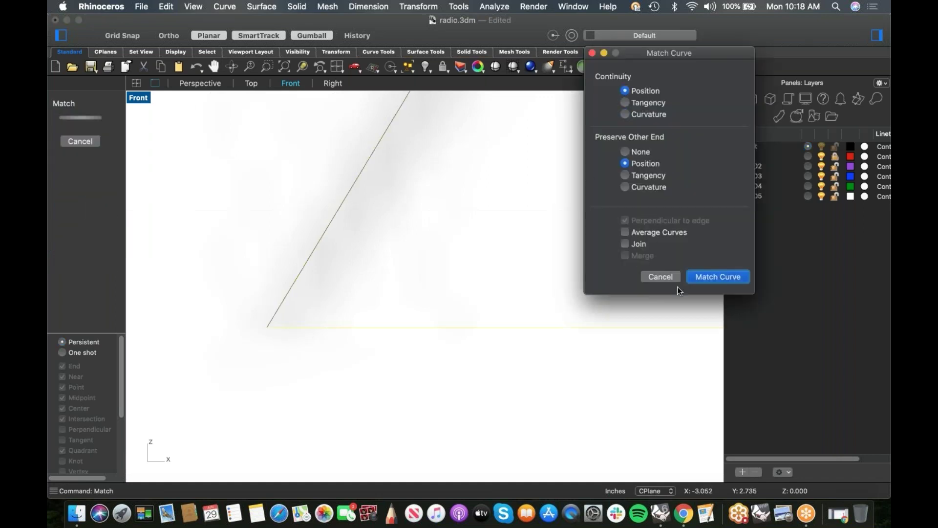
{"action": "left_click", "coordinate": [718, 277]}
Step: Select all the R's outline curves and join them into one closed curve
{"action": "right_click_drag", "start_coordinate": [331, 303], "coordinate": [211, 367]}
{"action": "scroll", "coordinate": [308, 345], "scroll_direction": "down", "scroll_amount": 5}
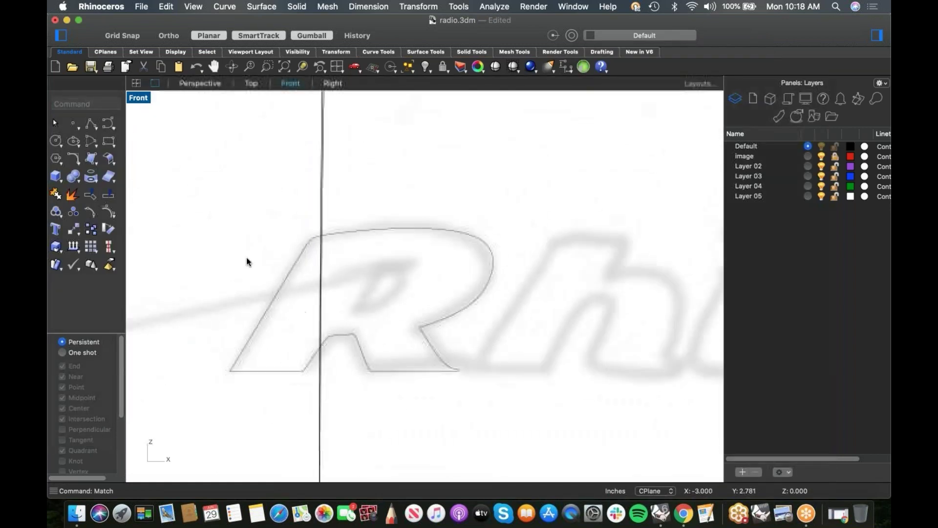
{"action": "left_click_drag", "start_coordinate": [544, 463], "coordinate": [524, 432]}
{"action": "key", "text": "super+j"}
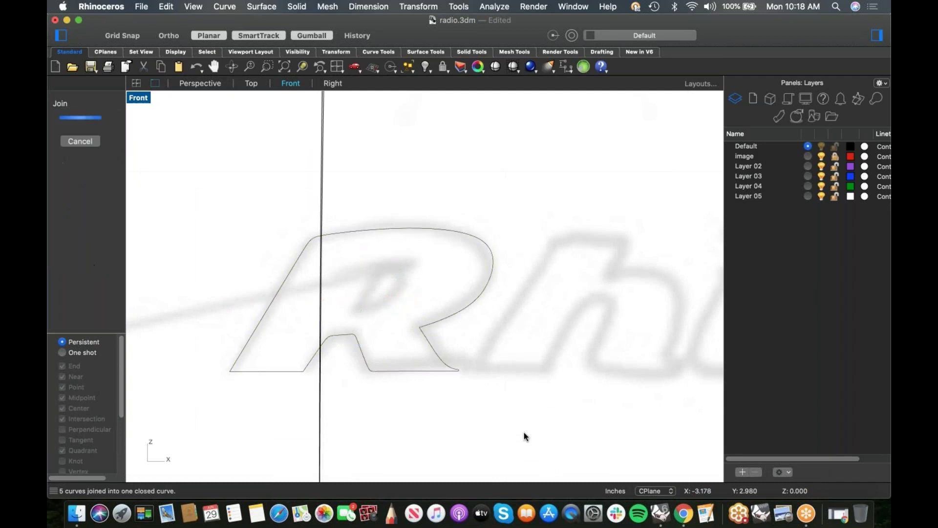
{"action": "left_click", "coordinate": [502, 394]}
Step: Trace the R's inner hole with a closed degree 3 control point curve
{"action": "left_click", "coordinate": [108, 124]}
{"action": "scroll", "coordinate": [359, 293], "scroll_direction": "up", "scroll_amount": 2}
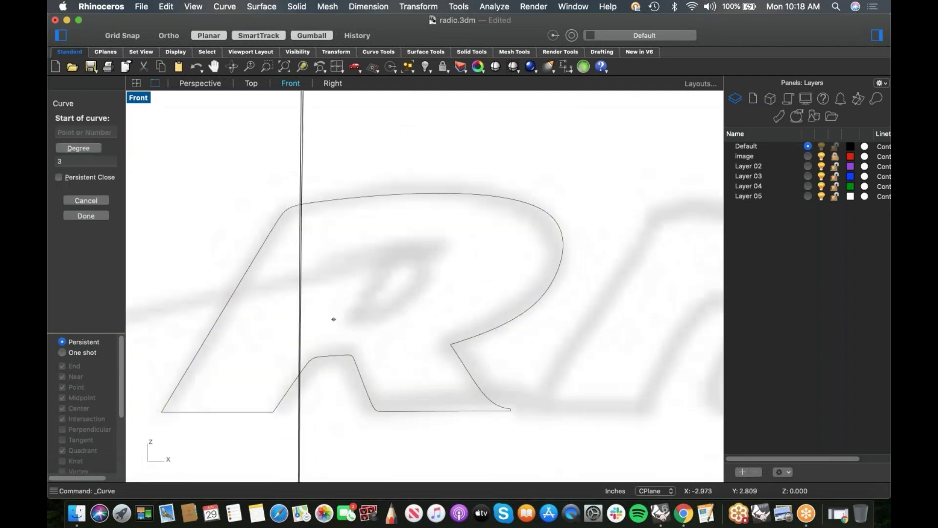
{"action": "left_click", "coordinate": [334, 319]}
{"action": "left_click", "coordinate": [370, 258]}
{"action": "left_click", "coordinate": [376, 255]}
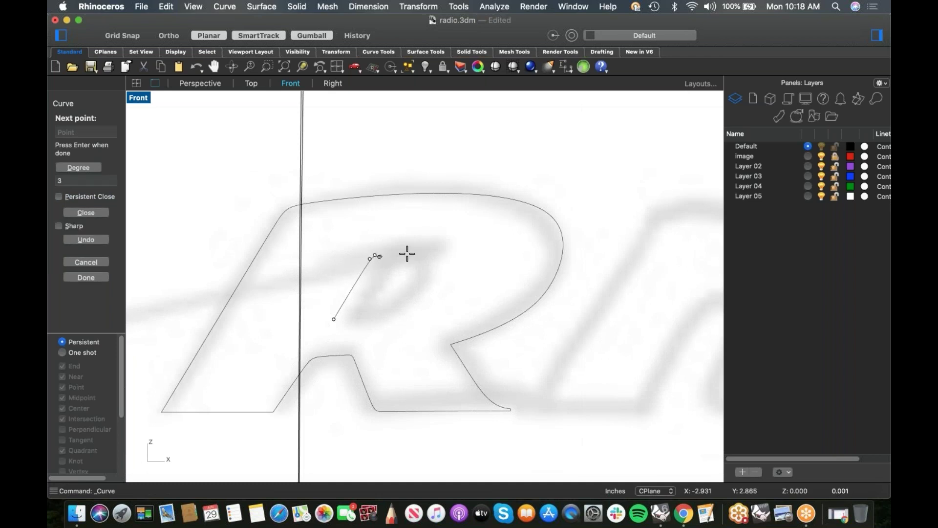
{"action": "left_click", "coordinate": [430, 281]}
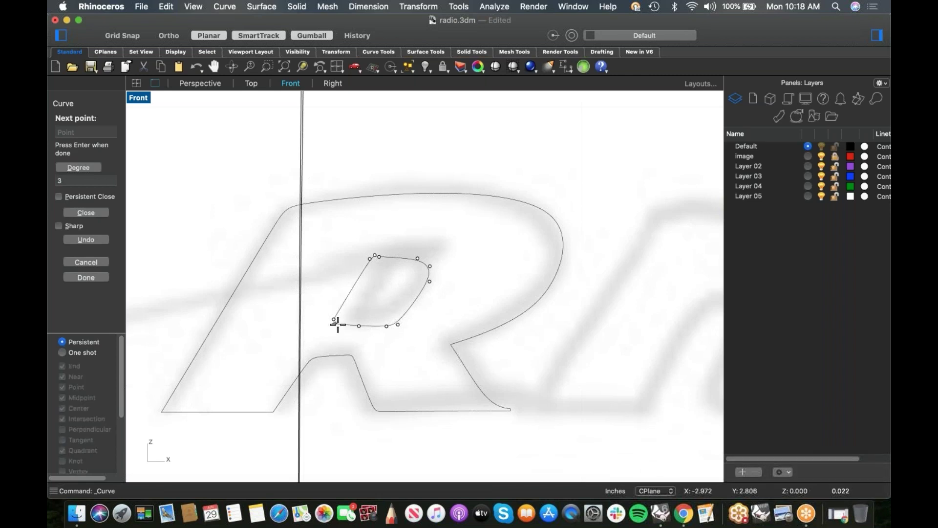
{"action": "left_click", "coordinate": [335, 320]}
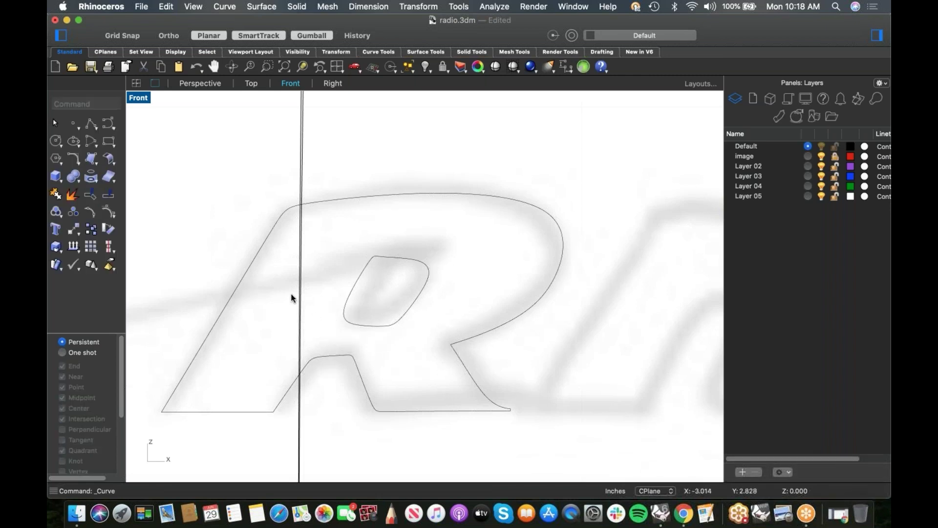
Step: Start a degree 3 control point curve tracing the h's slanted outer stem edge and the top of its stem
{"action": "scroll", "coordinate": [287, 299], "scroll_direction": "down", "scroll_amount": 5}
{"action": "scroll", "coordinate": [311, 304], "scroll_direction": "down", "scroll_amount": 6}
{"action": "right_click_drag", "start_coordinate": [390, 331], "coordinate": [271, 312]}
{"action": "scroll", "coordinate": [393, 321], "scroll_direction": "down", "scroll_amount": 2}
{"action": "scroll", "coordinate": [283, 305], "scroll_direction": "down", "scroll_amount": 3}
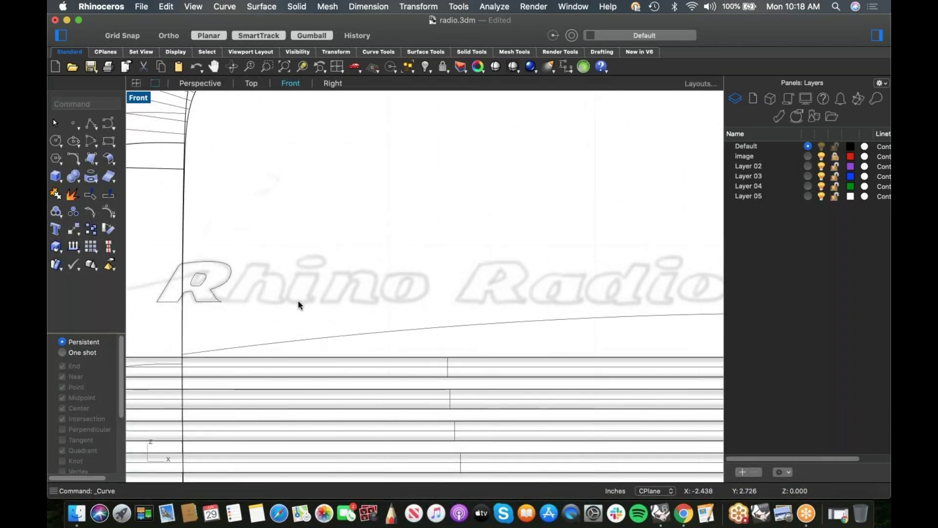
{"action": "scroll", "coordinate": [308, 299], "scroll_direction": "up", "scroll_amount": 5}
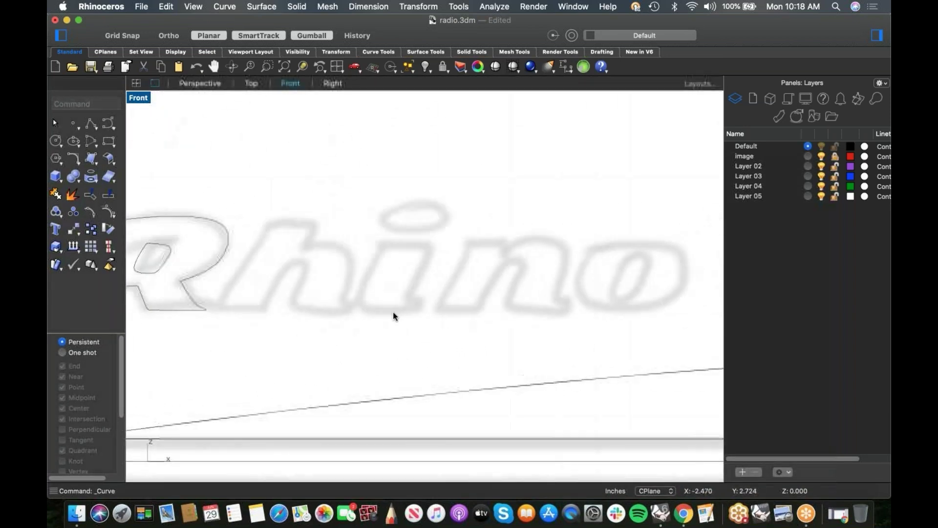
{"action": "left_click", "coordinate": [110, 126]}
{"action": "scroll", "coordinate": [262, 325], "scroll_direction": "up", "scroll_amount": 4}
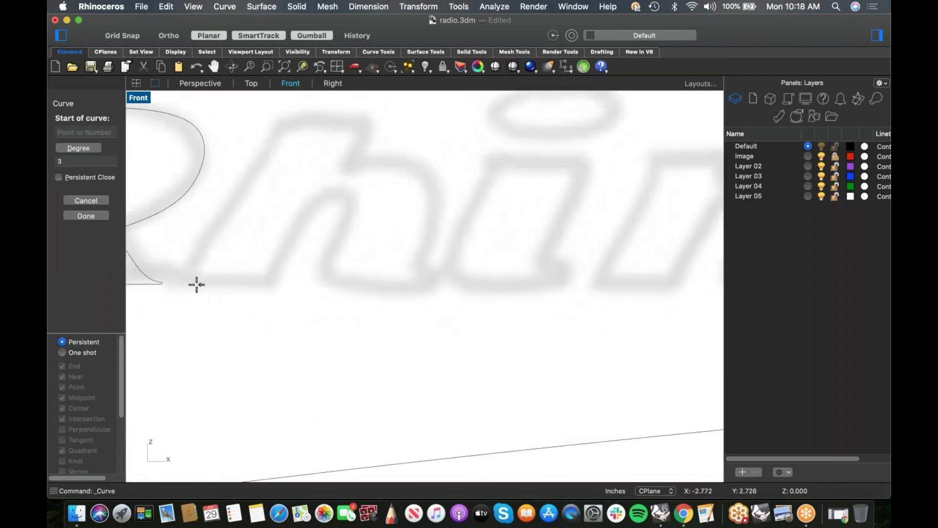
{"action": "left_click", "coordinate": [183, 280]}
{"action": "scroll", "coordinate": [394, 328], "scroll_direction": "up", "scroll_amount": 5}
{"action": "left_click", "coordinate": [379, 218]}
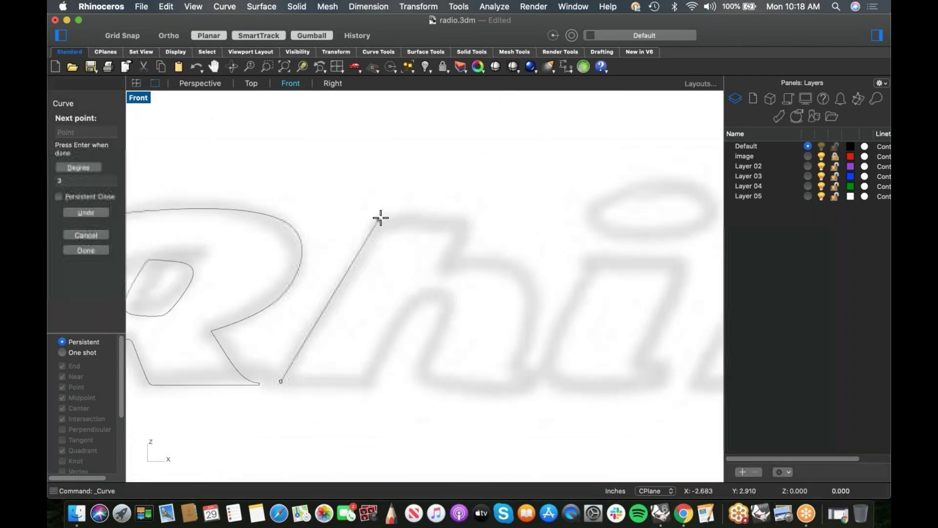
{"action": "left_click", "coordinate": [388, 216]}
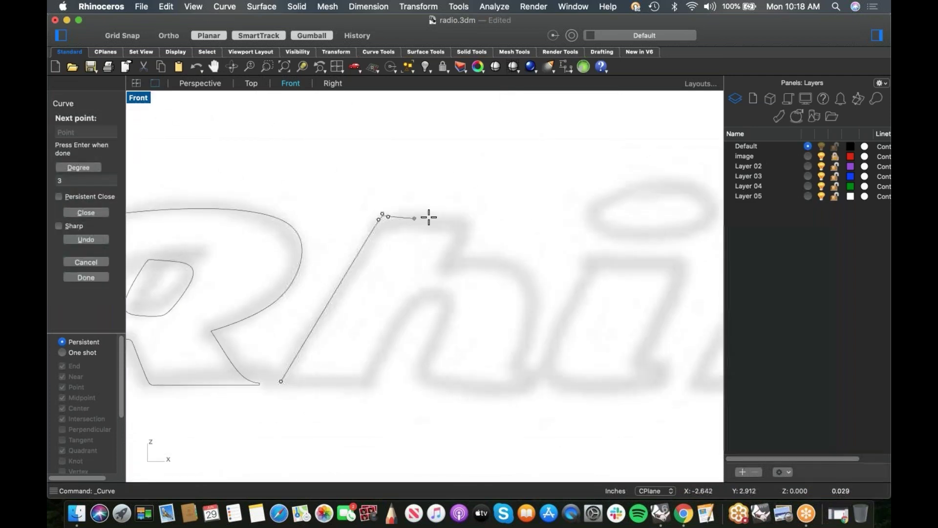
{"action": "left_click", "coordinate": [471, 219]}
{"action": "left_click", "coordinate": [473, 224]}
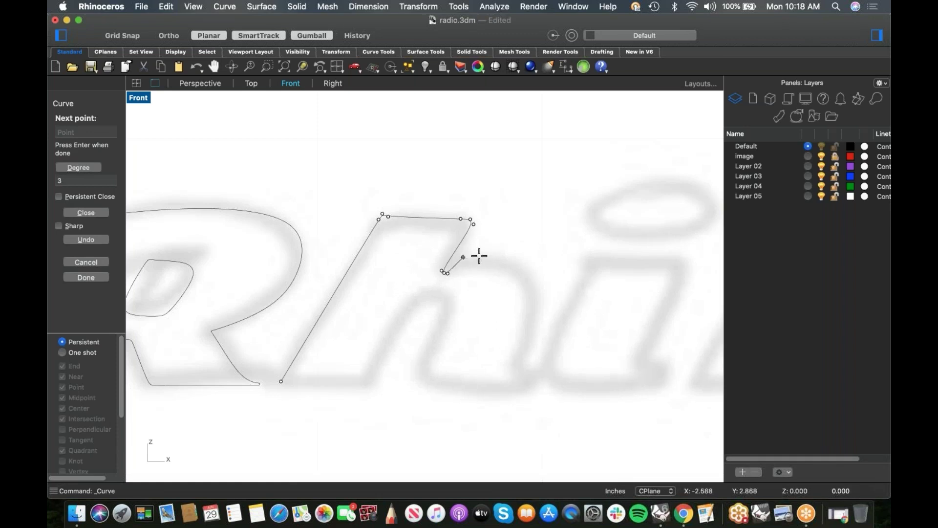
Step: Continue the h's curve over the outer edge of its arch and down to the tip of its foot
{"action": "left_click", "coordinate": [511, 259]}
{"action": "left_click", "coordinate": [535, 274]}
{"action": "left_click", "coordinate": [539, 318]}
{"action": "left_click", "coordinate": [518, 371]}
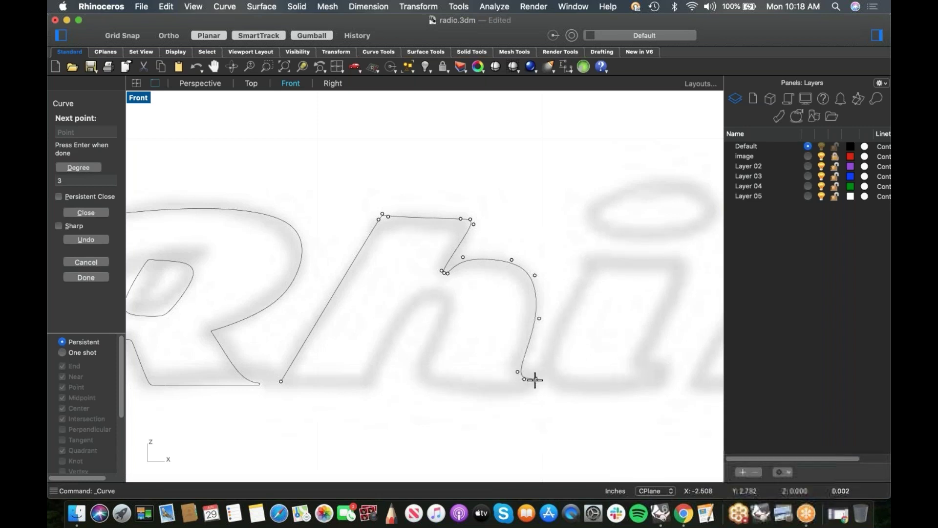
{"action": "scroll", "coordinate": [537, 380], "scroll_direction": "up", "scroll_amount": 5}
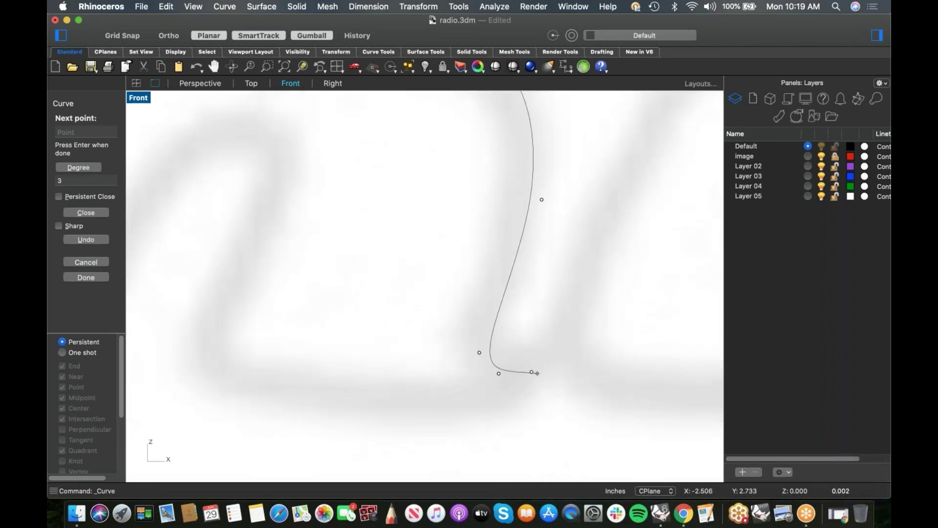
{"action": "scroll", "coordinate": [532, 386], "scroll_direction": "down", "scroll_amount": 2}
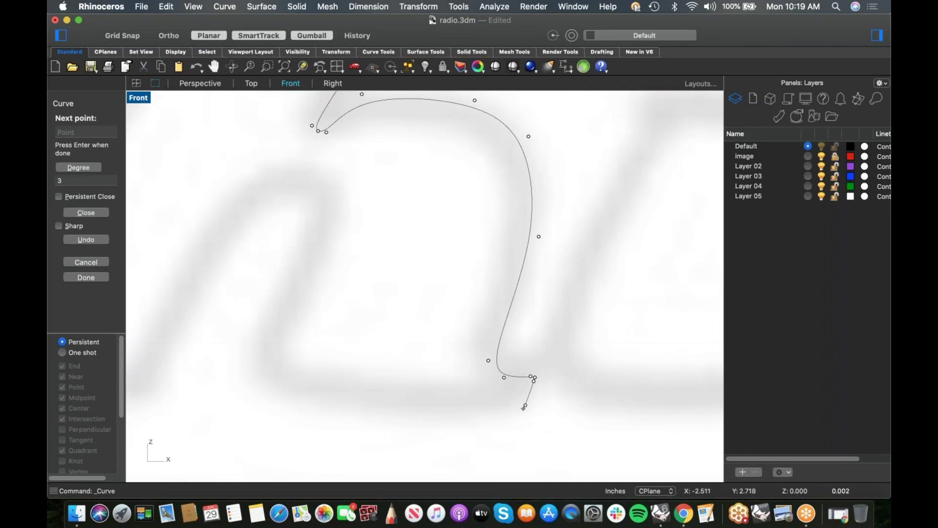
Step: Continue the h's curve along the straight base of its foot and around the inside of the arch
{"action": "key", "text": "shift"}
{"action": "left_click", "coordinate": [311, 407]}
{"action": "left_click", "coordinate": [256, 403]}
{"action": "left_click", "coordinate": [254, 346]}
{"action": "left_click", "coordinate": [345, 200]}
{"action": "left_click", "coordinate": [322, 176]}
{"action": "left_click", "coordinate": [295, 174]}
{"action": "left_click", "coordinate": [262, 186]}
Step: Trace the inner edge and base of the h's stem and close the curve at its starting point
{"action": "right_click_drag", "start_coordinate": [241, 229], "coordinate": [442, 182]}
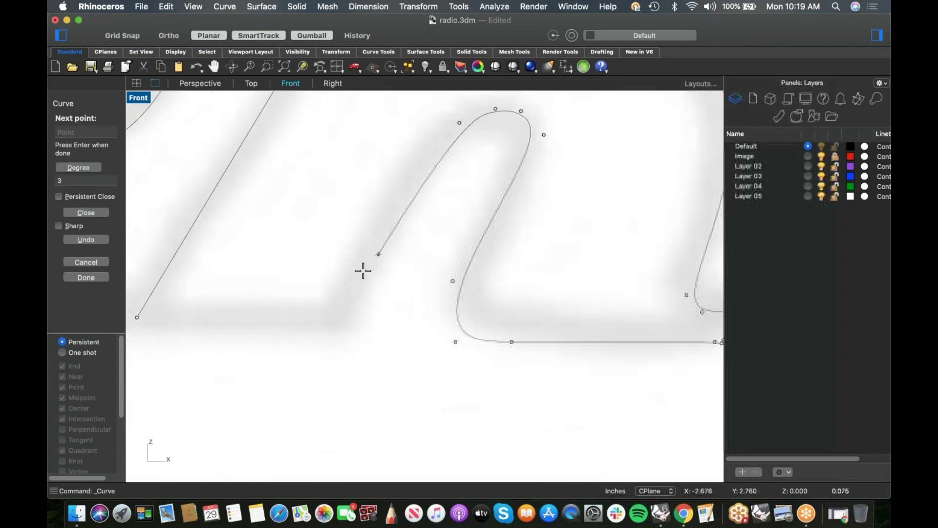
{"action": "left_click", "coordinate": [348, 309]}
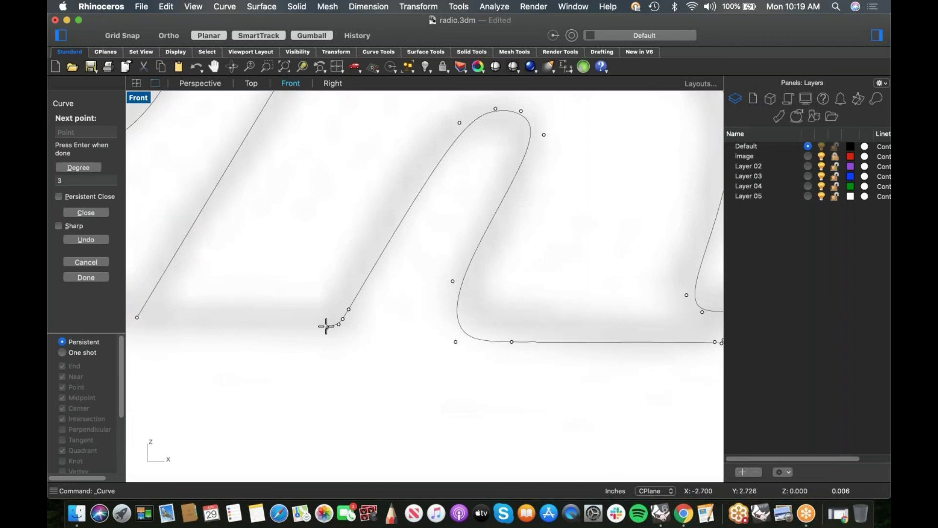
{"action": "key", "text": "shift"}
{"action": "right_click_drag", "start_coordinate": [158, 324], "coordinate": [346, 345]}
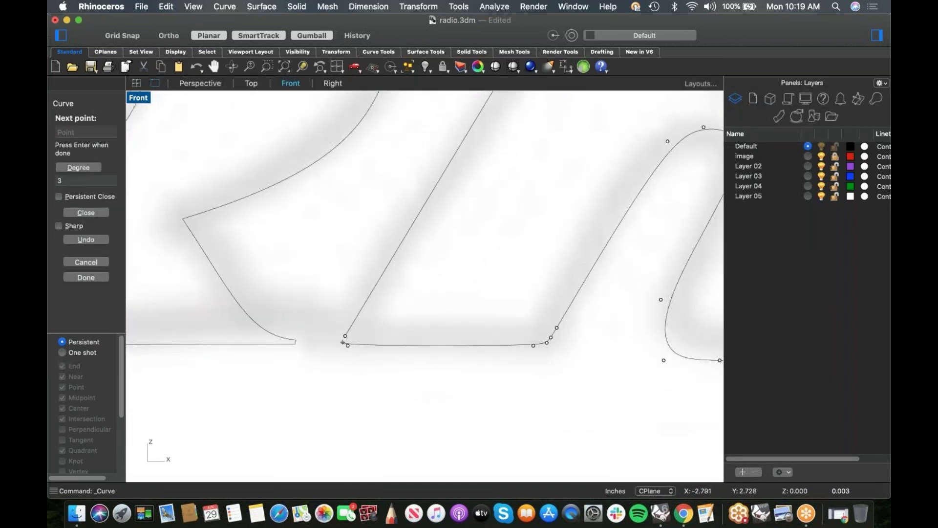
{"action": "left_click", "coordinate": [345, 335], "text": "alt"}
Step: Trace the body of the i, including its small foot, with a closed degree 3 control point curve
{"action": "scroll", "coordinate": [406, 283], "scroll_direction": "down", "scroll_amount": 7}
{"action": "right_click_drag", "start_coordinate": [607, 286], "coordinate": [458, 312]}
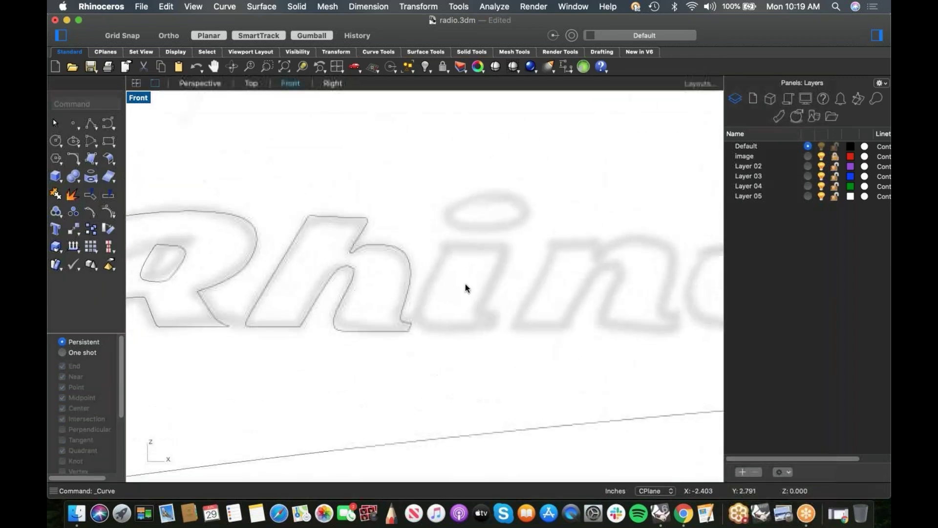
{"action": "scroll", "coordinate": [459, 270], "scroll_direction": "up", "scroll_amount": 3}
{"action": "right_click", "coordinate": [463, 267]}
{"action": "left_click", "coordinate": [512, 195]}
{"action": "left_click", "coordinate": [429, 212]}
{"action": "left_click", "coordinate": [372, 356]}
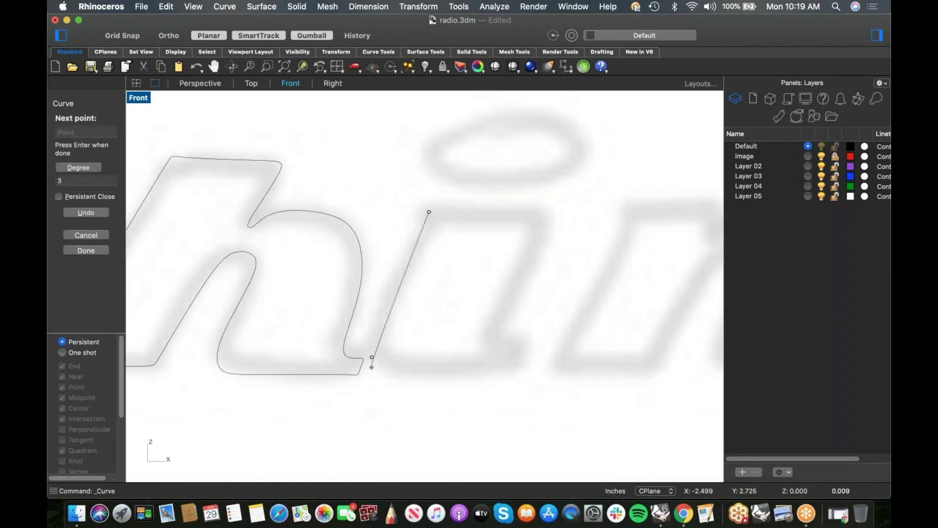
{"action": "left_click", "coordinate": [373, 368]}
{"action": "left_click", "coordinate": [390, 370]}
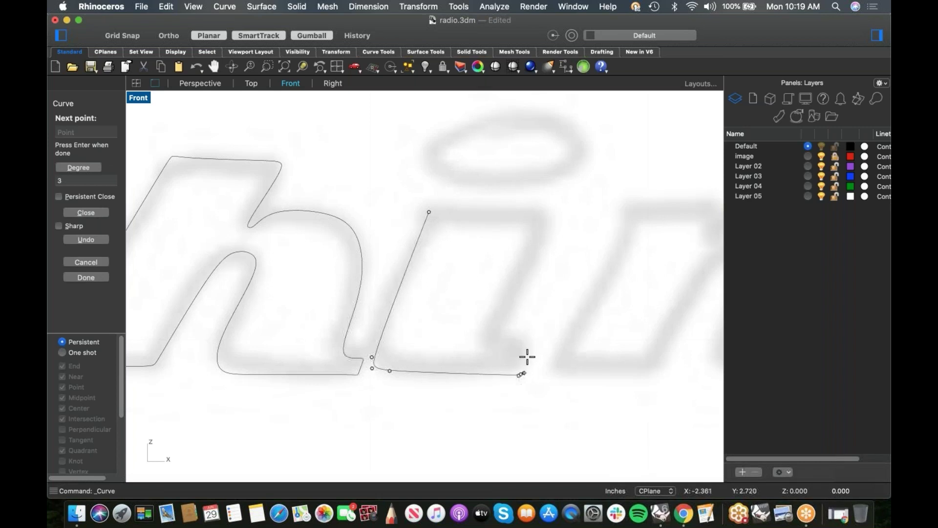
{"action": "left_click", "coordinate": [493, 340]}
{"action": "left_click", "coordinate": [492, 335]}
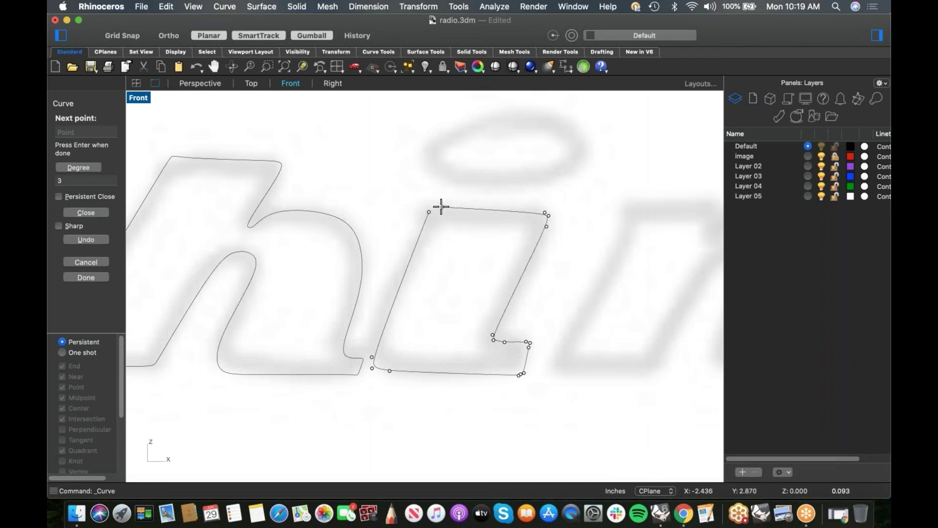
{"action": "left_click", "coordinate": [430, 210]}
Step: Trace the n's outline with a closed degree 3 control point curve, keeping its base segments horizontal
{"action": "scroll", "coordinate": [459, 244], "scroll_direction": "down", "scroll_amount": 4}
{"action": "right_click_drag", "start_coordinate": [530, 268], "coordinate": [271, 236]}
{"action": "right_click", "coordinate": [341, 257]}
{"action": "left_click", "coordinate": [419, 188]}
{"action": "left_click", "coordinate": [264, 293]}
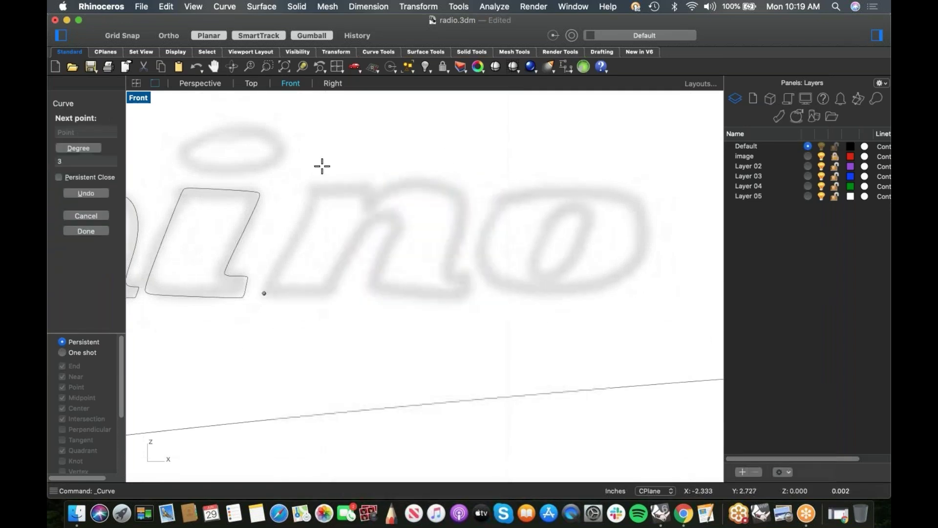
{"action": "left_click", "coordinate": [313, 200]}
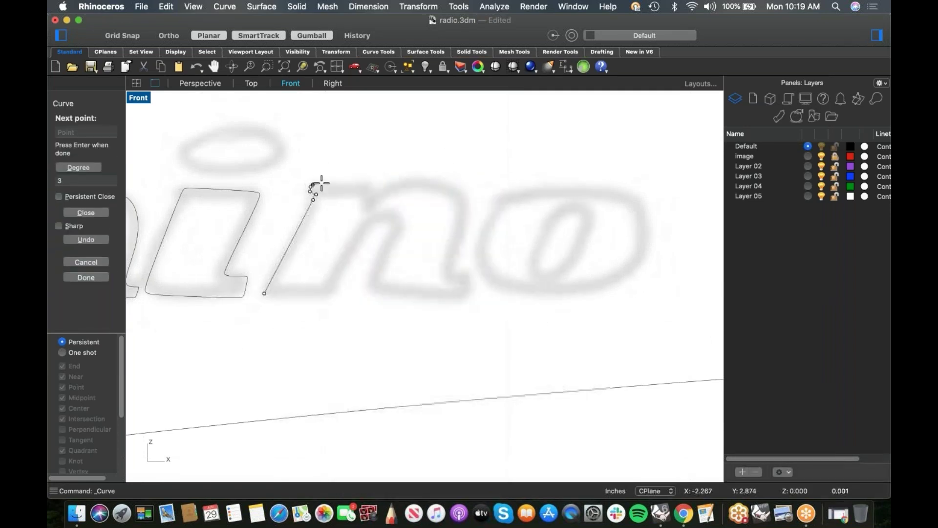
{"action": "left_click", "coordinate": [361, 184]}
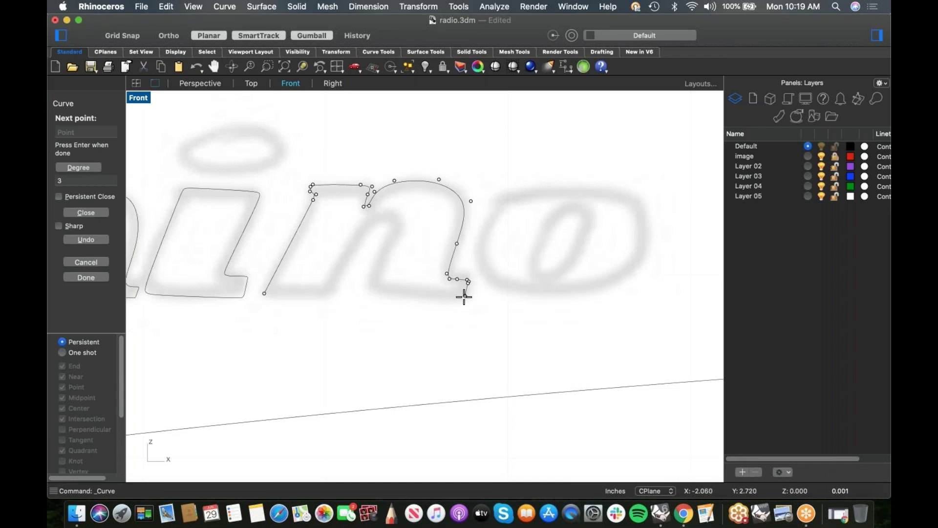
{"action": "key", "text": "shift"}
{"action": "left_click", "coordinate": [368, 296], "text": "shift"}
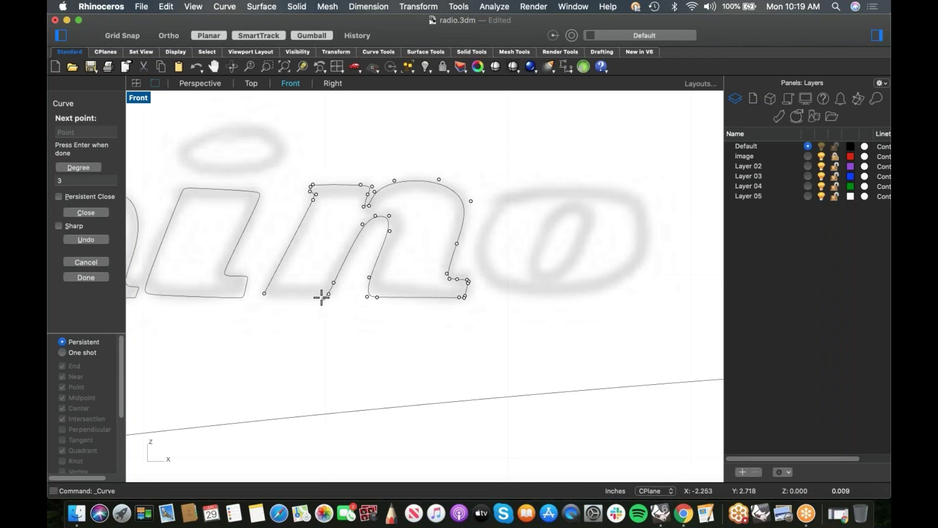
{"action": "left_click", "coordinate": [285, 299], "text": "shift"}
{"action": "key", "text": "shift"}
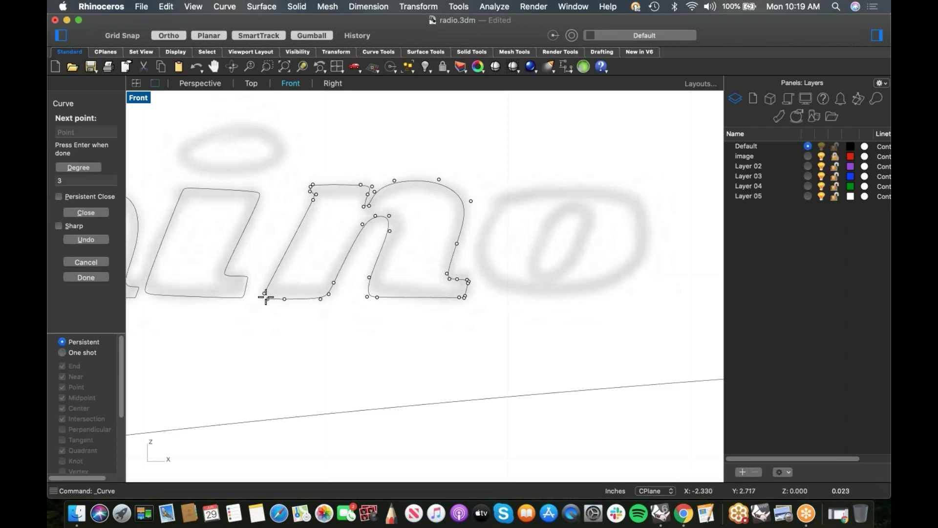
{"action": "left_click", "coordinate": [264, 293]}
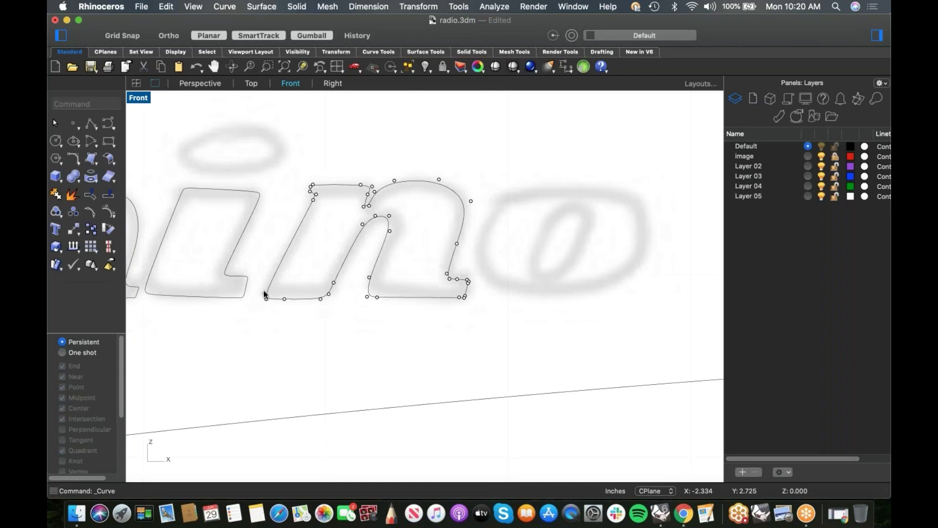
Step: Trace the outer outline of the o in Rhino with a closed degree 3 control point curve
{"action": "right_click_drag", "start_coordinate": [360, 247], "coordinate": [271, 252]}
{"action": "right_click", "coordinate": [473, 264]}
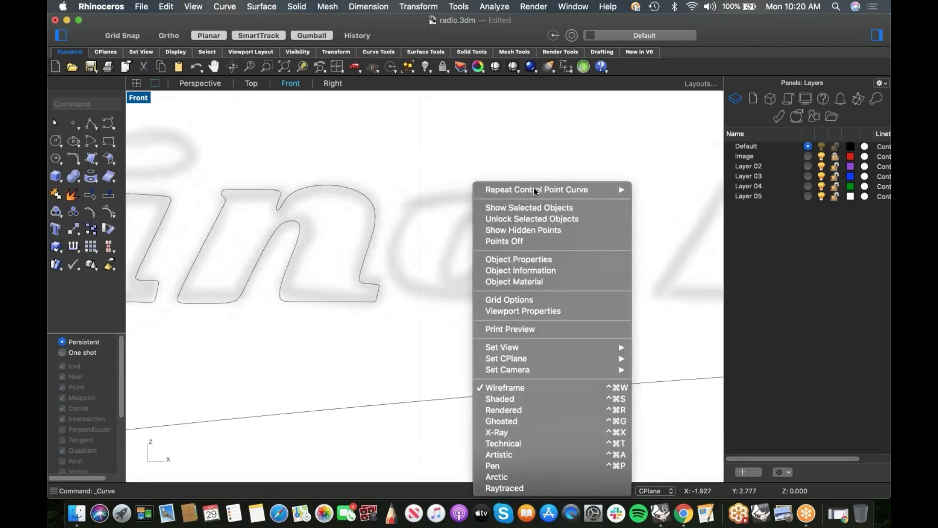
{"action": "left_click", "coordinate": [461, 191]}
{"action": "left_click", "coordinate": [429, 197]}
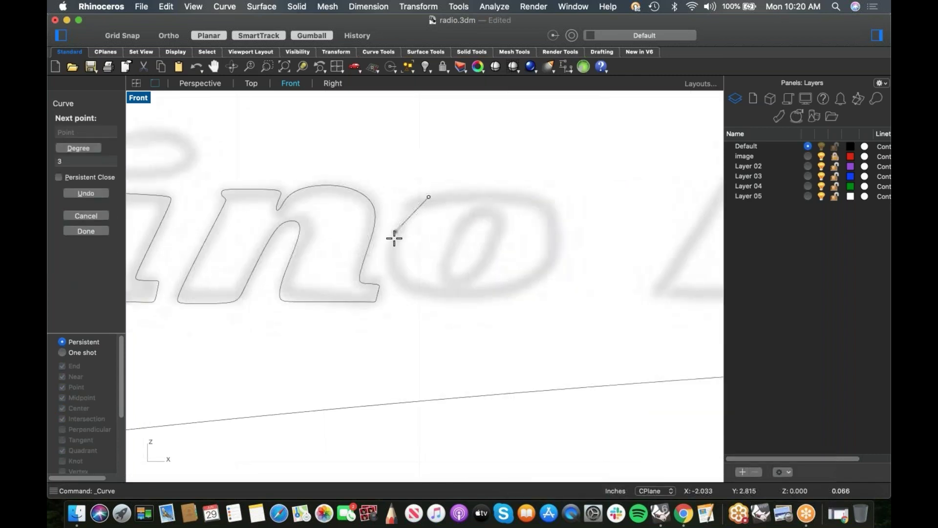
{"action": "left_click", "coordinate": [395, 231]}
{"action": "left_click", "coordinate": [392, 282]}
{"action": "left_click", "coordinate": [412, 297]}
{"action": "left_click", "coordinate": [495, 298]}
{"action": "left_click", "coordinate": [541, 285]}
{"action": "left_click", "coordinate": [554, 256]}
{"action": "left_click", "coordinate": [556, 206]}
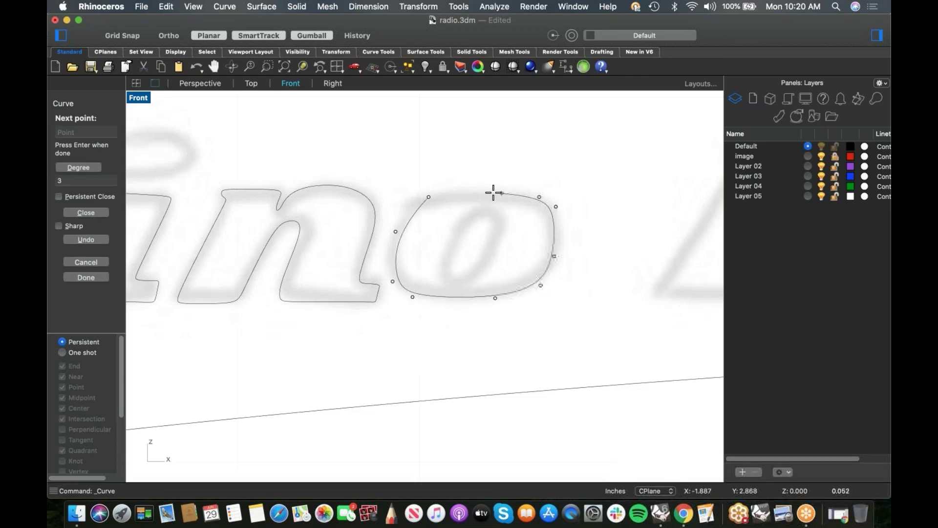
{"action": "left_click", "coordinate": [430, 196]}
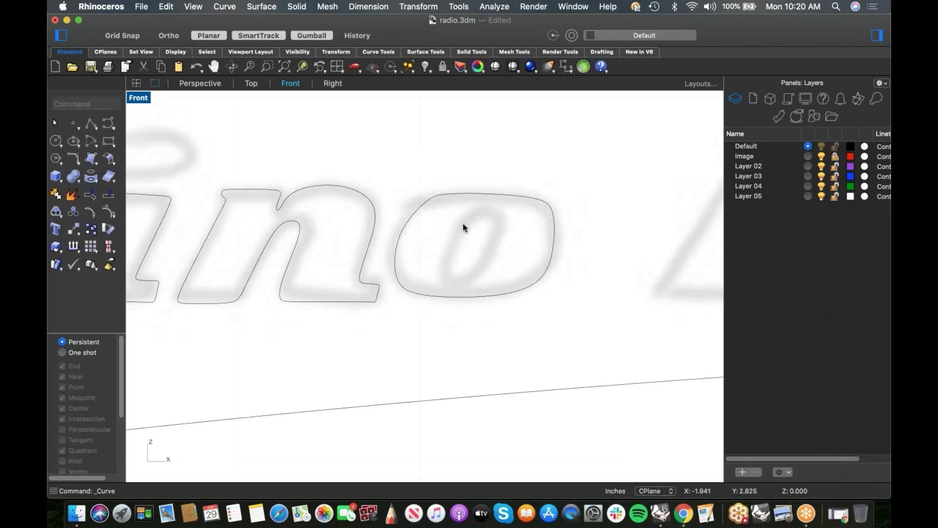
Step: Trace the slanted inner hole of the o in Rhino with a closed degree 3 control point curve
{"action": "right_click", "coordinate": [463, 225]}
{"action": "left_click", "coordinate": [497, 189]}
{"action": "left_click", "coordinate": [461, 219]}
{"action": "left_click", "coordinate": [439, 274]}
{"action": "left_click", "coordinate": [446, 284]}
{"action": "left_click", "coordinate": [460, 284]}
{"action": "left_click", "coordinate": [480, 273]}
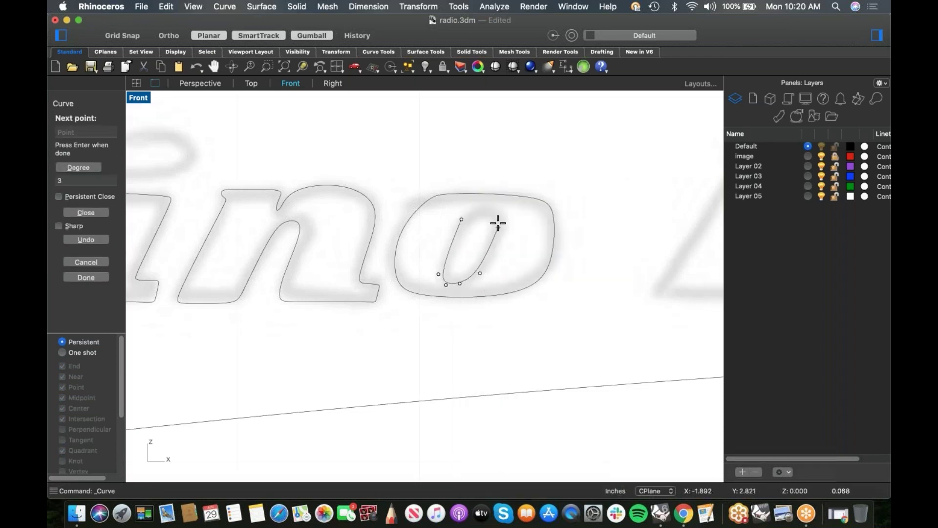
{"action": "left_click", "coordinate": [462, 219]}
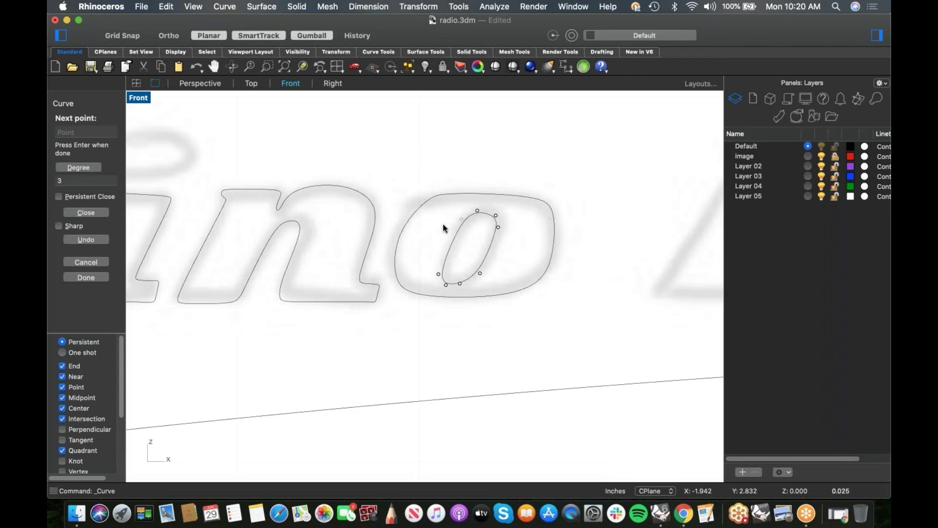
Step: Draw an ellipse from its center over the dot of the i and adjust it to match the reference image
{"action": "scroll", "coordinate": [435, 237], "scroll_direction": "down", "scroll_amount": 4}
{"action": "right_click_drag", "start_coordinate": [247, 184], "coordinate": [388, 206]}
{"action": "scroll", "coordinate": [254, 181], "scroll_direction": "up", "scroll_amount": 2}
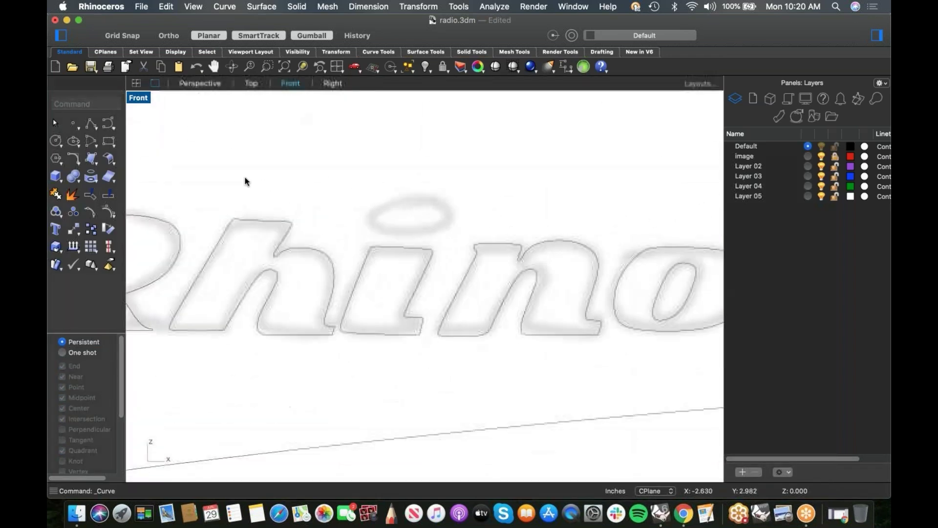
{"action": "left_click", "coordinate": [73, 141]}
{"action": "left_click", "coordinate": [414, 217]}
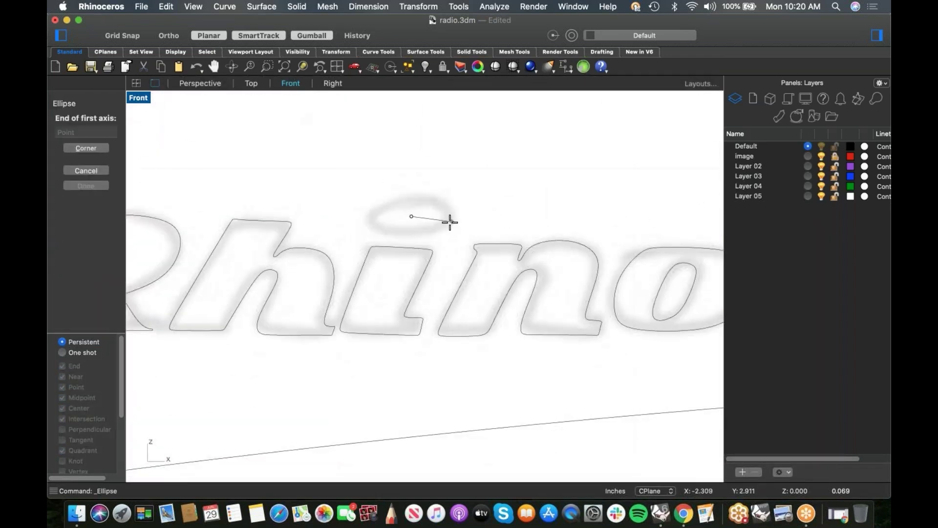
{"action": "left_click", "coordinate": [451, 216]}
{"action": "left_click", "coordinate": [411, 234]}
{"action": "left_click", "coordinate": [438, 231]}
{"action": "mouse_move", "coordinate": [394, 262]}
{"action": "left_mouse_down"}
{"action": "mouse_move", "coordinate": [421, 255]}
{"action": "mouse_move", "coordinate": [407, 258]}
{"action": "left_mouse_up"}
{"action": "left_click", "coordinate": [528, 209]}
Step: Start a degree 3 control point curve tracing the slanted edge, top, bowl and upper leg of the R in Radio
{"action": "scroll", "coordinate": [361, 241], "scroll_direction": "down", "scroll_amount": 8}
{"action": "right_click_drag", "start_coordinate": [635, 274], "coordinate": [384, 260]}
{"action": "left_click", "coordinate": [91, 123]}
{"action": "scroll", "coordinate": [342, 269], "scroll_direction": "up", "scroll_amount": 3}
{"action": "left_click", "coordinate": [308, 265]}
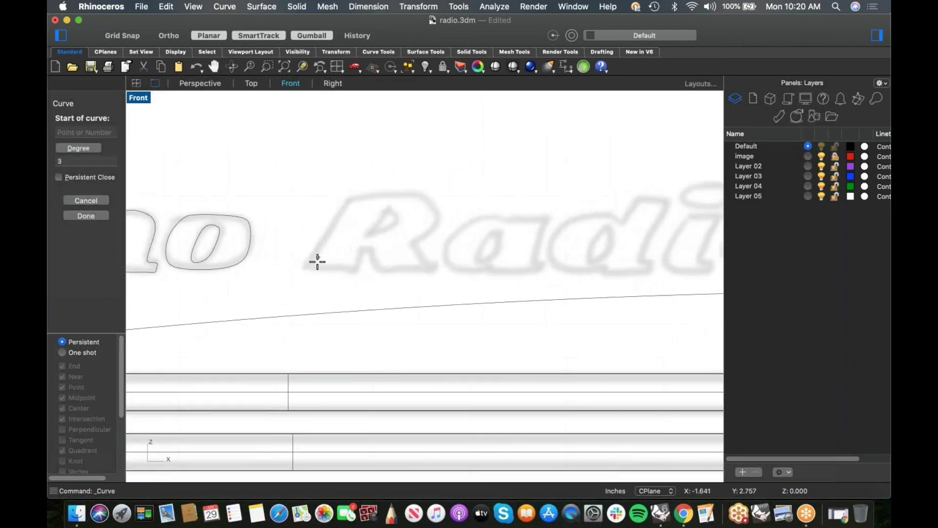
{"action": "scroll", "coordinate": [339, 210], "scroll_direction": "up", "scroll_amount": 1}
{"action": "left_click", "coordinate": [339, 208]}
{"action": "left_click", "coordinate": [347, 199]}
{"action": "left_click", "coordinate": [352, 198]}
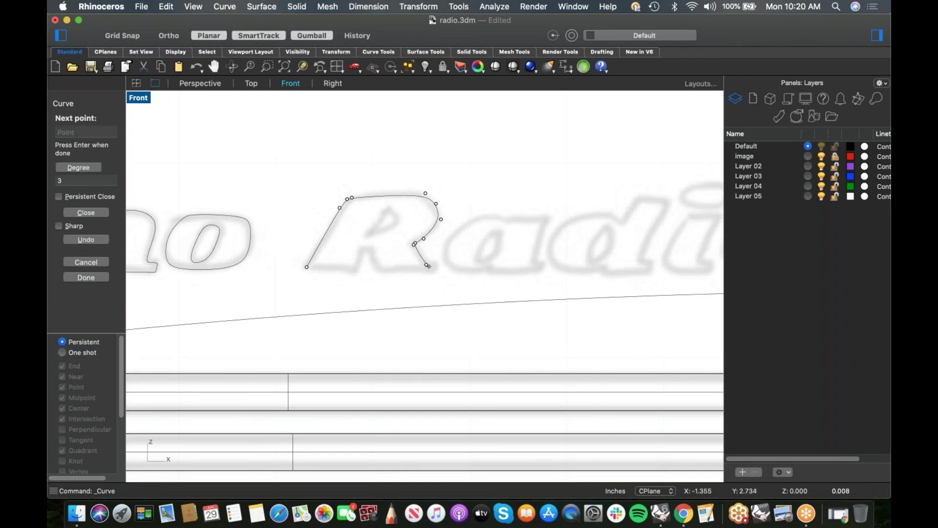
Step: Continue the second R's curve around the leg's foot, along its straight base and over the notch between the legs
{"action": "scroll", "coordinate": [434, 267], "scroll_direction": "up", "scroll_amount": 3}
{"action": "key", "text": "shift"}
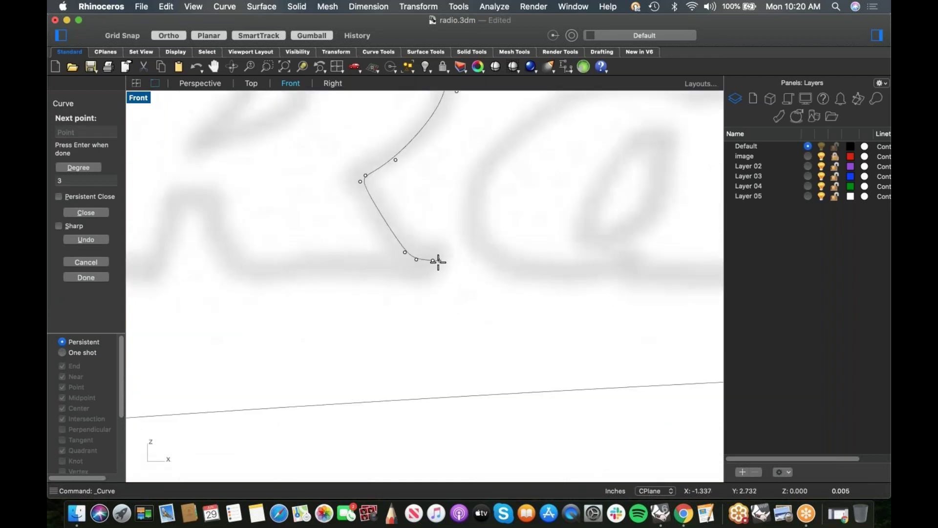
{"action": "left_click", "coordinate": [428, 279], "text": "shift"}
{"action": "left_click", "coordinate": [271, 278], "text": "shift"}
{"action": "left_click", "coordinate": [228, 279], "text": "shift"}
{"action": "left_click", "coordinate": [216, 248]}
{"action": "left_click", "coordinate": [184, 192], "text": "shift"}
{"action": "left_click", "coordinate": [168, 201]}
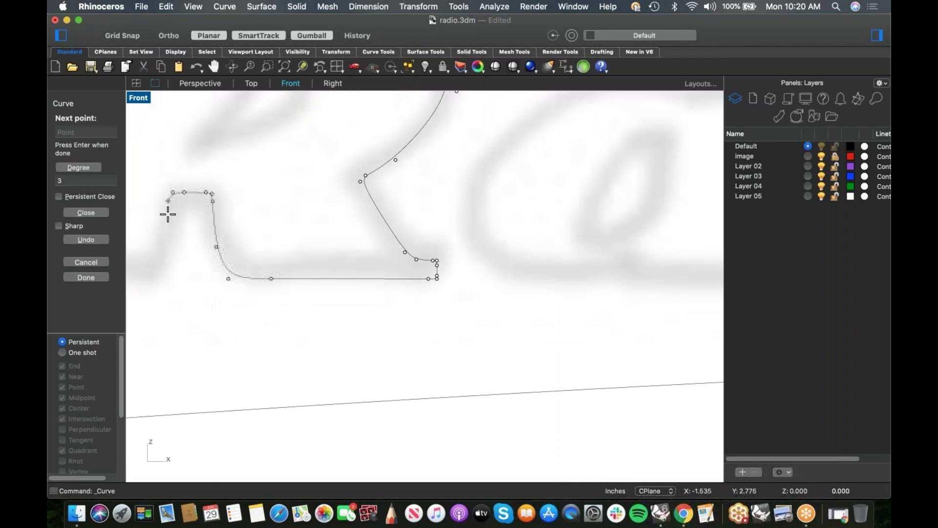
Step: Continue the curve of Radio's R down the notch and along the straight base of the slanted leg, closing it at its start point
{"action": "scroll", "coordinate": [394, 252], "scroll_direction": "left", "scroll_amount": 5}
{"action": "left_click", "coordinate": [406, 284]}
{"action": "left_click", "coordinate": [403, 289]}
{"action": "left_click", "coordinate": [395, 290]}
{"action": "key", "text": "shift"}
{"action": "left_click", "coordinate": [244, 272], "text": "shift"}
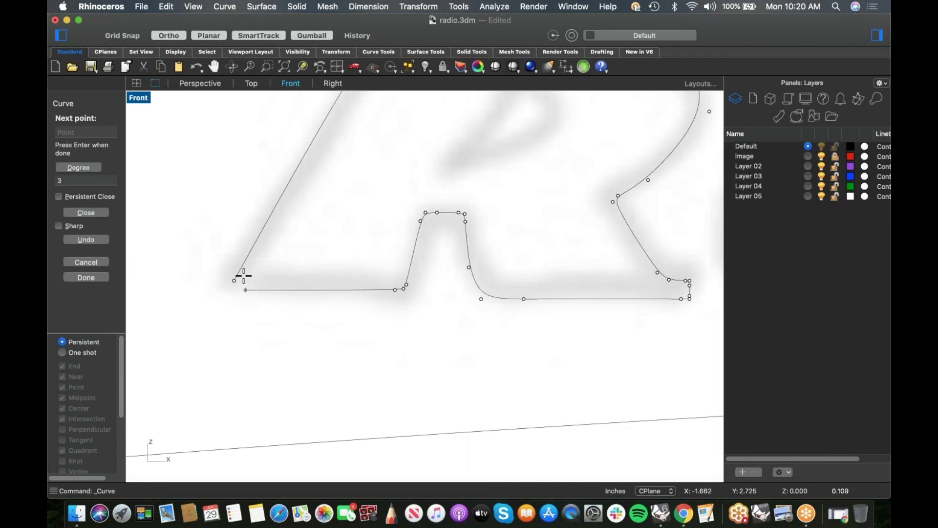
{"action": "scroll", "coordinate": [228, 286], "scroll_direction": "up", "scroll_amount": 3}
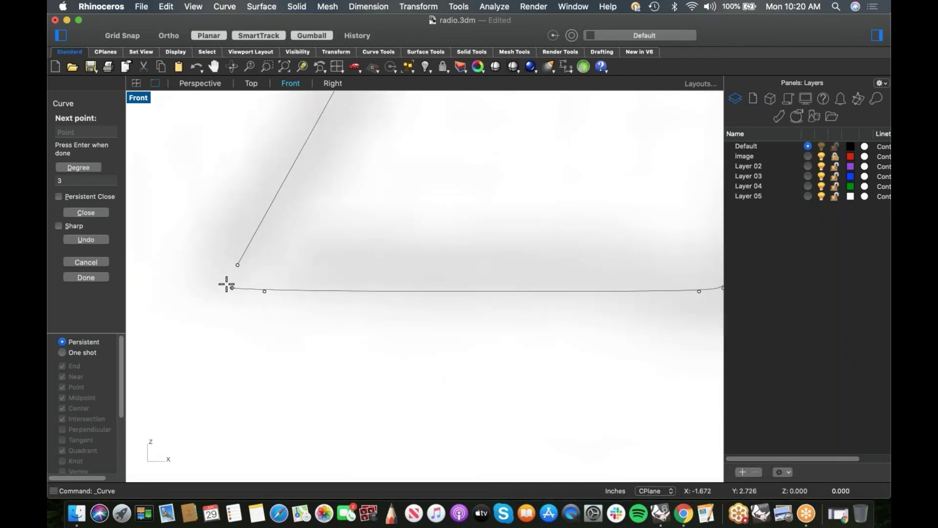
{"action": "left_click", "coordinate": [237, 265]}
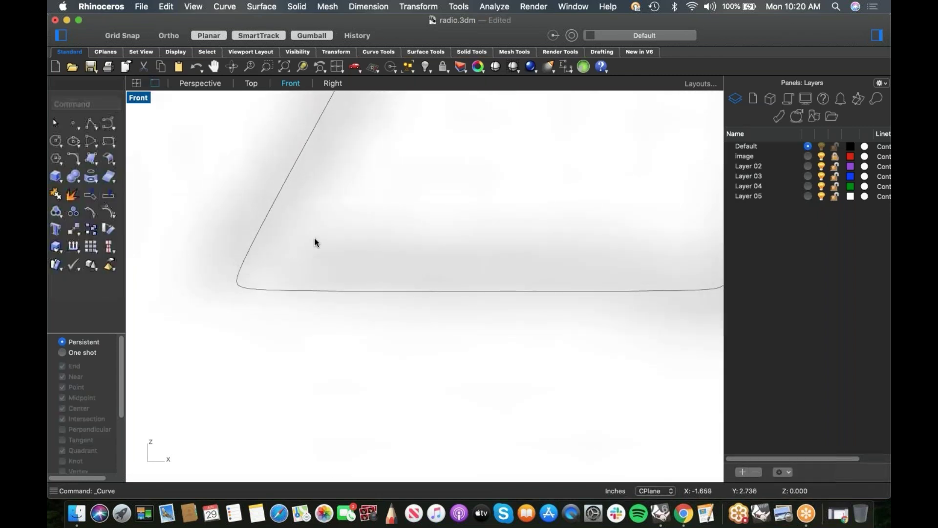
Step: Trace the inner hole of the R in Radio with a closed degree 3 control point curve
{"action": "scroll", "coordinate": [312, 242], "scroll_direction": "down", "scroll_amount": 3}
{"action": "right_click_drag", "start_coordinate": [596, 213], "coordinate": [463, 317]}
{"action": "scroll", "coordinate": [218, 259], "scroll_direction": "down", "scroll_amount": 7}
{"action": "scroll", "coordinate": [463, 316], "scroll_direction": "up", "scroll_amount": 7}
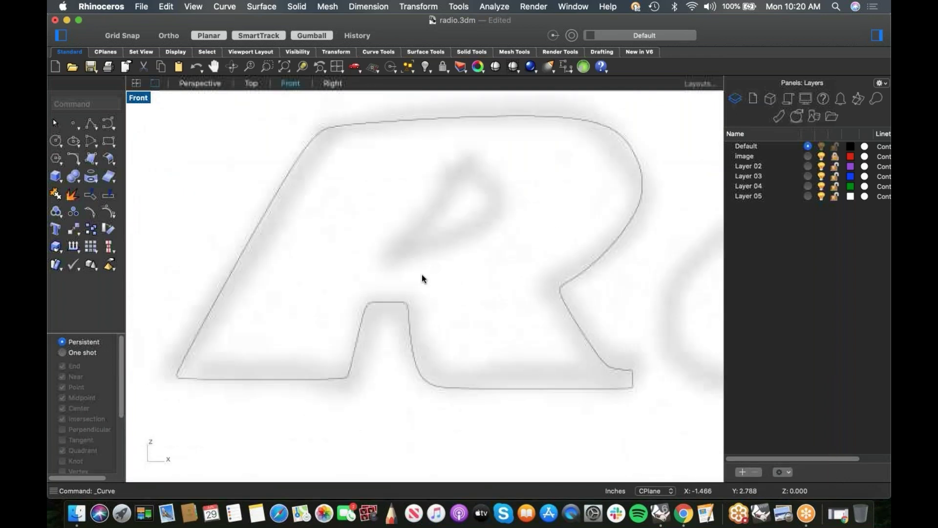
{"action": "right_click", "coordinate": [457, 259]}
{"action": "left_click", "coordinate": [562, 189]}
{"action": "left_click", "coordinate": [385, 265]}
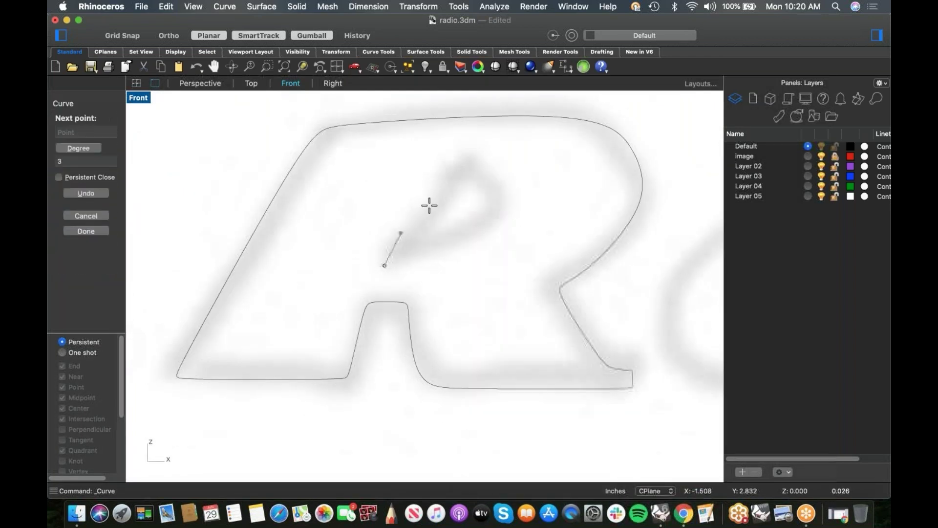
{"action": "left_click", "coordinate": [423, 173]}
{"action": "left_click", "coordinate": [434, 163]}
{"action": "left_click", "coordinate": [499, 162]}
{"action": "left_click", "coordinate": [506, 194]}
{"action": "left_click", "coordinate": [486, 242]}
{"action": "left_click", "coordinate": [420, 270]}
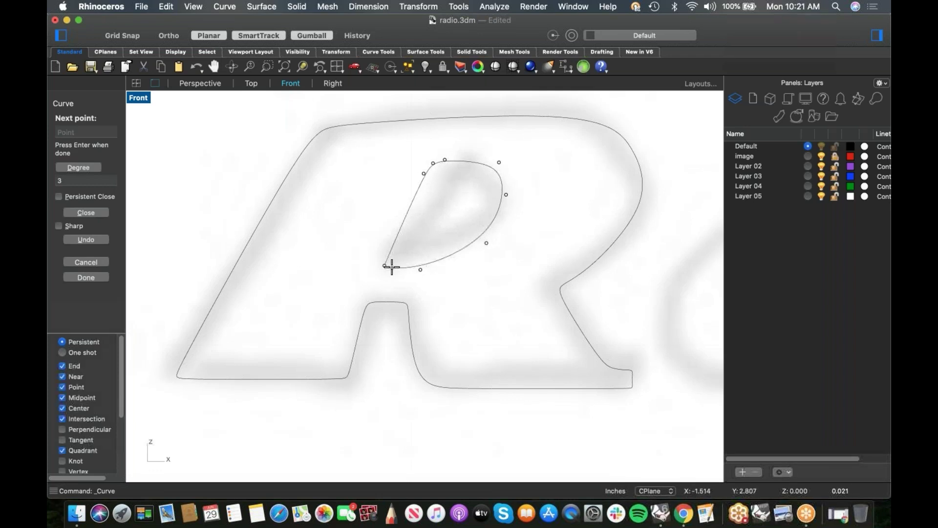
{"action": "left_click", "coordinate": [387, 264]}
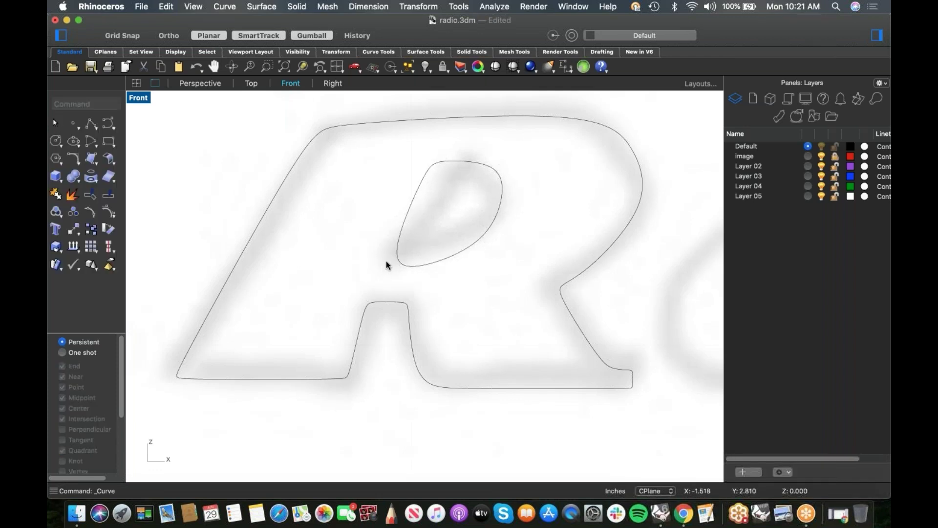
Step: Start a degree 3 control point curve along the flat top edge of the a in Radio, up to its sharp corner
{"action": "scroll", "coordinate": [377, 269], "scroll_direction": "down", "scroll_amount": 5}
{"action": "scroll", "coordinate": [433, 272], "scroll_direction": "up", "scroll_amount": 8}
{"action": "right_click_drag", "start_coordinate": [432, 269], "coordinate": [327, 230]}
{"action": "right_click", "coordinate": [327, 231]}
{"action": "key", "text": "Escape"}
{"action": "right_click_drag", "start_coordinate": [429, 189], "coordinate": [465, 275]}
{"action": "right_click", "coordinate": [465, 272]}
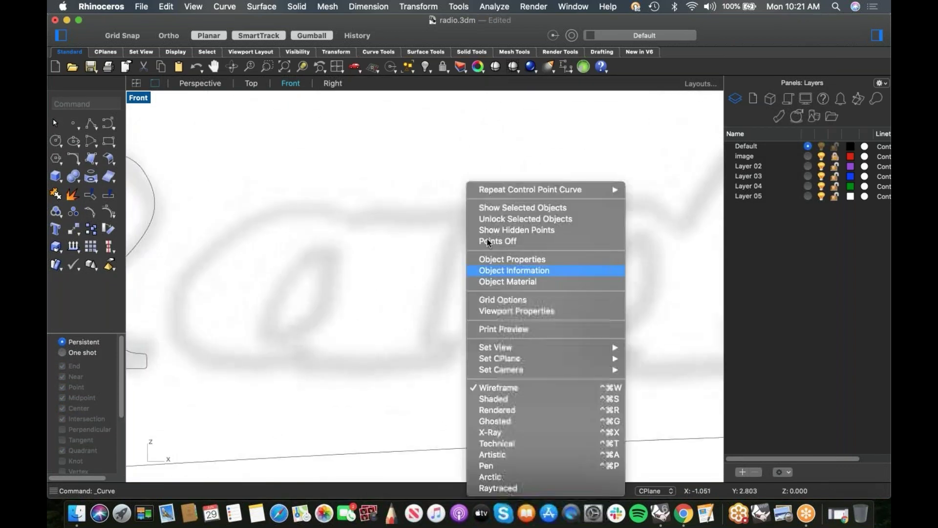
{"action": "left_click", "coordinate": [500, 189]}
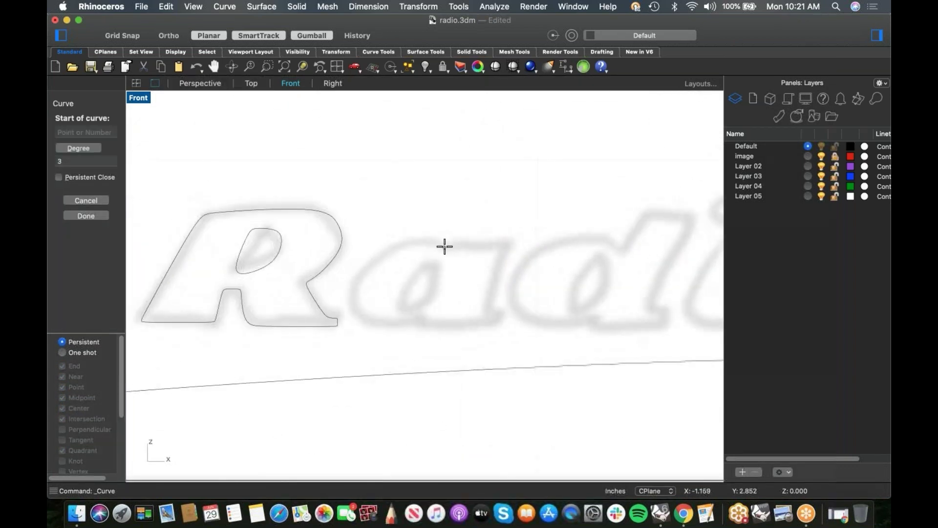
{"action": "left_click", "coordinate": [445, 244]}
{"action": "key", "text": "F8"}
{"action": "left_click", "coordinate": [510, 245]}
{"action": "left_click", "coordinate": [511, 244]}
{"action": "key", "text": "F8"}
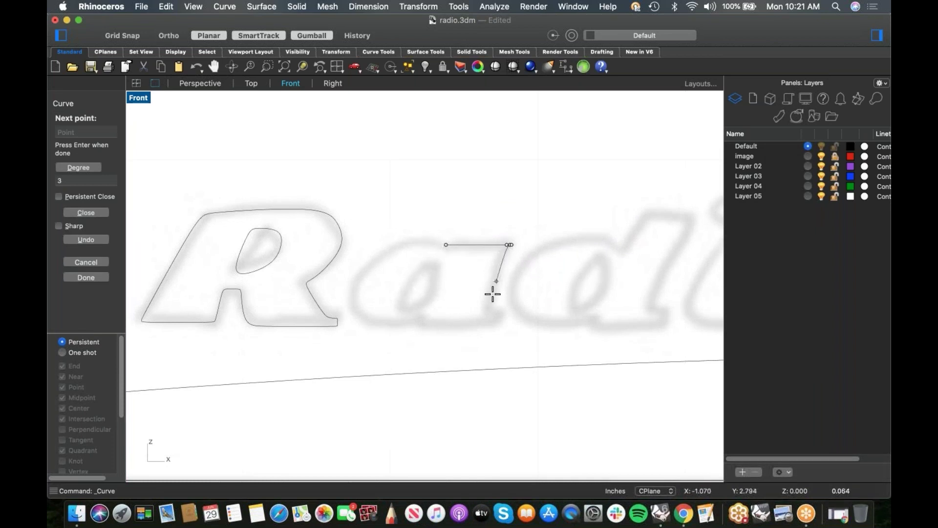
Step: Continue the a's curve down the slanted stem, around the foot and along the straight base
{"action": "left_click", "coordinate": [489, 314]}
{"action": "scroll", "coordinate": [499, 318], "scroll_direction": "up", "scroll_amount": 3}
{"action": "left_click", "coordinate": [504, 335], "text": "shift"}
{"action": "left_click", "coordinate": [491, 336], "text": "shift"}
{"action": "left_click", "coordinate": [338, 335], "text": "shift"}
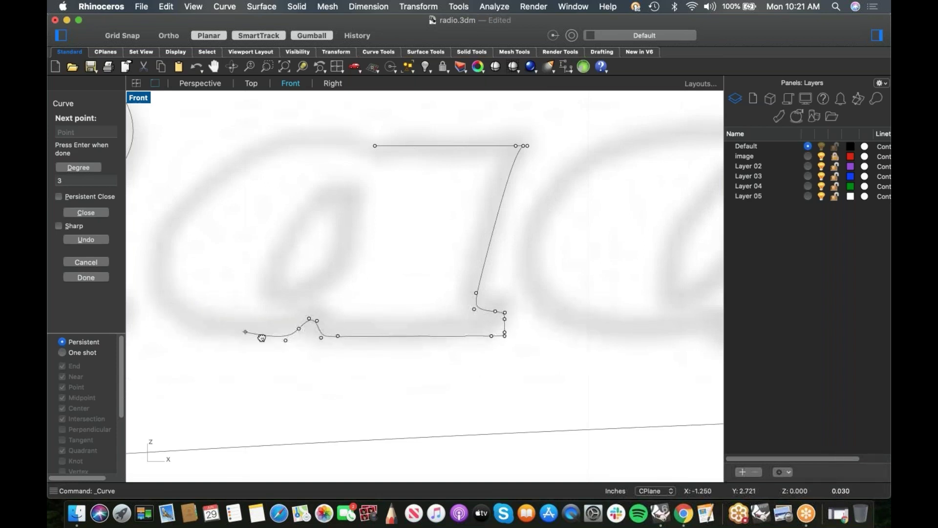
Step: Carry the a's curve around the rounded bowl and over the top, closing it at its start point
{"action": "right_click_drag", "start_coordinate": [262, 338], "coordinate": [413, 363]}
{"action": "left_click", "coordinate": [343, 368]}
{"action": "left_click", "coordinate": [313, 342]}
{"action": "left_click", "coordinate": [314, 246]}
{"action": "left_click", "coordinate": [404, 166]}
{"action": "left_click", "coordinate": [506, 154]}
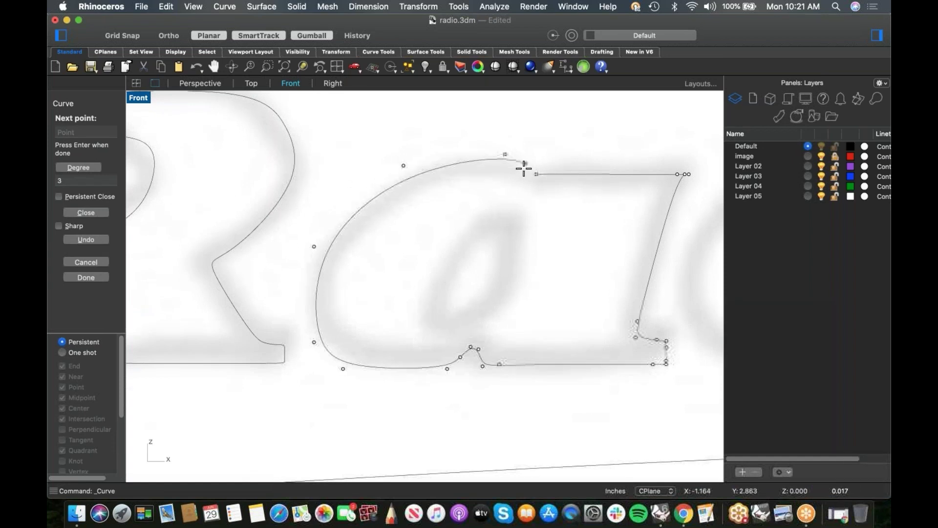
{"action": "left_click", "coordinate": [534, 174]}
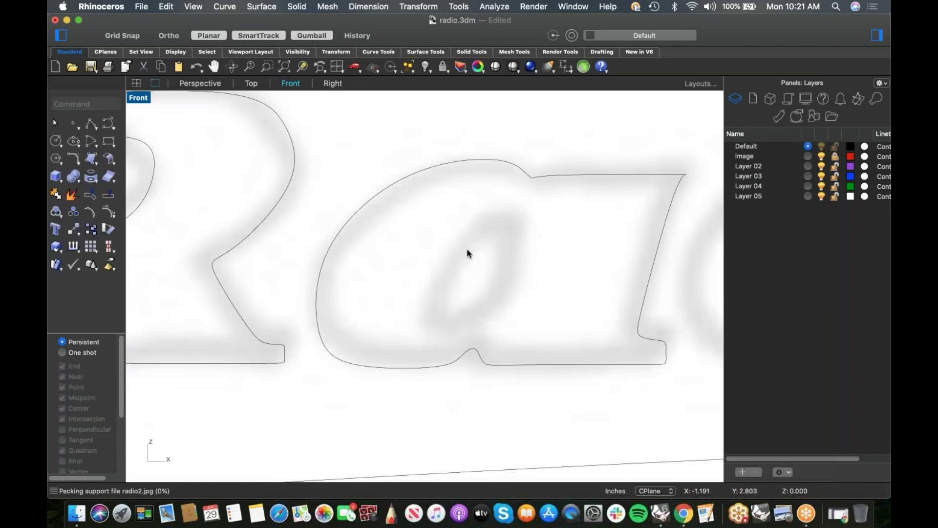
Step: Trace the slanted inner hole of the a in Radio with a closed degree 3 control point curve
{"action": "right_click", "coordinate": [468, 254]}
{"action": "left_click", "coordinate": [515, 188]}
{"action": "left_click", "coordinate": [487, 323]}
{"action": "left_click", "coordinate": [520, 212]}
{"action": "left_click", "coordinate": [512, 206]}
{"action": "left_click", "coordinate": [491, 202]}
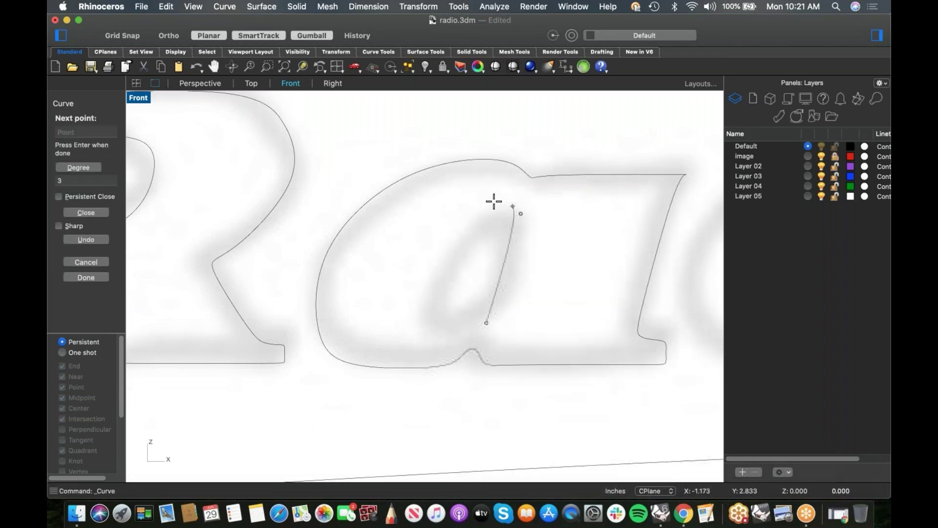
{"action": "left_click", "coordinate": [434, 242]}
{"action": "left_click", "coordinate": [419, 308]}
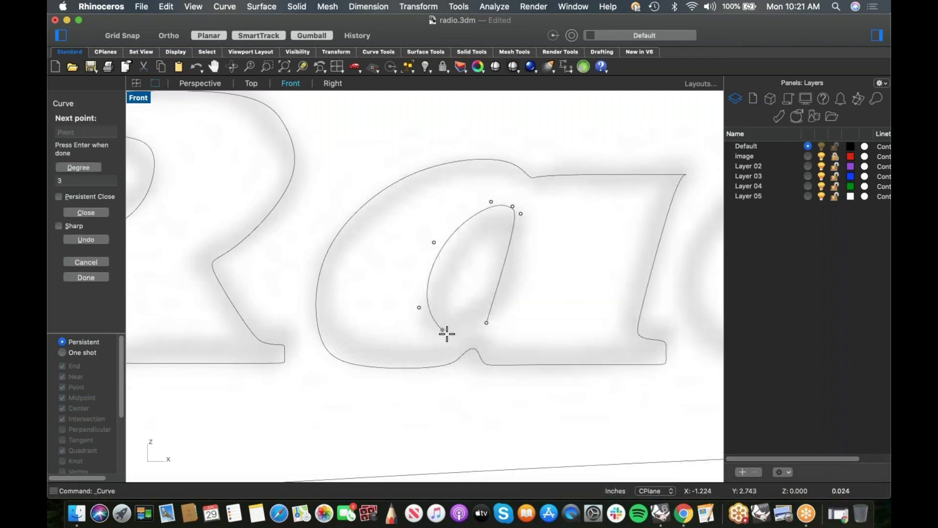
{"action": "left_click", "coordinate": [486, 323]}
Step: Start a degree 3 control point curve tracing the d in Radio over its shoulder and around the rounded bowl
{"action": "scroll", "coordinate": [521, 304], "scroll_direction": "down", "scroll_amount": 3}
{"action": "scroll", "coordinate": [342, 274], "scroll_direction": "up", "scroll_amount": 1}
{"action": "right_click", "coordinate": [401, 295]}
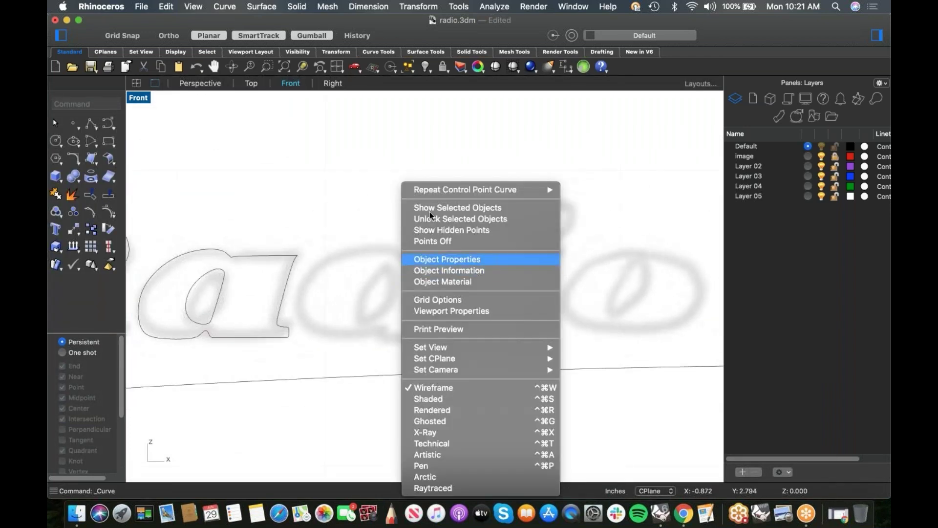
{"action": "left_click", "coordinate": [446, 189]}
{"action": "left_click", "coordinate": [345, 243]}
{"action": "left_click", "coordinate": [384, 248]}
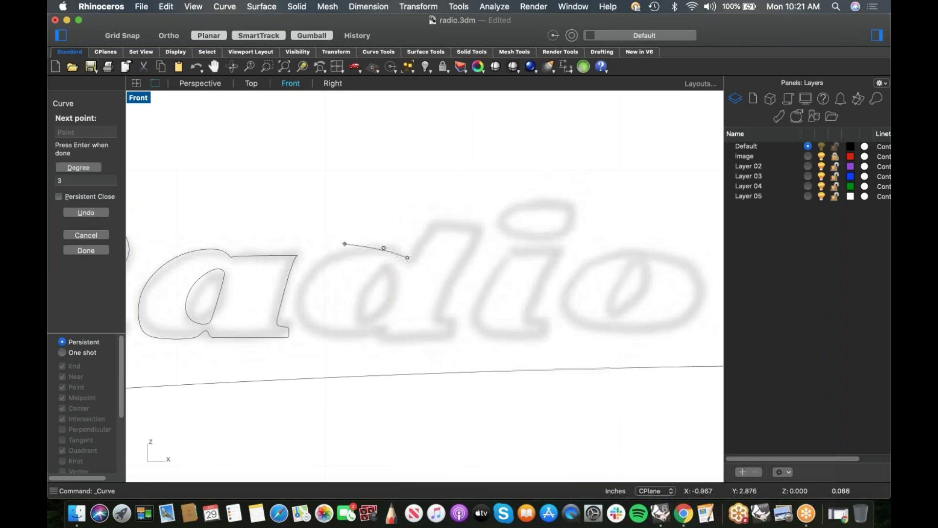
{"action": "left_click", "coordinate": [324, 246]}
{"action": "left_click", "coordinate": [300, 272]}
{"action": "left_click", "coordinate": [301, 336]}
{"action": "left_click", "coordinate": [348, 339]}
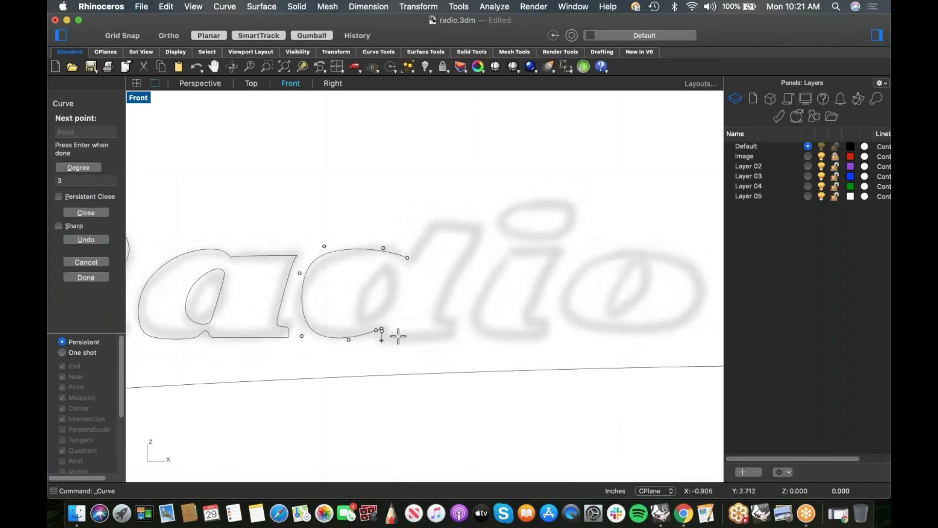
Step: Continue the d's curve along the base, around the foot and up the tall stem, closing it at its start point
{"action": "key", "text": "shift"}
{"action": "left_click", "coordinate": [456, 341]}
{"action": "left_click", "coordinate": [457, 318]}
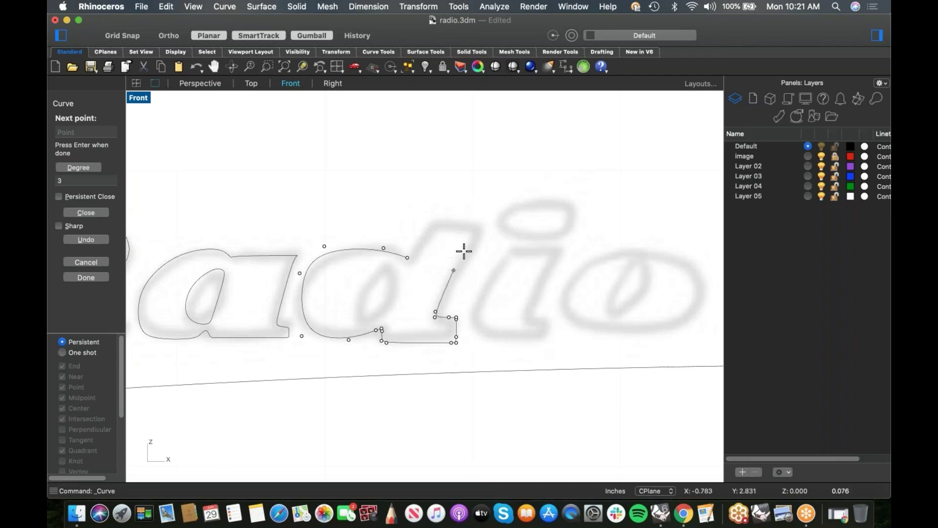
{"action": "left_click", "coordinate": [474, 225]}
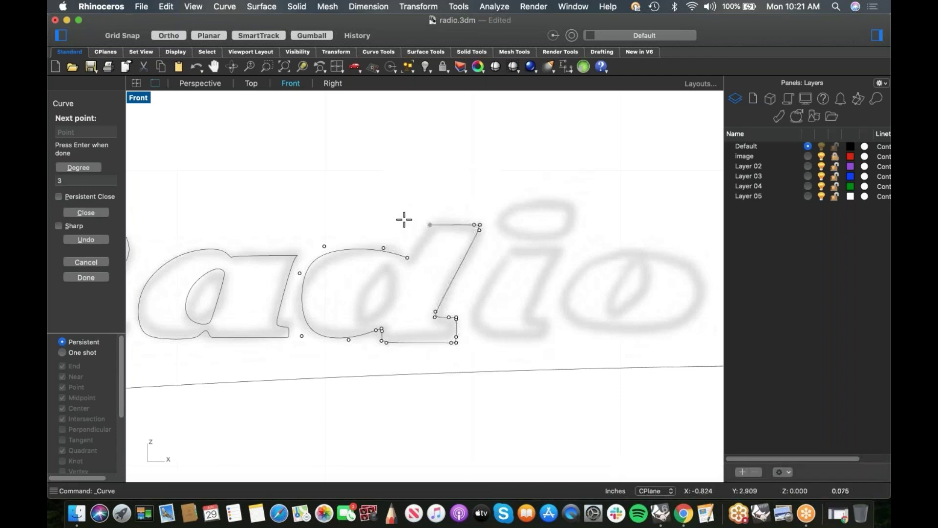
{"action": "left_click", "coordinate": [428, 227], "text": "shift"}
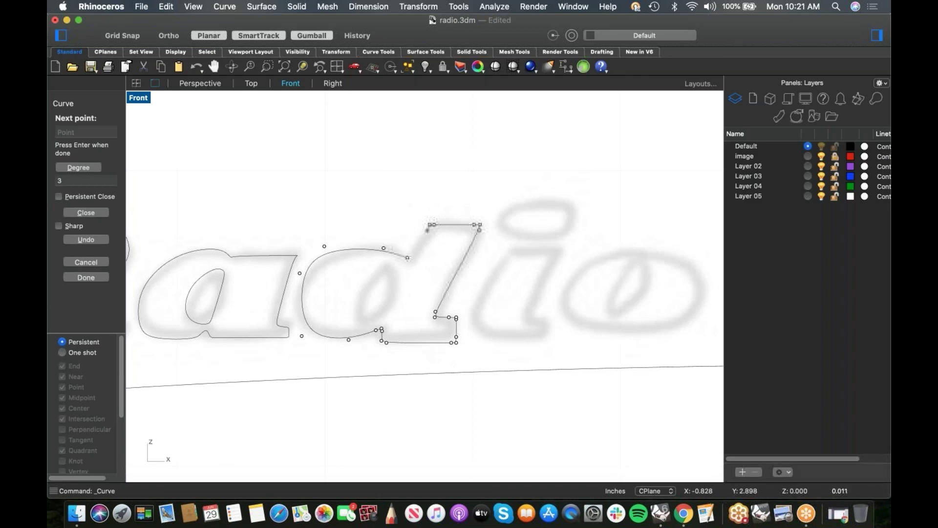
{"action": "scroll", "coordinate": [415, 259], "scroll_direction": "up", "scroll_amount": 4}
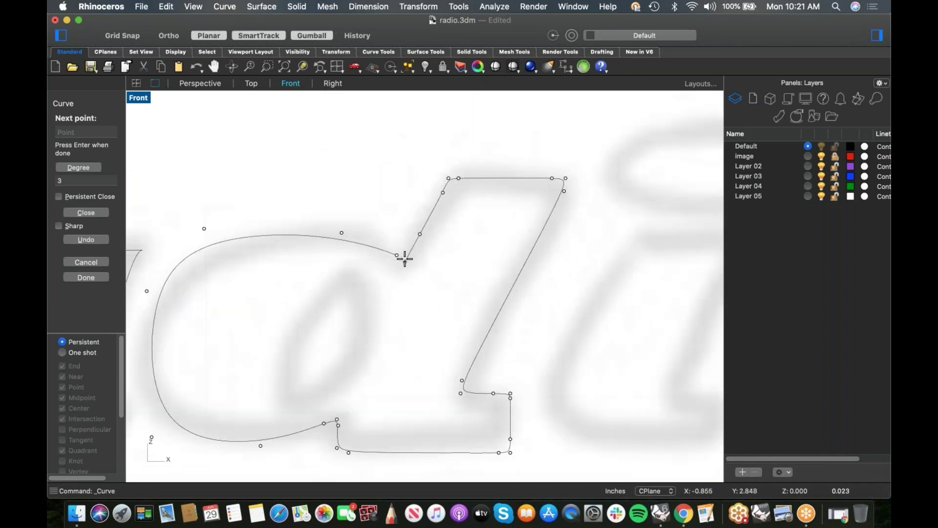
{"action": "left_click", "coordinate": [397, 255]}
Step: Trace the slanted inner hole of the d with a closed degree 3 control point curve
{"action": "right_click", "coordinate": [366, 293]}
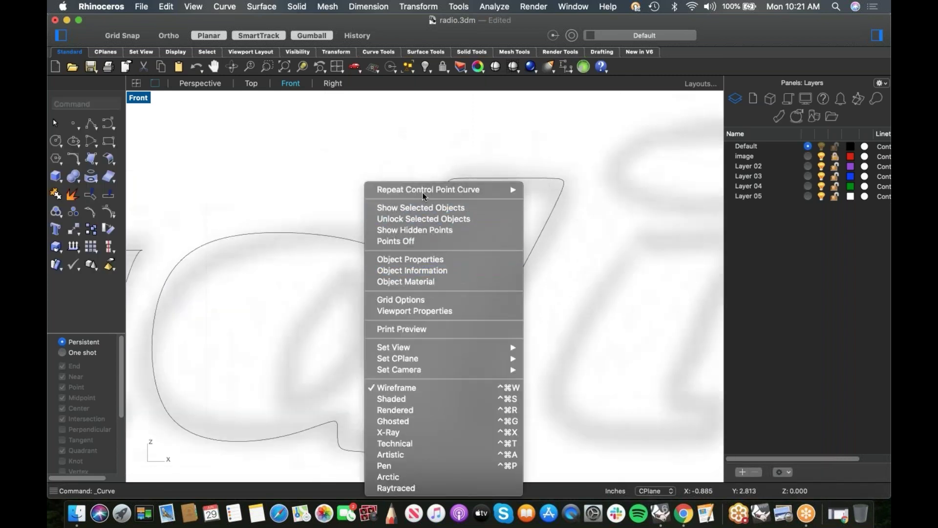
{"action": "key", "text": "Return"}
{"action": "left_click", "coordinate": [337, 381]}
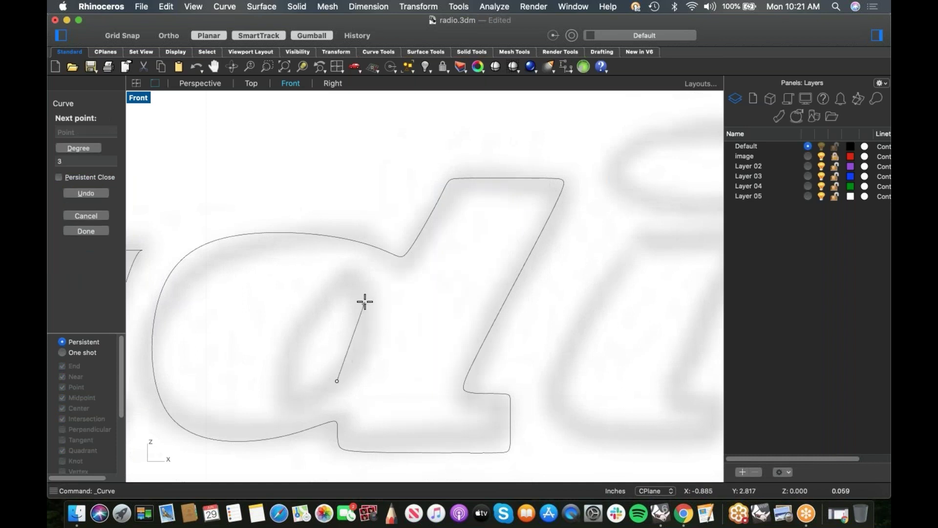
{"action": "left_click", "coordinate": [365, 302]}
{"action": "left_click", "coordinate": [358, 284]}
{"action": "left_click", "coordinate": [333, 283]}
{"action": "left_click", "coordinate": [301, 320]}
{"action": "left_click", "coordinate": [272, 377]}
{"action": "left_click", "coordinate": [281, 401]}
{"action": "left_click", "coordinate": [328, 401]}
{"action": "left_click", "coordinate": [337, 381]}
Step: Start a degree 3 control point curve tracing the slanted edge, curved base and foot of the i's body in Radio
{"action": "scroll", "coordinate": [359, 380], "scroll_direction": "down", "scroll_amount": 5}
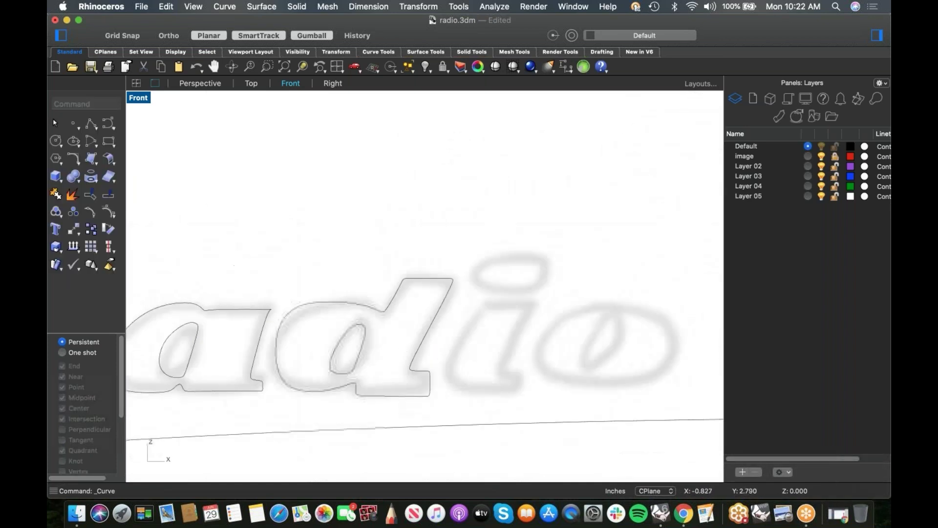
{"action": "right_click_drag", "start_coordinate": [402, 352], "coordinate": [286, 315]}
{"action": "right_click", "coordinate": [287, 314]}
{"action": "left_click", "coordinate": [341, 187]}
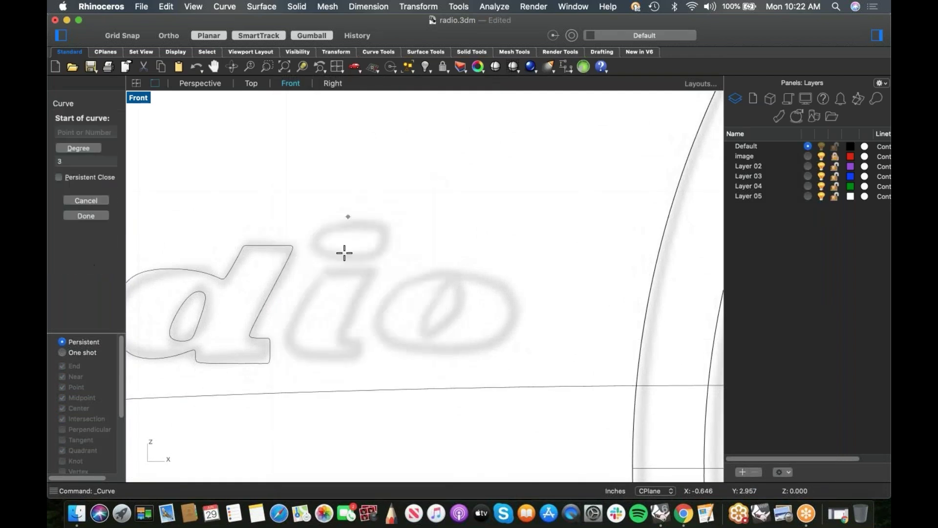
{"action": "left_click", "coordinate": [324, 273]}
{"action": "left_click", "coordinate": [284, 335]}
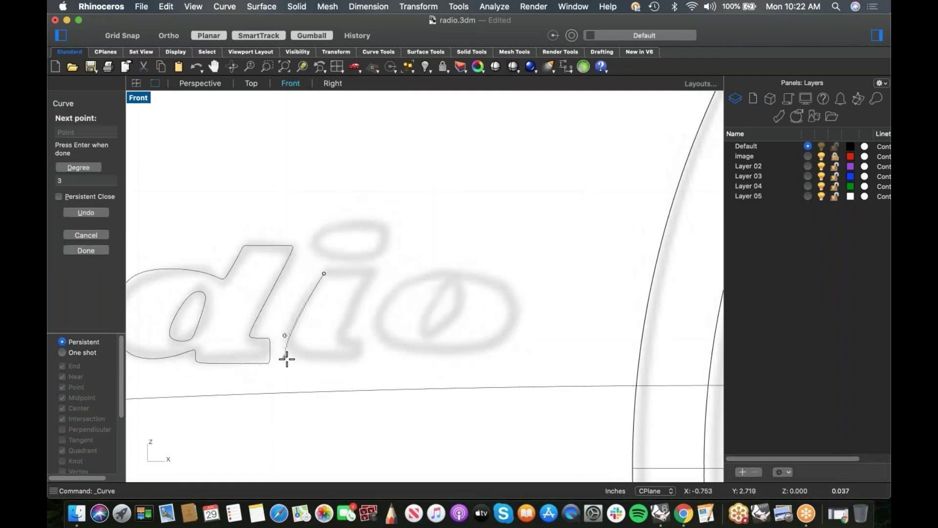
{"action": "left_click", "coordinate": [285, 358]}
{"action": "left_click", "coordinate": [320, 365]}
{"action": "left_click", "coordinate": [359, 365], "text": "shift"}
{"action": "left_click", "coordinate": [364, 359], "text": "shift"}
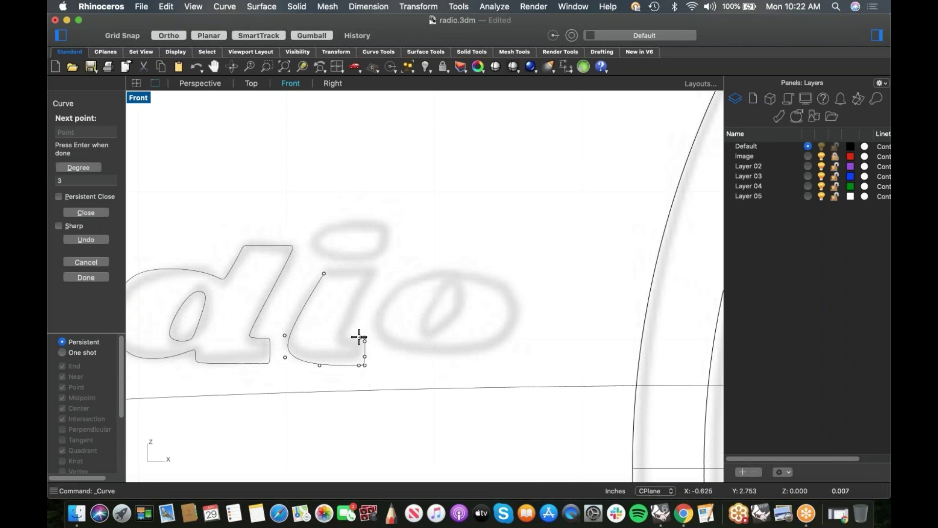
Step: Continue the i's curve up the stem and across the flat top, closing it at its start point
{"action": "left_click", "coordinate": [370, 269]}
{"action": "left_click", "coordinate": [333, 269], "text": "shift"}
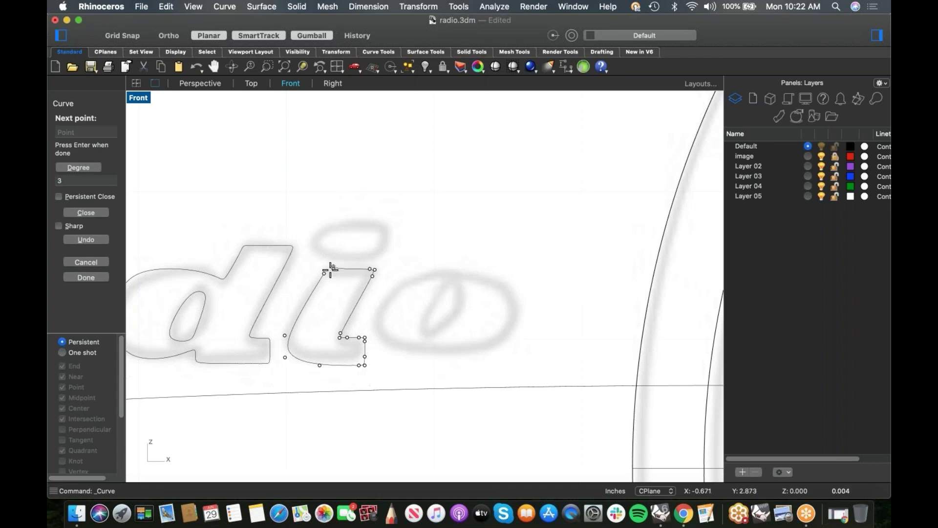
{"action": "scroll", "coordinate": [331, 272], "scroll_direction": "up", "scroll_amount": 6}
{"action": "left_click", "coordinate": [325, 269]}
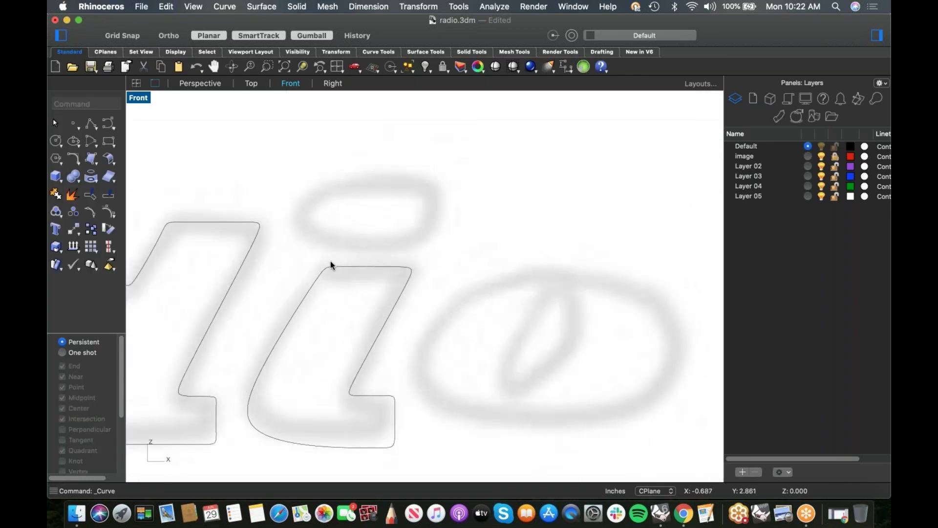
Step: Trace the outer oval of the o in Radio with a closed degree 3 control point curve
{"action": "right_click", "coordinate": [347, 182]}
{"action": "left_click", "coordinate": [390, 190]}
{"action": "scroll", "coordinate": [488, 274], "scroll_direction": "down", "scroll_amount": 6}
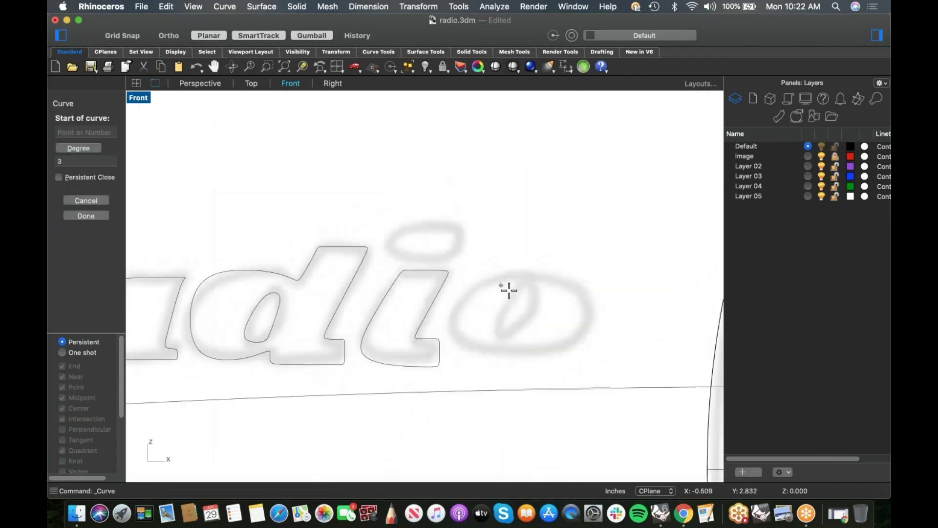
{"action": "left_click", "coordinate": [523, 275]}
{"action": "left_click", "coordinate": [523, 276]}
{"action": "left_click", "coordinate": [460, 309]}
{"action": "left_click", "coordinate": [461, 353]}
{"action": "left_click", "coordinate": [533, 360]}
{"action": "left_click", "coordinate": [590, 347]}
{"action": "left_click", "coordinate": [594, 313]}
{"action": "left_click", "coordinate": [565, 282]}
Step: Trace the slanted inner hole of Radio's o with a closed degree 3 control point curve
{"action": "right_click", "coordinate": [551, 183]}
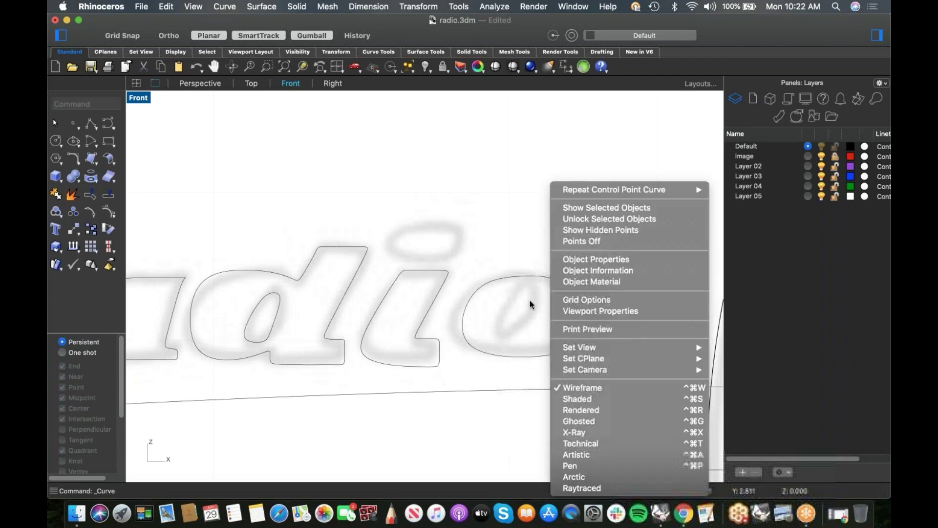
{"action": "left_click", "coordinate": [586, 190]}
{"action": "left_click", "coordinate": [520, 294]}
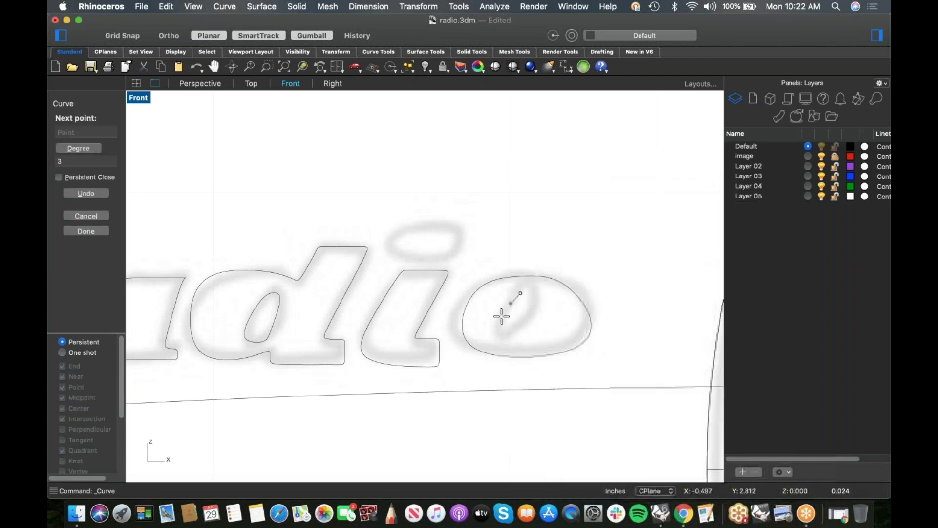
{"action": "left_click", "coordinate": [503, 327]}
{"action": "left_click", "coordinate": [507, 340]}
{"action": "left_click", "coordinate": [522, 341]}
{"action": "left_click", "coordinate": [532, 332]}
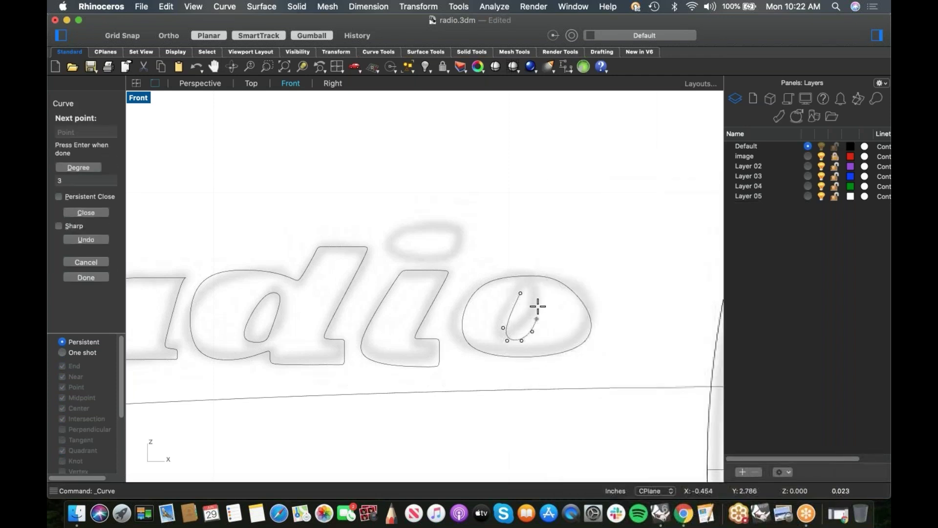
{"action": "left_click", "coordinate": [520, 293], "text": "alt"}
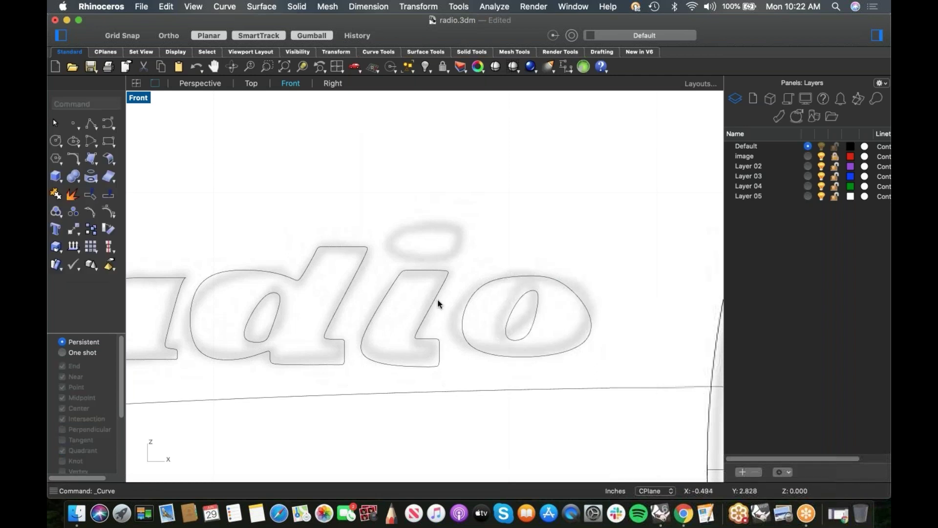
Step: Create planar surfaces from all the Rhino Radio letter curves, accepting curve boolean processing for the self-intersecting ones
{"action": "scroll", "coordinate": [438, 303], "scroll_direction": "down", "scroll_amount": 8}
{"action": "right_click_drag", "start_coordinate": [435, 302], "coordinate": [500, 296]}
{"action": "scroll", "coordinate": [137, 244], "scroll_direction": "down", "scroll_amount": 3}
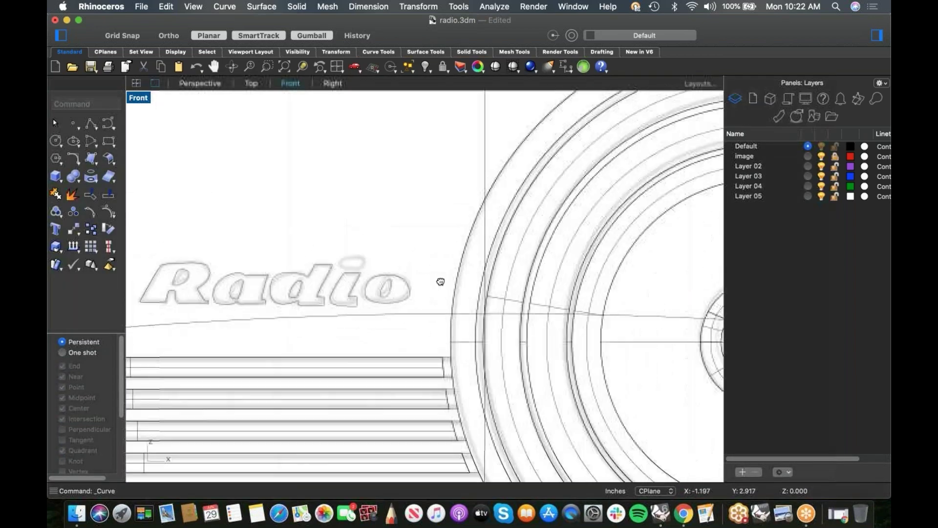
{"action": "left_click", "coordinate": [203, 277]}
{"action": "left_click_drag", "start_coordinate": [203, 276], "coordinate": [550, 274]}
{"action": "scroll", "coordinate": [490, 274], "scroll_direction": "down", "scroll_amount": 2}
{"action": "scroll", "coordinate": [490, 274], "scroll_direction": "down", "scroll_amount": 2}
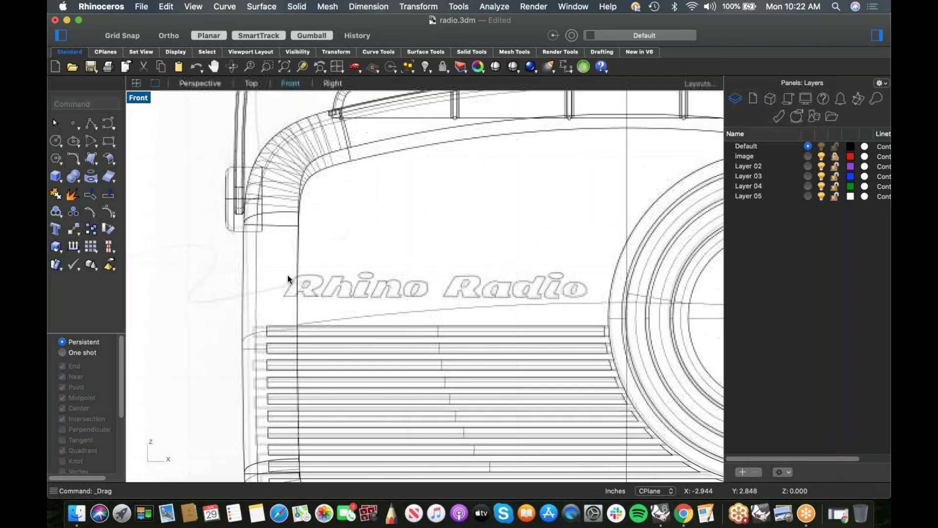
{"action": "left_click_drag", "start_coordinate": [176, 245], "coordinate": [607, 307]}
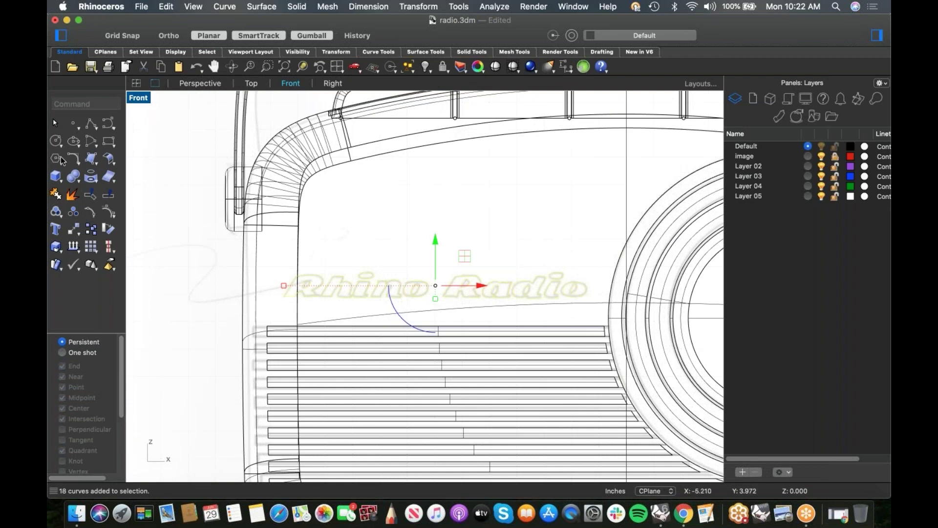
{"action": "left_click_drag", "start_coordinate": [95, 160], "coordinate": [127, 183]}
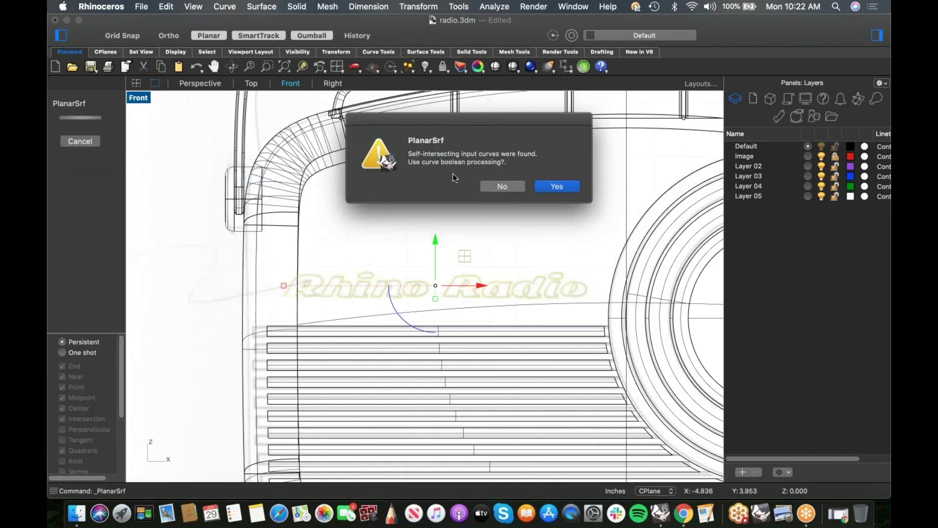
{"action": "left_click", "coordinate": [556, 186]}
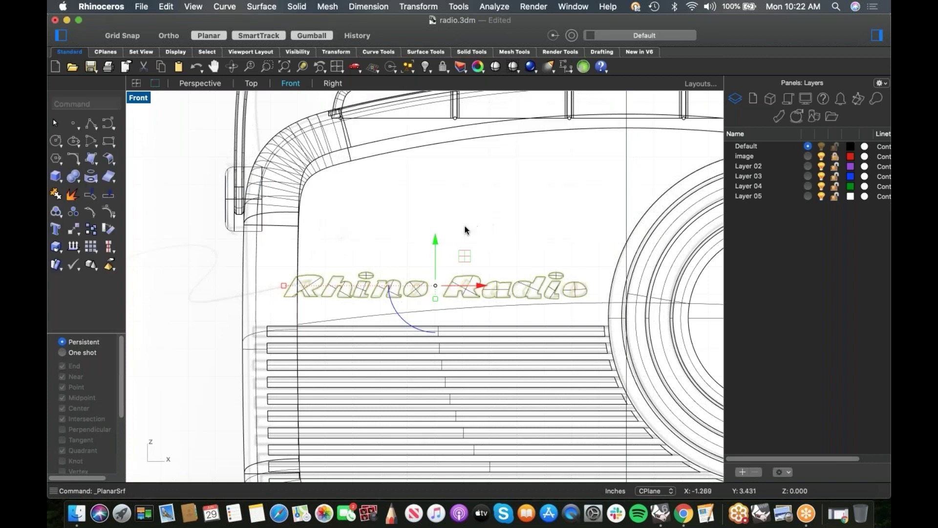
Step: Trim the hole out of the o surface in Rhino using its inner oval curve as the cutter
{"action": "scroll", "coordinate": [413, 290], "scroll_direction": "up", "scroll_amount": 5}
{"action": "left_click", "coordinate": [407, 291]}
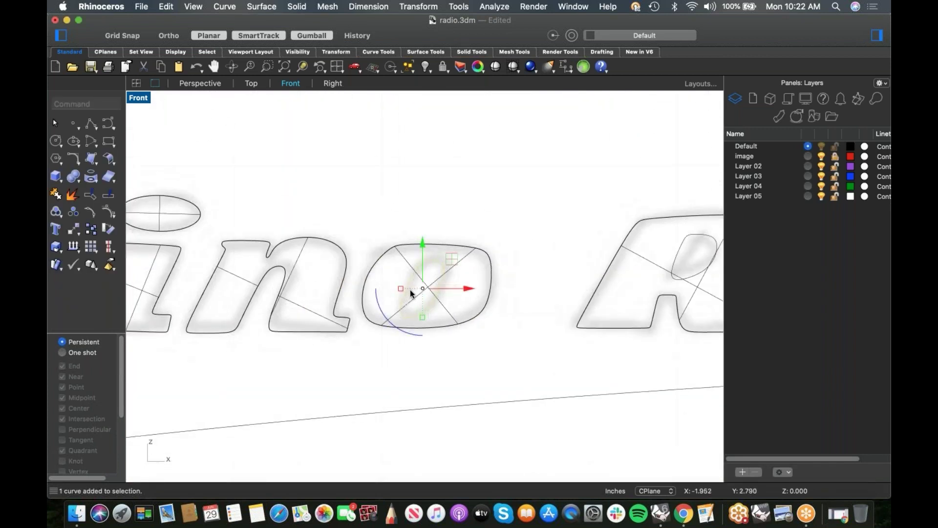
{"action": "key", "text": "super+t"}
{"action": "scroll", "coordinate": [399, 303], "scroll_direction": "down", "scroll_amount": 3}
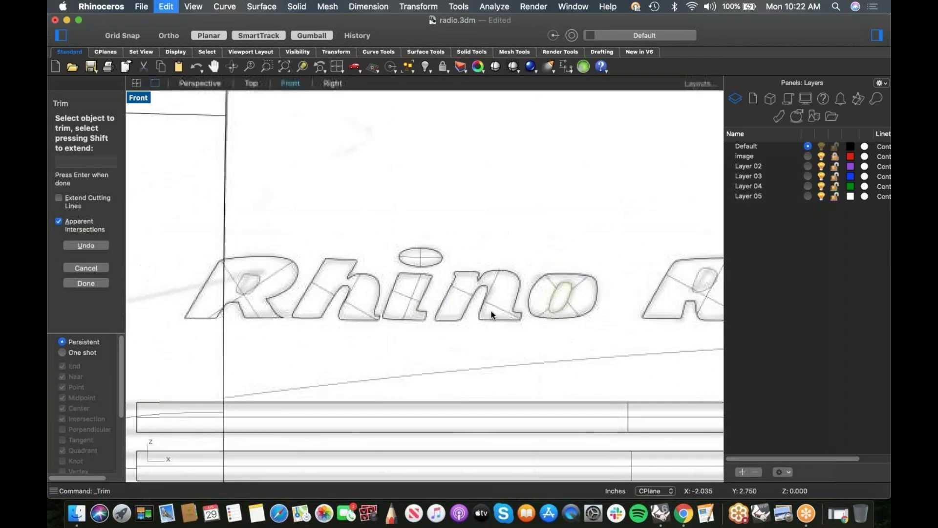
{"action": "scroll", "coordinate": [239, 293], "scroll_direction": "up", "scroll_amount": 3}
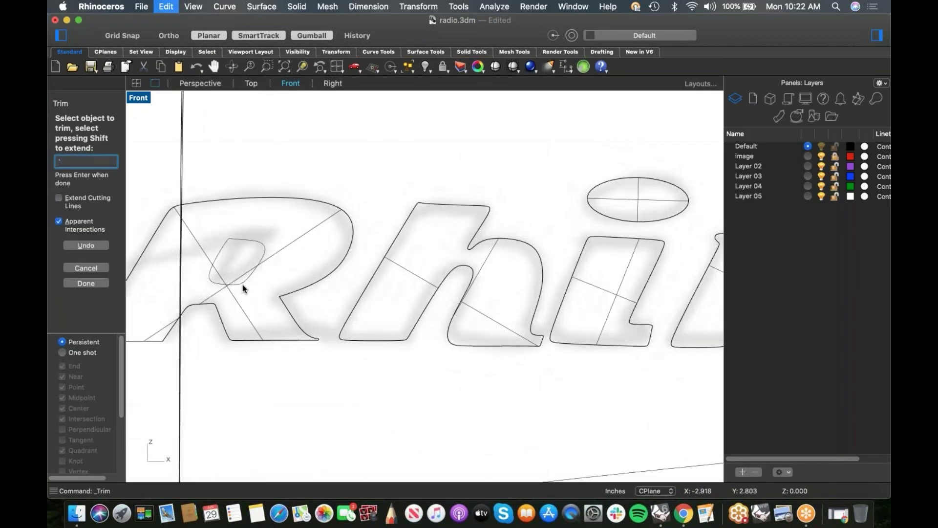
{"action": "key", "text": "Return"}
Step: Trim the hole out of the R surface in Rhino using its inner curve
{"action": "left_click", "coordinate": [243, 282]}
{"action": "right_click", "coordinate": [242, 274]}
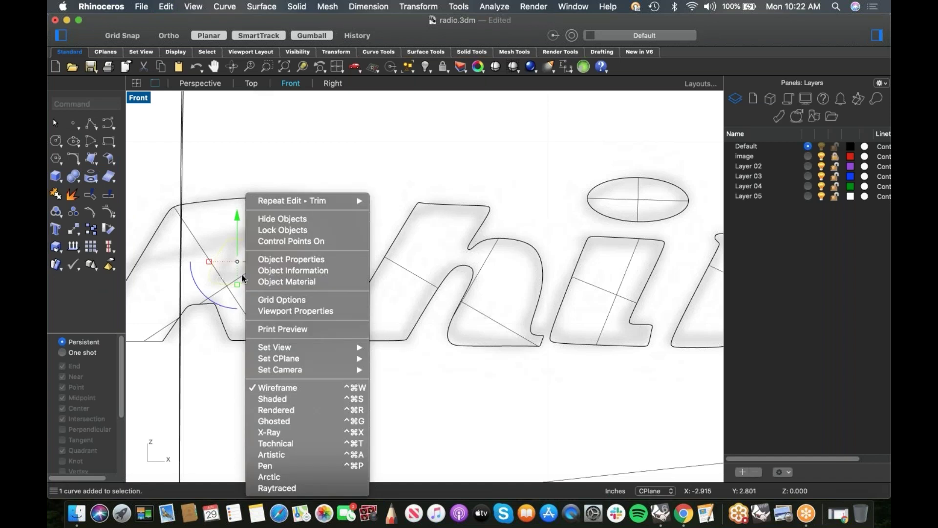
{"action": "left_click", "coordinate": [286, 201]}
{"action": "left_click", "coordinate": [244, 271]}
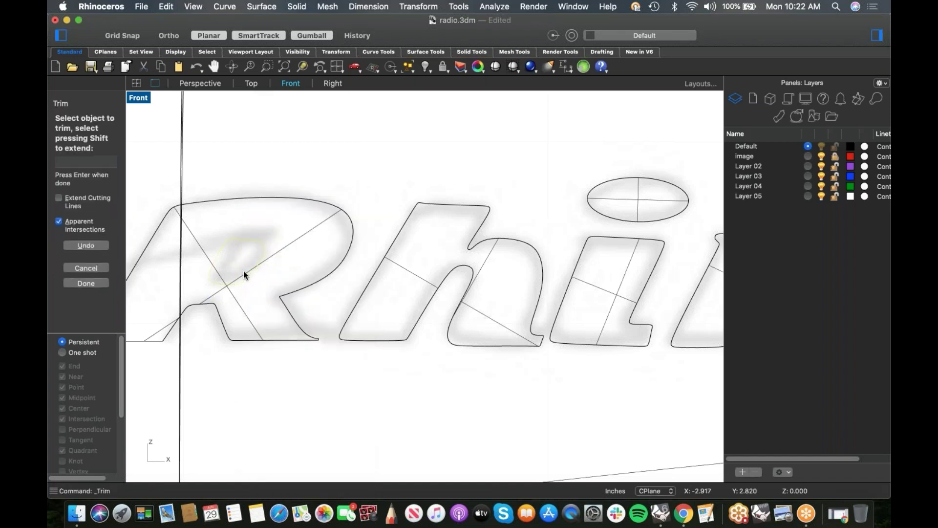
{"action": "scroll", "coordinate": [249, 265], "scroll_direction": "down", "scroll_amount": 6}
{"action": "key", "text": "Return"}
{"action": "left_click", "coordinate": [303, 276]}
{"action": "scroll", "coordinate": [323, 279], "scroll_direction": "down", "scroll_amount": 6}
{"action": "right_click_drag", "start_coordinate": [676, 300], "coordinate": [433, 261]}
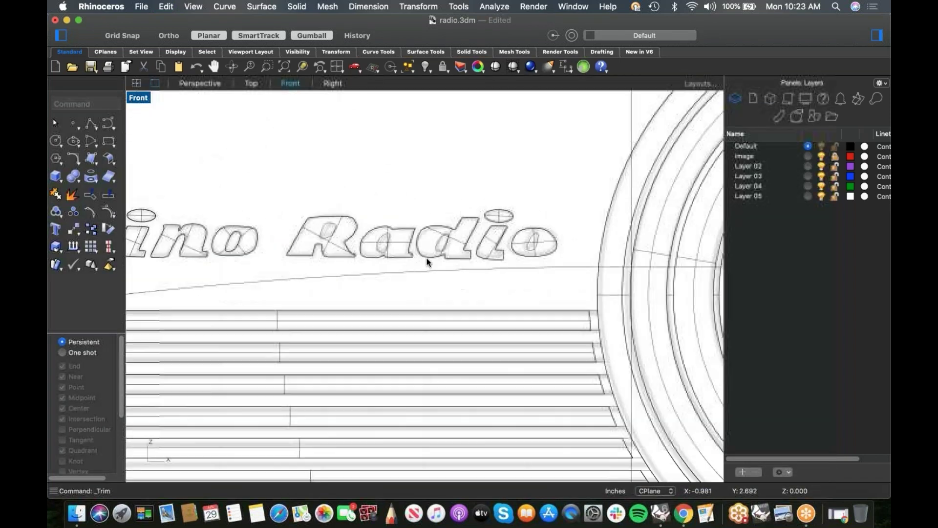
{"action": "scroll", "coordinate": [357, 241], "scroll_direction": "up", "scroll_amount": 8}
{"action": "left_click", "coordinate": [299, 254]}
{"action": "right_click", "coordinate": [287, 242]}
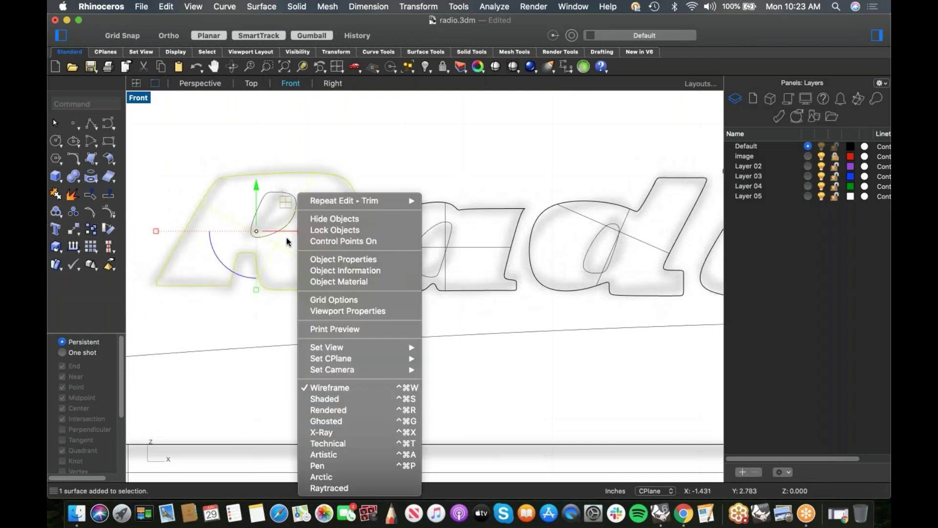
{"action": "key", "text": "Return"}
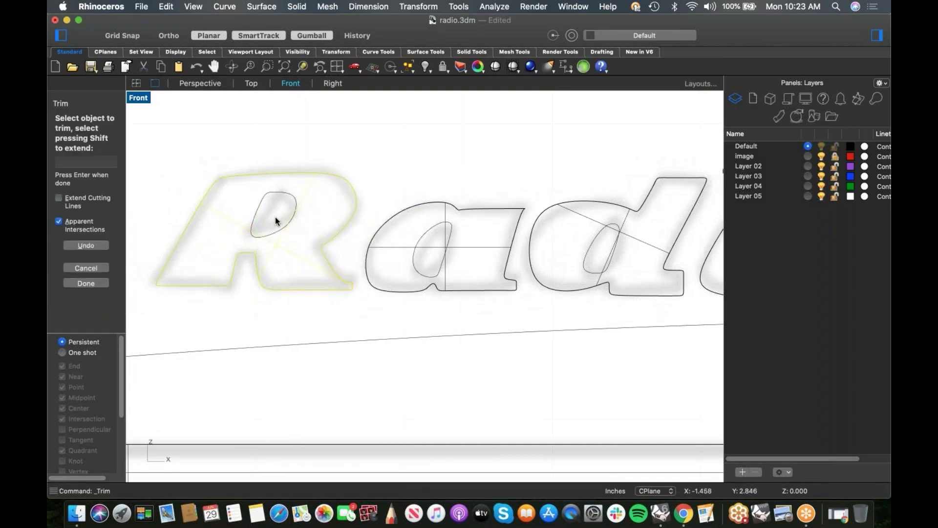
{"action": "key", "text": "Escape"}
Step: Trim the hole out of the R surface in Radio using its inner curve
{"action": "left_click", "coordinate": [273, 232]}
{"action": "right_click", "coordinate": [276, 232]}
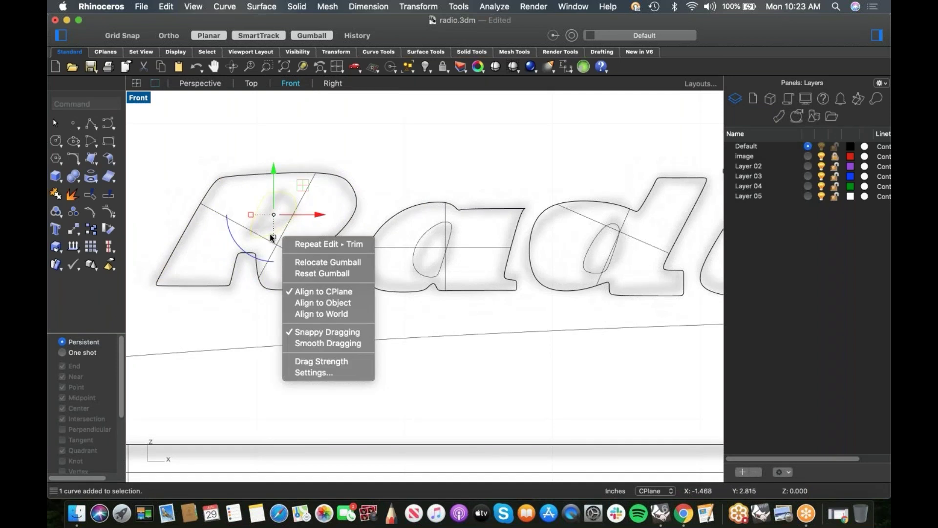
{"action": "left_click", "coordinate": [310, 246]}
{"action": "scroll", "coordinate": [259, 237], "scroll_direction": "up", "scroll_amount": 7}
{"action": "left_click", "coordinate": [243, 226]}
{"action": "scroll", "coordinate": [289, 232], "scroll_direction": "down", "scroll_amount": 6}
{"action": "key", "text": "Return"}
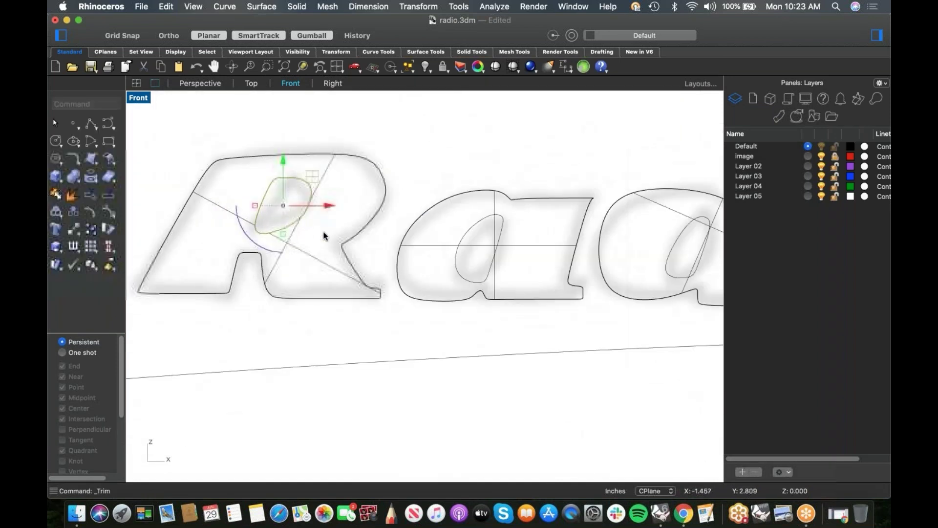
{"action": "key", "text": "Escape"}
Step: Trim the slanted hole out of the a surface in Radio using its inner curve
{"action": "scroll", "coordinate": [447, 259], "scroll_direction": "down", "scroll_amount": 3}
{"action": "scroll", "coordinate": [377, 255], "scroll_direction": "up", "scroll_amount": 3}
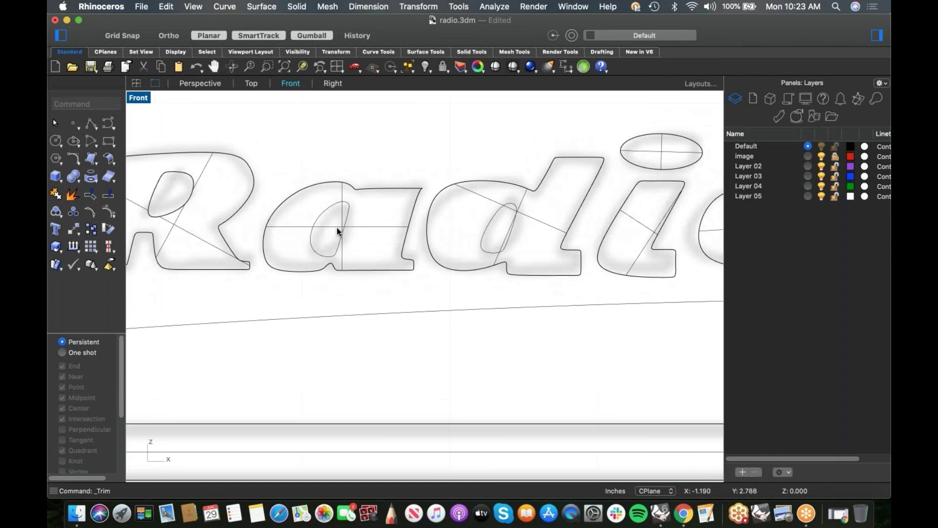
{"action": "right_click", "coordinate": [336, 238]}
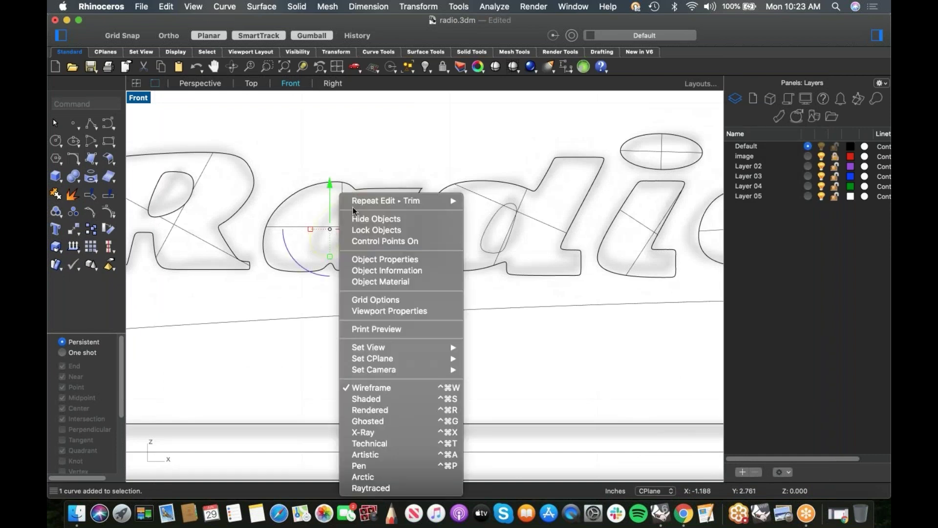
{"action": "left_click", "coordinate": [348, 199]}
{"action": "scroll", "coordinate": [327, 223], "scroll_direction": "up", "scroll_amount": 3}
{"action": "scroll", "coordinate": [340, 236], "scroll_direction": "down", "scroll_amount": 3}
{"action": "key", "text": "Escape"}
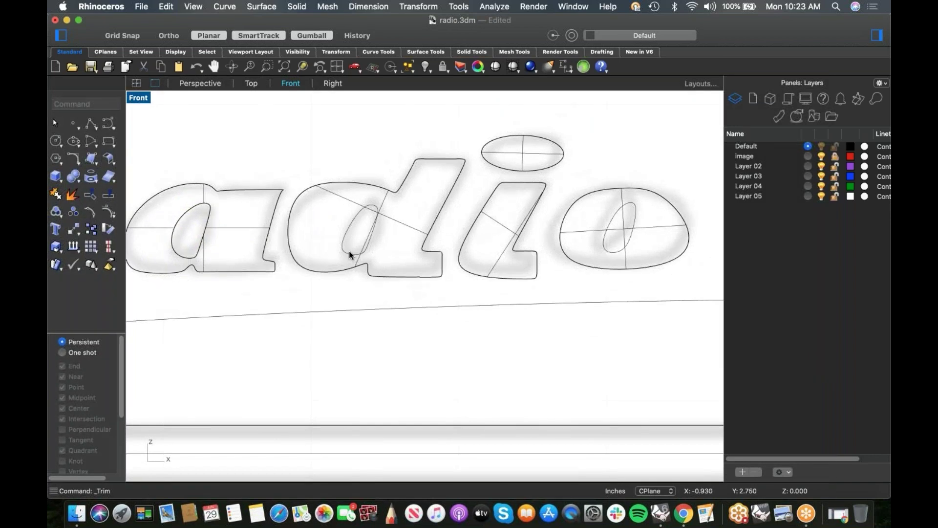
Step: Trim the slanted hole out of the d surface in Radio using its inner curve
{"action": "right_click", "coordinate": [352, 253]}
{"action": "left_click", "coordinate": [374, 202]}
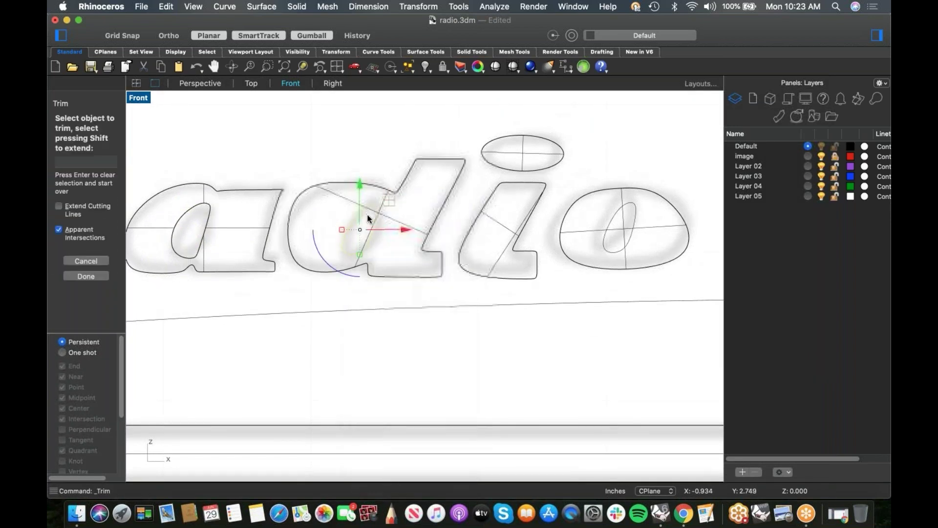
{"action": "scroll", "coordinate": [376, 209], "scroll_direction": "up", "scroll_amount": 3}
{"action": "scroll", "coordinate": [379, 220], "scroll_direction": "down", "scroll_amount": 4}
{"action": "key", "text": "Escape"}
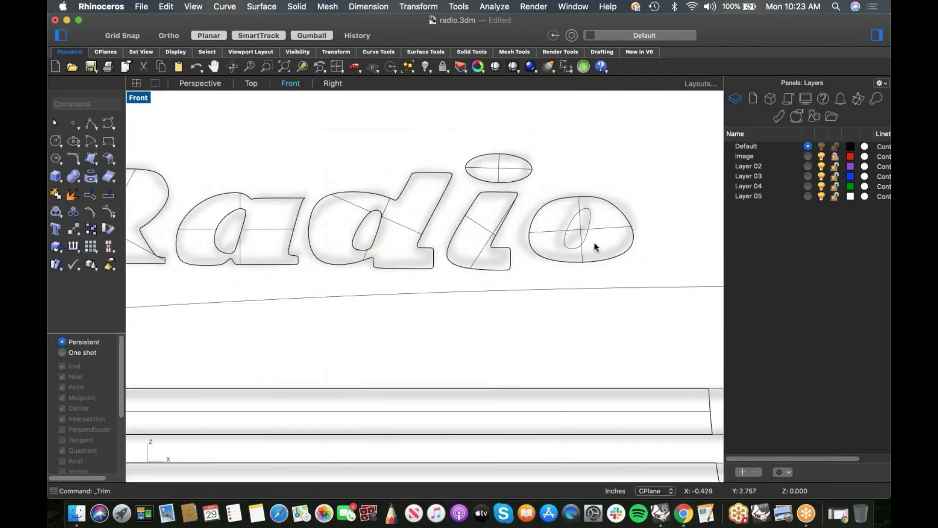
Step: Trim the slanted hole out of the o surface in Radio using its inner curve
{"action": "scroll", "coordinate": [577, 242], "scroll_direction": "up", "scroll_amount": 4}
{"action": "left_click", "coordinate": [575, 238]}
{"action": "right_click", "coordinate": [592, 236]}
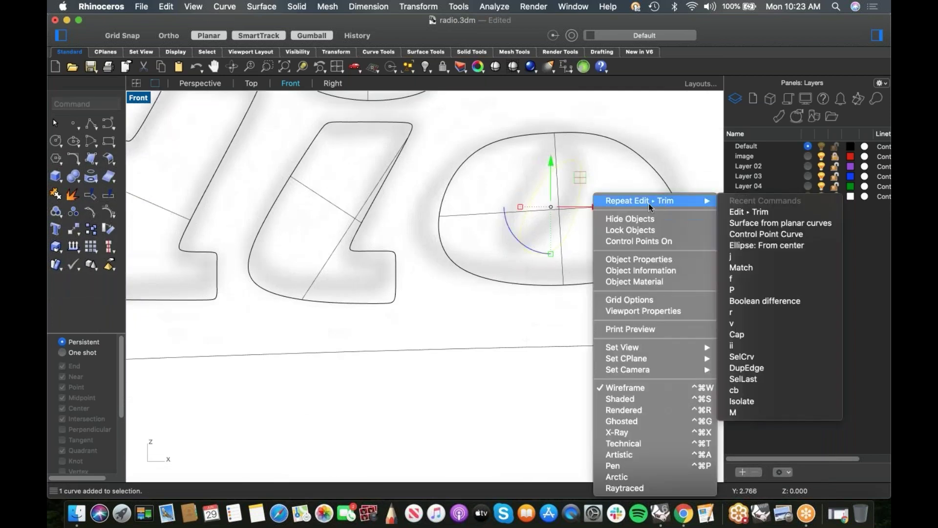
{"action": "left_click", "coordinate": [660, 201]}
{"action": "left_click", "coordinate": [564, 231]}
{"action": "key", "text": "Return"}
{"action": "scroll", "coordinate": [476, 237], "scroll_direction": "down", "scroll_amount": 2}
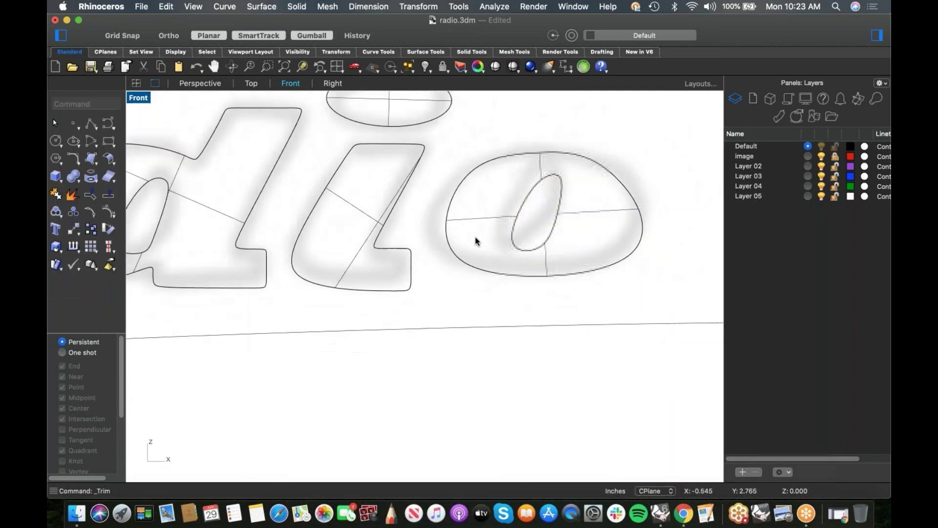
Step: Extrude all the Rhino Radio letter surfaces toward the radio body in the Perspective view
{"action": "scroll", "coordinate": [475, 236], "scroll_direction": "down", "scroll_amount": 10}
{"action": "right_click_drag", "start_coordinate": [292, 231], "coordinate": [441, 233]}
{"action": "left_click_drag", "start_coordinate": [163, 193], "coordinate": [601, 266]}
{"action": "key", "text": "super+4"}
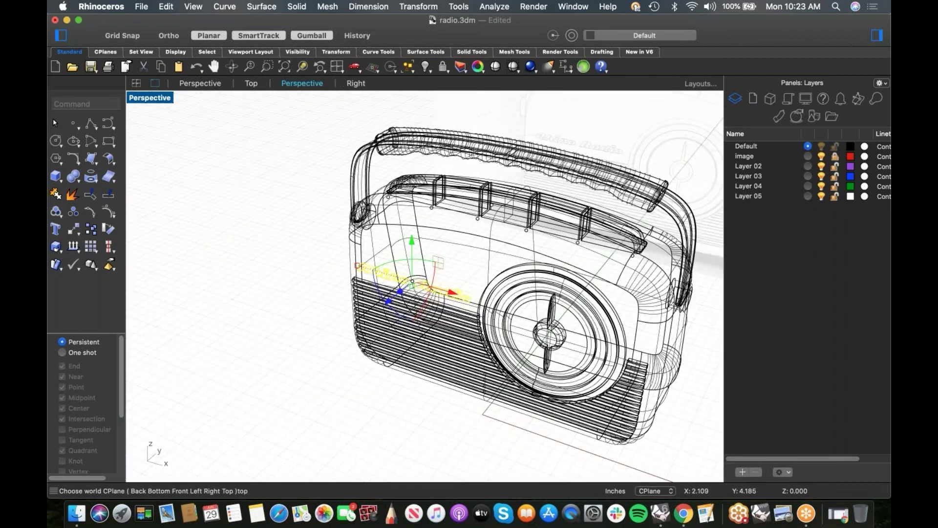
{"action": "scroll", "coordinate": [401, 300], "scroll_direction": "up", "scroll_amount": 6}
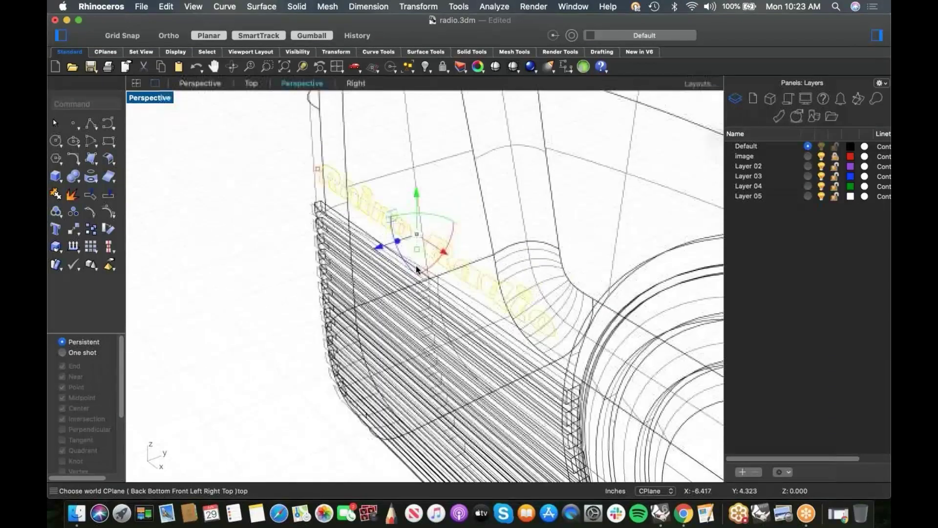
{"action": "left_click_drag", "start_coordinate": [398, 241], "coordinate": [431, 236]}
Step: Switch Perspective to shaded display and move the extruded lettering along its depth so it stands out from the radio's front face
{"action": "left_click", "coordinate": [248, 244]}
{"action": "middle_click", "coordinate": [248, 245]}
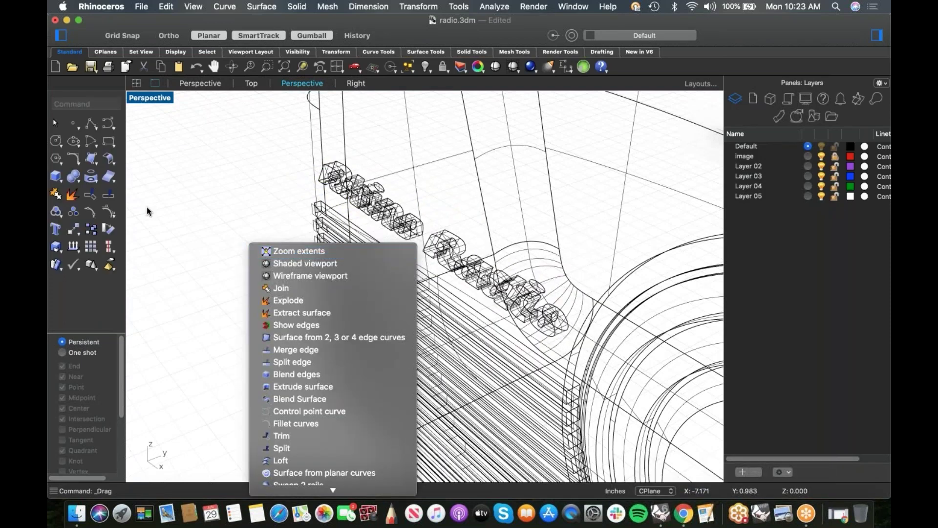
{"action": "left_click", "coordinate": [330, 264]}
{"action": "left_click_drag", "start_coordinate": [276, 145], "coordinate": [574, 342]}
{"action": "left_click_drag", "start_coordinate": [458, 221], "coordinate": [418, 237]}
{"action": "key", "text": "Escape"}
{"action": "scroll", "coordinate": [366, 270], "scroll_direction": "down", "scroll_amount": 6}
{"action": "right_click_drag", "start_coordinate": [260, 320], "coordinate": [479, 333]}
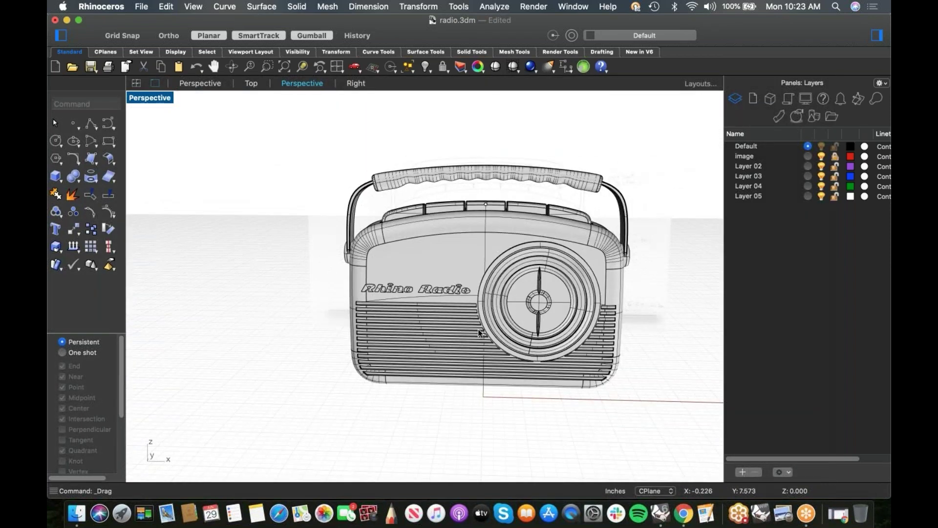
Step: Save the radio.3dm file
{"action": "key", "text": "super+s"}
{"action": "left_click", "coordinate": [141, 5]}
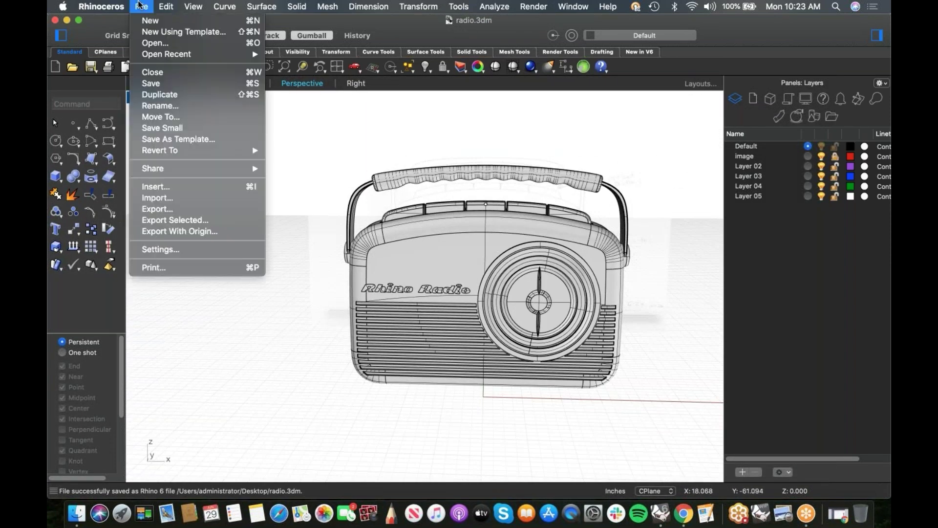
{"action": "left_click", "coordinate": [160, 83]}
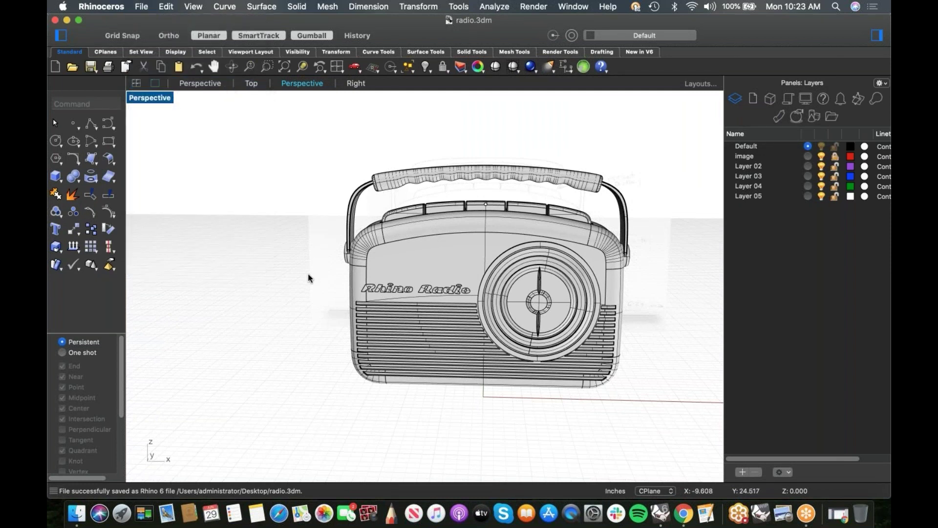
Step: Hide the image layer so that only the radio model is displayed
{"action": "right_click_drag", "start_coordinate": [308, 306], "coordinate": [241, 310], "text": "shift"}
{"action": "right_click_drag", "start_coordinate": [411, 353], "coordinate": [398, 342]}
{"action": "right_click_drag", "start_coordinate": [477, 335], "coordinate": [500, 339], "text": "shift"}
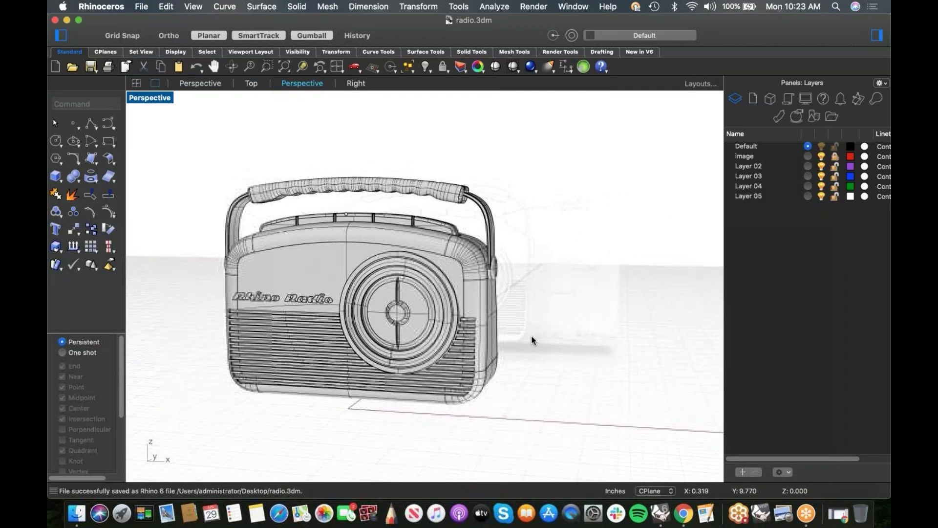
{"action": "left_click", "coordinate": [821, 157]}
{"action": "mouse_move", "coordinate": [632, 314]}
{"action": "right_mouse_down"}
{"action": "mouse_move", "coordinate": [617, 323]}
{"action": "mouse_move", "coordinate": [641, 327]}
{"action": "mouse_move", "coordinate": [627, 310]}
{"action": "mouse_move", "coordinate": [604, 323]}
{"action": "right_mouse_up"}
{"action": "scroll", "coordinate": [641, 327], "scroll_direction": "up", "scroll_amount": 2}
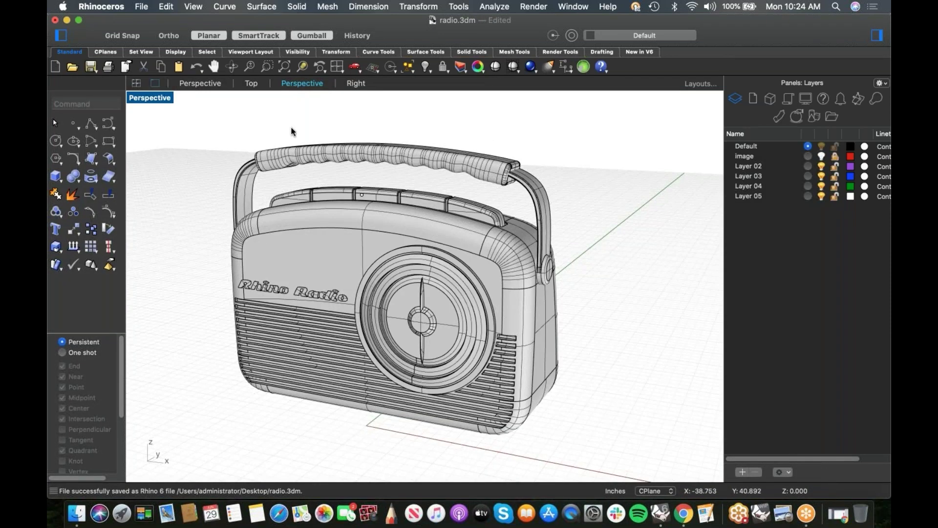
Step: Set the Perspective viewport to the Rendered display mode and angle the view toward the radio's front and side
{"action": "right_click_drag", "start_coordinate": [395, 247], "coordinate": [410, 242]}
{"action": "right_click", "coordinate": [151, 96]}
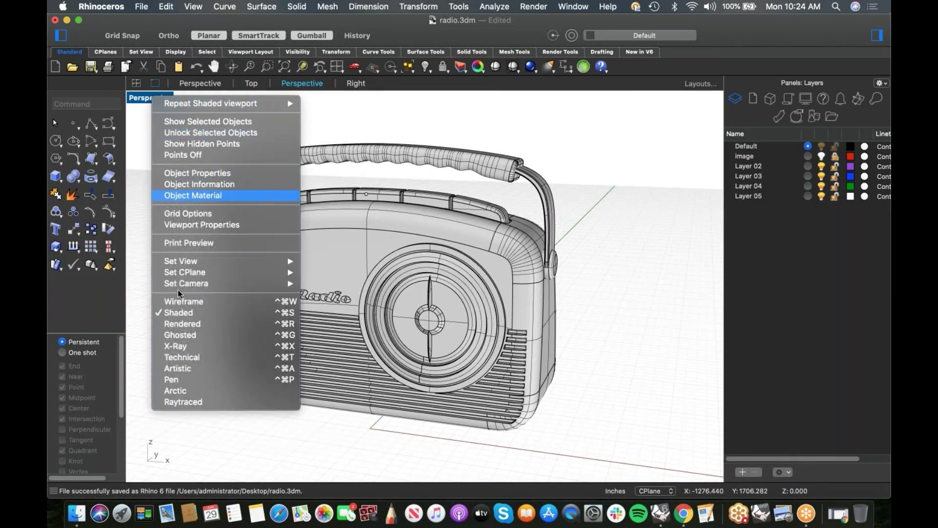
{"action": "left_click", "coordinate": [169, 323]}
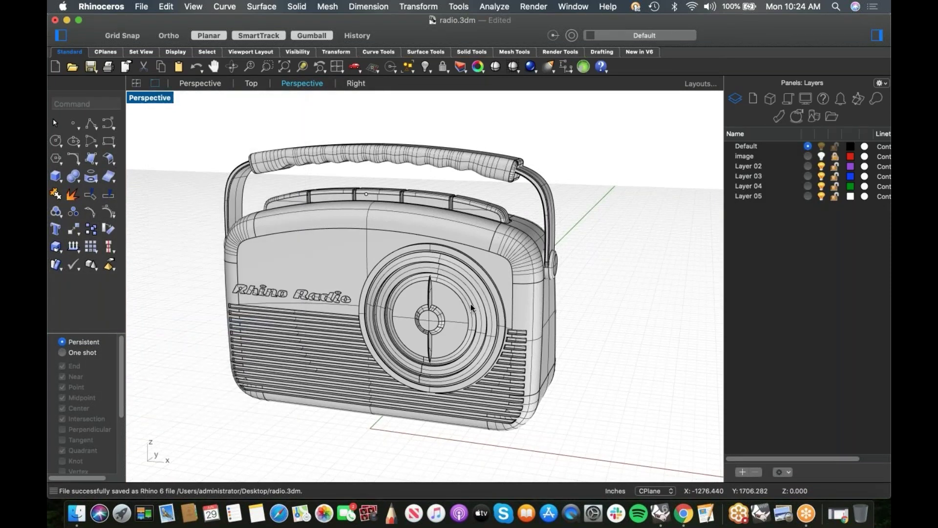
{"action": "right_click_drag", "start_coordinate": [505, 319], "coordinate": [473, 331]}
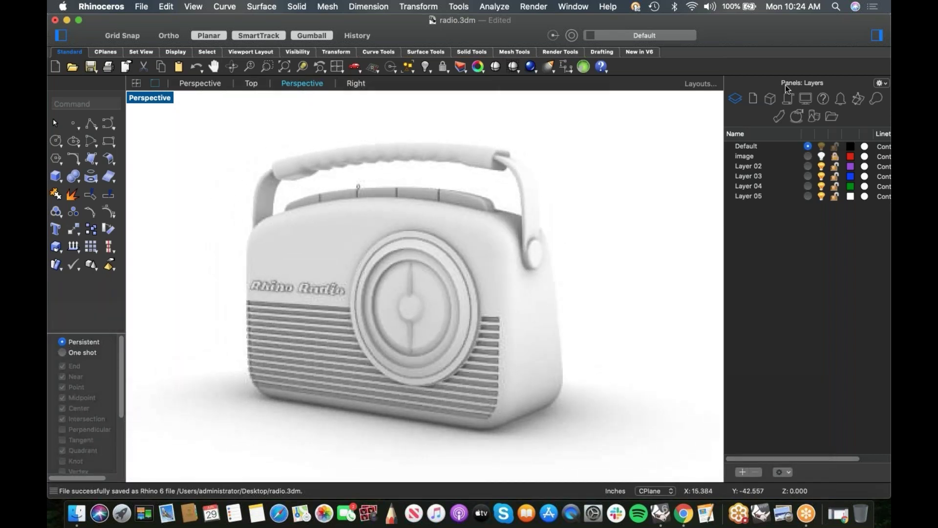
Step: Add a new Plastic material to the document's materials
{"action": "left_click", "coordinate": [779, 117]}
{"action": "left_click", "coordinate": [741, 169]}
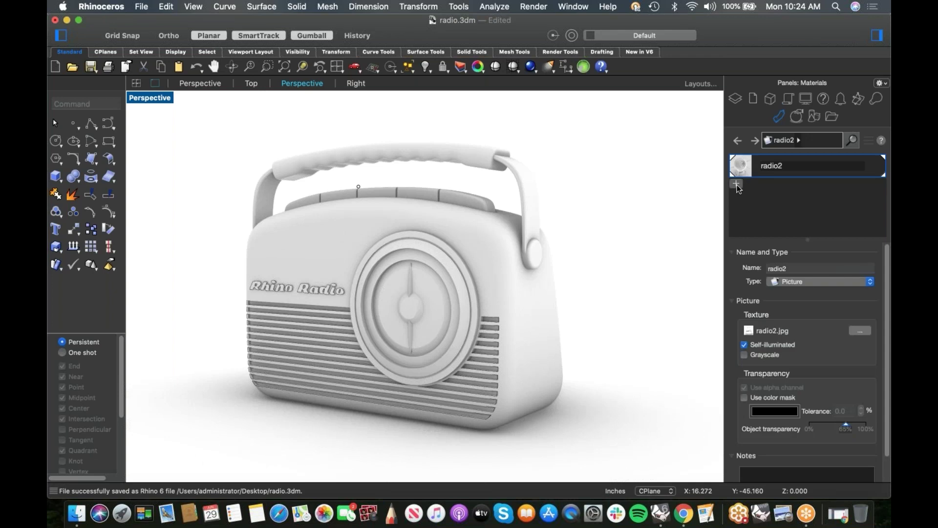
{"action": "left_click", "coordinate": [736, 184]}
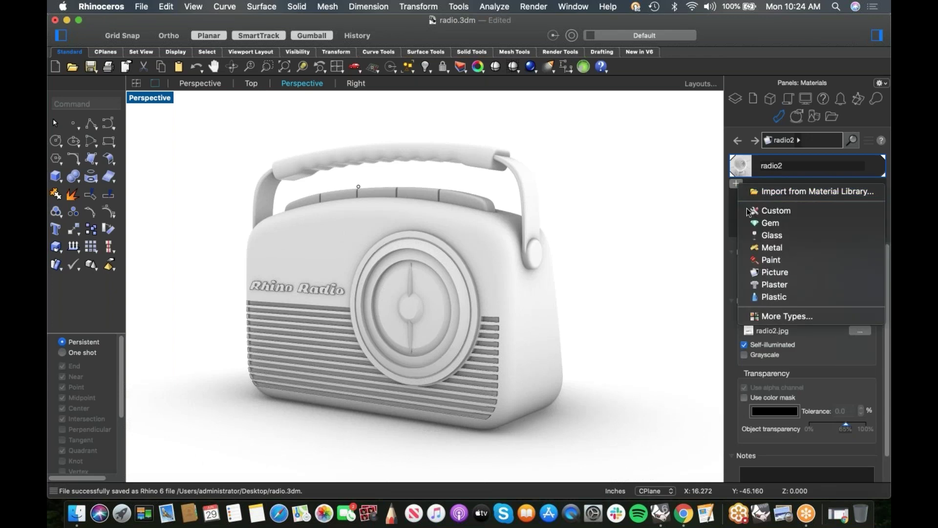
{"action": "left_click", "coordinate": [760, 295]}
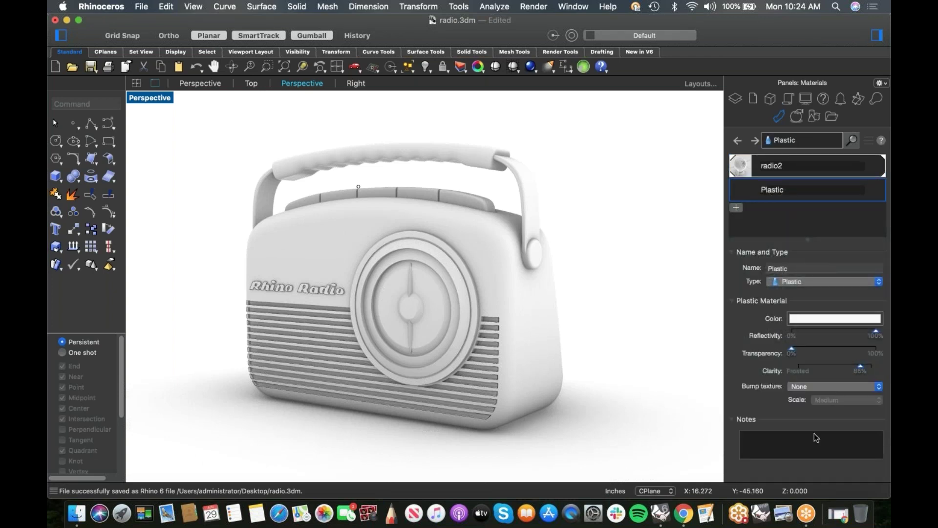
Step: Set the Plastic material's color to a pale cream yellow and assign it to the radio's body
{"action": "left_click", "coordinate": [821, 320]}
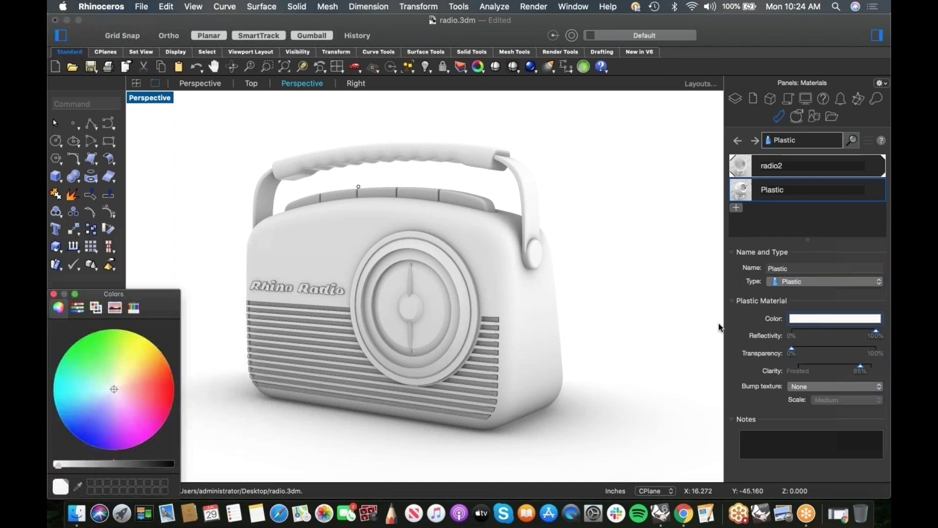
{"action": "left_click", "coordinate": [116, 371]}
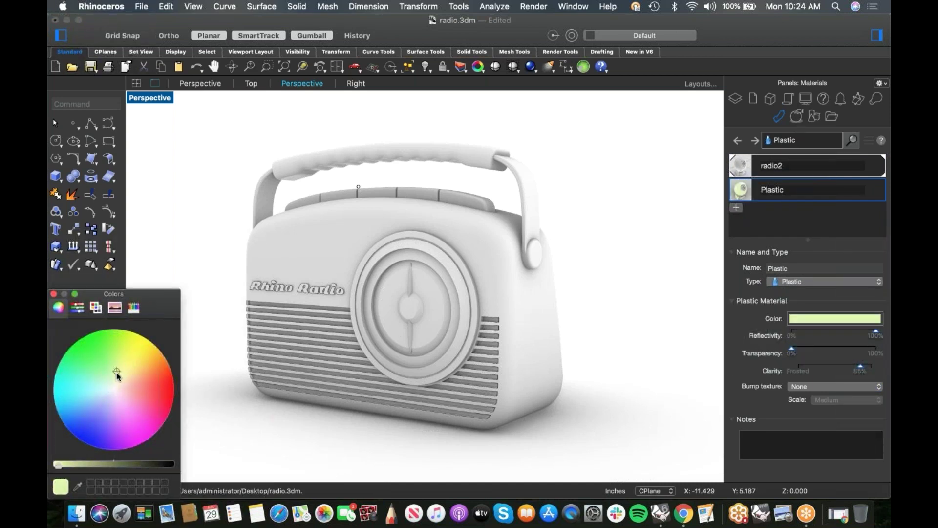
{"action": "left_click_drag", "start_coordinate": [120, 374], "coordinate": [124, 377]}
{"action": "left_click", "coordinate": [54, 294]}
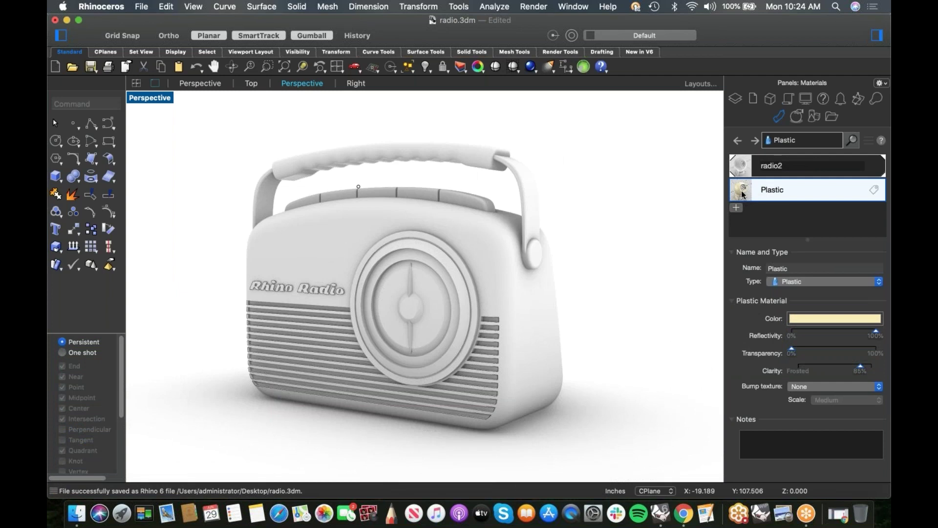
{"action": "left_click_drag", "start_coordinate": [536, 302], "coordinate": [536, 301]}
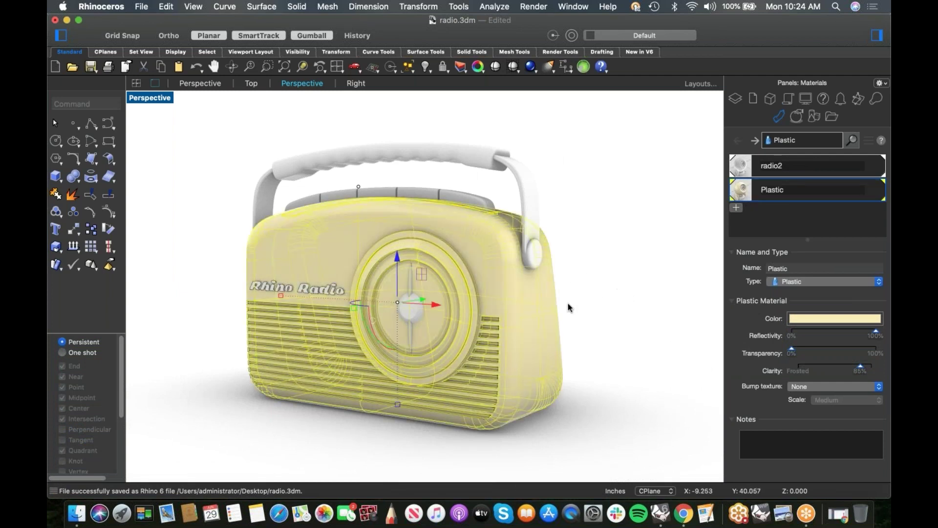